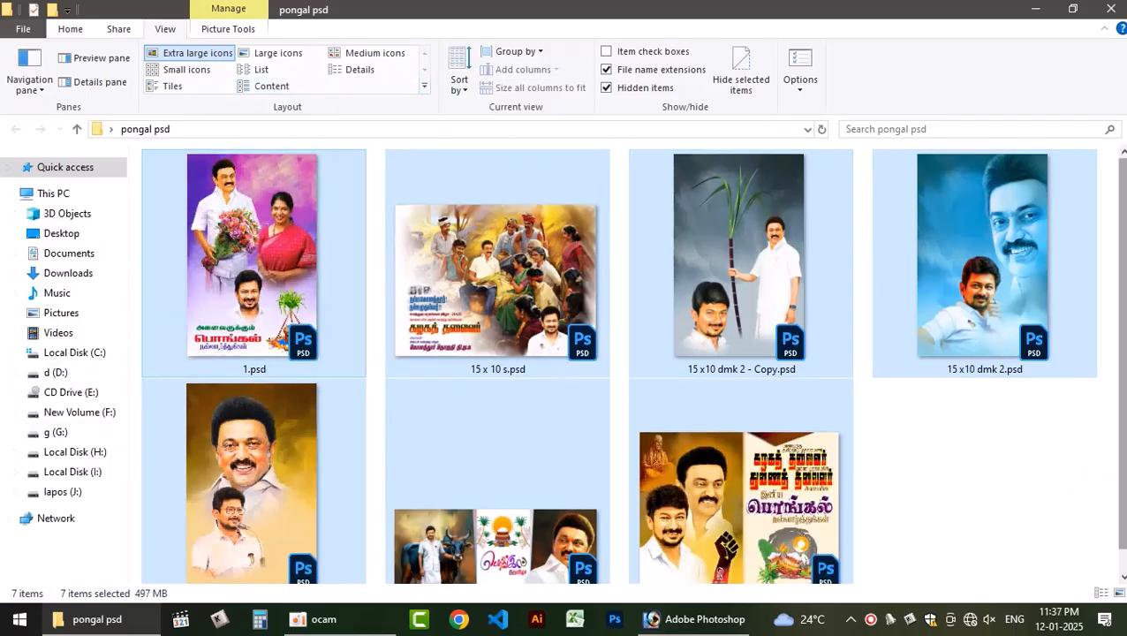
Look through the PSD designs in the pongal psd folder and close the folder
{"action": "scroll", "coordinate": [1104, 464], "scroll_direction": "down", "scroll_amount": 1}
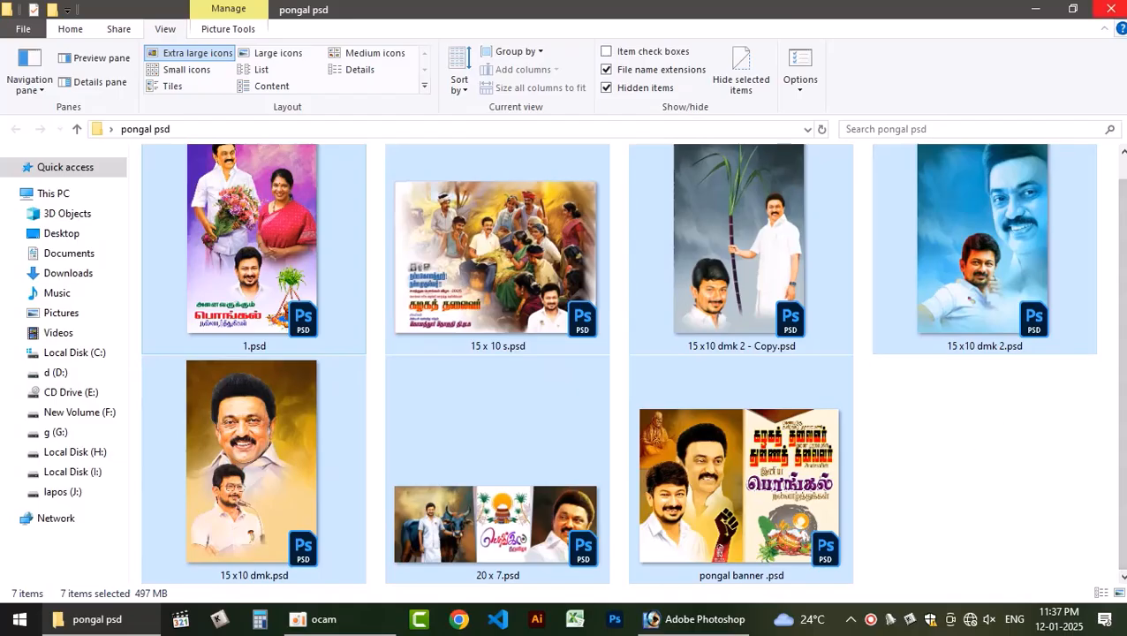
{"action": "left_click", "coordinate": [1110, 9]}
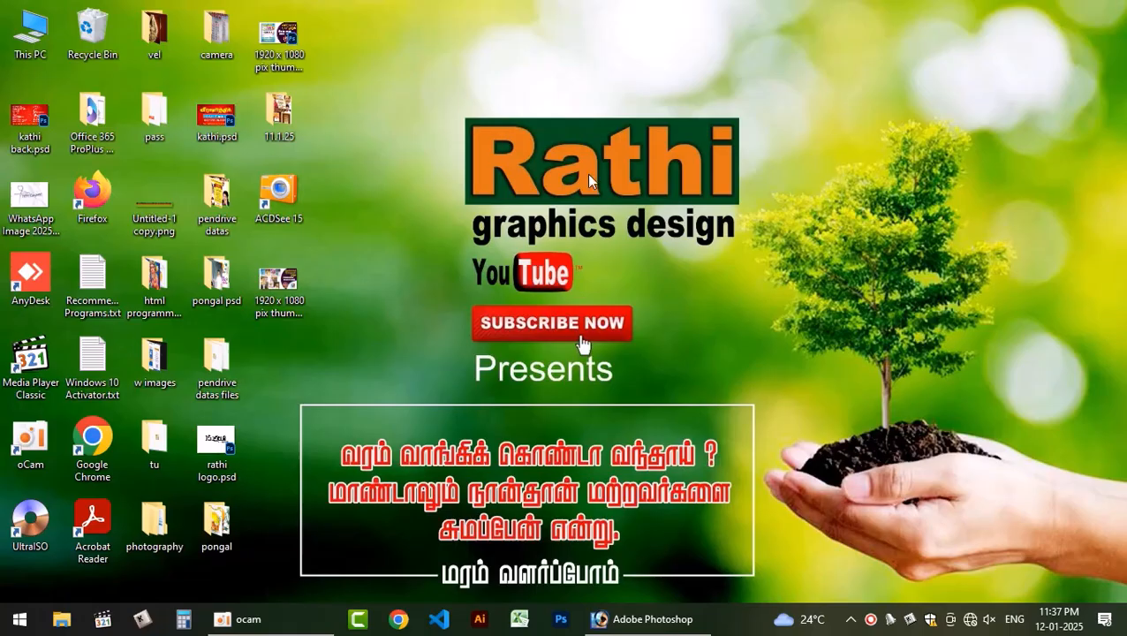
{"action": "double_click", "coordinate": [221, 287]}
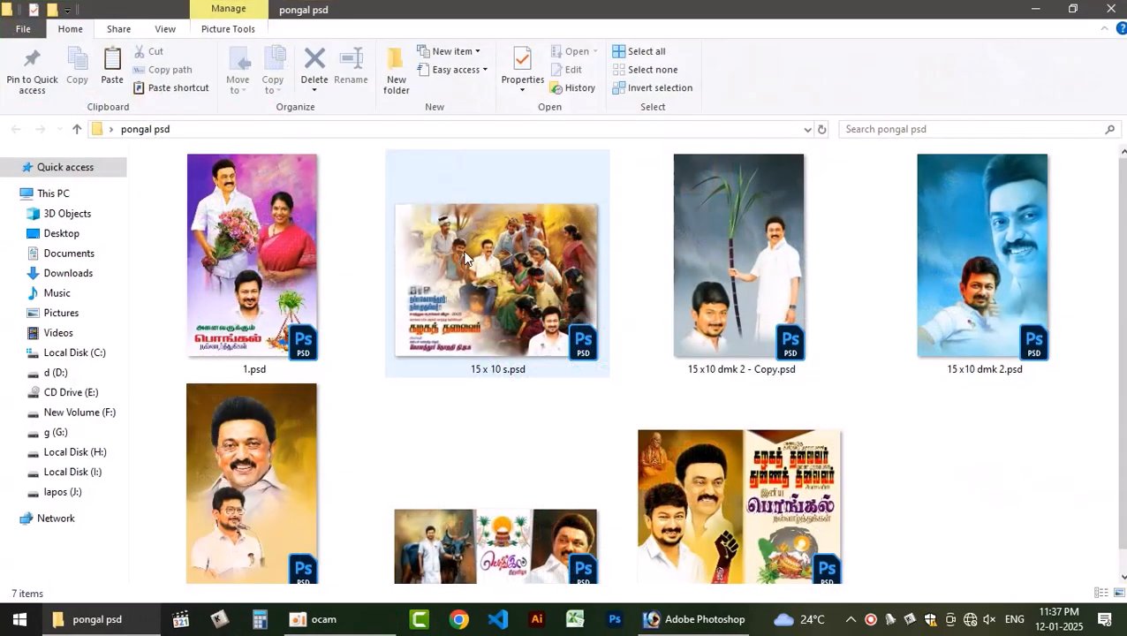
{"action": "left_click", "coordinate": [1111, 8]}
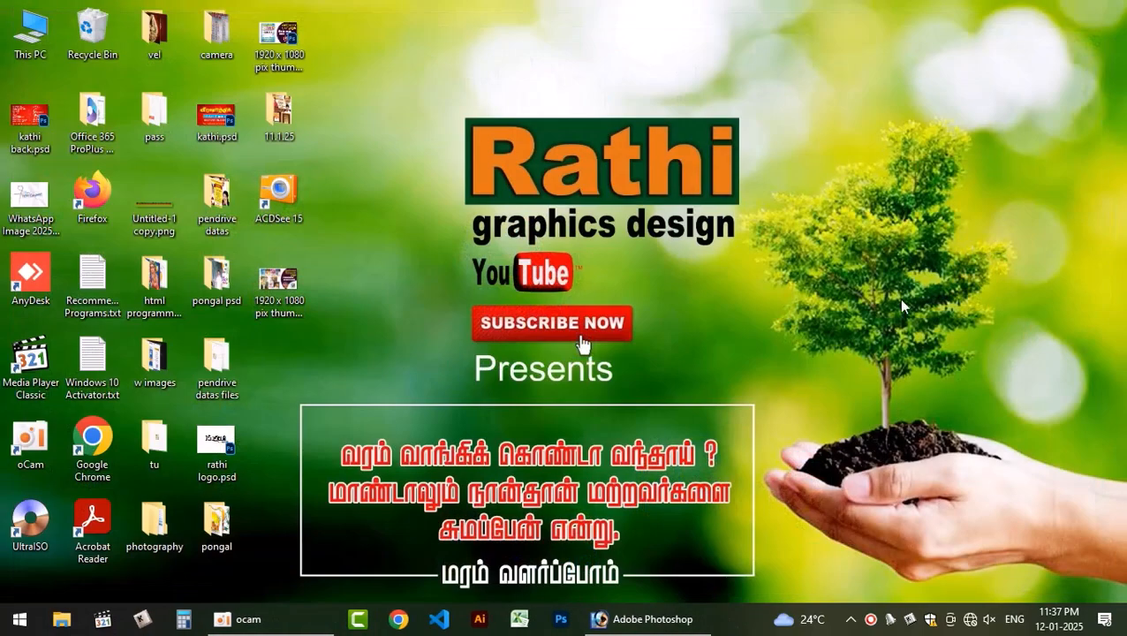
Switch to Adobe Photoshop and open all seven PSD files from the Desktop's pongal psd folder, leaving the text layers without updating
{"action": "left_click", "coordinate": [649, 618]}
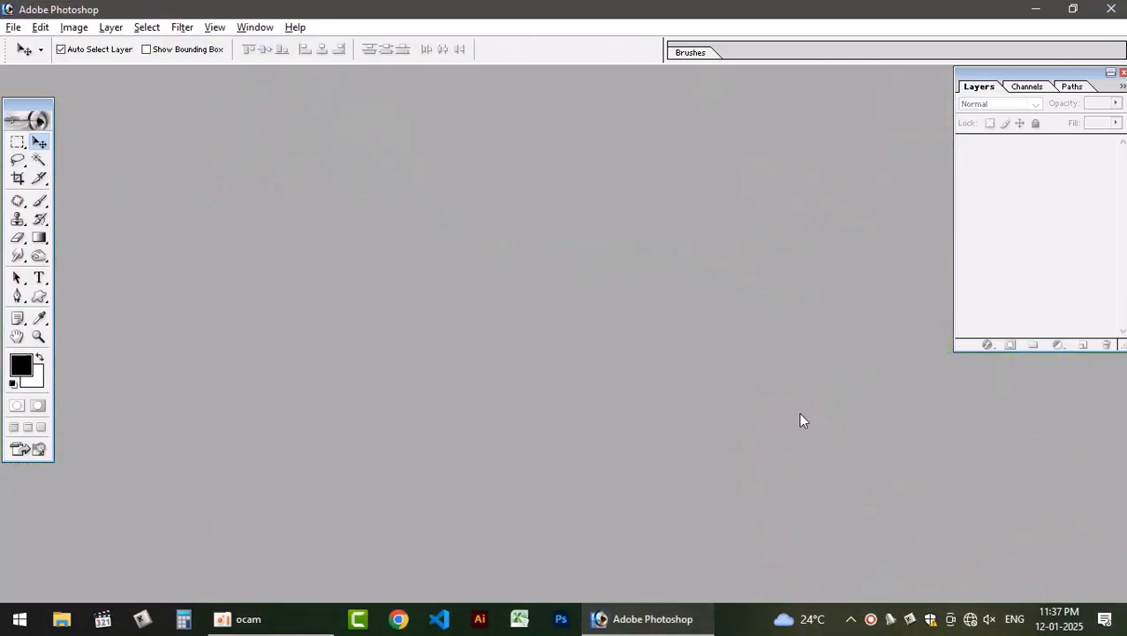
{"action": "key", "text": "ctrl+n"}
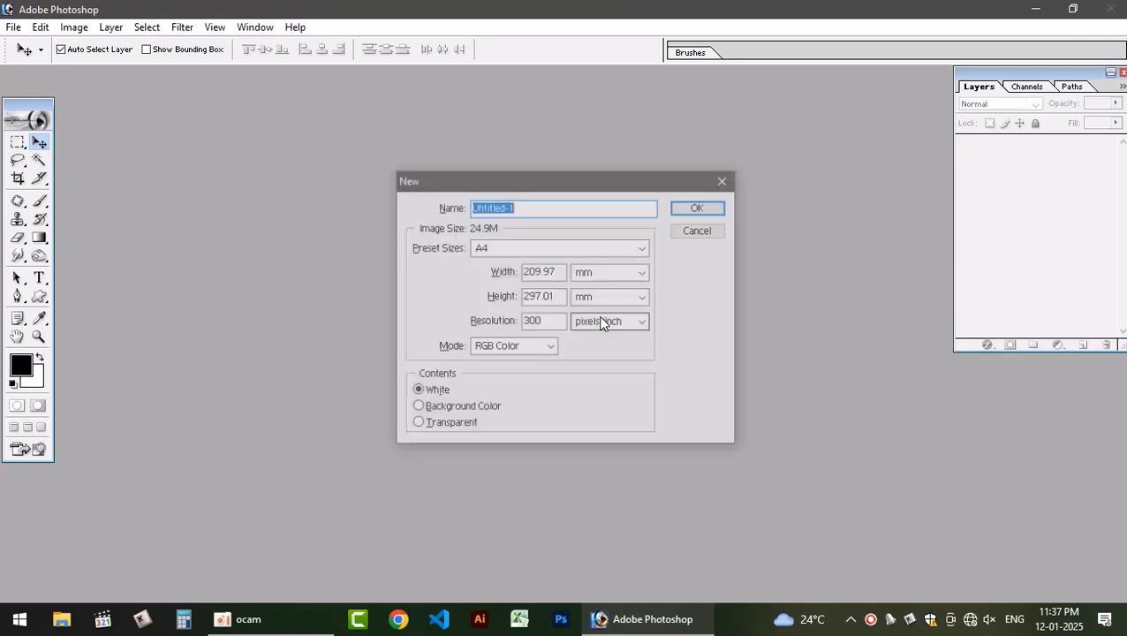
{"action": "left_click", "coordinate": [699, 232]}
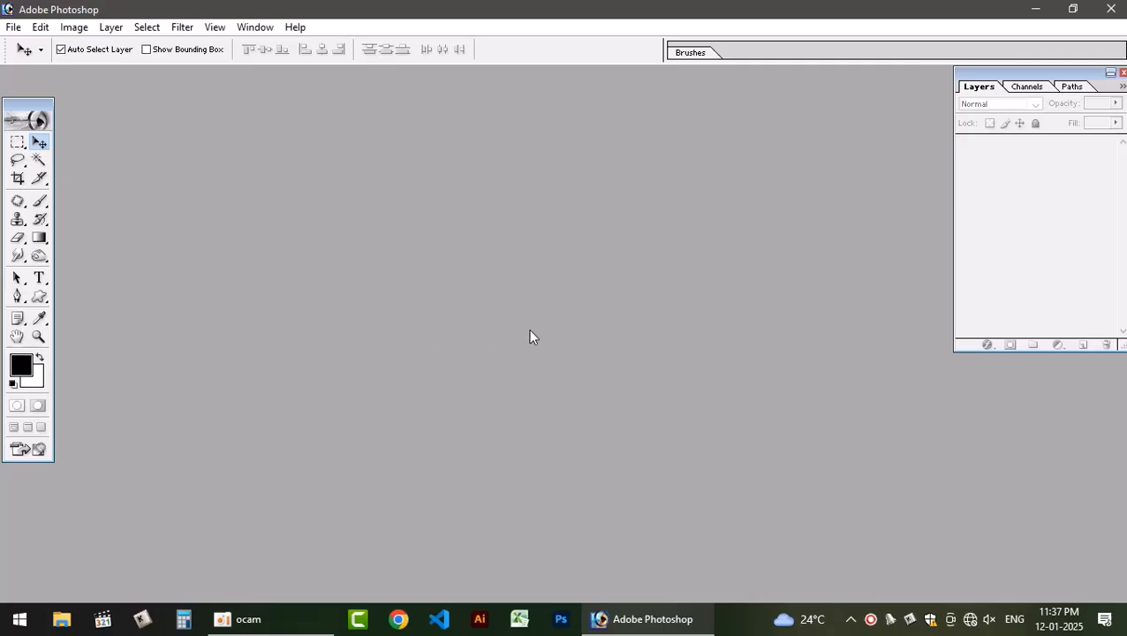
{"action": "key", "text": "ctrl+o"}
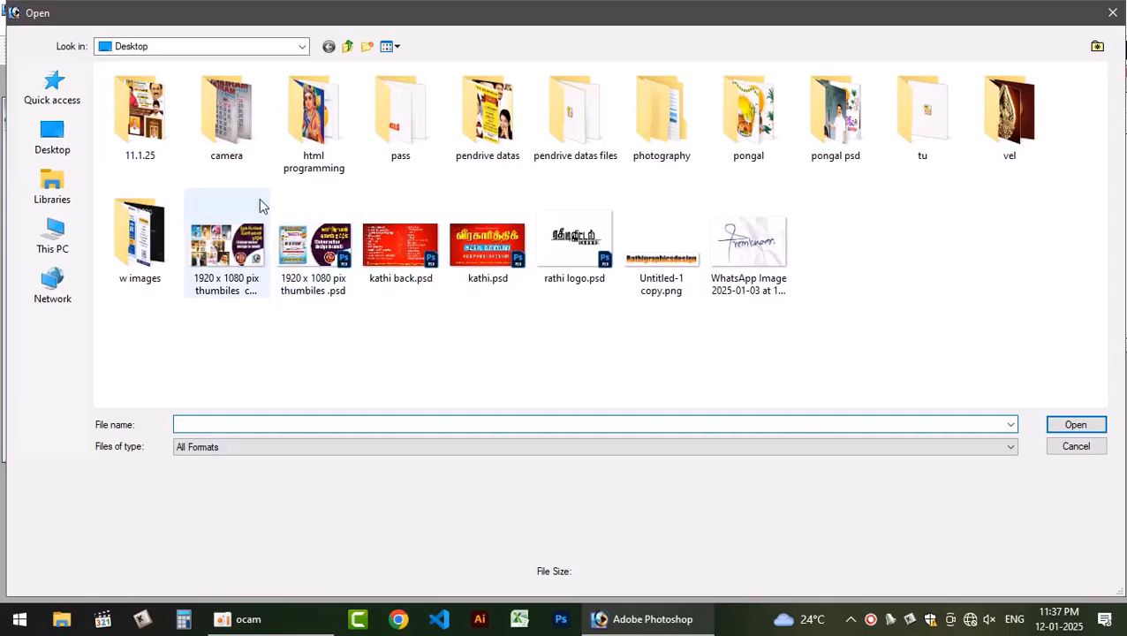
{"action": "double_click", "coordinate": [829, 115]}
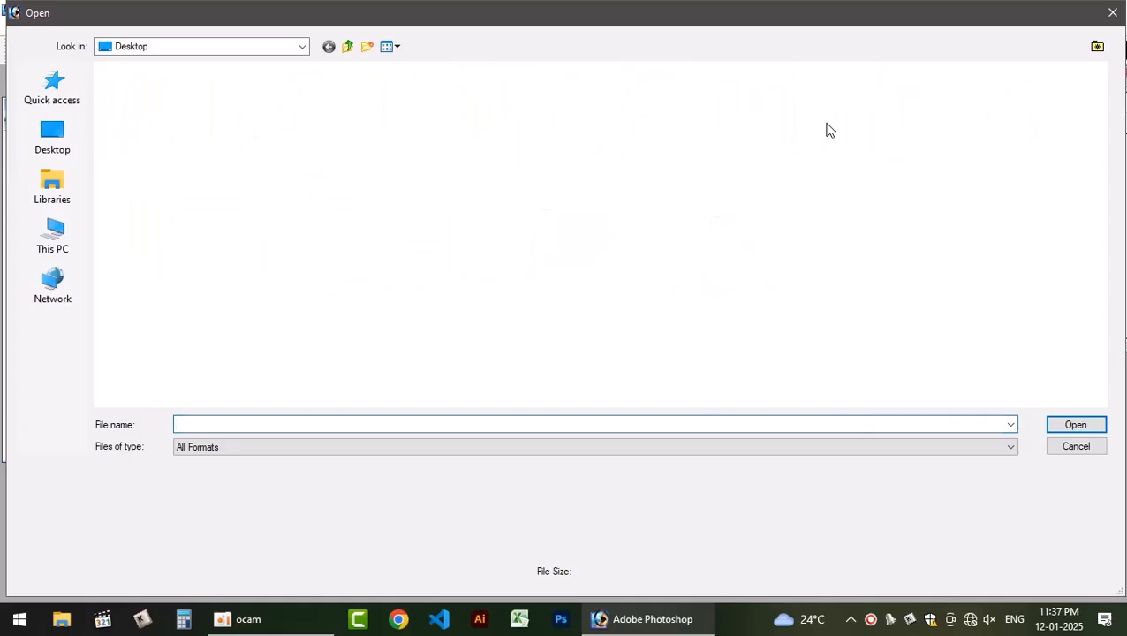
{"action": "left_click_drag", "start_coordinate": [799, 175], "coordinate": [97, 67]}
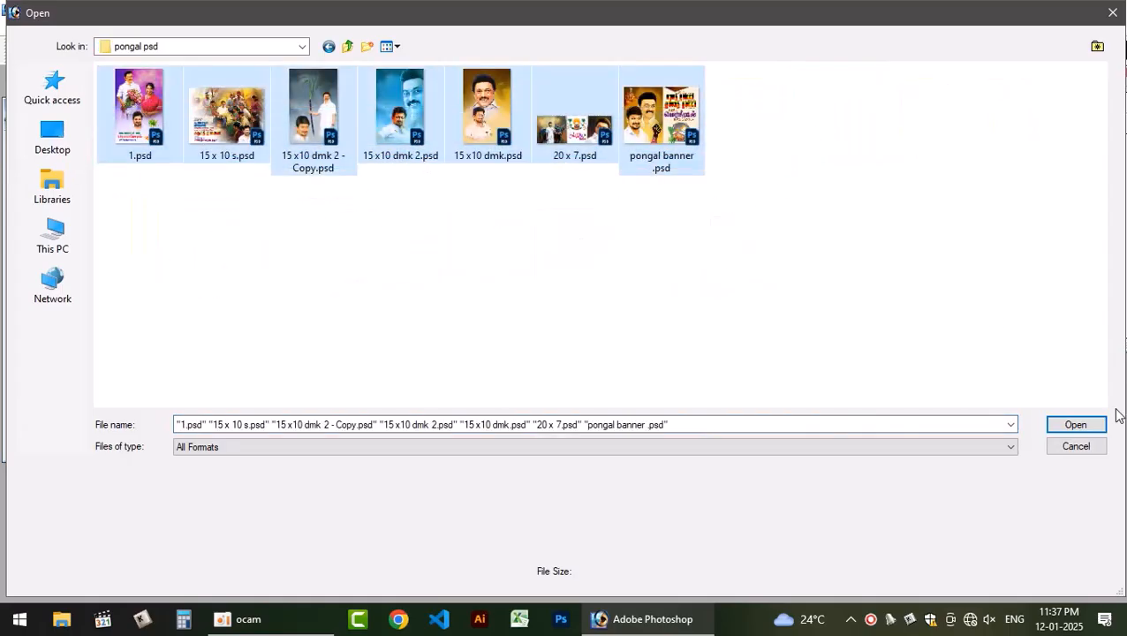
{"action": "left_click", "coordinate": [1074, 425]}
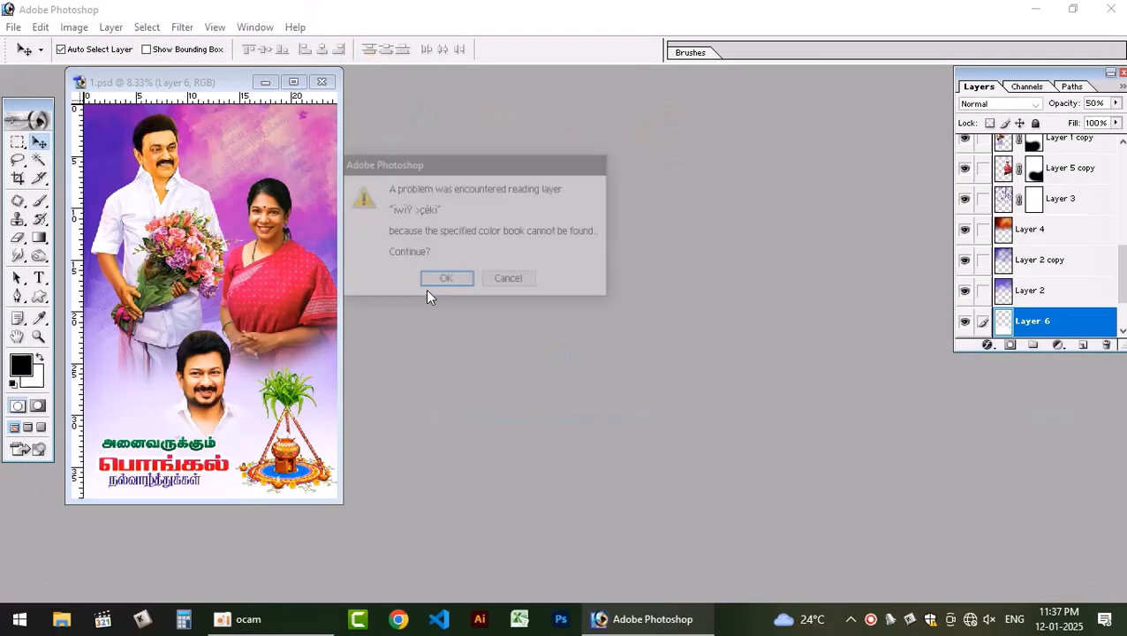
{"action": "left_click", "coordinate": [457, 281]}
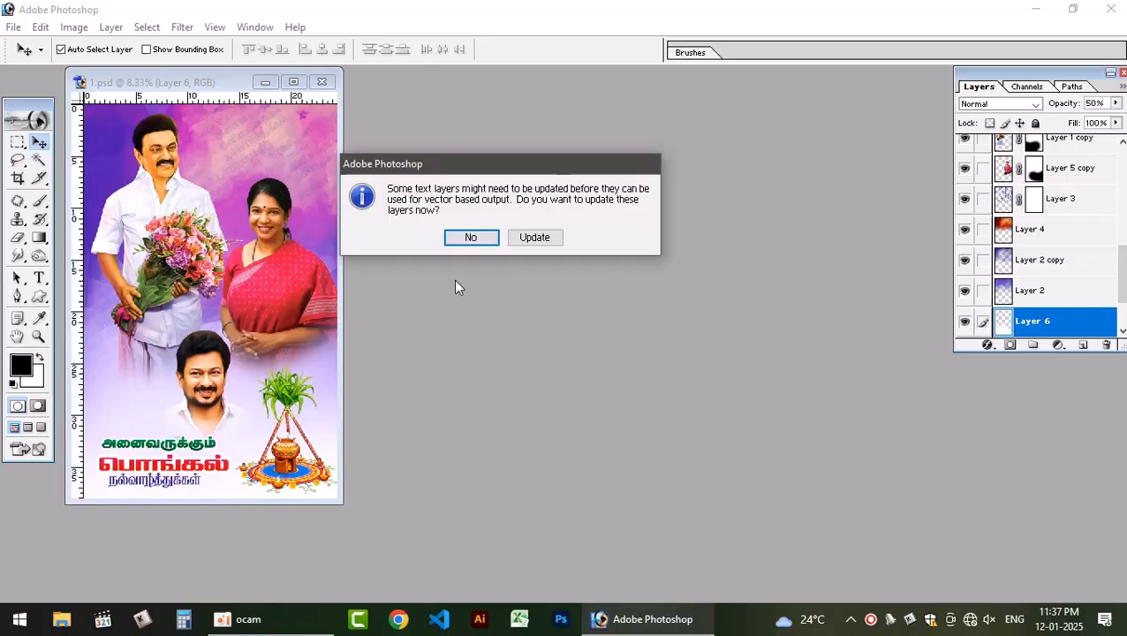
{"action": "left_click", "coordinate": [469, 238]}
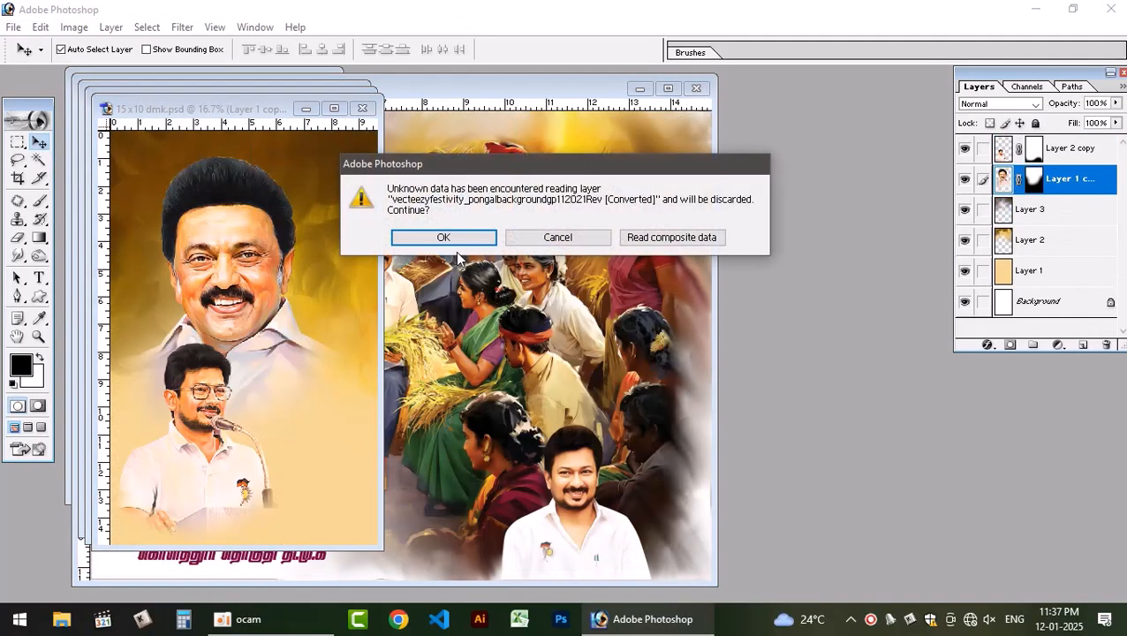
{"action": "left_click", "coordinate": [444, 240]}
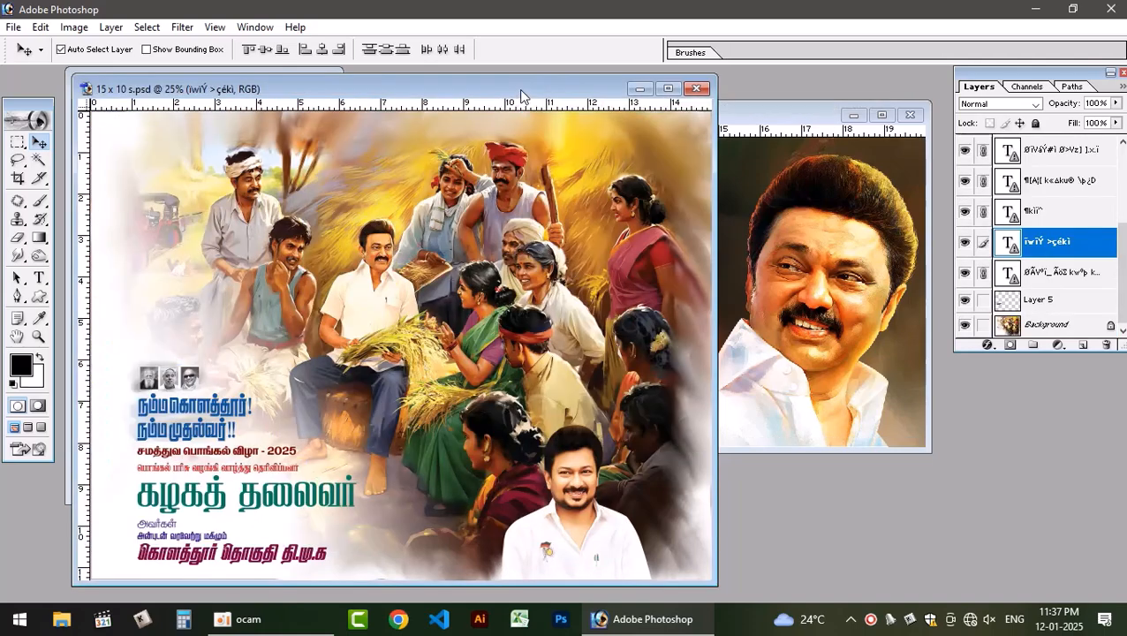
Maximize the 15 x 10 s.psd document window and inspect the design up close
{"action": "left_click_drag", "start_coordinate": [512, 89], "coordinate": [493, 250]}
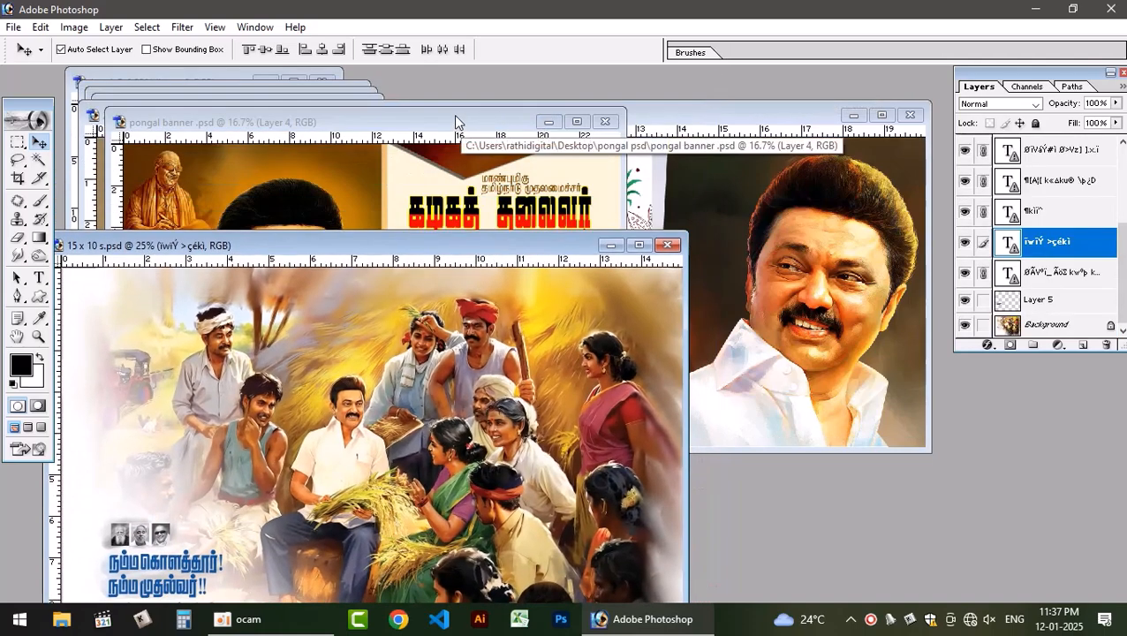
{"action": "left_click", "coordinate": [638, 245]}
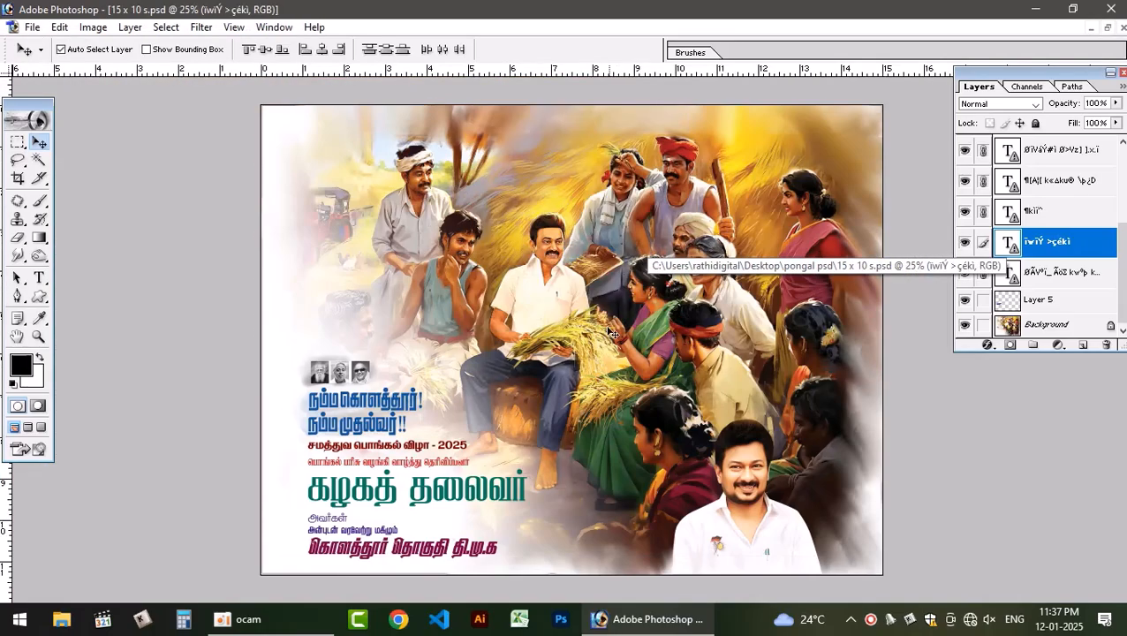
{"action": "key", "text": "ctrl+plus"}
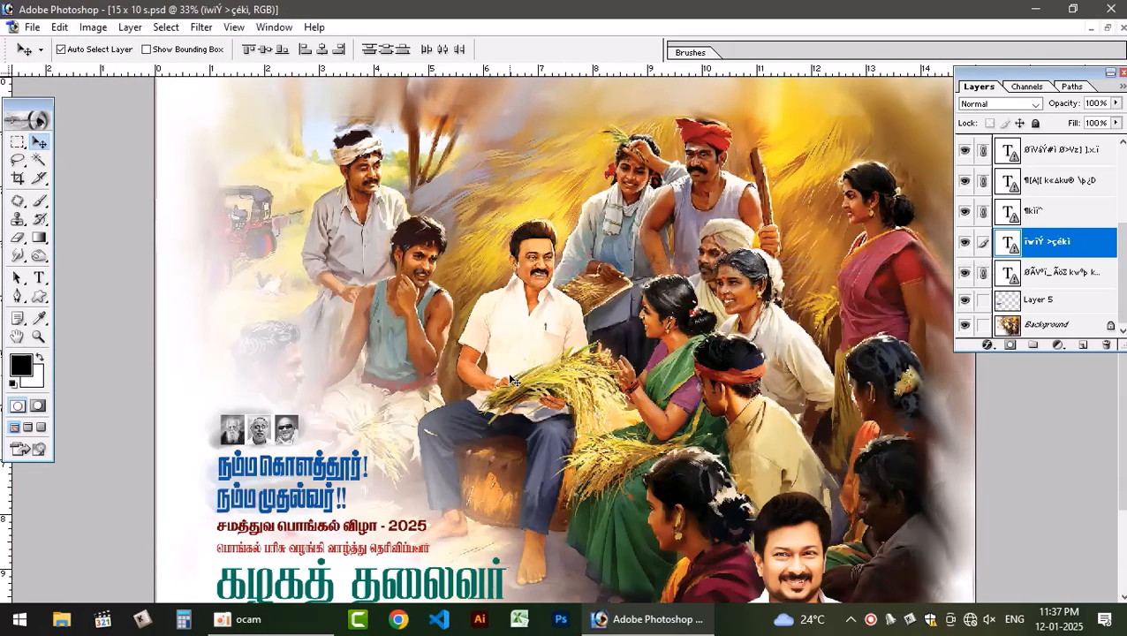
{"action": "key", "text": "ctrl+plus"}
{"action": "key", "text": "ctrl+minus"}
{"action": "key", "text": "ctrl+minus"}
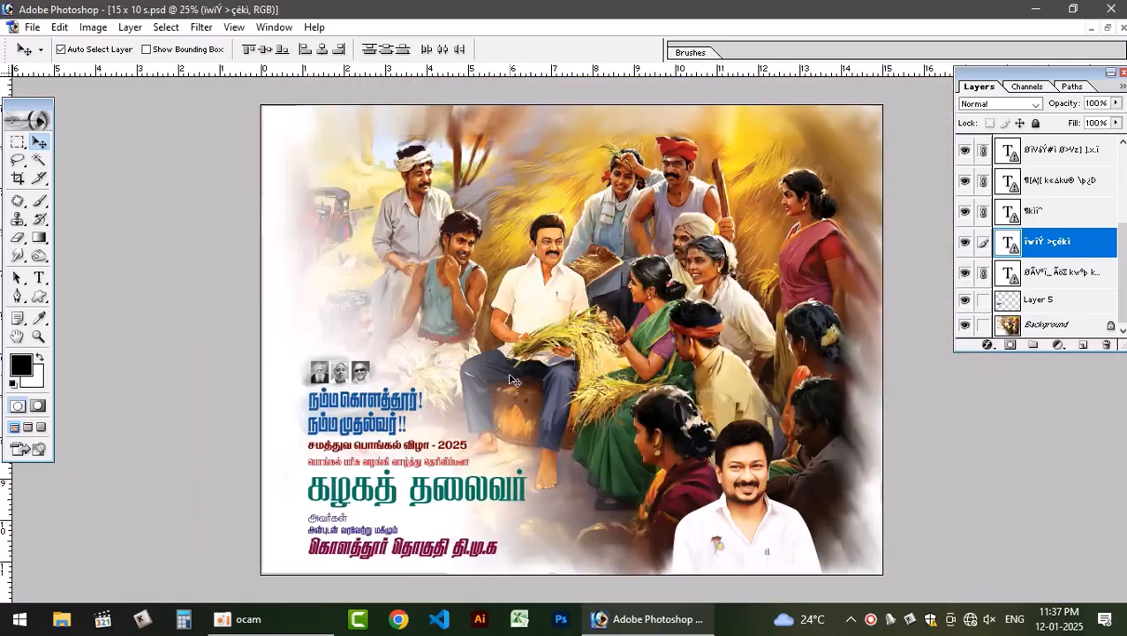
Try moving the seated man in the white shirt on Layer 1 and undo the move
{"action": "left_click_drag", "start_coordinate": [574, 322], "coordinate": [636, 301]}
{"action": "key", "text": "ctrl+z"}
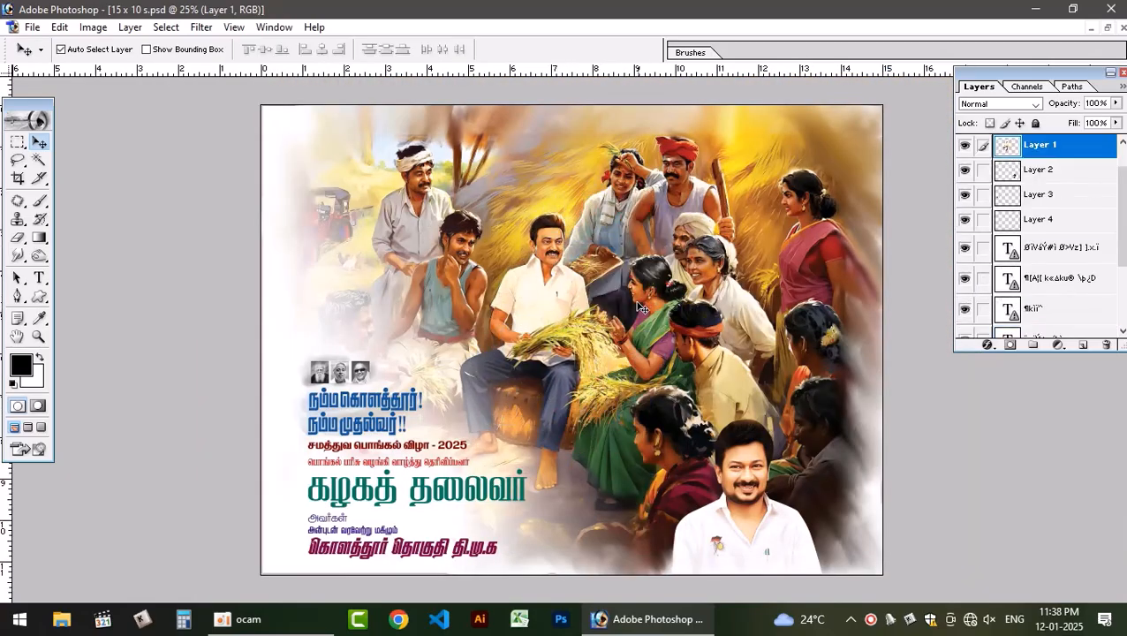
{"action": "mouse_move", "coordinate": [535, 323]}
{"action": "left_mouse_down"}
{"action": "mouse_move", "coordinate": [550, 263]}
{"action": "mouse_move", "coordinate": [546, 298]}
{"action": "mouse_move", "coordinate": [571, 289]}
{"action": "mouse_move", "coordinate": [546, 296]}
{"action": "mouse_move", "coordinate": [551, 317]}
{"action": "left_mouse_up"}
Try moving the blue two-line heading below the three small portraits, and put it back
{"action": "scroll", "coordinate": [551, 326], "scroll_direction": "up", "scroll_amount": 4}
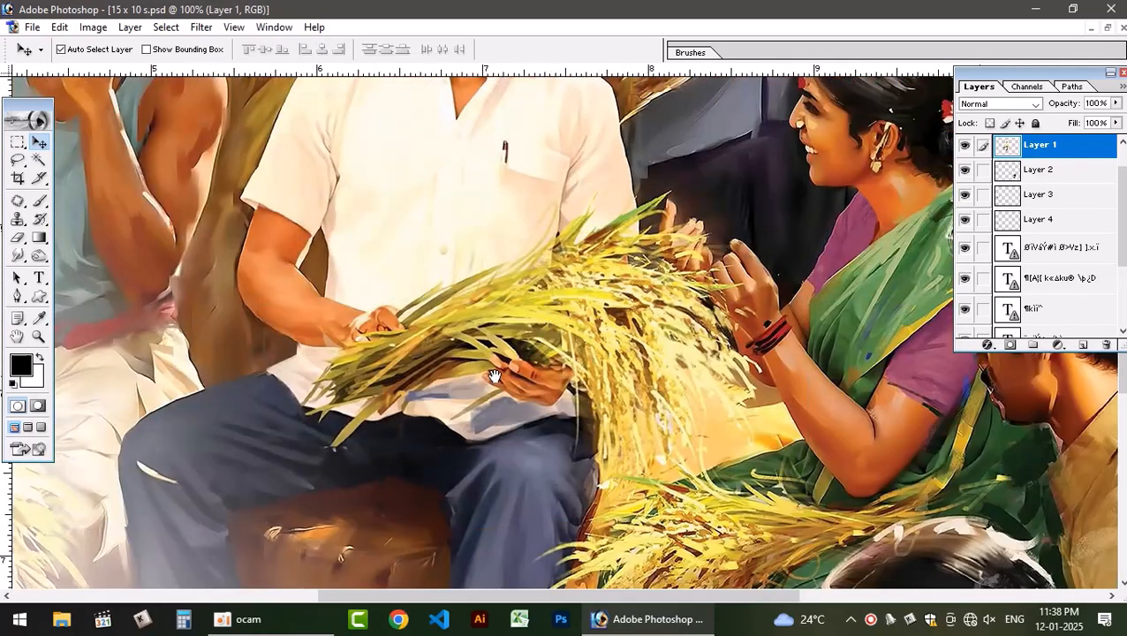
{"action": "left_click_drag", "start_coordinate": [494, 376], "coordinate": [757, 192]}
{"action": "left_click_drag", "start_coordinate": [377, 344], "coordinate": [664, 256]}
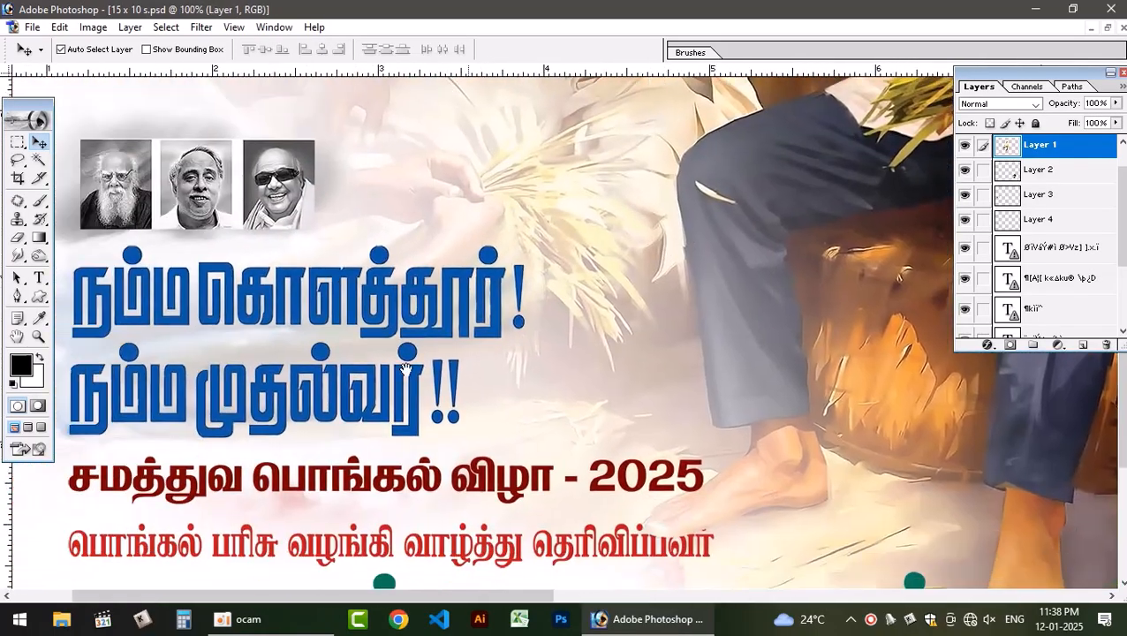
{"action": "left_click_drag", "start_coordinate": [467, 378], "coordinate": [603, 342]}
{"action": "left_click", "coordinate": [466, 259]}
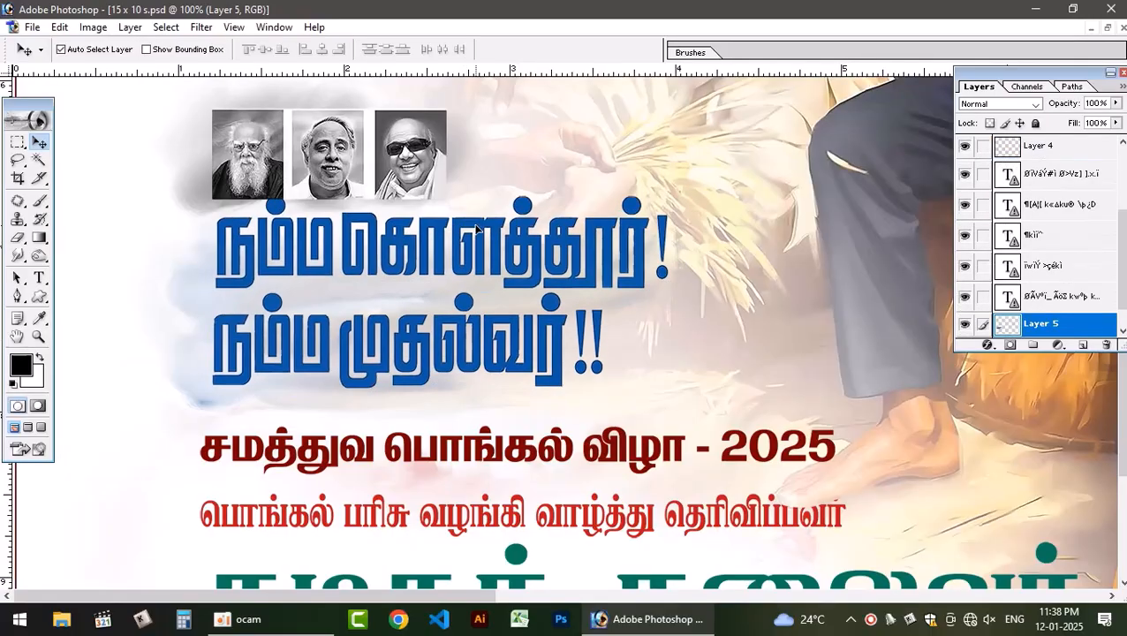
Select the dark red 2025 text line and try moving the artwork behind the heading
{"action": "left_click", "coordinate": [397, 441]}
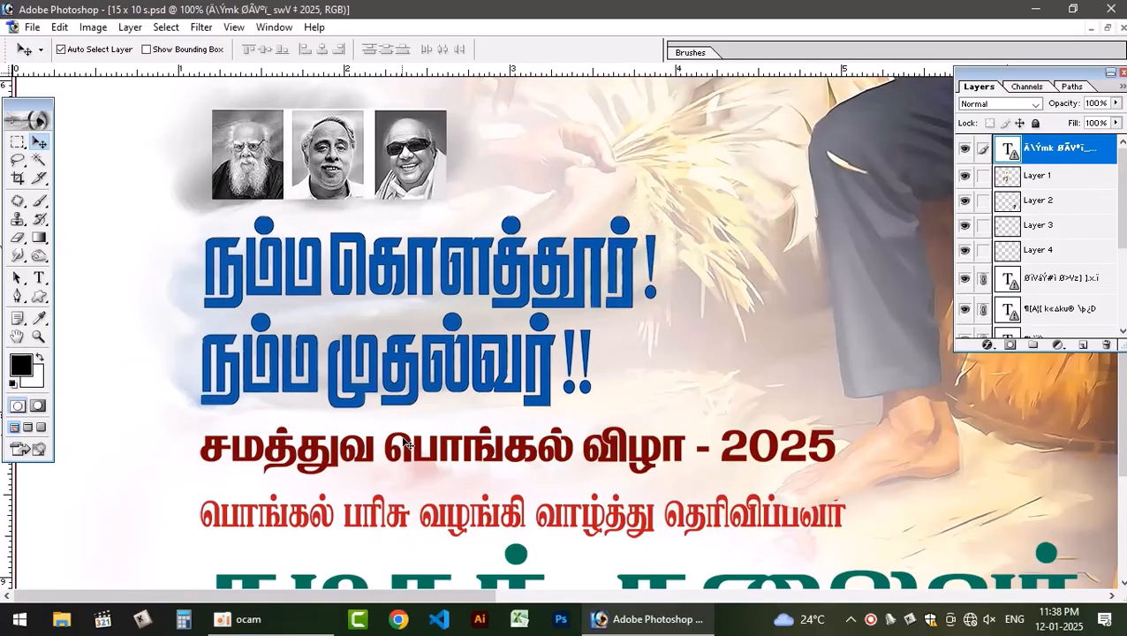
{"action": "left_click", "coordinate": [424, 362]}
{"action": "left_click_drag", "start_coordinate": [424, 371], "coordinate": [496, 407]}
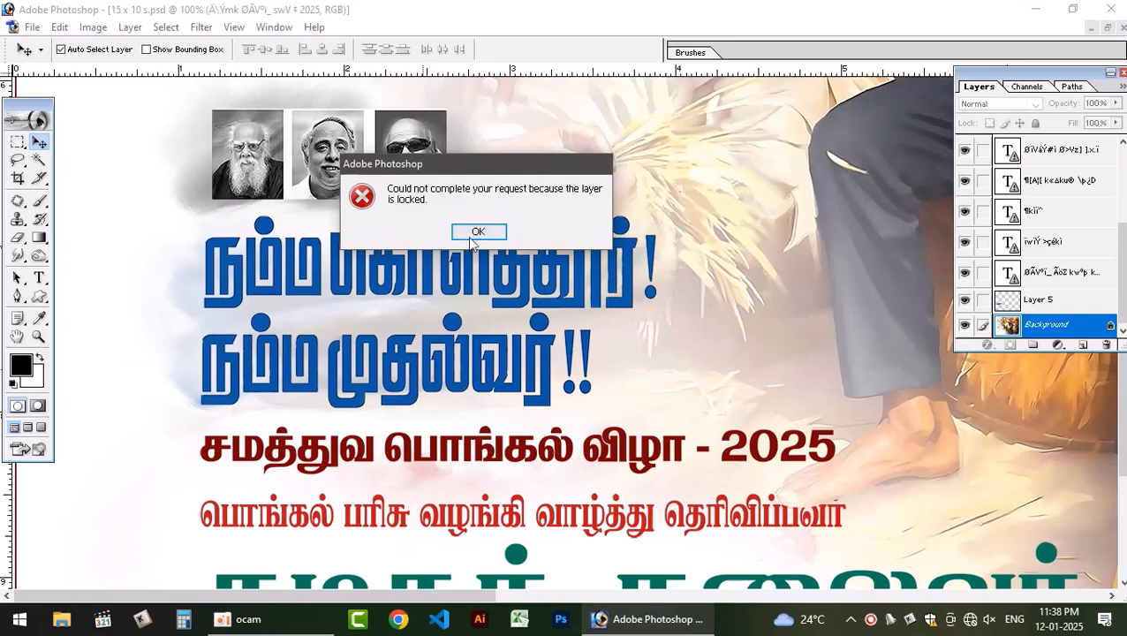
{"action": "key", "text": "Return"}
Delete மத்துவ from the dark red text line with the Type tool so it reads சபொங்கல் விழா - 2025
{"action": "left_click", "coordinate": [562, 434]}
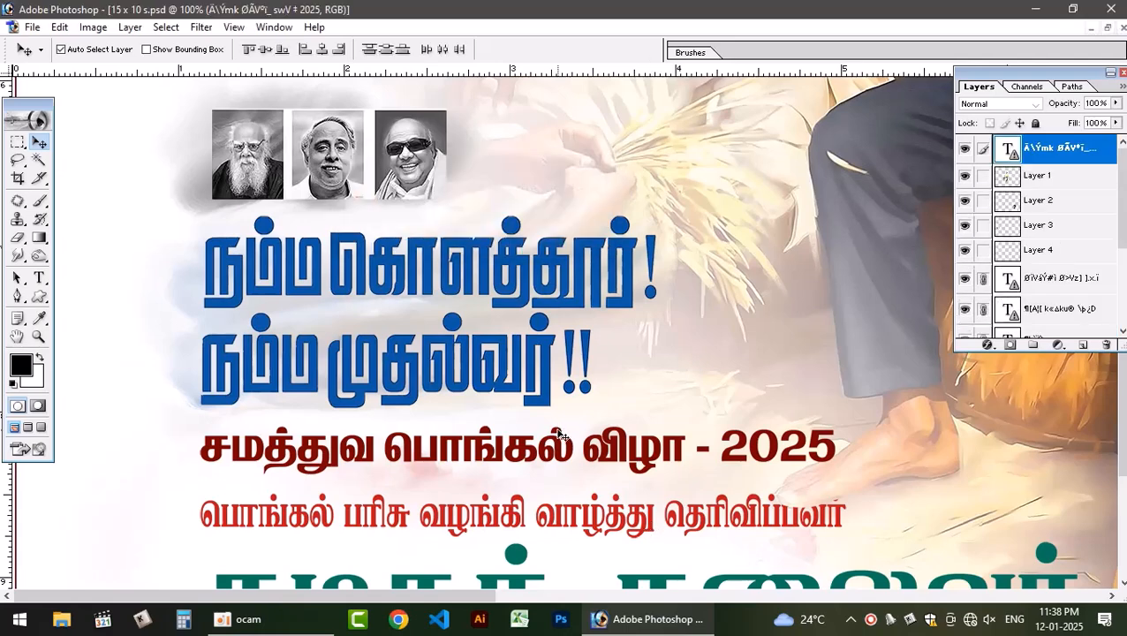
{"action": "left_click", "coordinate": [39, 277]}
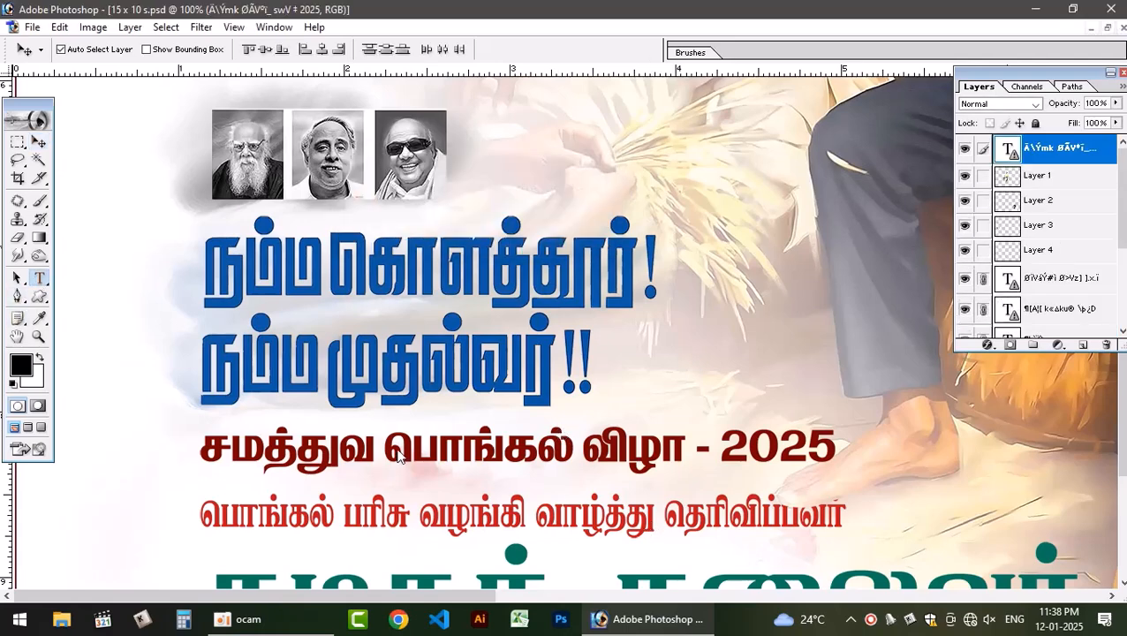
{"action": "left_click", "coordinate": [410, 452]}
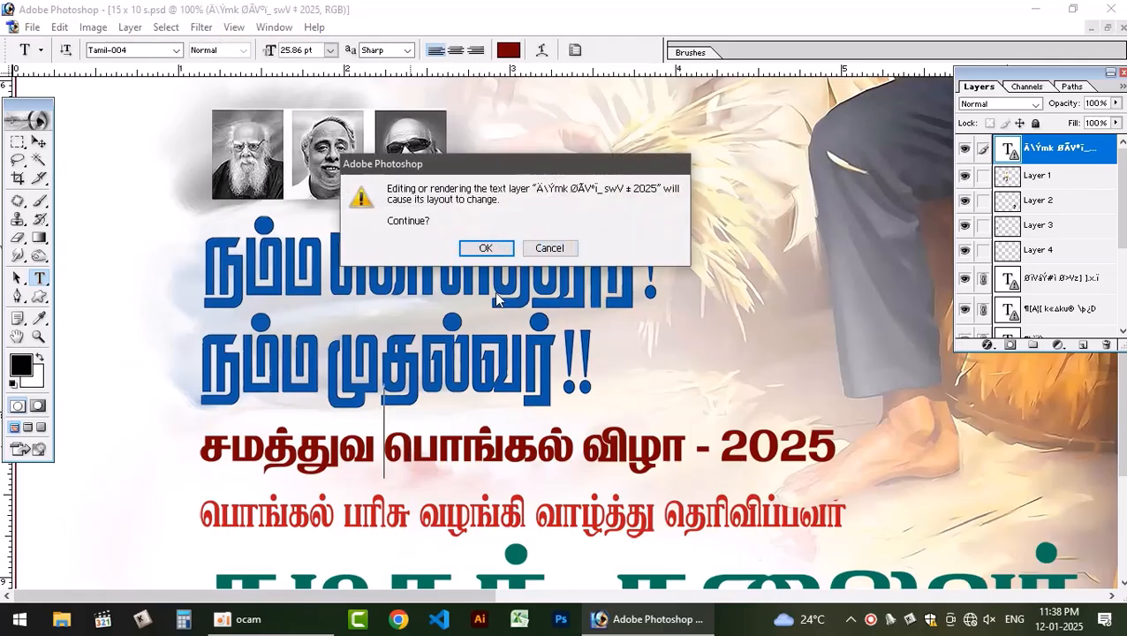
{"action": "left_click", "coordinate": [486, 248]}
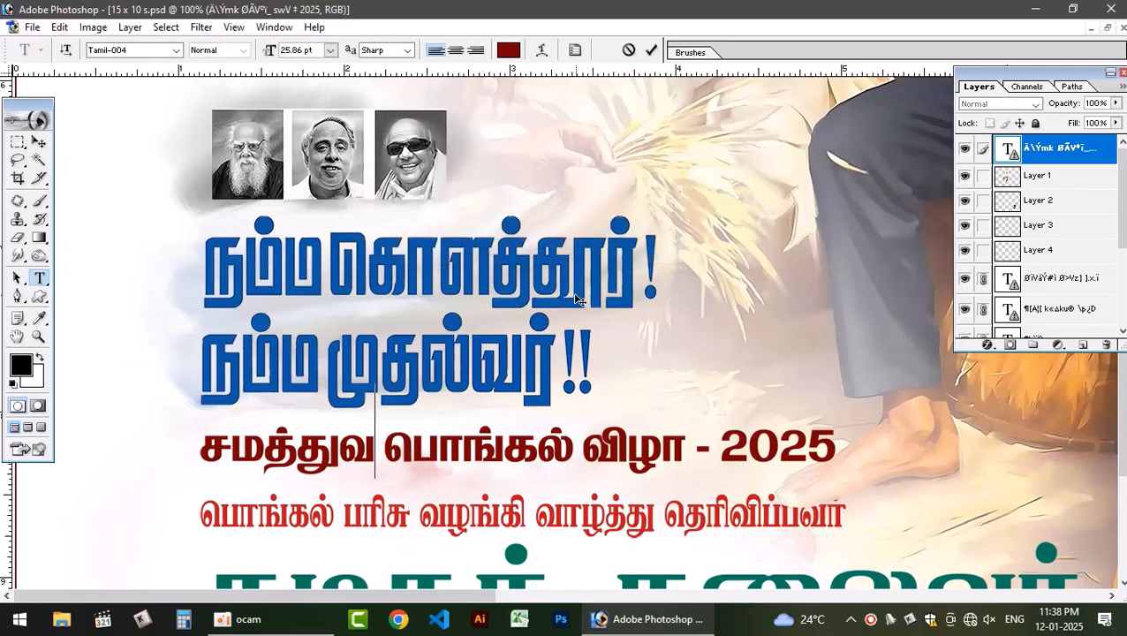
{"action": "key", "text": "BackSpace"}
{"action": "key", "text": "BackSpace"}
{"action": "key", "text": "BackSpace"}
{"action": "key", "text": "BackSpace"}
{"action": "key", "text": "BackSpace"}
{"action": "key", "text": "BackSpace"}
{"action": "key", "text": "BackSpace"}
{"action": "left_click", "coordinate": [651, 50]}
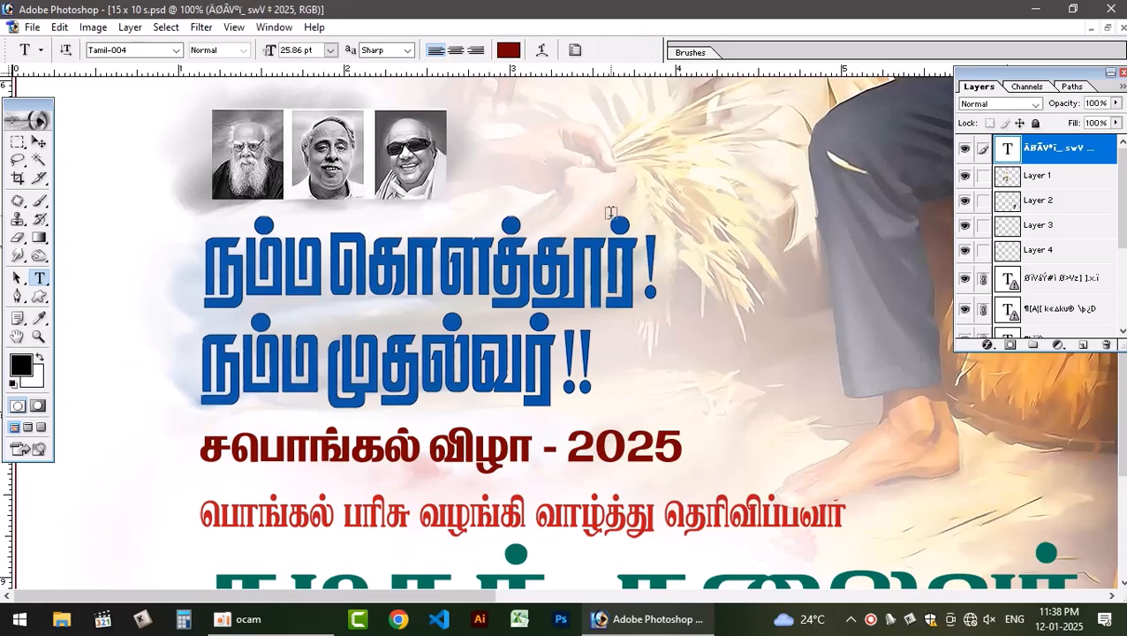
Fit the whole design in view and try moving the painted villagers with the Move tool
{"action": "key", "text": "ctrl+0"}
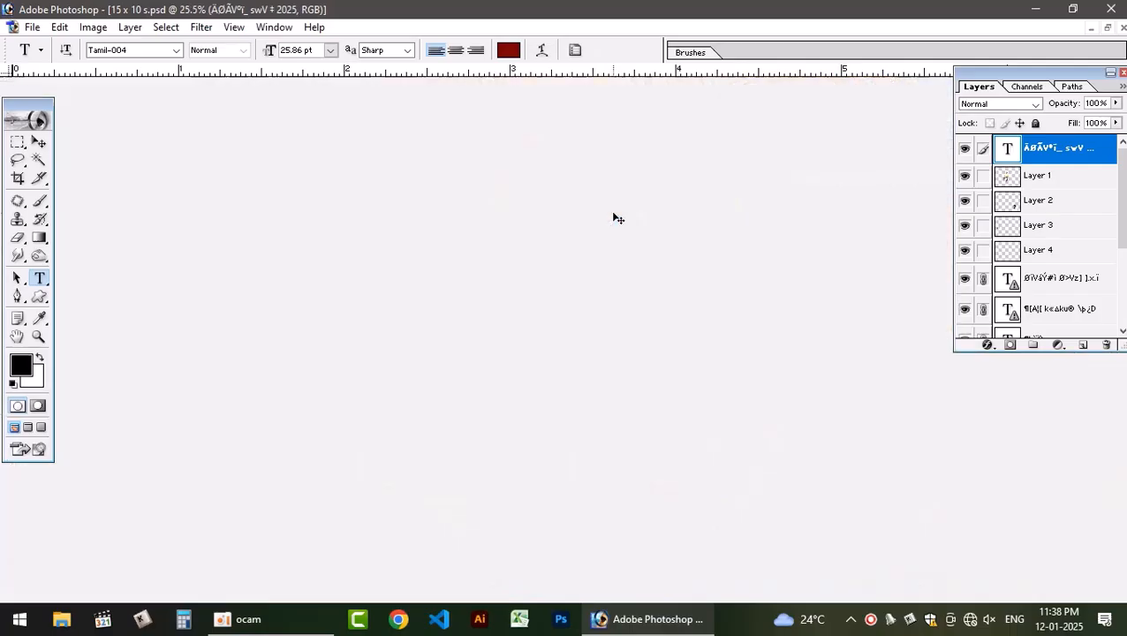
{"action": "key", "text": "v"}
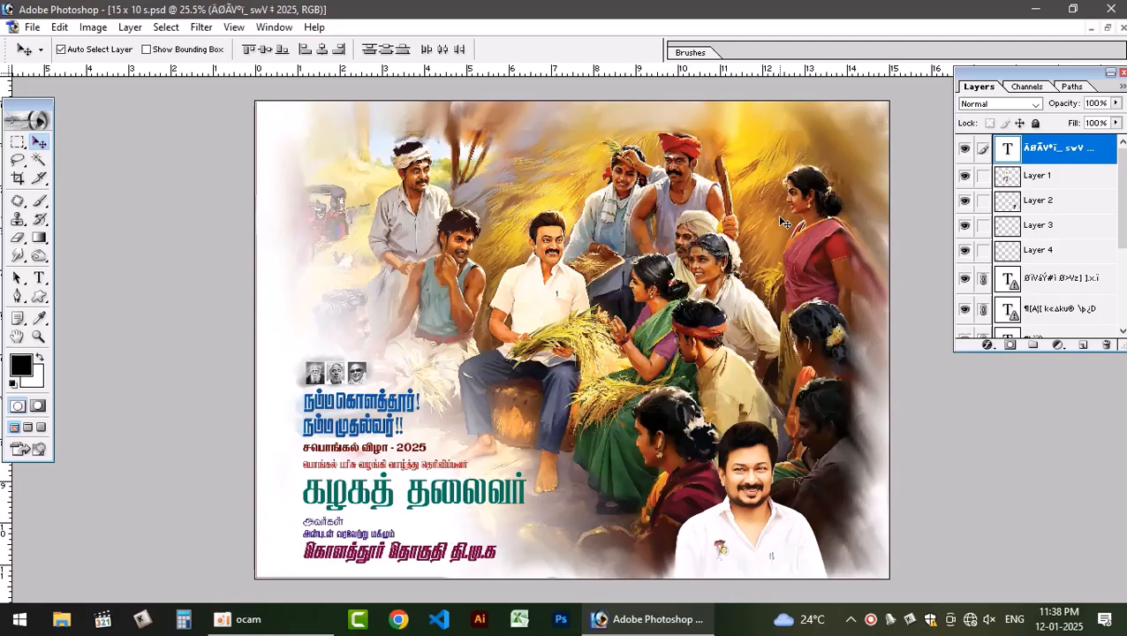
{"action": "left_click", "coordinate": [826, 212]}
{"action": "left_click", "coordinate": [834, 271]}
{"action": "left_click", "coordinate": [475, 233]}
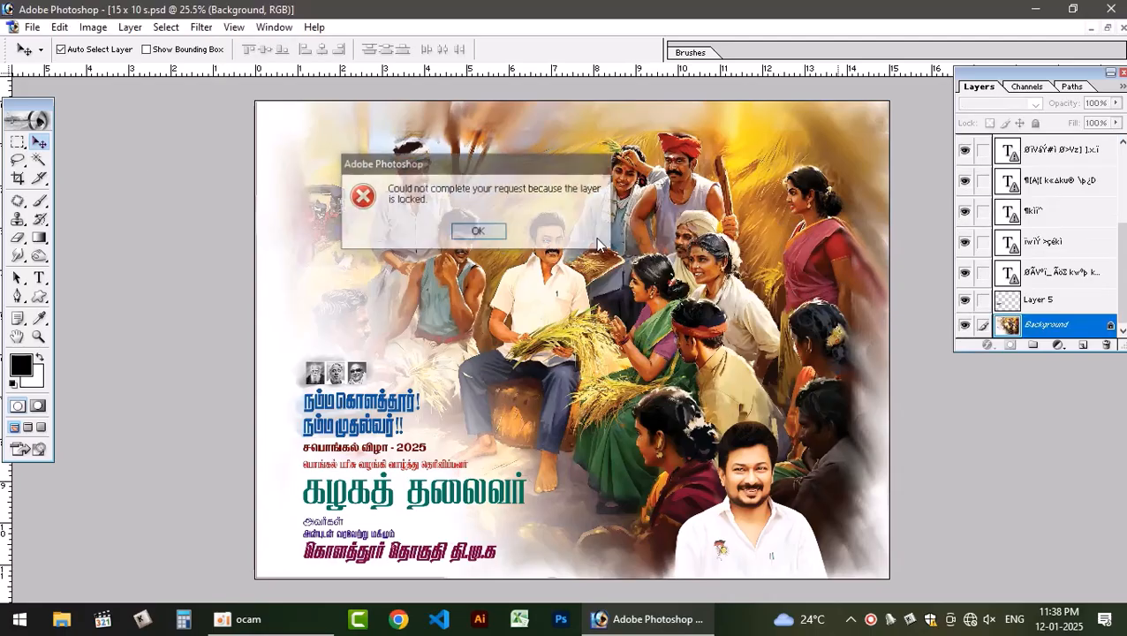
Hide and reshow the Background layer to check which figures are separate, and try moving the villagers again
{"action": "left_click", "coordinate": [964, 325]}
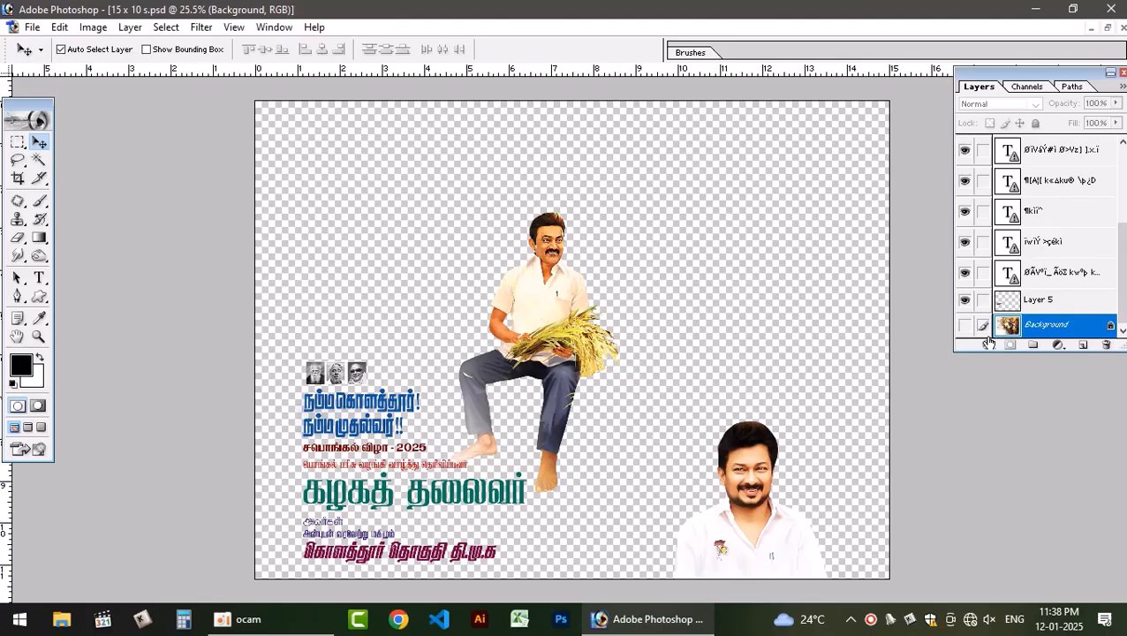
{"action": "left_click", "coordinate": [965, 325]}
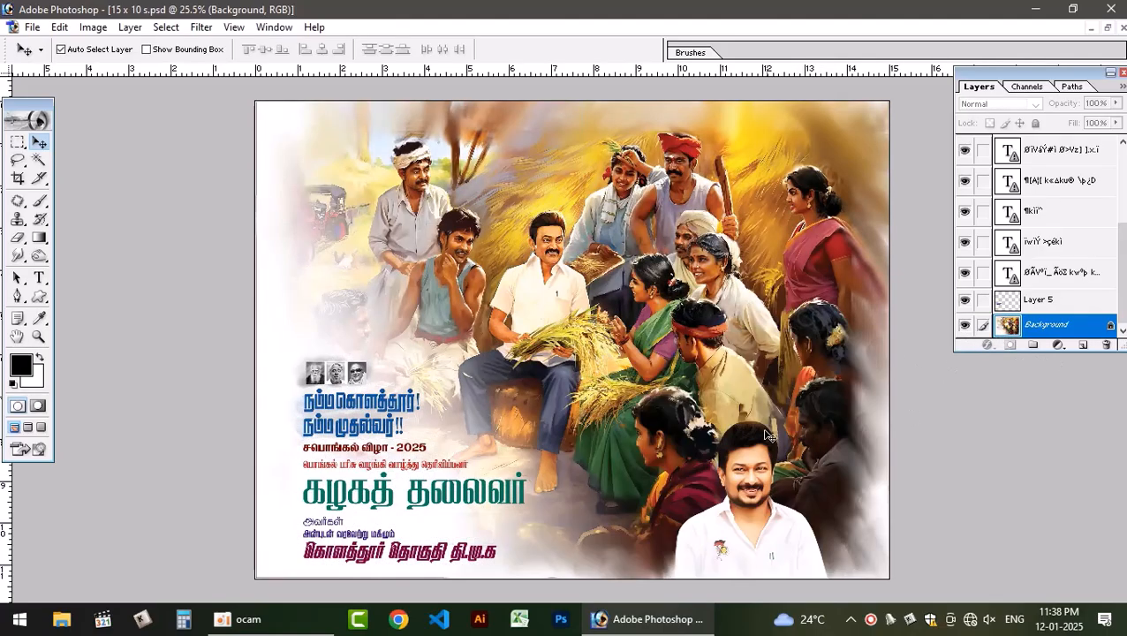
{"action": "left_click", "coordinate": [851, 253]}
{"action": "left_click", "coordinate": [463, 232]}
{"action": "left_click", "coordinate": [669, 184]}
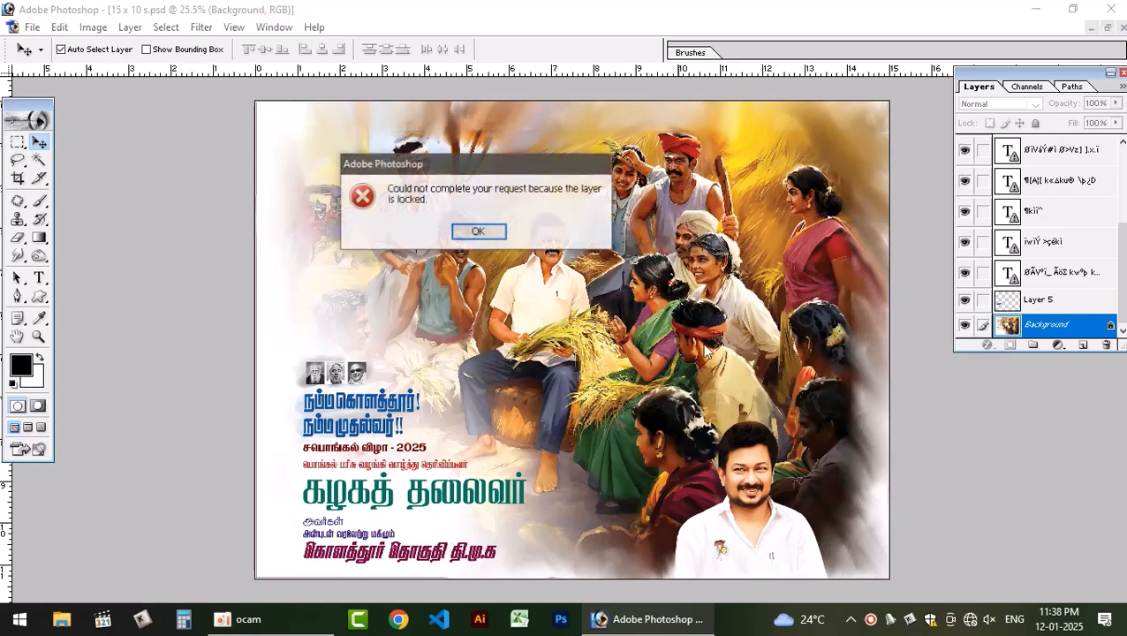
Dismiss the locked-layer message and close 15 x 10 s.psd without saving its changes
{"action": "left_click", "coordinate": [494, 233]}
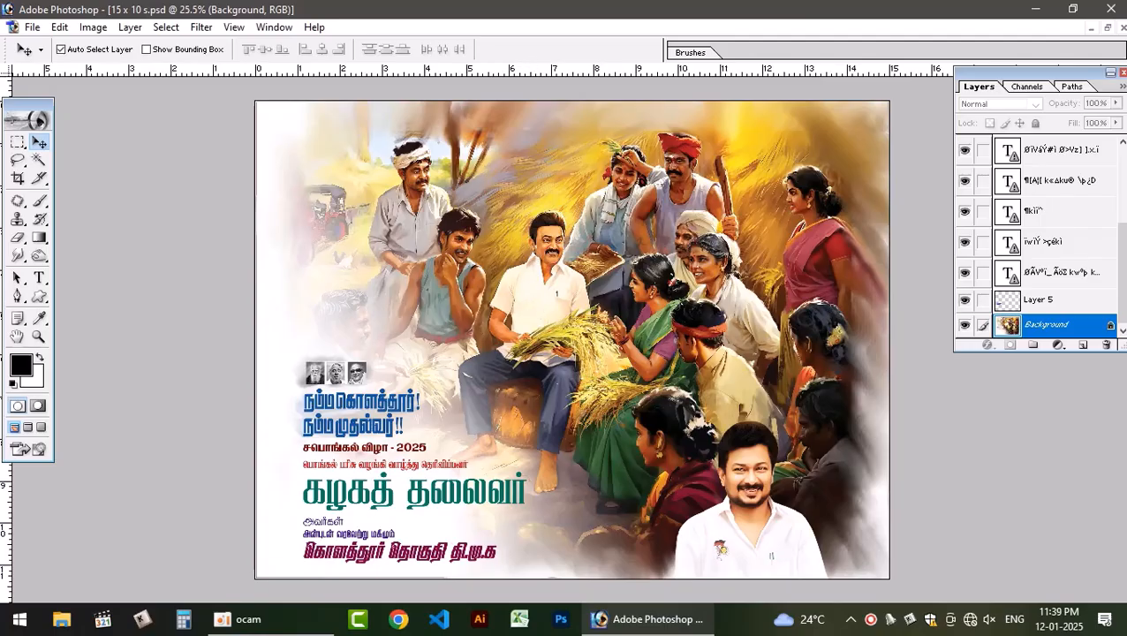
{"action": "key", "text": "ctrl+w"}
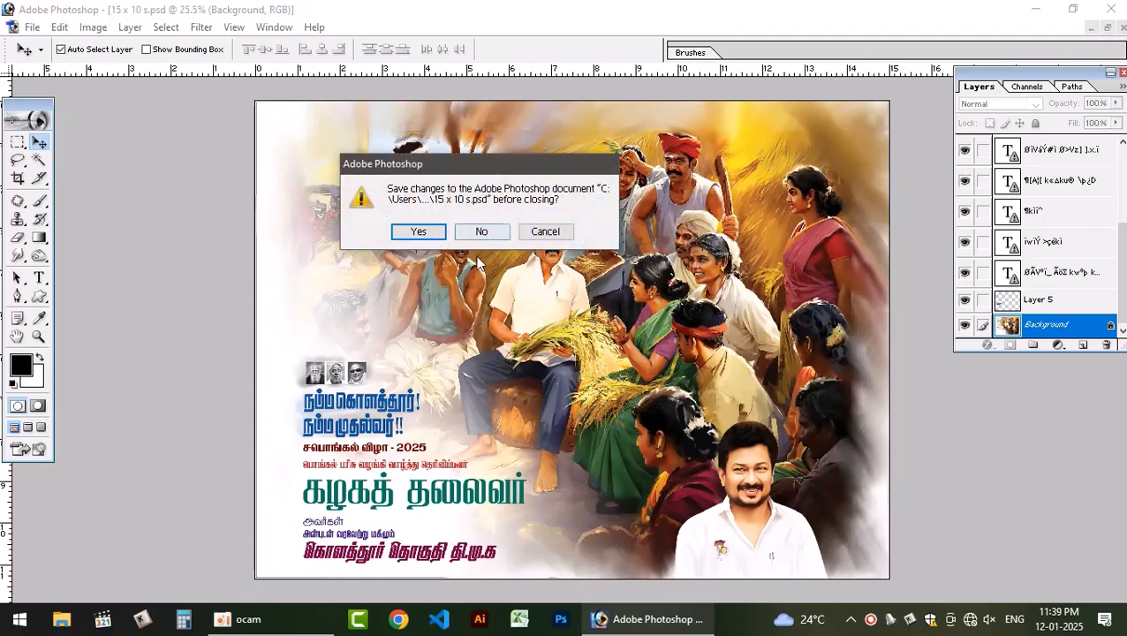
{"action": "left_click", "coordinate": [478, 232]}
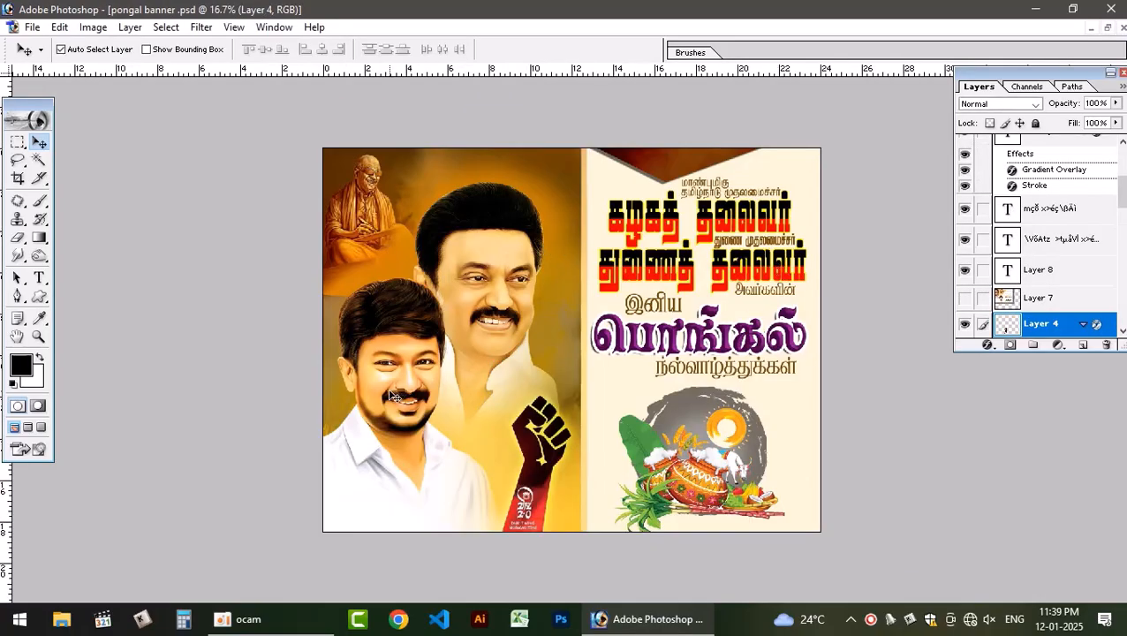
Try moving the portraits, the statue, the heading text, the Pongal pot artwork and the brown background overlay in pongal banner .psd
{"action": "left_click_drag", "start_coordinate": [389, 395], "coordinate": [428, 355]}
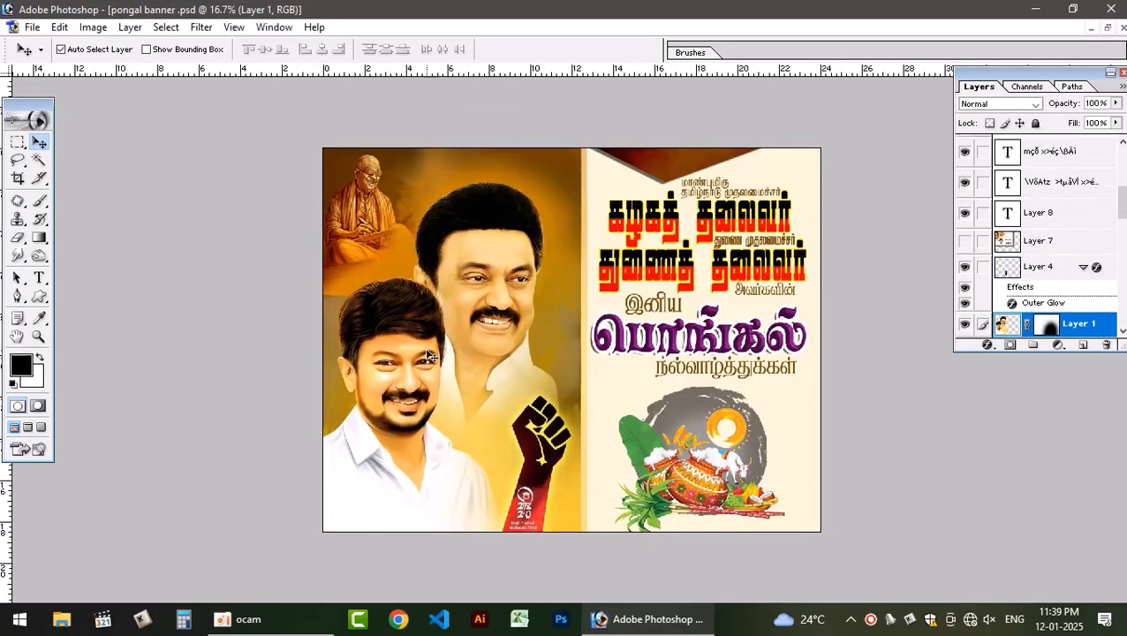
{"action": "left_click", "coordinate": [372, 181]}
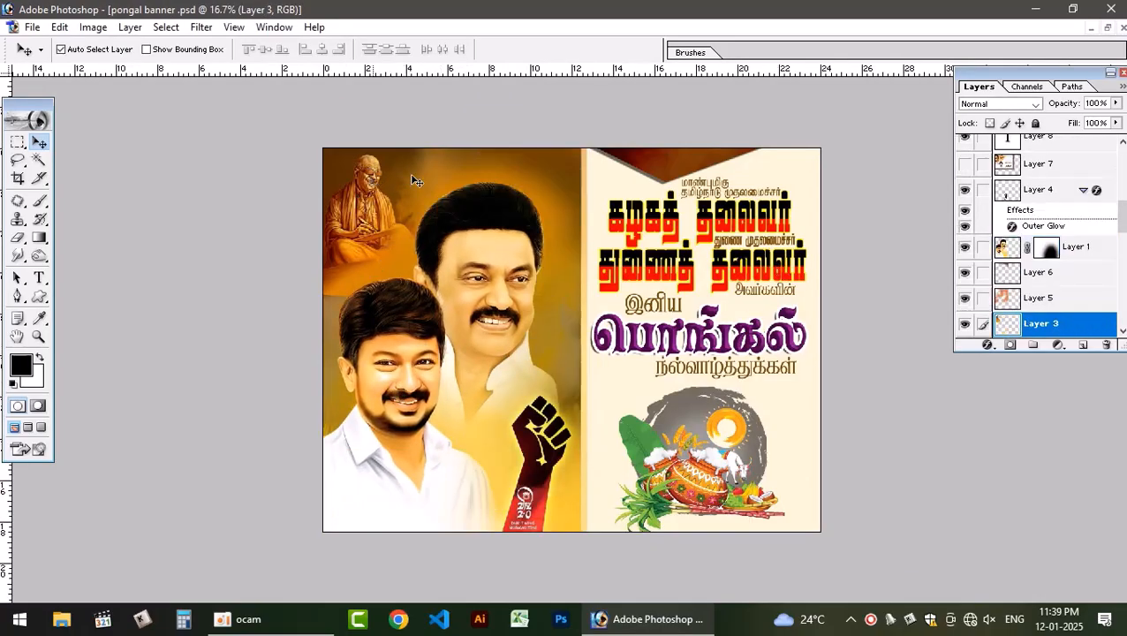
{"action": "left_click", "coordinate": [669, 213]}
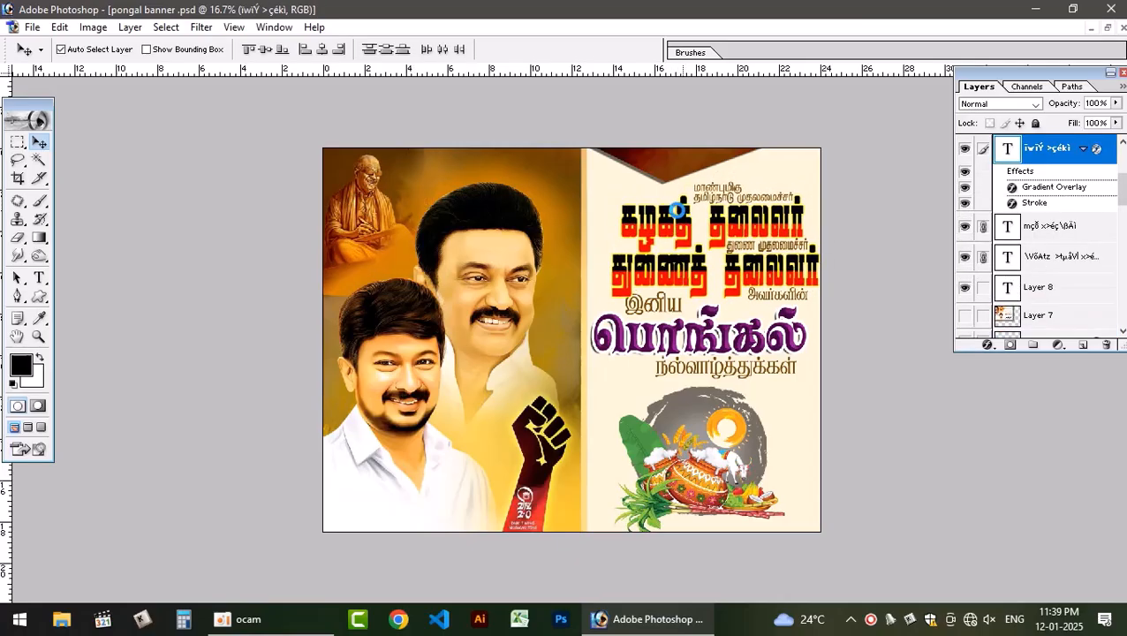
{"action": "left_click_drag", "start_coordinate": [719, 444], "coordinate": [665, 467]}
{"action": "left_click_drag", "start_coordinate": [562, 192], "coordinate": [516, 385]}
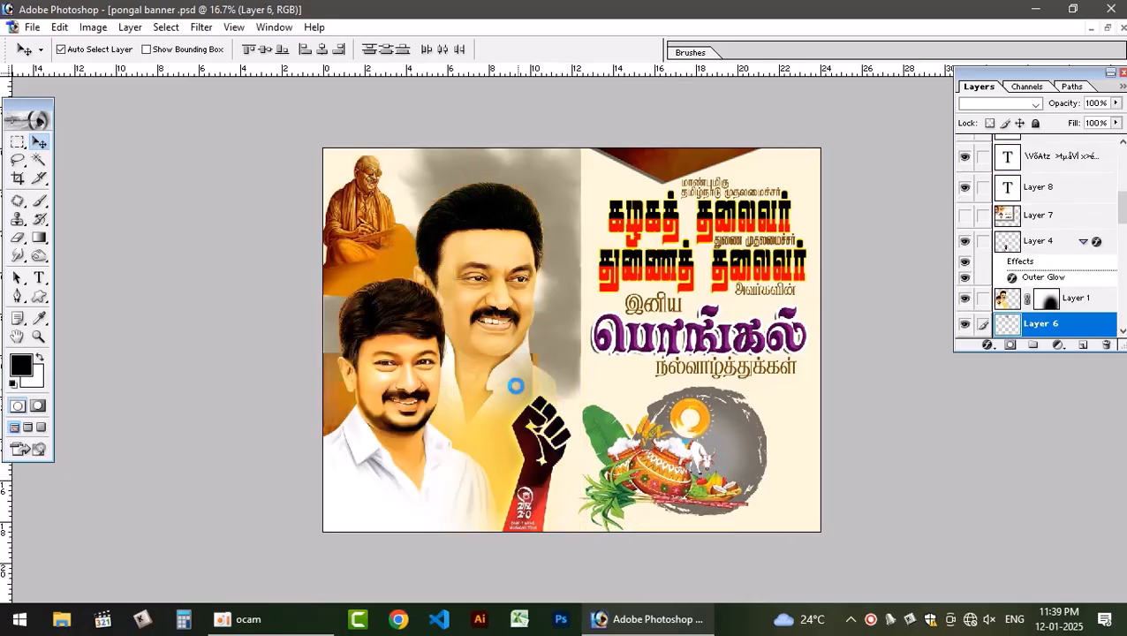
Try moving the remaining background overlay, undo the last move and close pongal banner .psd without saving
{"action": "left_click_drag", "start_coordinate": [553, 196], "coordinate": [556, 172]}
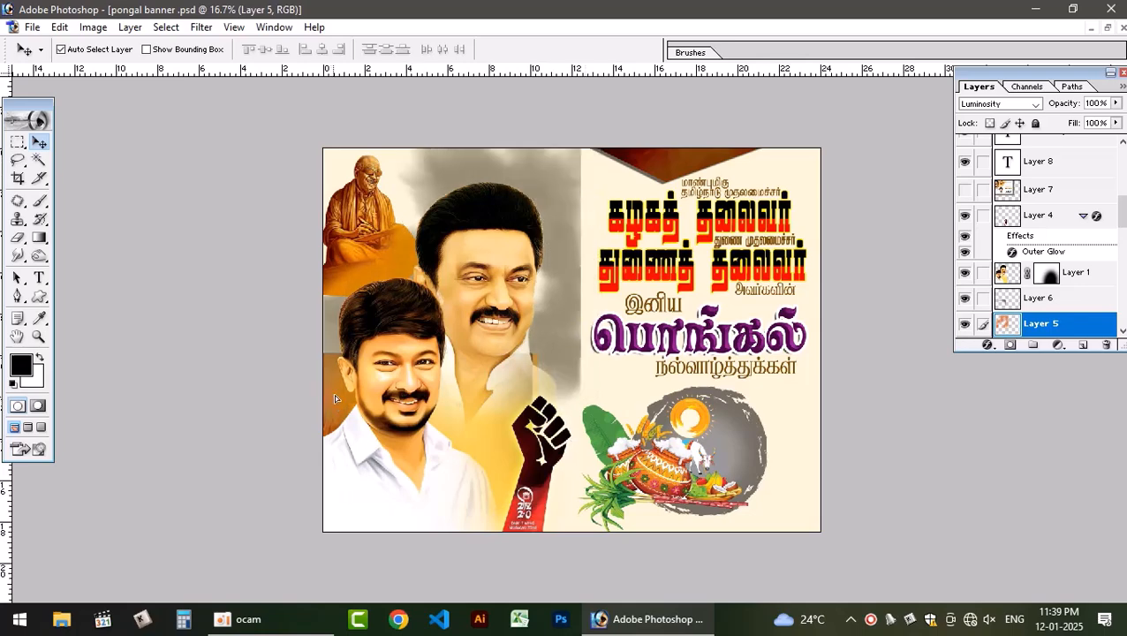
{"action": "left_click_drag", "start_coordinate": [334, 394], "coordinate": [385, 220]}
{"action": "key", "text": "ctrl+z"}
{"action": "left_click", "coordinate": [1120, 31]}
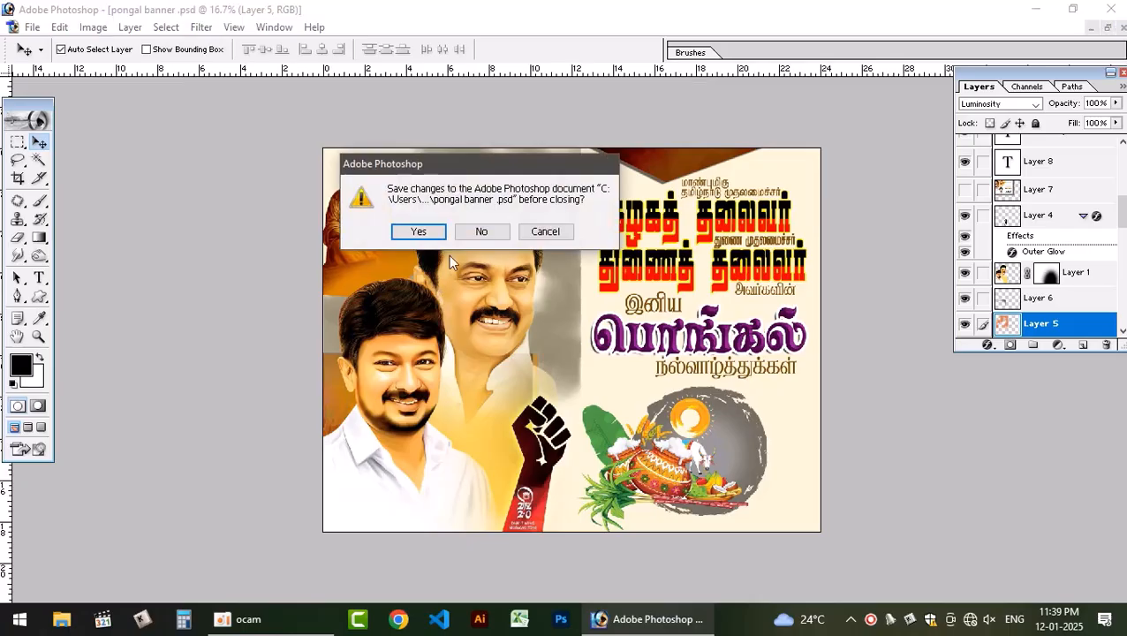
{"action": "left_click", "coordinate": [480, 231]}
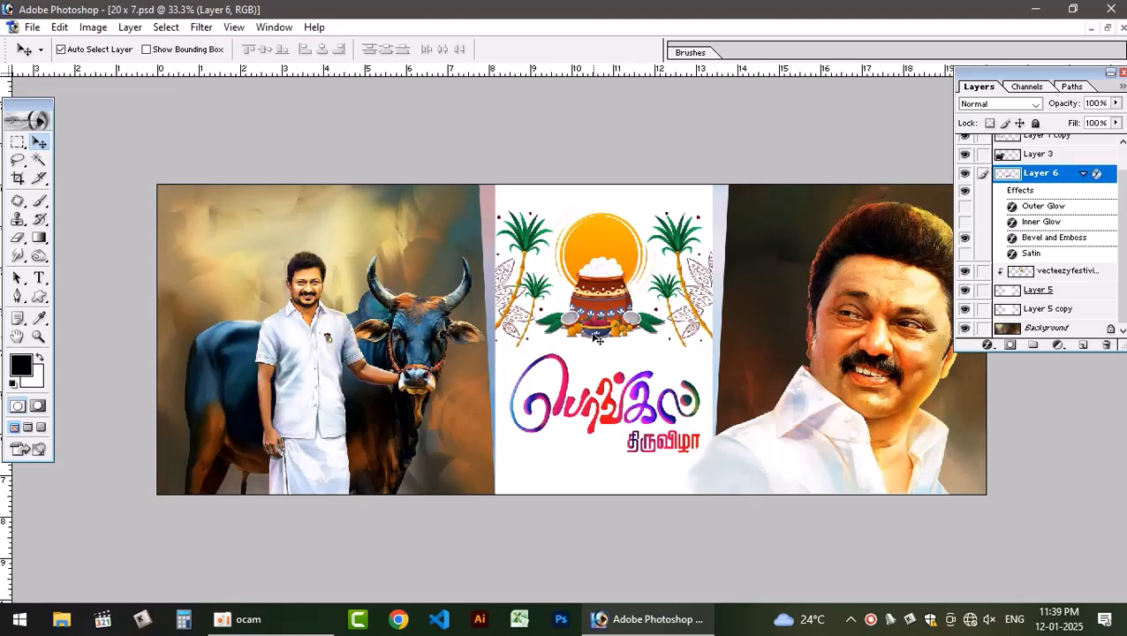
Try moving the man and bull together, hide and reshow Layer 1 copy to check that they are separate, and undo the changes
{"action": "left_click", "coordinate": [605, 462]}
{"action": "left_click_drag", "start_coordinate": [311, 377], "coordinate": [301, 355]}
{"action": "left_click", "coordinate": [965, 144]}
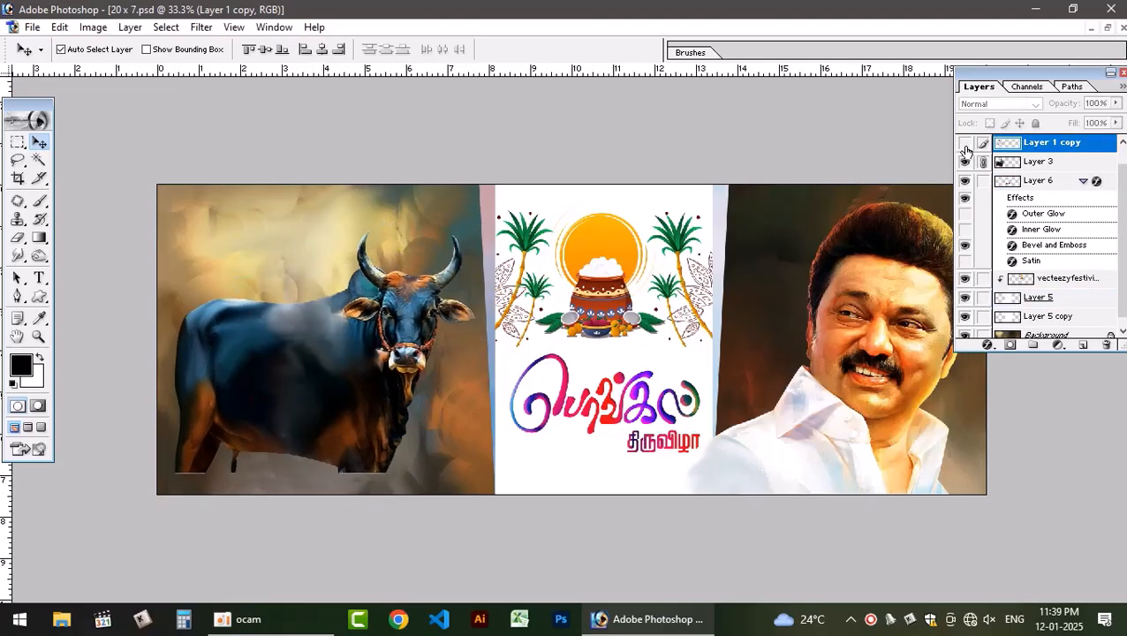
{"action": "left_click", "coordinate": [966, 145]}
{"action": "left_click", "coordinate": [965, 145]}
{"action": "left_click", "coordinate": [964, 147]}
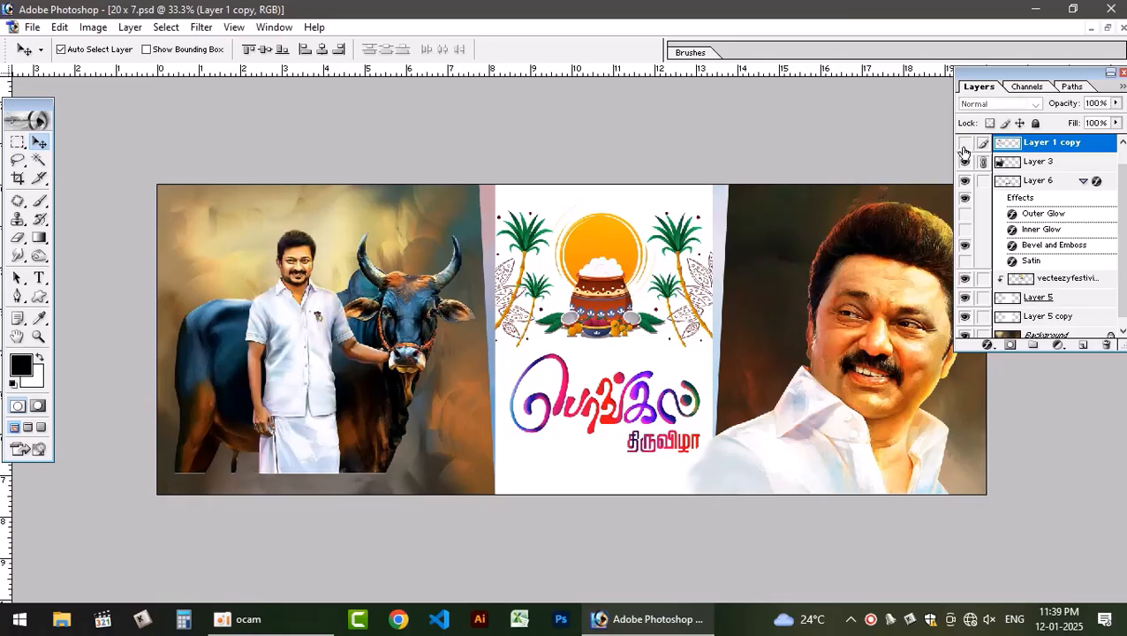
{"action": "left_click", "coordinate": [965, 146]}
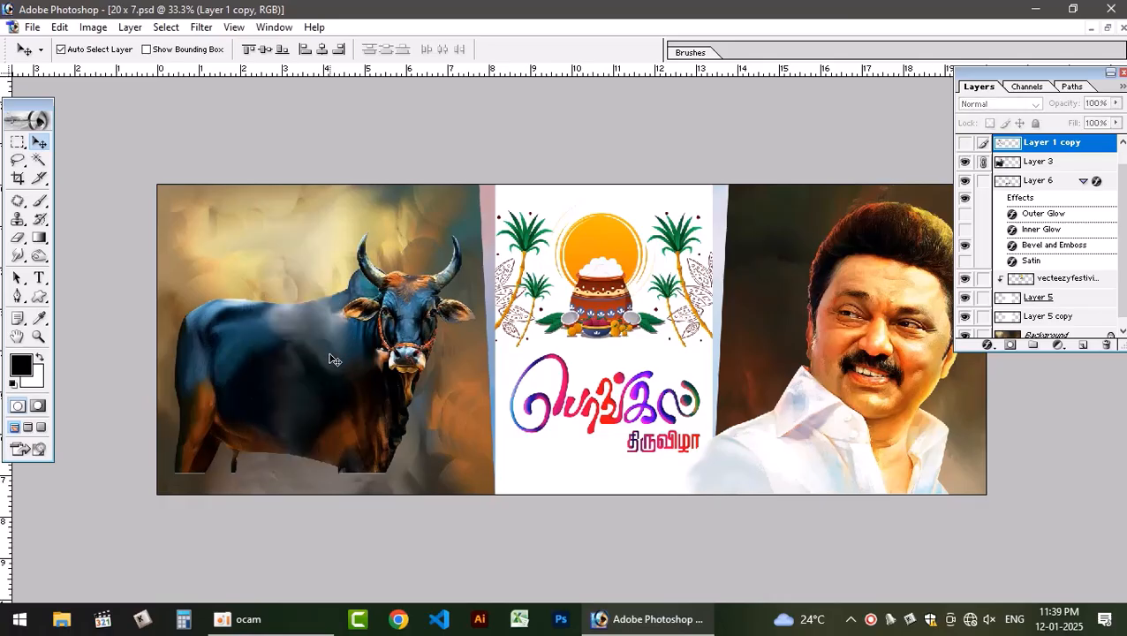
{"action": "key", "text": "ctrl+z"}
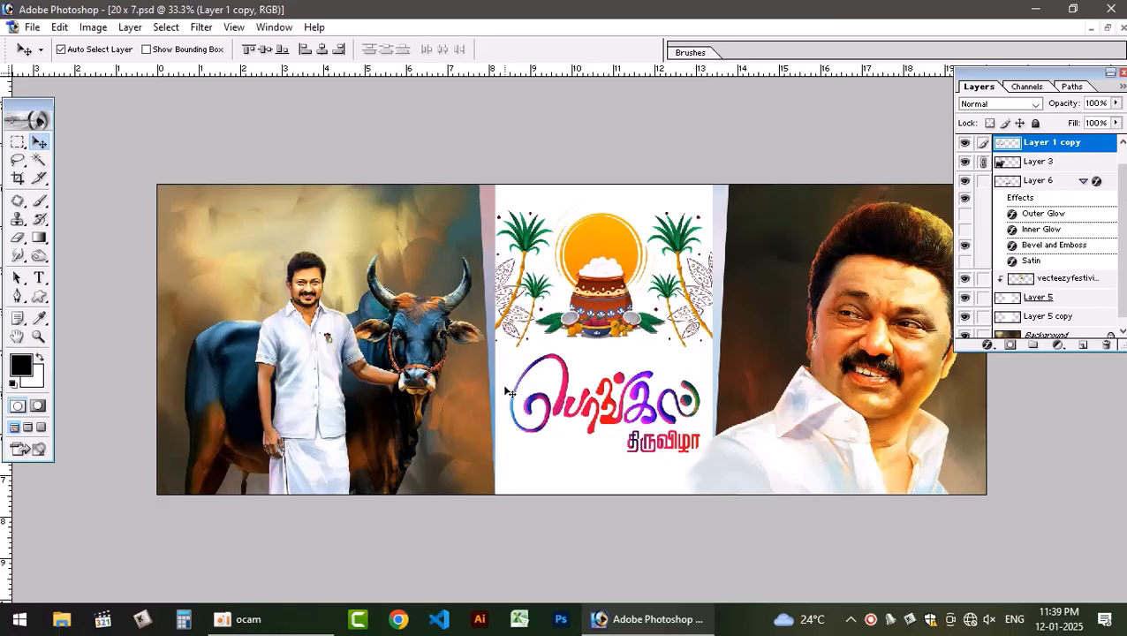
Create a white A4 RGB document at 300 pixels/inch and maximize its window
{"action": "key", "text": "ctrl+n"}
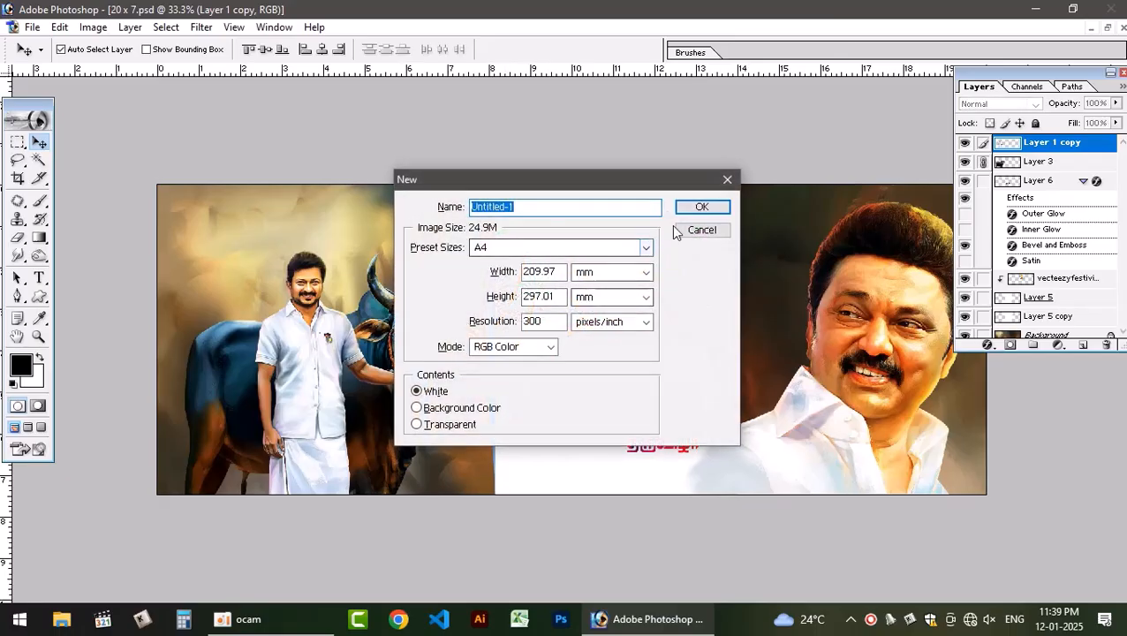
{"action": "left_click", "coordinate": [702, 211]}
{"action": "left_click", "coordinate": [432, 85]}
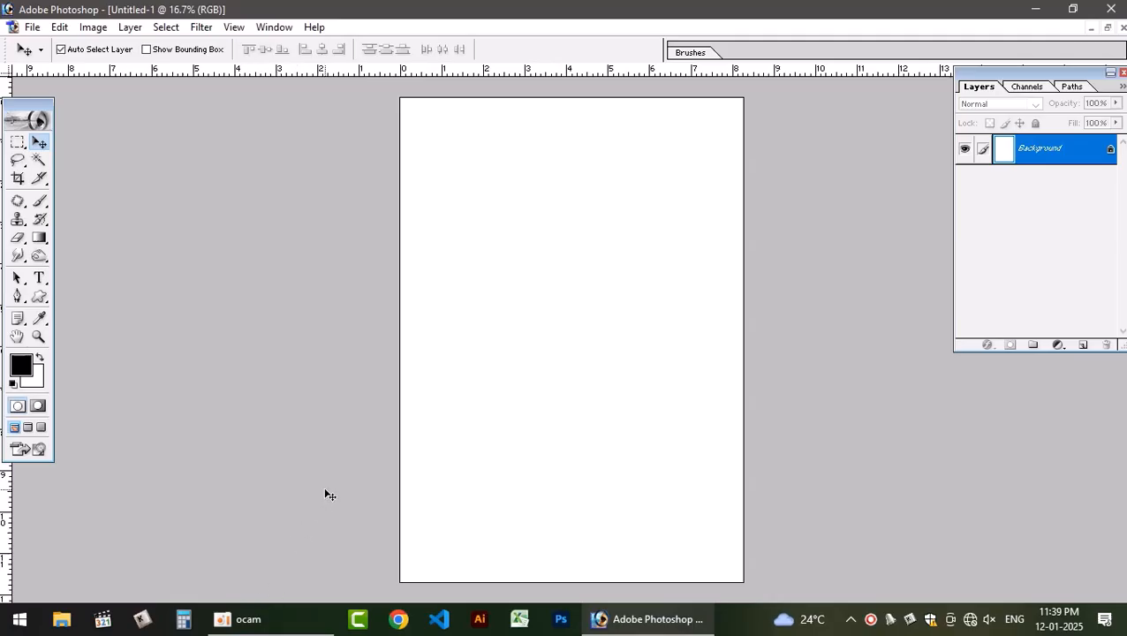
Switch to File Explorer and open the line design folder inside the 2024 folder on New Volume (F:)
{"action": "key", "text": "super+e"}
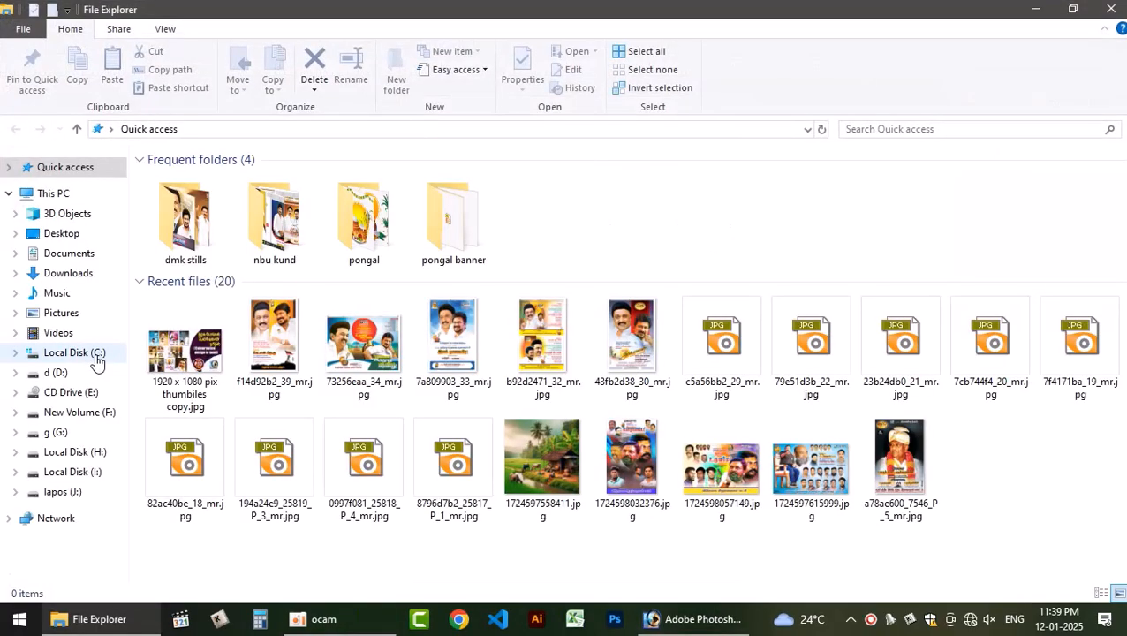
{"action": "left_click", "coordinate": [55, 412]}
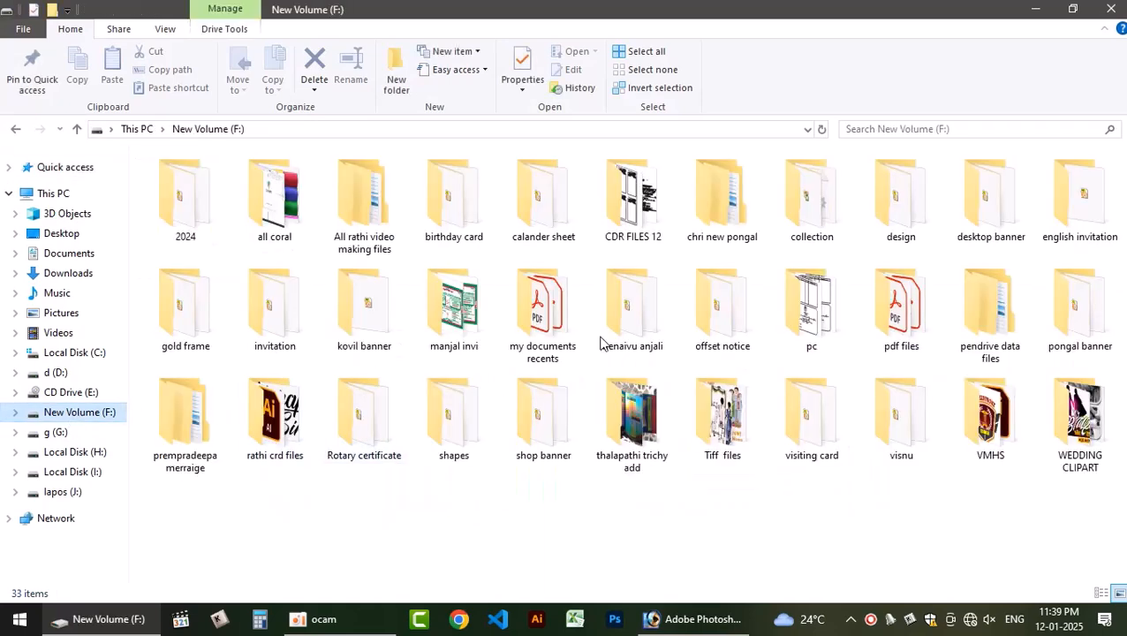
{"action": "double_click", "coordinate": [210, 222]}
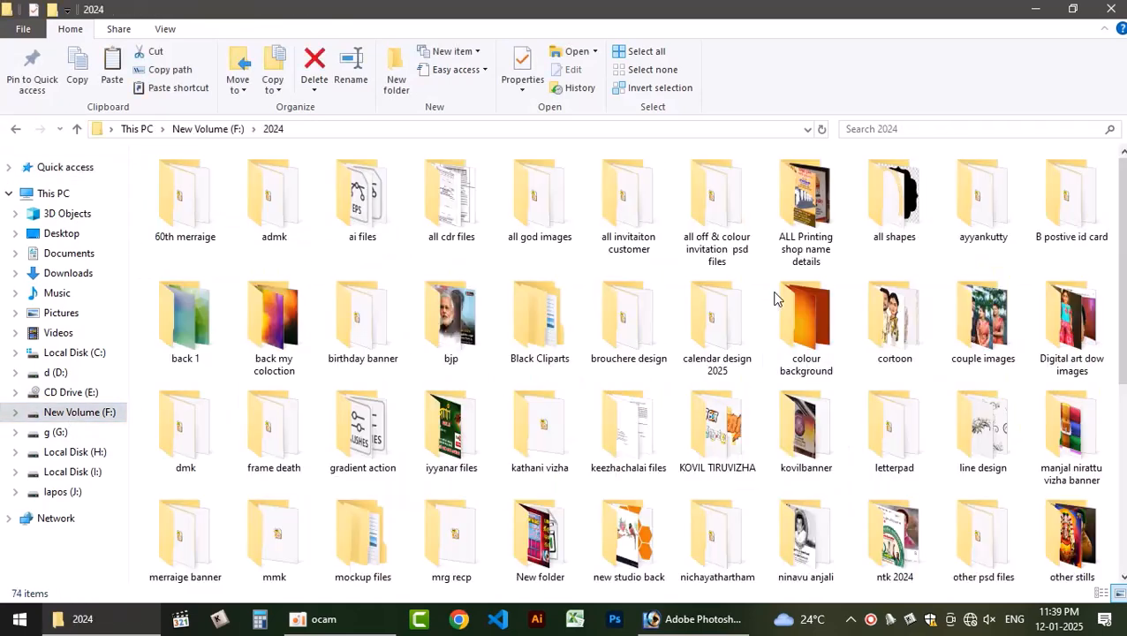
{"action": "double_click", "coordinate": [960, 452]}
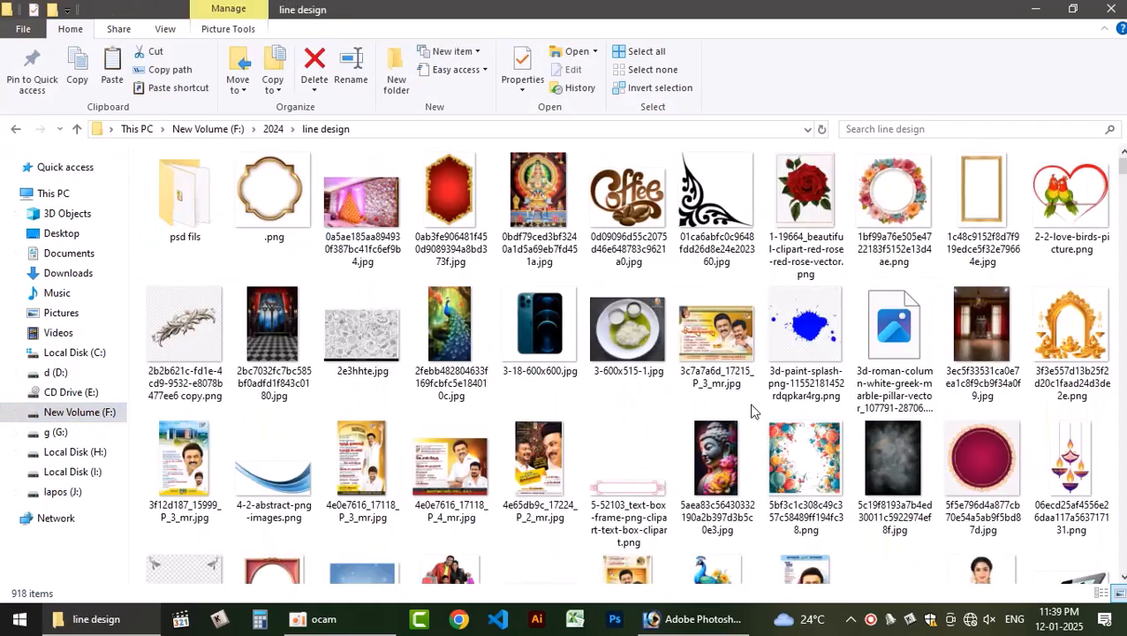
Find Grunge-Transparent-Images.png in the line design folder and open it in Photoshop
{"action": "scroll", "coordinate": [949, 163], "scroll_direction": "down", "scroll_amount": 15}
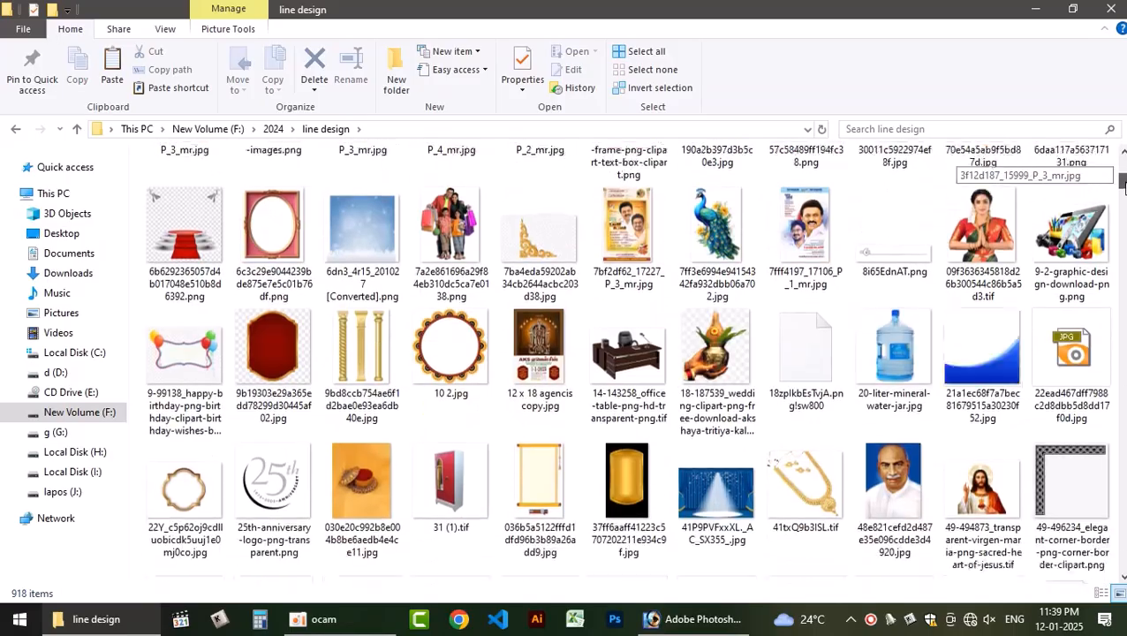
{"action": "scroll", "coordinate": [954, 164], "scroll_direction": "down", "scroll_amount": 20}
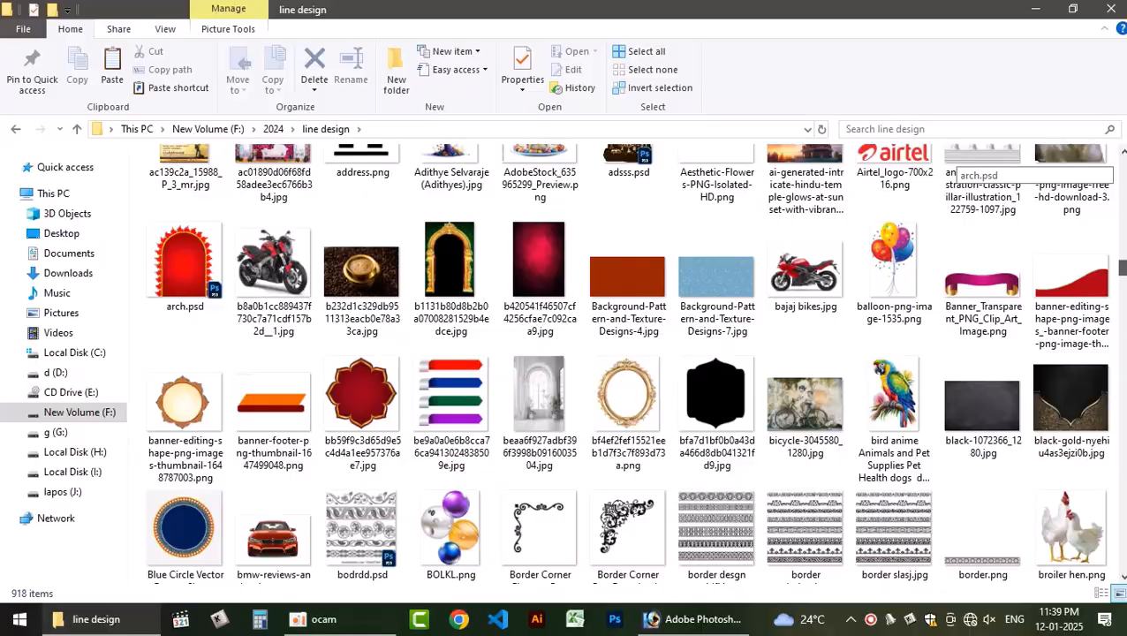
{"action": "scroll", "coordinate": [954, 164], "scroll_direction": "down", "scroll_amount": 5}
{"action": "scroll", "coordinate": [963, 163], "scroll_direction": "down", "scroll_amount": 15}
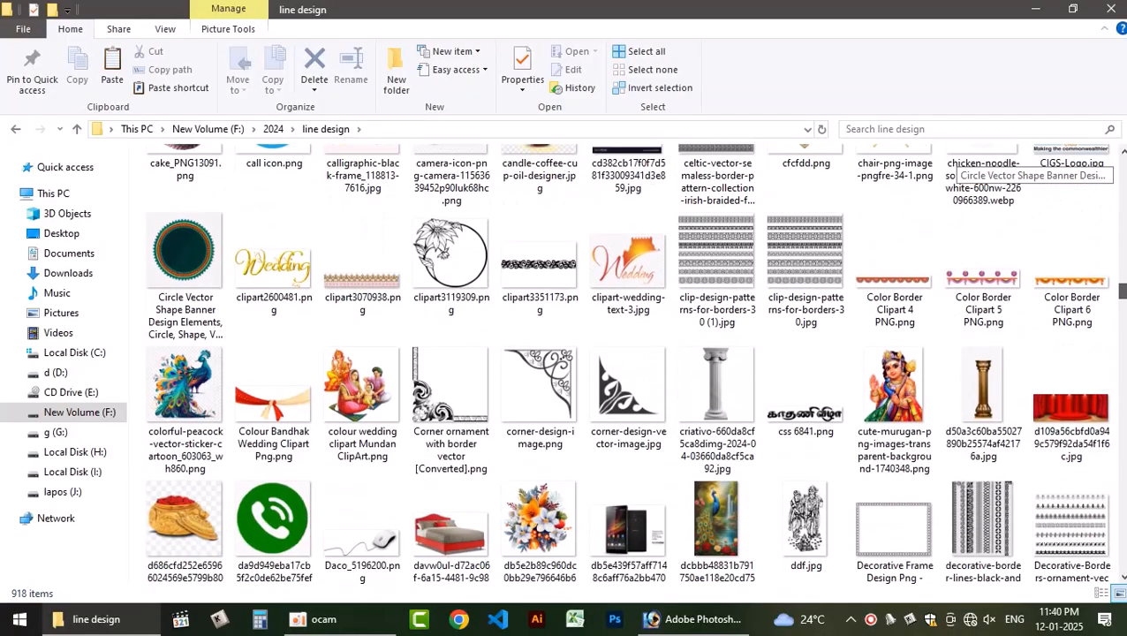
{"action": "scroll", "coordinate": [962, 164], "scroll_direction": "down", "scroll_amount": 8}
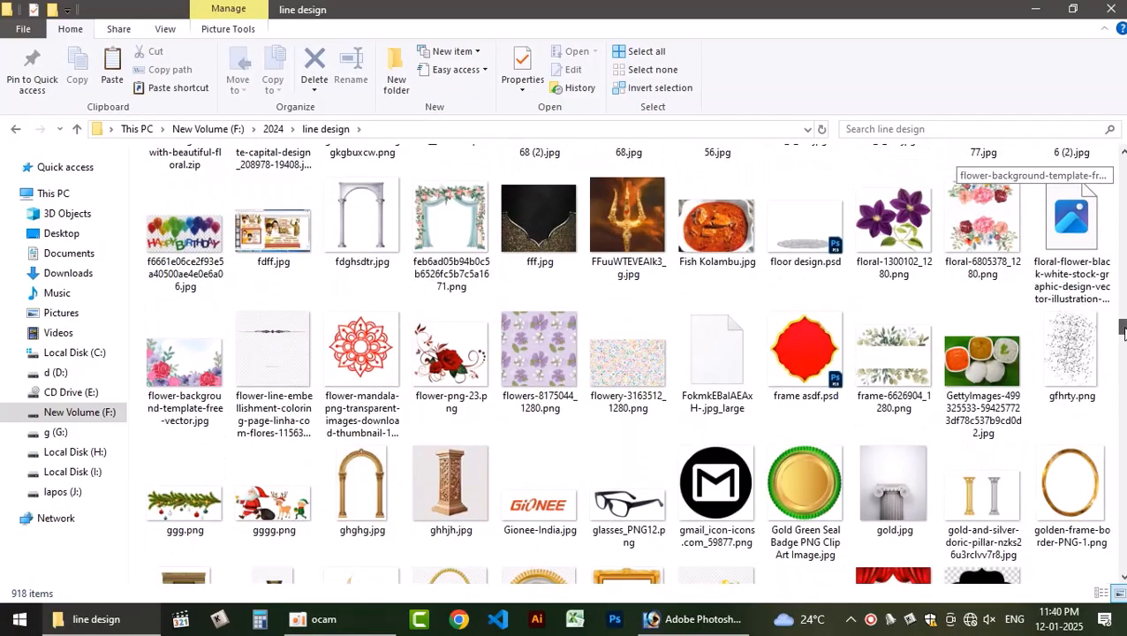
{"action": "scroll", "coordinate": [1122, 349], "scroll_direction": "down", "scroll_amount": 1}
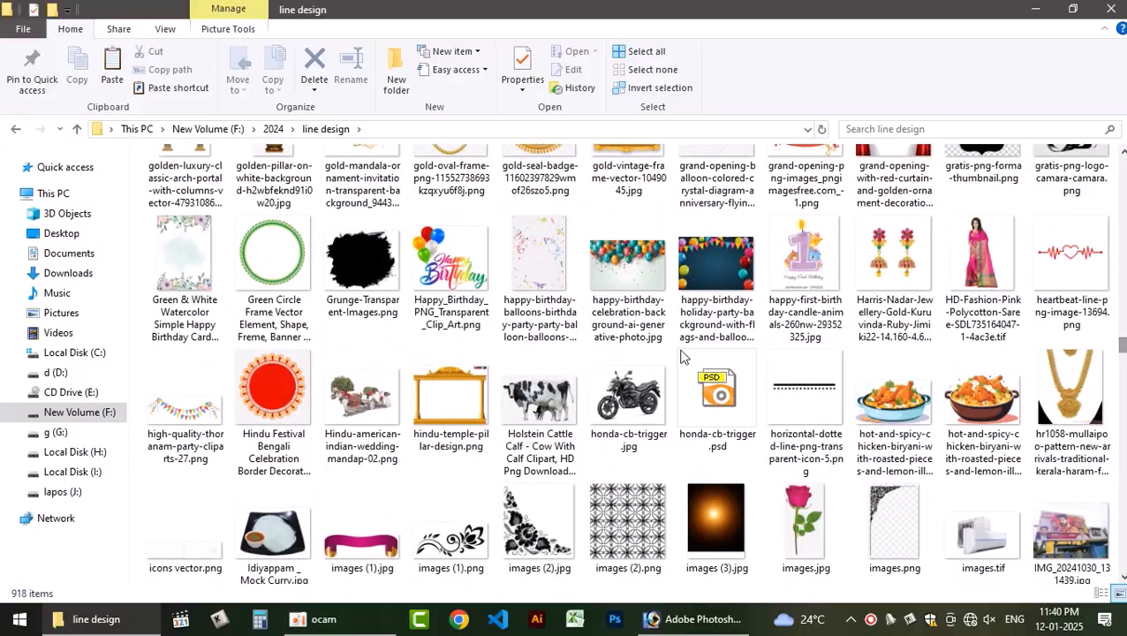
{"action": "left_click", "coordinate": [365, 259]}
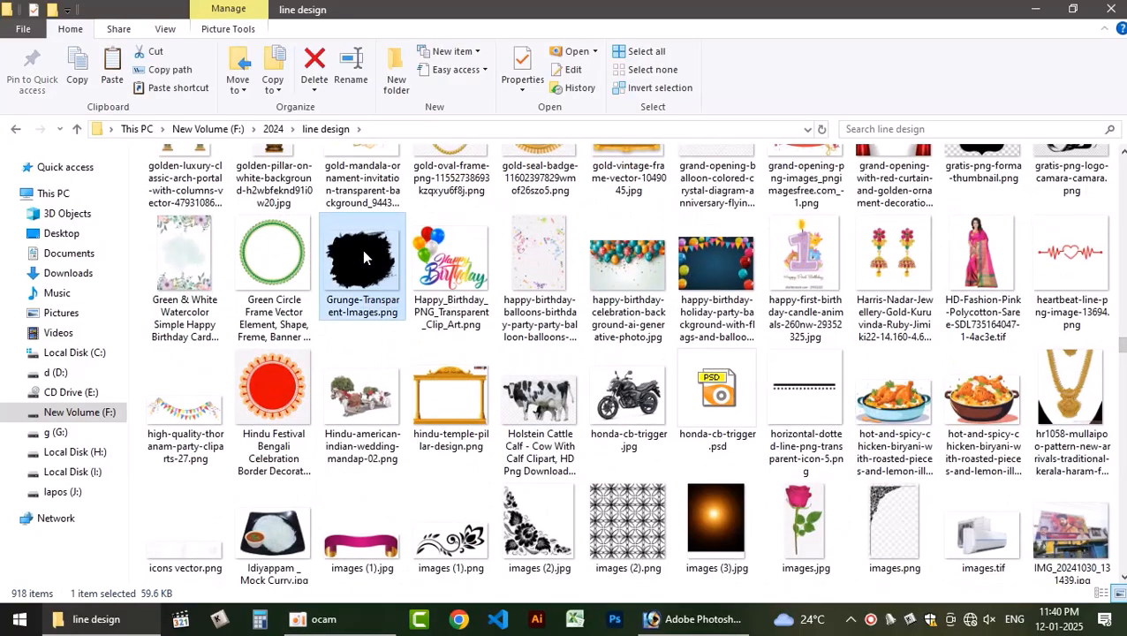
{"action": "left_click_drag", "start_coordinate": [391, 321], "coordinate": [349, 344]}
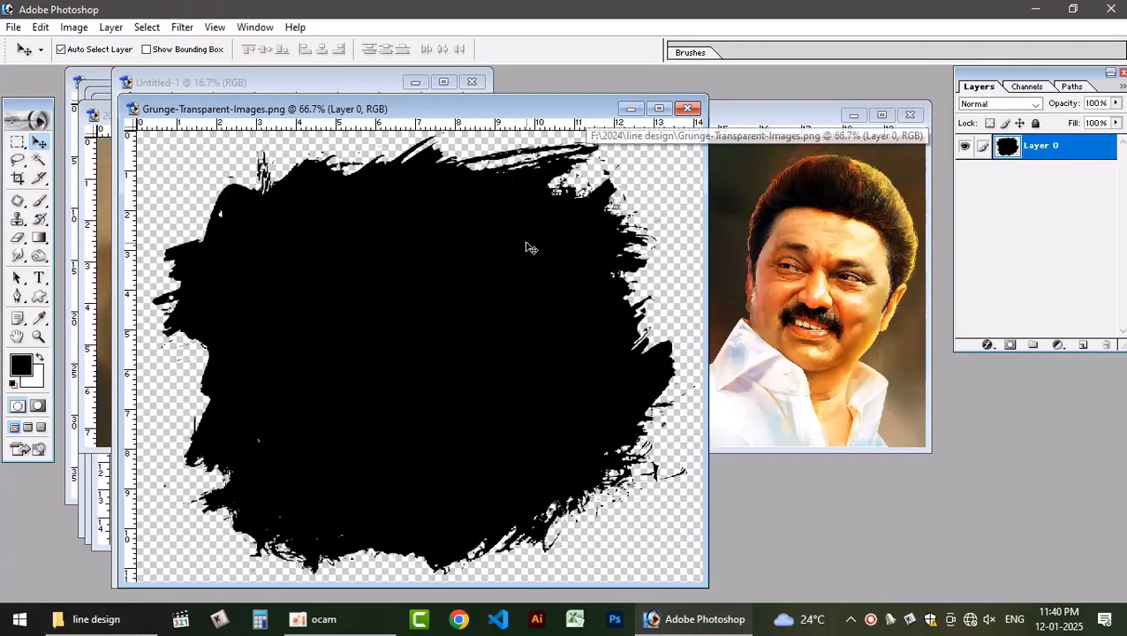
Try moving the black grunge shape, undo the move and check the picture's dimensions and resolution without changing them
{"action": "left_click_drag", "start_coordinate": [427, 285], "coordinate": [409, 311]}
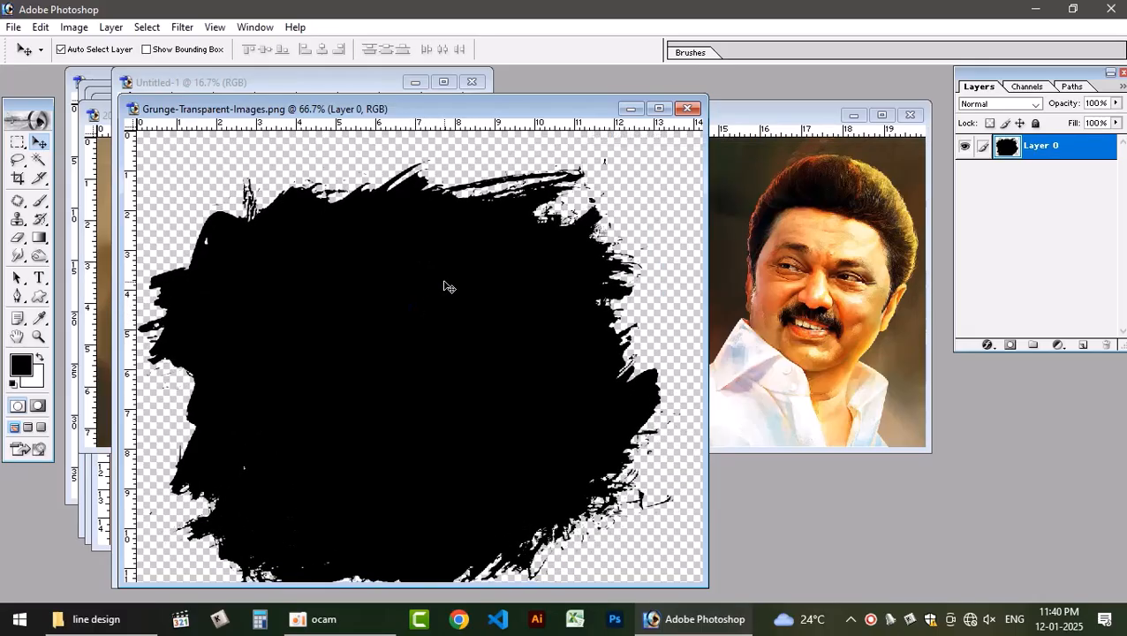
{"action": "key", "text": "ctrl+z"}
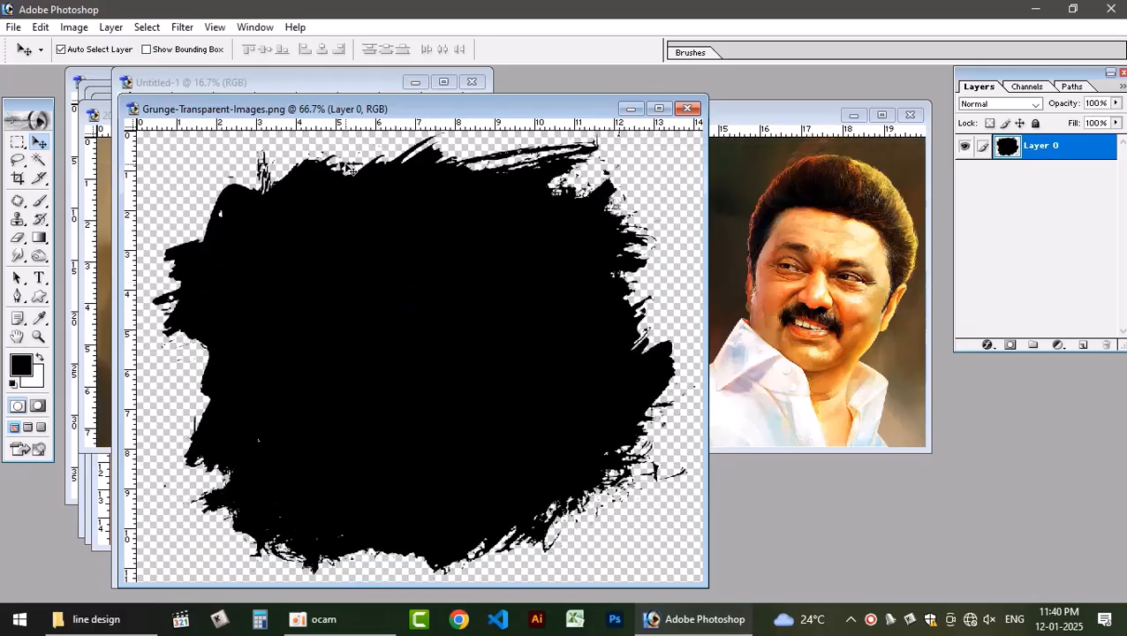
{"action": "left_click", "coordinate": [73, 27]}
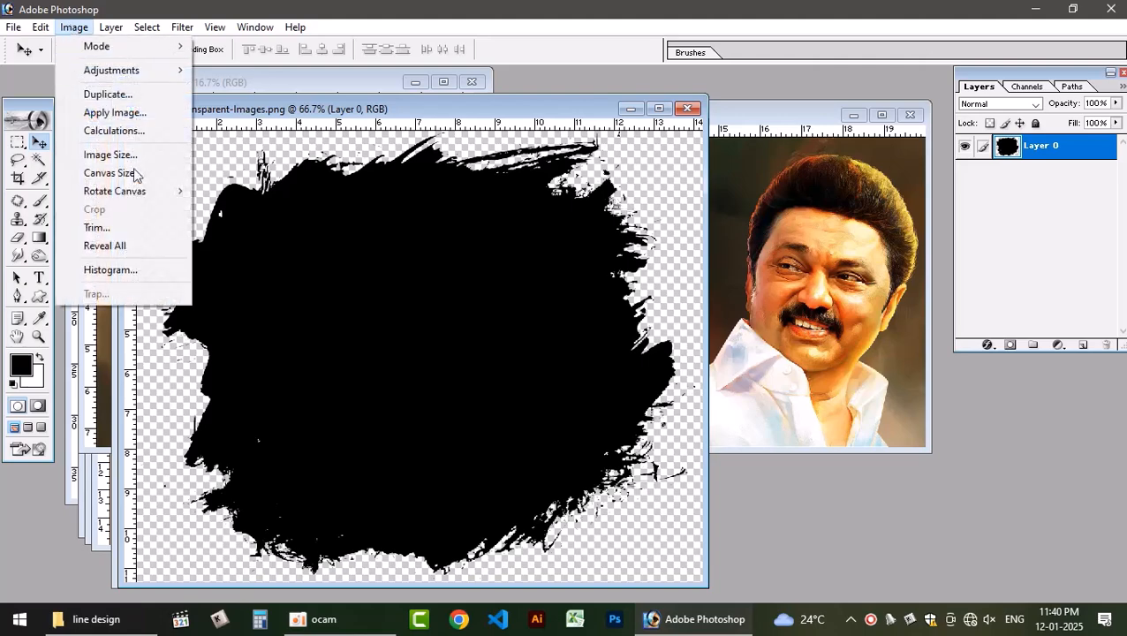
{"action": "left_click", "coordinate": [137, 155]}
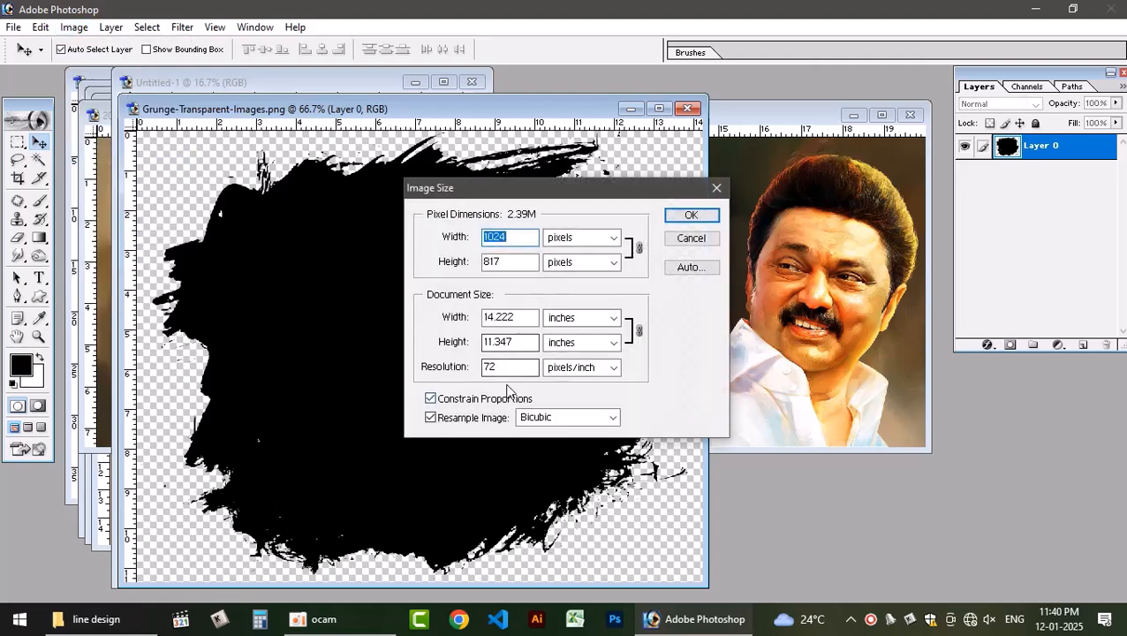
{"action": "left_click", "coordinate": [692, 241]}
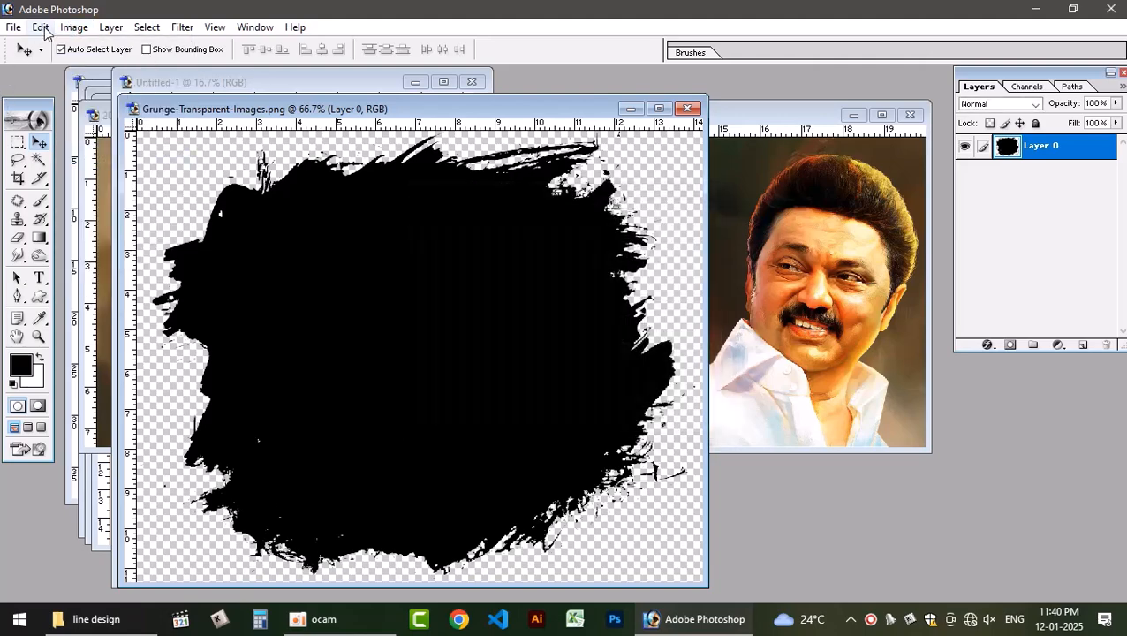
Define the black grunge shape as a brush named paint art brush
{"action": "left_click", "coordinate": [41, 28]}
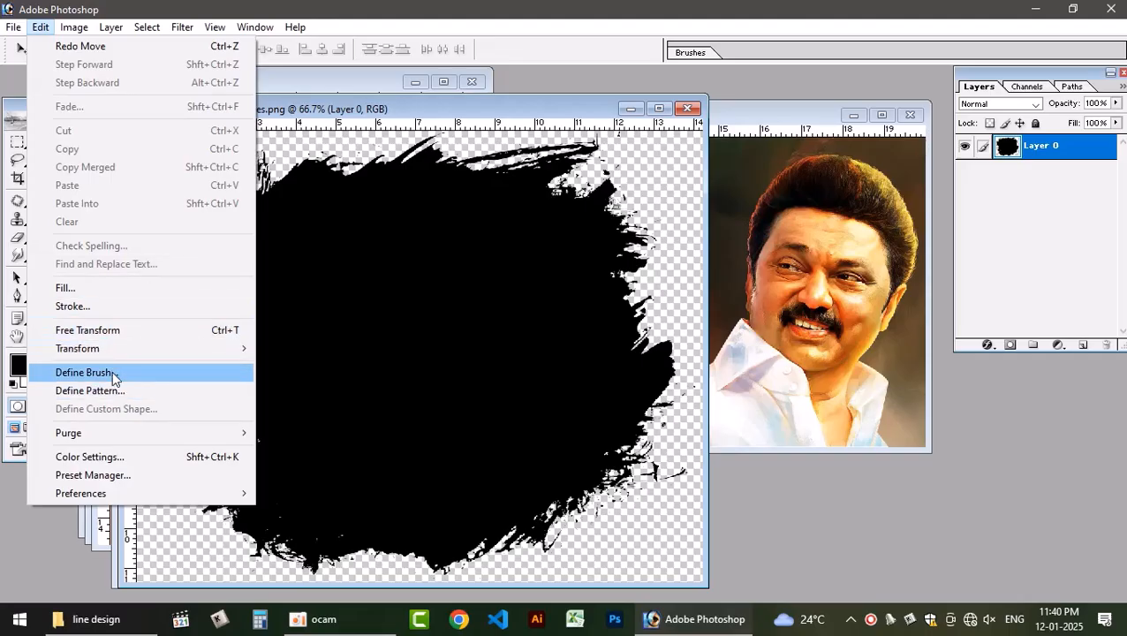
{"action": "left_click", "coordinate": [84, 372]}
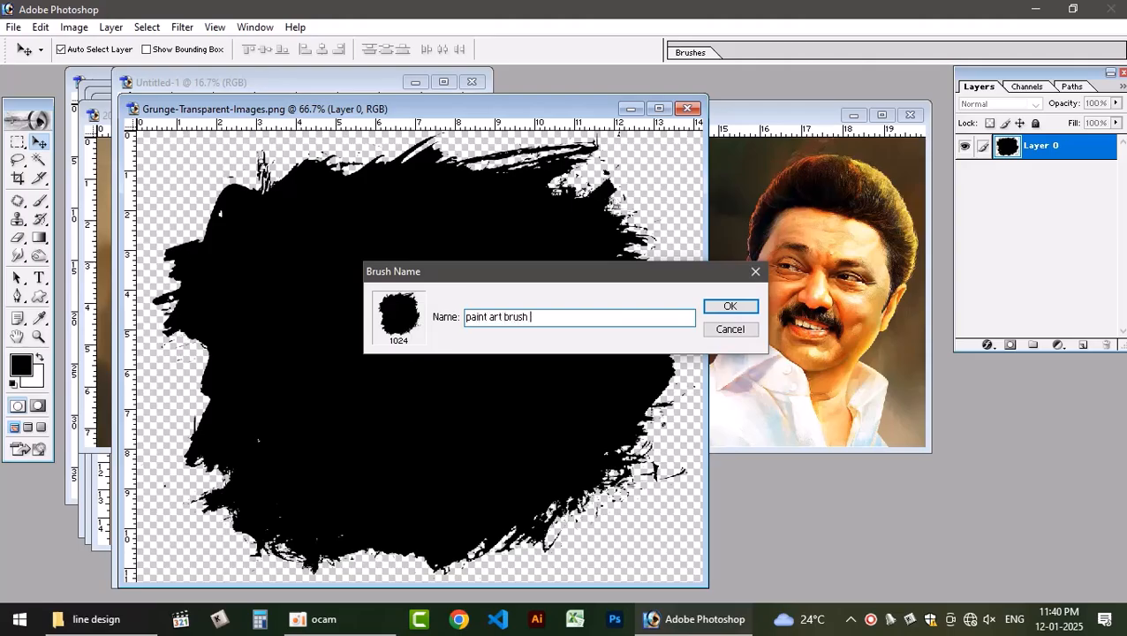
{"action": "key", "text": "Return"}
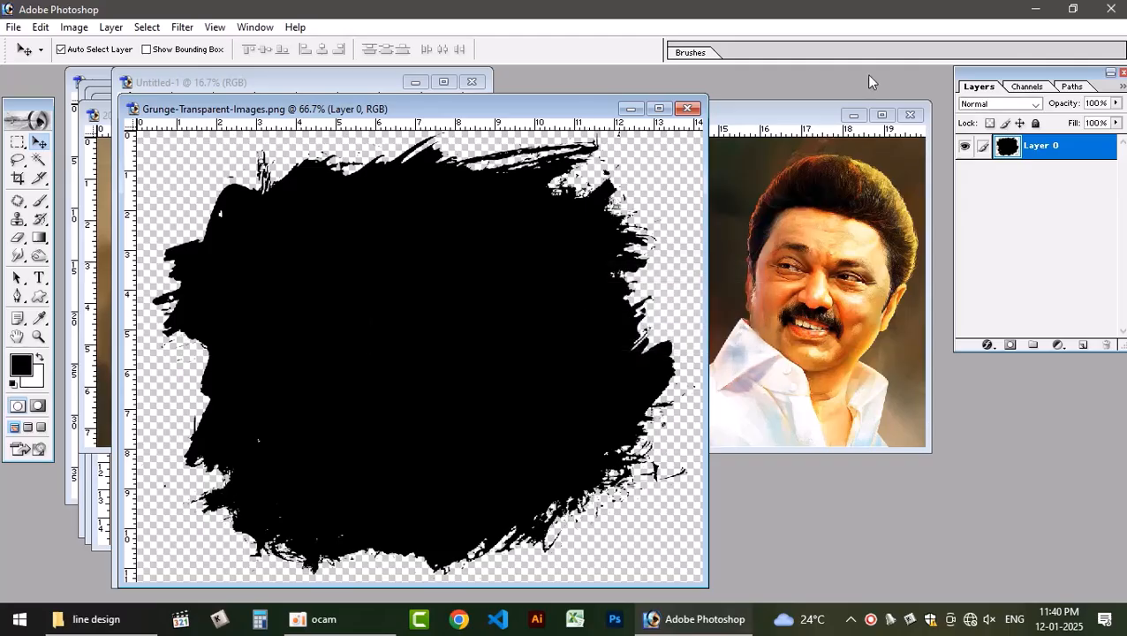
Close the grunge image, maximize the blank Untitled-1 document and add a new layer named Layer 1
{"action": "left_click", "coordinate": [688, 109]}
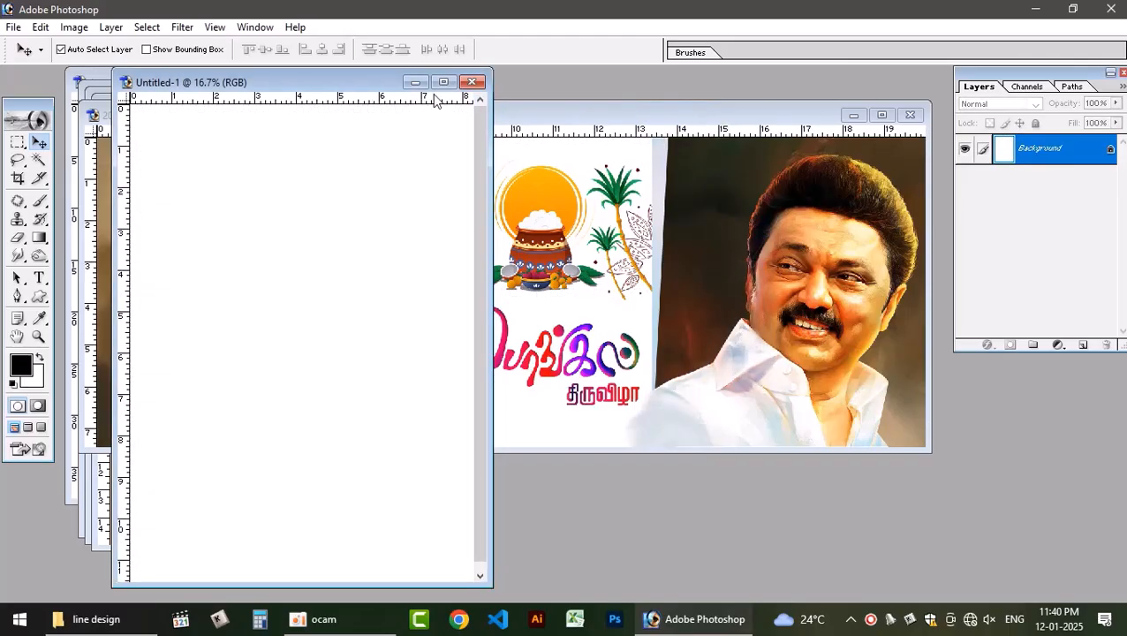
{"action": "left_click", "coordinate": [443, 82]}
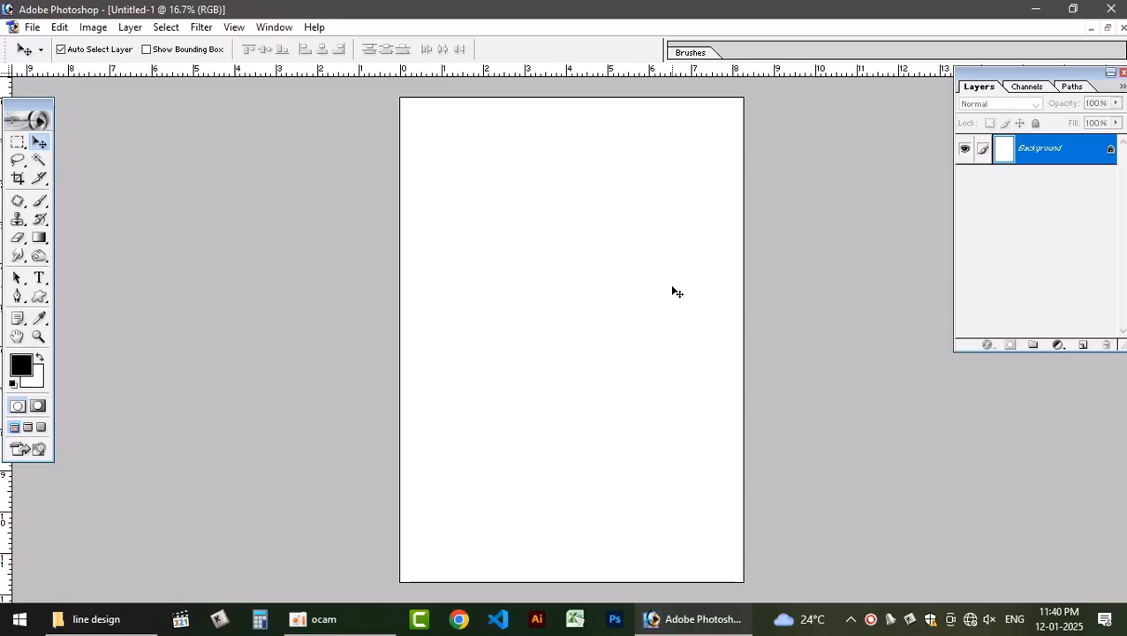
{"action": "key", "text": "ctrl+shift+n"}
{"action": "key", "text": "Return"}
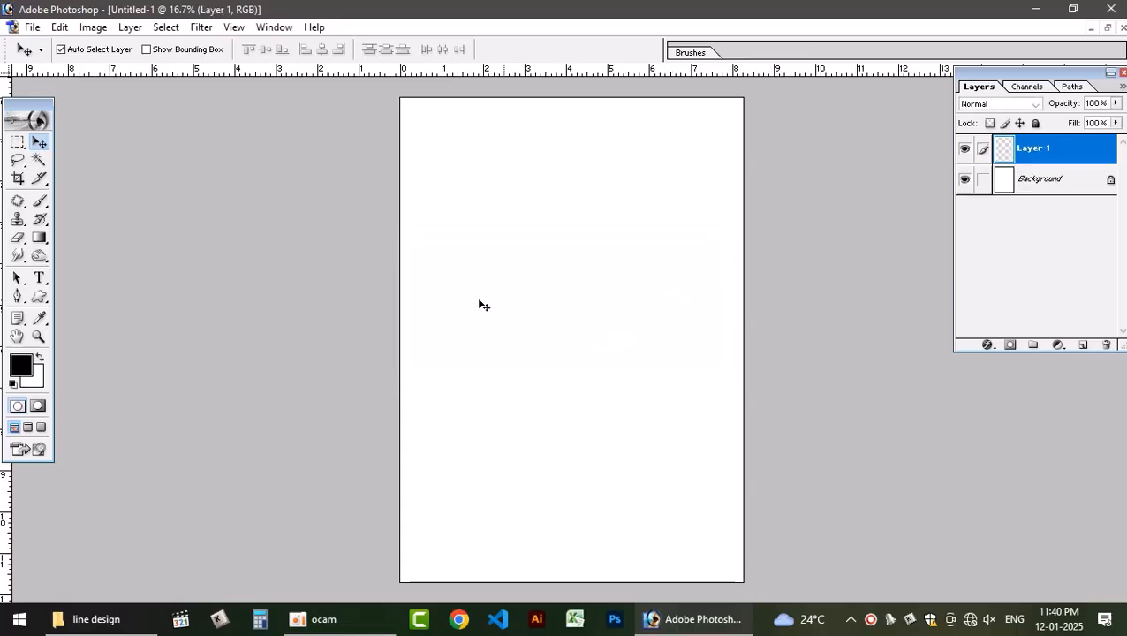
Set the foreground color to golden yellow FECC06 and fill Layer 1 with it
{"action": "left_click", "coordinate": [30, 365]}
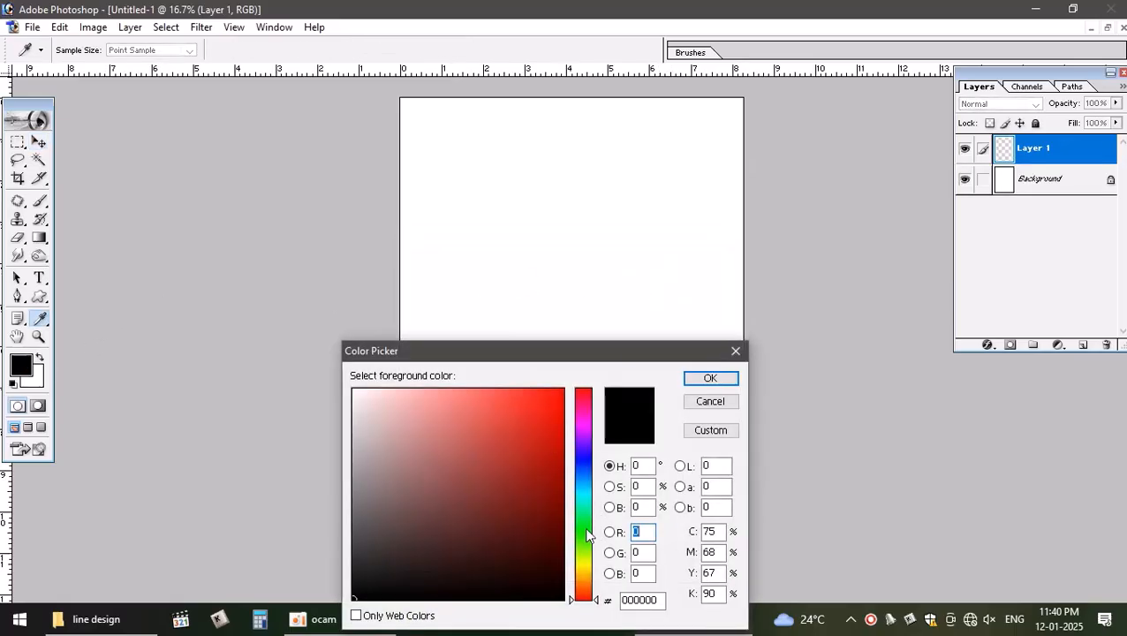
{"action": "left_click", "coordinate": [583, 573]}
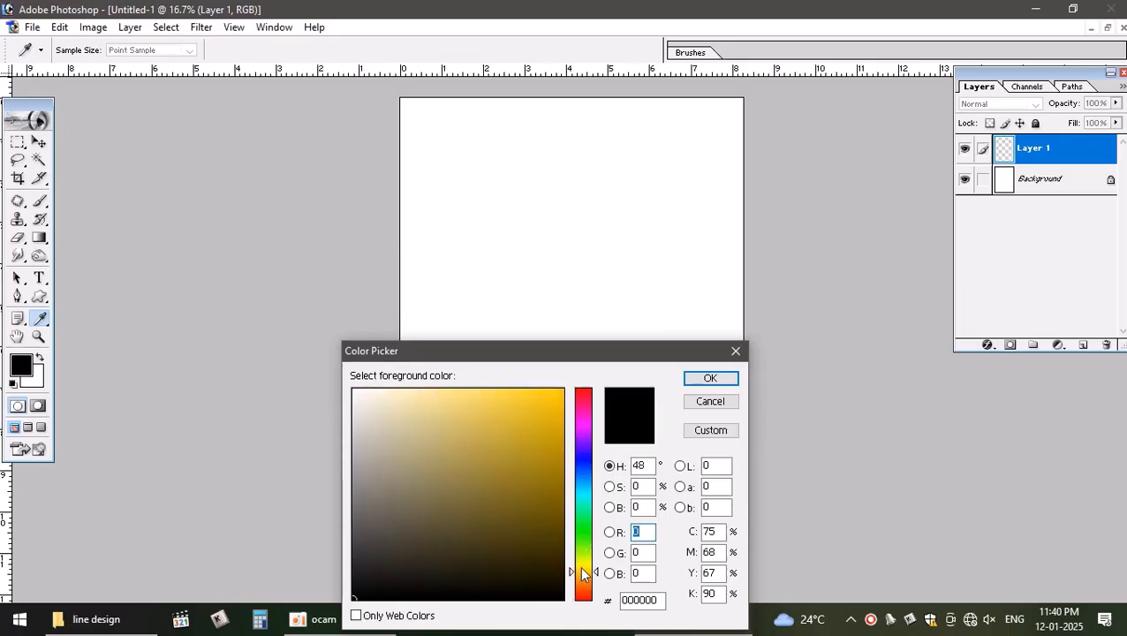
{"action": "left_click", "coordinate": [558, 390]}
{"action": "key", "text": "Return"}
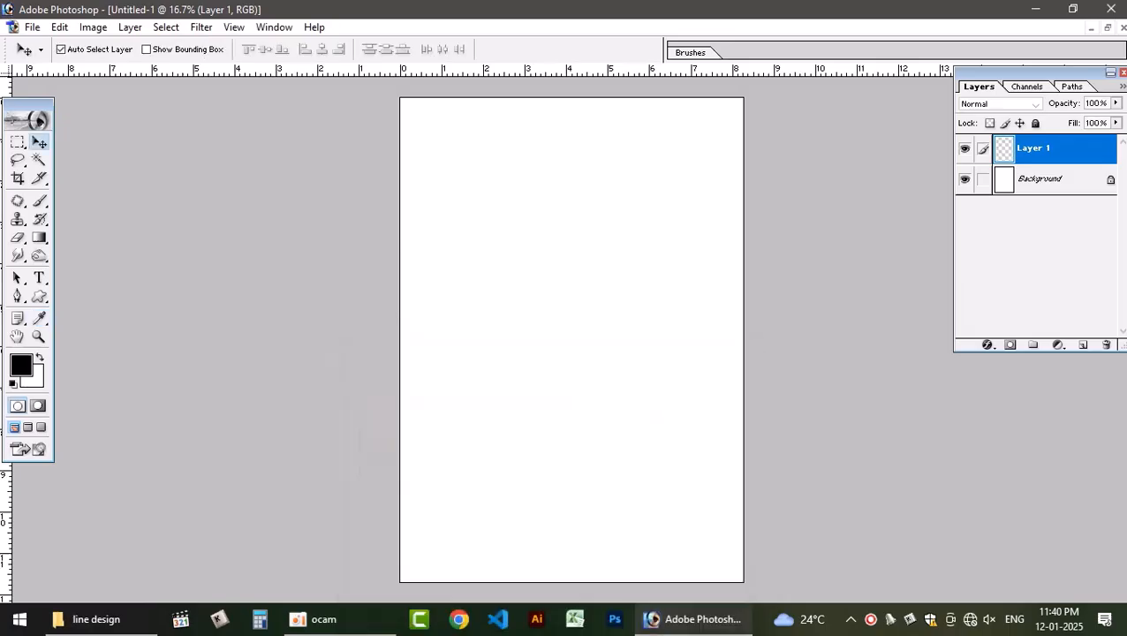
{"action": "key", "text": "alt+BackSpace"}
Add a new layer named Layer 2 and set the foreground color to a dark gold of the same hue
{"action": "key", "text": "ctrl+shift+n"}
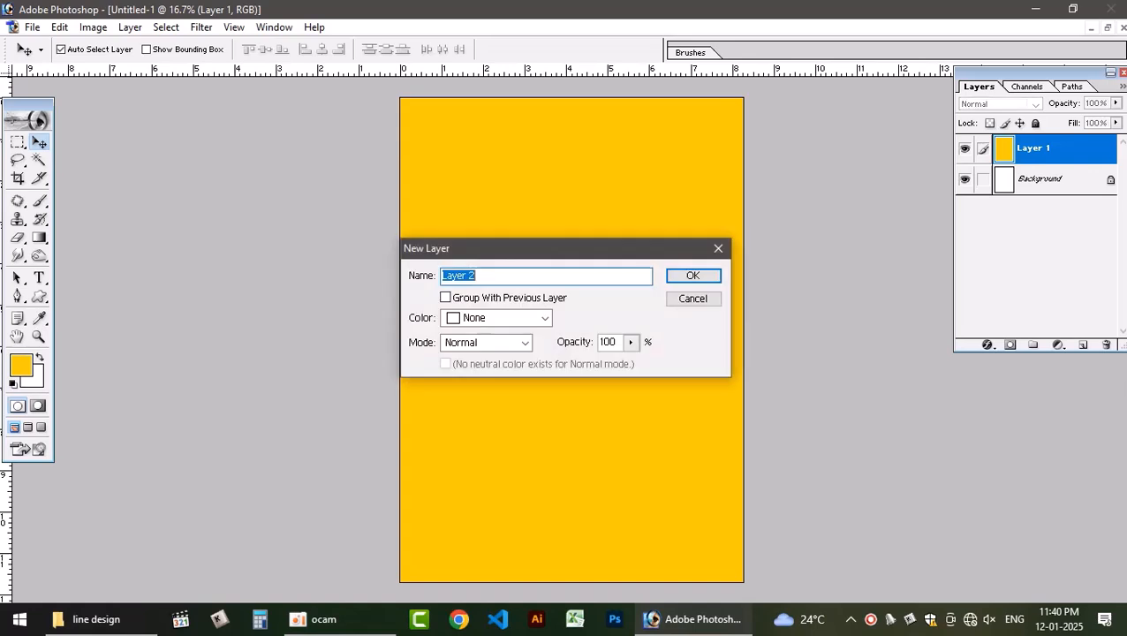
{"action": "key", "text": "Return"}
{"action": "left_click", "coordinate": [22, 365]}
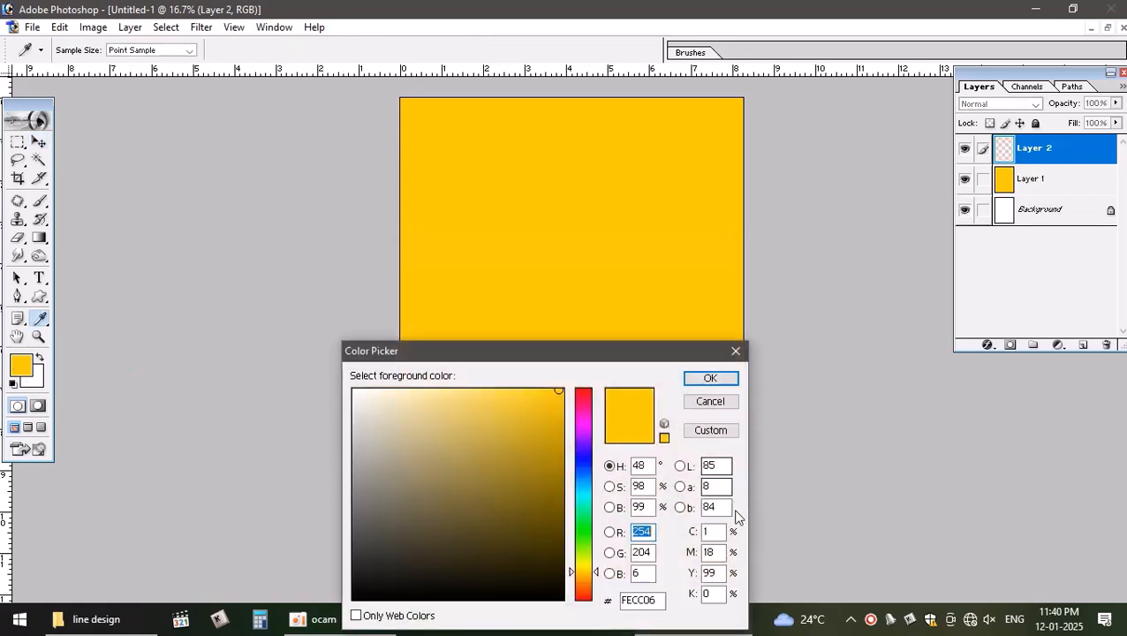
{"action": "left_click", "coordinate": [561, 464]}
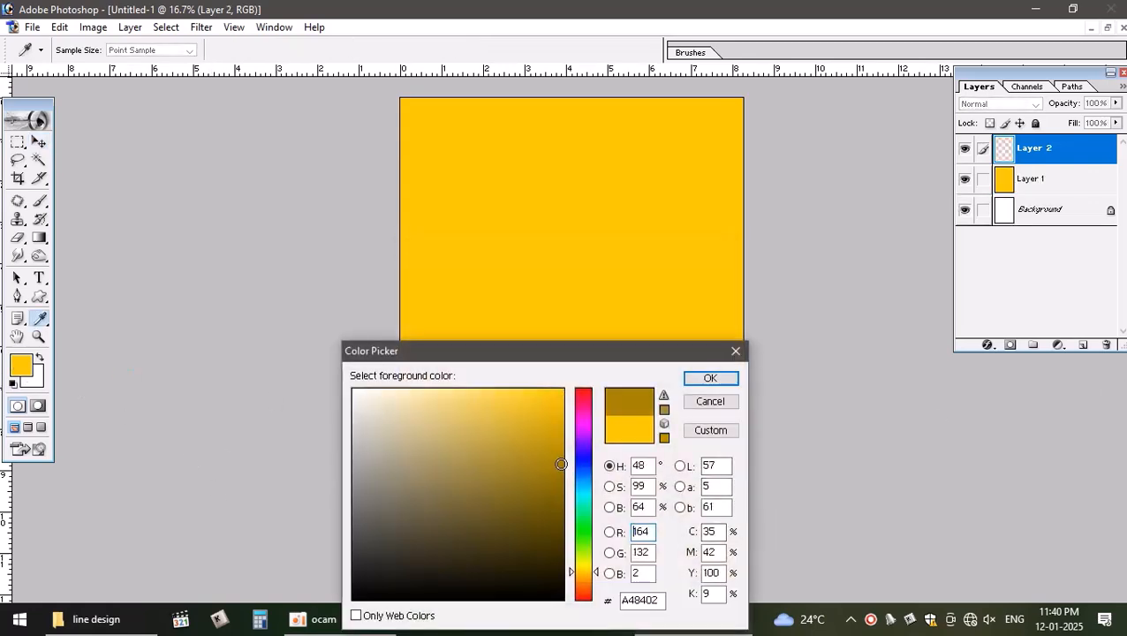
{"action": "left_click", "coordinate": [711, 379]}
Enlarge the soft brush to 2500 px and paint dark gold across the upper part of the page on Layer 2
{"action": "key", "text": "b"}
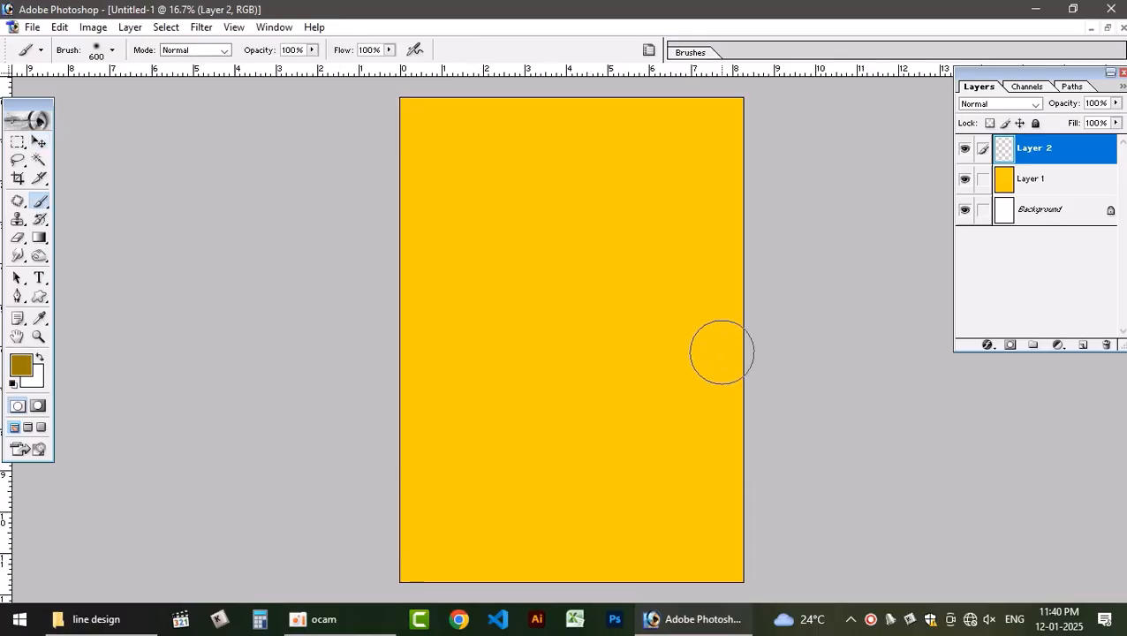
{"action": "key", "text": "bracketright"}
{"action": "key", "text": "bracketright"}
{"action": "key", "text": "bracketright"}
{"action": "key", "text": "bracketright"}
{"action": "key", "text": "bracketright"}
{"action": "key", "text": "bracketright"}
{"action": "key", "text": "bracketright"}
{"action": "key", "text": "bracketright"}
{"action": "key", "text": "bracketright"}
{"action": "key", "text": "bracketright"}
{"action": "key", "text": "bracketright"}
{"action": "key", "text": "bracketright"}
{"action": "key", "text": "bracketright"}
{"action": "key", "text": "bracketright"}
{"action": "key", "text": "bracketright"}
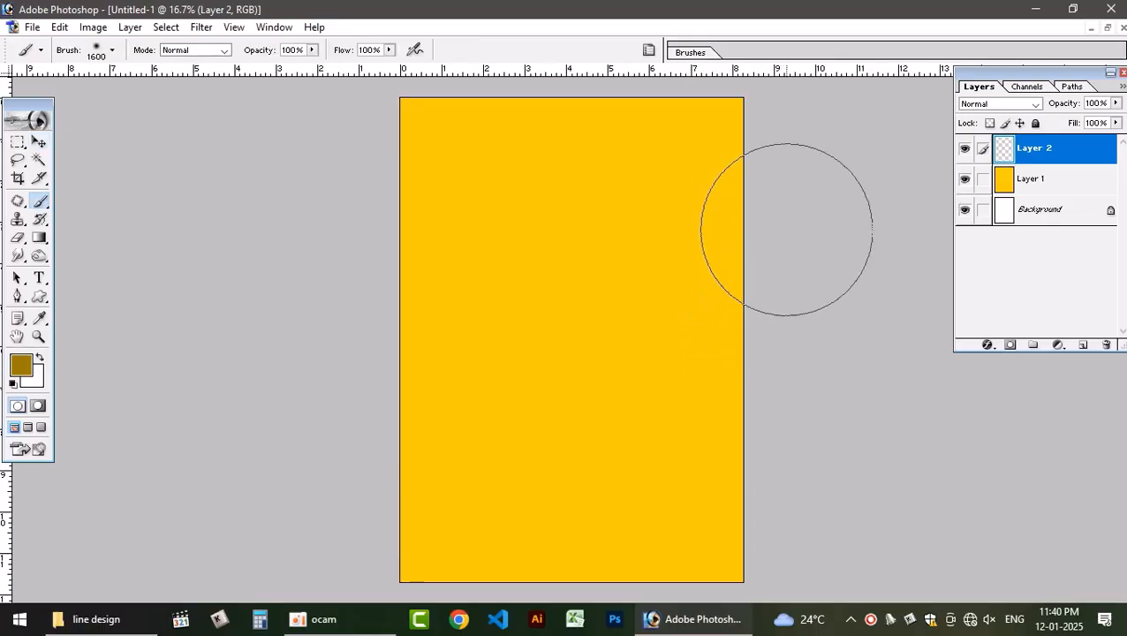
{"action": "key", "text": "bracketright"}
{"action": "key", "text": "bracketright"}
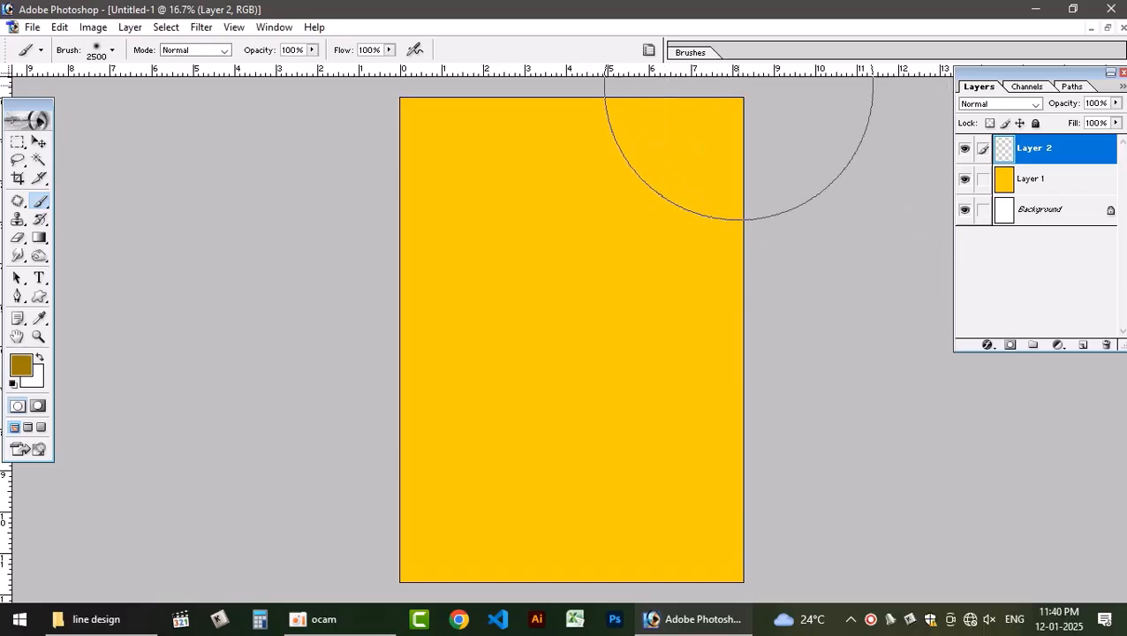
{"action": "left_click_drag", "start_coordinate": [761, 145], "coordinate": [539, 72]}
{"action": "mouse_move", "coordinate": [296, 234]}
{"action": "left_mouse_down"}
{"action": "mouse_move", "coordinate": [548, 163]}
{"action": "mouse_move", "coordinate": [298, 257]}
{"action": "left_mouse_up"}
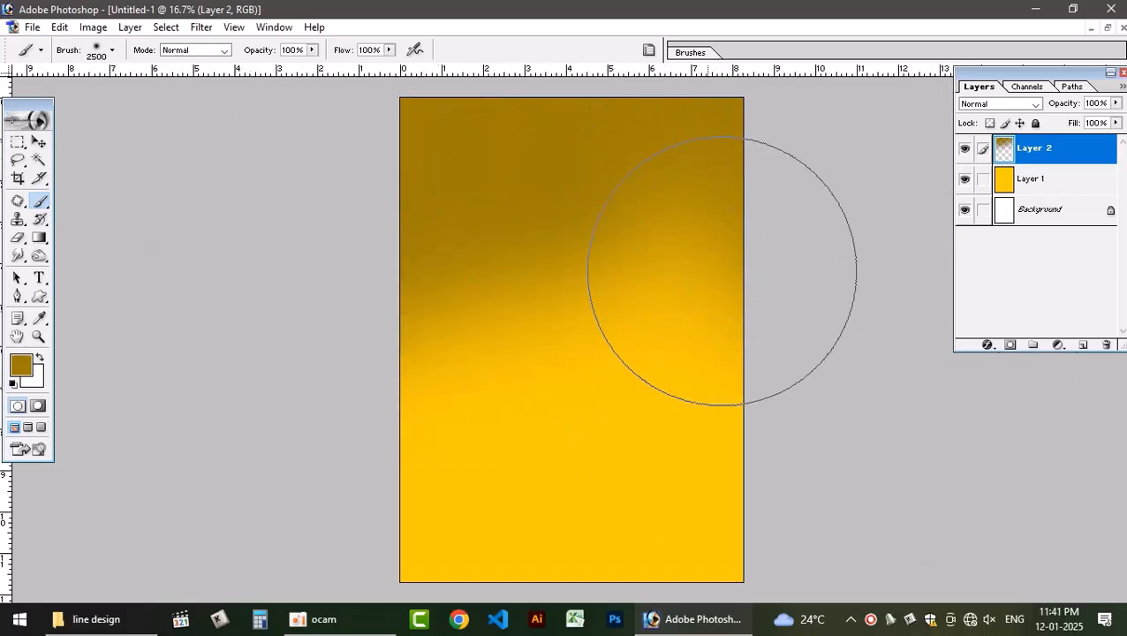
{"action": "mouse_move", "coordinate": [722, 265]}
{"action": "left_mouse_down"}
{"action": "mouse_move", "coordinate": [0, 86]}
{"action": "mouse_move", "coordinate": [1124, 263]}
{"action": "left_mouse_up"}
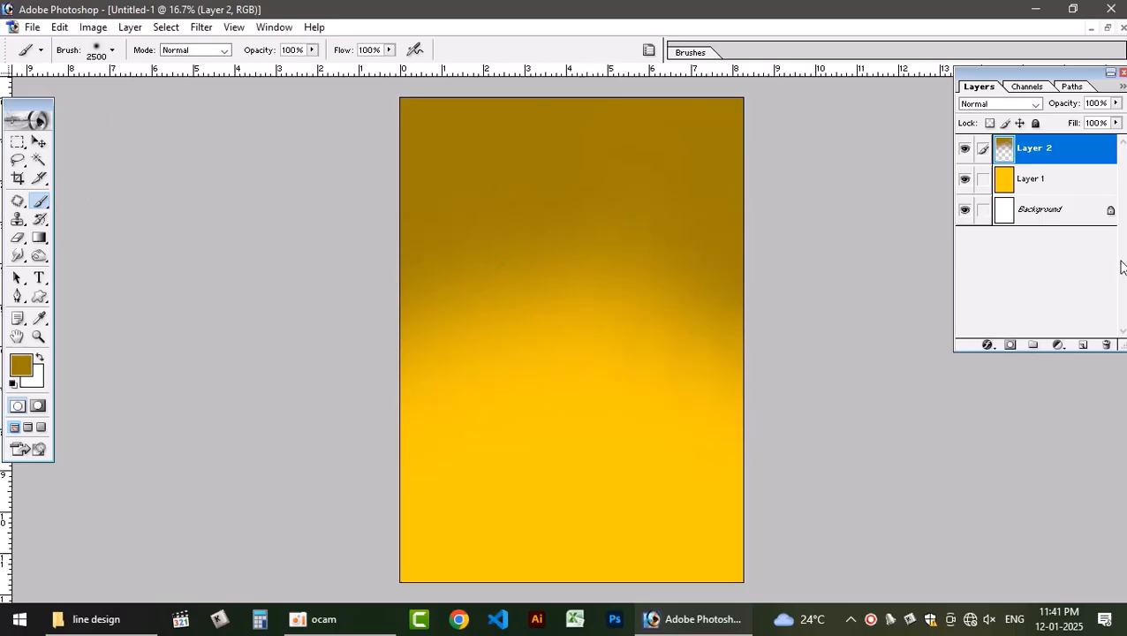
Add a new layer named Layer 3 and paint a darker brown shade along the page's top edge with the soft 2500 px brush
{"action": "key", "text": "ctrl+shift+n"}
{"action": "key", "text": "Return"}
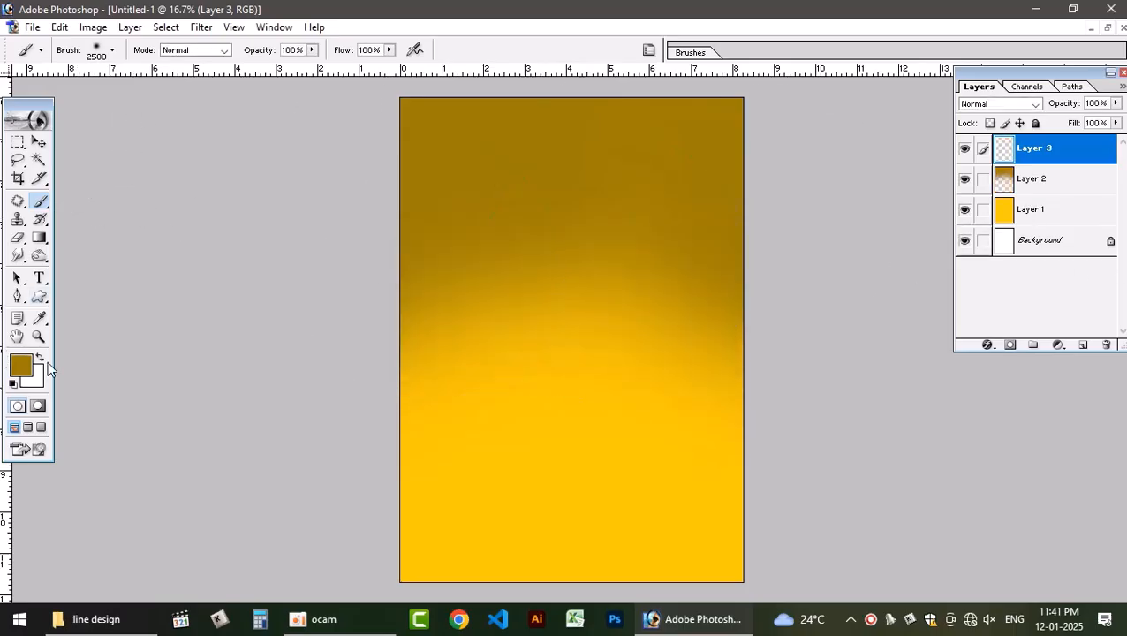
{"action": "left_click", "coordinate": [21, 367]}
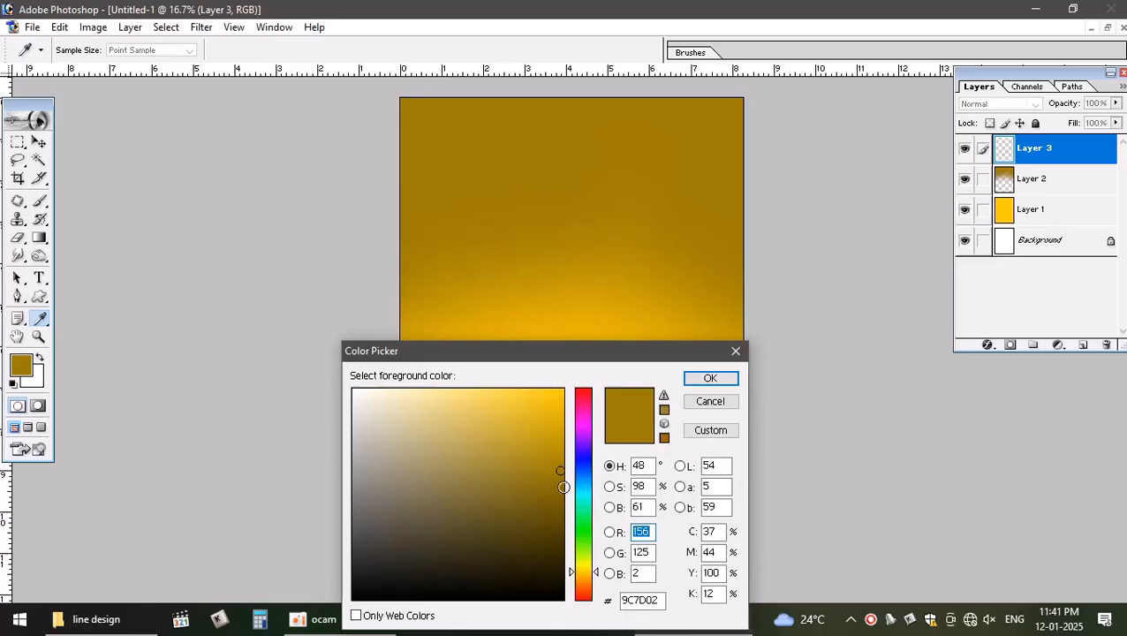
{"action": "left_click_drag", "start_coordinate": [564, 487], "coordinate": [565, 522]}
{"action": "left_click", "coordinate": [709, 381]}
{"action": "key", "text": "b"}
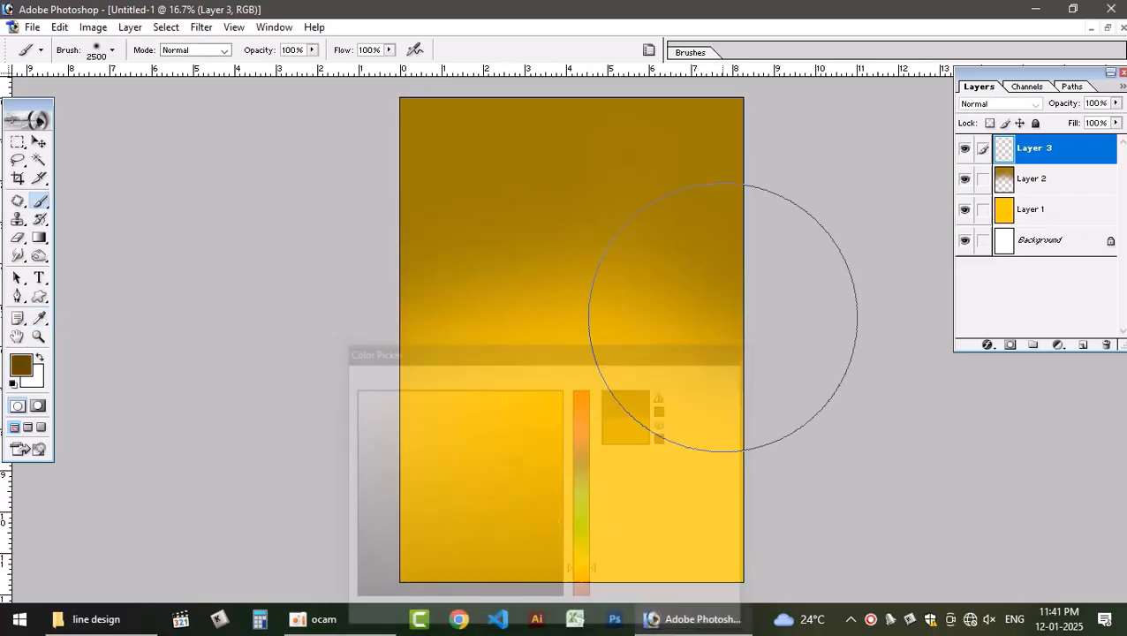
{"action": "left_click_drag", "start_coordinate": [698, 97], "coordinate": [459, 102]}
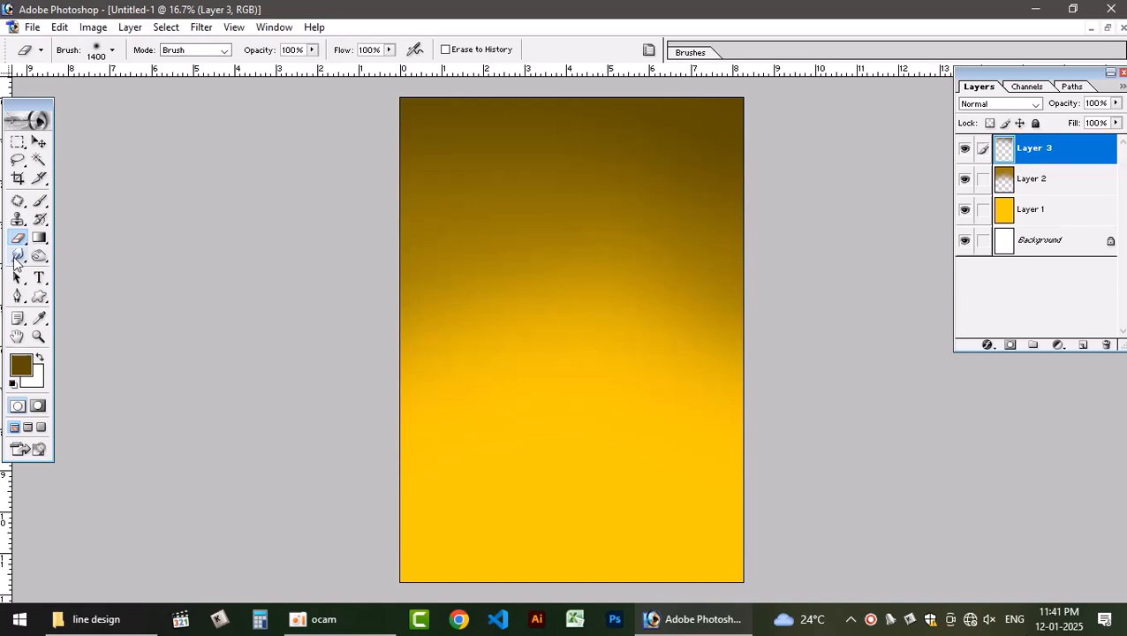
Try a brown stroke with the custom 1024 px grunge brush on the page's upper left area and undo it
{"action": "left_click", "coordinate": [113, 51]}
{"action": "left_click_drag", "start_coordinate": [177, 157], "coordinate": [186, 232]}
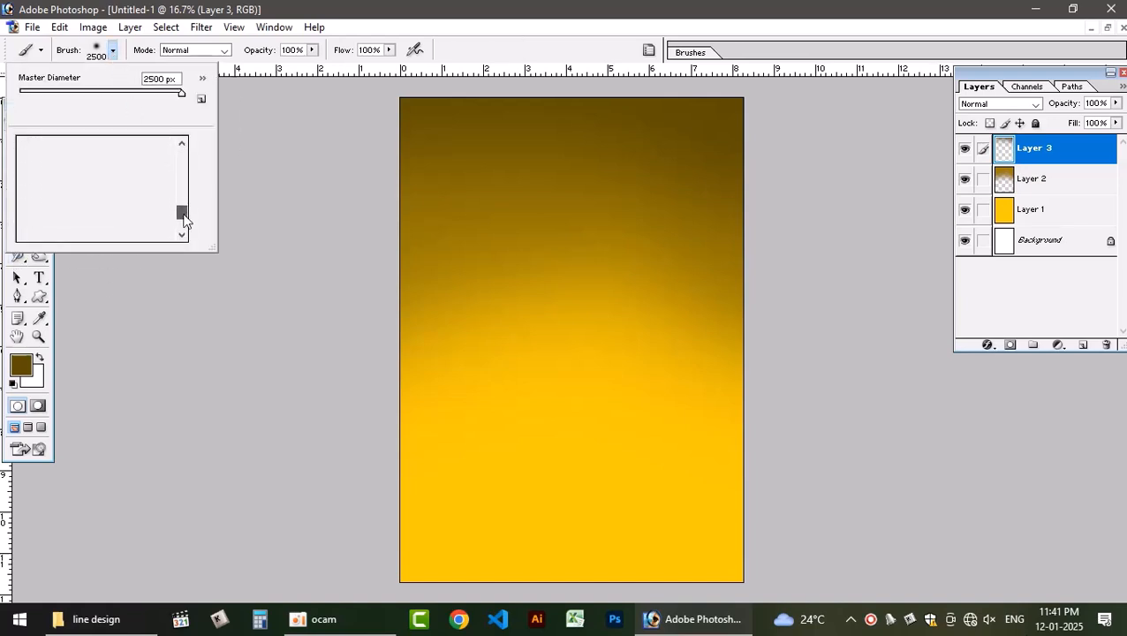
{"action": "left_click", "coordinate": [78, 231]}
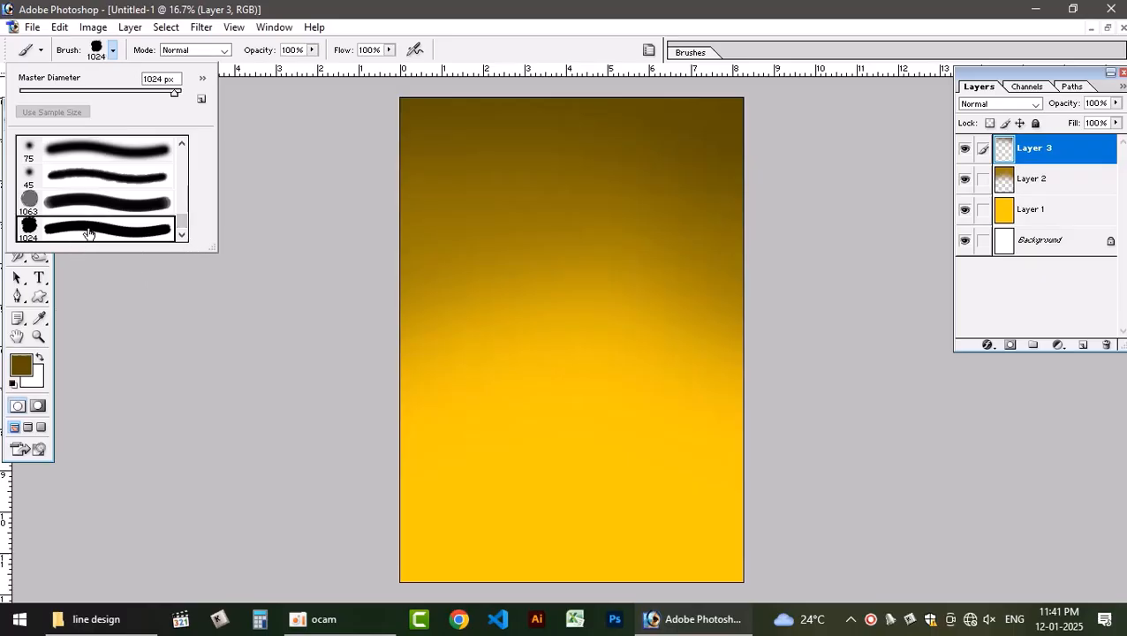
{"action": "left_click", "coordinate": [326, 335]}
{"action": "left_click_drag", "start_coordinate": [484, 220], "coordinate": [525, 210]}
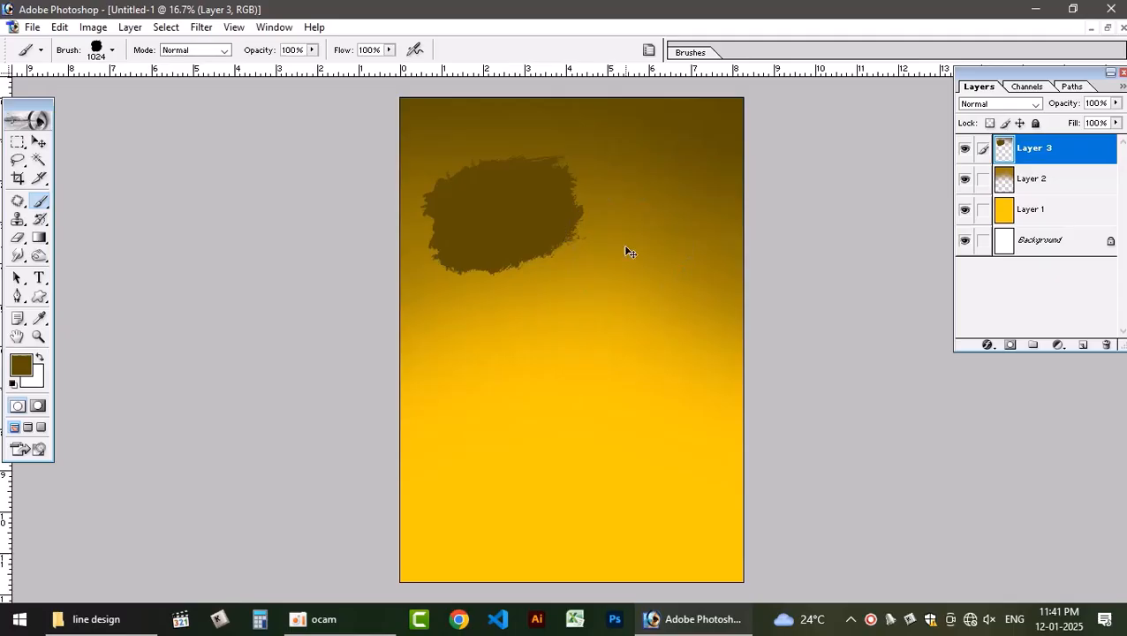
{"action": "key", "text": "ctrl+z"}
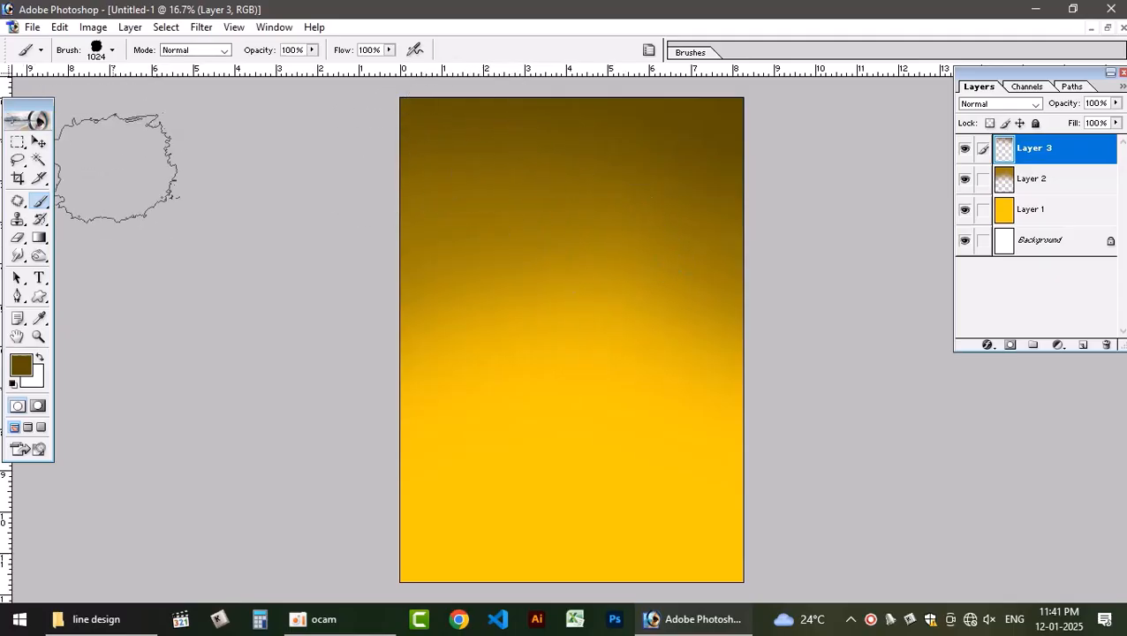
Activate the Smudge tool at 69% strength and give it the custom 1024 px grunge brush tip
{"action": "left_click", "coordinate": [19, 255]}
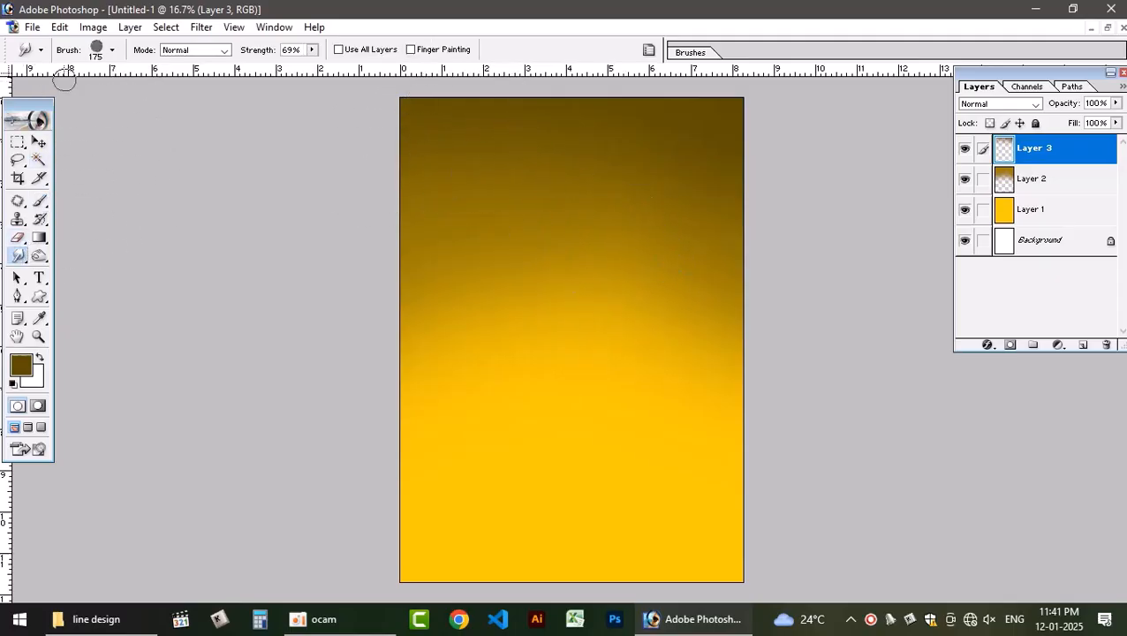
{"action": "left_click", "coordinate": [113, 51]}
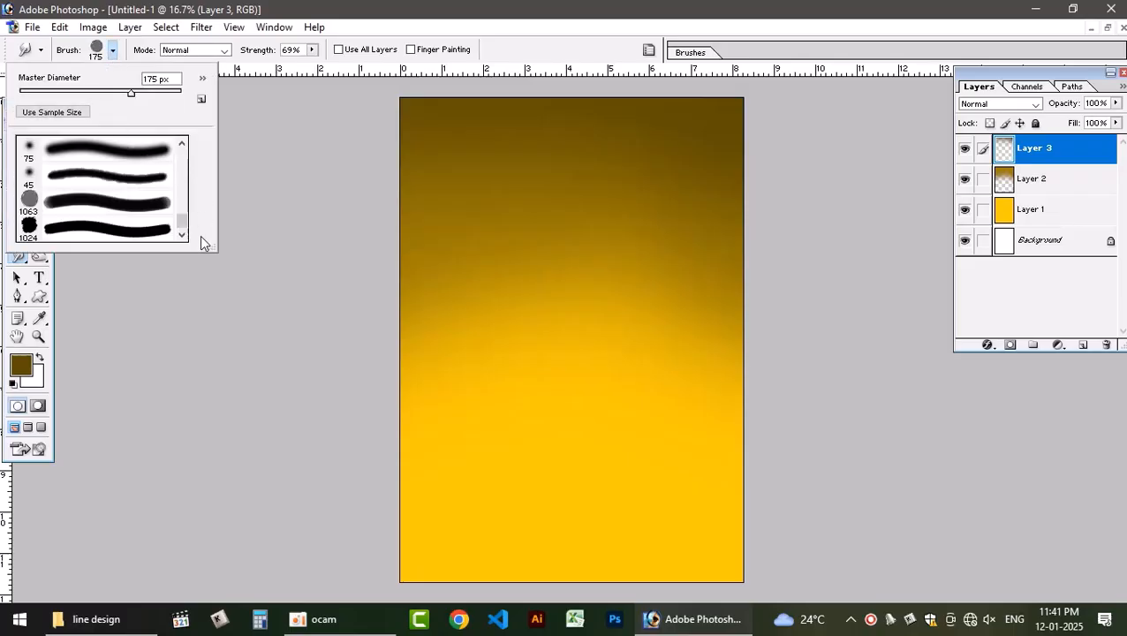
{"action": "left_click", "coordinate": [134, 230]}
{"action": "left_click", "coordinate": [204, 324]}
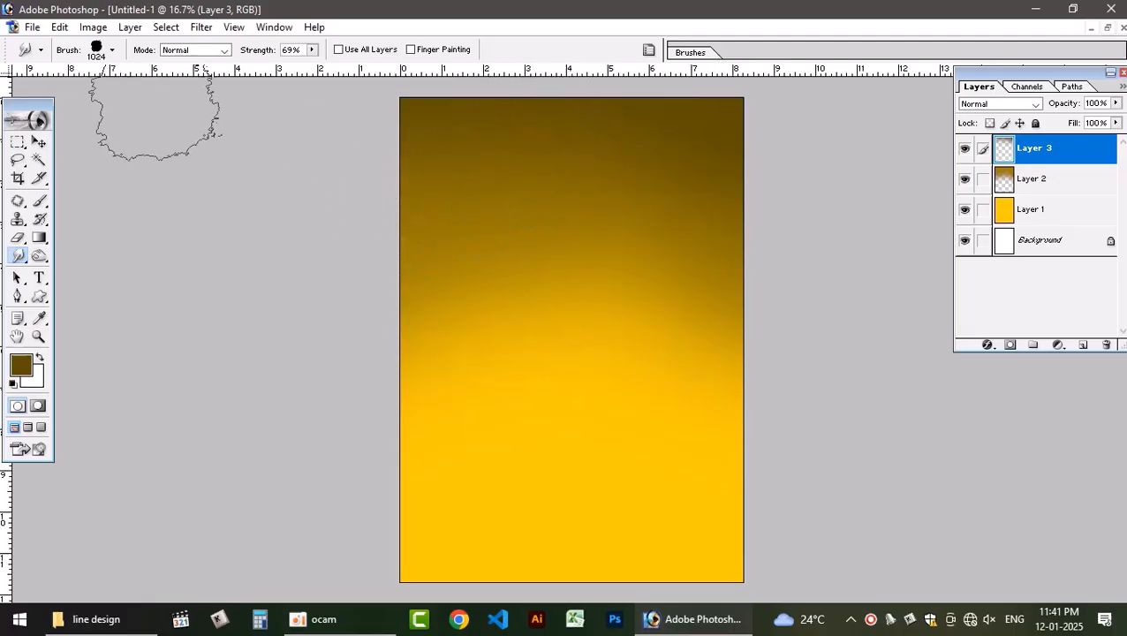
Switch to File Explorer to view the source picture Grunge-Transparent-Images.png, then return to the maximized Untitled-1 document in Photoshop
{"action": "left_click", "coordinate": [1095, 30]}
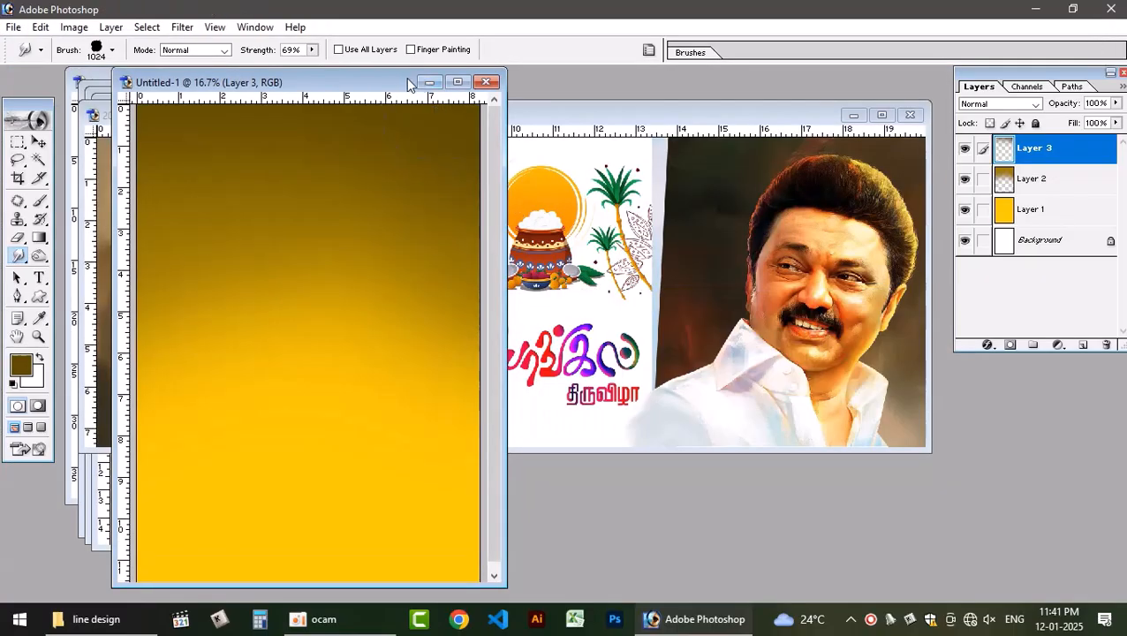
{"action": "left_click_drag", "start_coordinate": [408, 84], "coordinate": [628, 85]}
{"action": "left_click", "coordinate": [112, 627]}
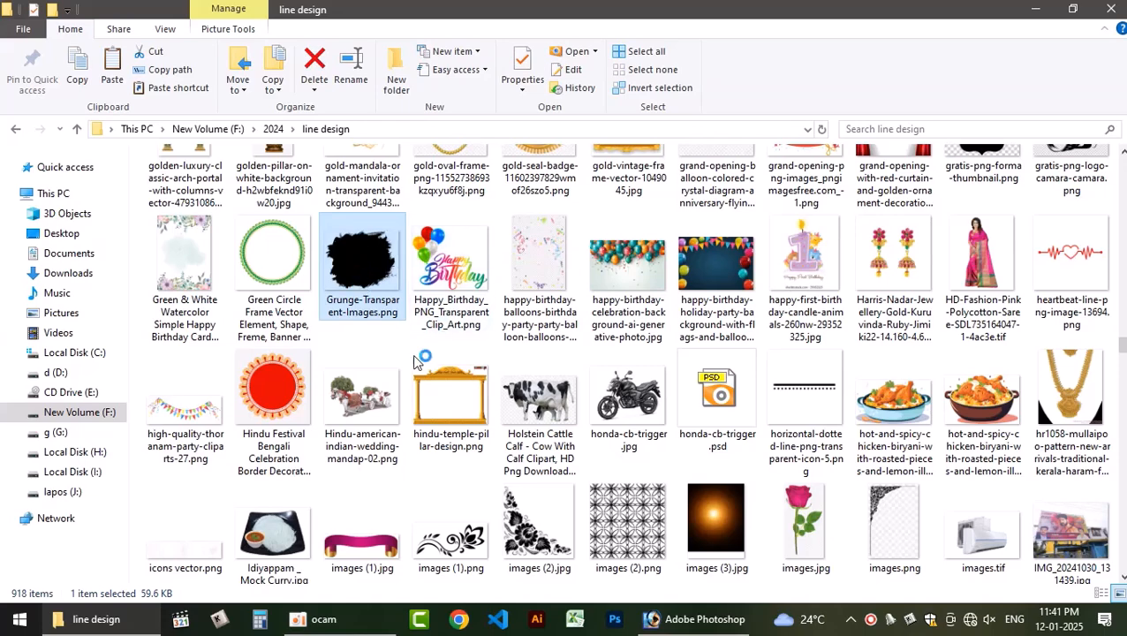
{"action": "key", "text": "Return"}
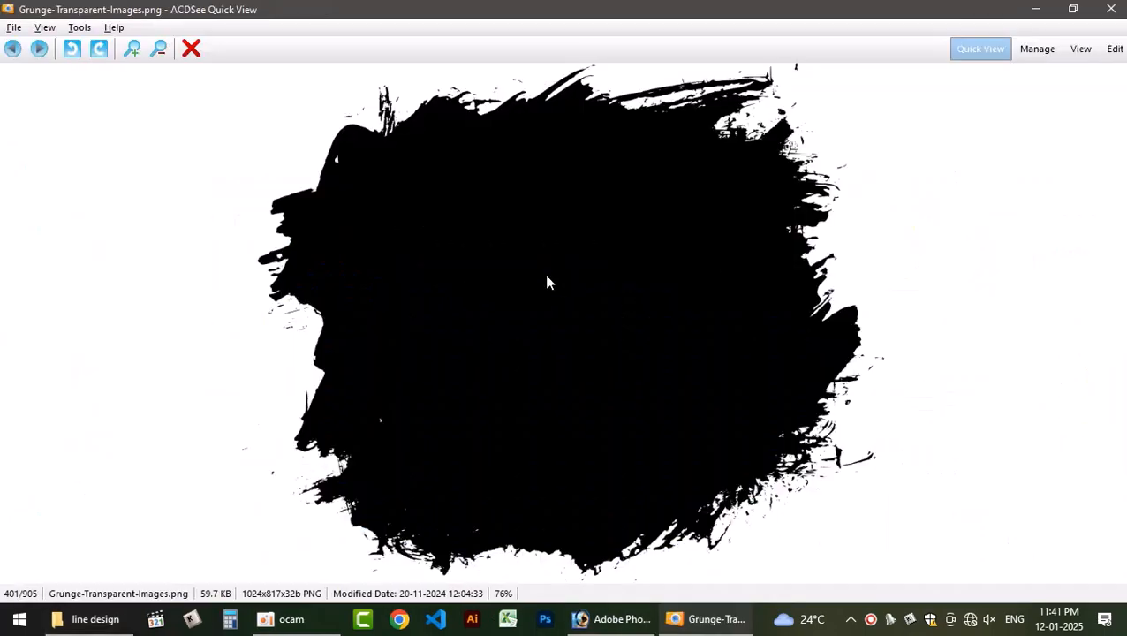
{"action": "key", "text": "Escape"}
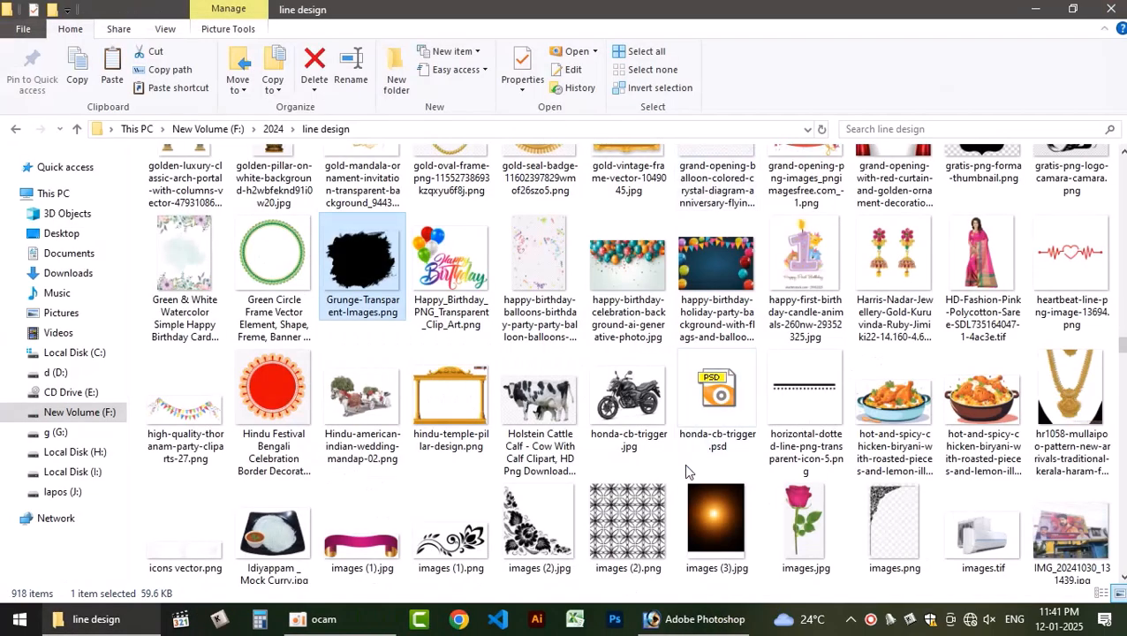
{"action": "left_click", "coordinate": [696, 618]}
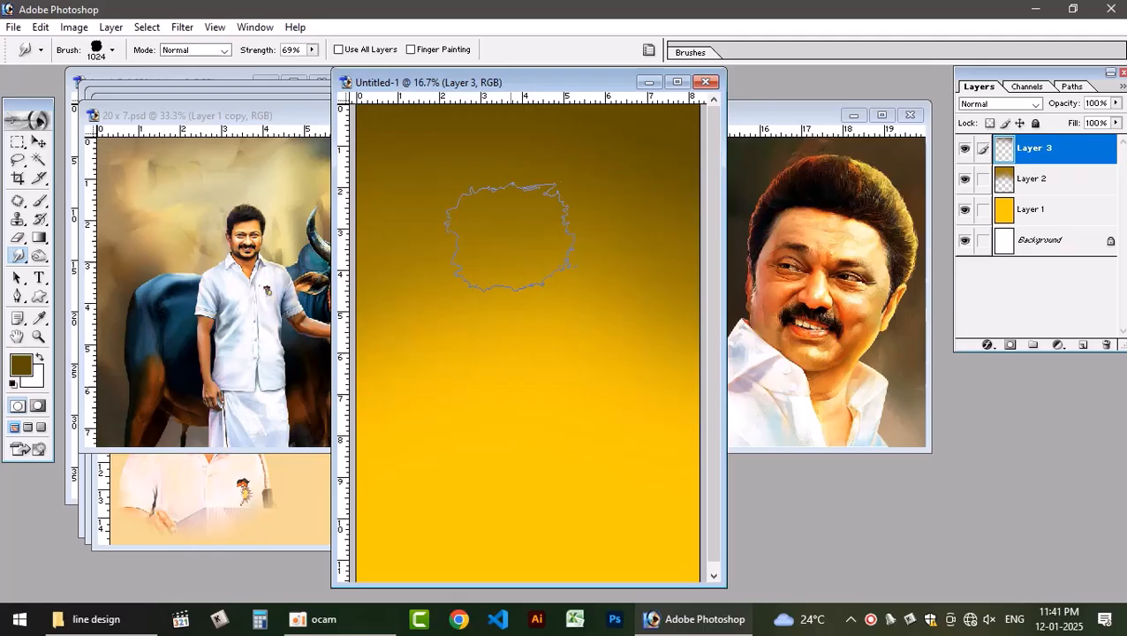
{"action": "left_click", "coordinate": [677, 82]}
Turn off Spacing in the Brush Tip Shape settings of the 1024 px grunge brush
{"action": "left_click", "coordinate": [648, 51]}
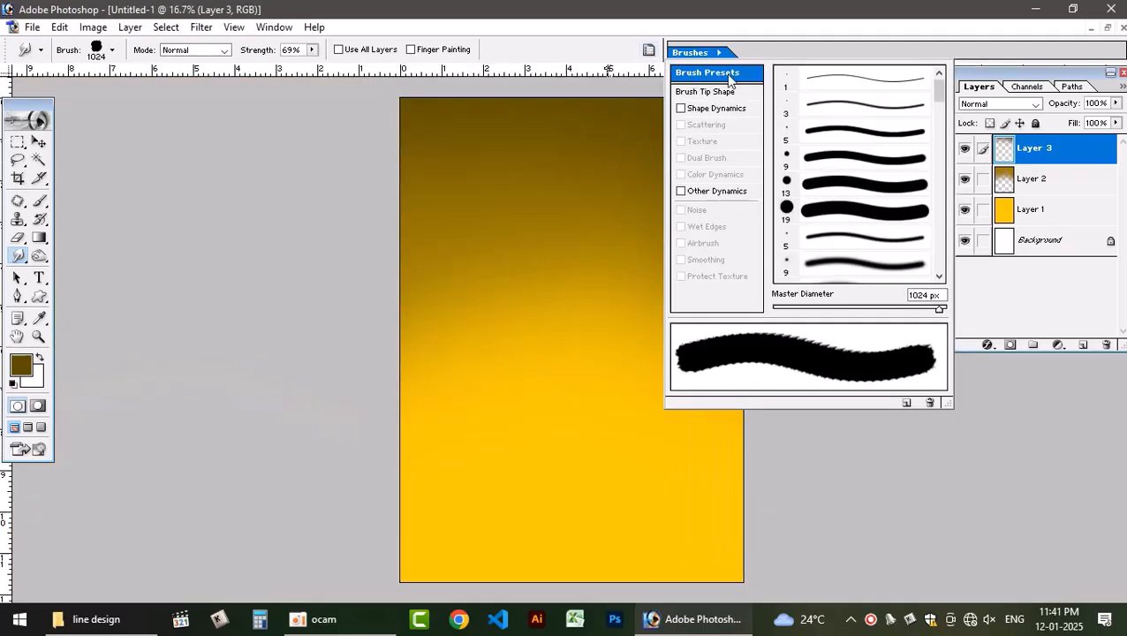
{"action": "left_click", "coordinate": [711, 92]}
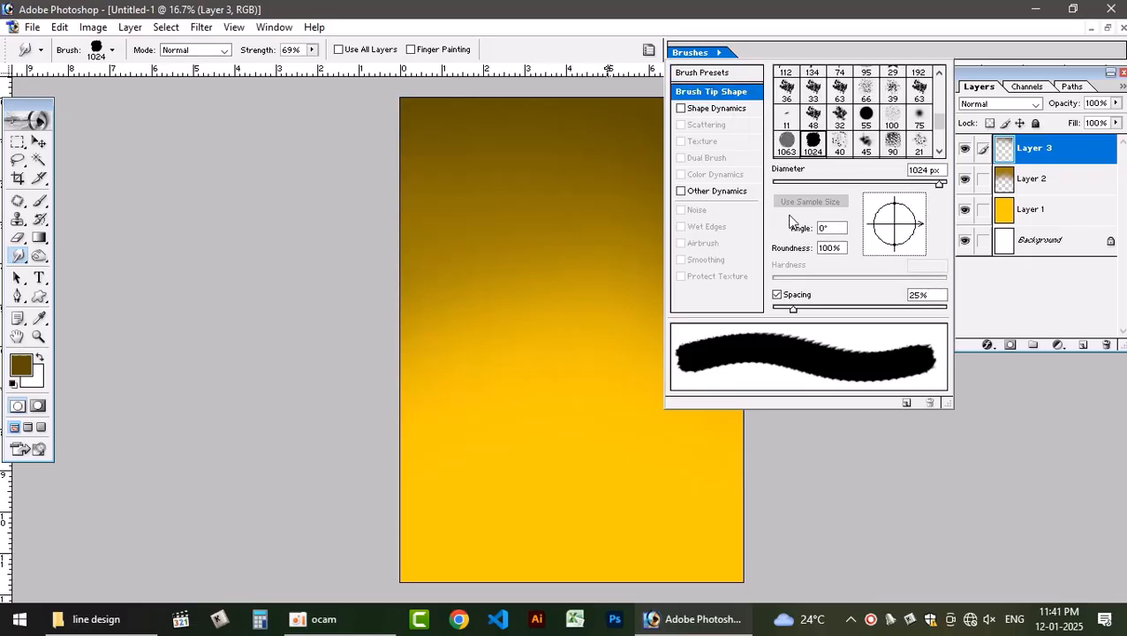
{"action": "left_click", "coordinate": [776, 295]}
{"action": "left_click", "coordinate": [496, 186]}
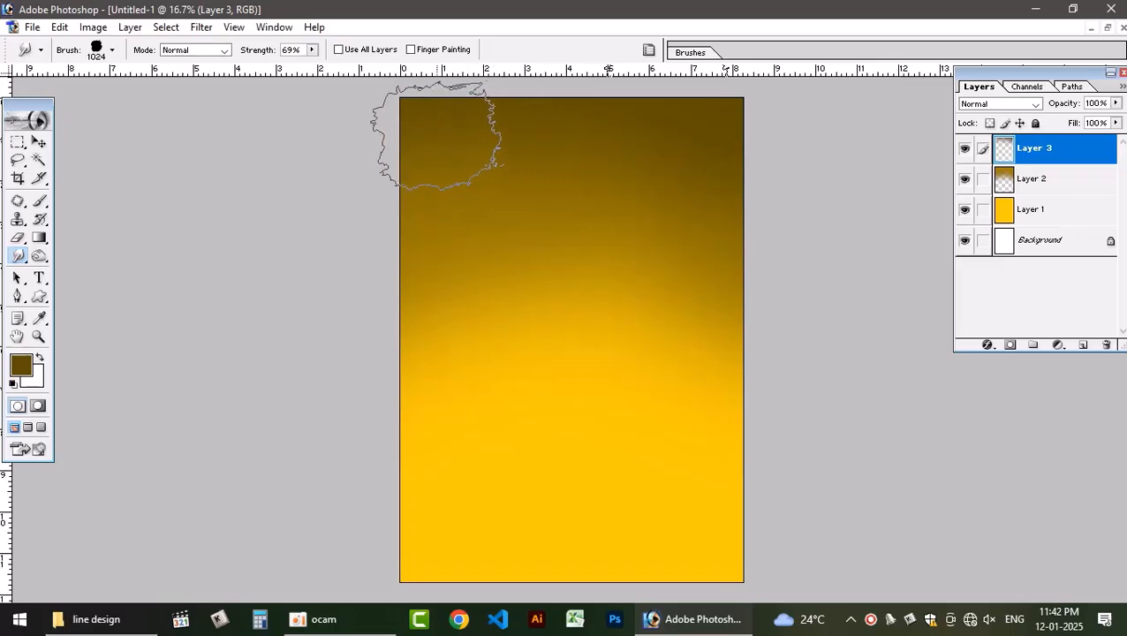
Smudge the brown shading across the upper half of the page on Layer 3 with the 1024 px grunge brush
{"action": "mouse_move", "coordinate": [579, 165]}
{"action": "left_mouse_down"}
{"action": "mouse_move", "coordinate": [614, 178]}
{"action": "mouse_move", "coordinate": [698, 175]}
{"action": "mouse_move", "coordinate": [743, 273]}
{"action": "mouse_move", "coordinate": [756, 266]}
{"action": "left_mouse_up"}
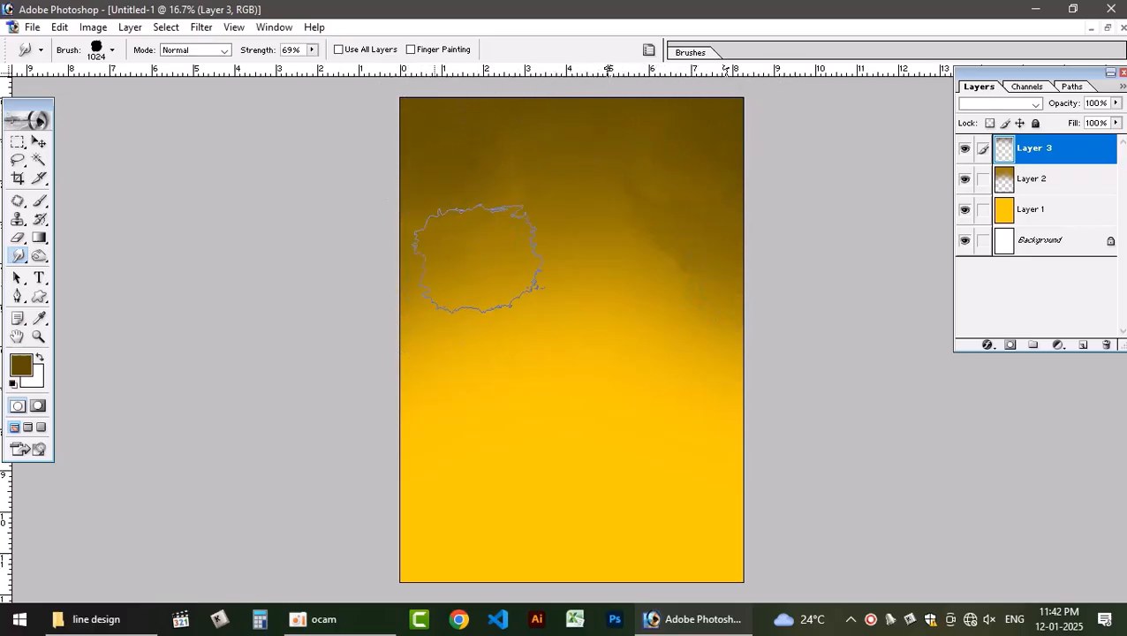
{"action": "mouse_move", "coordinate": [554, 274]}
{"action": "left_mouse_down"}
{"action": "mouse_move", "coordinate": [582, 258]}
{"action": "mouse_move", "coordinate": [671, 300]}
{"action": "mouse_move", "coordinate": [731, 347]}
{"action": "left_mouse_up"}
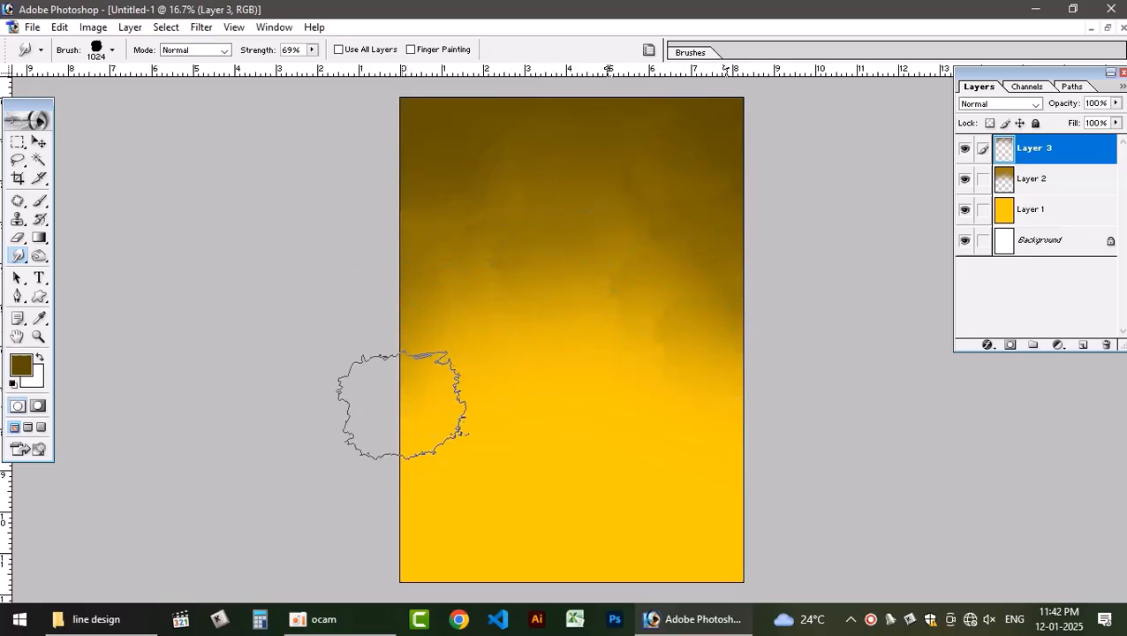
{"action": "mouse_move", "coordinate": [632, 291]}
{"action": "left_mouse_down"}
{"action": "mouse_move", "coordinate": [683, 190]}
{"action": "mouse_move", "coordinate": [675, 177]}
{"action": "mouse_move", "coordinate": [464, 228]}
{"action": "mouse_move", "coordinate": [462, 148]}
{"action": "mouse_move", "coordinate": [399, 166]}
{"action": "mouse_move", "coordinate": [463, 183]}
{"action": "mouse_move", "coordinate": [557, 137]}
{"action": "mouse_move", "coordinate": [628, 153]}
{"action": "mouse_move", "coordinate": [665, 147]}
{"action": "mouse_move", "coordinate": [676, 132]}
{"action": "mouse_move", "coordinate": [714, 168]}
{"action": "mouse_move", "coordinate": [743, 267]}
{"action": "mouse_move", "coordinate": [731, 265]}
{"action": "mouse_move", "coordinate": [731, 277]}
{"action": "mouse_move", "coordinate": [670, 141]}
{"action": "mouse_move", "coordinate": [564, 203]}
{"action": "mouse_move", "coordinate": [574, 233]}
{"action": "mouse_move", "coordinate": [430, 242]}
{"action": "mouse_move", "coordinate": [405, 309]}
{"action": "mouse_move", "coordinate": [379, 138]}
{"action": "mouse_move", "coordinate": [513, 263]}
{"action": "mouse_move", "coordinate": [497, 285]}
{"action": "mouse_move", "coordinate": [431, 213]}
{"action": "mouse_move", "coordinate": [468, 228]}
{"action": "left_mouse_up"}
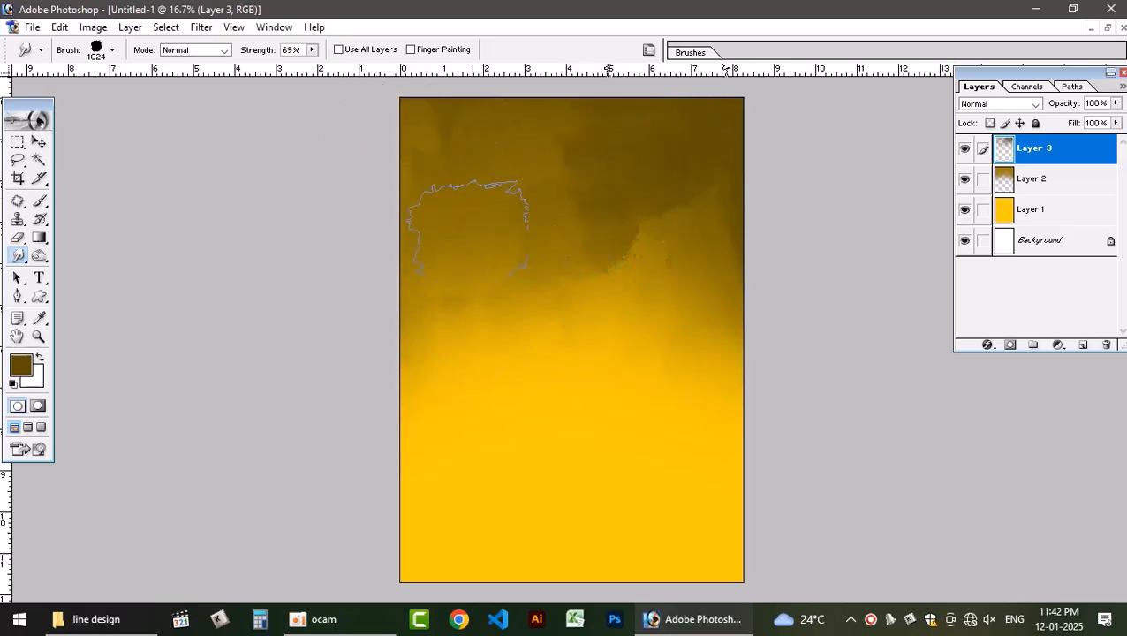
{"action": "mouse_move", "coordinate": [669, 290]}
{"action": "left_mouse_down"}
{"action": "mouse_move", "coordinate": [697, 367]}
{"action": "mouse_move", "coordinate": [568, 337]}
{"action": "mouse_move", "coordinate": [460, 342]}
{"action": "mouse_move", "coordinate": [419, 368]}
{"action": "mouse_move", "coordinate": [616, 339]}
{"action": "mouse_move", "coordinate": [737, 377]}
{"action": "mouse_move", "coordinate": [380, 428]}
{"action": "mouse_move", "coordinate": [486, 402]}
{"action": "mouse_move", "coordinate": [644, 311]}
{"action": "mouse_move", "coordinate": [638, 256]}
{"action": "mouse_move", "coordinate": [694, 264]}
{"action": "mouse_move", "coordinate": [674, 164]}
{"action": "mouse_move", "coordinate": [486, 189]}
{"action": "mouse_move", "coordinate": [507, 144]}
{"action": "mouse_move", "coordinate": [393, 237]}
{"action": "mouse_move", "coordinate": [578, 163]}
{"action": "mouse_move", "coordinate": [596, 251]}
{"action": "left_mouse_up"}
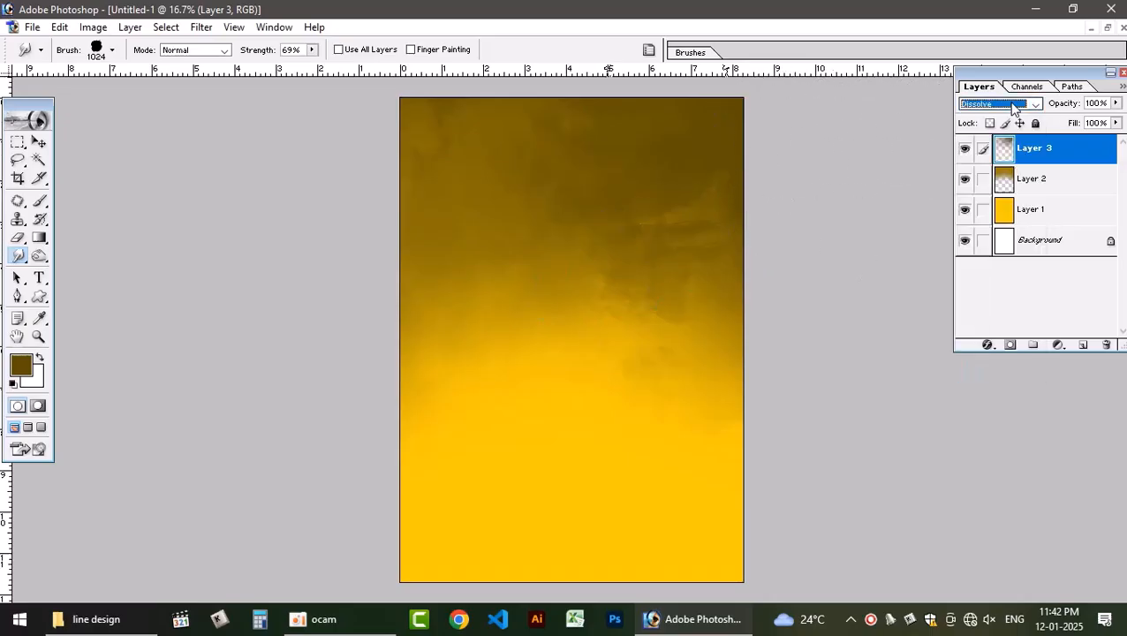
Try successive blend modes on Layer 3 and settle on Difference
{"action": "key", "text": "Down"}
{"action": "key", "text": "Down"}
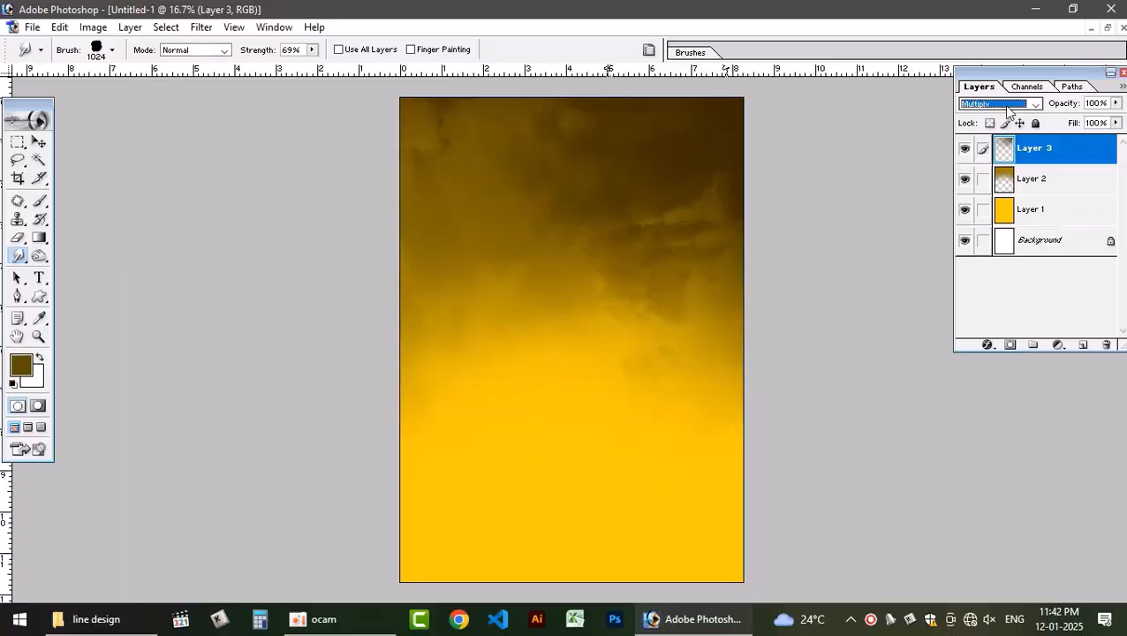
{"action": "key", "text": "Down"}
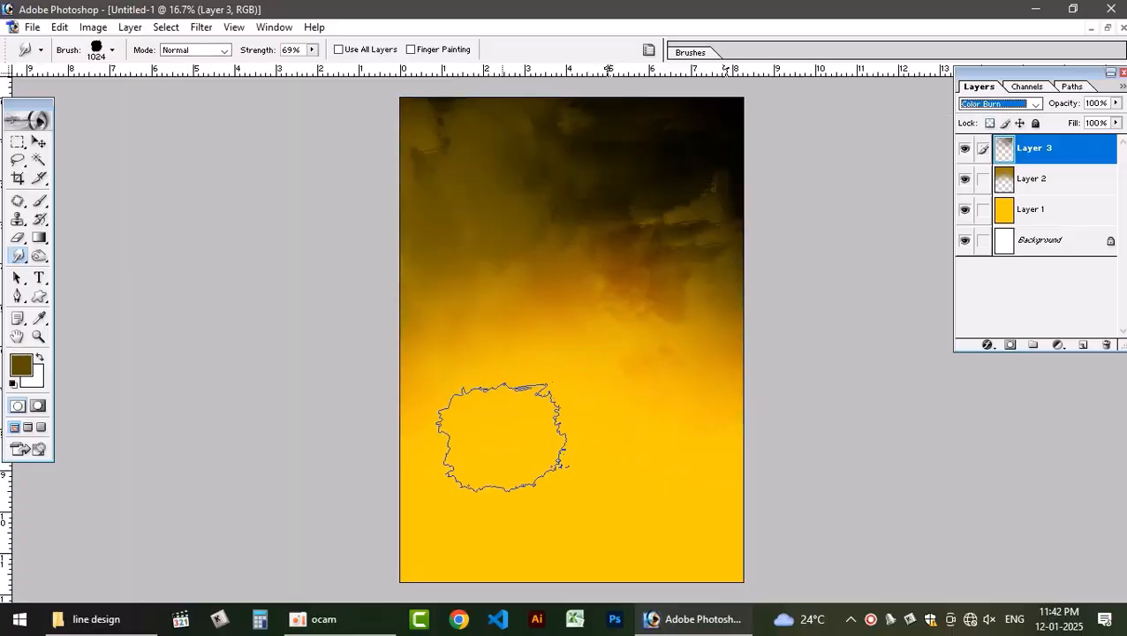
{"action": "key", "text": "Down"}
{"action": "key", "text": "Down"}
{"action": "key", "text": "Down"}
{"action": "key", "text": "Down"}
{"action": "key", "text": "Down"}
{"action": "key", "text": "Down"}
{"action": "key", "text": "Down"}
{"action": "key", "text": "Down"}
{"action": "key", "text": "Down"}
{"action": "key", "text": "Down"}
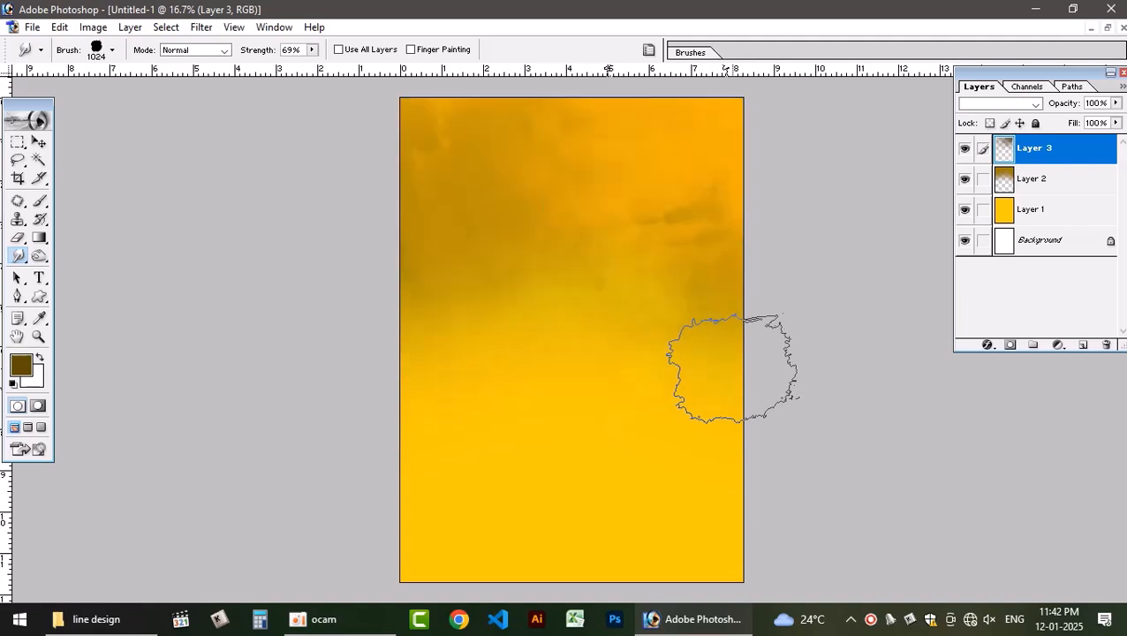
{"action": "key", "text": "Down"}
{"action": "key", "text": "Down"}
{"action": "key", "text": "Down"}
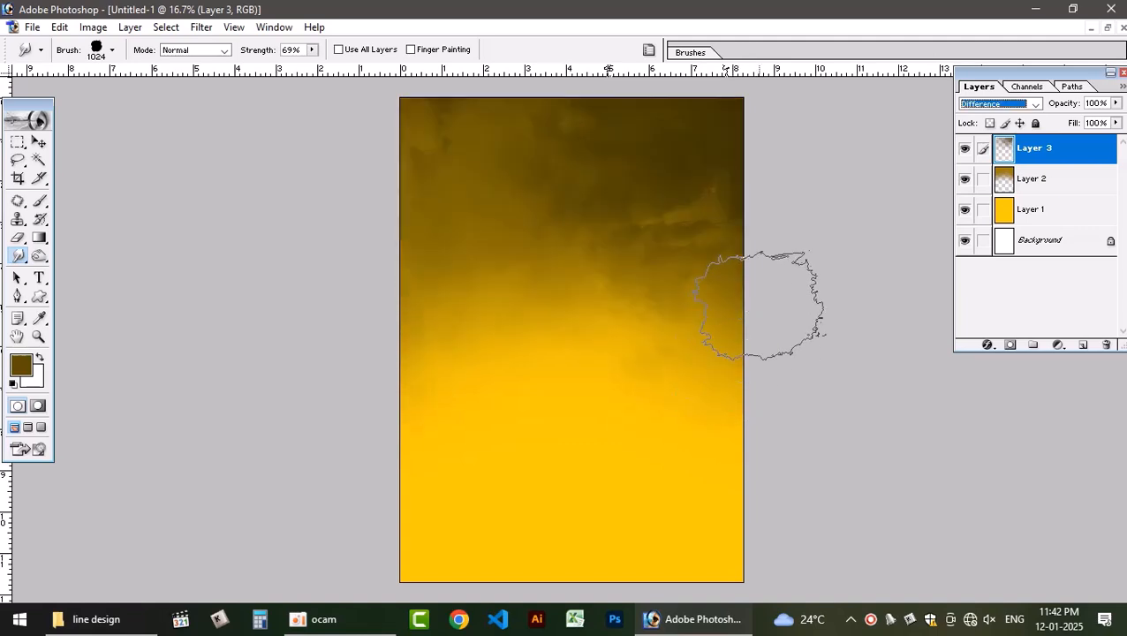
Smudge the dark shading near the page's right edge on Layer 3 and the lower edge of the brown gradient on Layer 2
{"action": "mouse_move", "coordinate": [759, 300]}
{"action": "left_mouse_down"}
{"action": "mouse_move", "coordinate": [777, 267]}
{"action": "mouse_move", "coordinate": [741, 238]}
{"action": "left_mouse_up"}
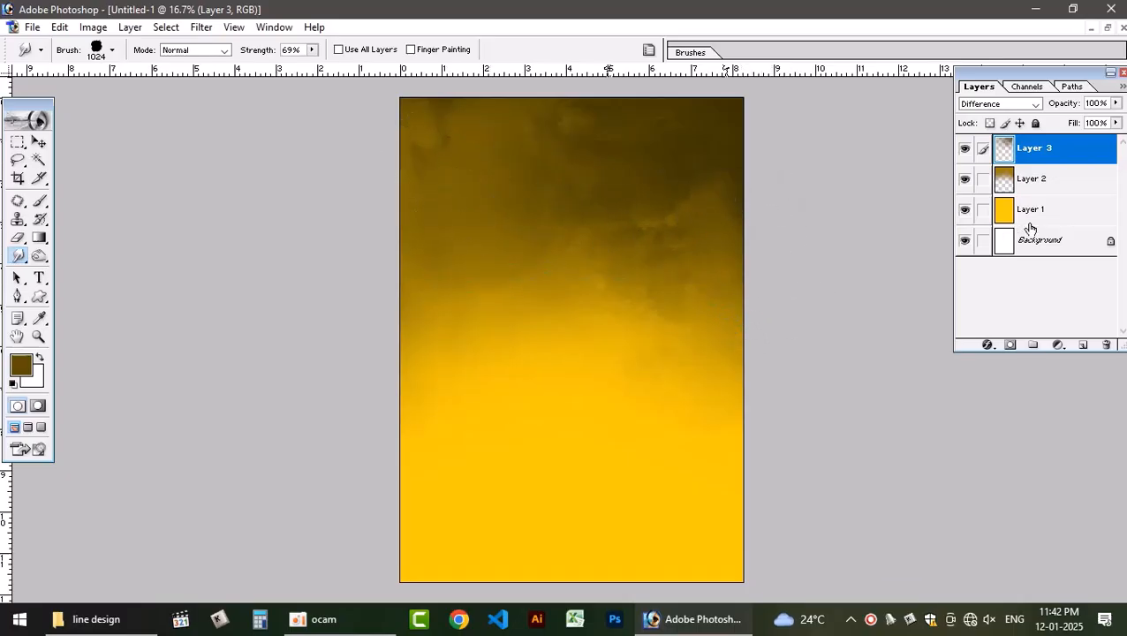
{"action": "left_click", "coordinate": [1035, 182]}
{"action": "mouse_move", "coordinate": [526, 240]}
{"action": "left_mouse_down"}
{"action": "mouse_move", "coordinate": [558, 239]}
{"action": "mouse_move", "coordinate": [615, 284]}
{"action": "mouse_move", "coordinate": [711, 304]}
{"action": "left_mouse_up"}
{"action": "mouse_move", "coordinate": [418, 291]}
{"action": "left_mouse_down"}
{"action": "mouse_move", "coordinate": [485, 298]}
{"action": "mouse_move", "coordinate": [712, 355]}
{"action": "left_mouse_up"}
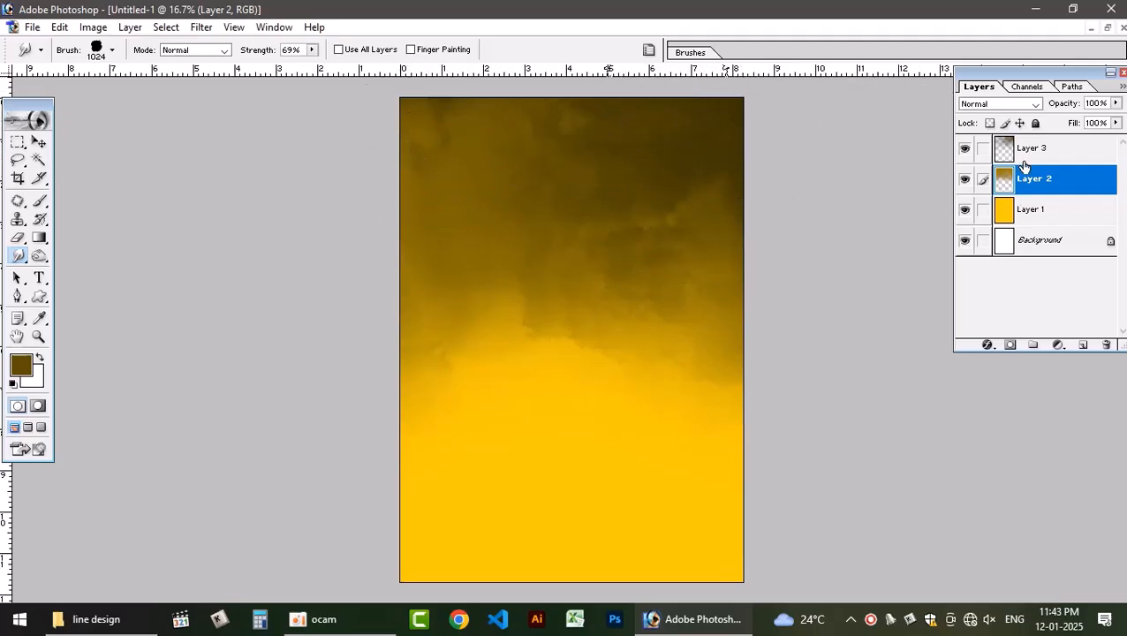
Try successive blend modes on Layer 2 and settle on Exclusion
{"action": "left_click", "coordinate": [1020, 104]}
{"action": "left_click", "coordinate": [1020, 106]}
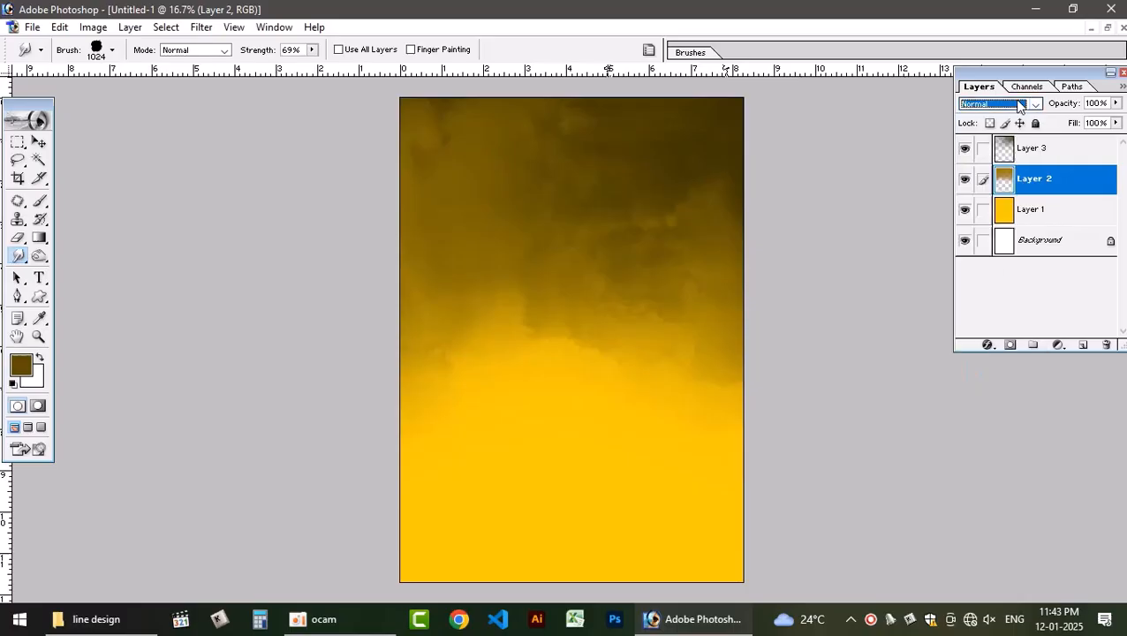
{"action": "key", "text": "Down"}
{"action": "key", "text": "Down"}
{"action": "key", "text": "Down"}
{"action": "key", "text": "Down"}
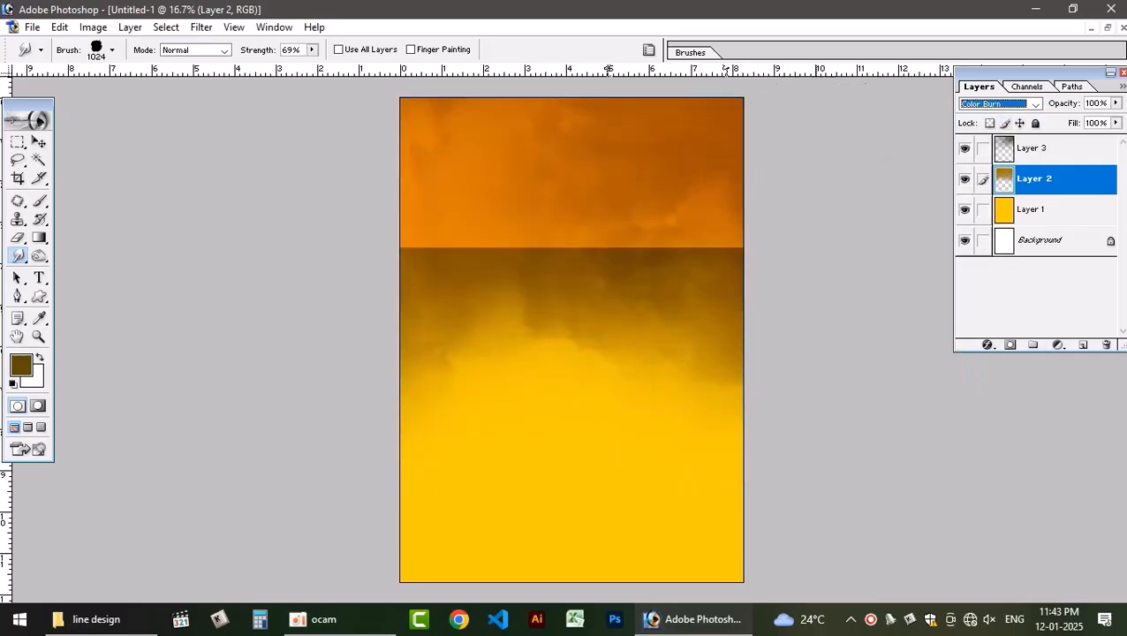
{"action": "key", "text": "Down"}
{"action": "key", "text": "Down"}
{"action": "key", "text": "Down"}
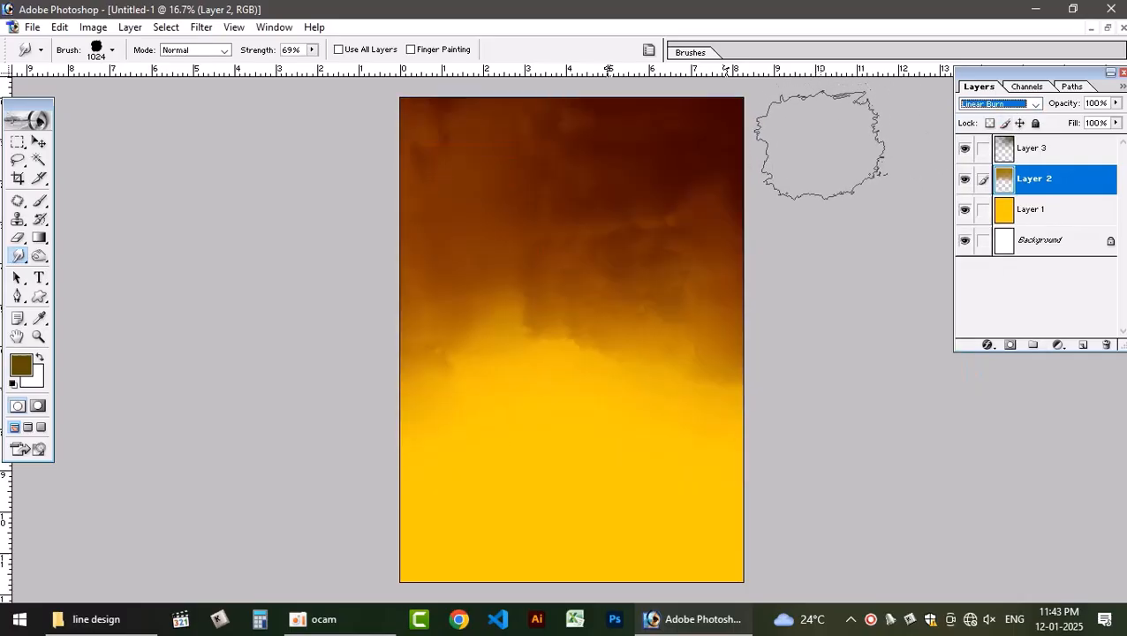
{"action": "key", "text": "Down"}
{"action": "key", "text": "Down"}
{"action": "key", "text": "Down"}
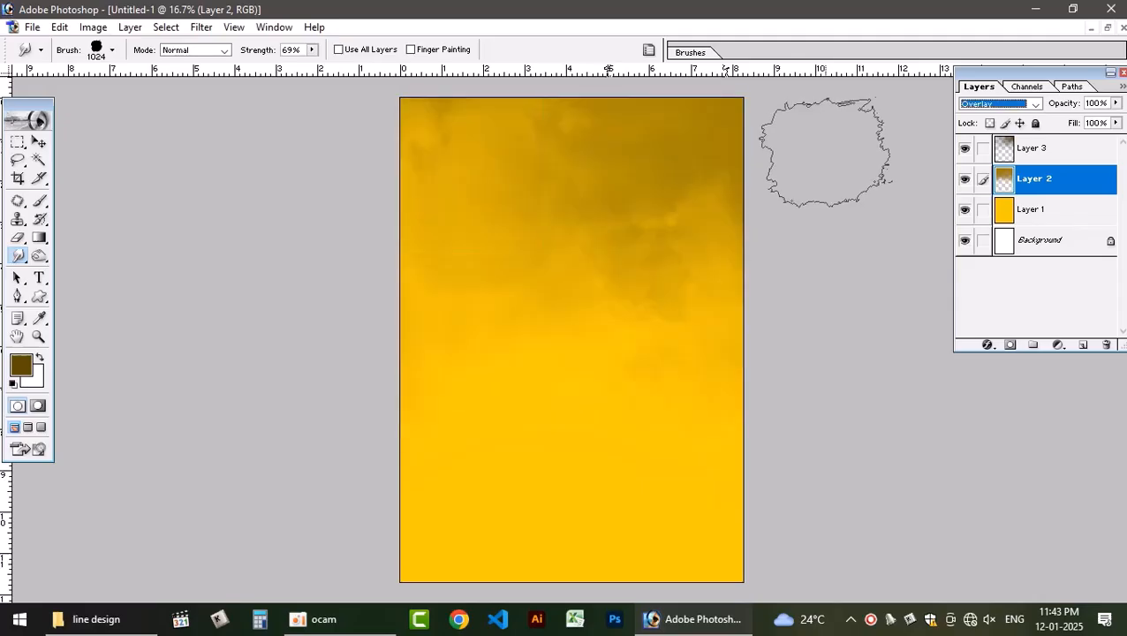
{"action": "key", "text": "Down"}
{"action": "key", "text": "Down"}
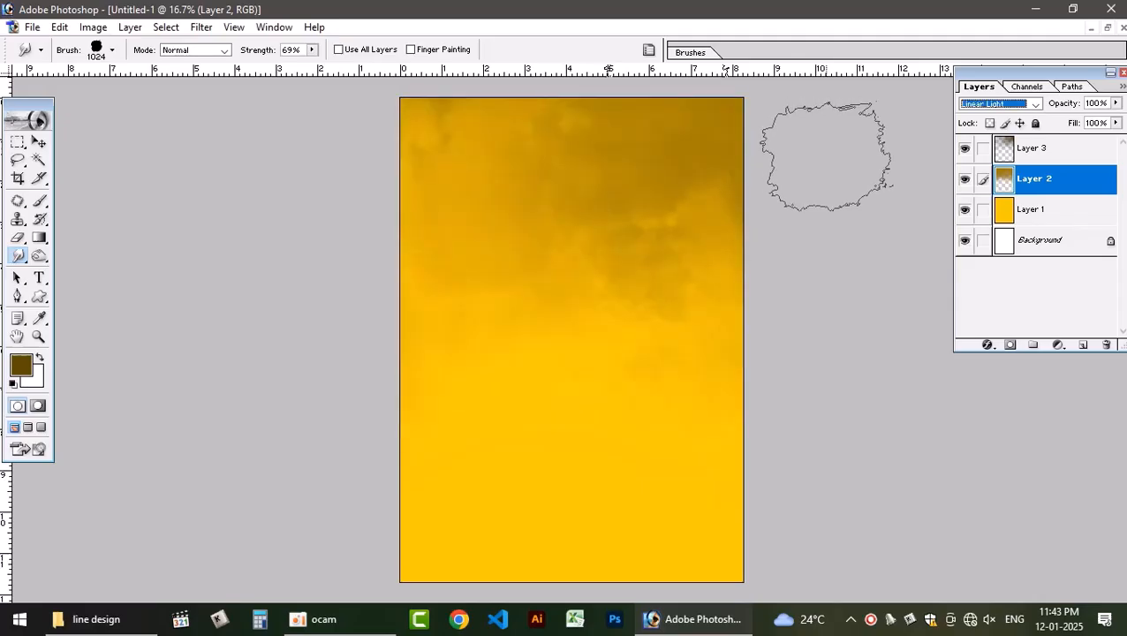
{"action": "key", "text": "Down"}
{"action": "key", "text": "Down"}
{"action": "key", "text": "Down"}
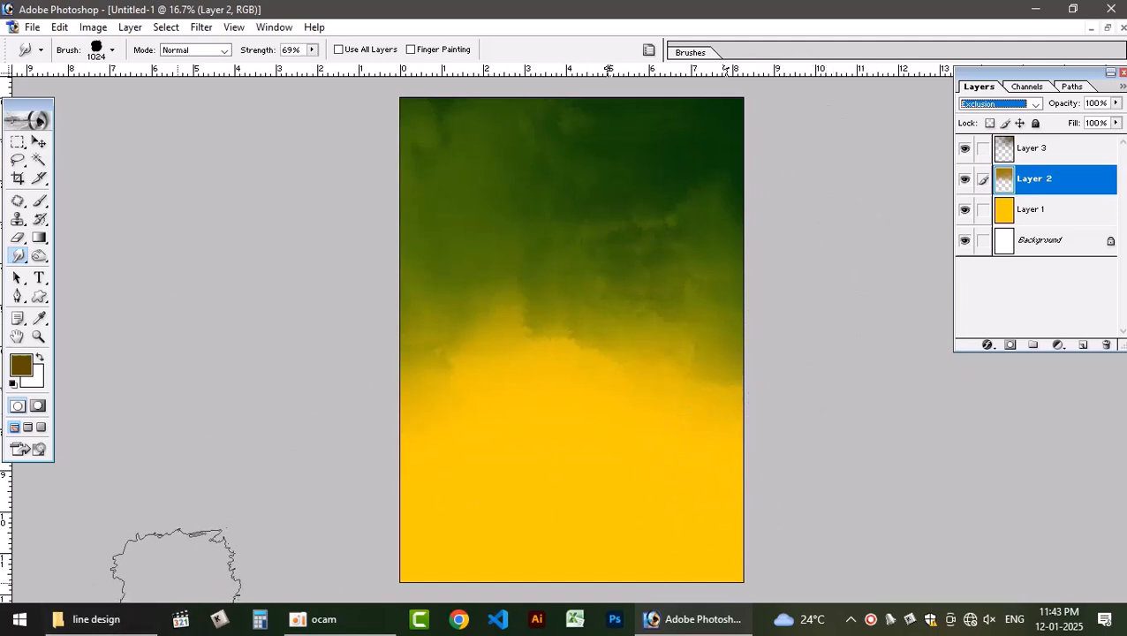
Browse the dmk stills folder, the D: drive's others download folder and the Desktop in File Explorer, and return to Photoshop
{"action": "key", "text": "super+e"}
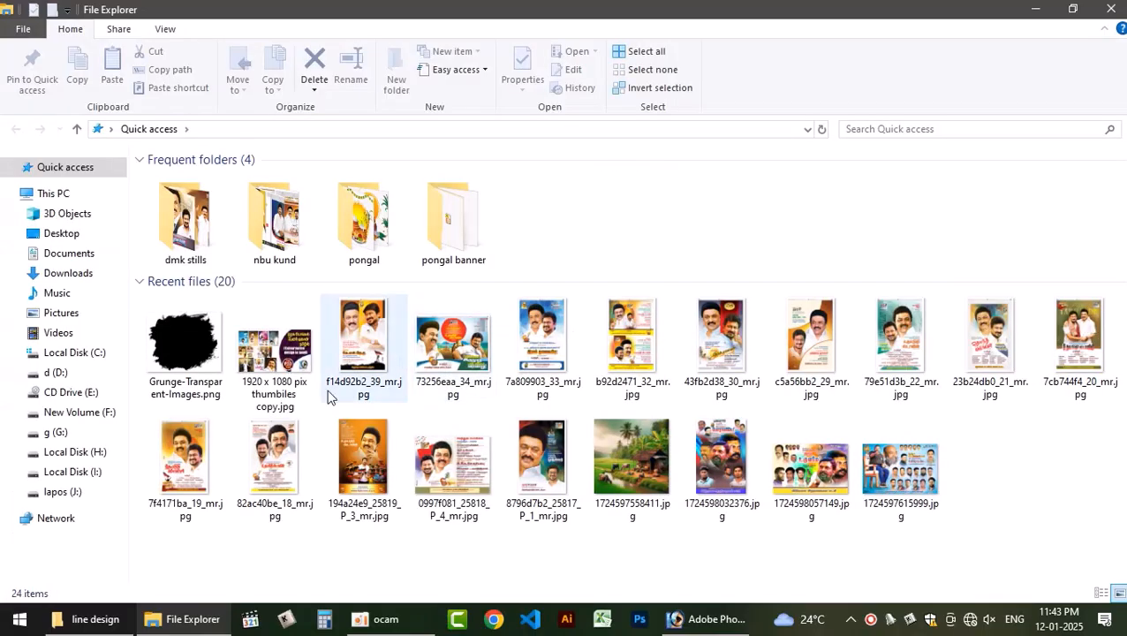
{"action": "left_click", "coordinate": [196, 222]}
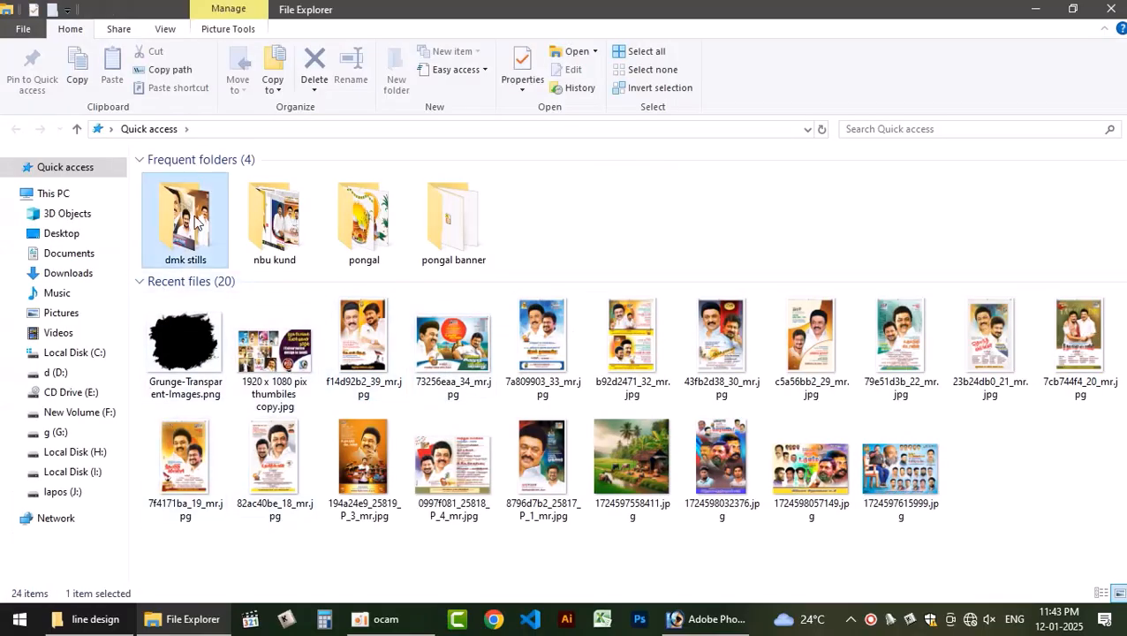
{"action": "double_click", "coordinate": [196, 223]}
{"action": "left_click", "coordinate": [55, 372]}
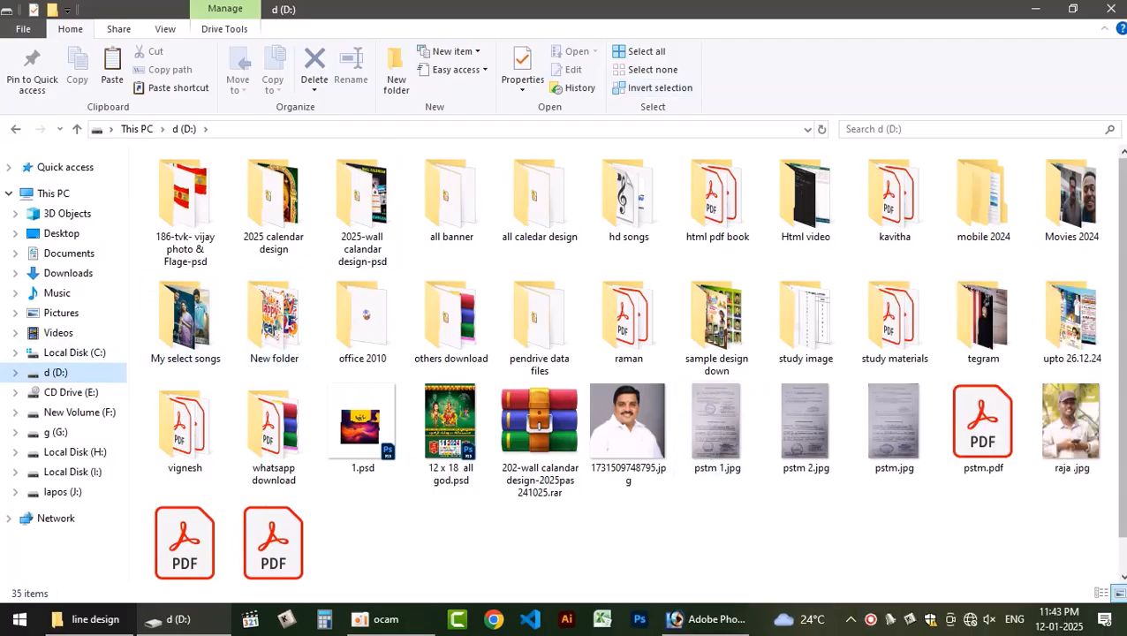
{"action": "double_click", "coordinate": [455, 328]}
{"action": "left_click", "coordinate": [15, 129]}
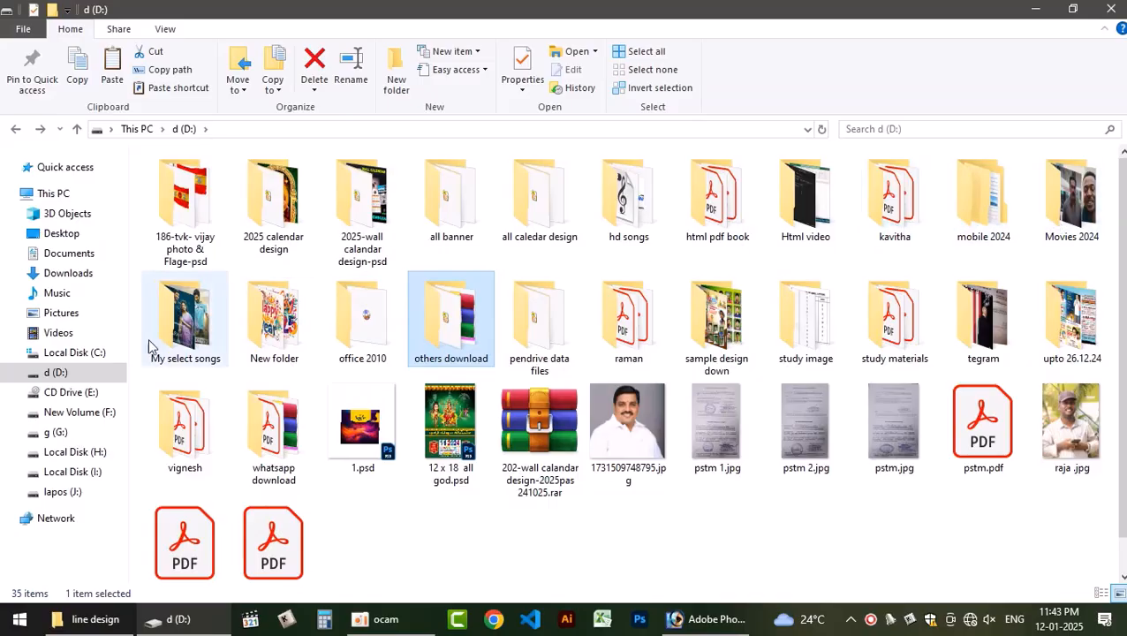
{"action": "left_click", "coordinate": [78, 235]}
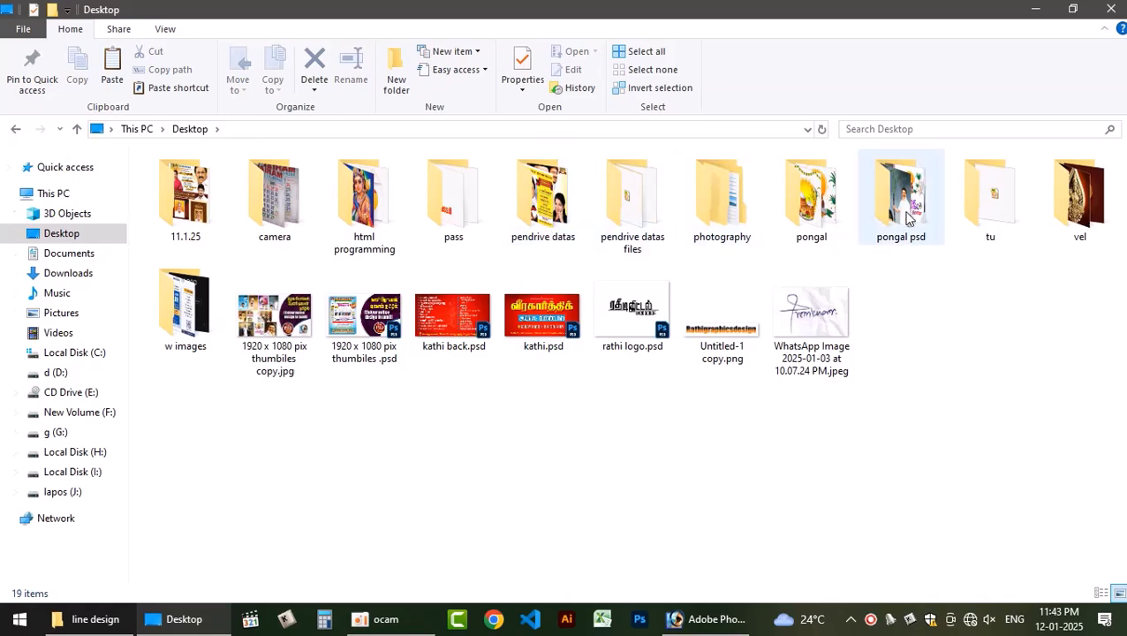
{"action": "left_click", "coordinate": [713, 616]}
Copy the large cut-out portrait from the open document behind Untitled-1 into the lower part of Untitled-1, and maximize that document
{"action": "left_click", "coordinate": [1108, 29]}
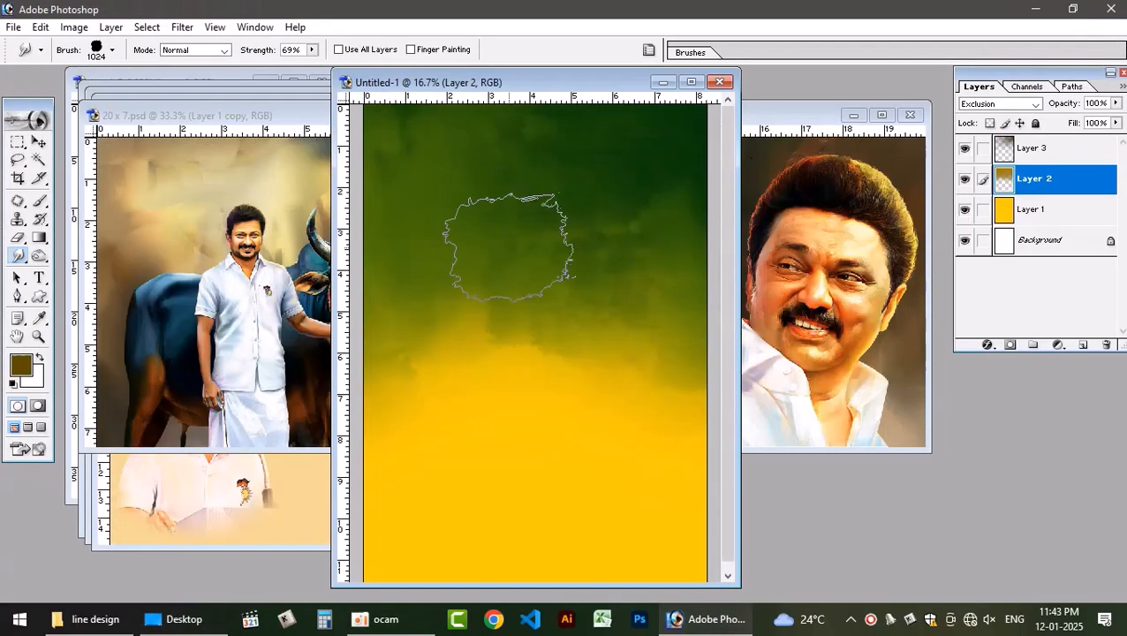
{"action": "left_click", "coordinate": [35, 147]}
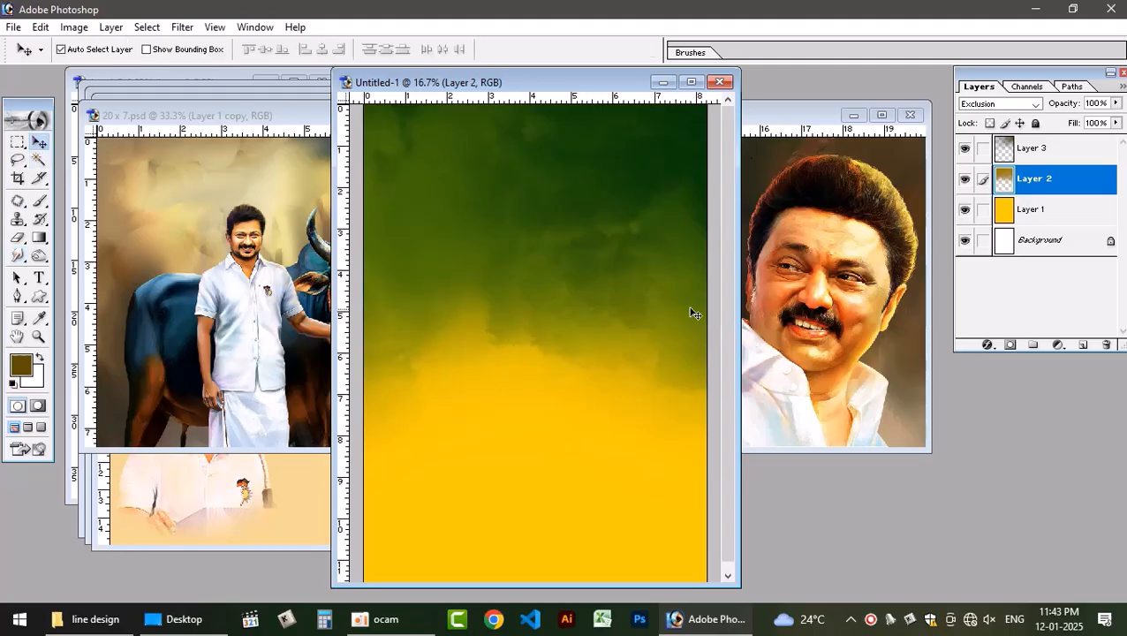
{"action": "left_click", "coordinate": [843, 287]}
{"action": "left_click_drag", "start_coordinate": [802, 239], "coordinate": [522, 520]}
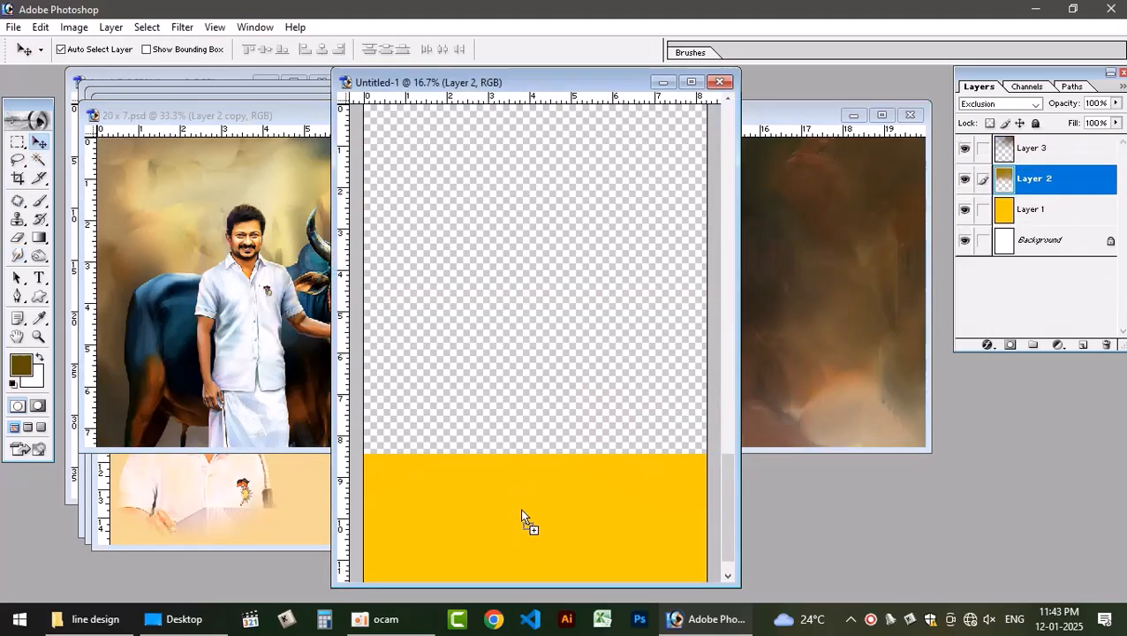
{"action": "left_click", "coordinate": [691, 82]}
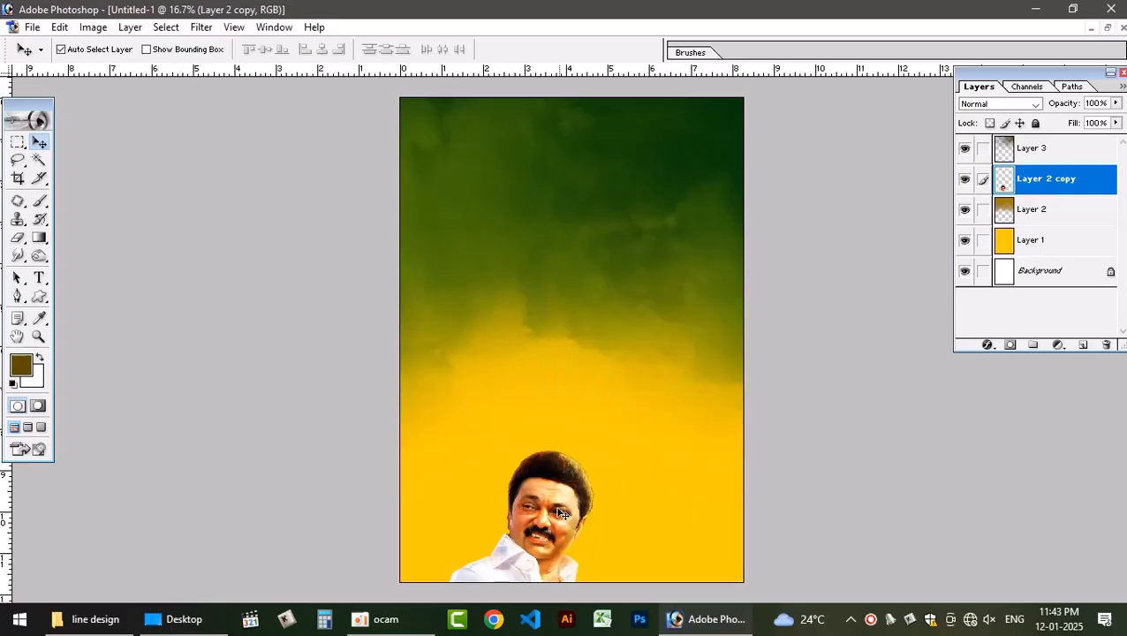
Bring the portrait layer above Layer 3, move it to the top of the page and enlarge it to span the page width
{"action": "left_click_drag", "start_coordinate": [581, 465], "coordinate": [654, 175]}
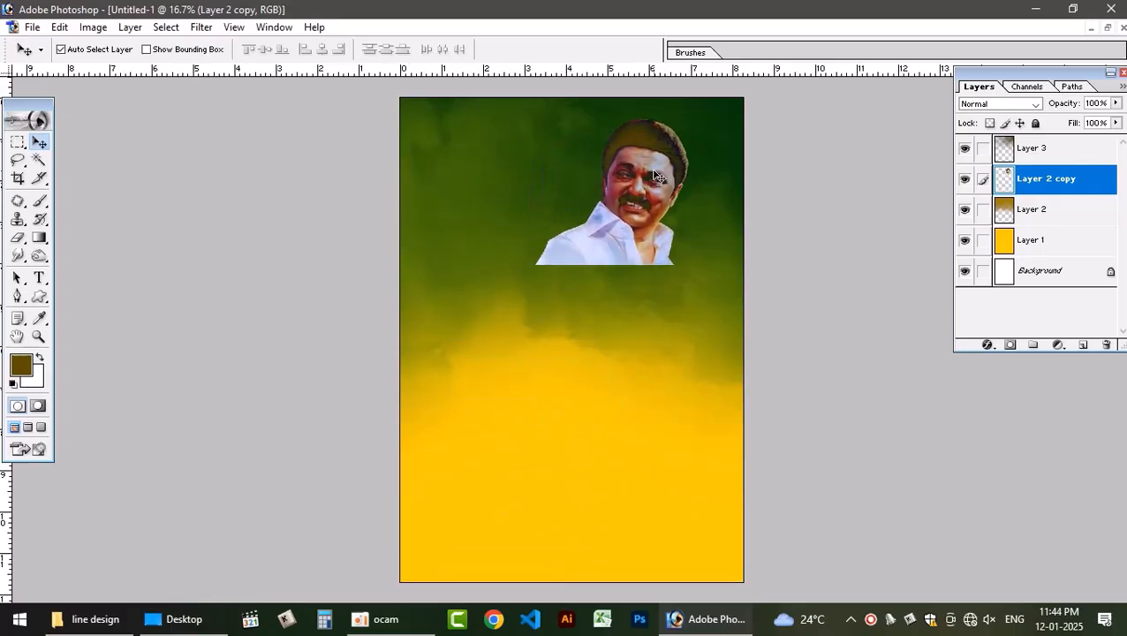
{"action": "key", "text": "ctrl+bracketright"}
{"action": "key", "text": "ctrl+t"}
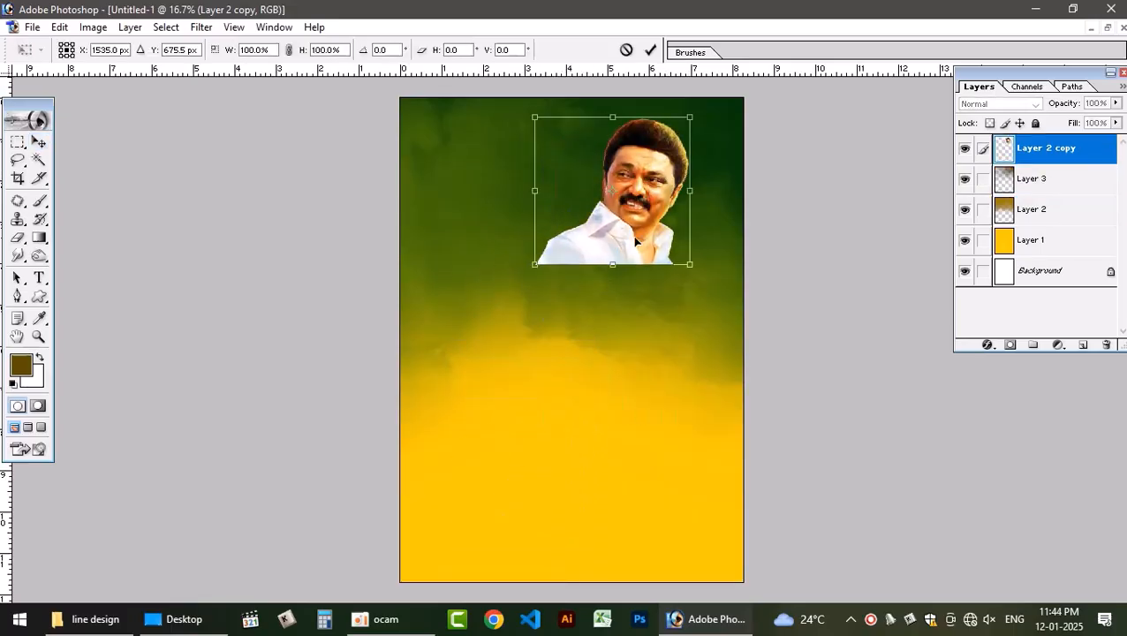
{"action": "left_click_drag", "start_coordinate": [654, 197], "coordinate": [458, 195]}
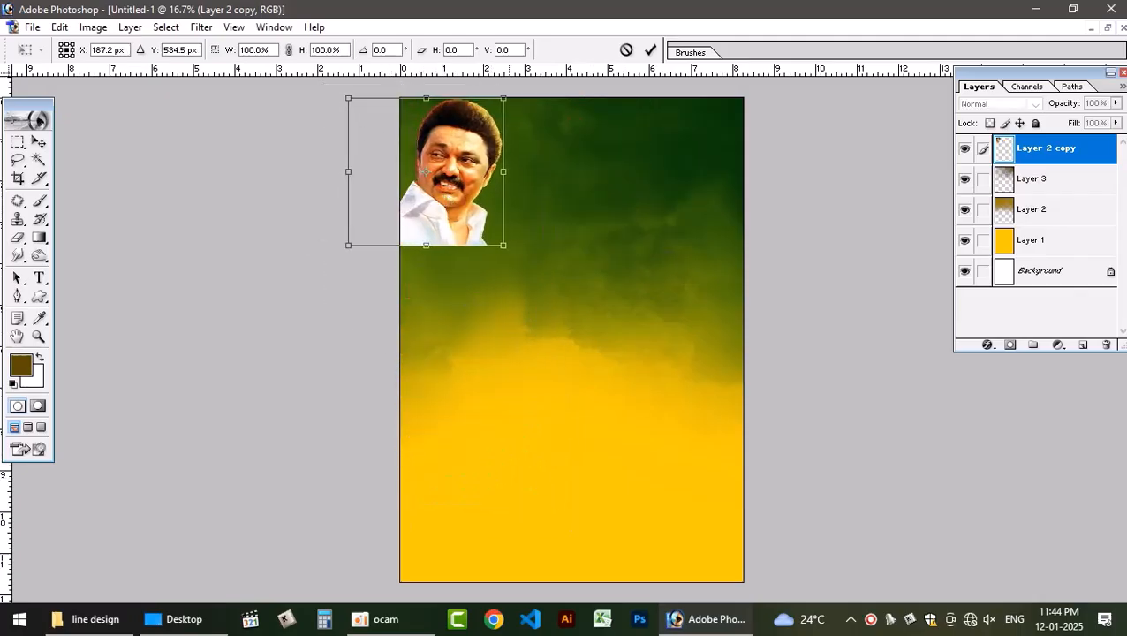
{"action": "left_click_drag", "start_coordinate": [513, 265], "coordinate": [691, 533]}
{"action": "key", "text": "Return"}
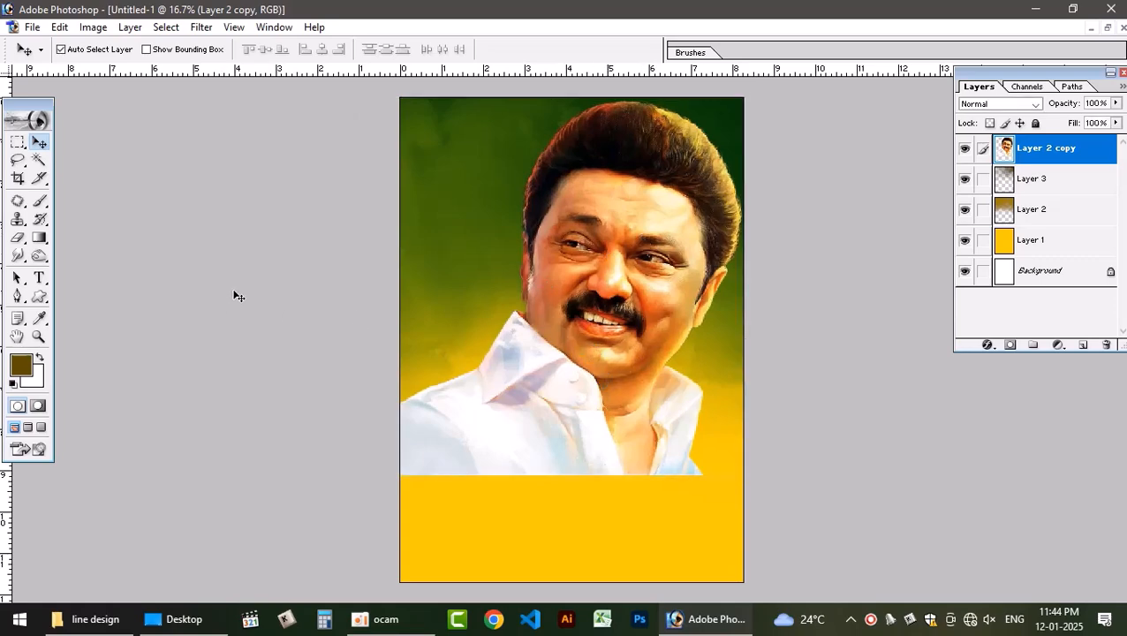
Outline the area below the portrait's shirt with a wavy-topped pen path, convert it to a selection, fill it with white and deselect
{"action": "key", "text": "p"}
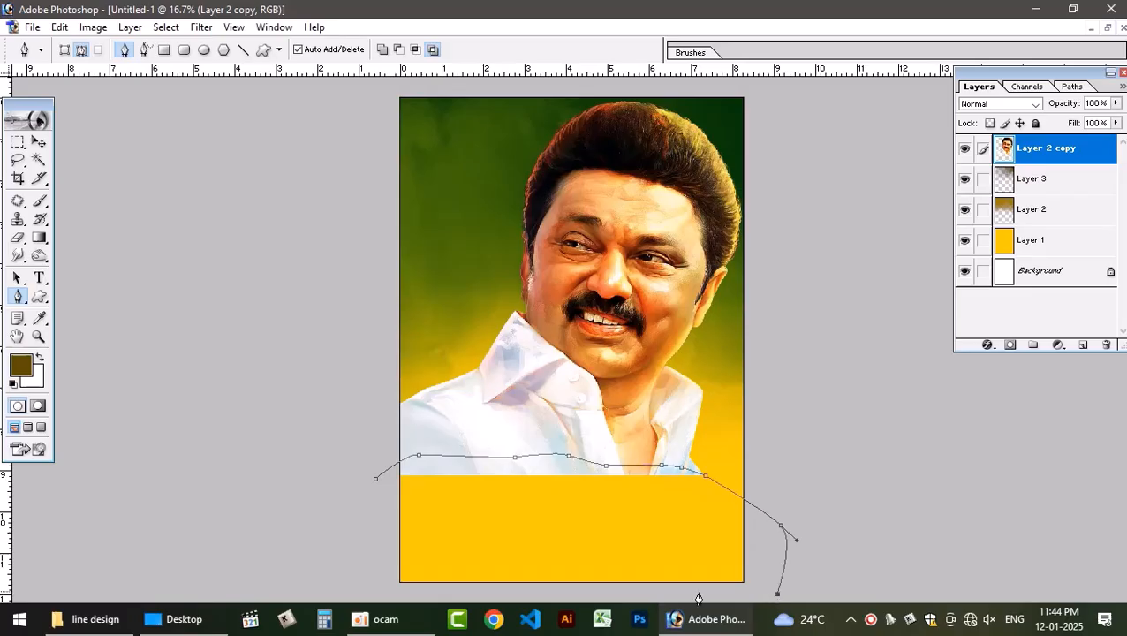
{"action": "left_click", "coordinate": [366, 591]}
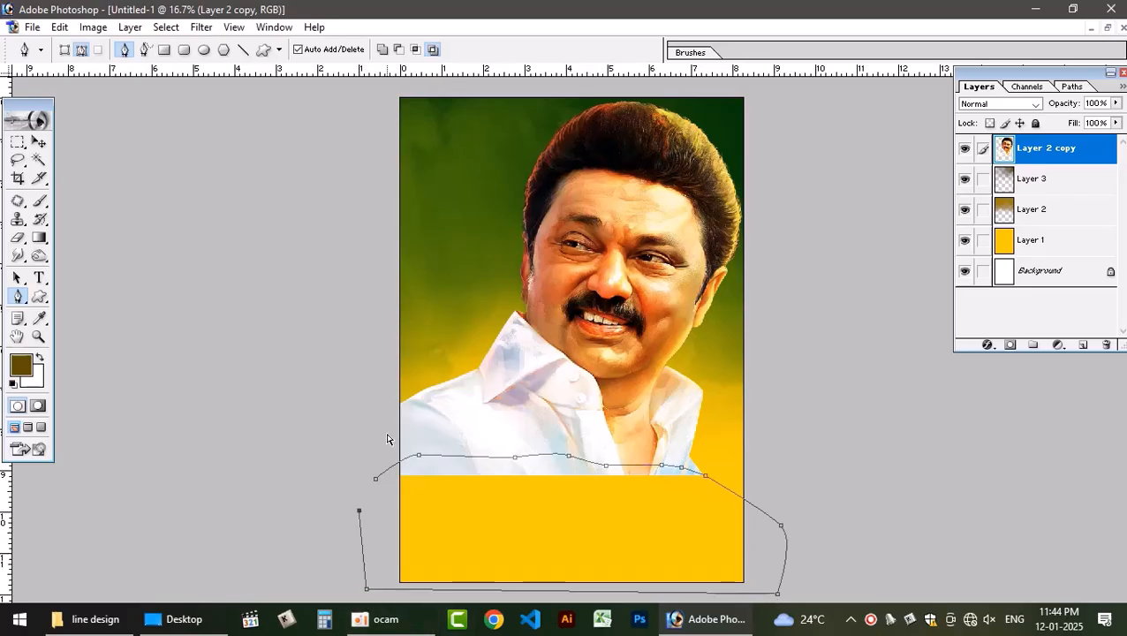
{"action": "key", "text": "ctrl+Return"}
{"action": "key", "text": "alt+BackSpace"}
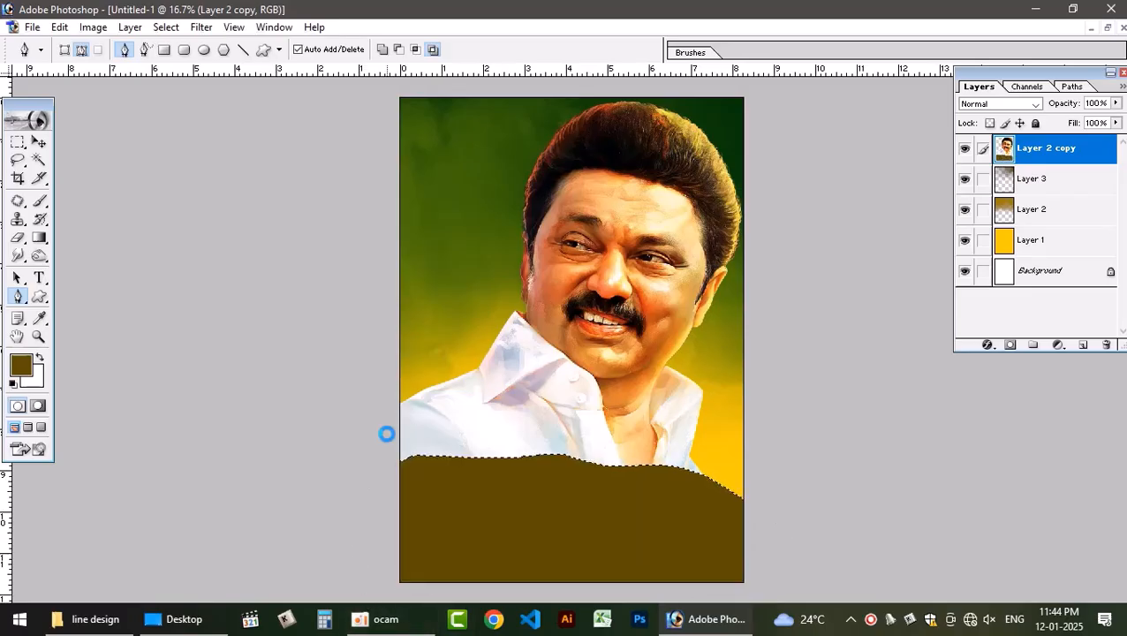
{"action": "key", "text": "ctrl+BackSpace"}
{"action": "key", "text": "ctrl+d"}
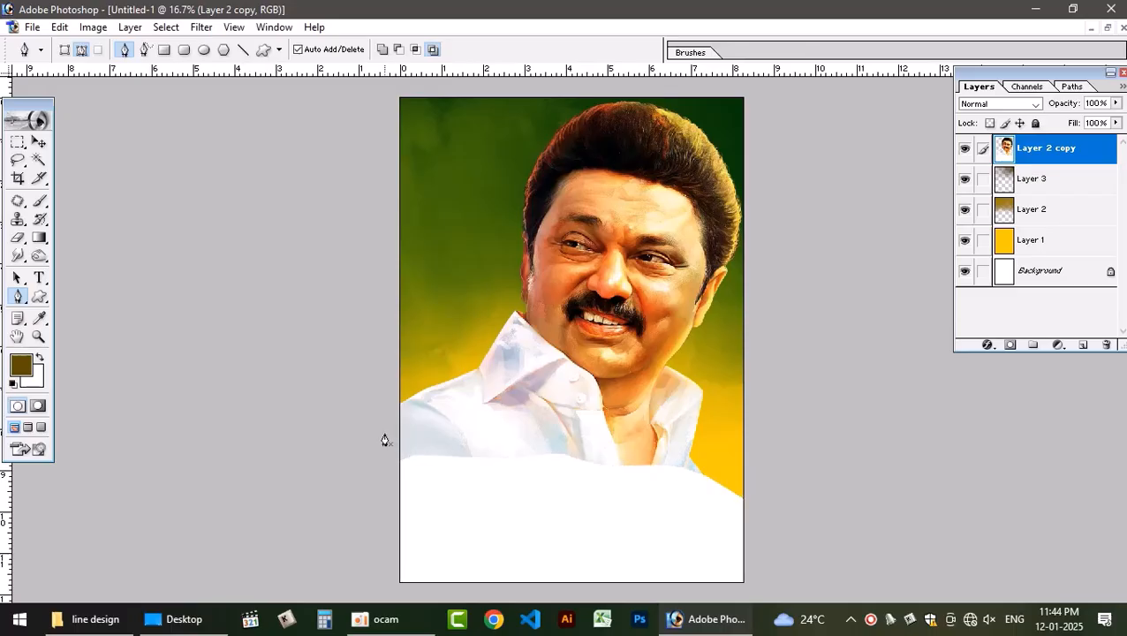
Activate the Smudge tool and reduce its grunge brush to 400 px for the portrait layer
{"action": "key", "text": "r"}
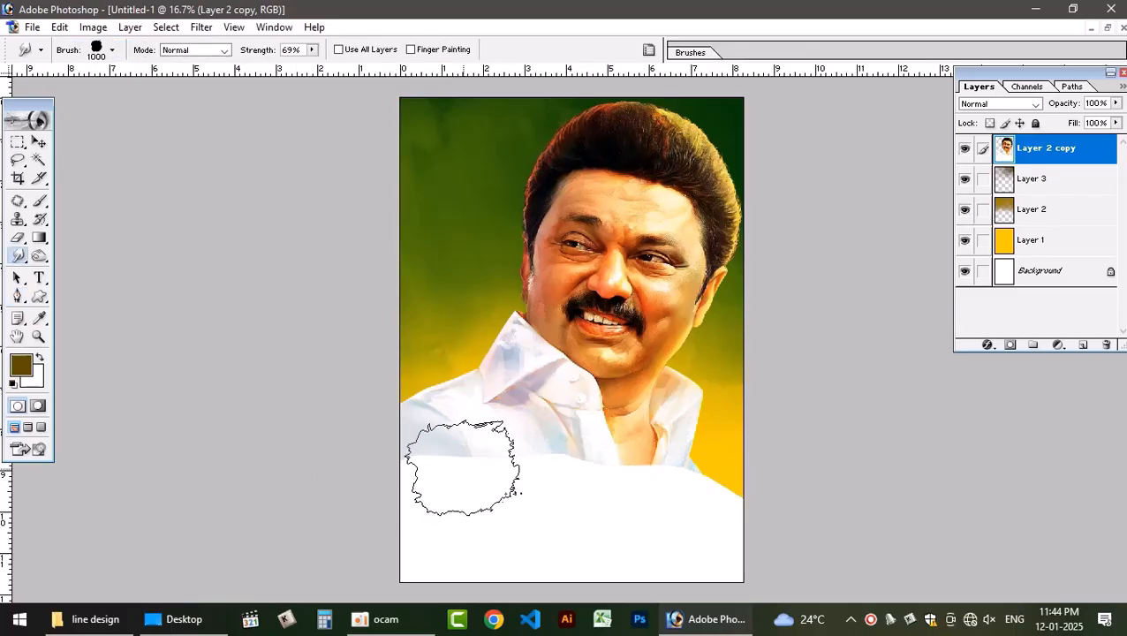
{"action": "key", "text": "bracketleft"}
{"action": "key", "text": "bracketleft"}
{"action": "key", "text": "bracketleft"}
{"action": "key", "text": "bracketleft"}
{"action": "key", "text": "bracketleft"}
{"action": "key", "text": "bracketleft"}
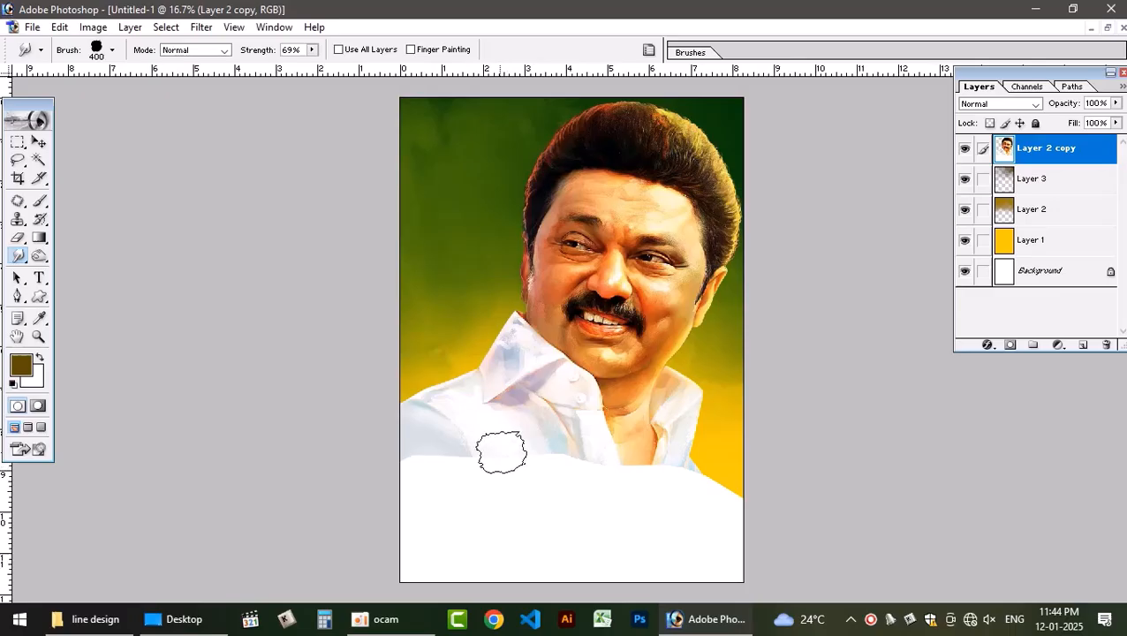
Smudge the shirt's lower part into the white fill and clear the white overspill beside the right-hand shoulder using a pen-path selection
{"action": "mouse_move", "coordinate": [501, 452]}
{"action": "left_mouse_down"}
{"action": "mouse_move", "coordinate": [498, 468]}
{"action": "mouse_move", "coordinate": [528, 485]}
{"action": "mouse_move", "coordinate": [549, 466]}
{"action": "mouse_move", "coordinate": [571, 492]}
{"action": "mouse_move", "coordinate": [570, 468]}
{"action": "mouse_move", "coordinate": [590, 513]}
{"action": "mouse_move", "coordinate": [453, 496]}
{"action": "mouse_move", "coordinate": [463, 492]}
{"action": "mouse_move", "coordinate": [430, 501]}
{"action": "mouse_move", "coordinate": [410, 468]}
{"action": "mouse_move", "coordinate": [481, 523]}
{"action": "mouse_move", "coordinate": [506, 507]}
{"action": "mouse_move", "coordinate": [490, 483]}
{"action": "mouse_move", "coordinate": [389, 487]}
{"action": "mouse_move", "coordinate": [410, 496]}
{"action": "mouse_move", "coordinate": [445, 540]}
{"action": "mouse_move", "coordinate": [410, 460]}
{"action": "mouse_move", "coordinate": [453, 555]}
{"action": "mouse_move", "coordinate": [439, 483]}
{"action": "mouse_move", "coordinate": [644, 515]}
{"action": "mouse_move", "coordinate": [605, 504]}
{"action": "mouse_move", "coordinate": [629, 538]}
{"action": "mouse_move", "coordinate": [584, 531]}
{"action": "mouse_move", "coordinate": [604, 516]}
{"action": "mouse_move", "coordinate": [539, 493]}
{"action": "mouse_move", "coordinate": [538, 463]}
{"action": "mouse_move", "coordinate": [472, 564]}
{"action": "mouse_move", "coordinate": [667, 486]}
{"action": "mouse_move", "coordinate": [627, 471]}
{"action": "mouse_move", "coordinate": [646, 468]}
{"action": "mouse_move", "coordinate": [667, 488]}
{"action": "mouse_move", "coordinate": [649, 514]}
{"action": "mouse_move", "coordinate": [692, 485]}
{"action": "mouse_move", "coordinate": [744, 528]}
{"action": "mouse_move", "coordinate": [713, 482]}
{"action": "mouse_move", "coordinate": [749, 543]}
{"action": "mouse_move", "coordinate": [696, 568]}
{"action": "mouse_move", "coordinate": [730, 584]}
{"action": "mouse_move", "coordinate": [608, 534]}
{"action": "left_mouse_up"}
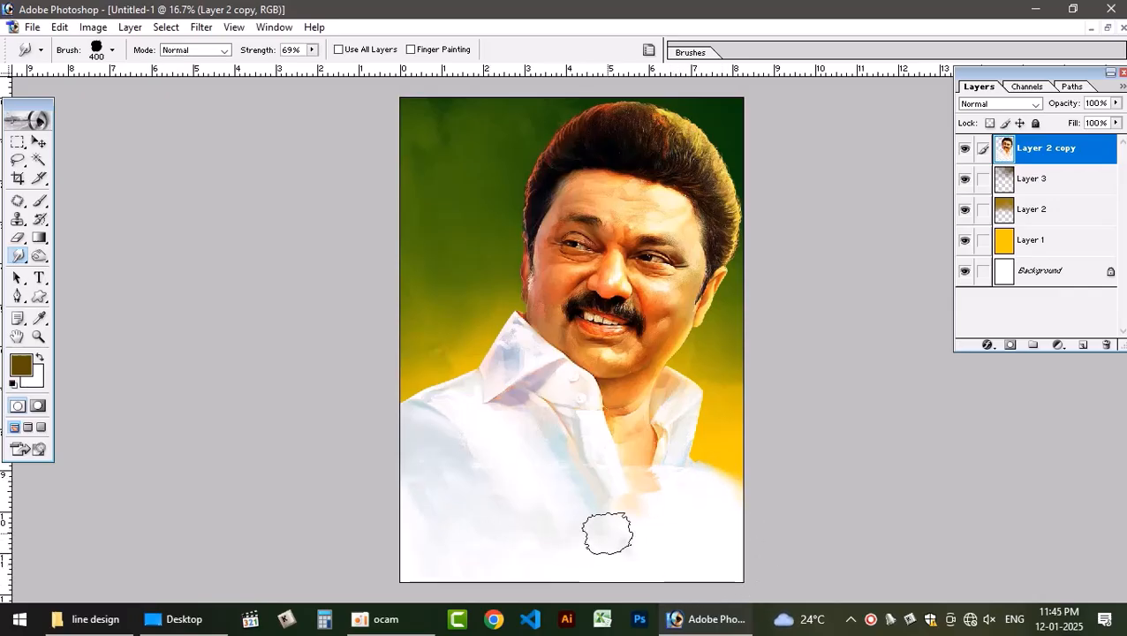
{"action": "key", "text": "p"}
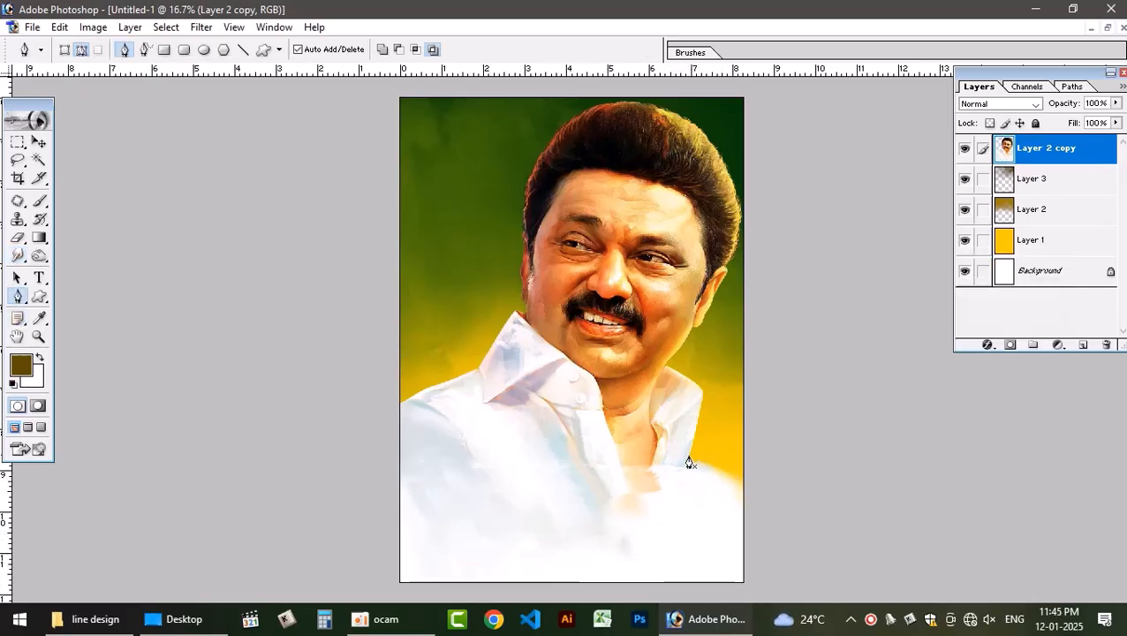
{"action": "left_click", "coordinate": [688, 457]}
{"action": "left_click_drag", "start_coordinate": [780, 533], "coordinate": [800, 565]}
{"action": "left_click", "coordinate": [809, 451]}
{"action": "left_click", "coordinate": [780, 430]}
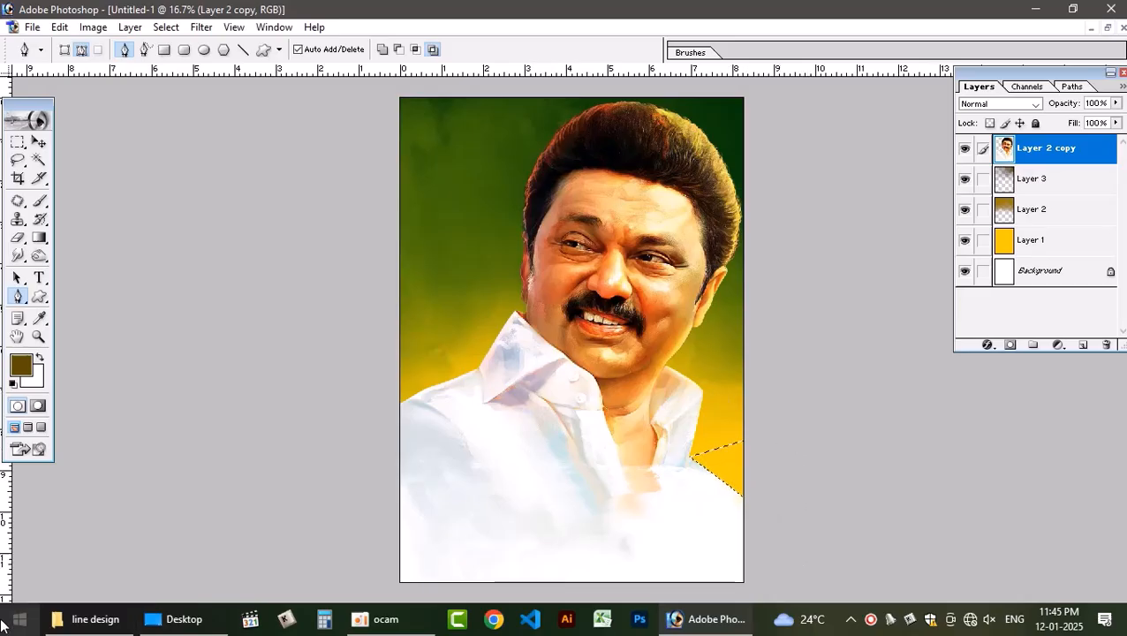
{"action": "key", "text": "v"}
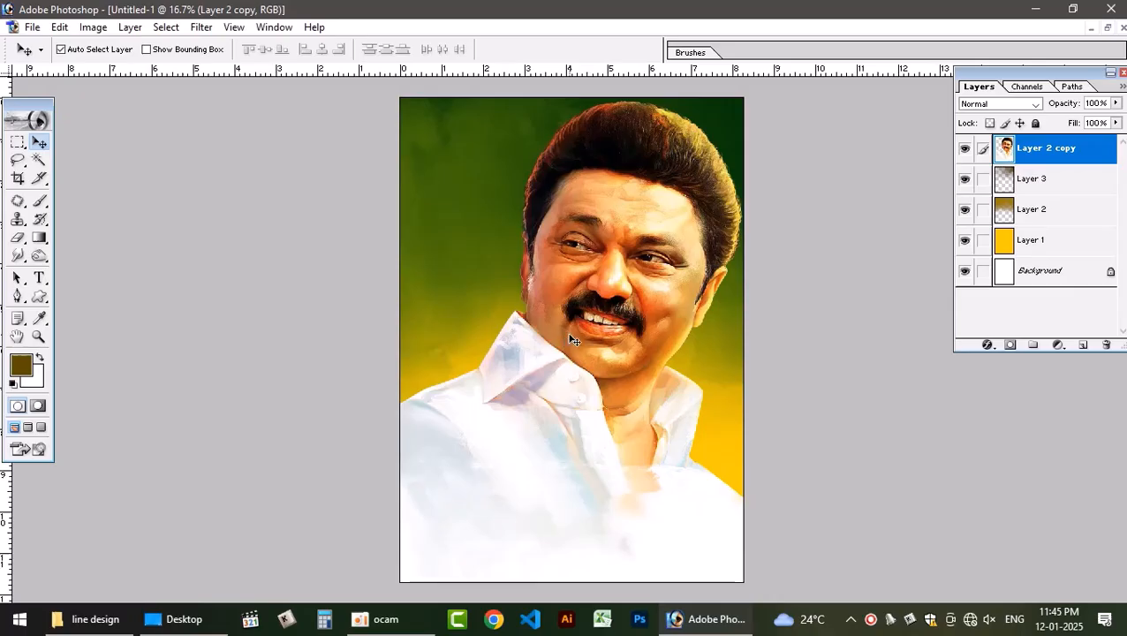
Scale the large portrait layer down to 96.3% in width and height, keeping it aligned with the page's lower edge
{"action": "key", "text": "b"}
{"action": "key", "text": "v"}
{"action": "key", "text": "ctrl+t"}
{"action": "left_click_drag", "start_coordinate": [749, 92], "coordinate": [735, 110]}
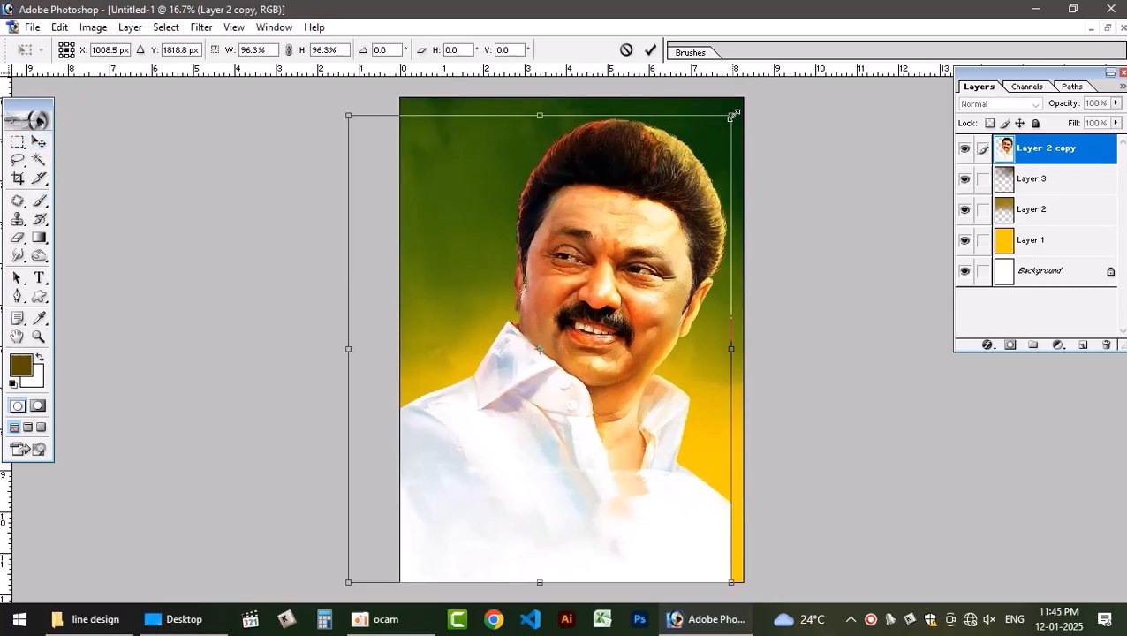
{"action": "key", "text": "Return"}
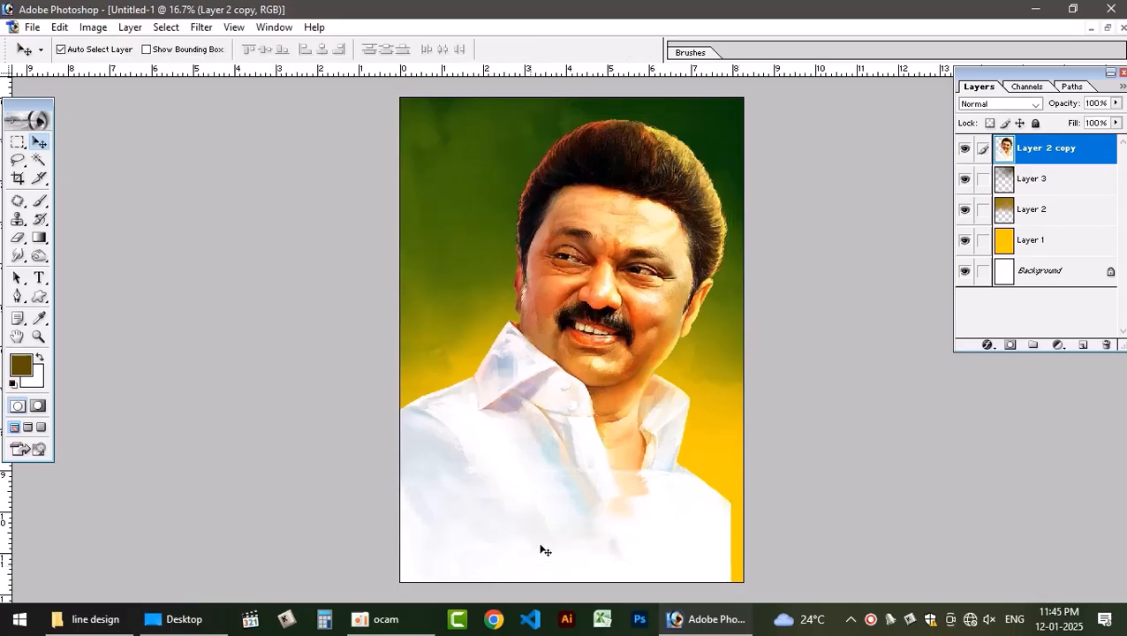
Copy the small portrait with the microphone from 15 x10 dmk.psd into the lower left of Untitled-1, and maximize that document
{"action": "left_click", "coordinate": [1108, 29]}
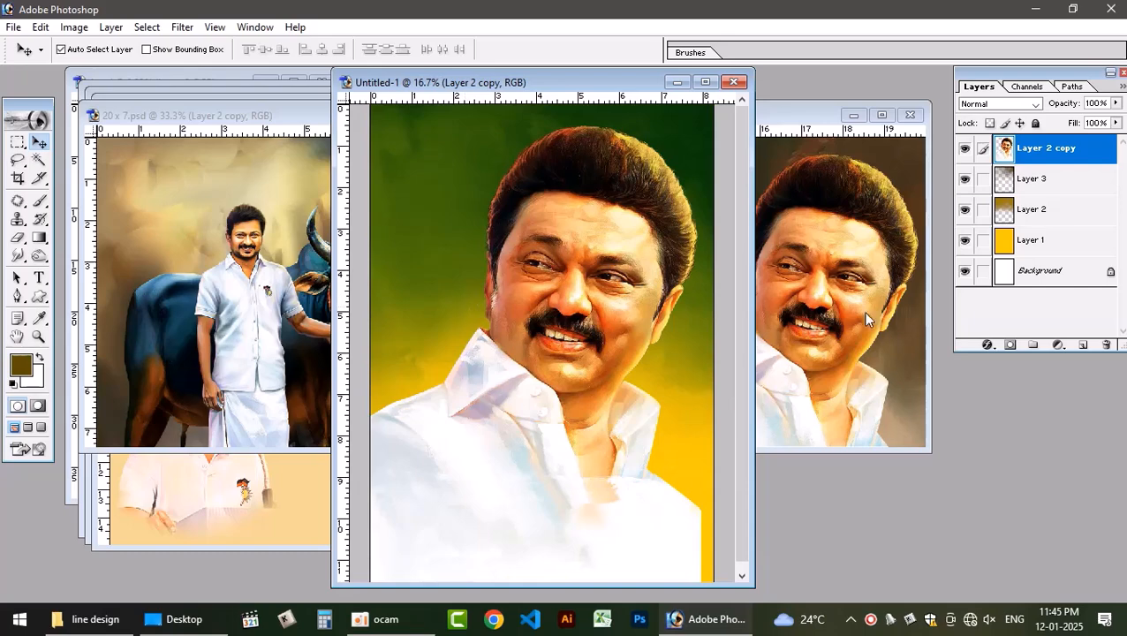
{"action": "left_click", "coordinate": [256, 116]}
{"action": "left_click_drag", "start_coordinate": [256, 115], "coordinate": [535, 411]}
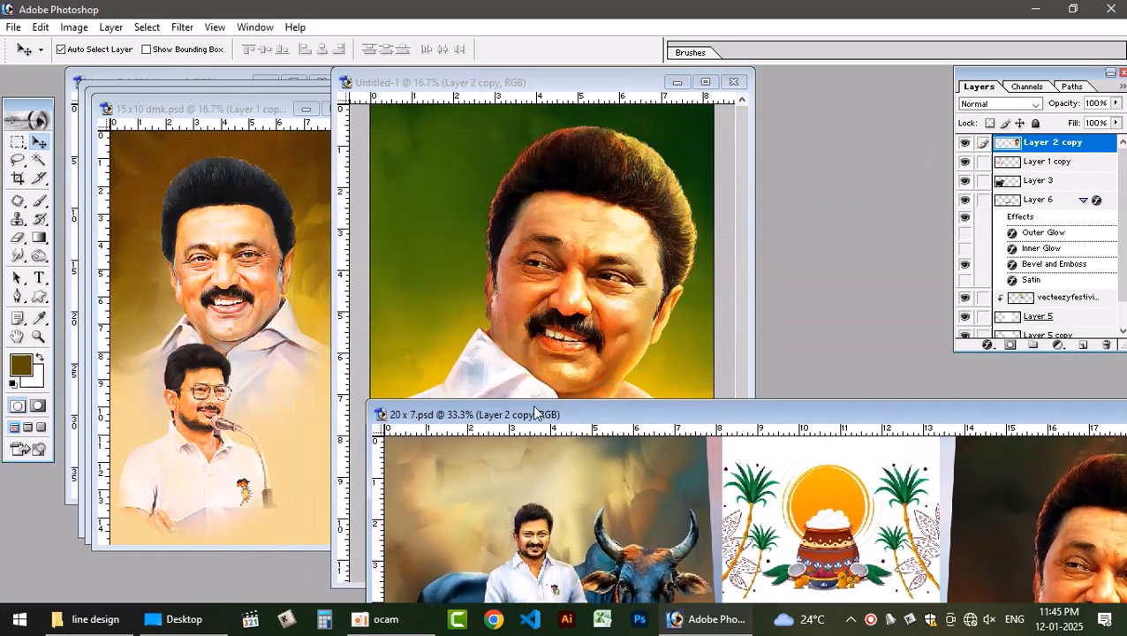
{"action": "left_click", "coordinate": [196, 439]}
{"action": "left_click_drag", "start_coordinate": [196, 439], "coordinate": [477, 485]}
{"action": "left_click", "coordinate": [705, 81]}
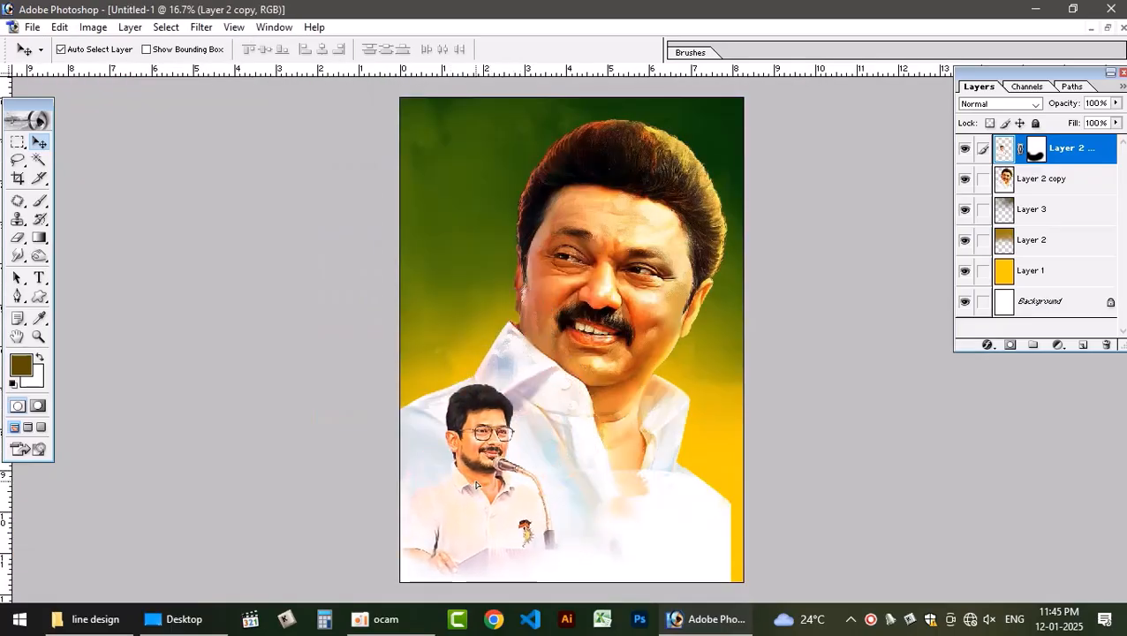
On the large portrait layer, outline the gap at the page's lower right corner with a pen path, fill it with white and deselect
{"action": "left_click", "coordinate": [700, 527]}
{"action": "key", "text": "p"}
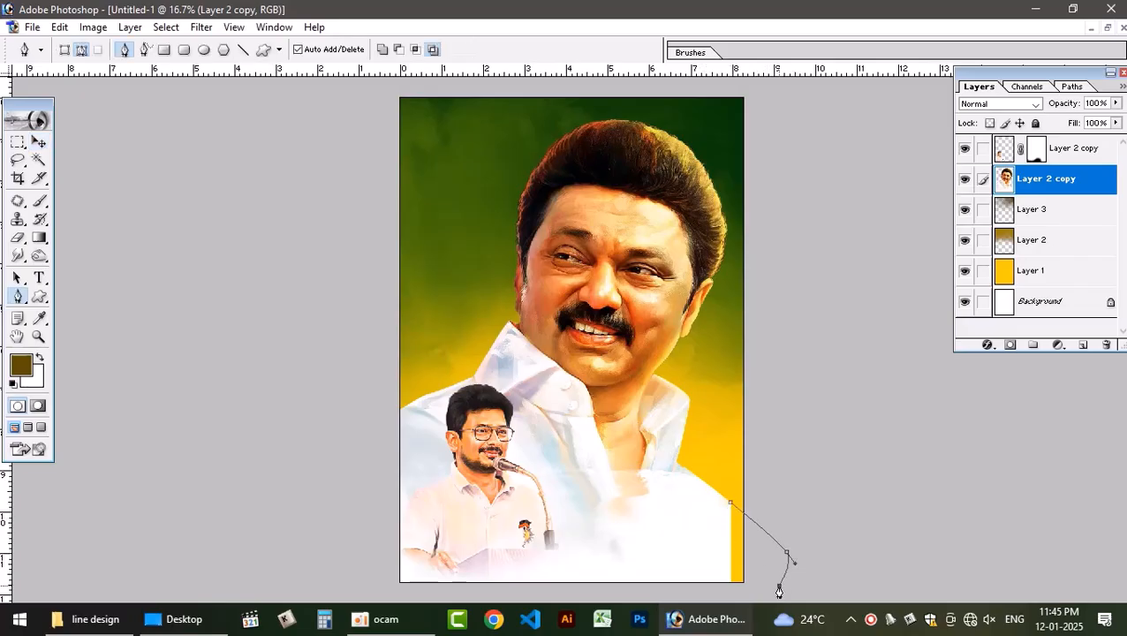
{"action": "left_click_drag", "start_coordinate": [700, 589], "coordinate": [710, 549]}
{"action": "left_click", "coordinate": [727, 502]}
{"action": "key", "text": "ctrl+Return"}
{"action": "key", "text": "alt+BackSpace"}
{"action": "key", "text": "ctrl+z"}
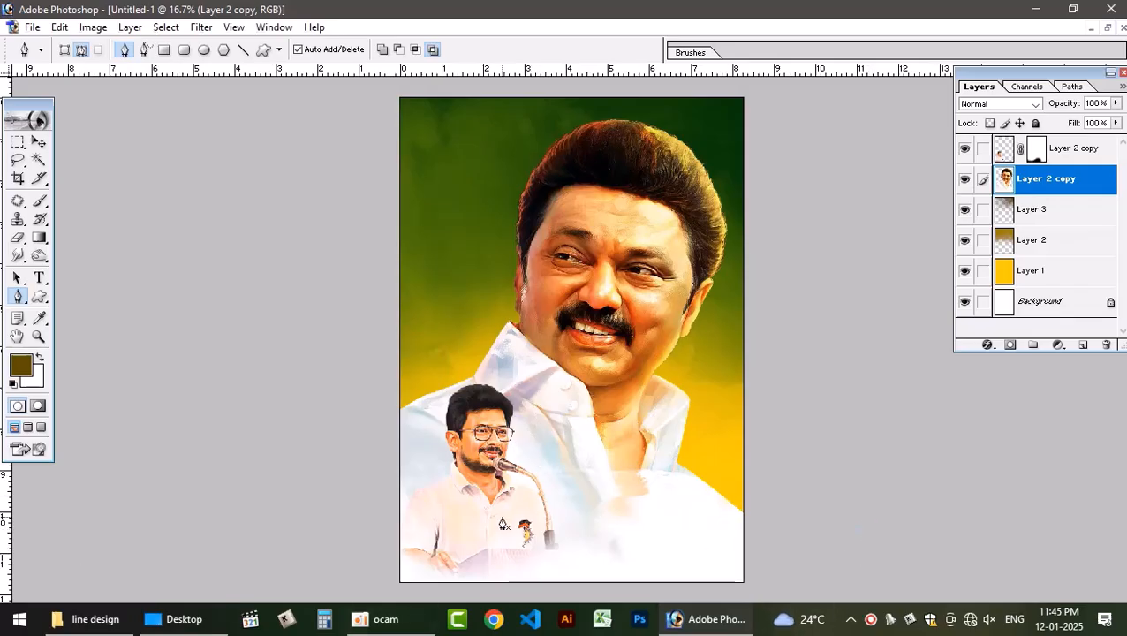
Save the document as psd in Photoshop format in the pongal psd folder, and close it
{"action": "key", "text": "v"}
{"action": "mouse_move", "coordinate": [476, 501]}
{"action": "left_mouse_down"}
{"action": "mouse_move", "coordinate": [449, 257]}
{"action": "mouse_move", "coordinate": [437, 431]}
{"action": "mouse_move", "coordinate": [475, 497]}
{"action": "left_mouse_up"}
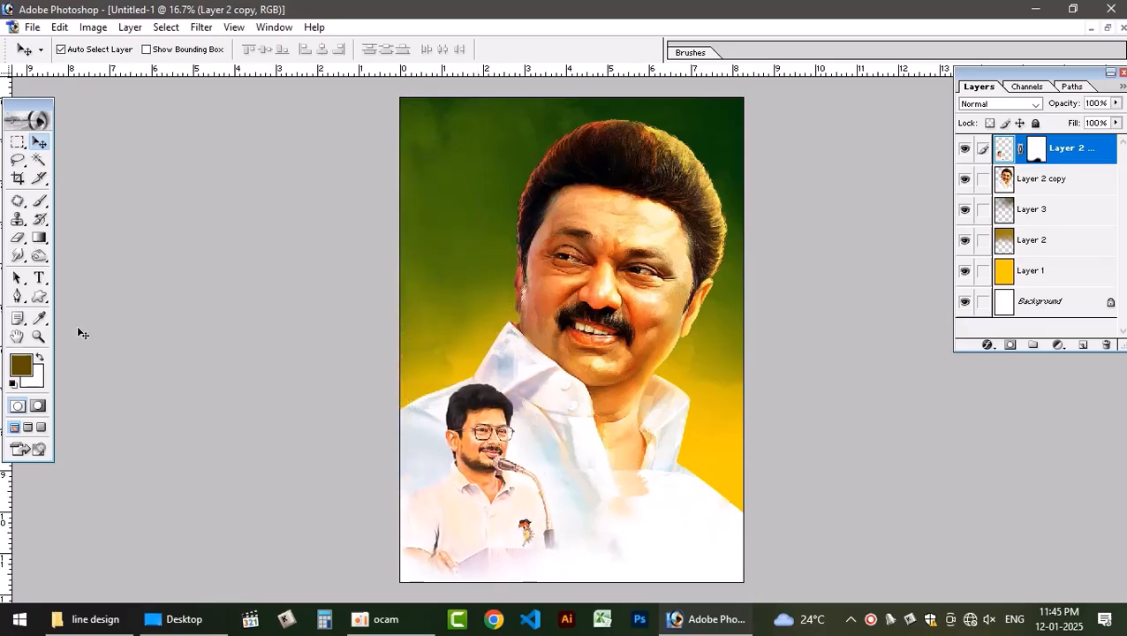
{"action": "left_click", "coordinate": [583, 501]}
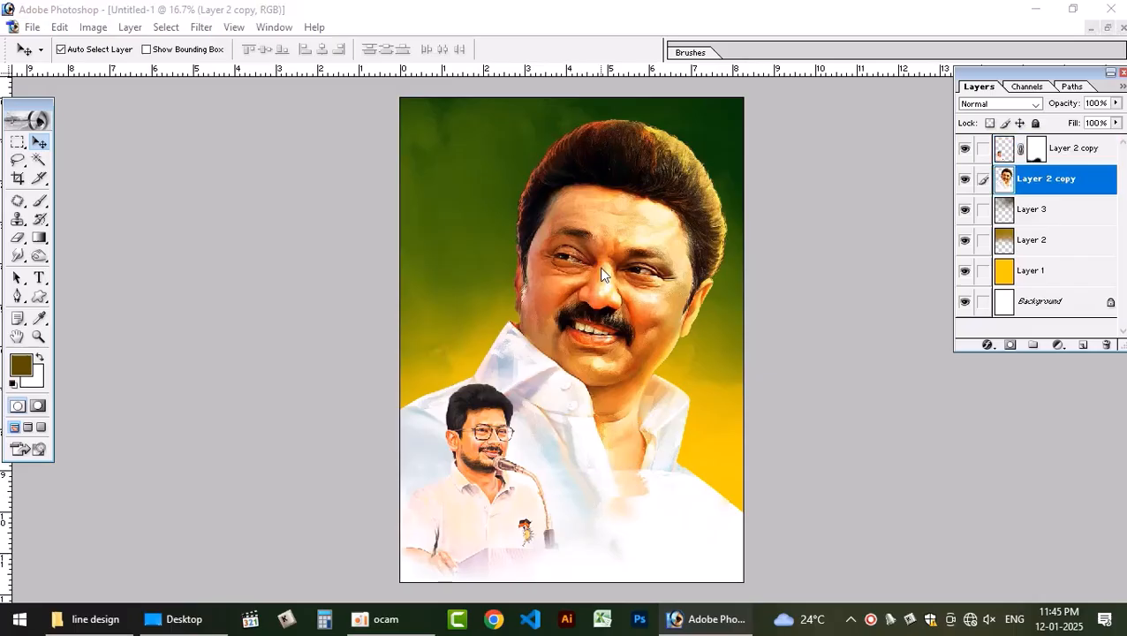
{"action": "key", "text": "ctrl+s"}
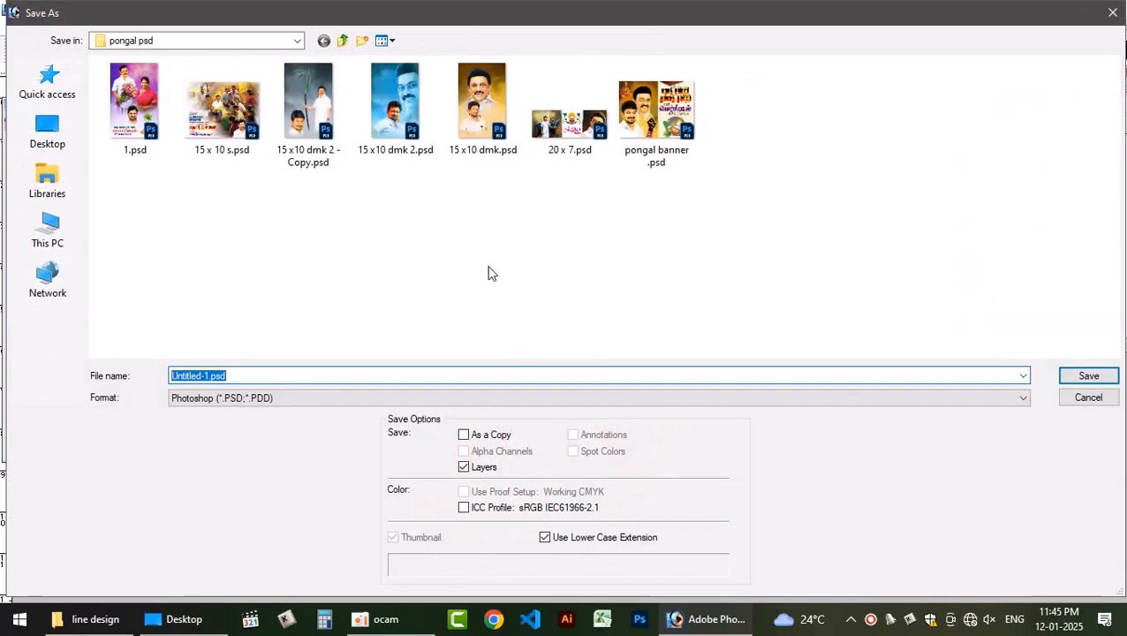
{"action": "type", "text": "psd"}
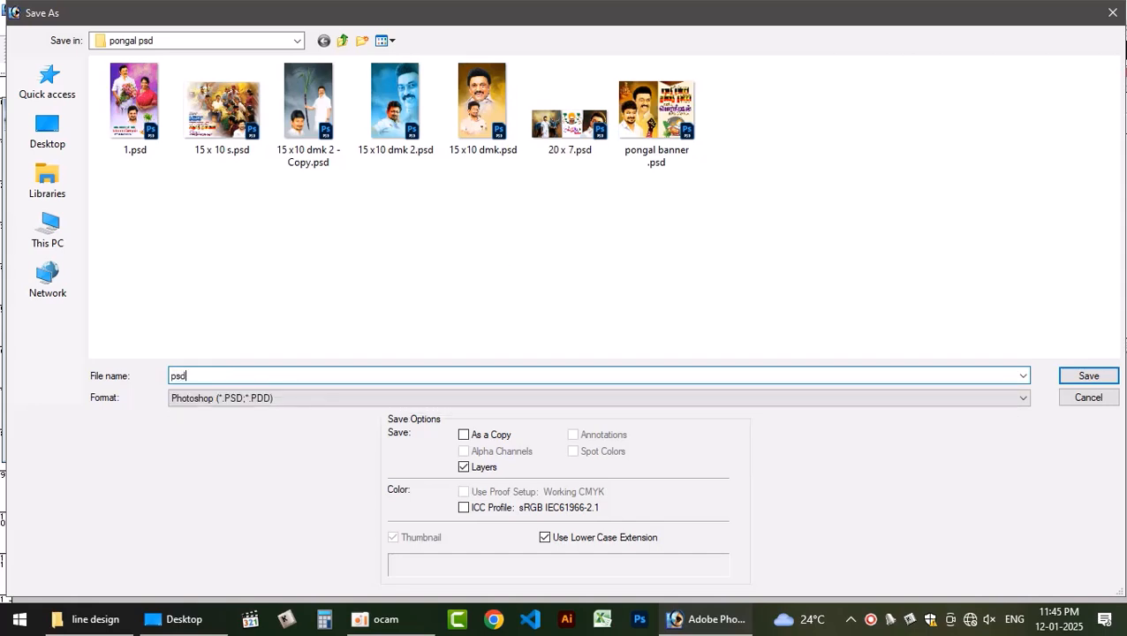
{"action": "key", "text": "Return"}
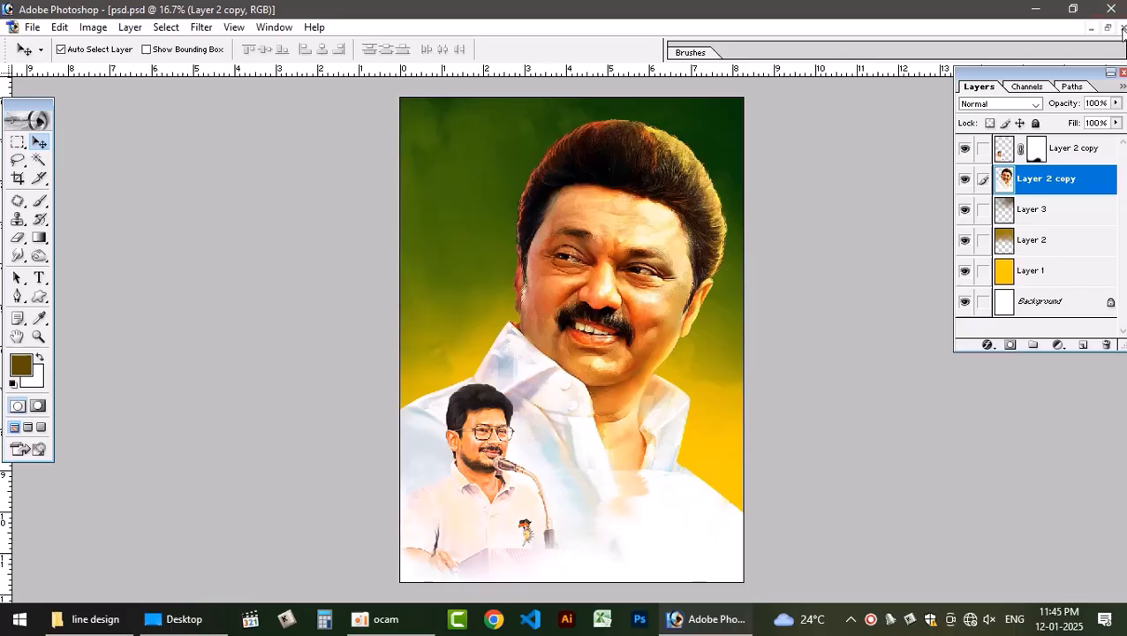
{"action": "left_click", "coordinate": [1123, 30]}
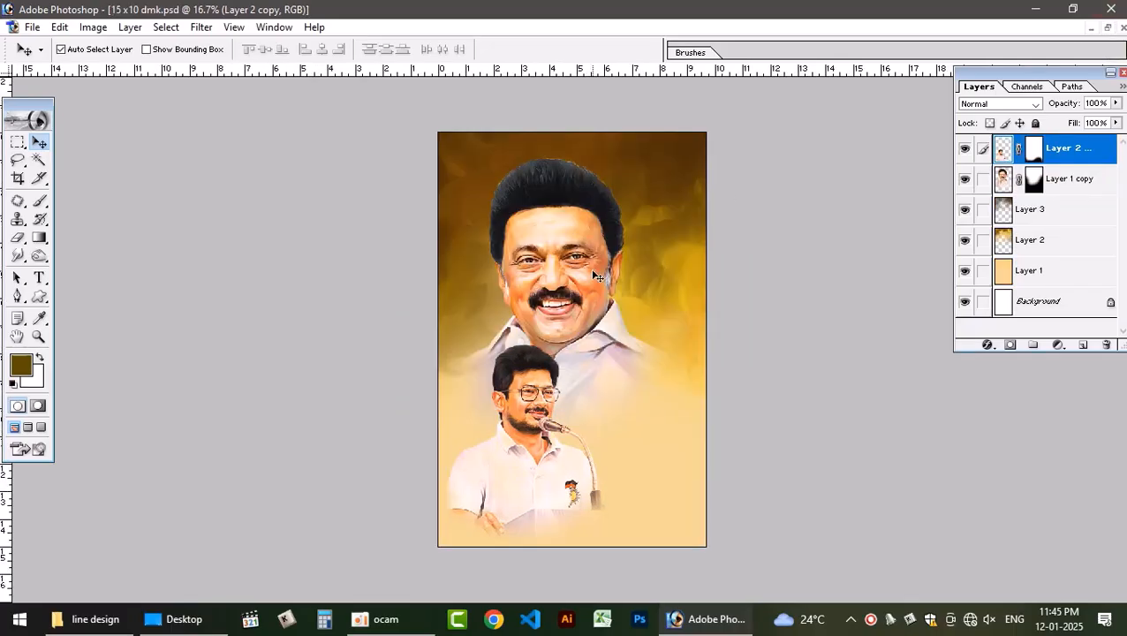
Examine the large portrait in 15 x10 dmk.psd up close, from the collar and mouth up to the hair
{"action": "left_click", "coordinate": [574, 276]}
{"action": "scroll", "coordinate": [574, 277], "scroll_direction": "up", "scroll_amount": 2}
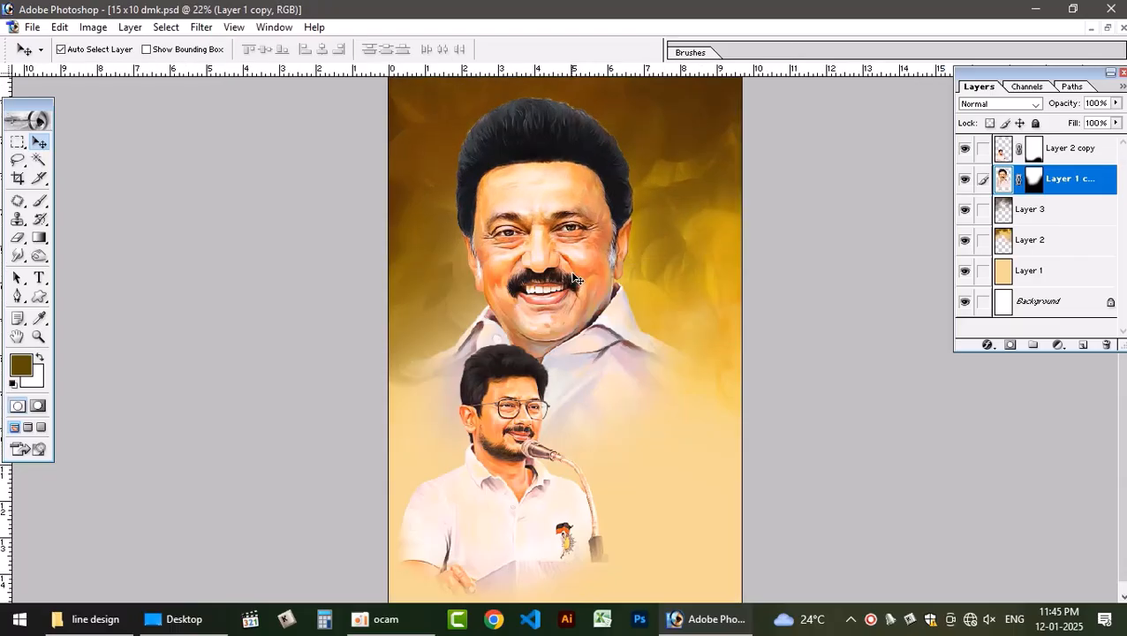
{"action": "scroll", "coordinate": [569, 271], "scroll_direction": "up", "scroll_amount": 3}
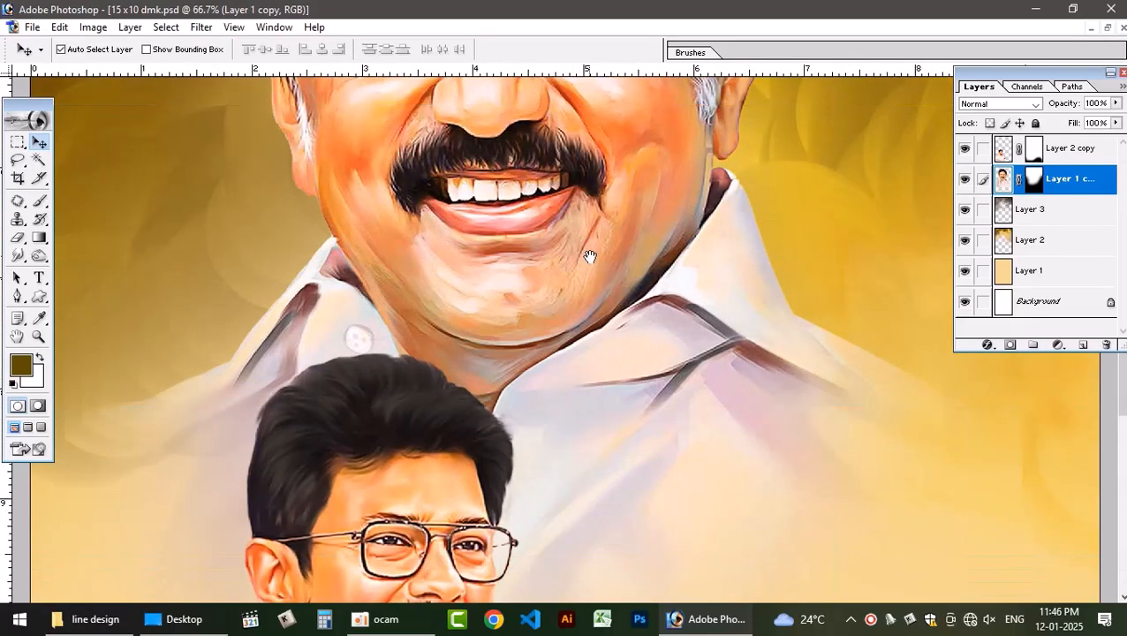
{"action": "left_click_drag", "start_coordinate": [578, 256], "coordinate": [550, 406]}
{"action": "scroll", "coordinate": [550, 405], "scroll_direction": "up", "scroll_amount": 5}
{"action": "scroll", "coordinate": [575, 418], "scroll_direction": "down", "scroll_amount": 1}
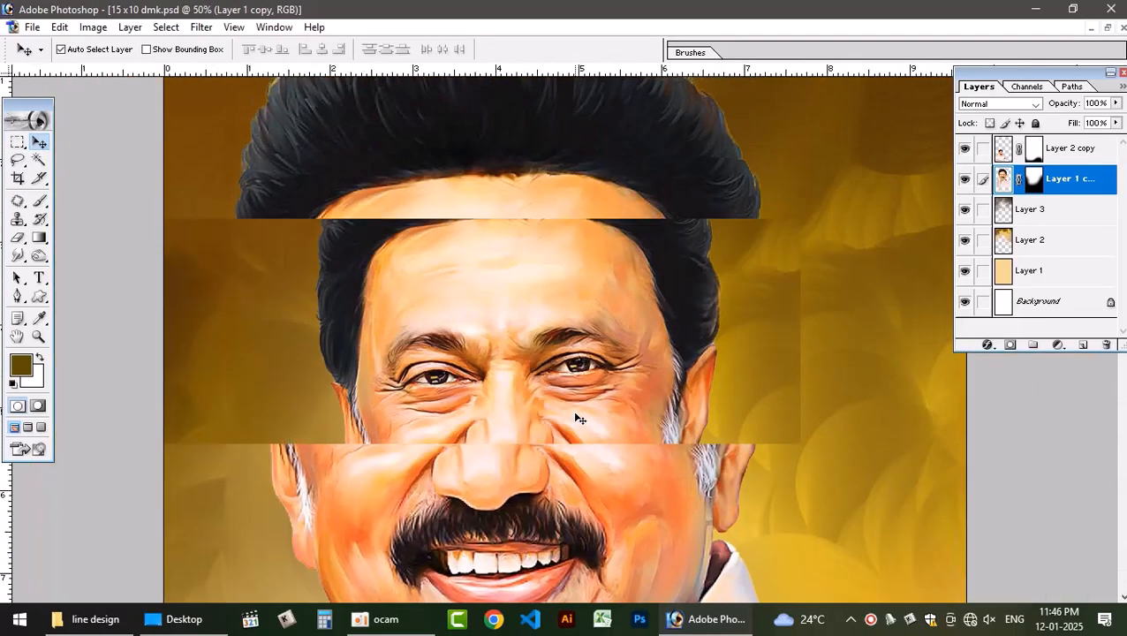
{"action": "scroll", "coordinate": [557, 416], "scroll_direction": "down", "scroll_amount": 1}
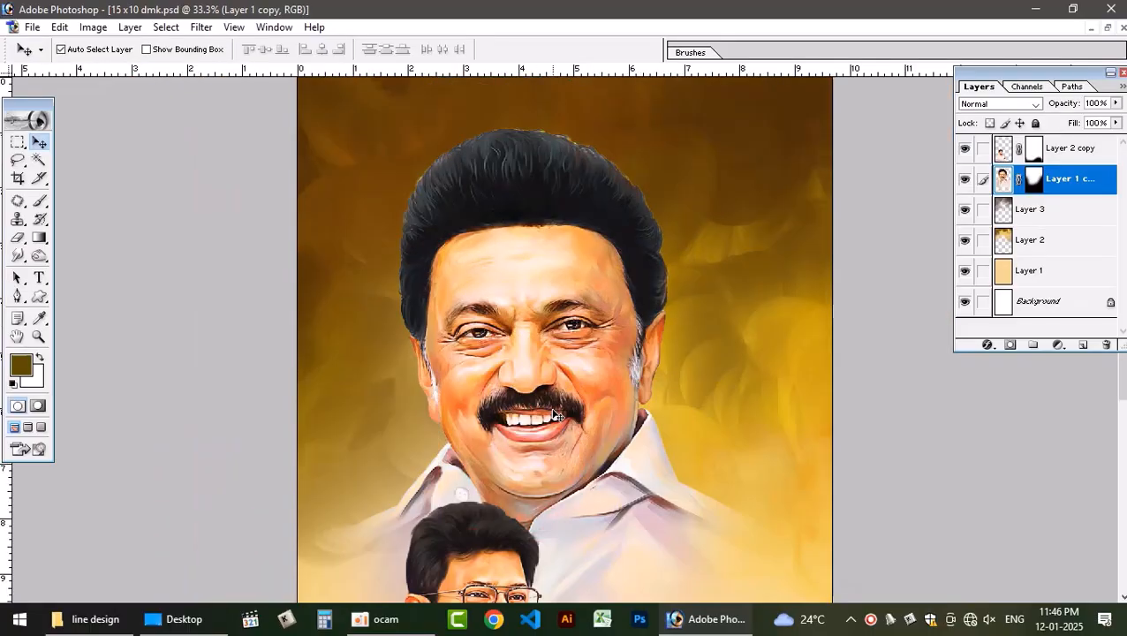
{"action": "scroll", "coordinate": [557, 416], "scroll_direction": "down", "scroll_amount": 1}
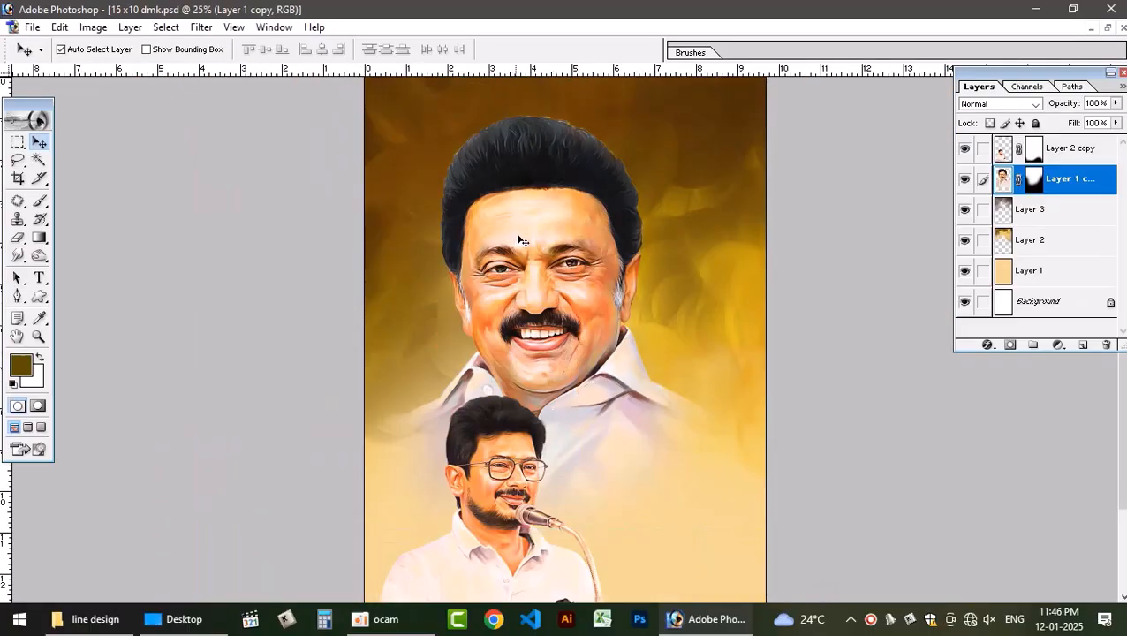
Try other positions for the large portrait, Layer 3 and the small portrait, and restore their original placement
{"action": "left_click_drag", "start_coordinate": [563, 316], "coordinate": [493, 396]}
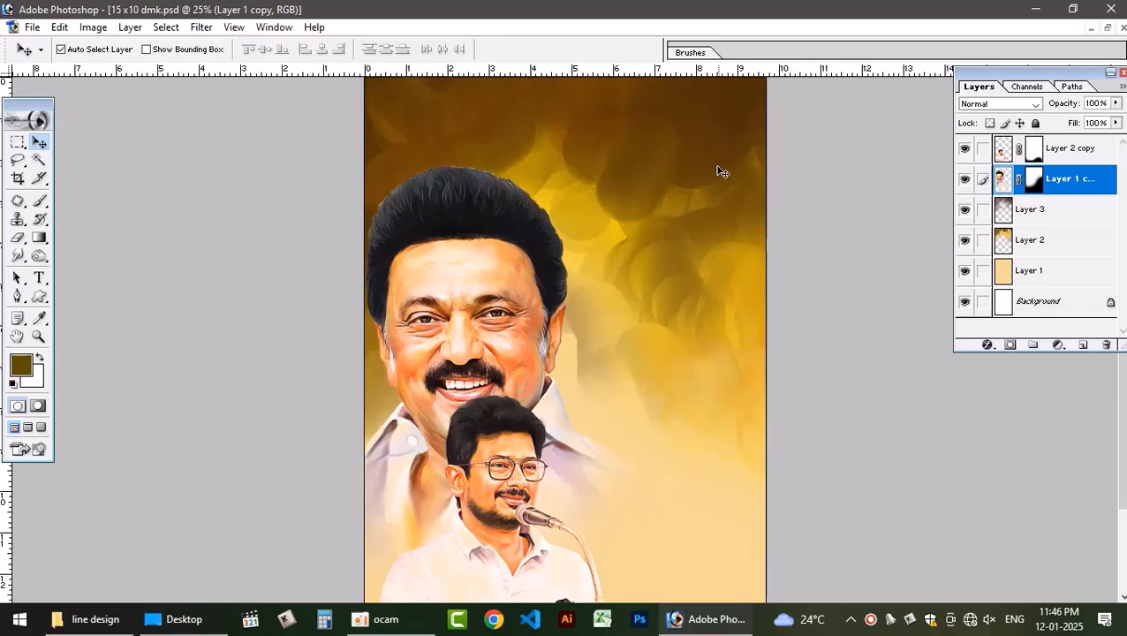
{"action": "left_click_drag", "start_coordinate": [686, 165], "coordinate": [667, 189]}
{"action": "key", "text": "ctrl+z"}
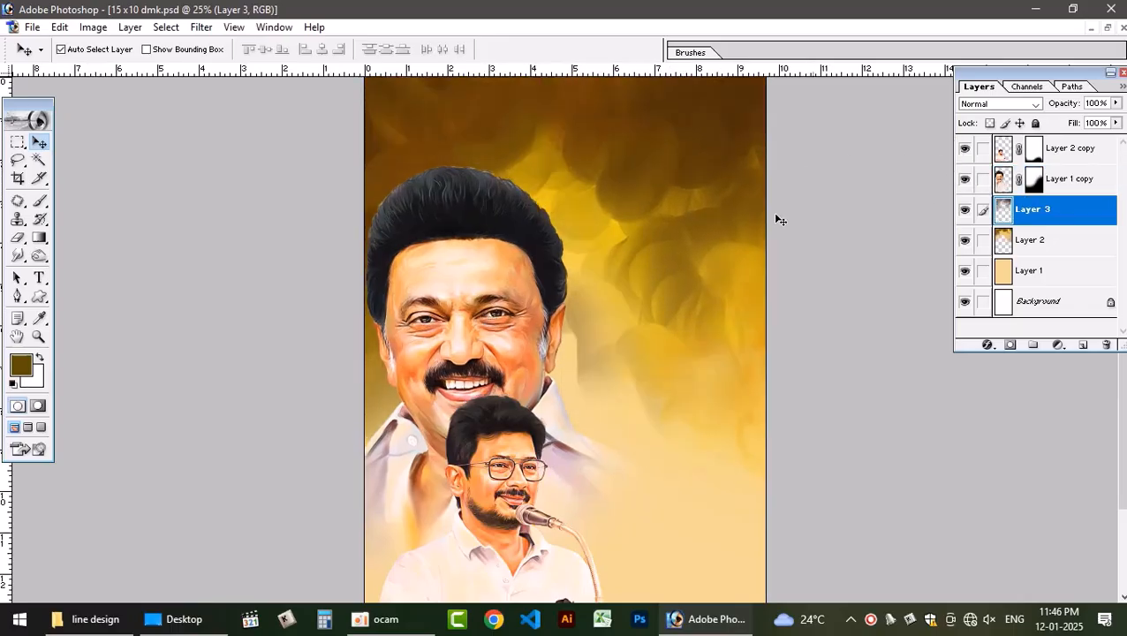
{"action": "left_click_drag", "start_coordinate": [533, 232], "coordinate": [549, 171]}
{"action": "scroll", "coordinate": [548, 365], "scroll_direction": "down", "scroll_amount": 3}
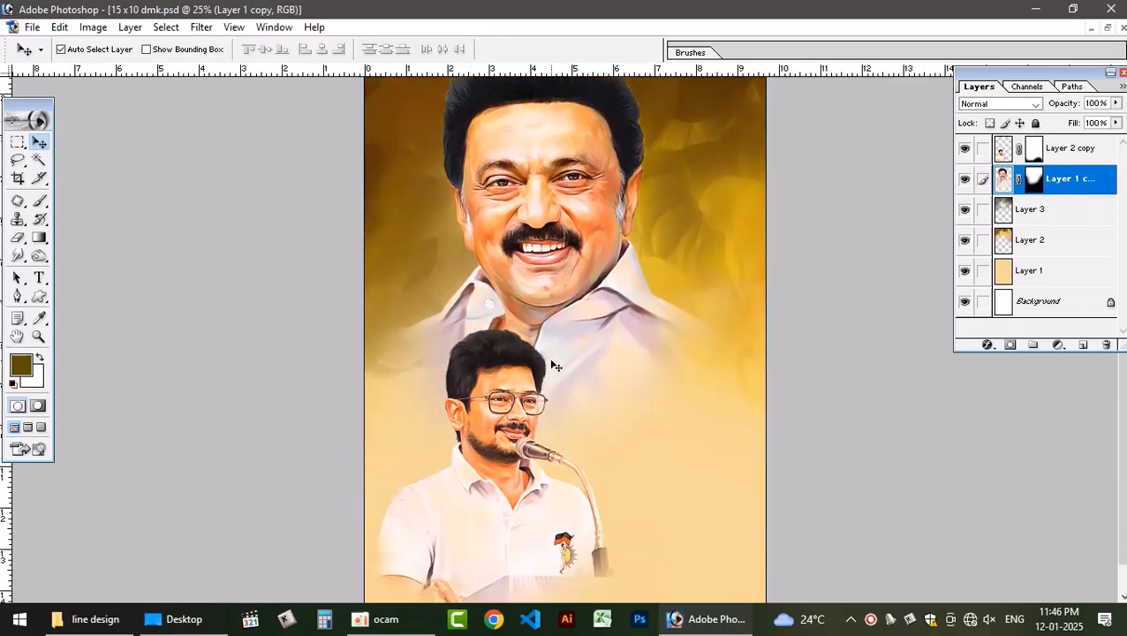
{"action": "left_click_drag", "start_coordinate": [488, 388], "coordinate": [522, 336]}
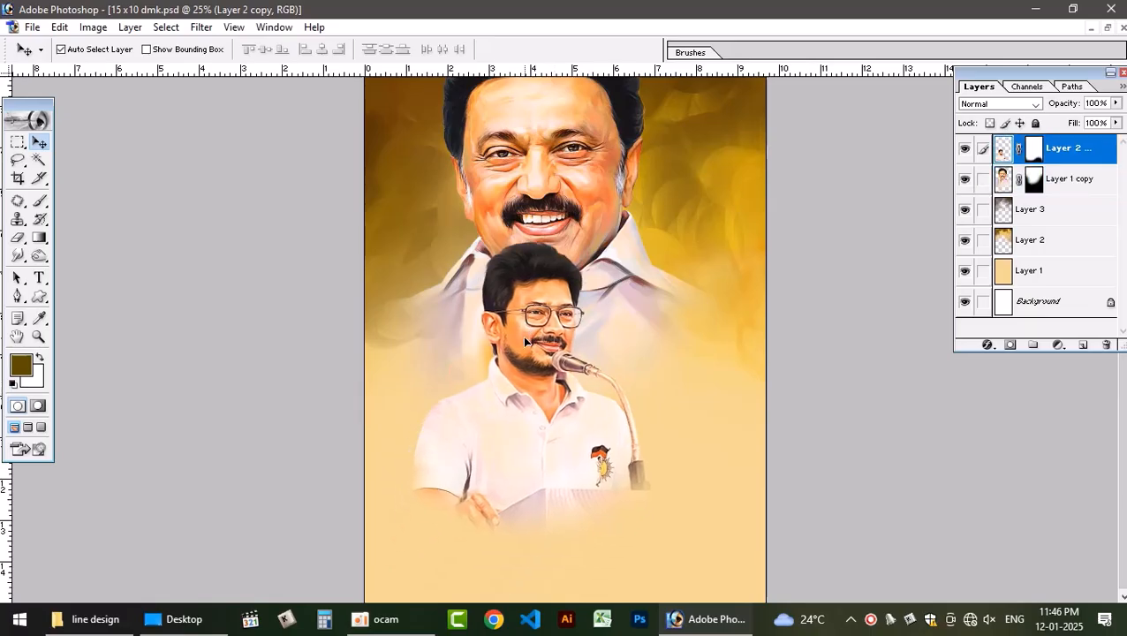
{"action": "key", "text": "ctrl+z"}
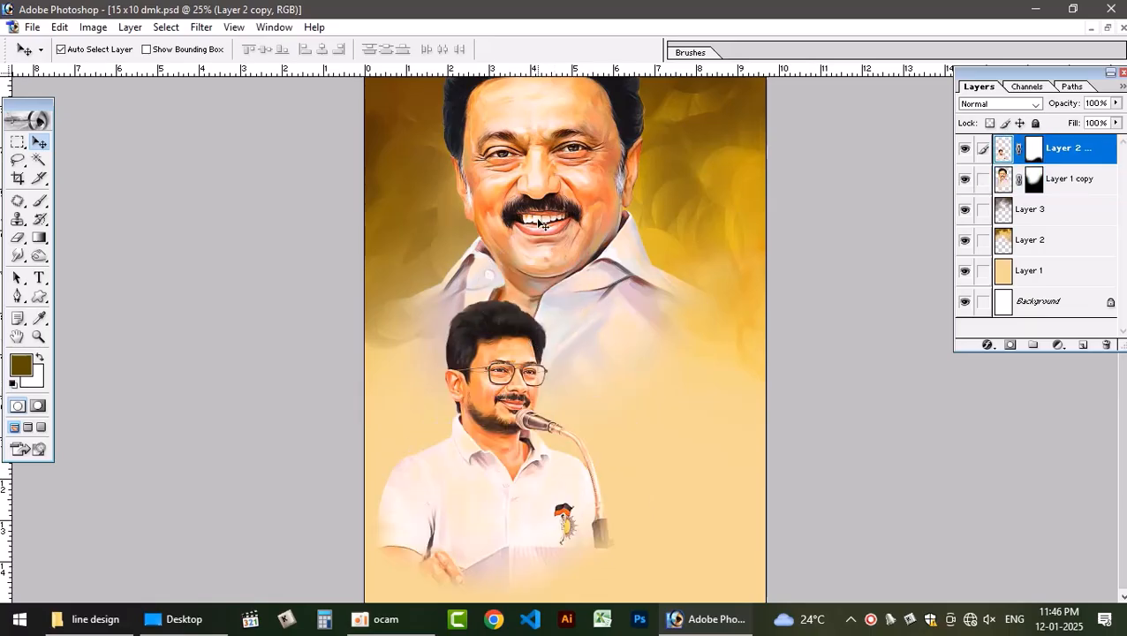
Inspect the painted detail of both portraits, from the large face down to the small portrait's shirt and faded lower edge
{"action": "scroll", "coordinate": [544, 225], "scroll_direction": "up", "scroll_amount": 2}
{"action": "key", "text": "ctrl+plus"}
{"action": "key", "text": "ctrl+plus"}
{"action": "key", "text": "ctrl+plus"}
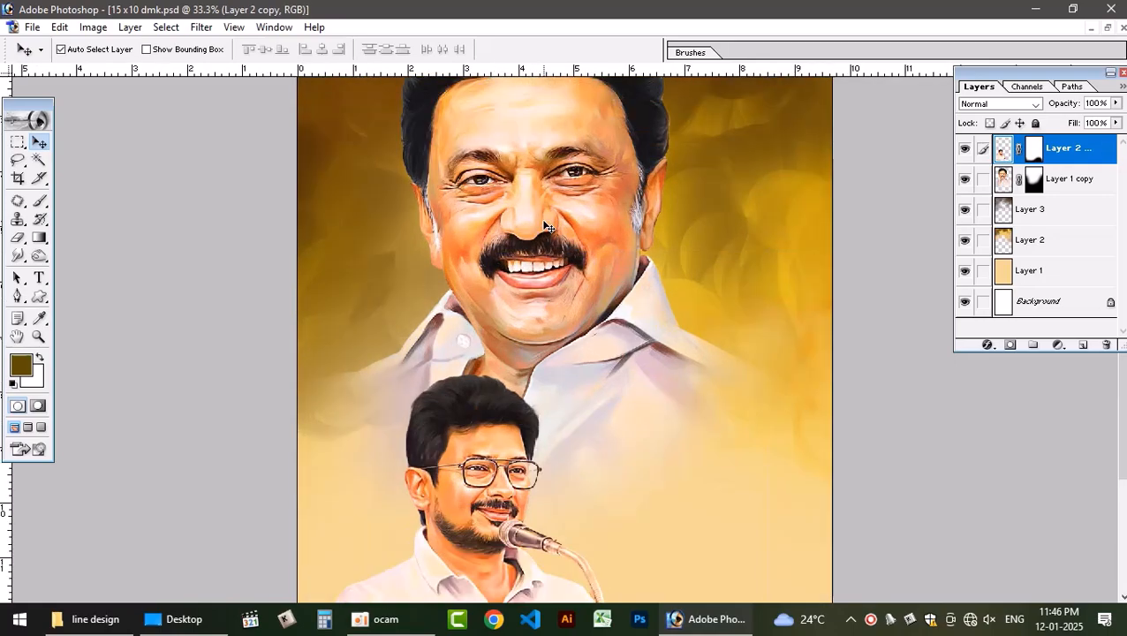
{"action": "left_click_drag", "start_coordinate": [576, 219], "coordinate": [559, 444]}
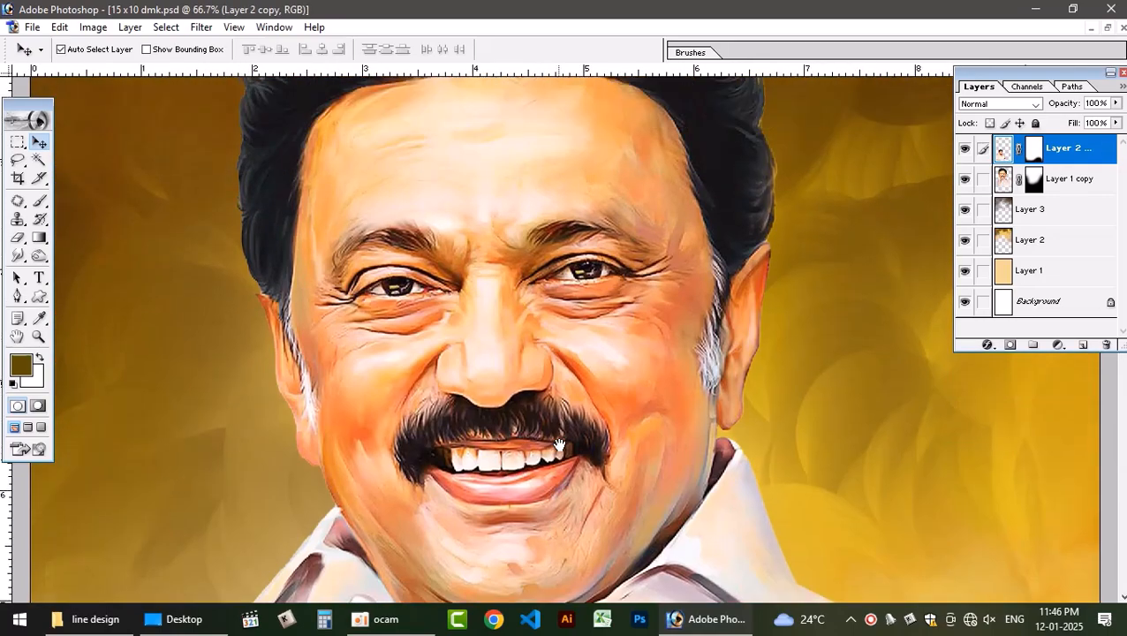
{"action": "scroll", "coordinate": [575, 385], "scroll_direction": "down", "scroll_amount": 12}
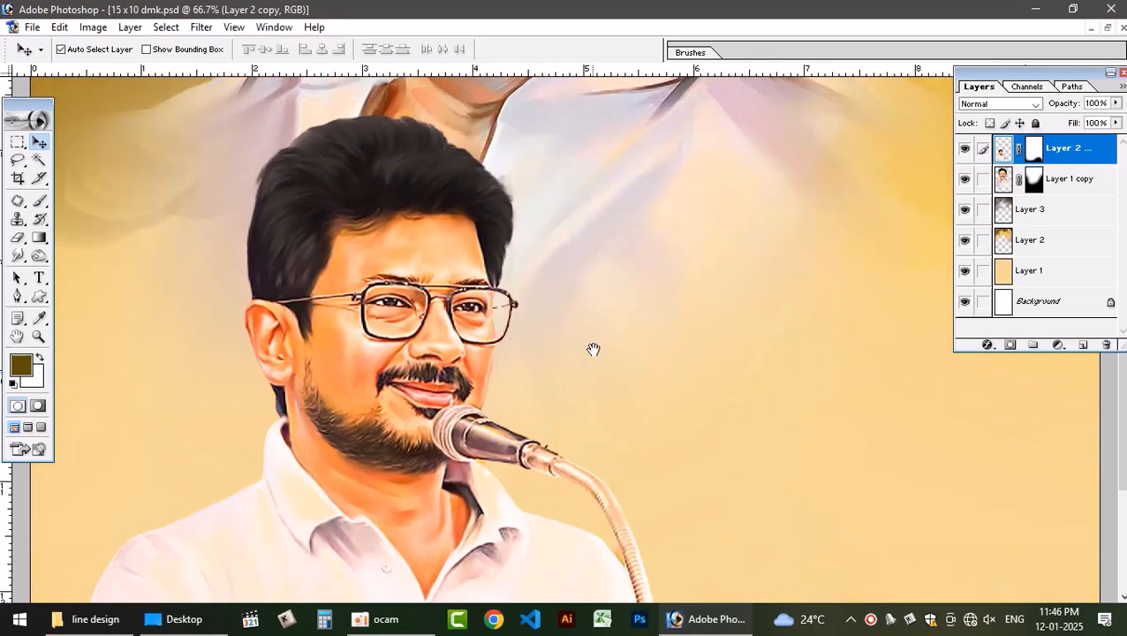
{"action": "scroll", "coordinate": [601, 263], "scroll_direction": "down", "scroll_amount": 3}
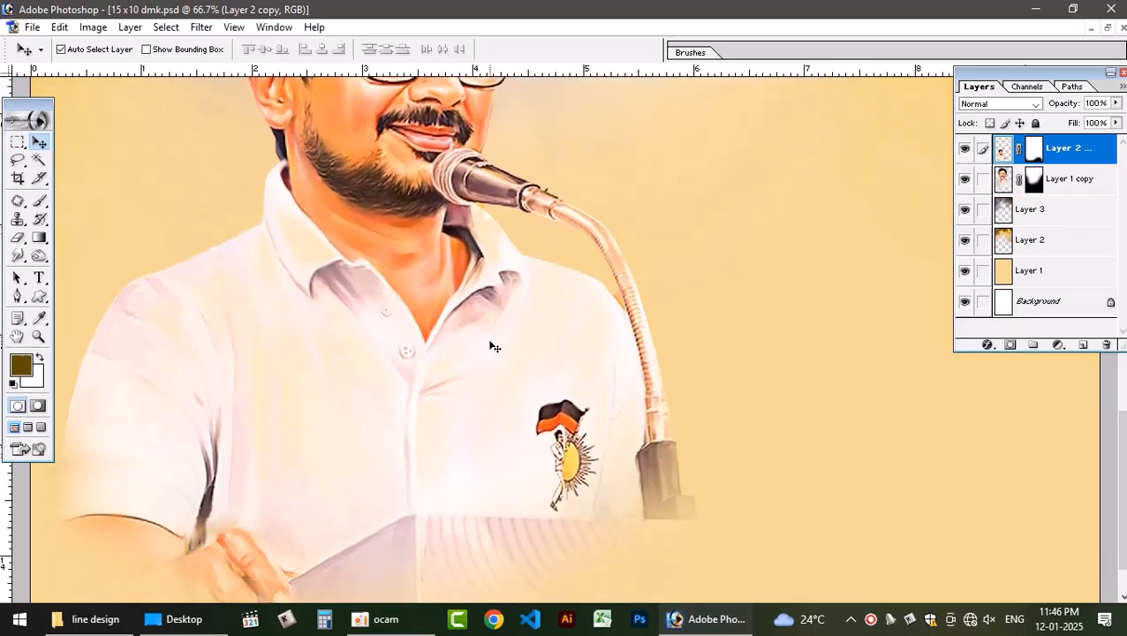
{"action": "key", "text": "ctrl+0"}
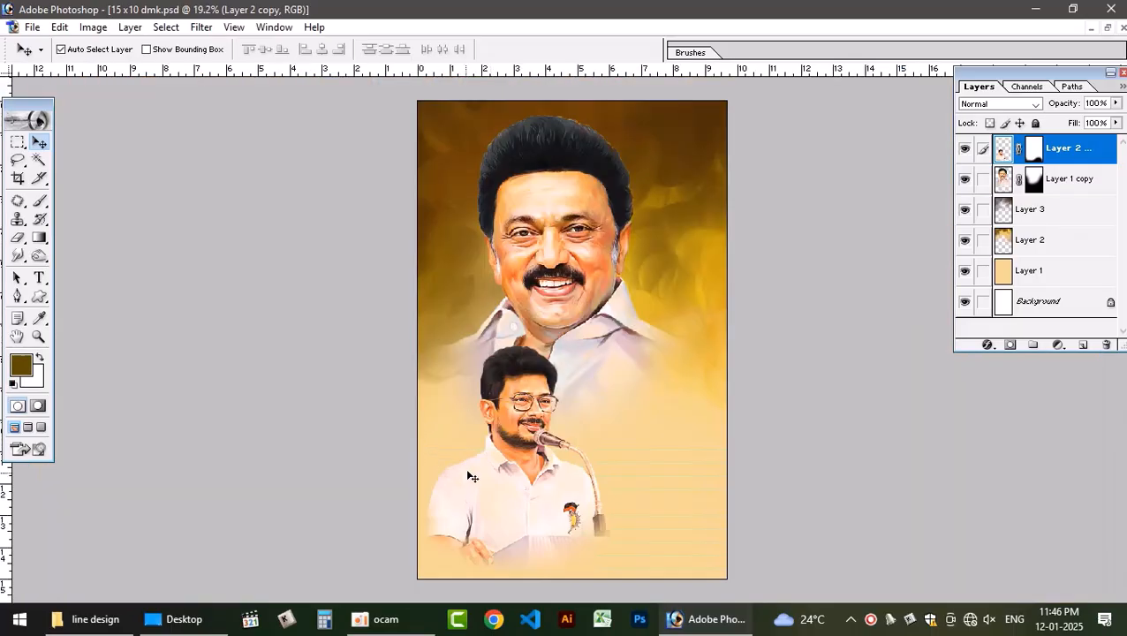
Shift the small portrait slightly down and left, and the large portrait slightly down on the page
{"action": "mouse_move", "coordinate": [470, 475]}
{"action": "left_mouse_down"}
{"action": "mouse_move", "coordinate": [532, 413]}
{"action": "mouse_move", "coordinate": [477, 488]}
{"action": "left_mouse_up"}
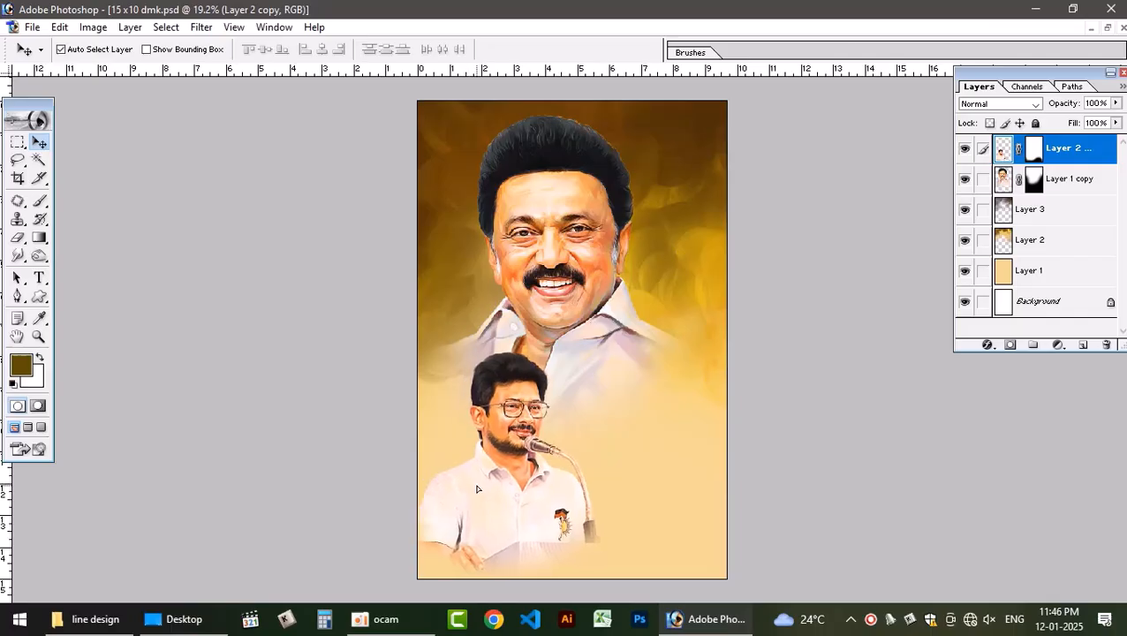
{"action": "left_click", "coordinate": [550, 232]}
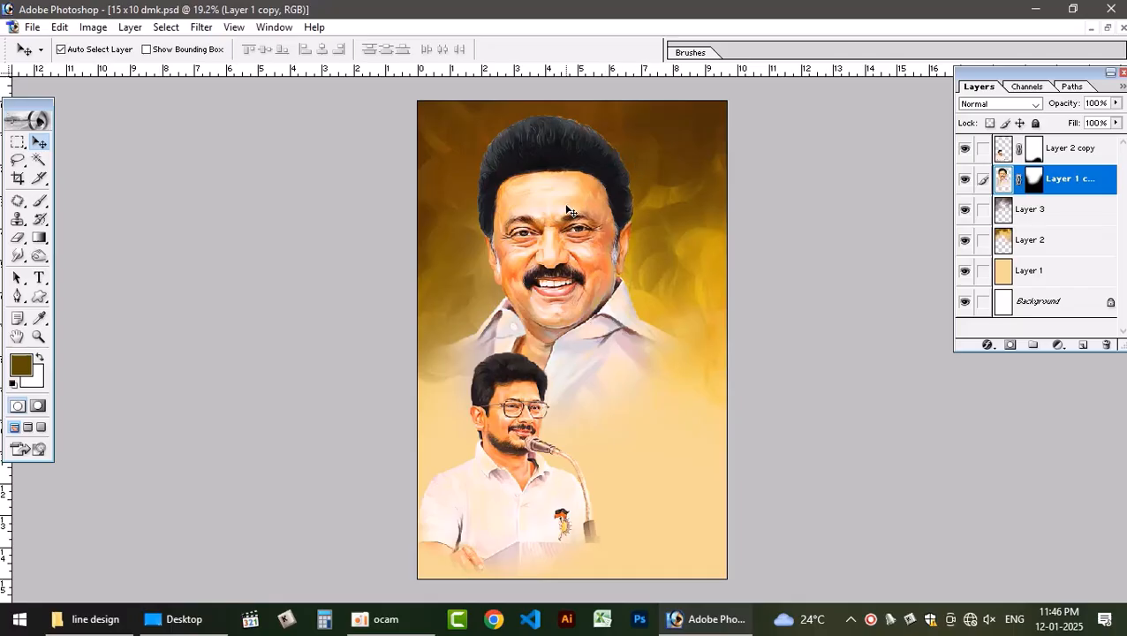
{"action": "mouse_move", "coordinate": [566, 267]}
{"action": "left_mouse_down"}
{"action": "mouse_move", "coordinate": [576, 269]}
{"action": "mouse_move", "coordinate": [563, 263]}
{"action": "left_mouse_up"}
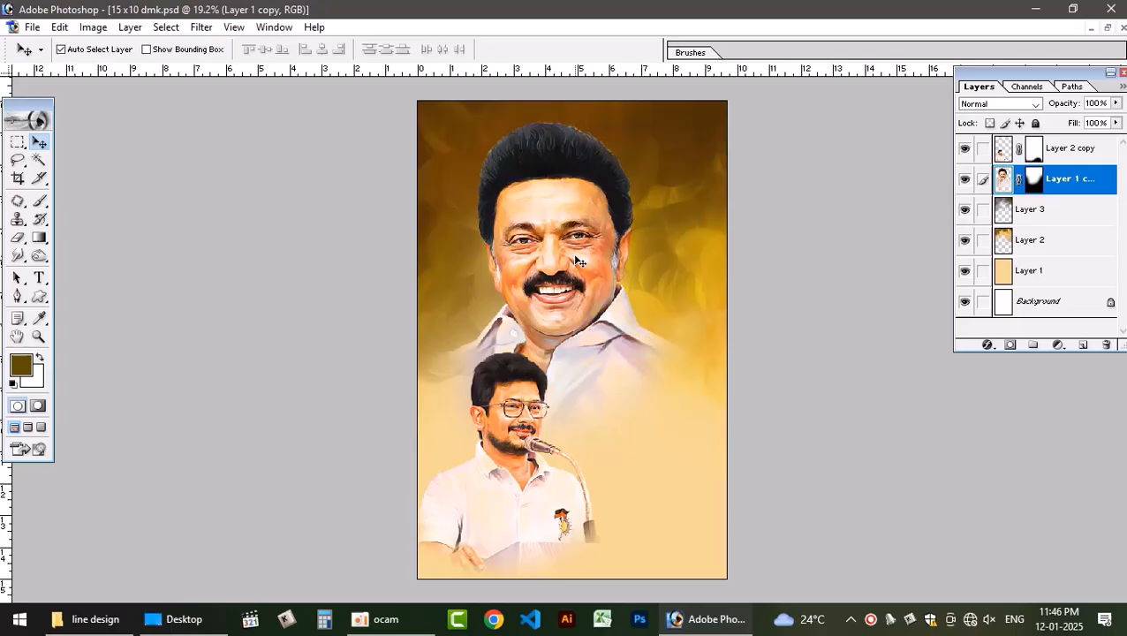
Scale the large portrait to 120.9%, move the small portrait slightly down, and shift the large portrait slightly right and up
{"action": "key", "text": "ctrl+t"}
{"action": "left_click_drag", "start_coordinate": [755, 507], "coordinate": [782, 554]}
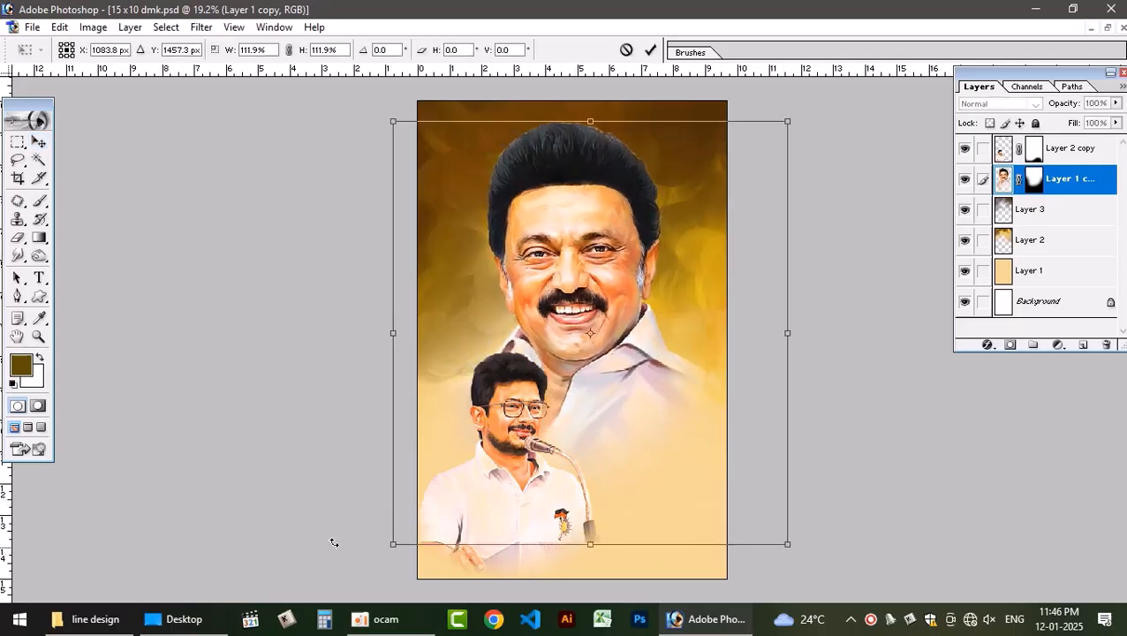
{"action": "left_click_drag", "start_coordinate": [386, 542], "coordinate": [360, 580]}
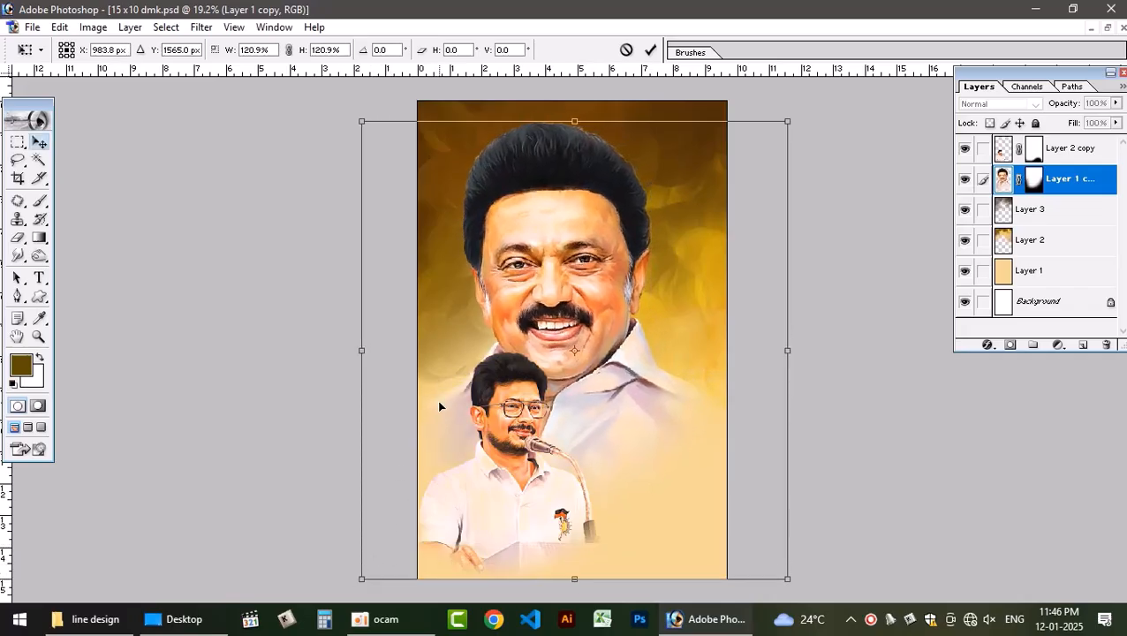
{"action": "key", "text": "Return"}
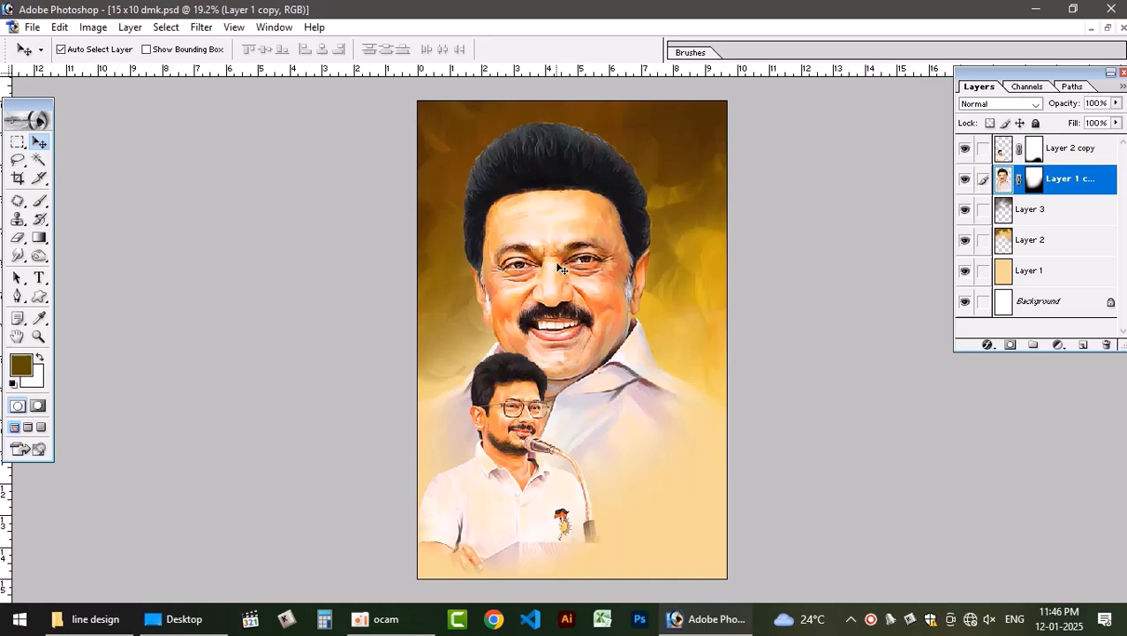
{"action": "left_click_drag", "start_coordinate": [530, 485], "coordinate": [519, 504]}
{"action": "left_click", "coordinate": [572, 228]}
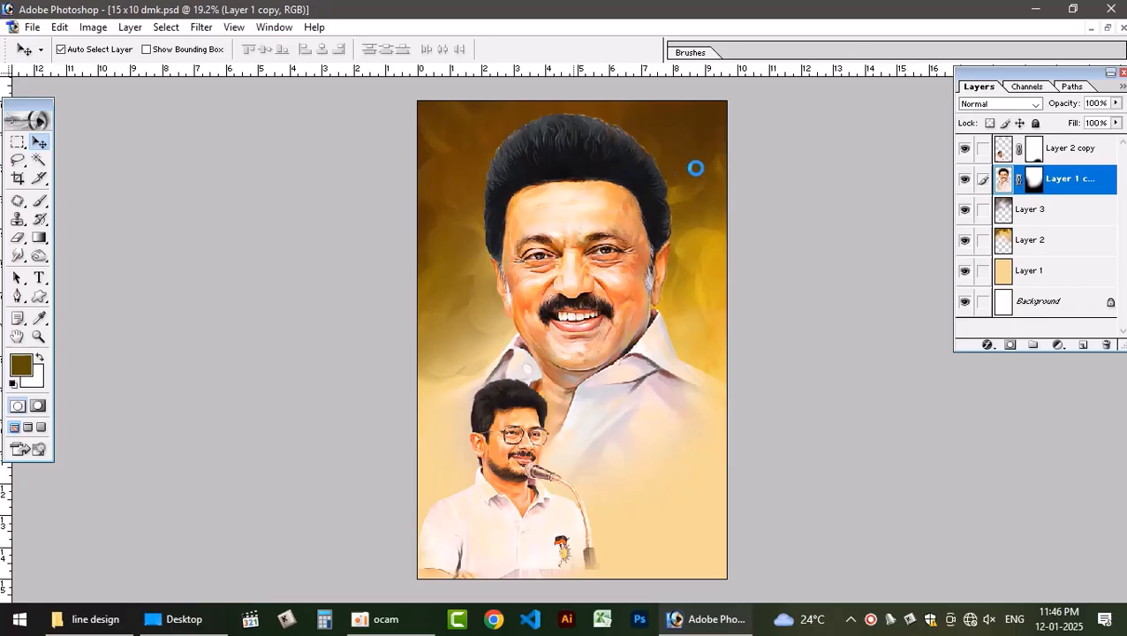
Toggle the visibility of the portrait and background layers to check what each contributes, leaving all of them shown
{"action": "left_click", "coordinate": [965, 150]}
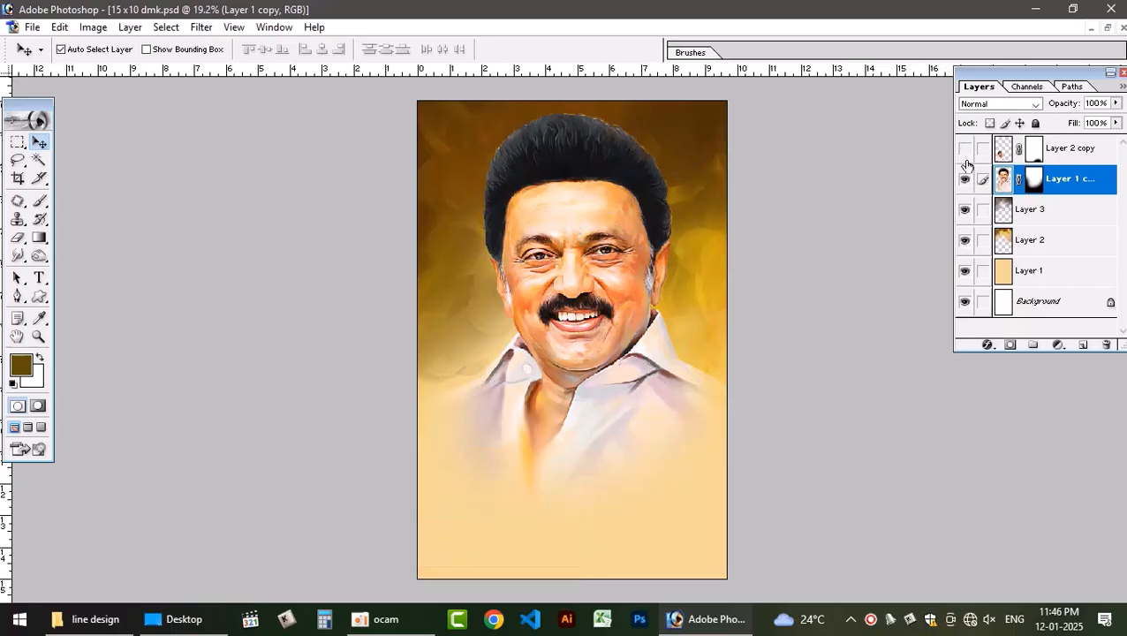
{"action": "left_click", "coordinate": [965, 178]}
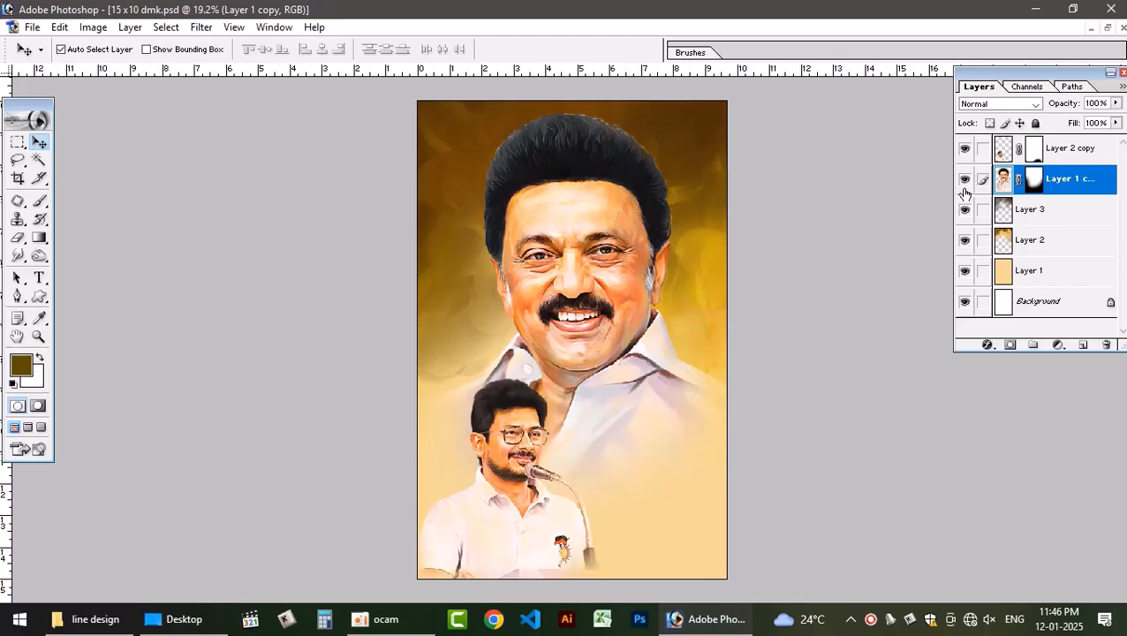
{"action": "left_click", "coordinate": [965, 210]}
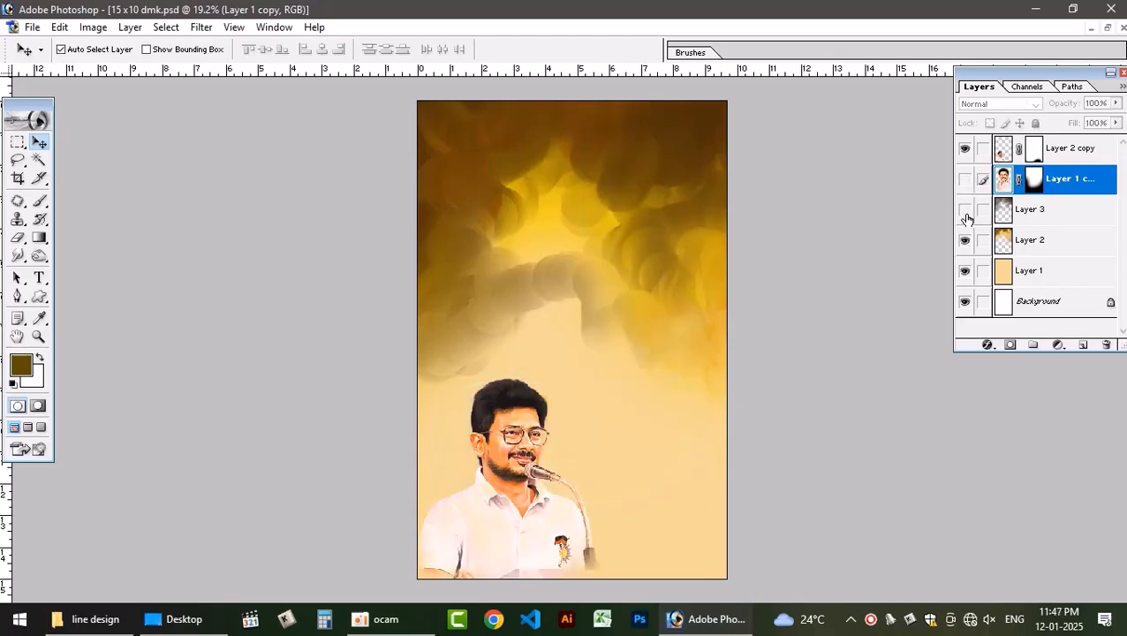
{"action": "left_click", "coordinate": [964, 239]}
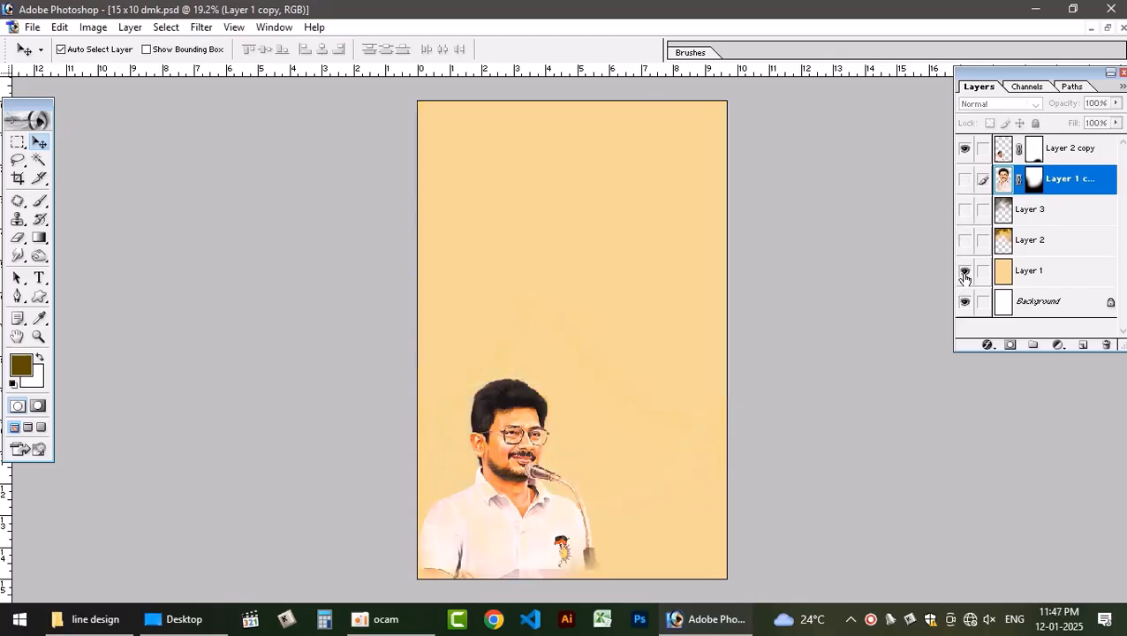
{"action": "left_click", "coordinate": [964, 272]}
{"action": "left_click", "coordinate": [964, 271]}
{"action": "left_click", "coordinate": [964, 239]}
{"action": "left_click", "coordinate": [964, 210]}
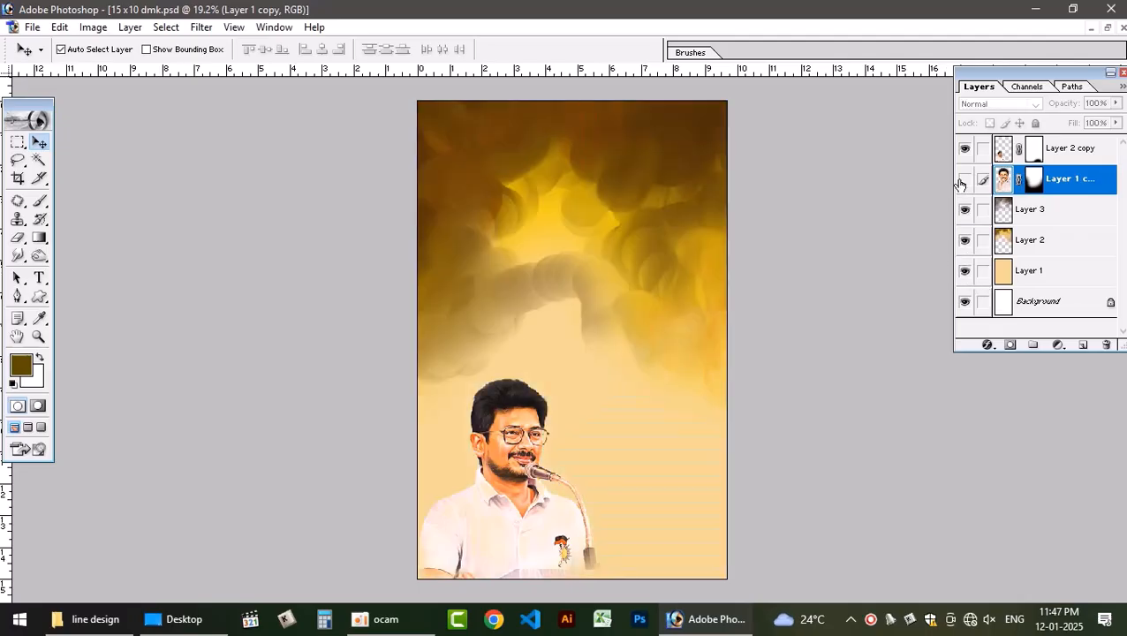
{"action": "left_click", "coordinate": [964, 179]}
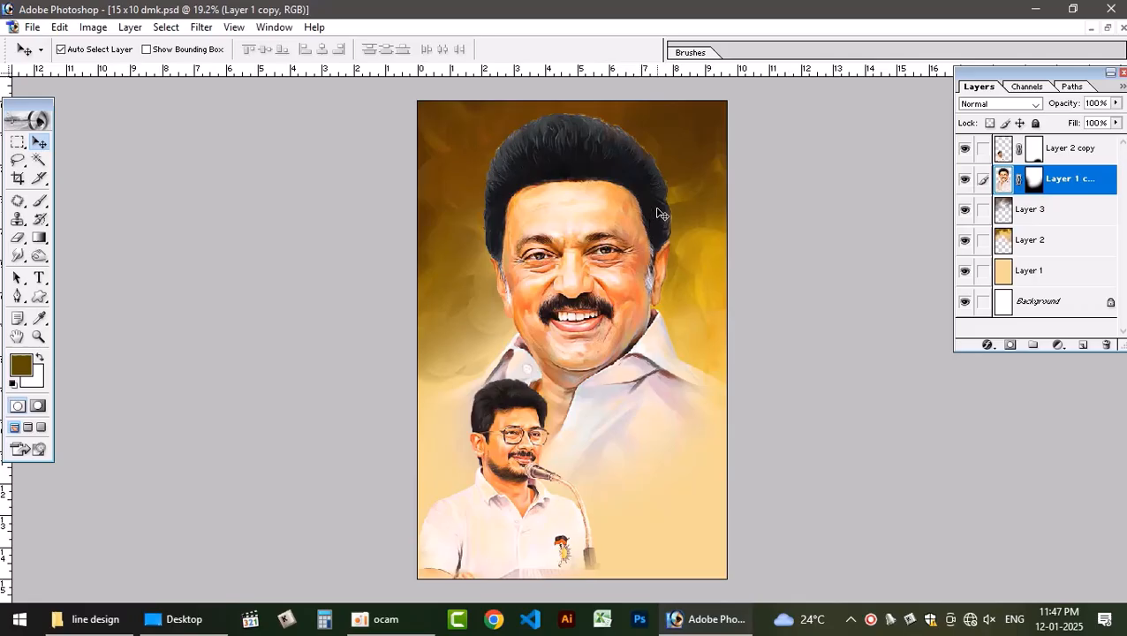
Recolour Layer 1 to light blue with Hue/Saturation, using hue +158, saturation +52 and lightness -7
{"action": "left_click", "coordinate": [1024, 212]}
{"action": "left_click", "coordinate": [1070, 268]}
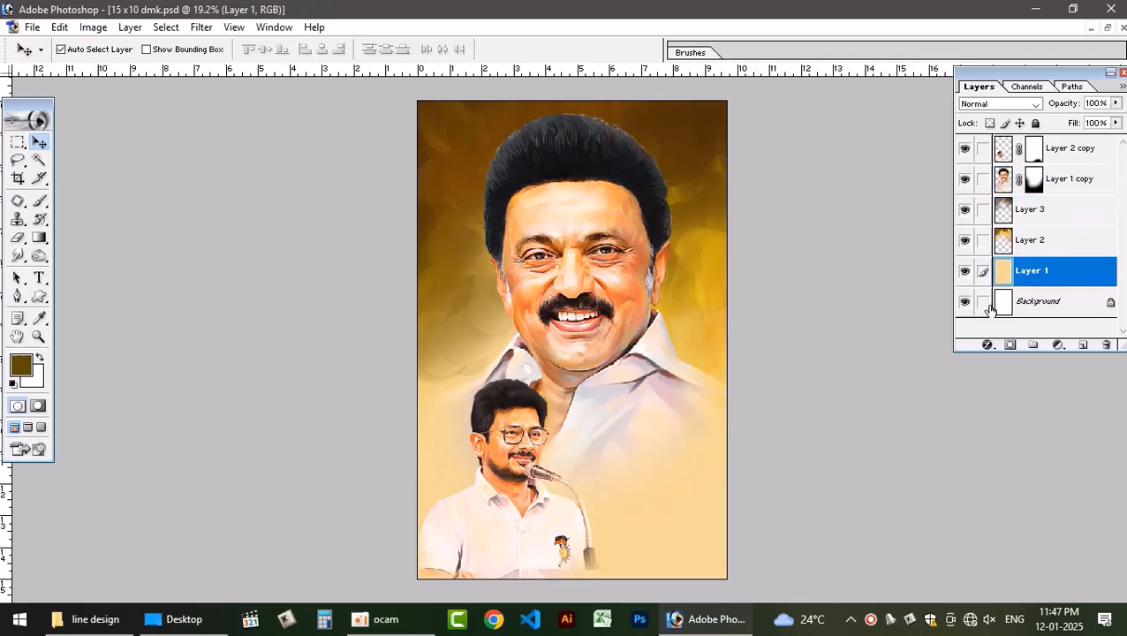
{"action": "key", "text": "ctrl+u"}
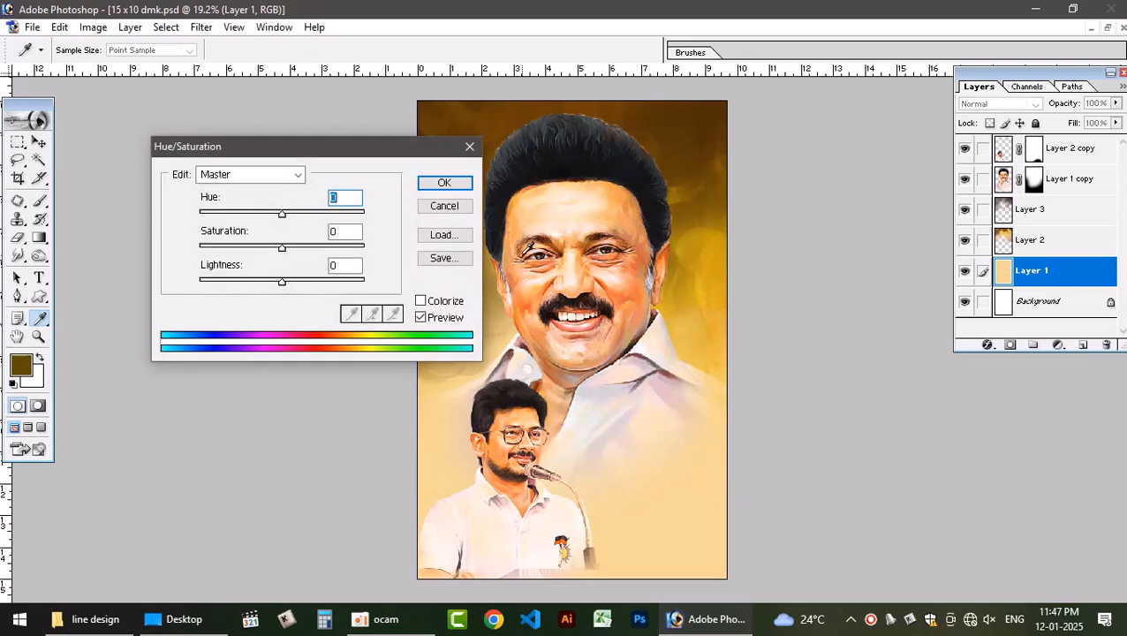
{"action": "left_click", "coordinate": [468, 211]}
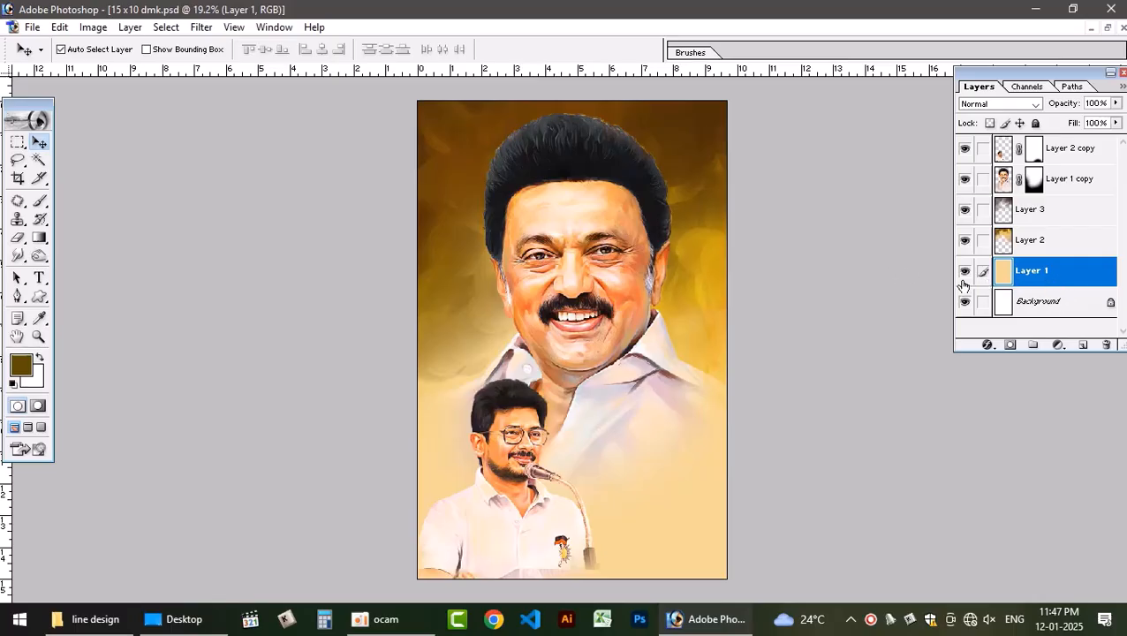
{"action": "key", "text": "ctrl+u"}
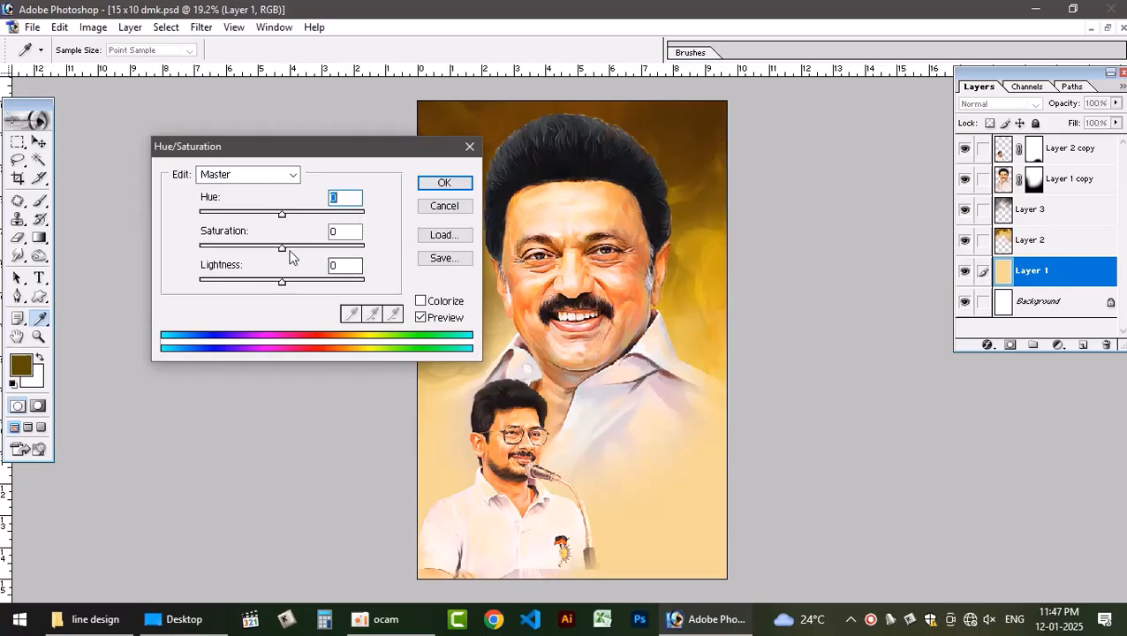
{"action": "left_click_drag", "start_coordinate": [284, 217], "coordinate": [358, 208]}
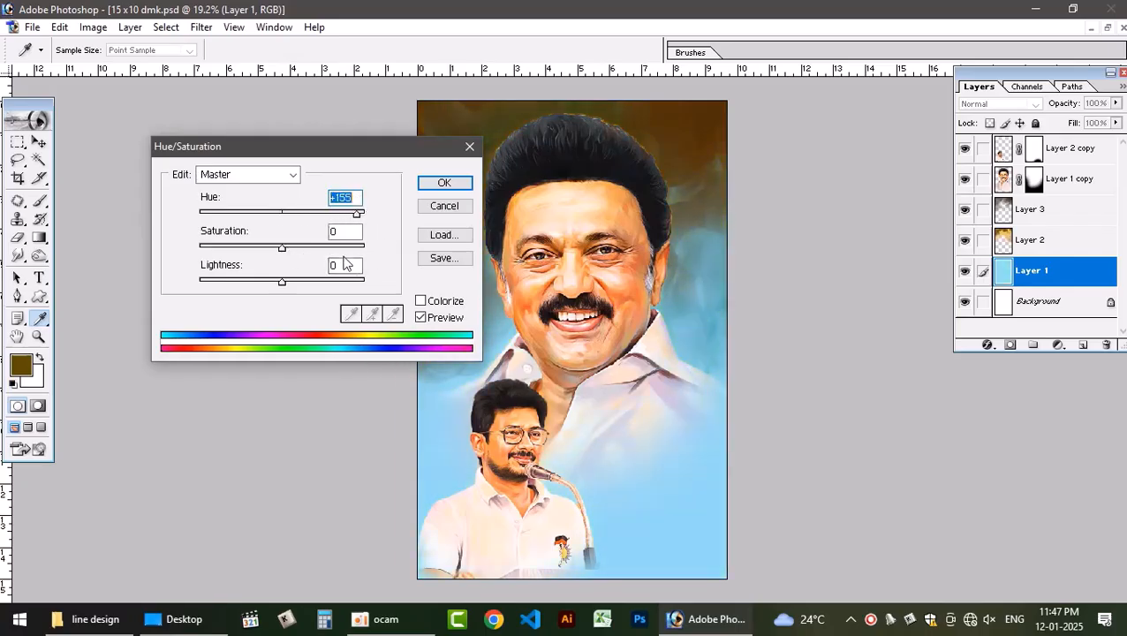
{"action": "left_click_drag", "start_coordinate": [281, 250], "coordinate": [315, 246]}
{"action": "mouse_move", "coordinate": [356, 214]}
{"action": "left_mouse_down"}
{"action": "mouse_move", "coordinate": [352, 224]}
{"action": "mouse_move", "coordinate": [357, 213]}
{"action": "left_mouse_up"}
{"action": "mouse_move", "coordinate": [314, 246]}
{"action": "left_mouse_down"}
{"action": "mouse_move", "coordinate": [360, 245]}
{"action": "mouse_move", "coordinate": [325, 247]}
{"action": "left_mouse_up"}
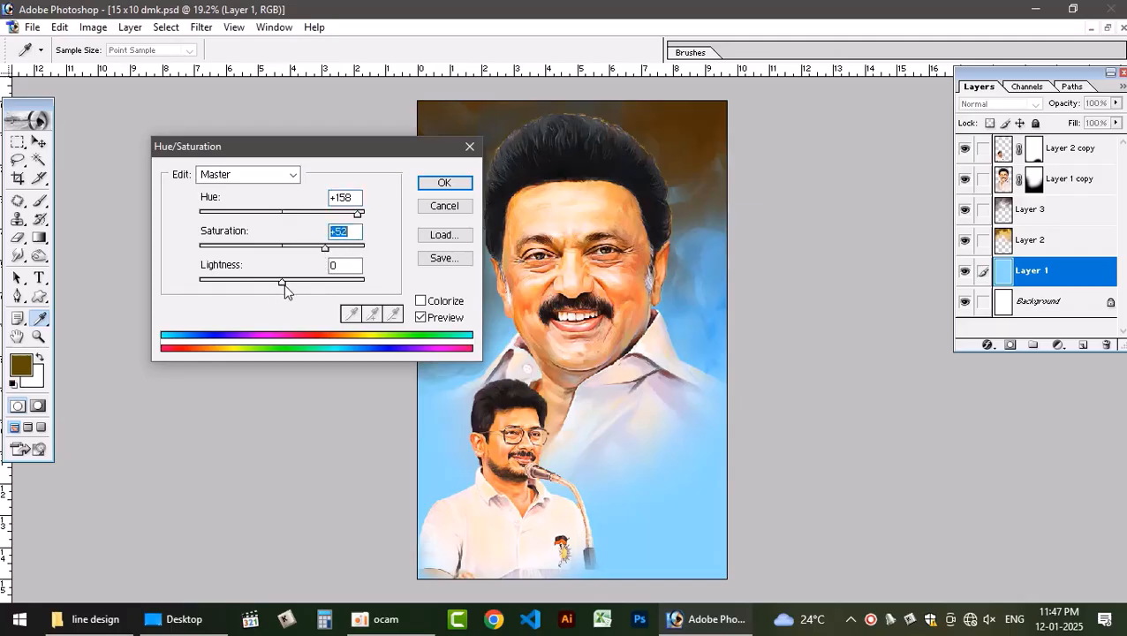
{"action": "mouse_move", "coordinate": [285, 291]}
{"action": "left_mouse_down"}
{"action": "mouse_move", "coordinate": [312, 287]}
{"action": "mouse_move", "coordinate": [245, 298]}
{"action": "mouse_move", "coordinate": [276, 287]}
{"action": "left_mouse_up"}
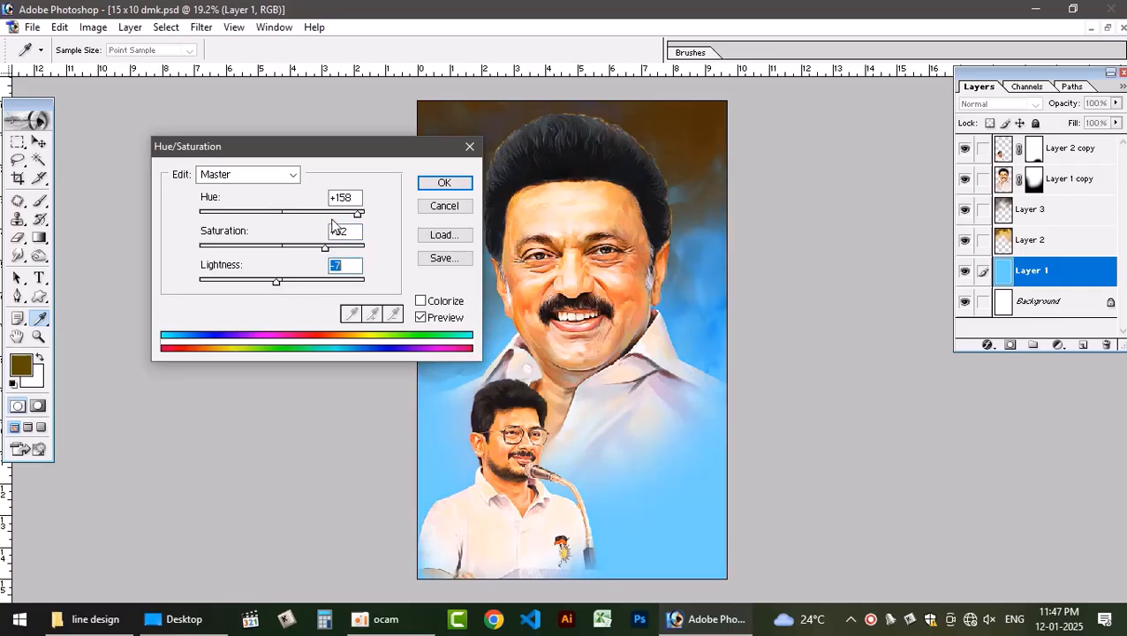
{"action": "left_click", "coordinate": [450, 183]}
{"action": "key", "text": "v"}
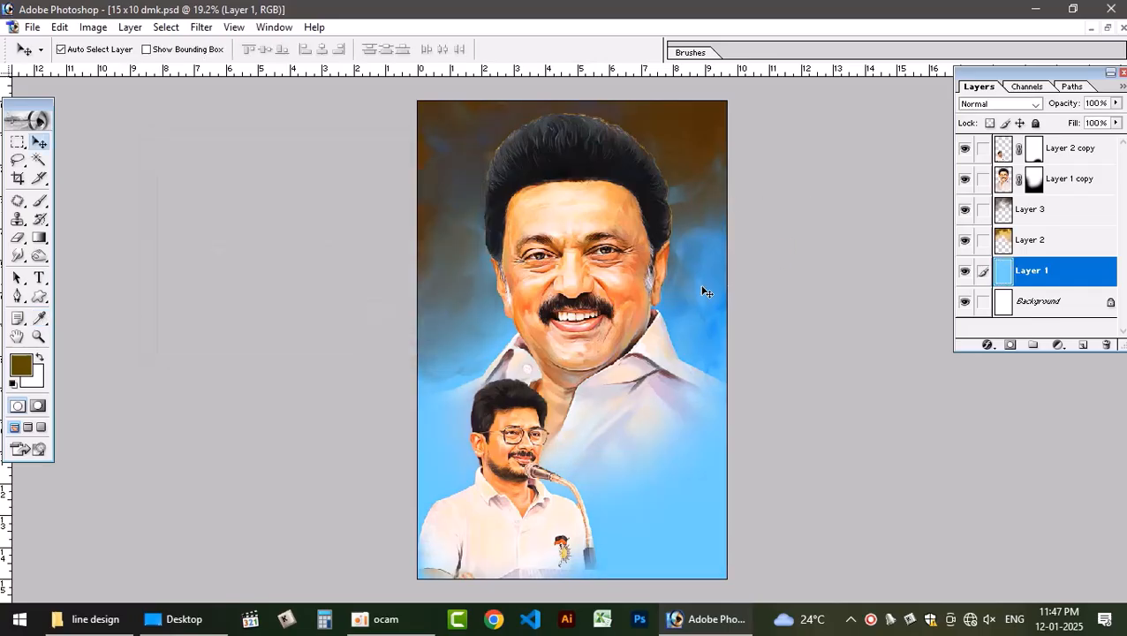
Shift the hue of Layer 2 from golden yellow to cyan blue with Hue/Saturation
{"action": "left_click", "coordinate": [1030, 242]}
{"action": "key", "text": "ctrl+u"}
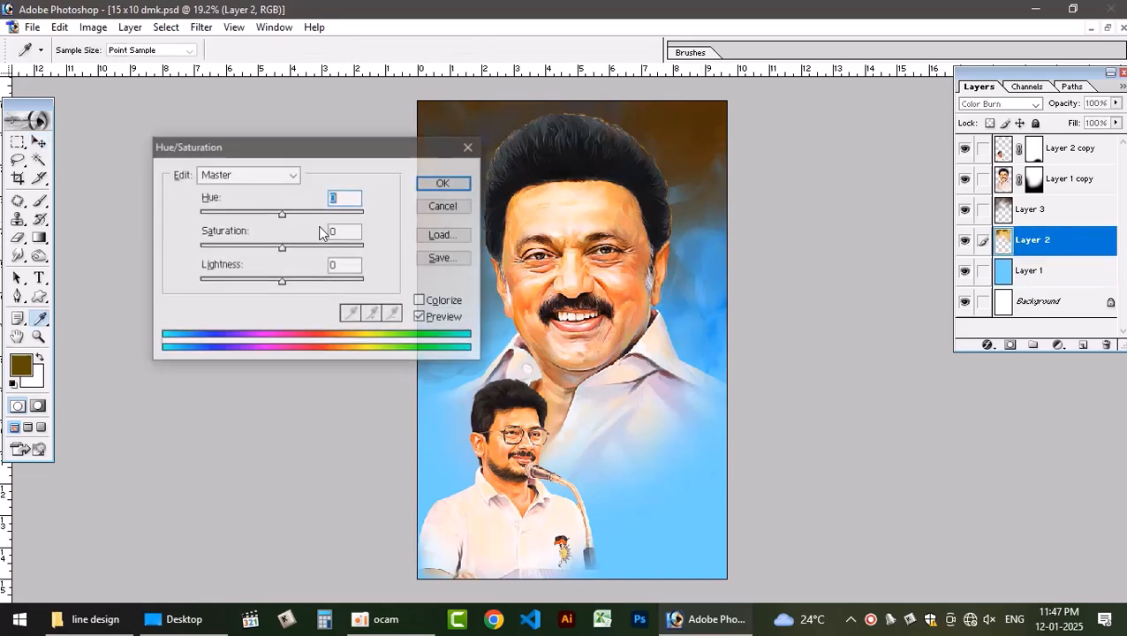
{"action": "left_click_drag", "start_coordinate": [284, 215], "coordinate": [370, 216]}
{"action": "left_click", "coordinate": [443, 183]}
{"action": "key", "text": "v"}
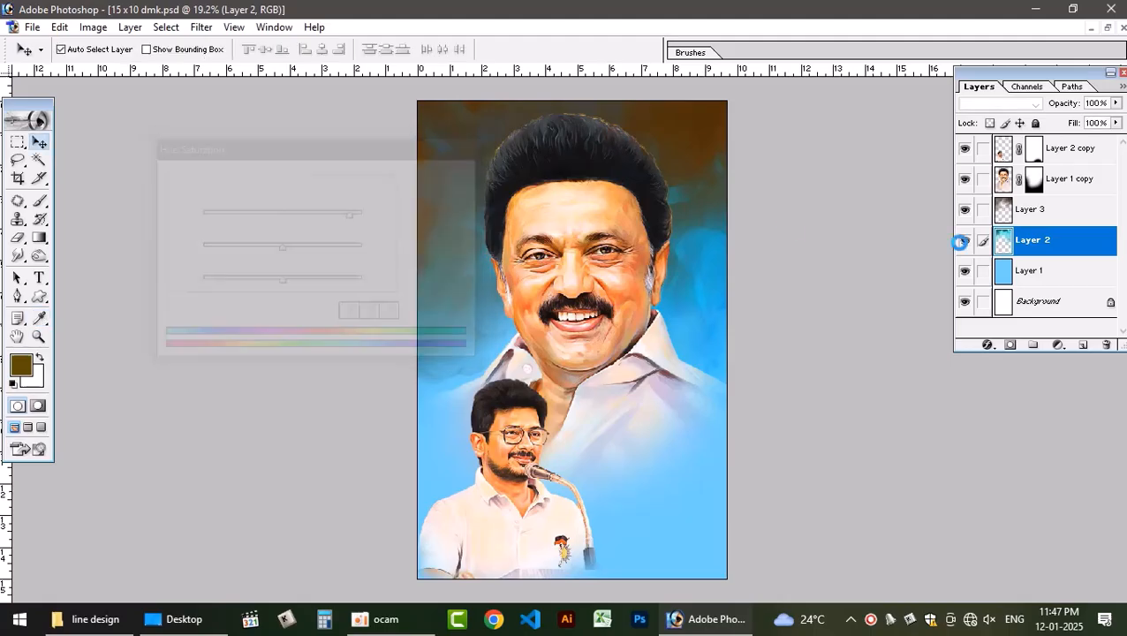
Shift the hue of Layer 3 by +165 with Hue/Saturation so the dark brown top area turns deep blue
{"action": "left_click", "coordinate": [1071, 221]}
{"action": "key", "text": "ctrl+u"}
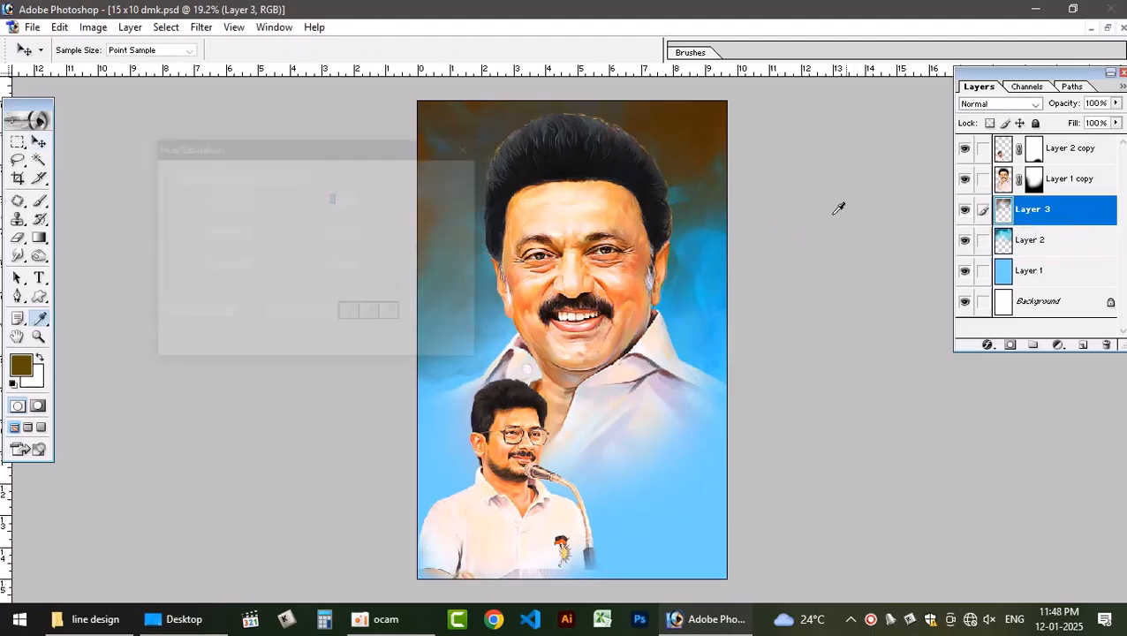
{"action": "left_click_drag", "start_coordinate": [283, 216], "coordinate": [363, 216]}
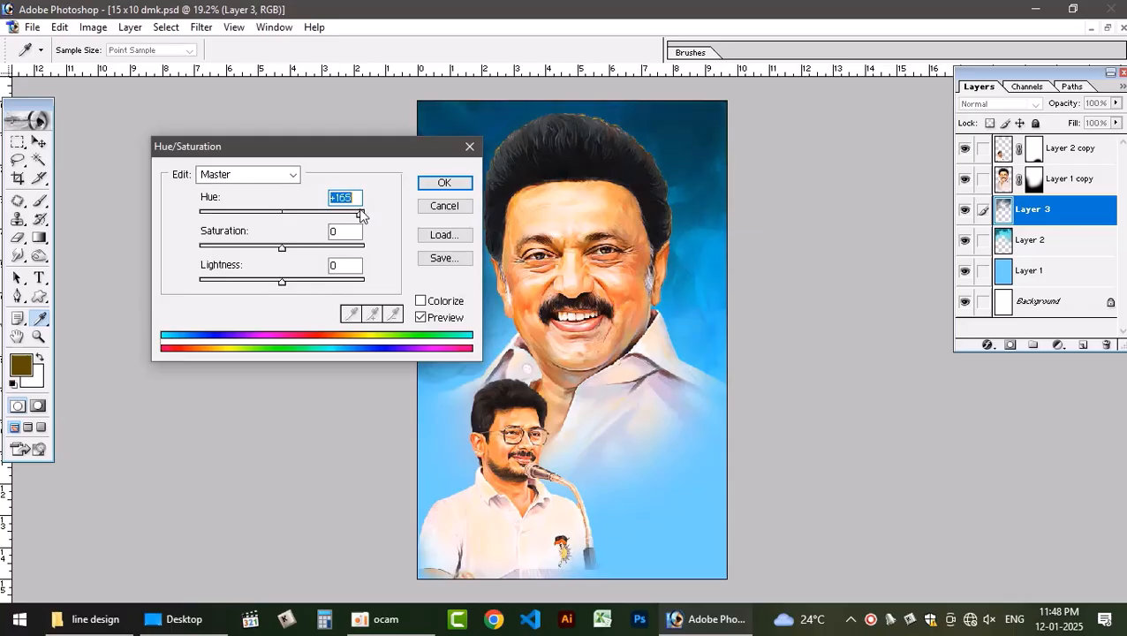
{"action": "key", "text": "Return"}
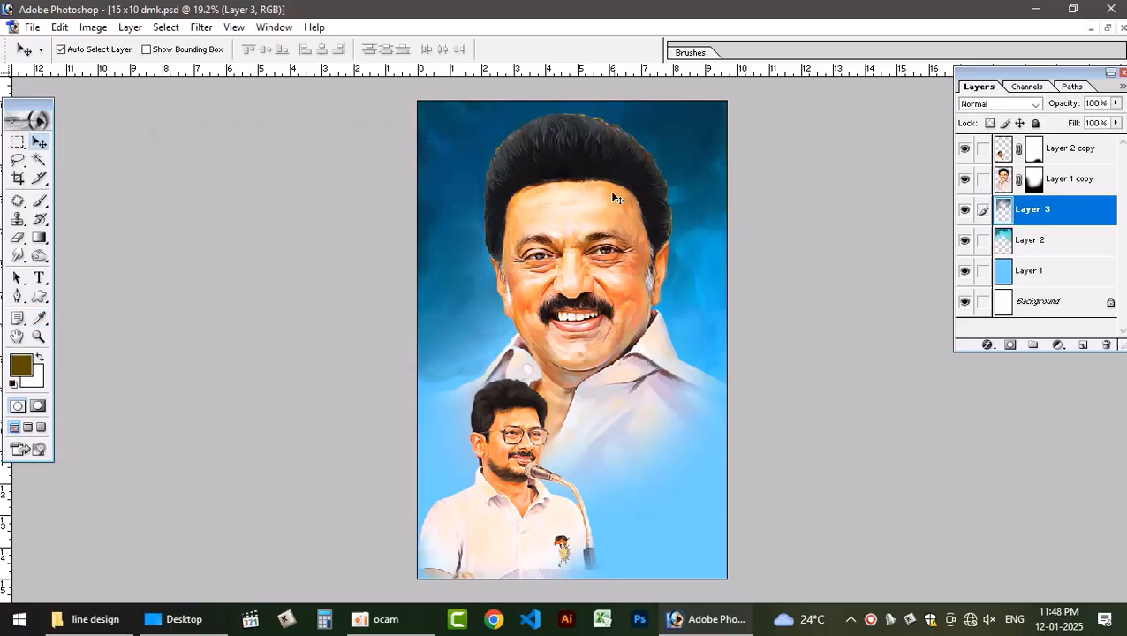
Reposition the large portrait slightly right and down on the blue background
{"action": "left_click_drag", "start_coordinate": [613, 198], "coordinate": [598, 264]}
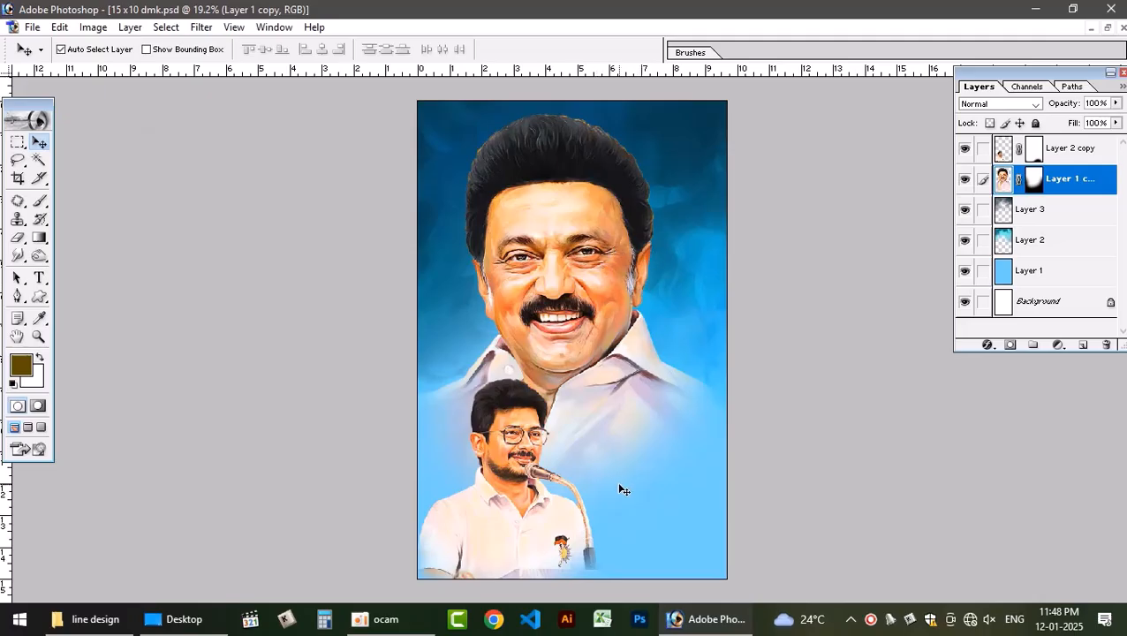
{"action": "left_click_drag", "start_coordinate": [563, 265], "coordinate": [587, 266]}
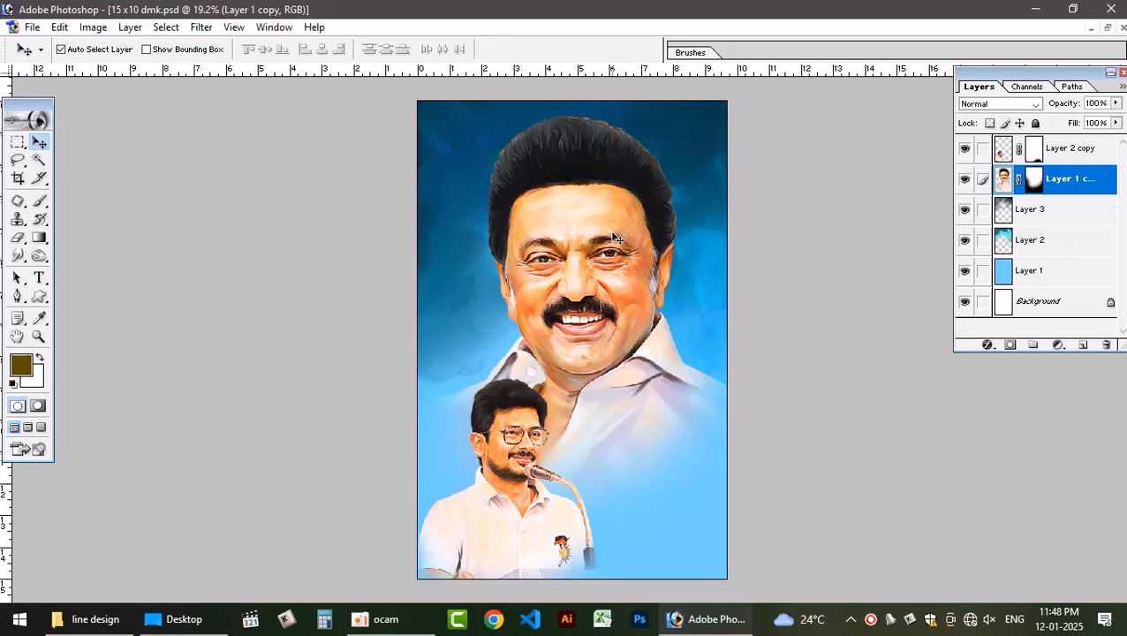
{"action": "key", "text": "ctrl+u"}
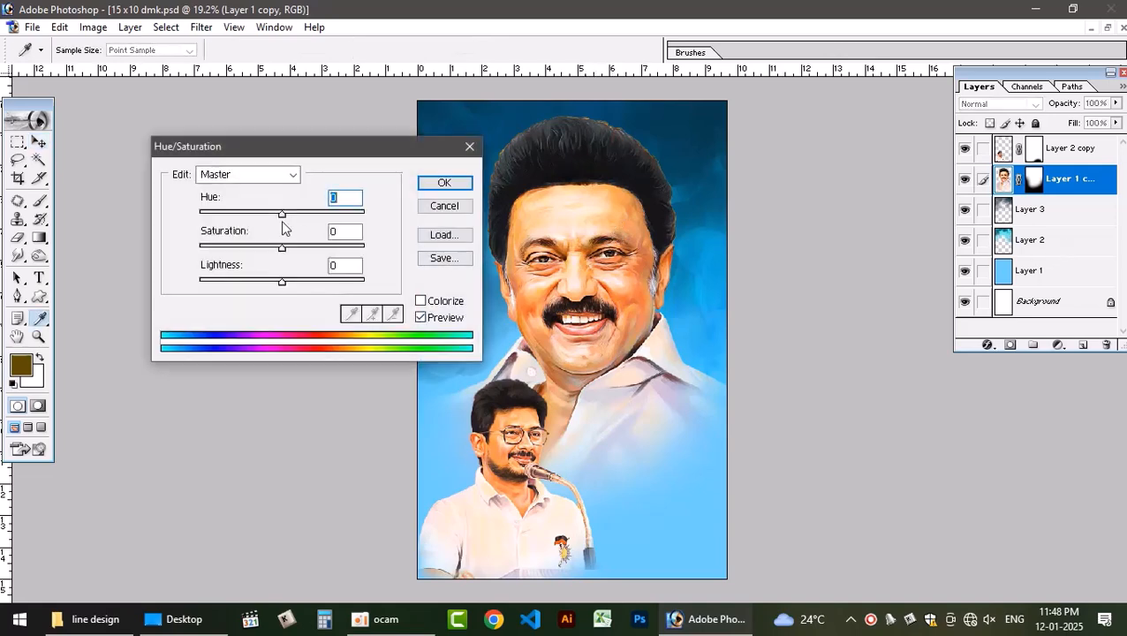
{"action": "mouse_move", "coordinate": [284, 219]}
{"action": "left_mouse_down"}
{"action": "mouse_move", "coordinate": [322, 218]}
{"action": "mouse_move", "coordinate": [239, 213]}
{"action": "mouse_move", "coordinate": [303, 212]}
{"action": "left_mouse_up"}
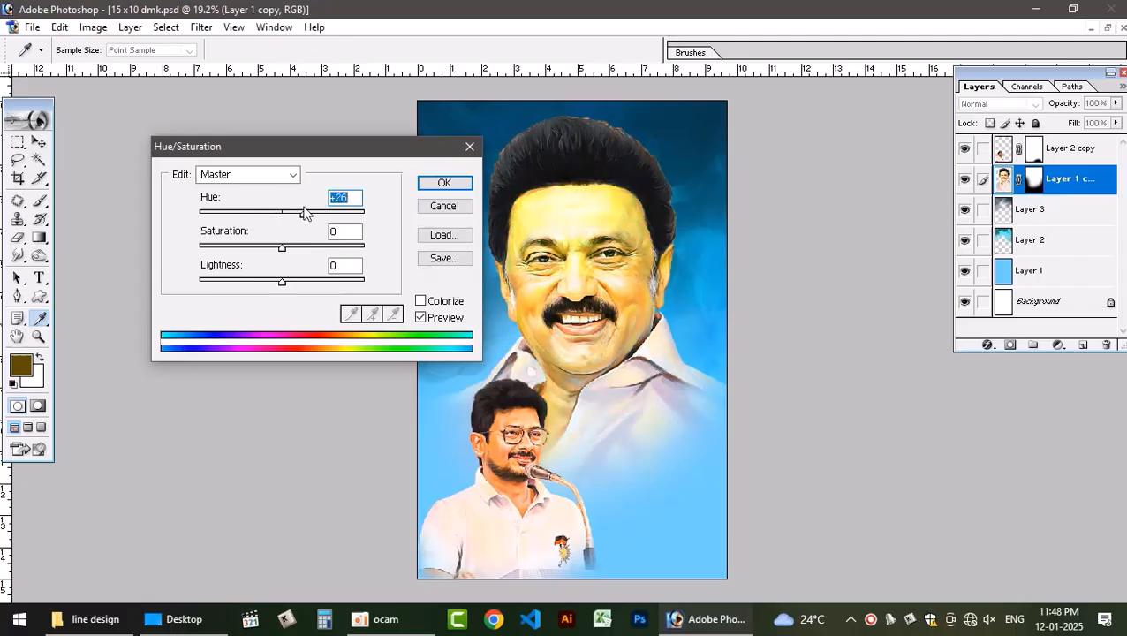
{"action": "left_click", "coordinate": [451, 210]}
Try moving Layer 3, the small portrait and the large portrait in turn, undoing each move
{"action": "left_click", "coordinate": [1051, 212]}
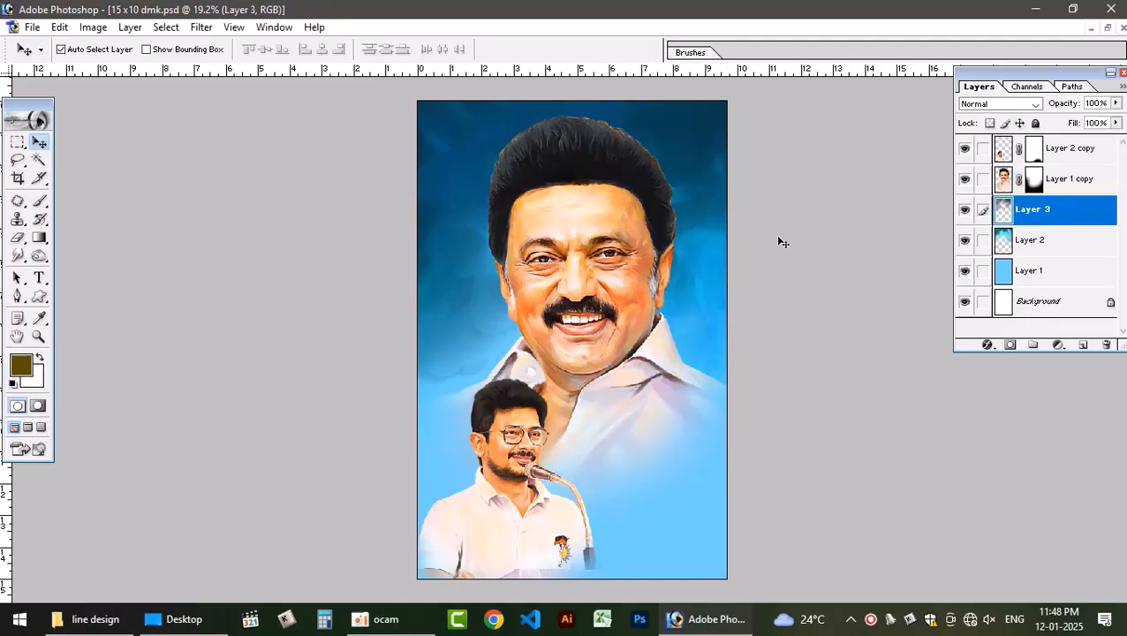
{"action": "left_click_drag", "start_coordinate": [697, 139], "coordinate": [662, 212]}
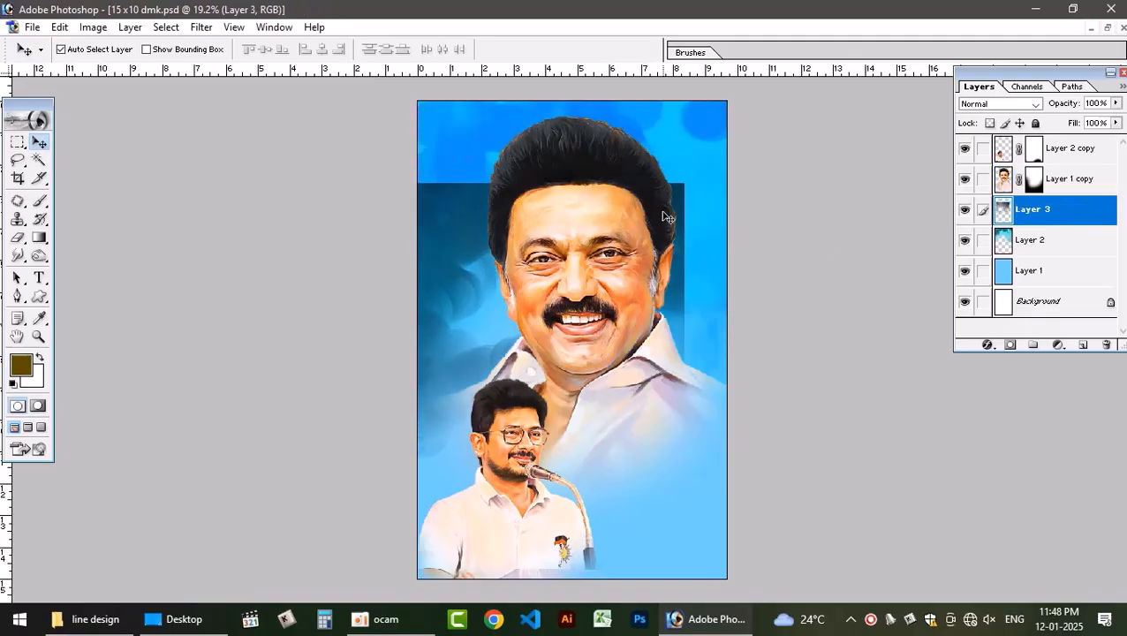
{"action": "key", "text": "ctrl+z"}
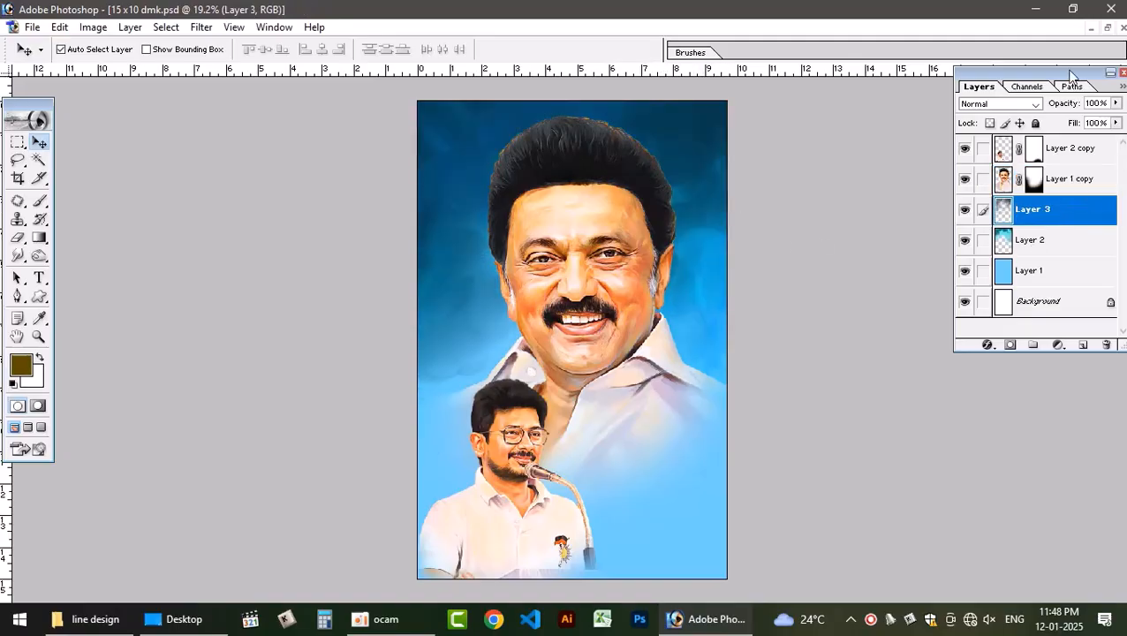
{"action": "left_click_drag", "start_coordinate": [523, 540], "coordinate": [555, 458]}
{"action": "key", "text": "ctrl+z"}
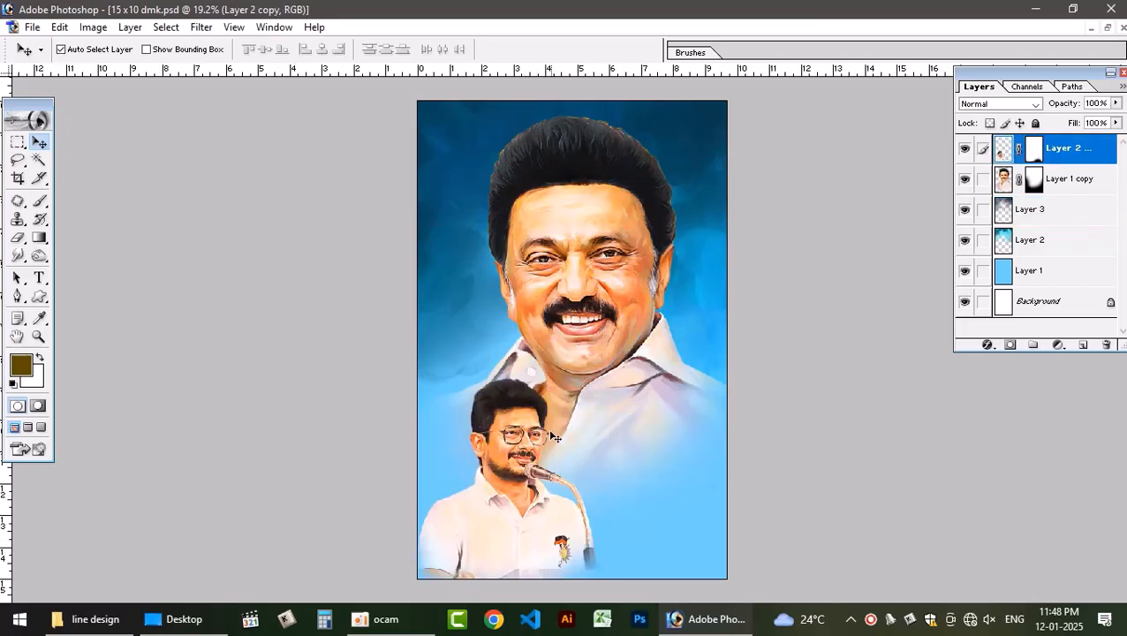
{"action": "left_click_drag", "start_coordinate": [584, 280], "coordinate": [559, 255]}
{"action": "key", "text": "ctrl+z"}
Move the small portrait slightly up and close 15 x10 dmk.psd without saving the changes
{"action": "mouse_move", "coordinate": [516, 509]}
{"action": "left_mouse_down"}
{"action": "mouse_move", "coordinate": [515, 440]}
{"action": "mouse_move", "coordinate": [516, 486]}
{"action": "left_mouse_up"}
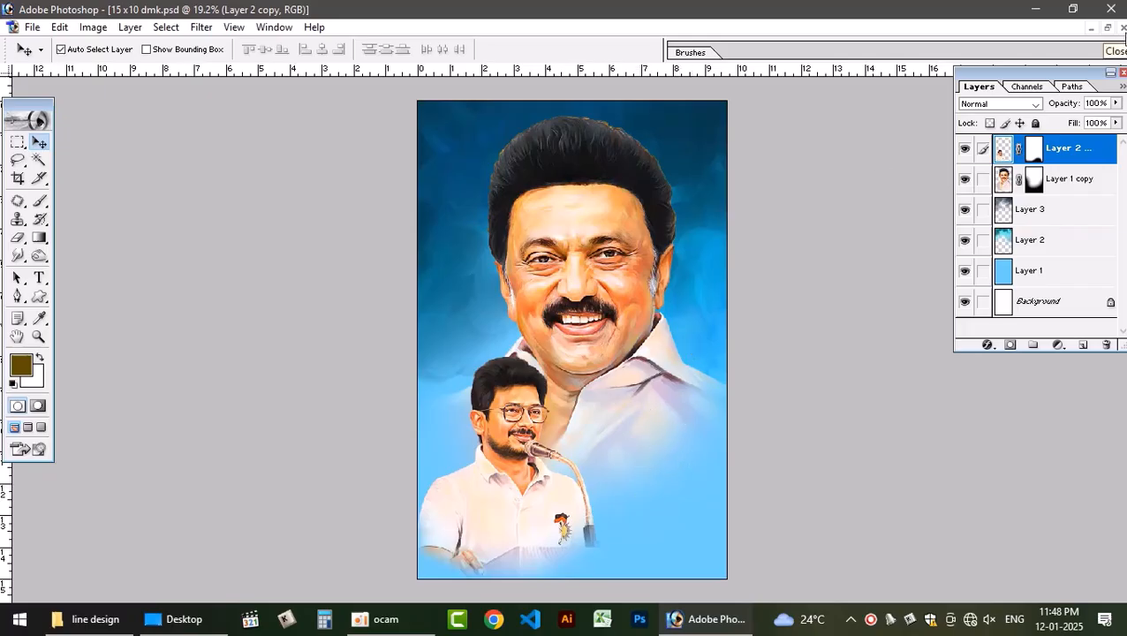
{"action": "left_click", "coordinate": [1122, 27]}
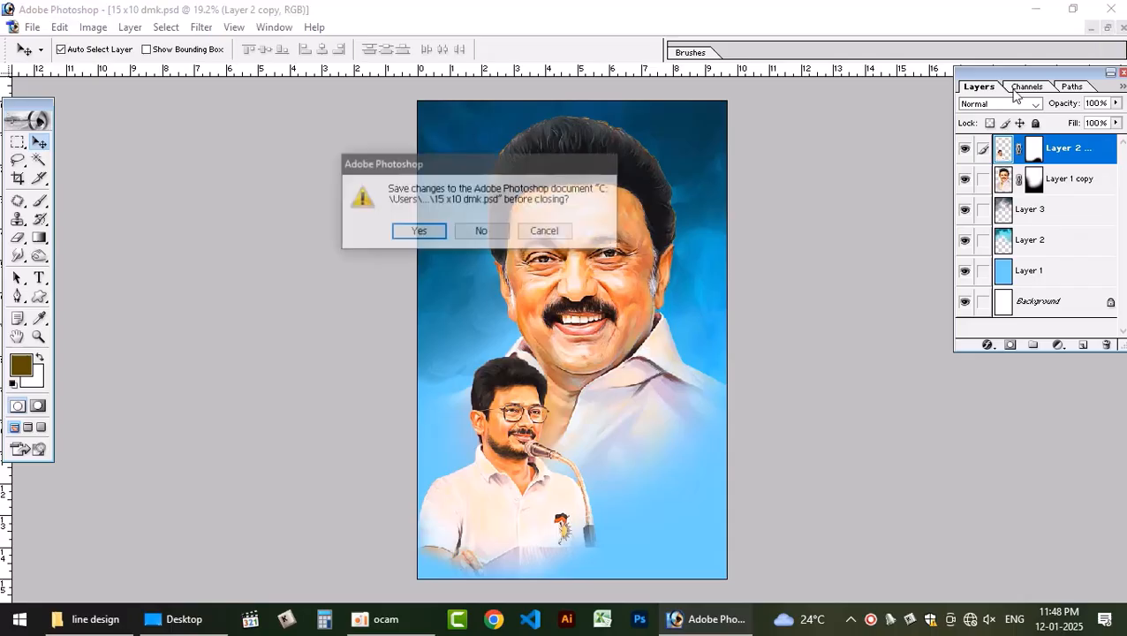
{"action": "left_click", "coordinate": [481, 230]}
Examine the artwork in 20 x 7.psd at 200%, from the pot and sugarcane across to the painted bull's face
{"action": "left_click_drag", "start_coordinate": [305, 394], "coordinate": [322, 366]}
{"action": "key", "text": "ctrl+z"}
{"action": "key", "text": "ctrl+plus"}
{"action": "key", "text": "ctrl+plus"}
{"action": "key", "text": "ctrl+plus"}
{"action": "key", "text": "ctrl+plus"}
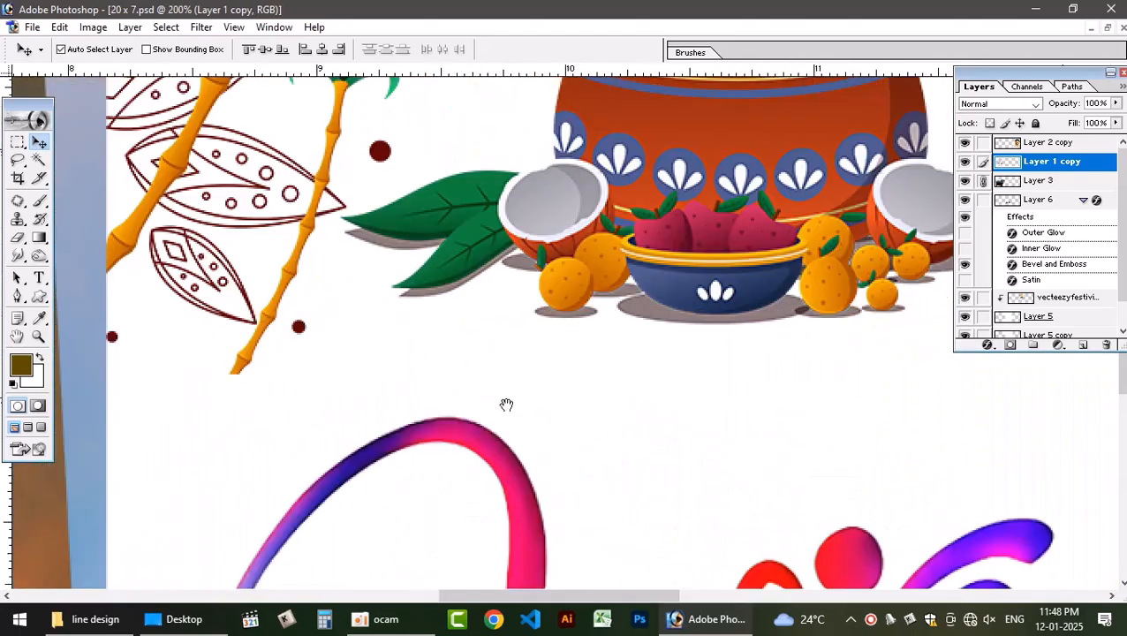
{"action": "left_click_drag", "start_coordinate": [506, 405], "coordinate": [1090, 428]}
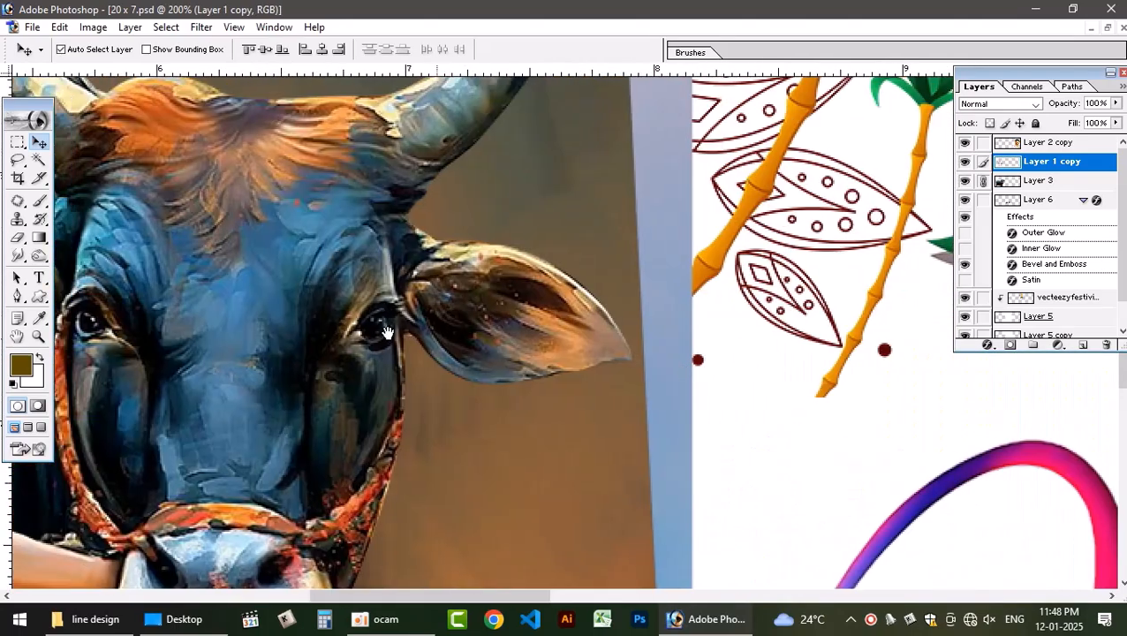
Examine the standing man and the painted bull in 20 x 7.psd, close up and at 66.7%
{"action": "left_click_drag", "start_coordinate": [353, 335], "coordinate": [741, 355]}
{"action": "left_click_drag", "start_coordinate": [306, 317], "coordinate": [724, 328]}
{"action": "left_click_drag", "start_coordinate": [417, 237], "coordinate": [452, 420]}
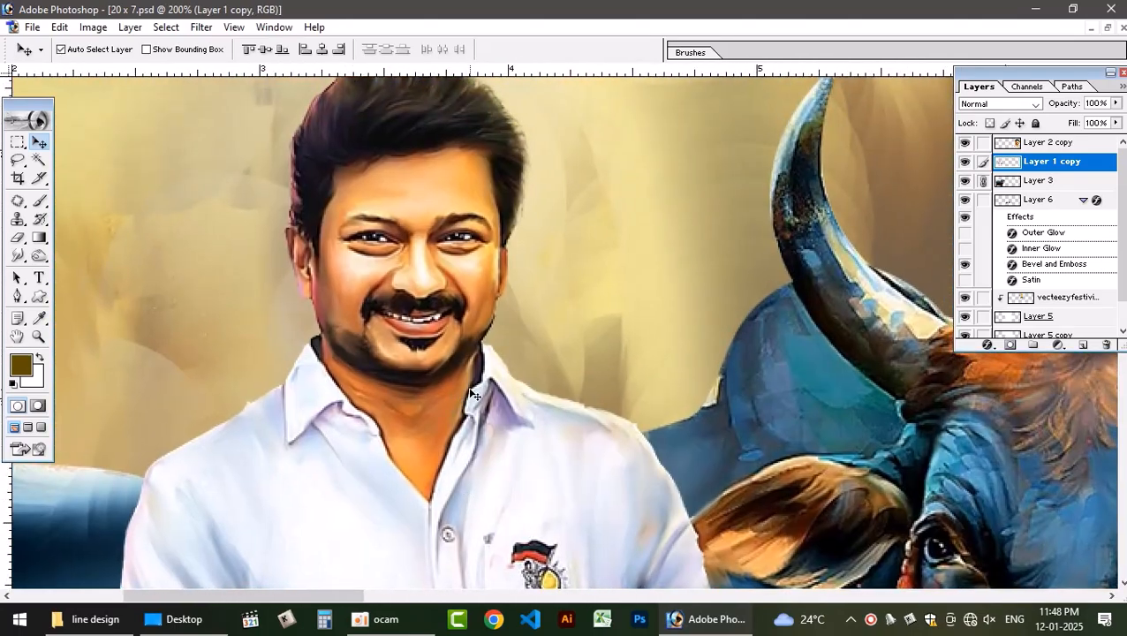
{"action": "key", "text": "ctrl+minus"}
{"action": "key", "text": "ctrl+minus"}
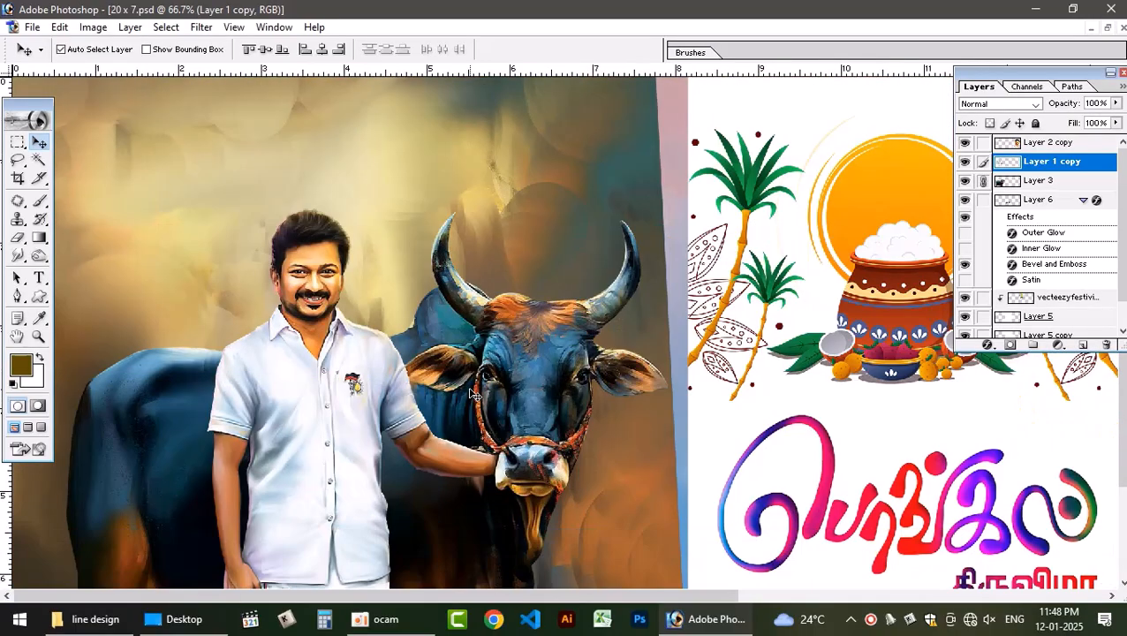
{"action": "scroll", "coordinate": [473, 395], "scroll_direction": "down", "scroll_amount": 3}
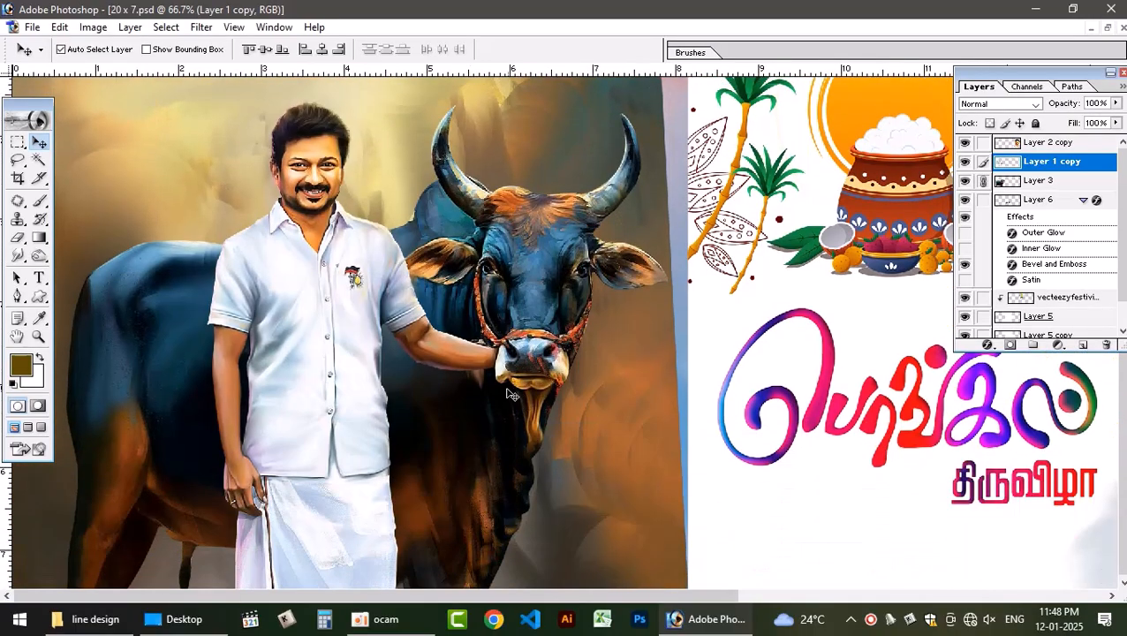
Hide Layer 1 copy, try moving the painted bull beneath it, and restore both layers
{"action": "left_click", "coordinate": [964, 162]}
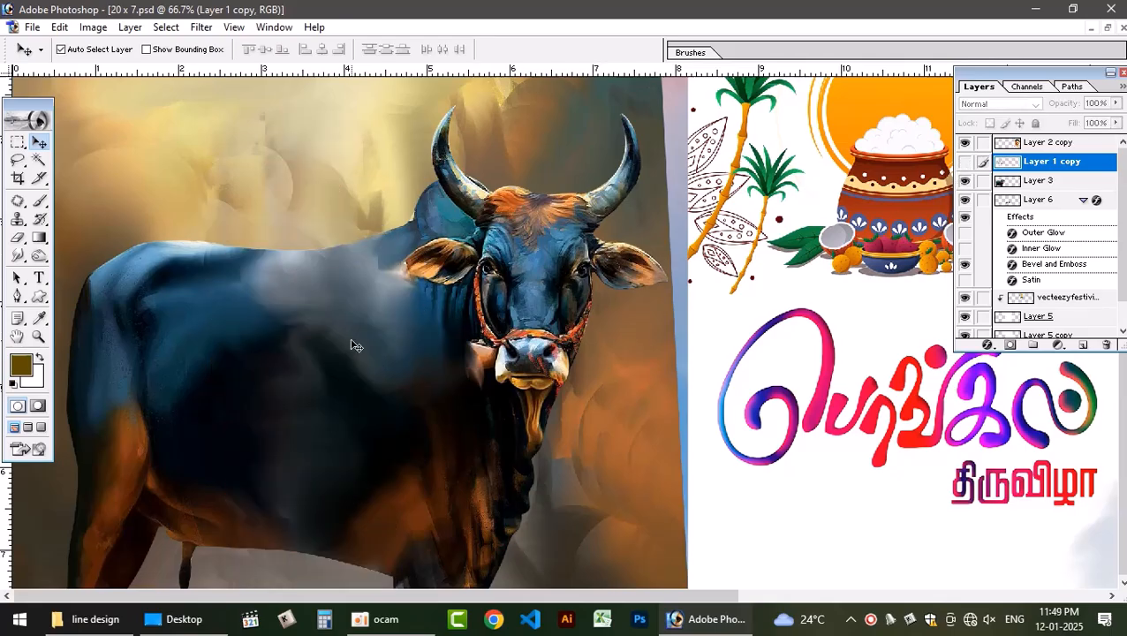
{"action": "left_click_drag", "start_coordinate": [354, 344], "coordinate": [374, 259]}
{"action": "key", "text": "ctrl+z"}
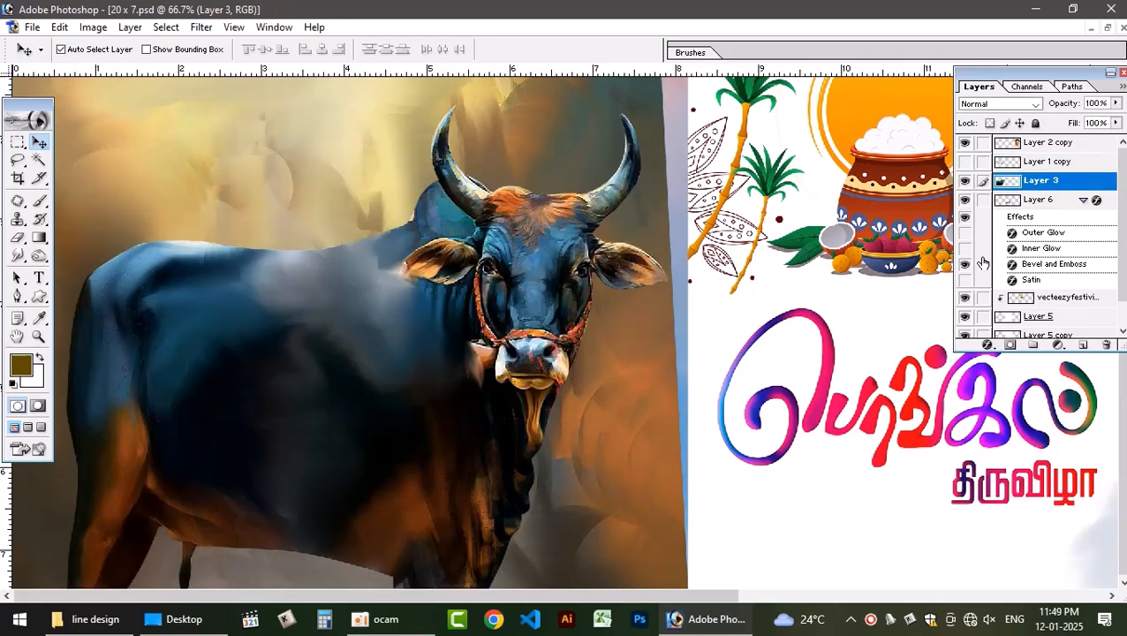
{"action": "left_click", "coordinate": [964, 162]}
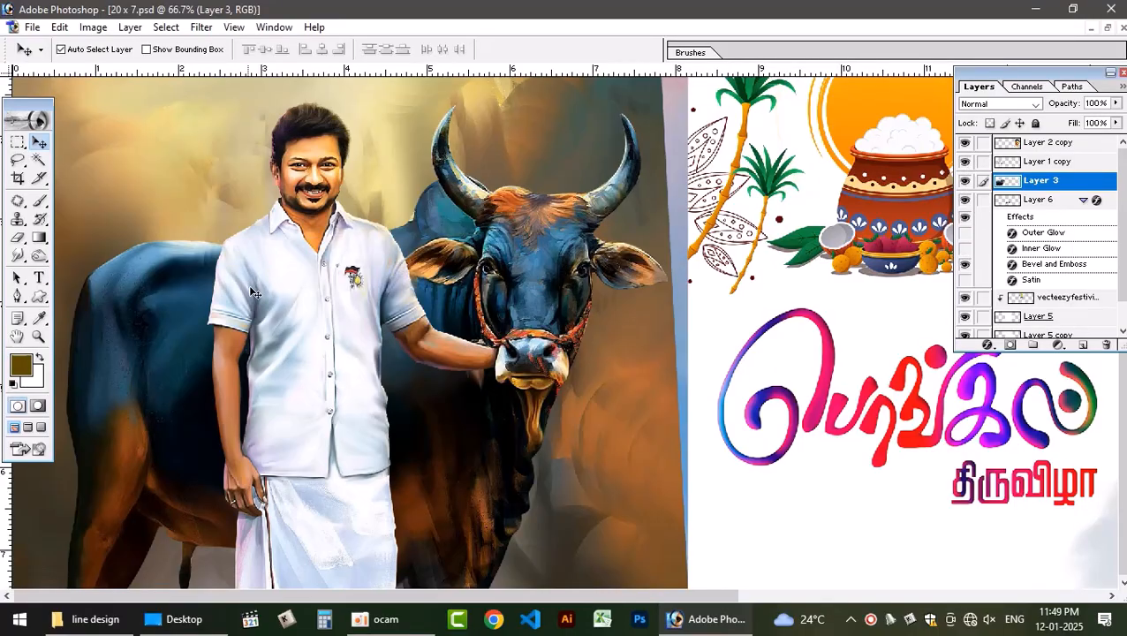
Try moving the pot illustration and shift the Pongal title below it slightly left
{"action": "key", "text": "ctrl+minus"}
{"action": "key", "text": "ctrl+minus"}
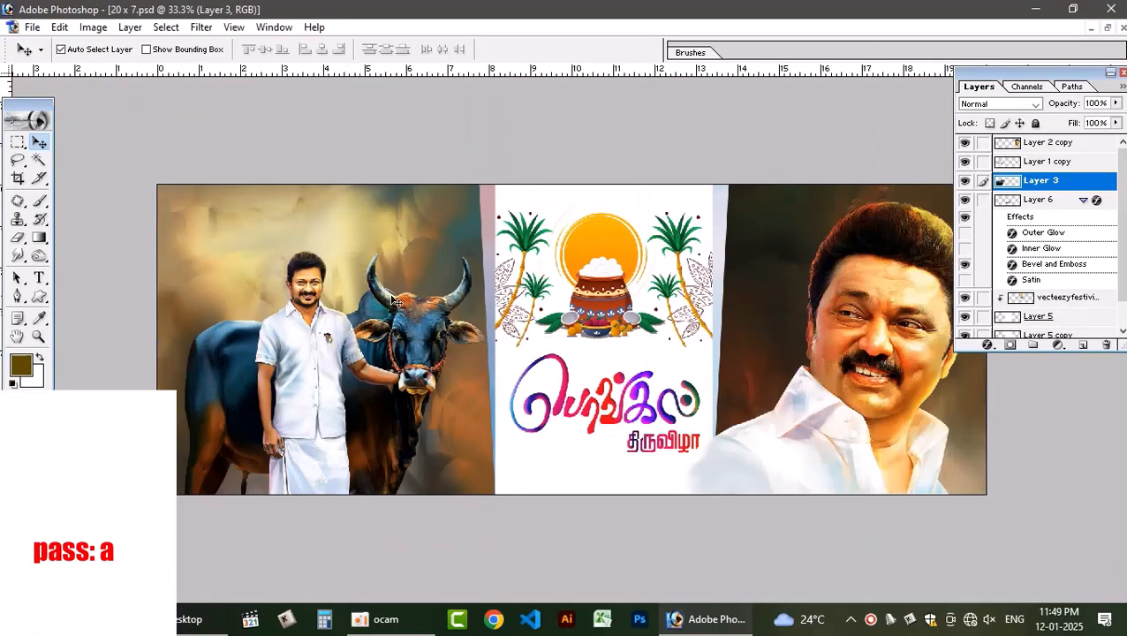
{"action": "mouse_move", "coordinate": [609, 291]}
{"action": "left_mouse_down"}
{"action": "mouse_move", "coordinate": [626, 259]}
{"action": "mouse_move", "coordinate": [615, 303]}
{"action": "left_mouse_up"}
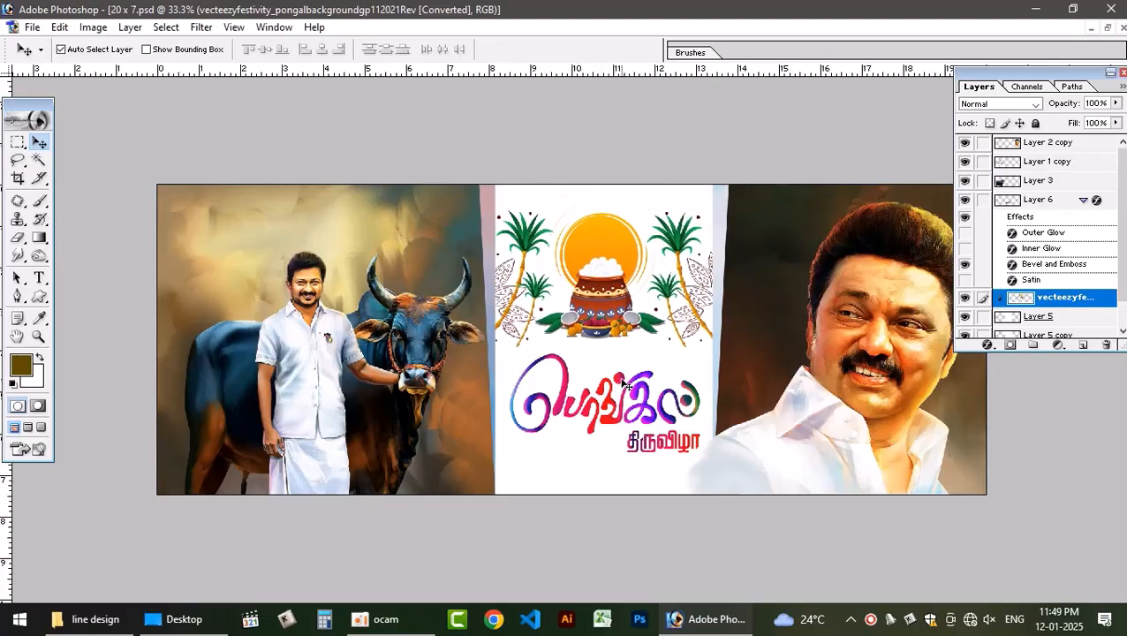
{"action": "left_click_drag", "start_coordinate": [623, 384], "coordinate": [616, 380]}
Preview a Hue/Saturation change on the Background layer, trying hue +143, and set hue -70, saturation +77 and lightness +58
{"action": "left_click", "coordinate": [765, 342]}
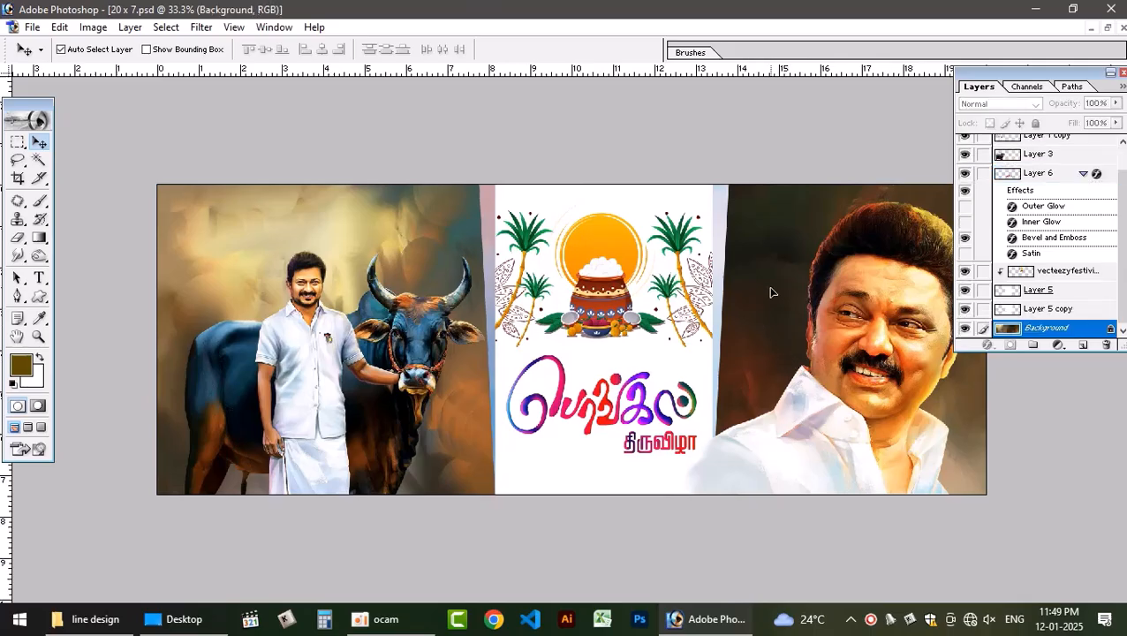
{"action": "left_click", "coordinate": [768, 296]}
{"action": "left_click", "coordinate": [477, 233]}
{"action": "key", "text": "ctrl+u"}
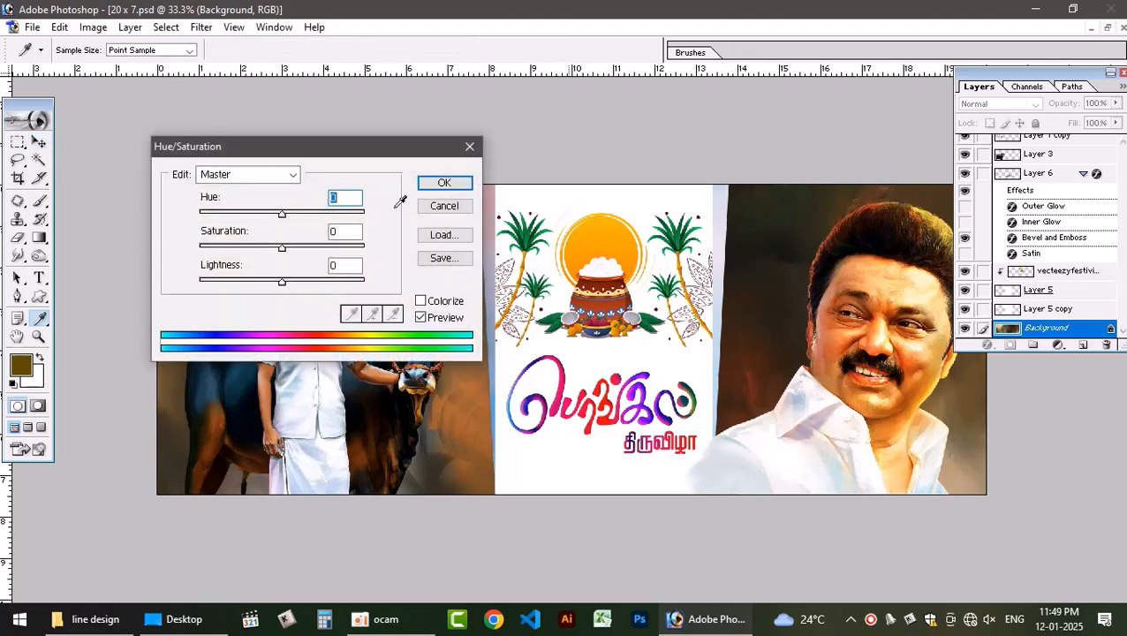
{"action": "left_click_drag", "start_coordinate": [283, 212], "coordinate": [355, 213]}
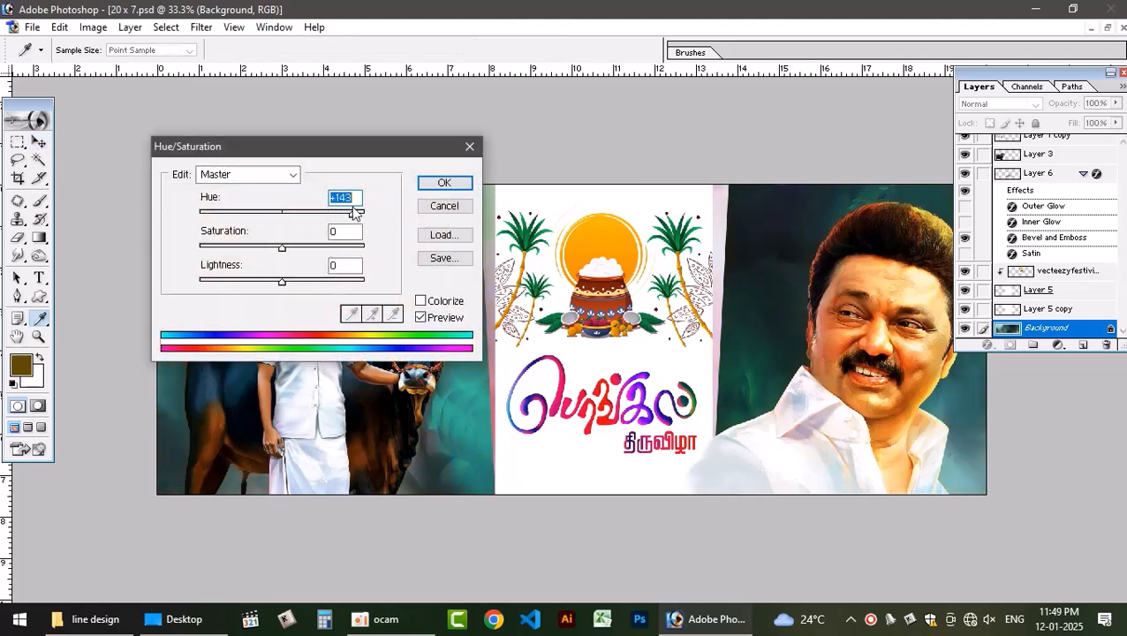
{"action": "left_click_drag", "start_coordinate": [360, 152], "coordinate": [623, 323]}
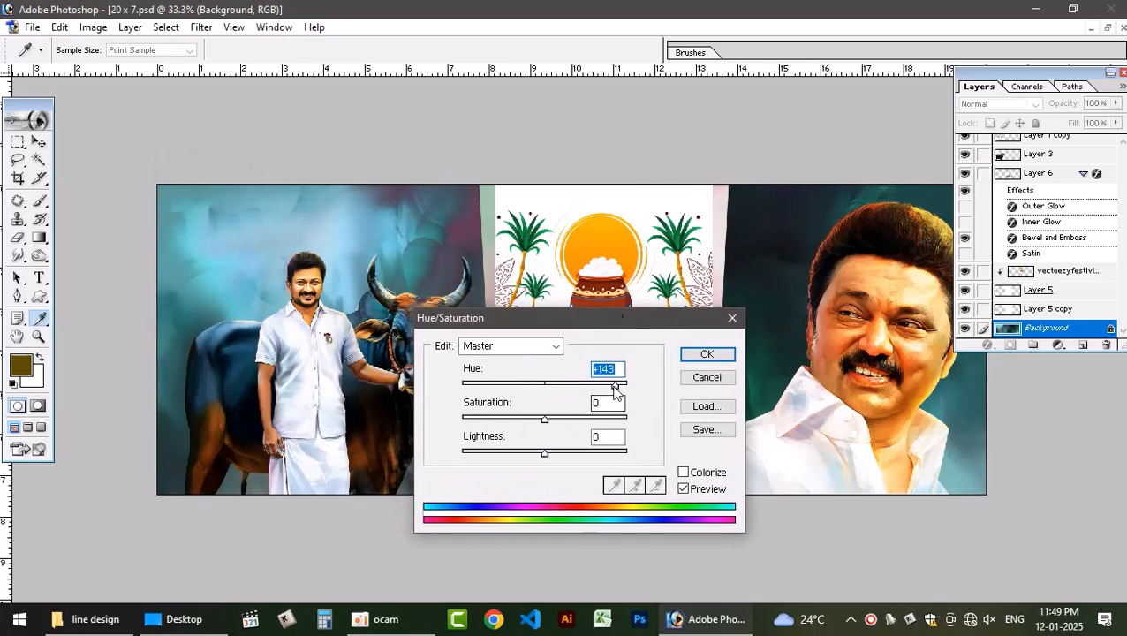
{"action": "left_click_drag", "start_coordinate": [610, 386], "coordinate": [501, 395]}
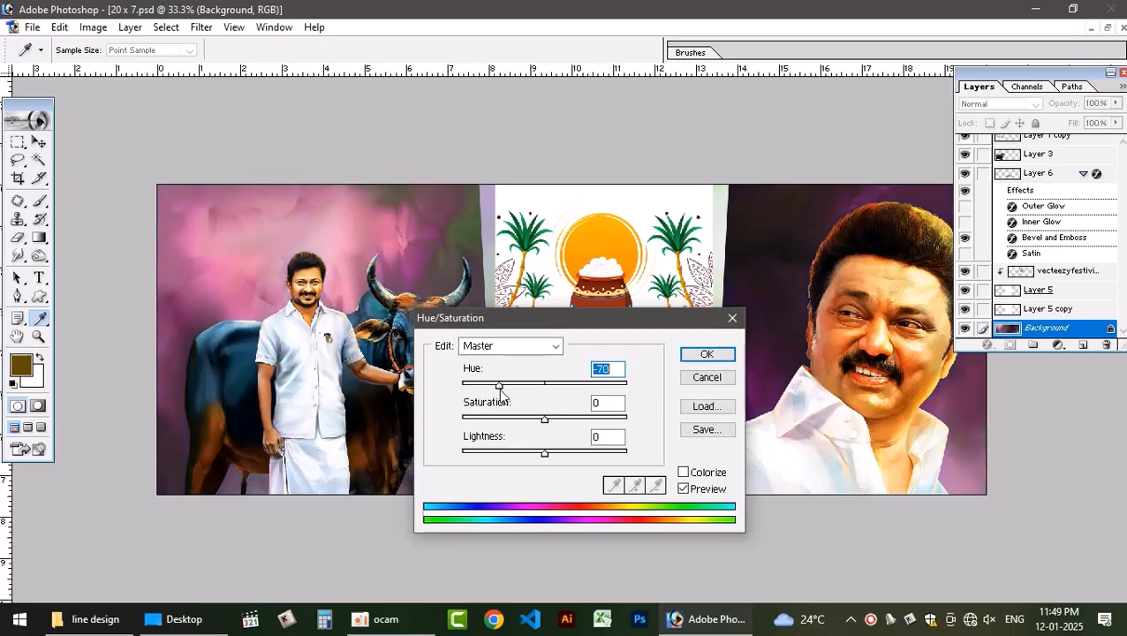
{"action": "left_click_drag", "start_coordinate": [551, 426], "coordinate": [609, 421]}
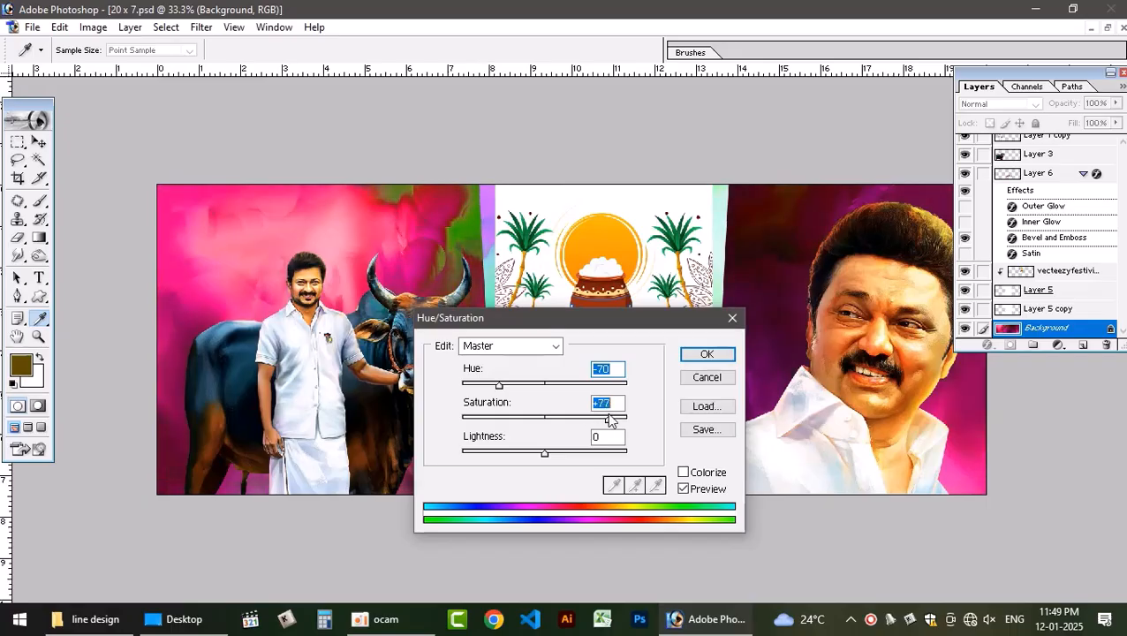
{"action": "left_click_drag", "start_coordinate": [545, 453], "coordinate": [592, 454]}
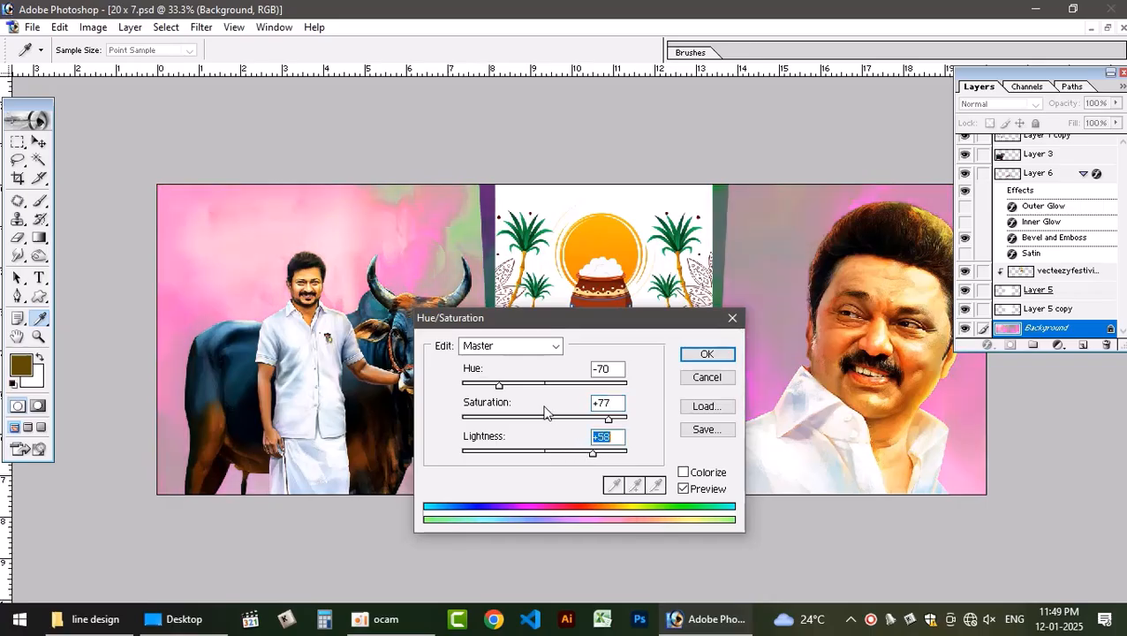
Try hue -14 with lightness +1, and hue -89, saturation -30, lightness -31 on the Background, cancelling the adjustment
{"action": "left_click_drag", "start_coordinate": [499, 387], "coordinate": [534, 399]}
{"action": "left_click_drag", "start_coordinate": [592, 454], "coordinate": [545, 455]}
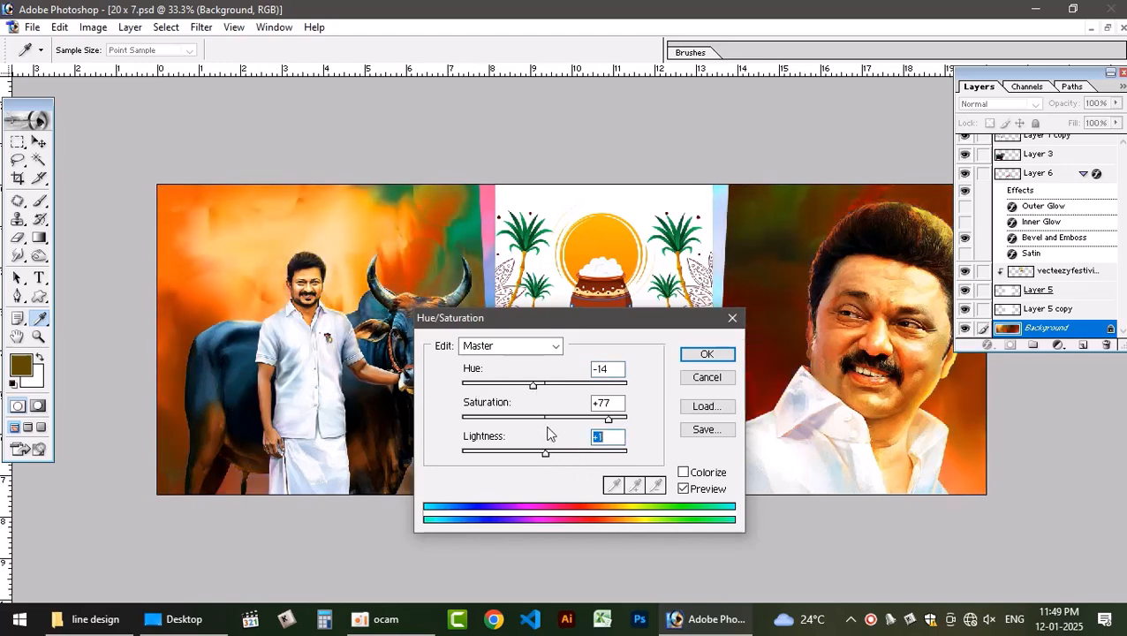
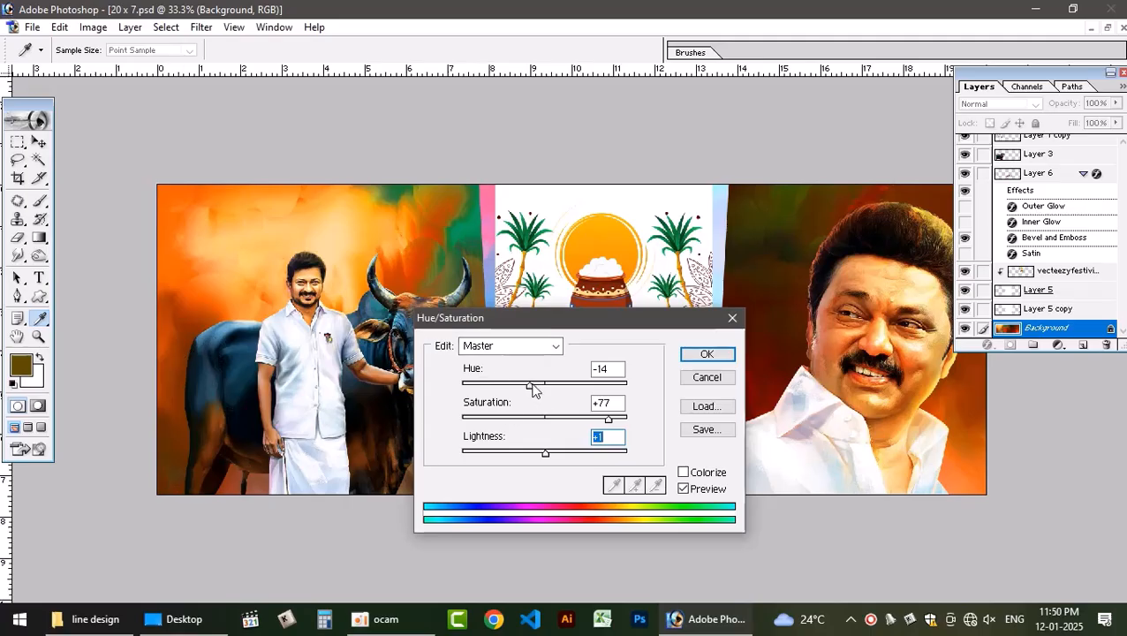
{"action": "left_click_drag", "start_coordinate": [534, 385], "coordinate": [494, 404]}
{"action": "left_click_drag", "start_coordinate": [610, 424], "coordinate": [522, 423]}
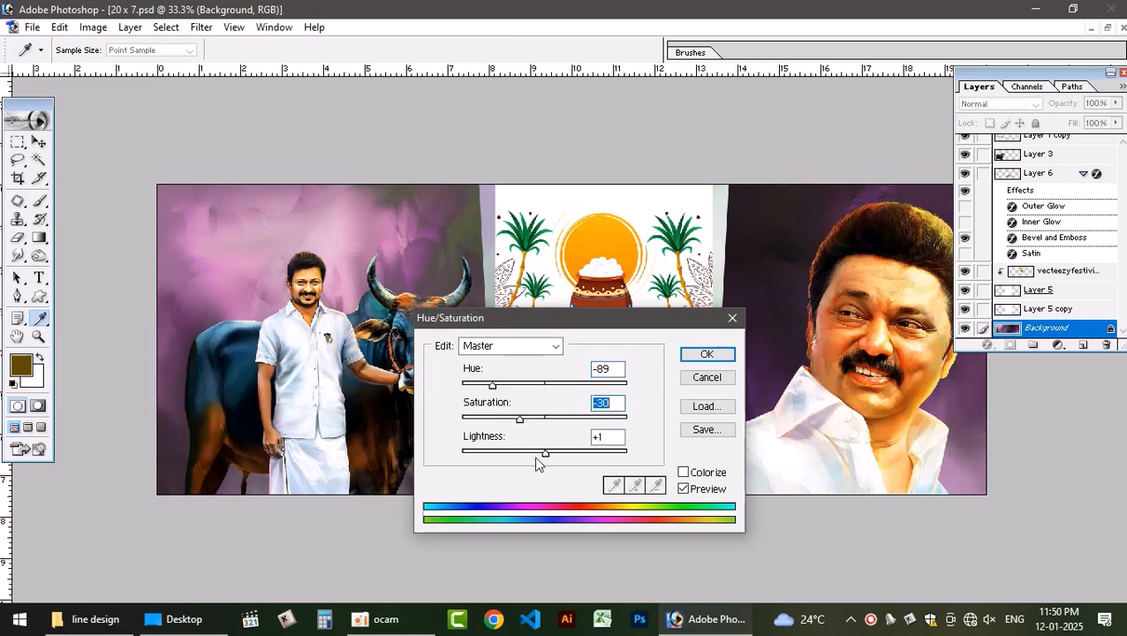
{"action": "left_click_drag", "start_coordinate": [547, 455], "coordinate": [518, 455]}
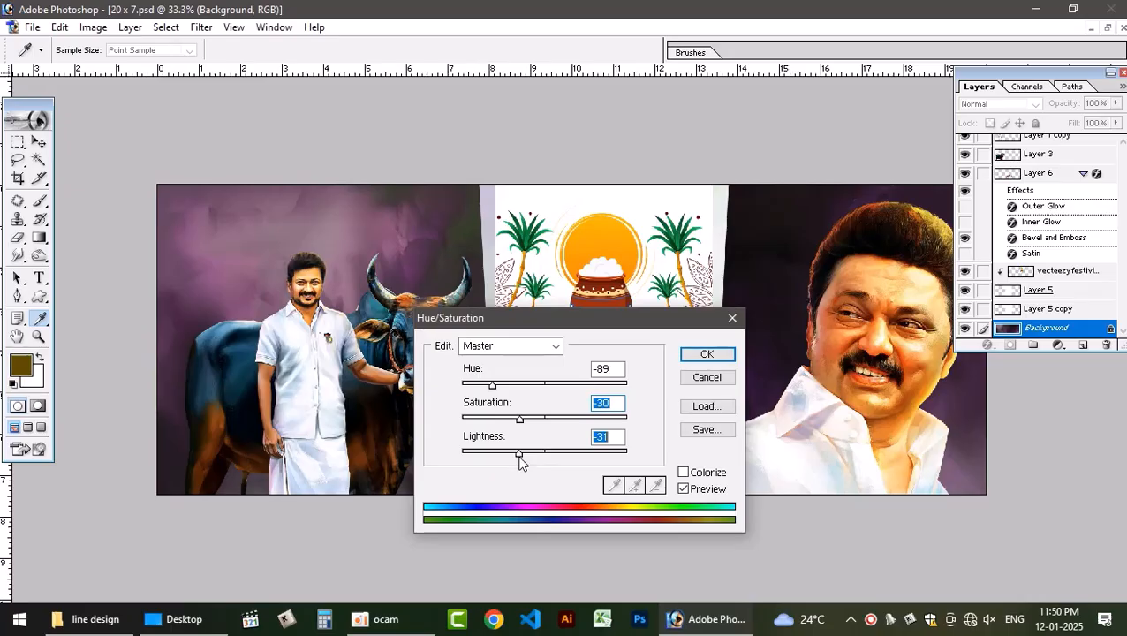
{"action": "left_click", "coordinate": [706, 377]}
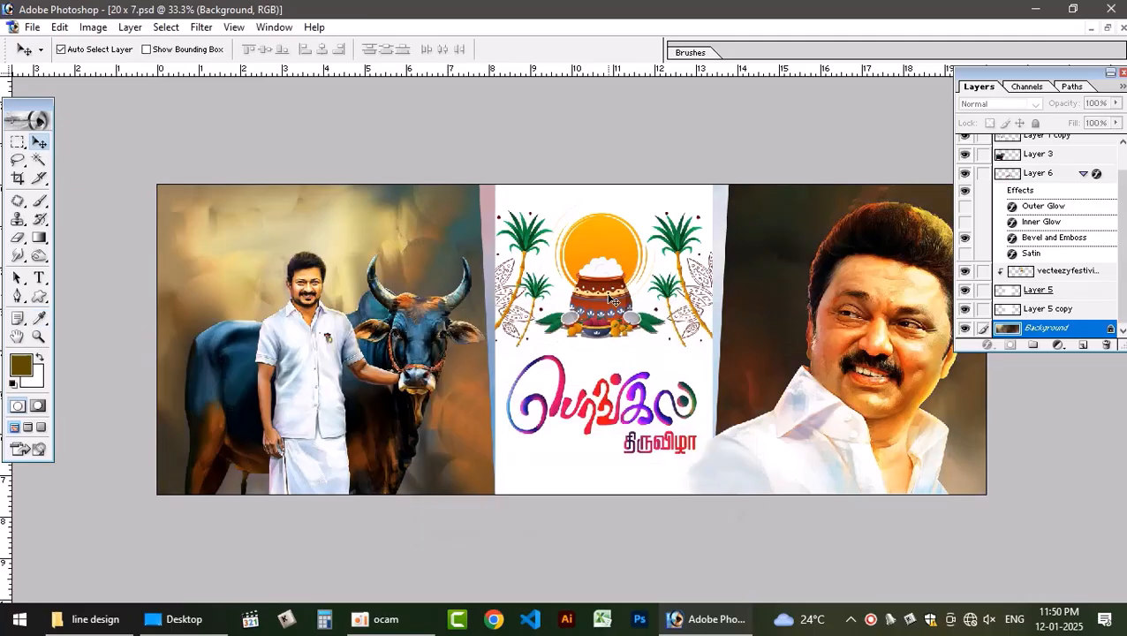
Try moving the pot illustration and large portrait slightly up and left, and both centre panels far left
{"action": "left_click_drag", "start_coordinate": [613, 301], "coordinate": [590, 289]}
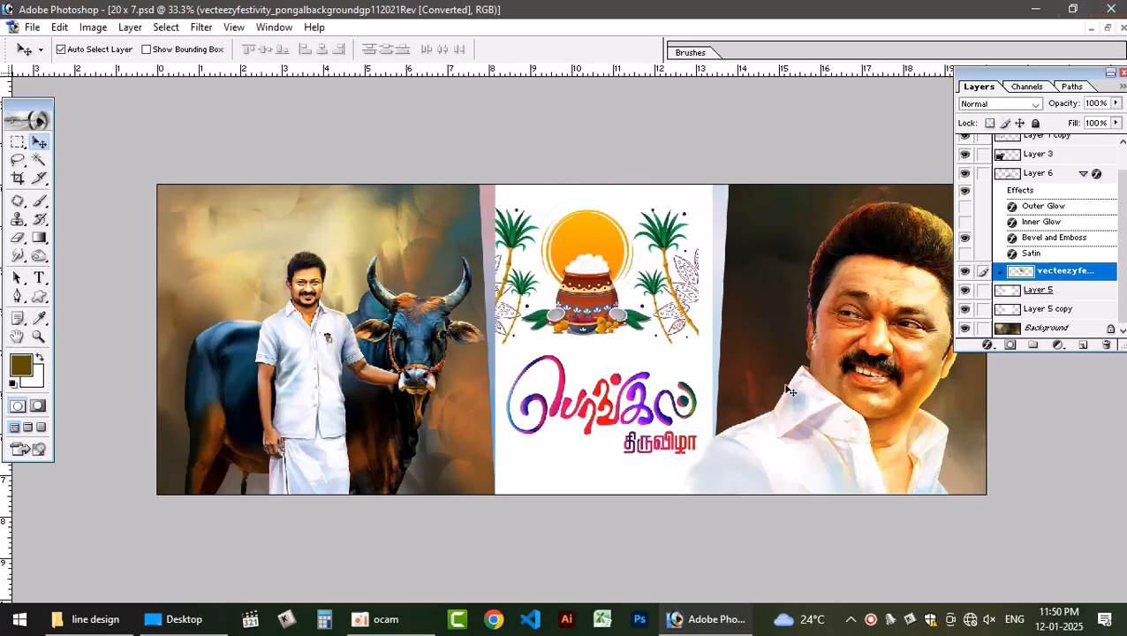
{"action": "mouse_move", "coordinate": [857, 348]}
{"action": "left_mouse_down"}
{"action": "mouse_move", "coordinate": [766, 336]}
{"action": "mouse_move", "coordinate": [843, 332]}
{"action": "left_mouse_up"}
{"action": "left_click", "coordinate": [699, 191]}
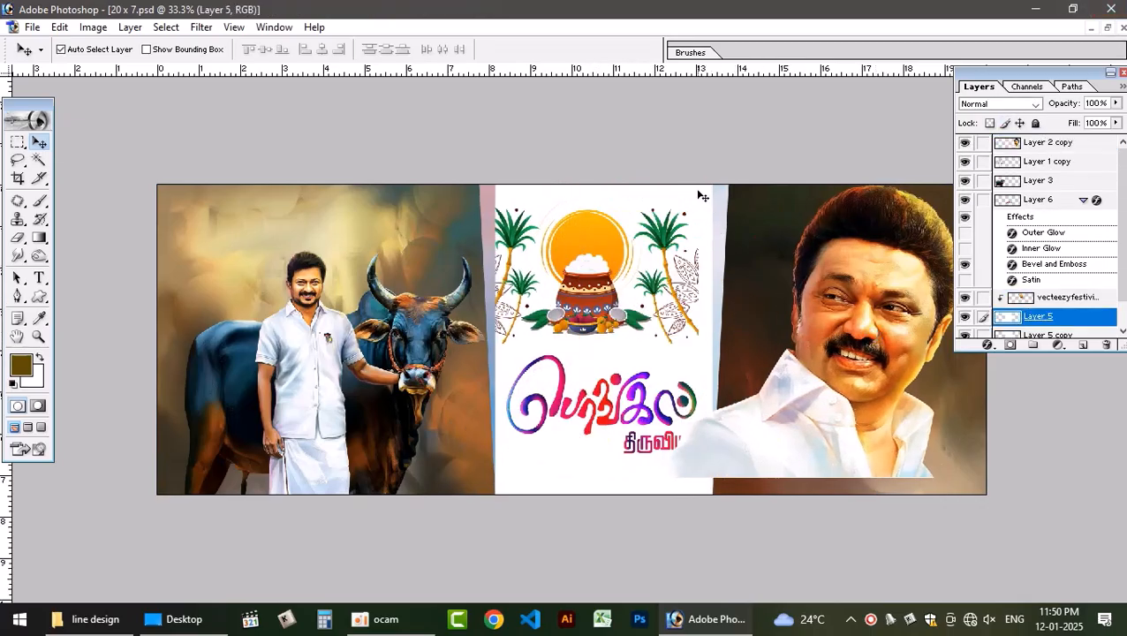
{"action": "left_click_drag", "start_coordinate": [698, 192], "coordinate": [452, 232]}
{"action": "left_click_drag", "start_coordinate": [658, 219], "coordinate": [497, 258]}
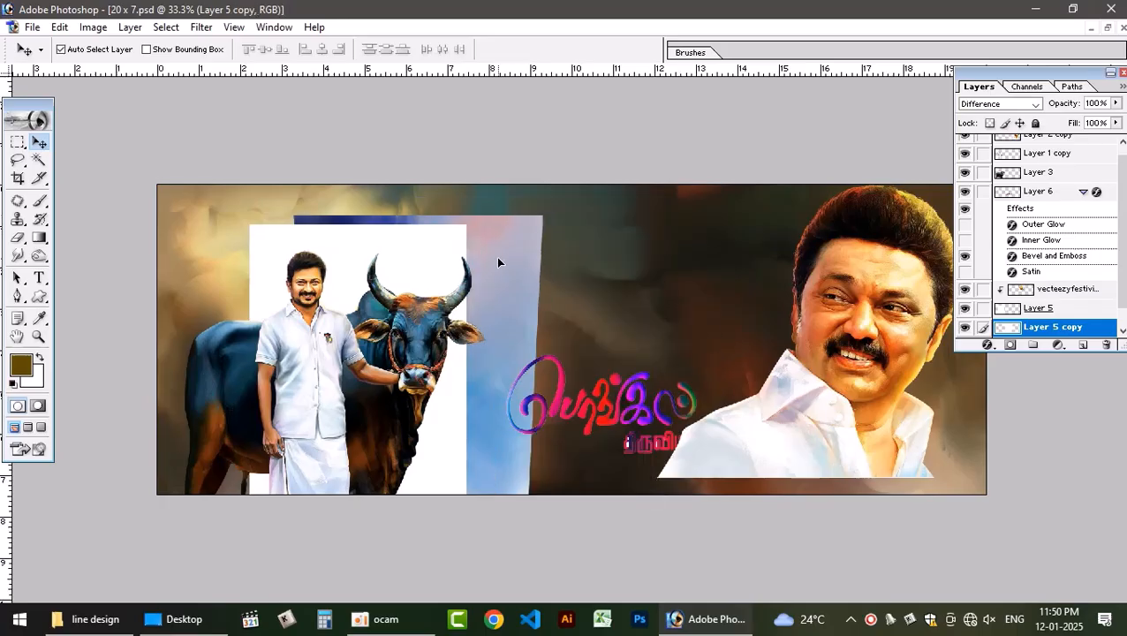
Undo the panel and large portrait moves and close 20 x 7.psd without saving the changes
{"action": "left_click", "coordinate": [964, 307]}
{"action": "key", "text": "ctrl+alt+z"}
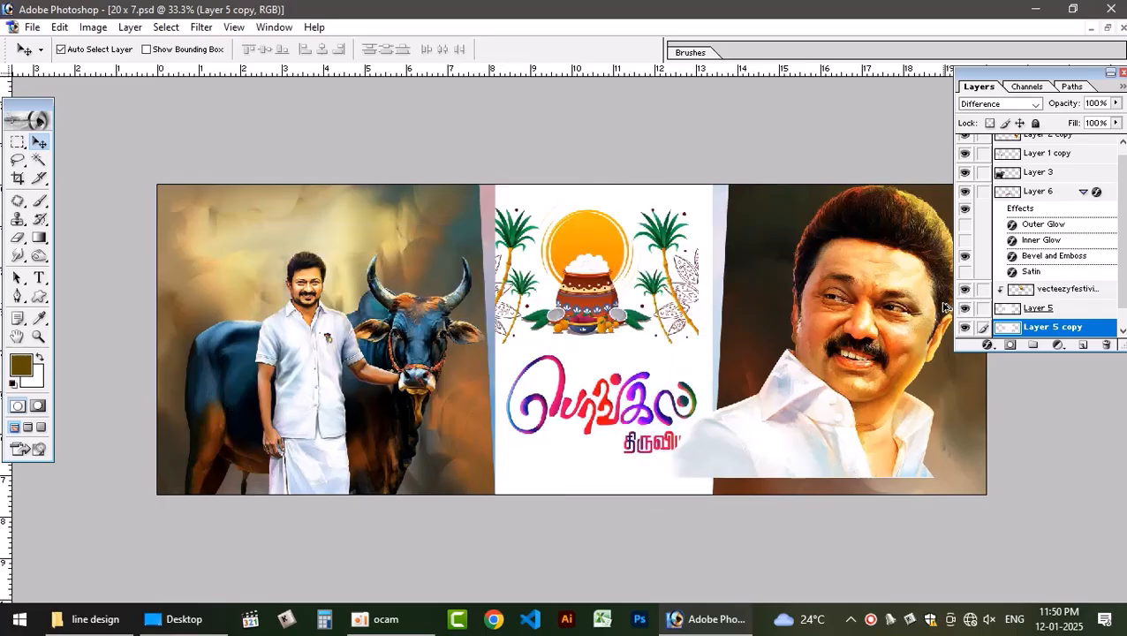
{"action": "key", "text": "ctrl+alt+z"}
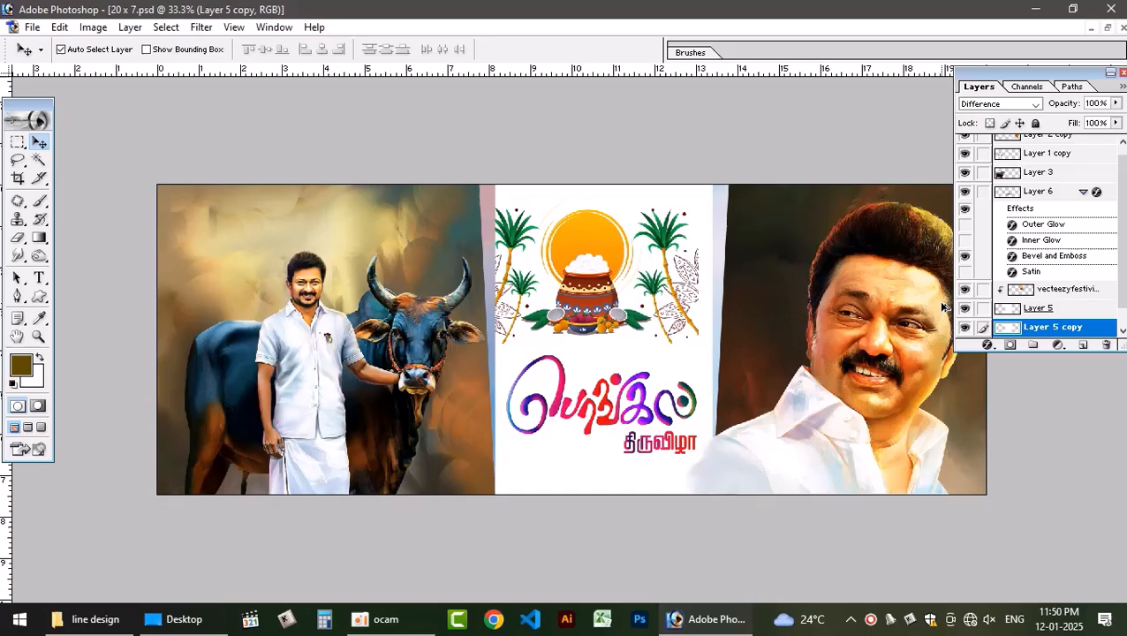
{"action": "left_click", "coordinate": [1121, 29]}
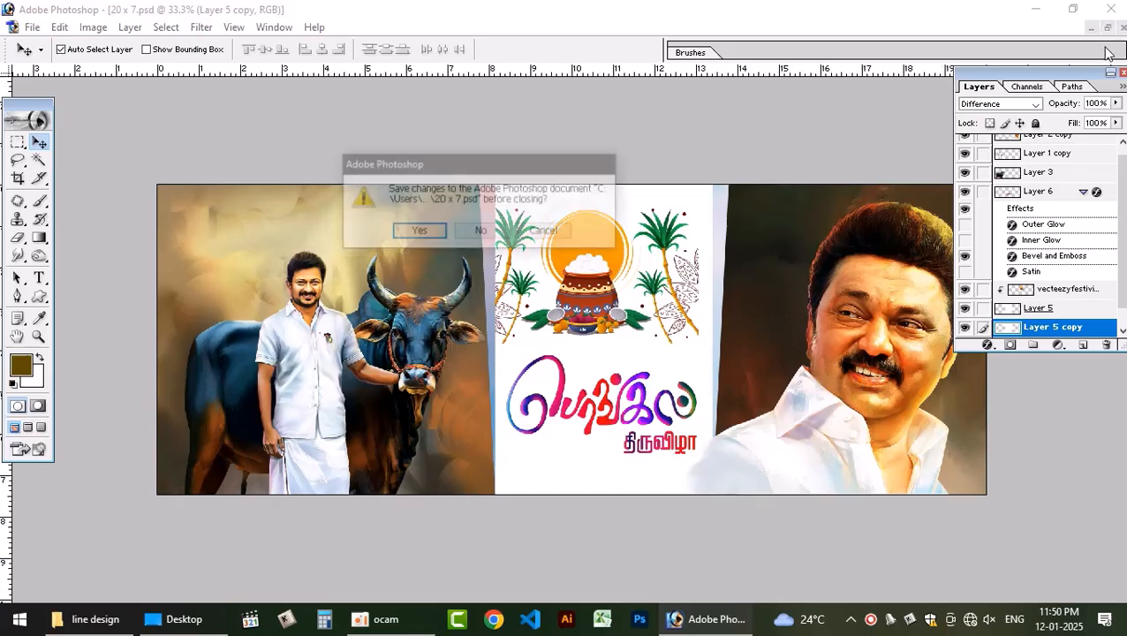
{"action": "left_click", "coordinate": [484, 233]}
Discard the small portrait's layer mask in 15 x10 dmk 2.psd and try moving the portrait right and down
{"action": "left_click_drag", "start_coordinate": [566, 444], "coordinate": [549, 403]}
{"action": "right_click", "coordinate": [1033, 163]}
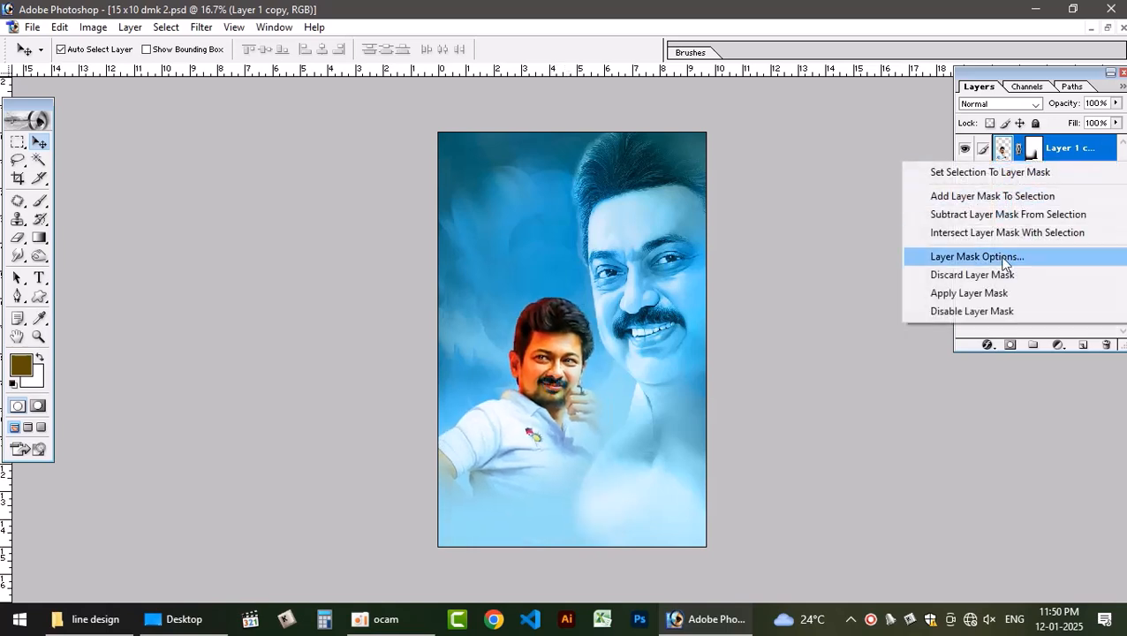
{"action": "left_click", "coordinate": [962, 274]}
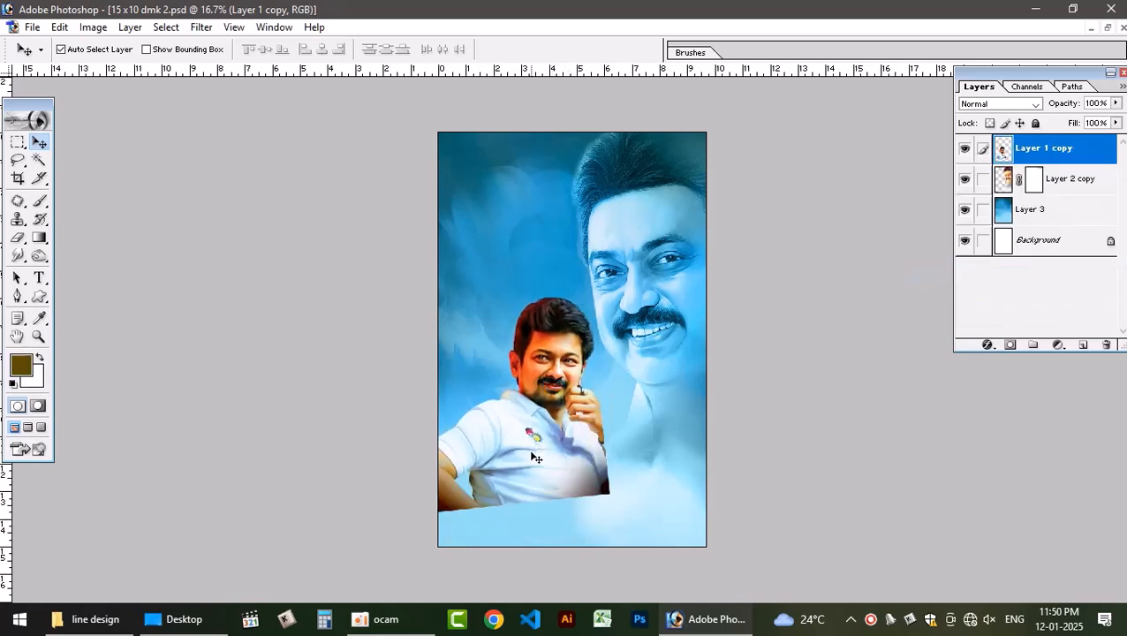
{"action": "left_click_drag", "start_coordinate": [532, 452], "coordinate": [579, 466]}
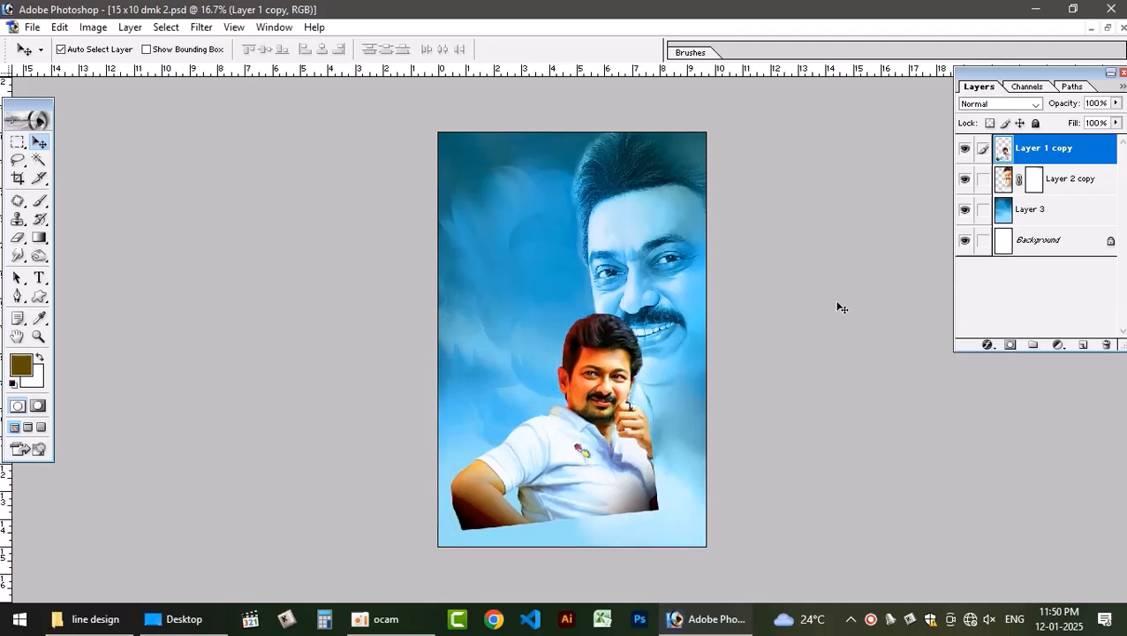
Examine the unmasked small portrait at 66.7%, from the face down to the hand and shirt edges
{"action": "key", "text": "ctrl+plus"}
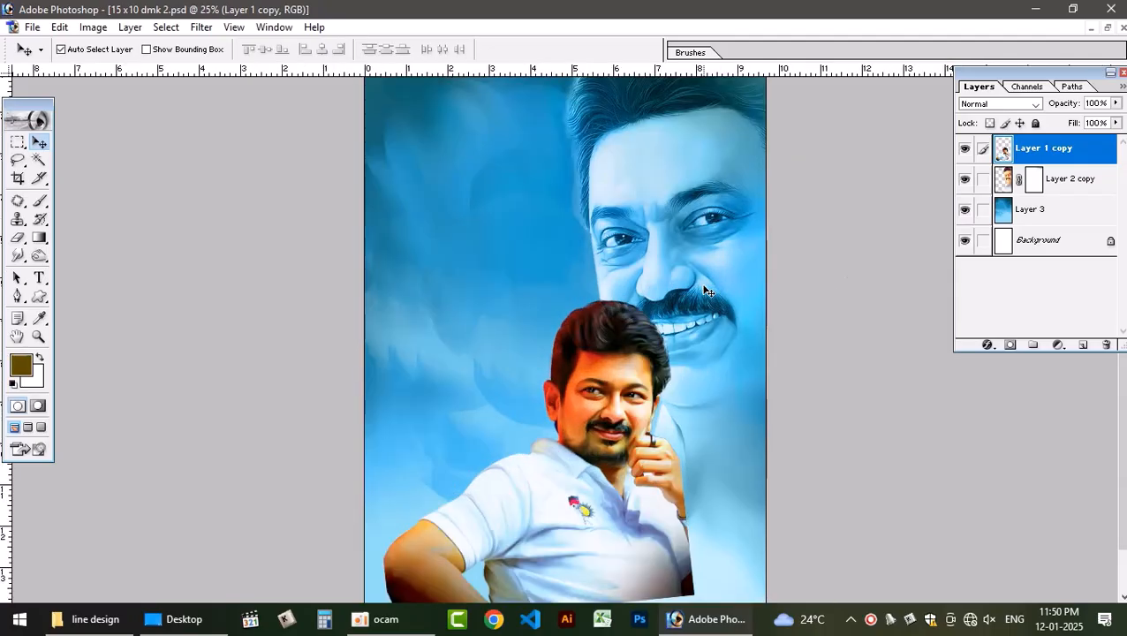
{"action": "key", "text": "ctrl+plus"}
{"action": "key", "text": "ctrl+plus"}
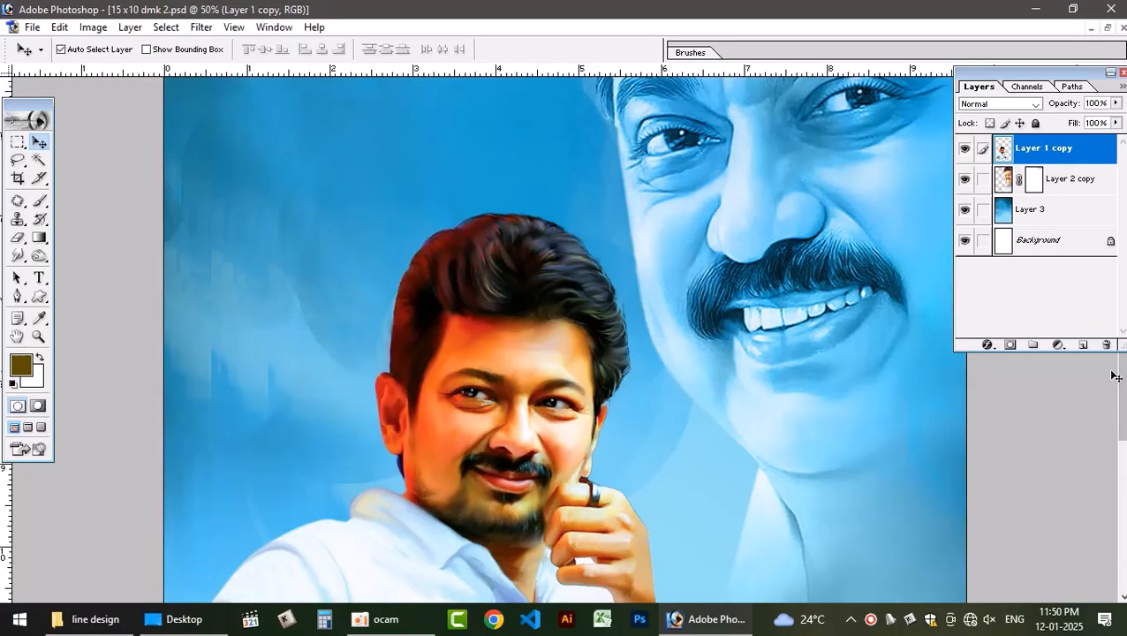
{"action": "key", "text": "ctrl+plus"}
{"action": "scroll", "coordinate": [748, 326], "scroll_direction": "down", "scroll_amount": 5}
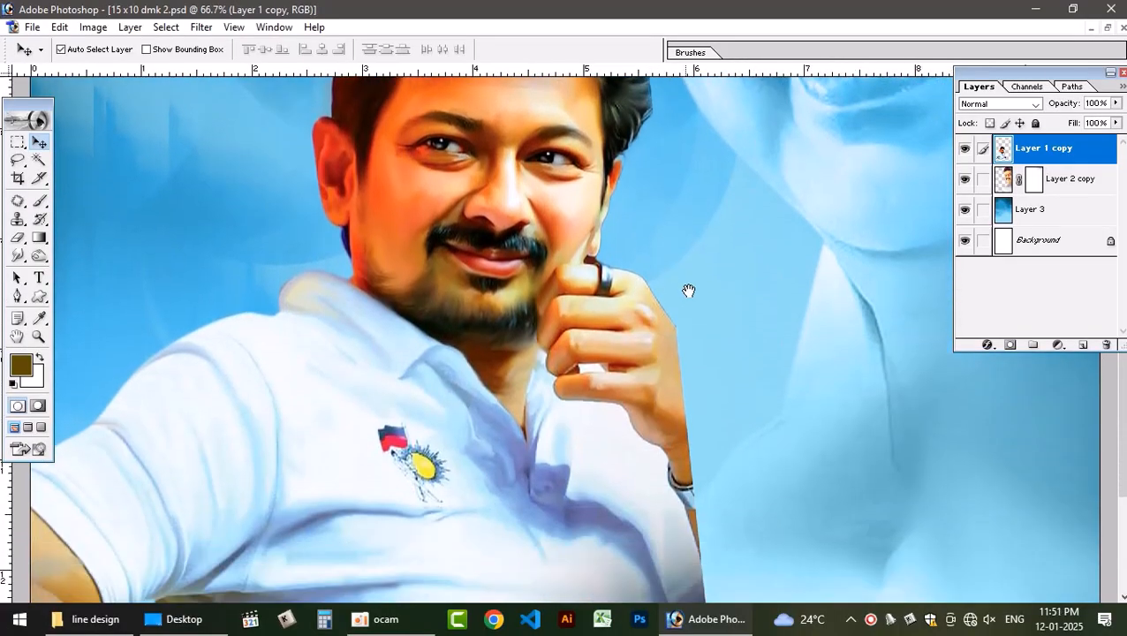
{"action": "left_click_drag", "start_coordinate": [638, 354], "coordinate": [656, 250]}
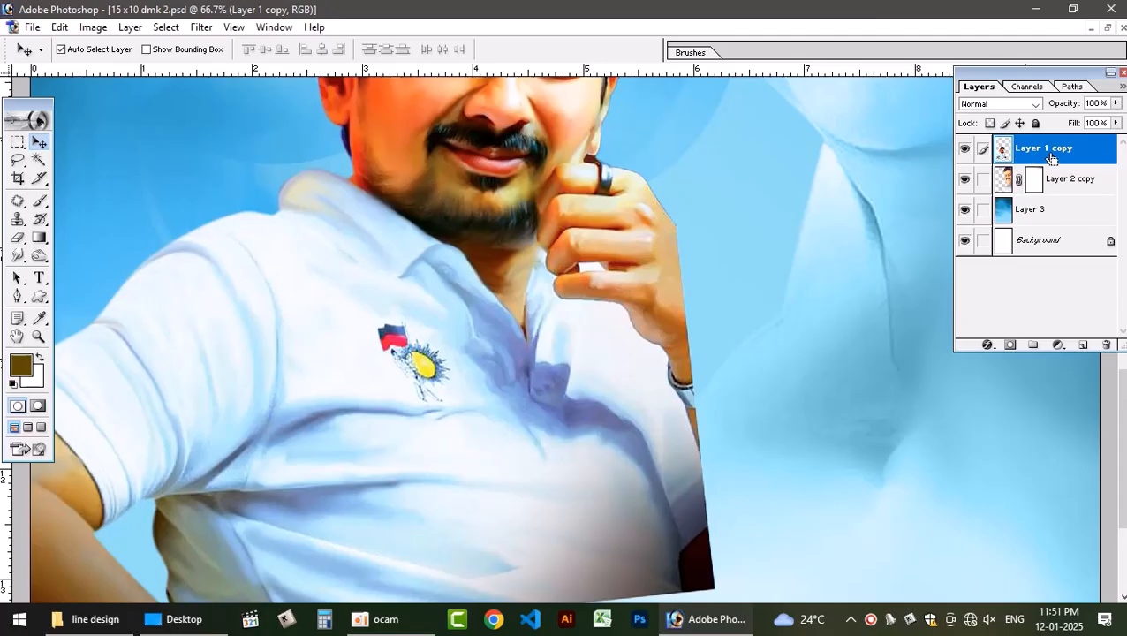
Undo the removal of the small portrait's layer mask and inspect its blended hand and face
{"action": "key", "text": "ctrl+z"}
{"action": "left_click_drag", "start_coordinate": [650, 251], "coordinate": [629, 415]}
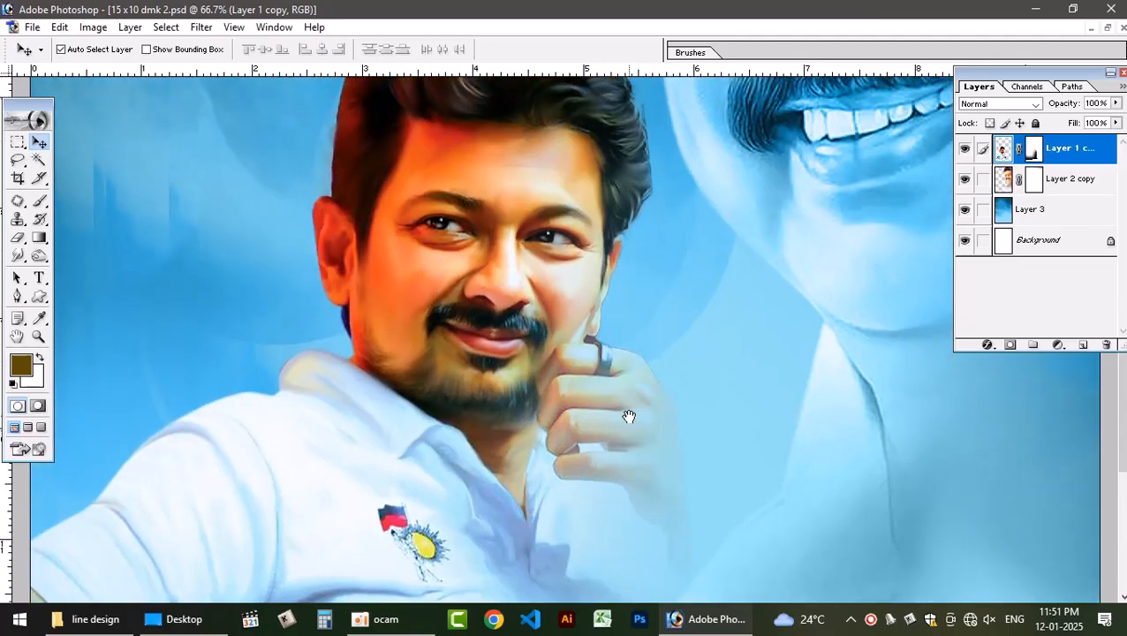
{"action": "left_click_drag", "start_coordinate": [640, 277], "coordinate": [658, 406]}
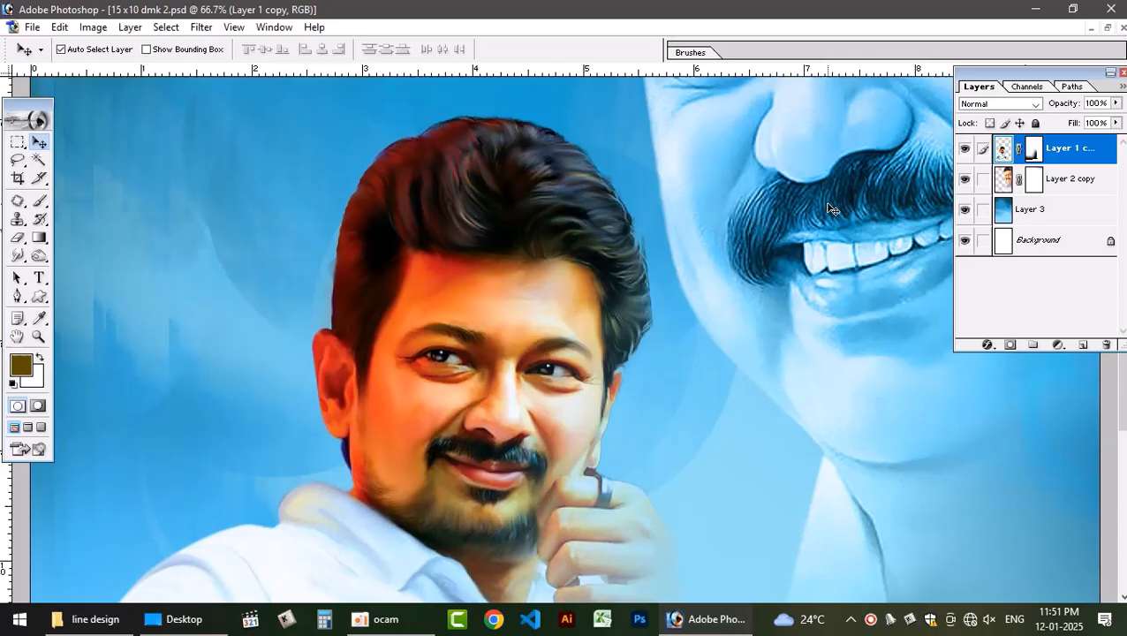
Try moving the large portrait sideways over the background and undo the move
{"action": "key", "text": "ctrl+minus"}
{"action": "key", "text": "ctrl+minus"}
{"action": "key", "text": "ctrl+minus"}
{"action": "key", "text": "ctrl+minus"}
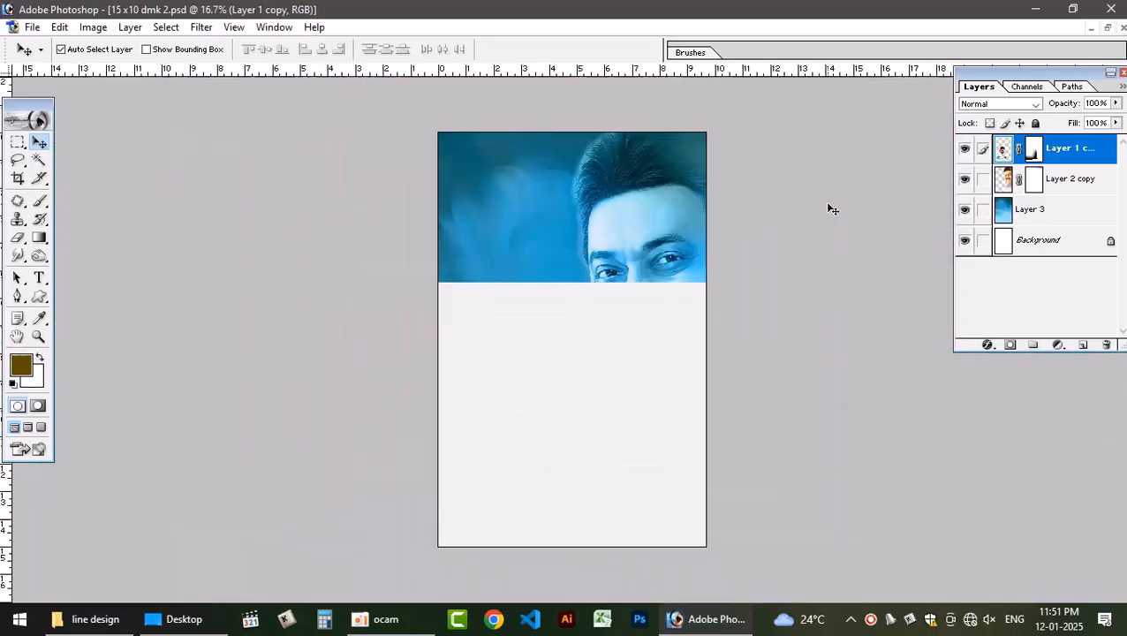
{"action": "left_click_drag", "start_coordinate": [654, 239], "coordinate": [669, 220]}
{"action": "key", "text": "ctrl+z"}
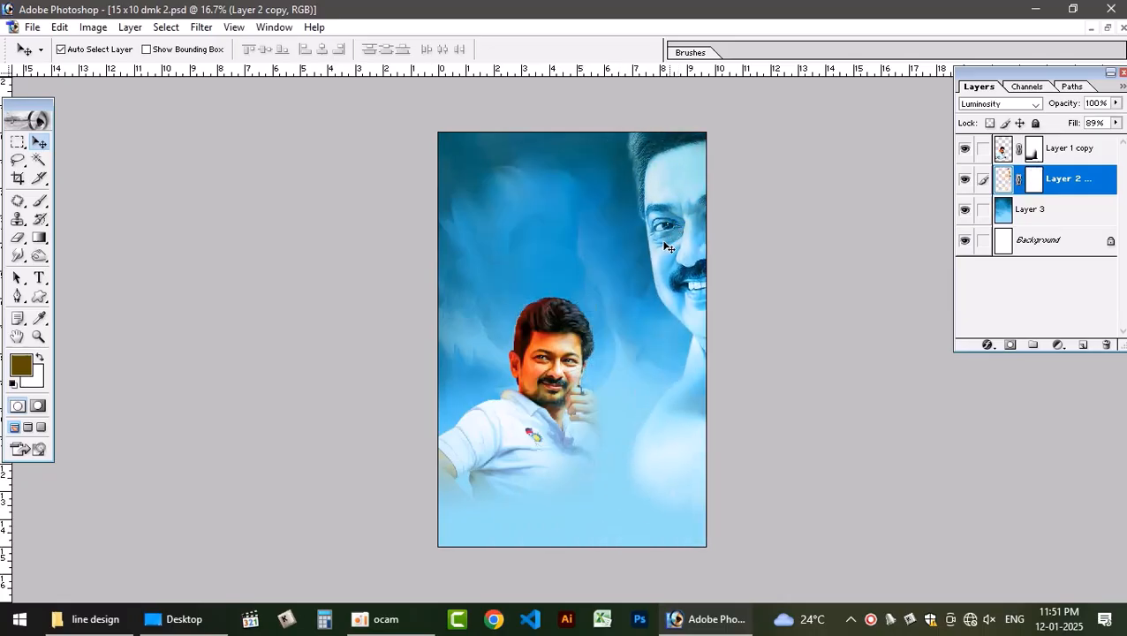
{"action": "key", "text": "ctrl+z"}
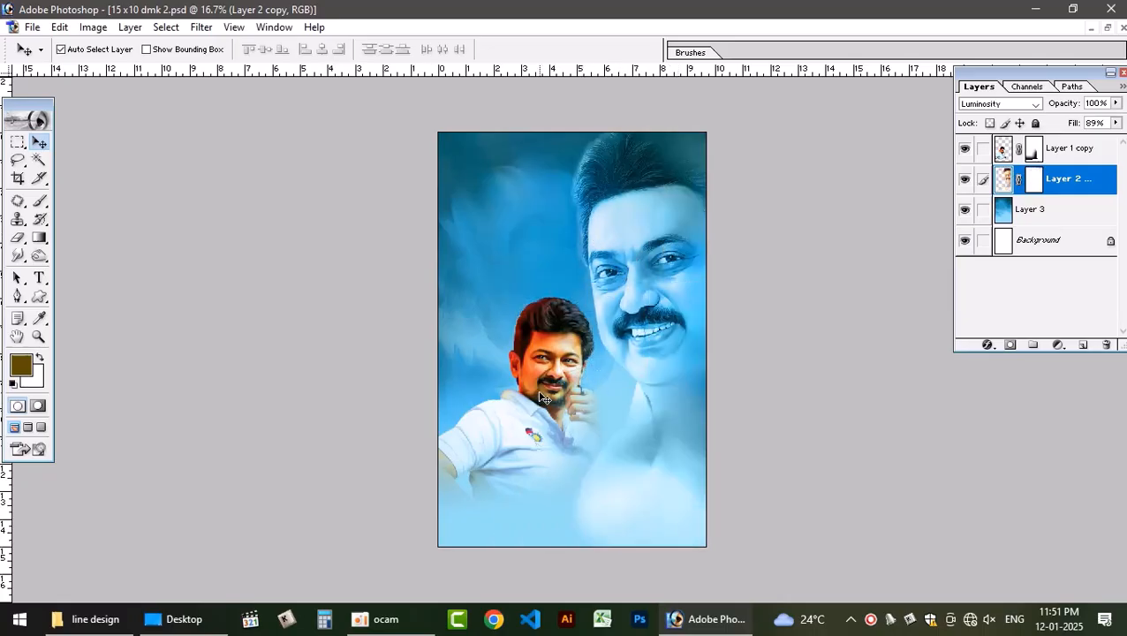
Move the small portrait up into the canvas's upper-left area, beside the large portrait's face
{"action": "left_click_drag", "start_coordinate": [543, 397], "coordinate": [493, 241]}
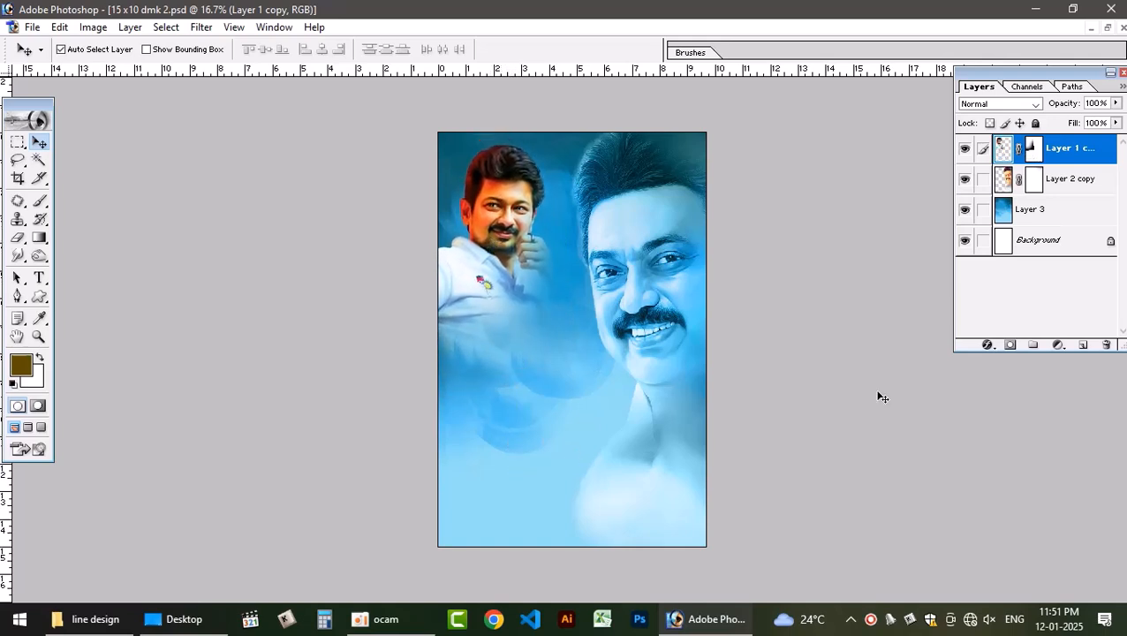
Draw a small upright rounded rectangle with a 10 px radius as a shape layer in the canvas's lower-left area
{"action": "left_click_drag", "start_coordinate": [39, 296], "coordinate": [111, 312]}
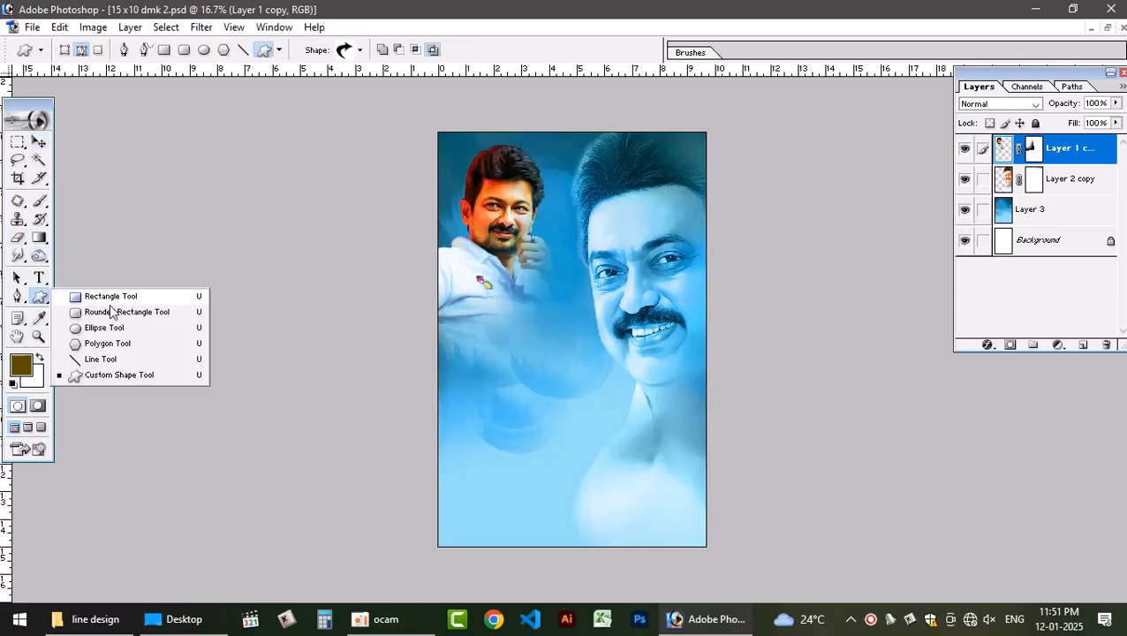
{"action": "left_click", "coordinate": [112, 312]}
{"action": "left_click_drag", "start_coordinate": [469, 432], "coordinate": [575, 485]}
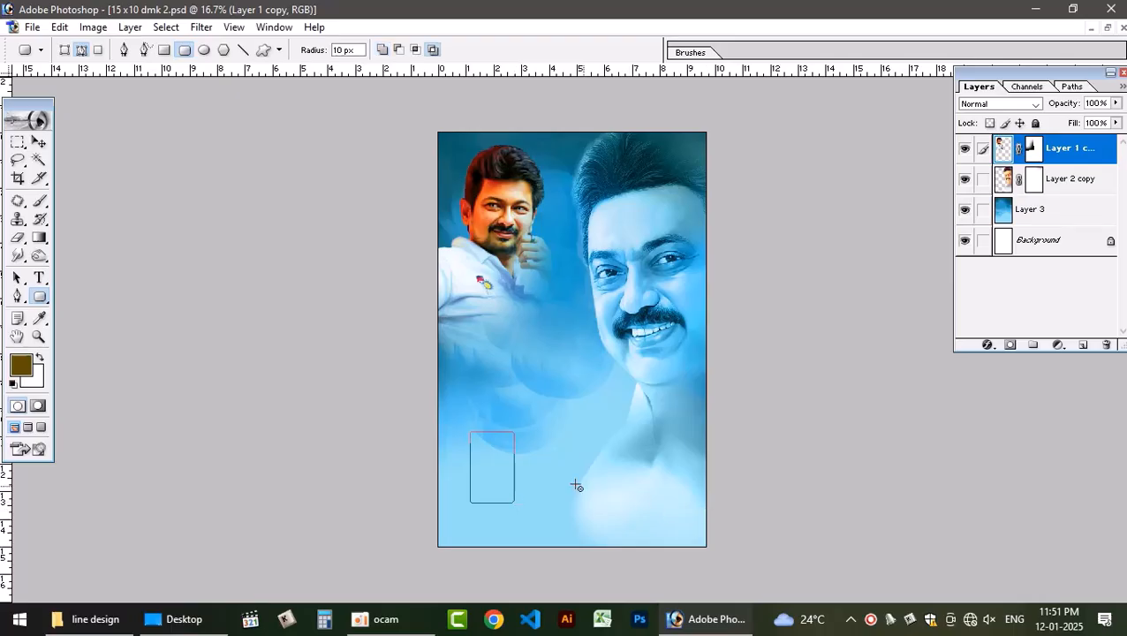
{"action": "left_click", "coordinate": [64, 49]}
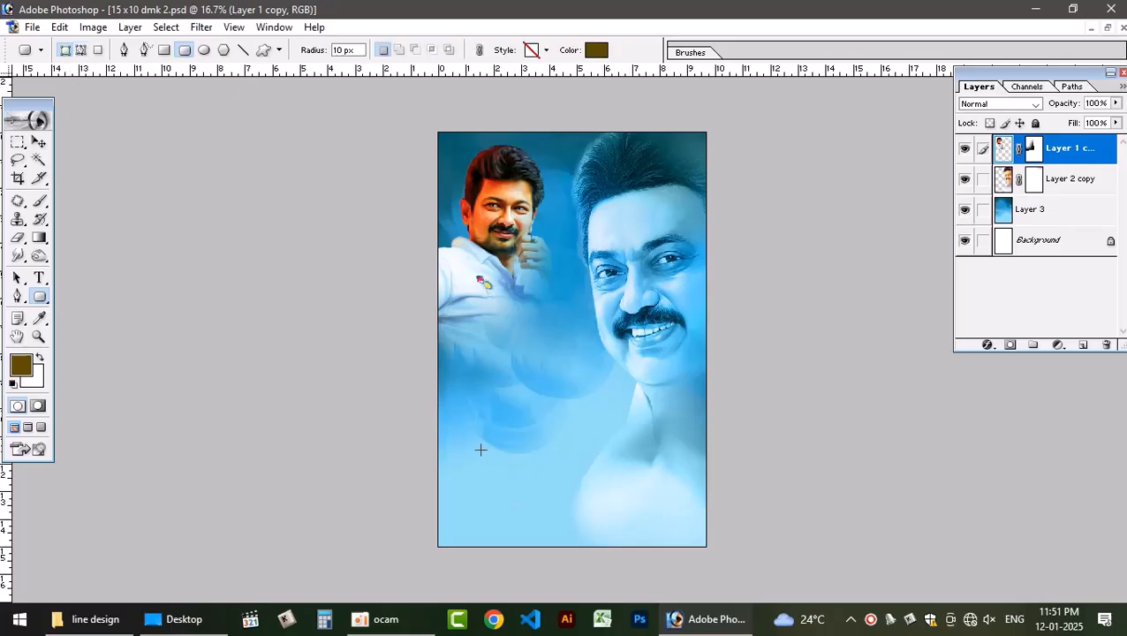
{"action": "left_click_drag", "start_coordinate": [456, 435], "coordinate": [505, 505]}
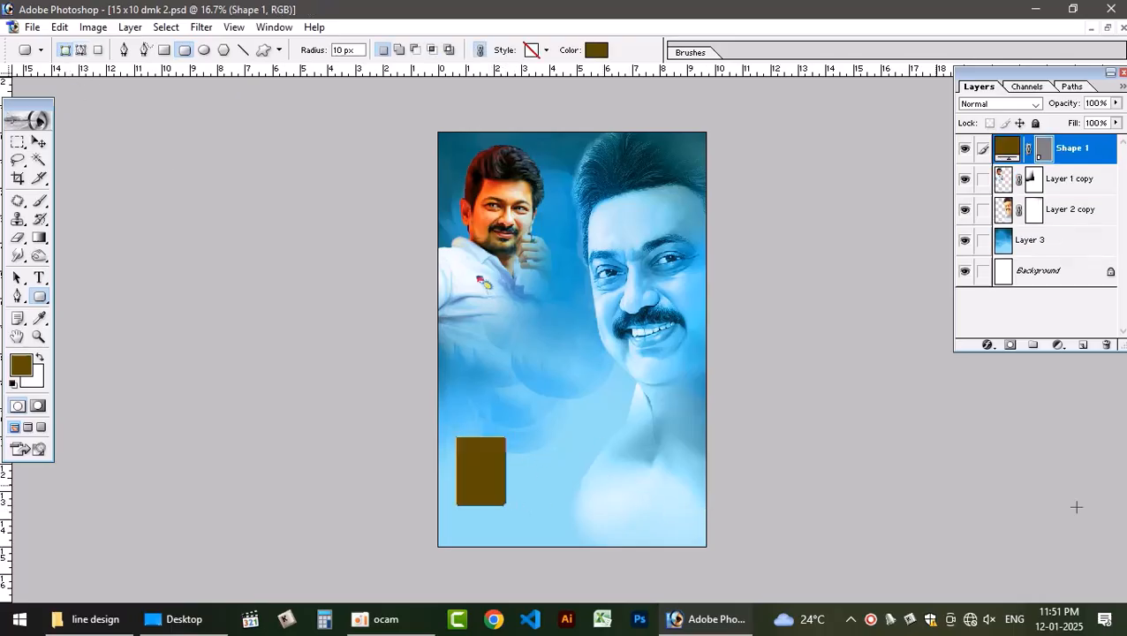
Fill the rounded rectangle with white, FFFFFF
{"action": "left_click", "coordinate": [597, 49]}
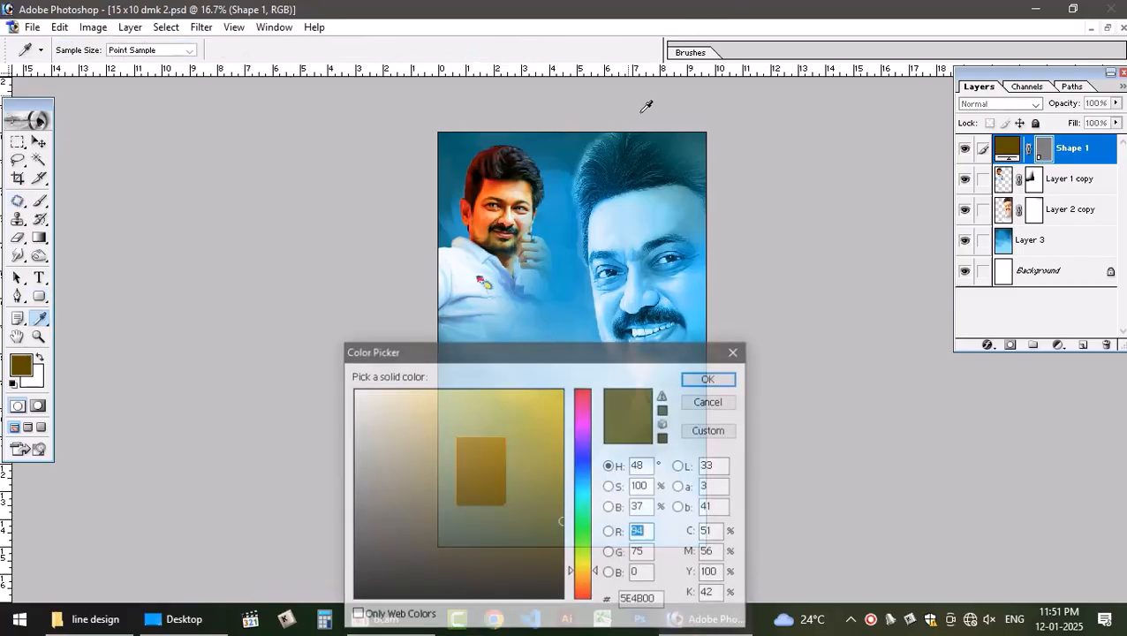
{"action": "left_click", "coordinate": [557, 329]}
{"action": "left_click_drag", "start_coordinate": [364, 388], "coordinate": [351, 388]}
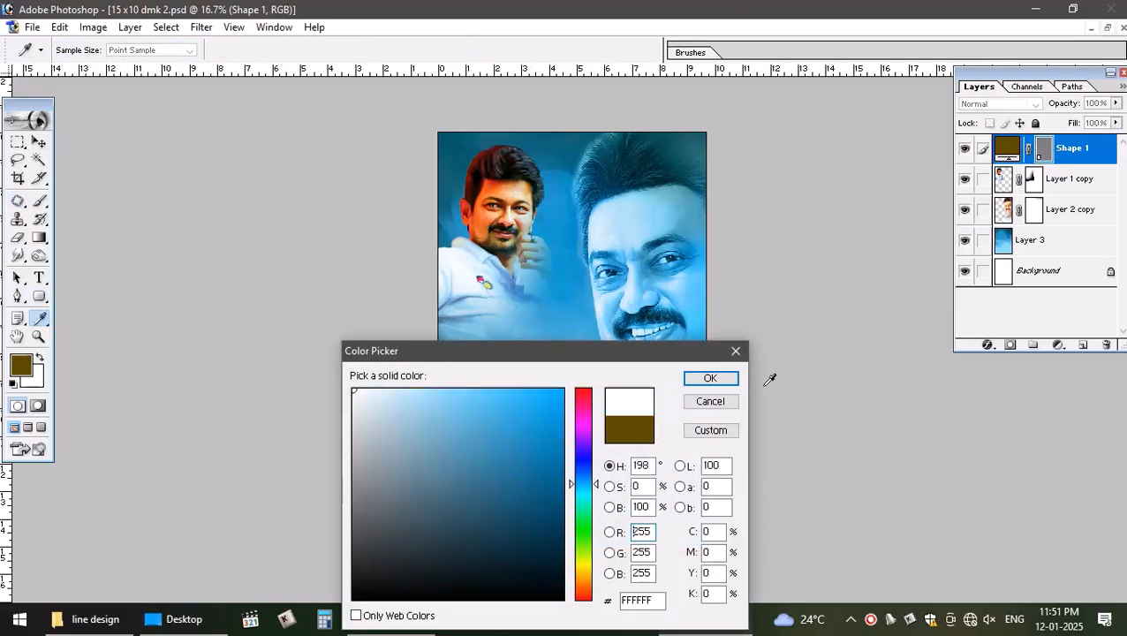
{"action": "left_click", "coordinate": [717, 382]}
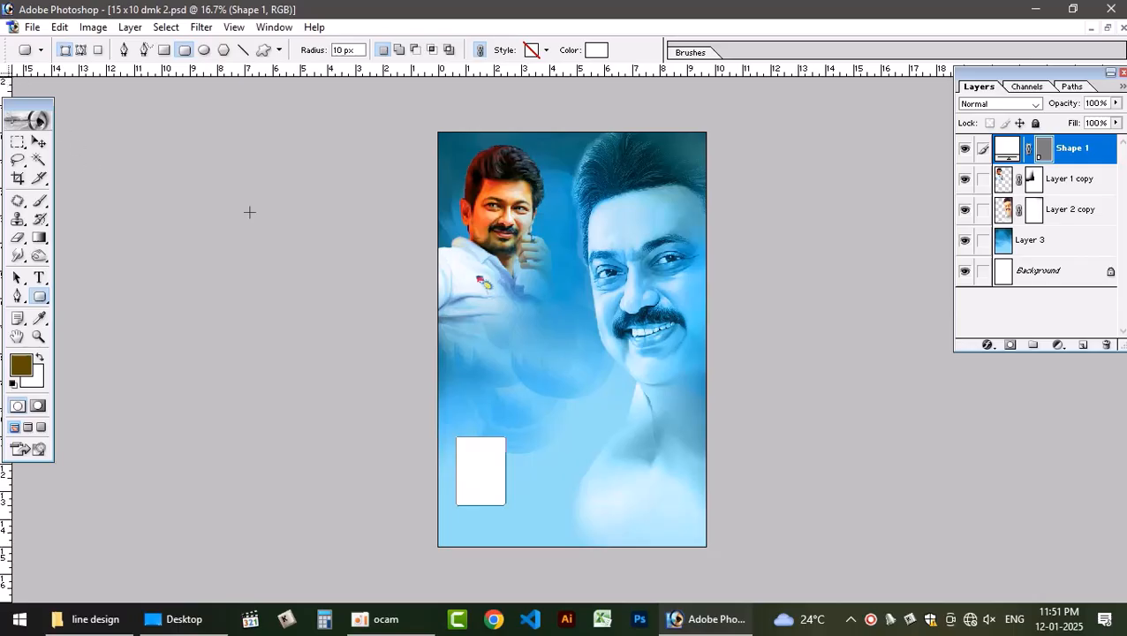
Recolour the rounded rectangle dark blue, using a hue sampled from the blue background and darkened
{"action": "left_click", "coordinate": [595, 50]}
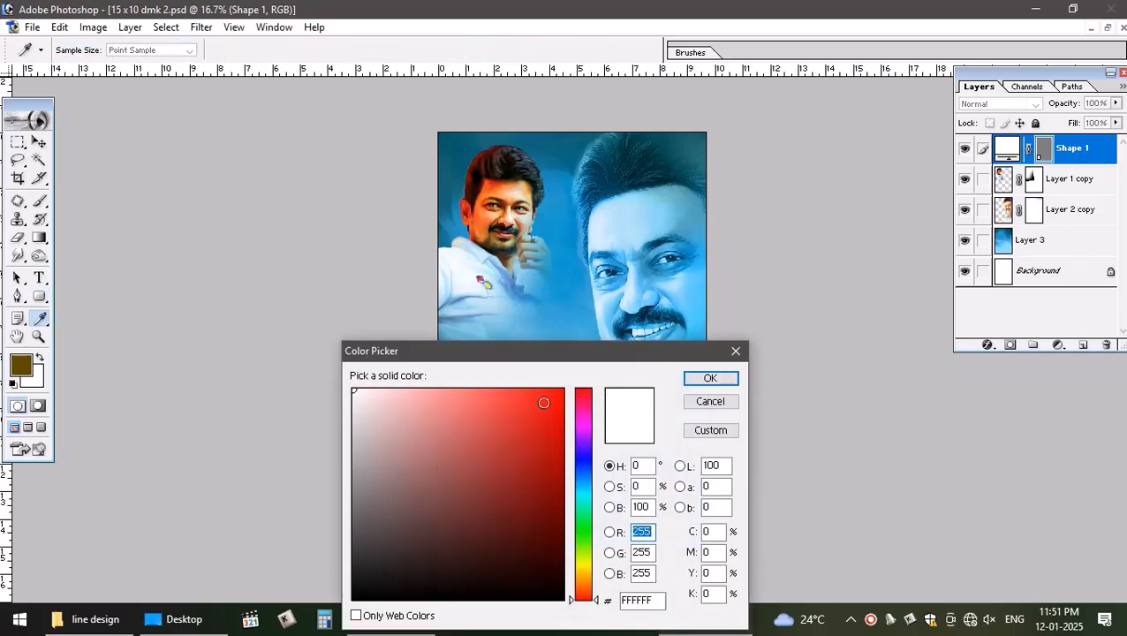
{"action": "left_click", "coordinate": [572, 249]}
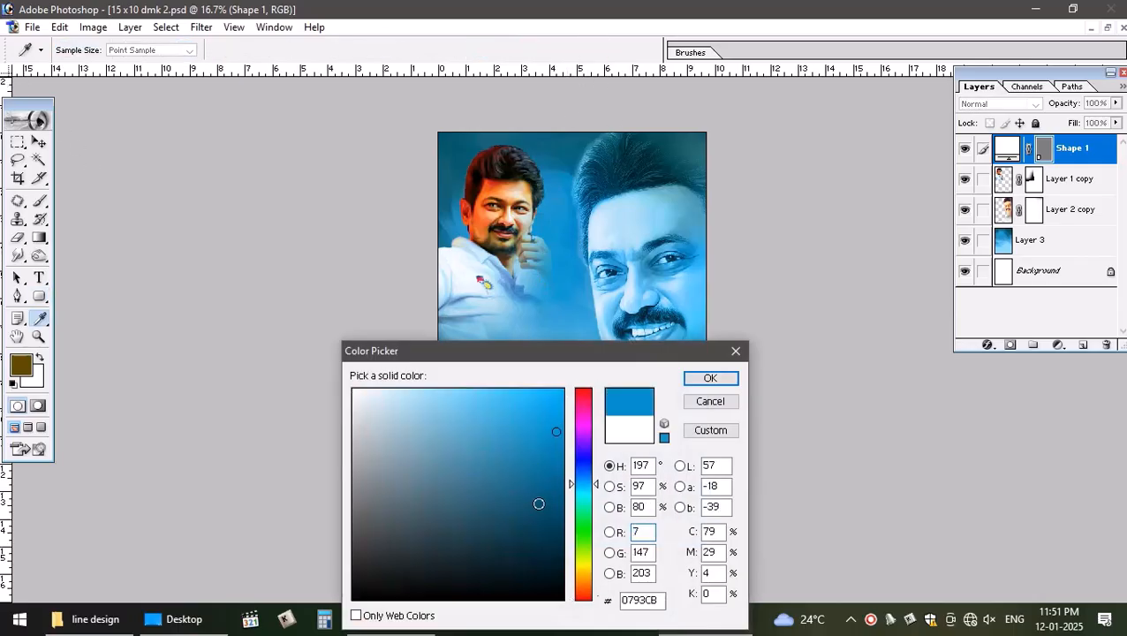
{"action": "left_click", "coordinate": [562, 520]}
{"action": "left_click", "coordinate": [706, 378]}
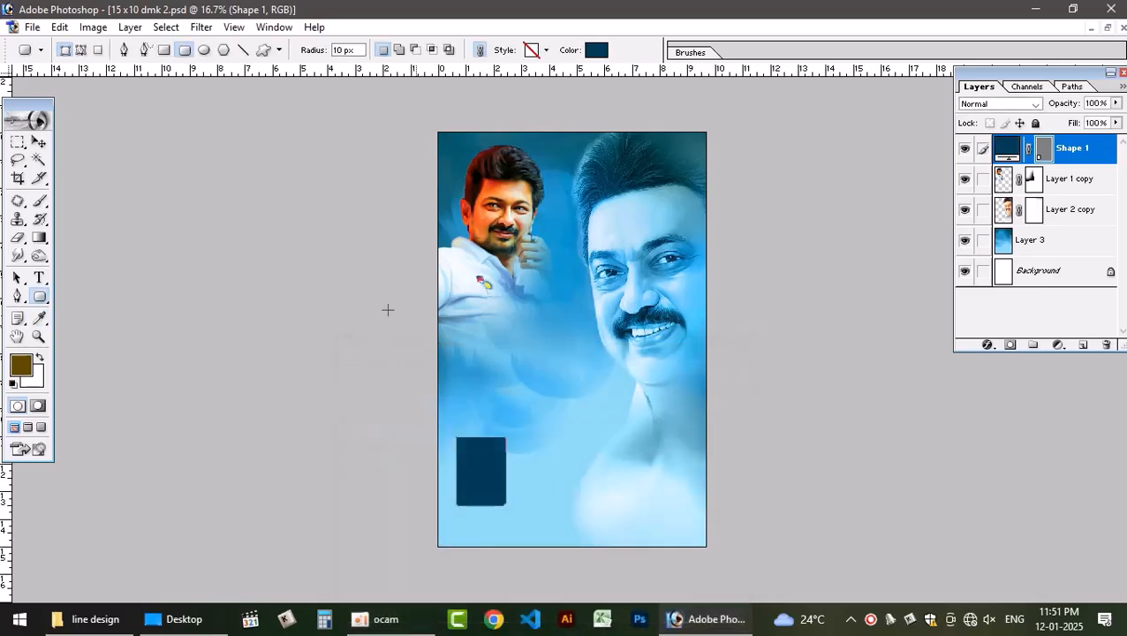
Add a Stroke effect to the rounded rectangle in white with a size of 21 px
{"action": "left_click", "coordinate": [38, 142]}
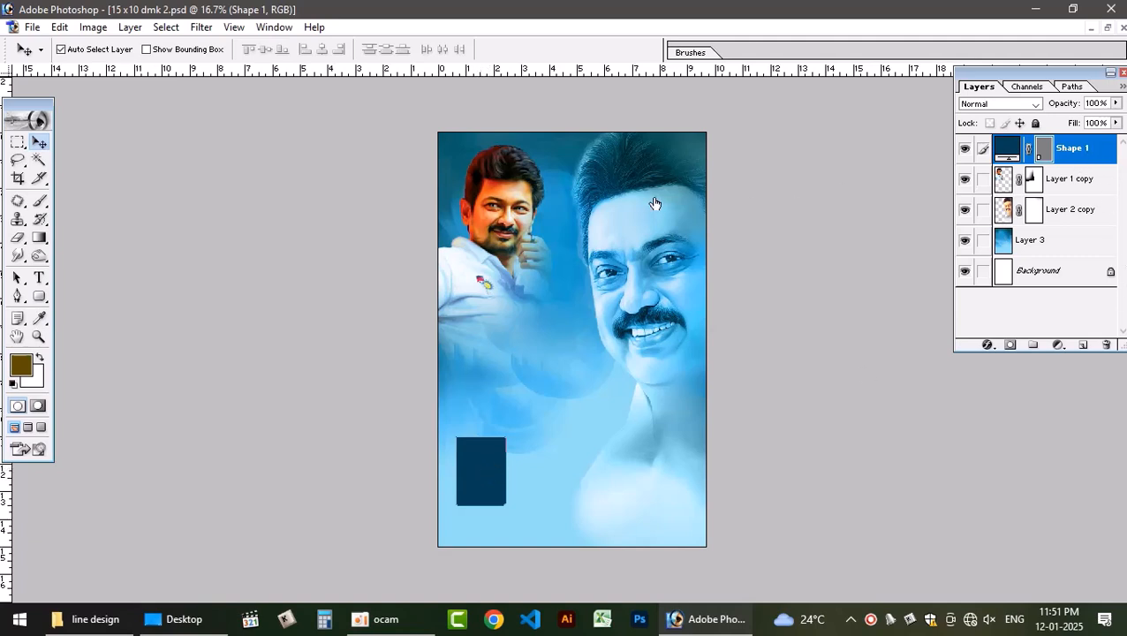
{"action": "key", "text": "h"}
{"action": "double_click", "coordinate": [1098, 149]}
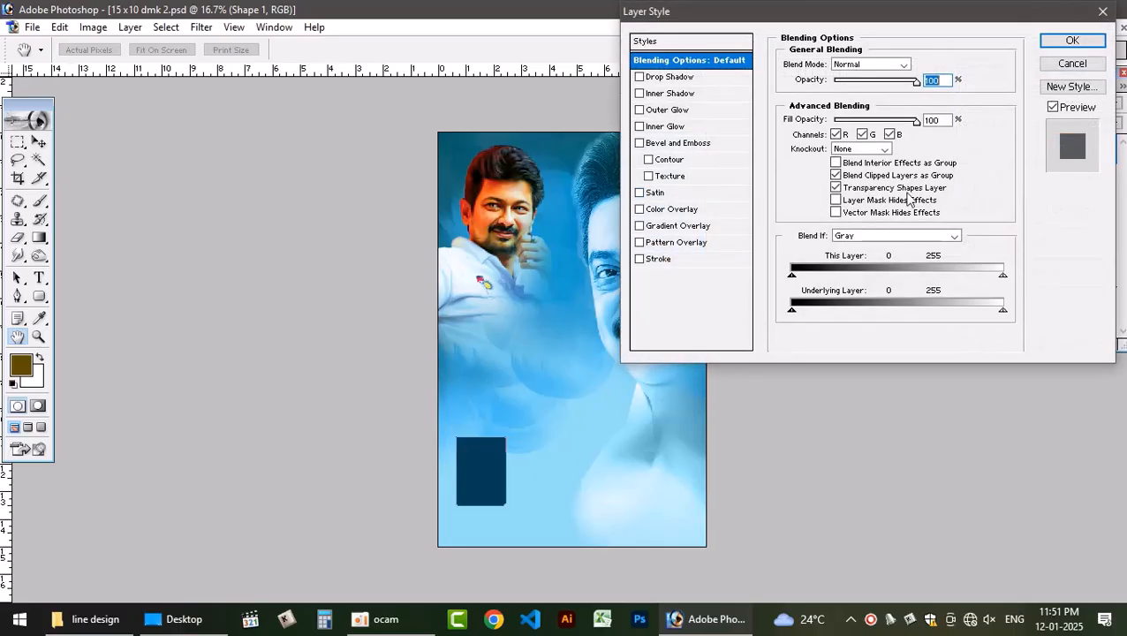
{"action": "left_click", "coordinate": [670, 261]}
{"action": "left_click", "coordinate": [820, 159]}
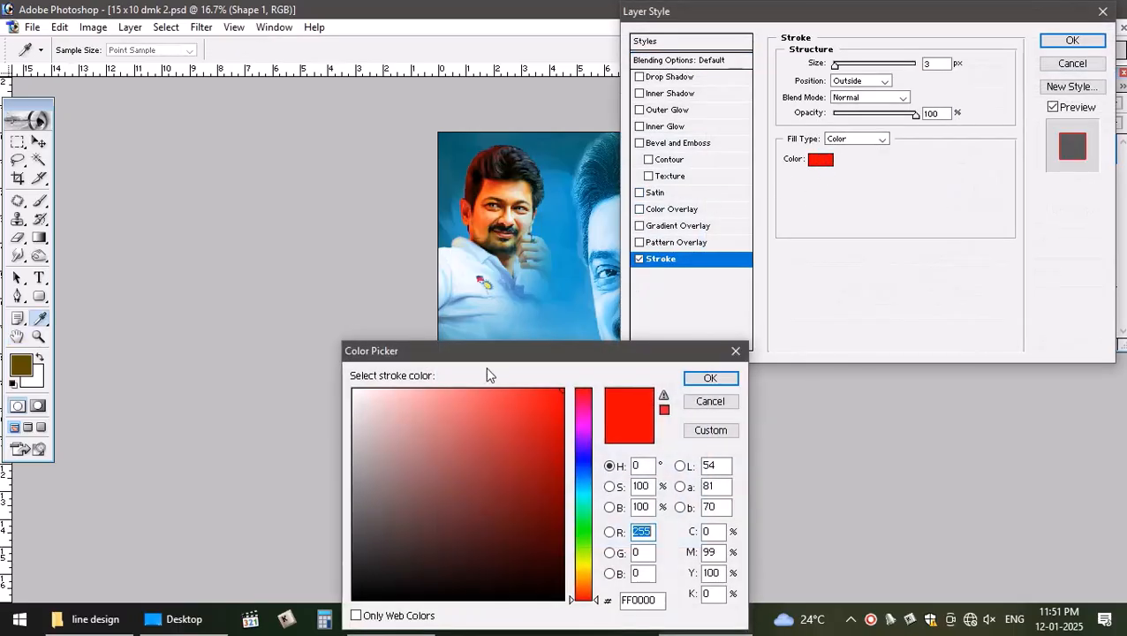
{"action": "left_click_drag", "start_coordinate": [393, 390], "coordinate": [352, 389]}
{"action": "left_click", "coordinate": [710, 378]}
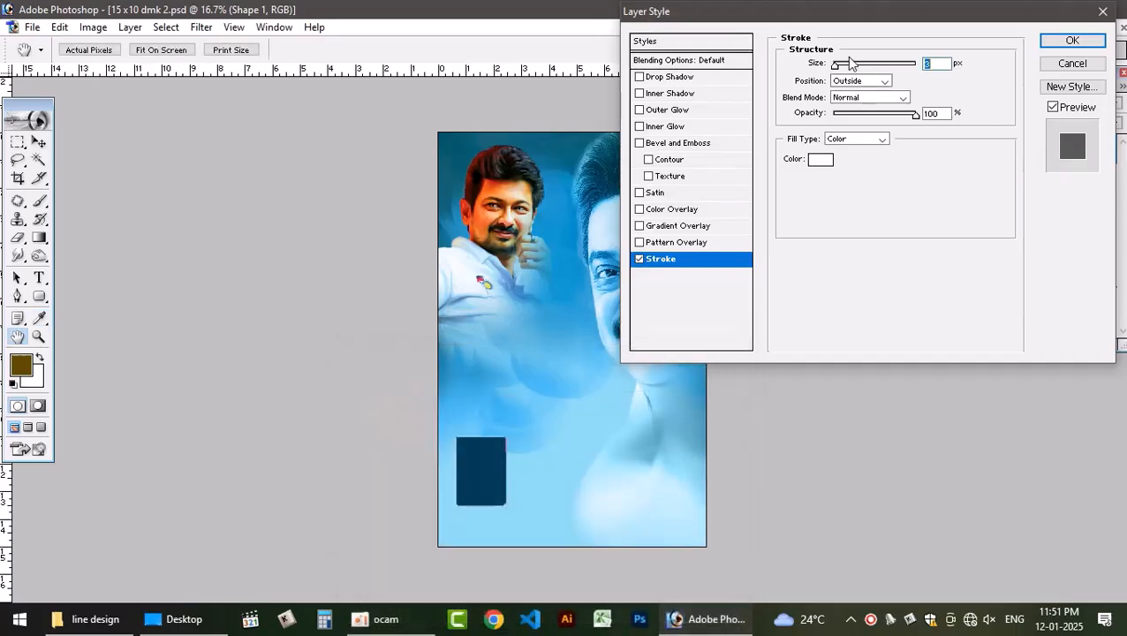
{"action": "mouse_move", "coordinate": [837, 64]}
{"action": "left_mouse_down"}
{"action": "mouse_move", "coordinate": [854, 65]}
{"action": "mouse_move", "coordinate": [846, 70]}
{"action": "left_mouse_up"}
Try the Inside position for the white stroke, return it to Outside and apply the layer style
{"action": "left_click", "coordinate": [870, 81]}
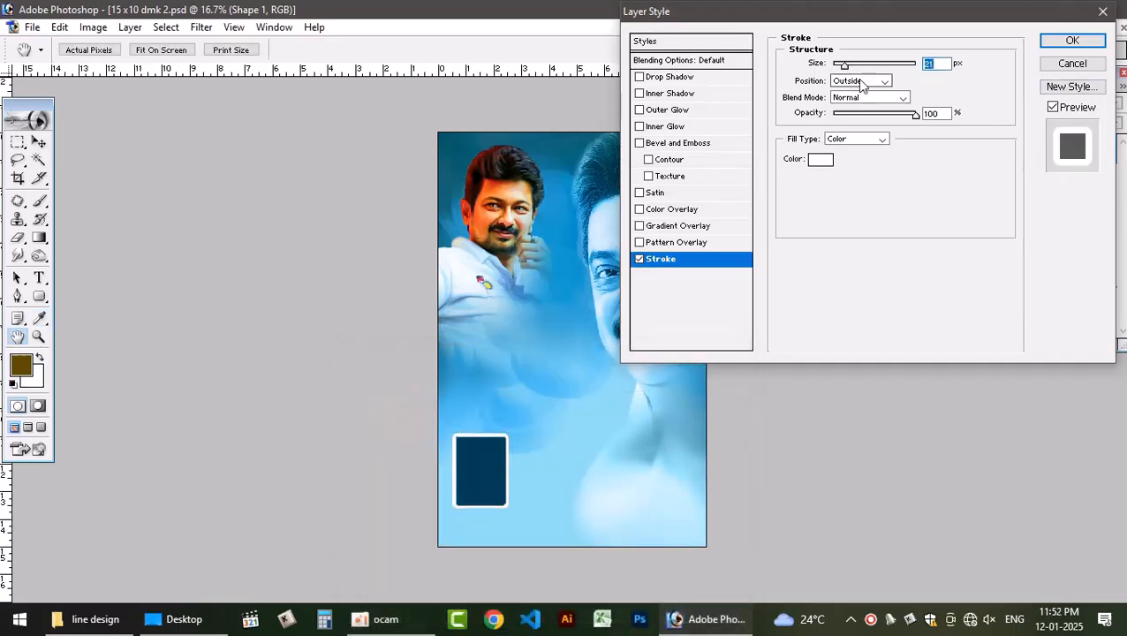
{"action": "left_click", "coordinate": [855, 99]}
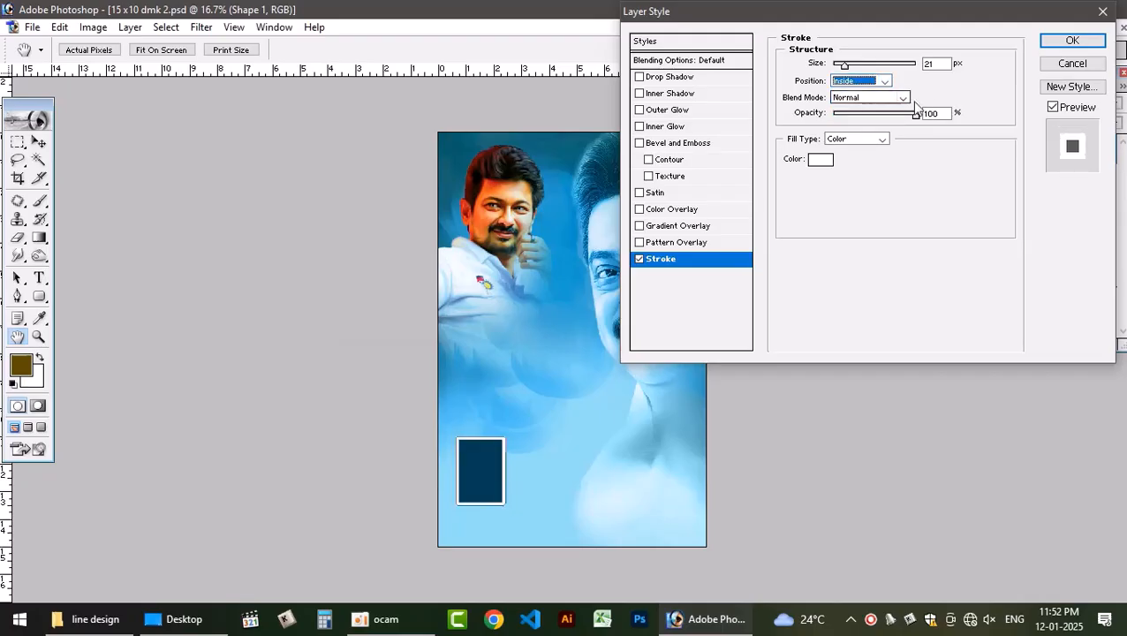
{"action": "left_click", "coordinate": [884, 81]}
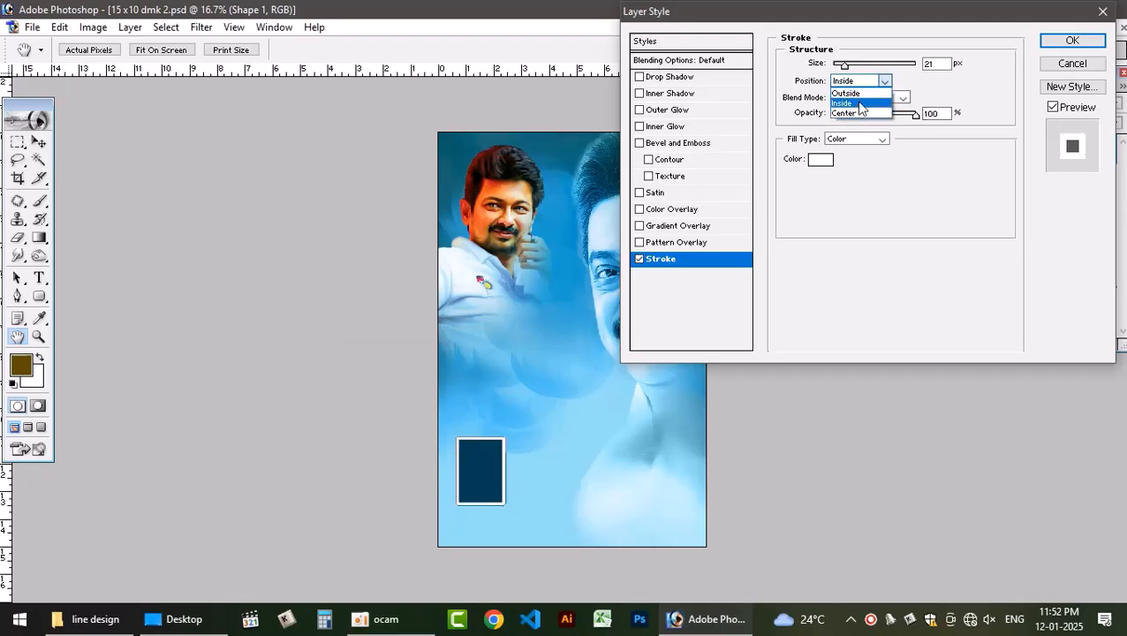
{"action": "left_click", "coordinate": [849, 90]}
{"action": "left_click", "coordinate": [1072, 42]}
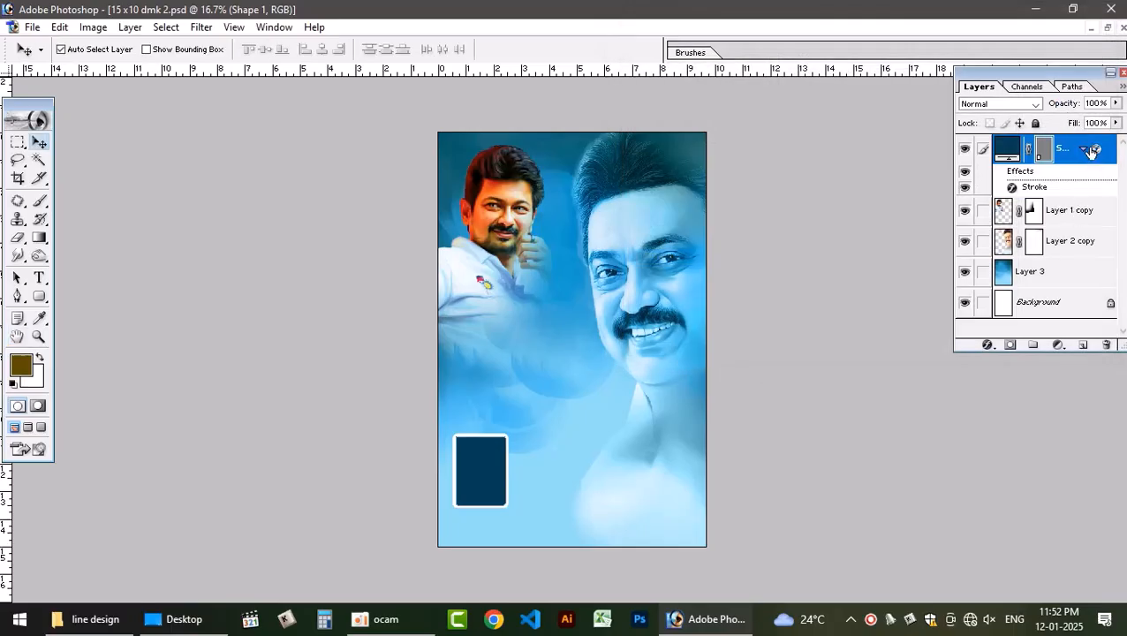
Duplicate the white-stroked rectangle layer and collapse the effects list of the original beneath it
{"action": "key", "text": "ctrl+j"}
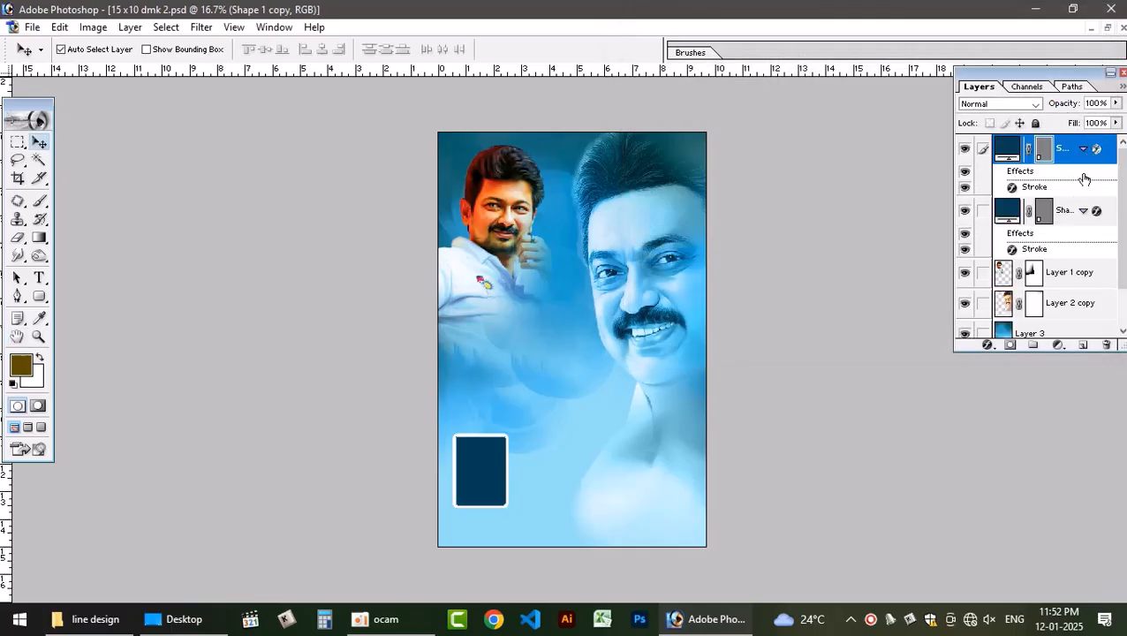
{"action": "left_click", "coordinate": [1082, 211]}
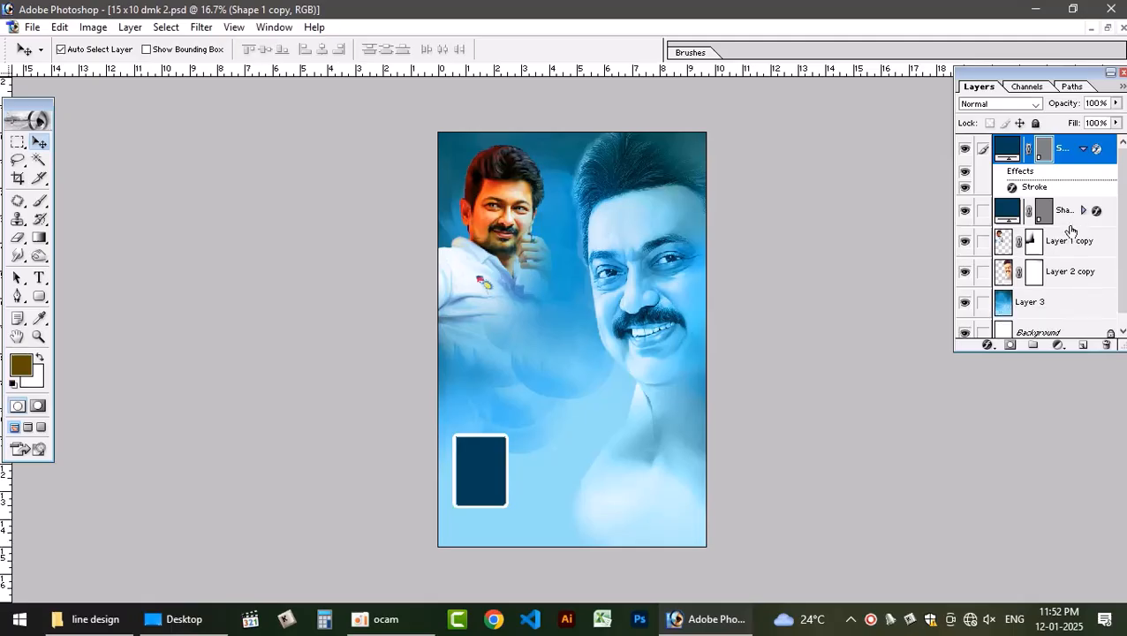
Change the lower rectangle layer's stroke colour to dark blue 003D55, based on a hue sampled from the background
{"action": "left_click", "coordinate": [1096, 215]}
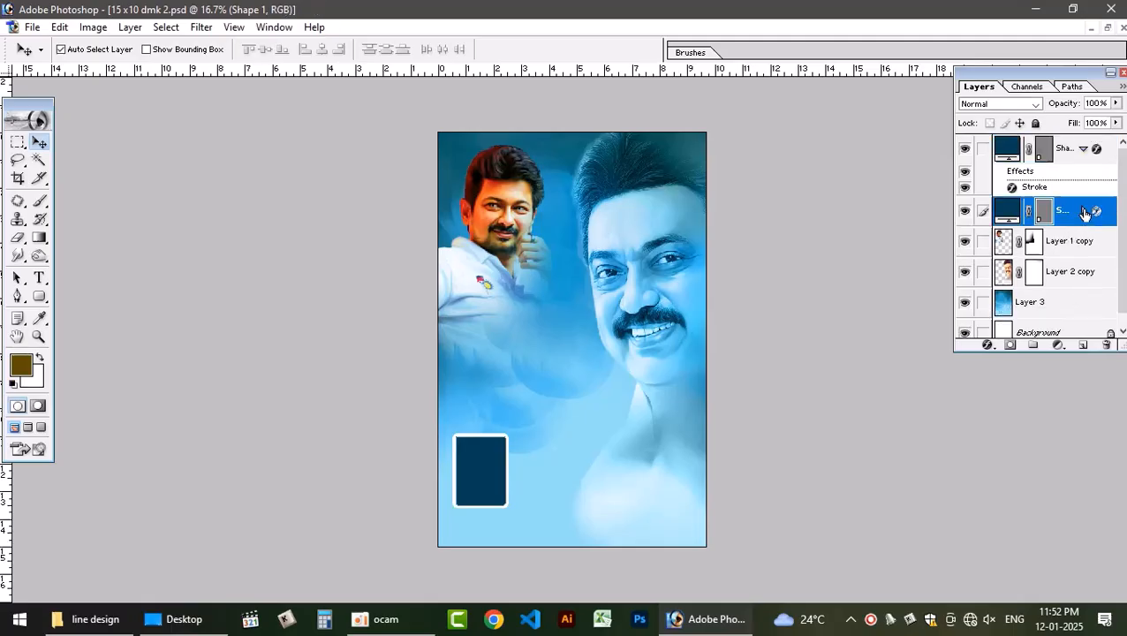
{"action": "left_click", "coordinate": [1083, 211]}
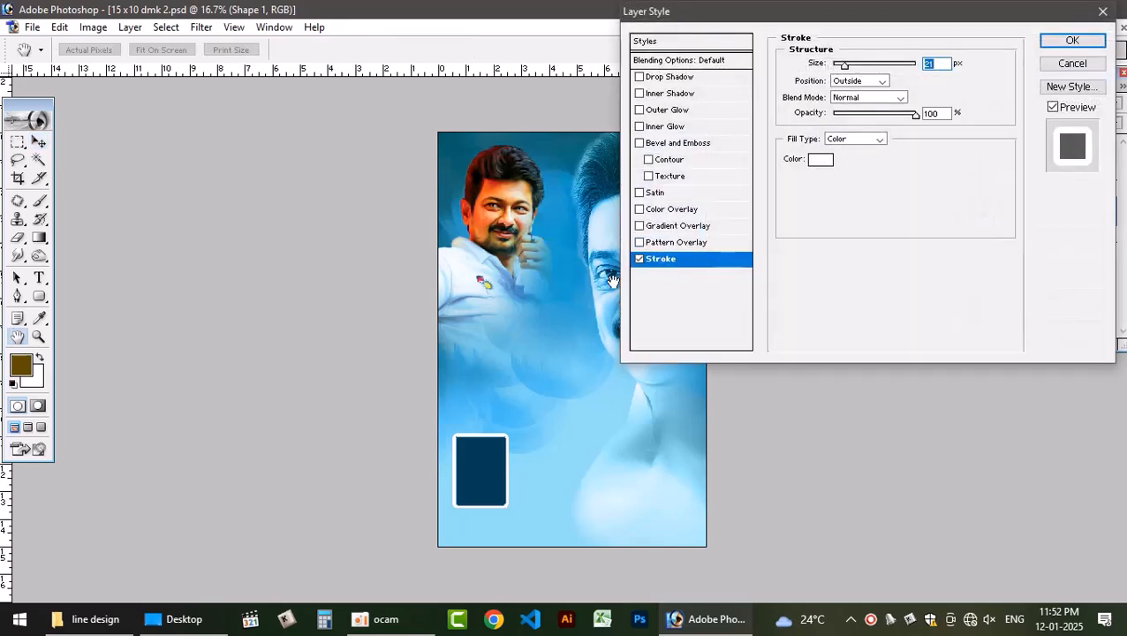
{"action": "left_click", "coordinate": [820, 160]}
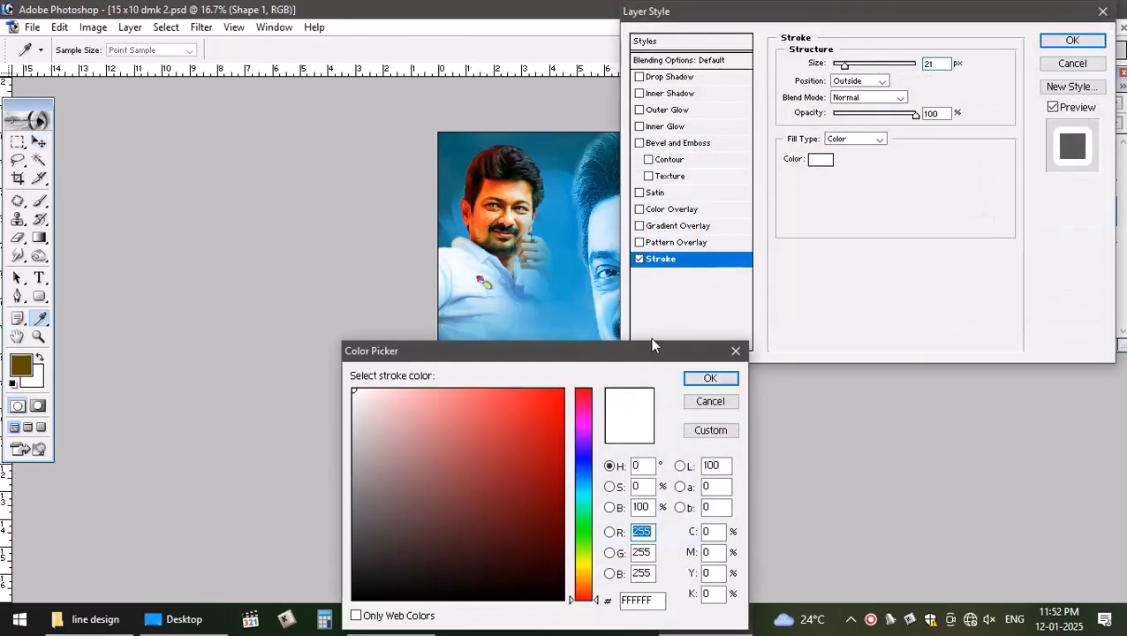
{"action": "left_click", "coordinate": [582, 320]}
{"action": "left_click_drag", "start_coordinate": [565, 353], "coordinate": [328, 80]}
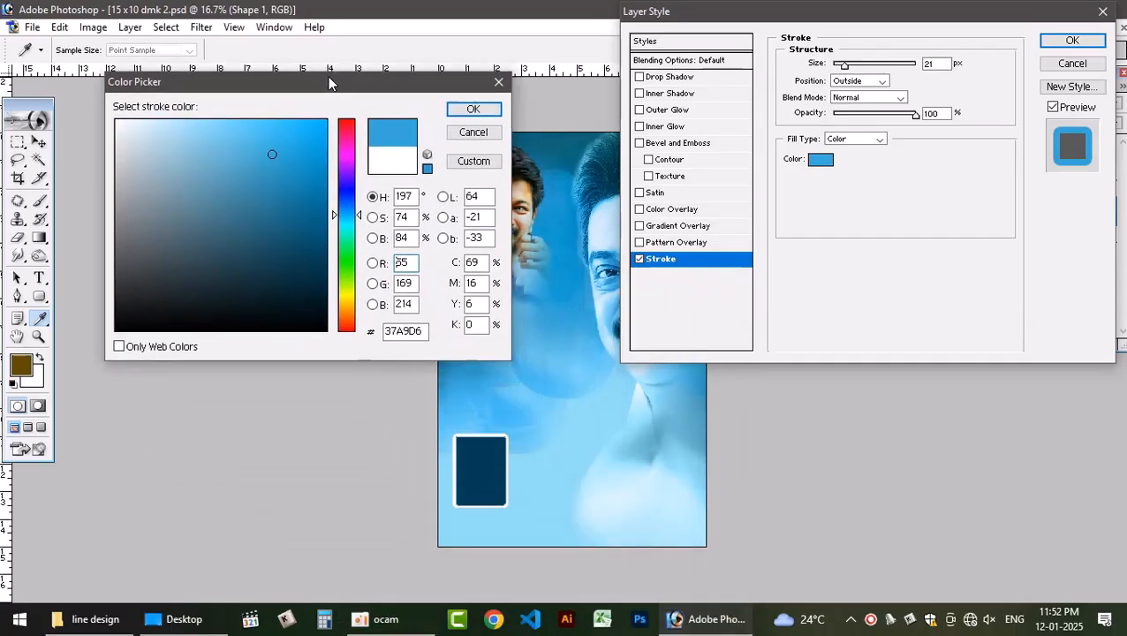
{"action": "left_click_drag", "start_coordinate": [313, 215], "coordinate": [334, 263]}
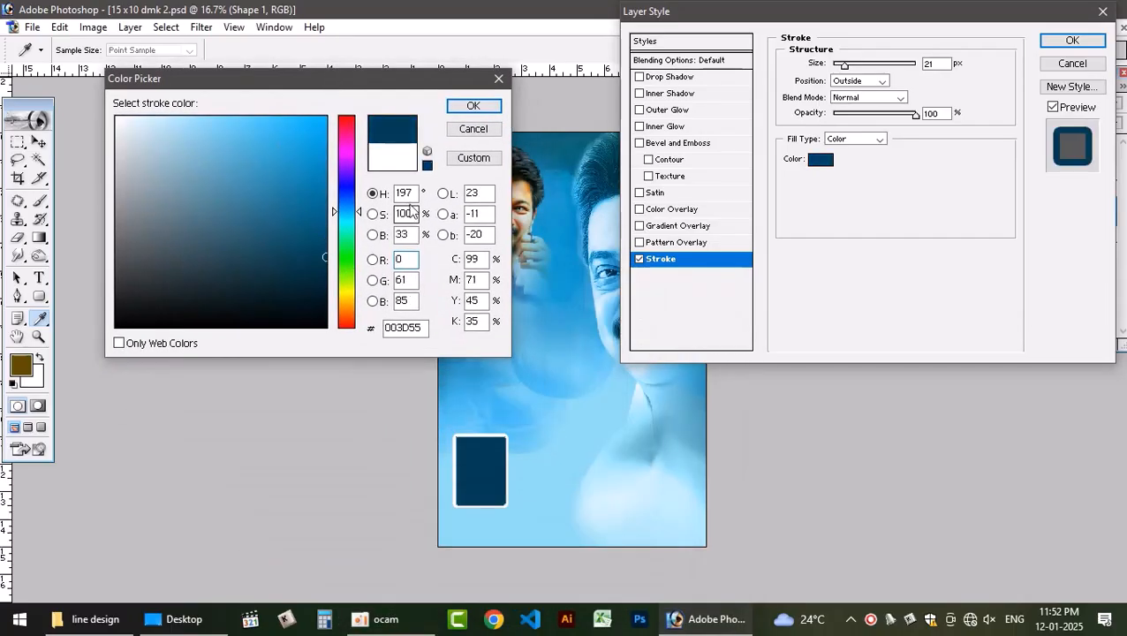
{"action": "left_click", "coordinate": [473, 106]}
Increase the lower rectangle's dark blue stroke to 36 px, apply it and inspect the double border at 50%
{"action": "double_click", "coordinate": [936, 65]}
{"action": "key", "text": "Up"}
{"action": "key", "text": "Up"}
{"action": "key", "text": "Up"}
{"action": "key", "text": "Up"}
{"action": "key", "text": "Up"}
{"action": "key", "text": "Up"}
{"action": "key", "text": "Up"}
{"action": "key", "text": "Up"}
{"action": "key", "text": "Up"}
{"action": "key", "text": "Up"}
{"action": "key", "text": "Up"}
{"action": "key", "text": "Up"}
{"action": "key", "text": "Up"}
{"action": "key", "text": "Up"}
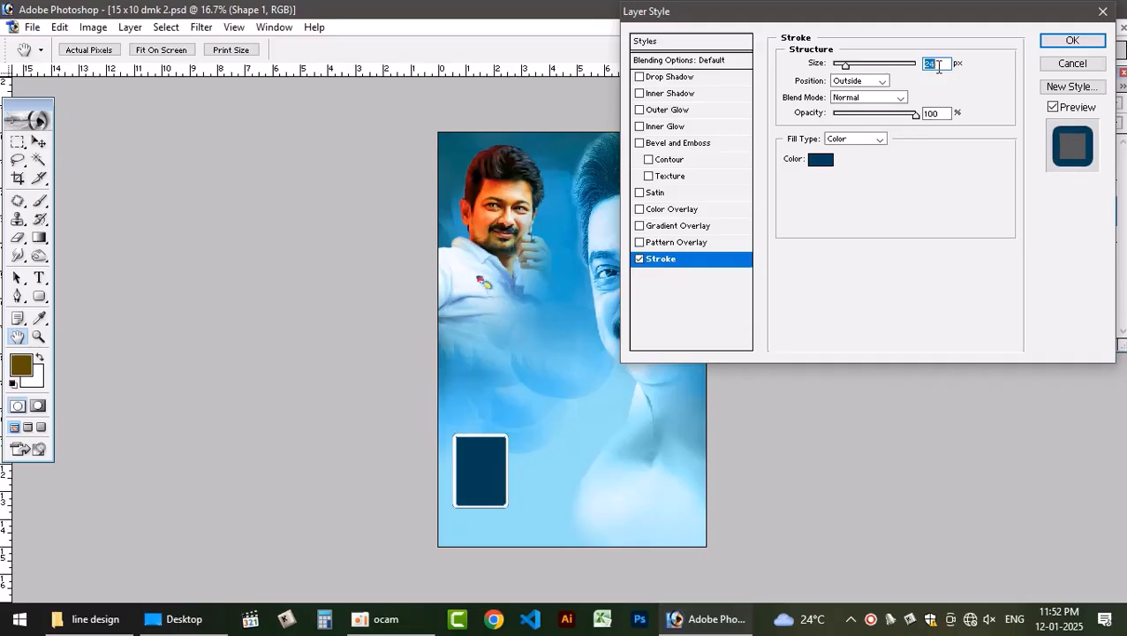
{"action": "key", "text": "Up"}
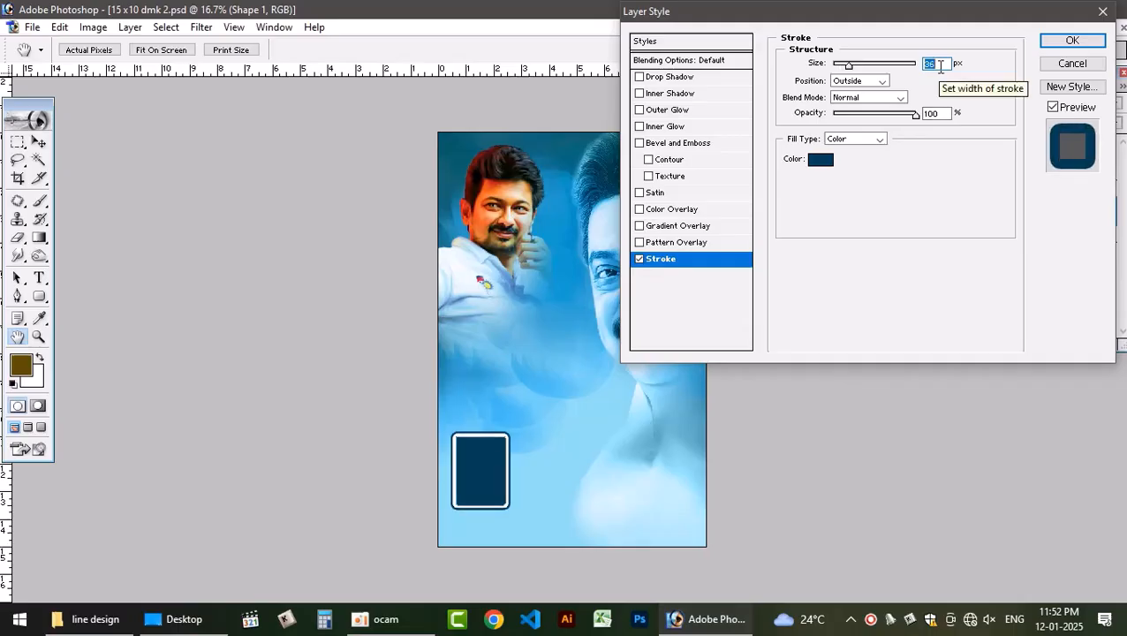
{"action": "left_click", "coordinate": [1072, 41]}
{"action": "key", "text": "ctrl+plus"}
{"action": "key", "text": "ctrl+plus"}
{"action": "key", "text": "ctrl+plus"}
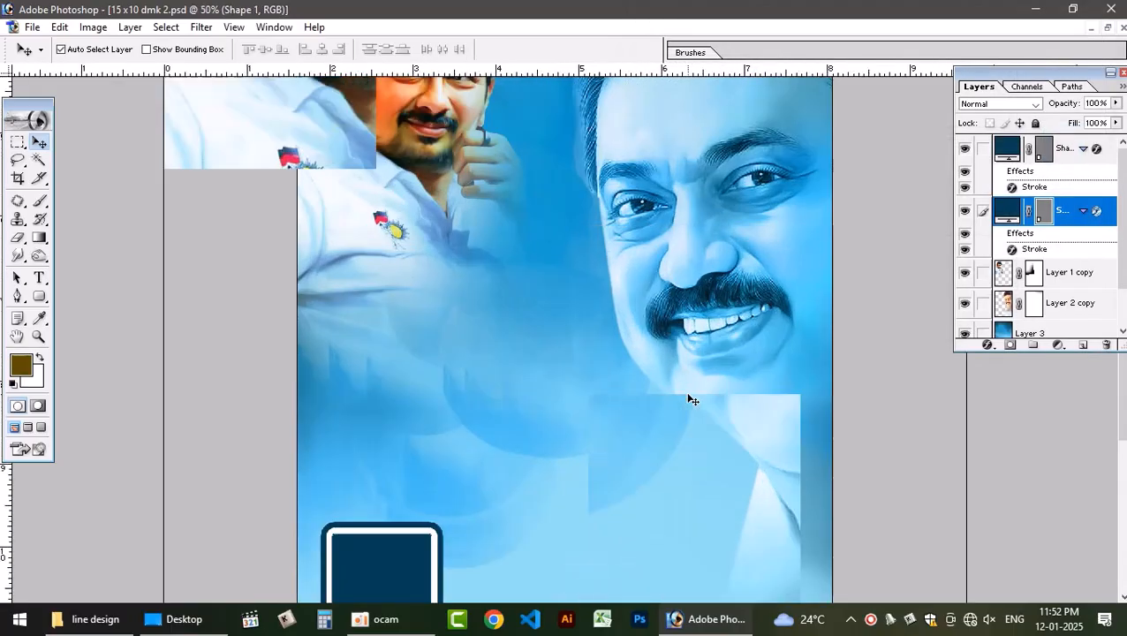
{"action": "scroll", "coordinate": [694, 397], "scroll_direction": "down", "scroll_amount": 1}
{"action": "scroll", "coordinate": [334, 395], "scroll_direction": "down", "scroll_amount": 3}
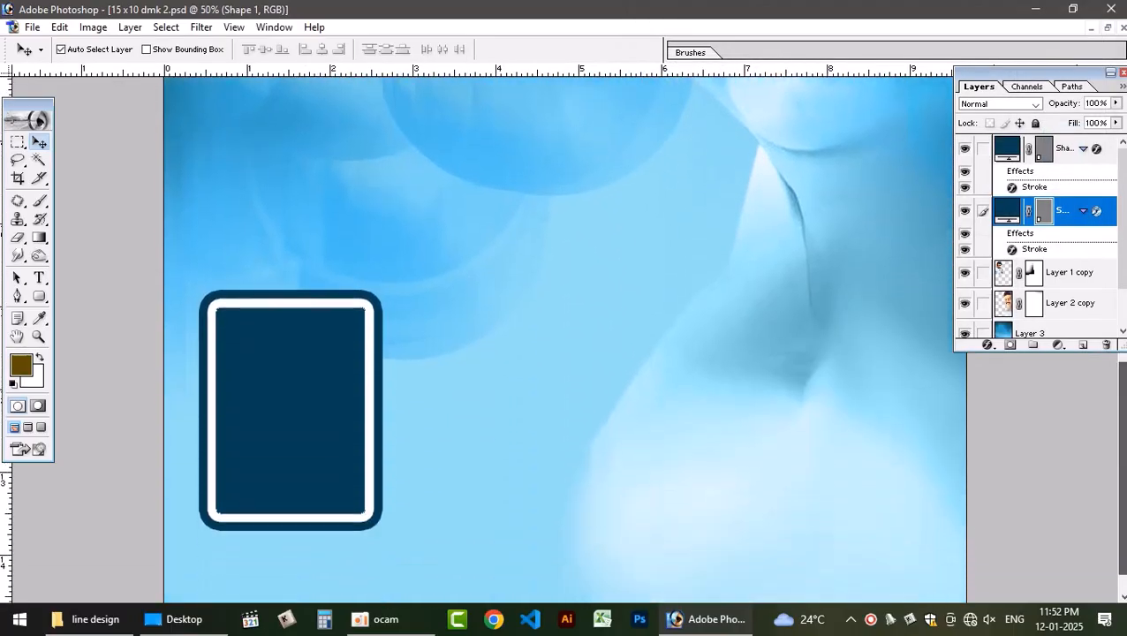
Make the upper rectangle layer active and link the lower rectangle layer to it
{"action": "key", "text": "ctrl+j"}
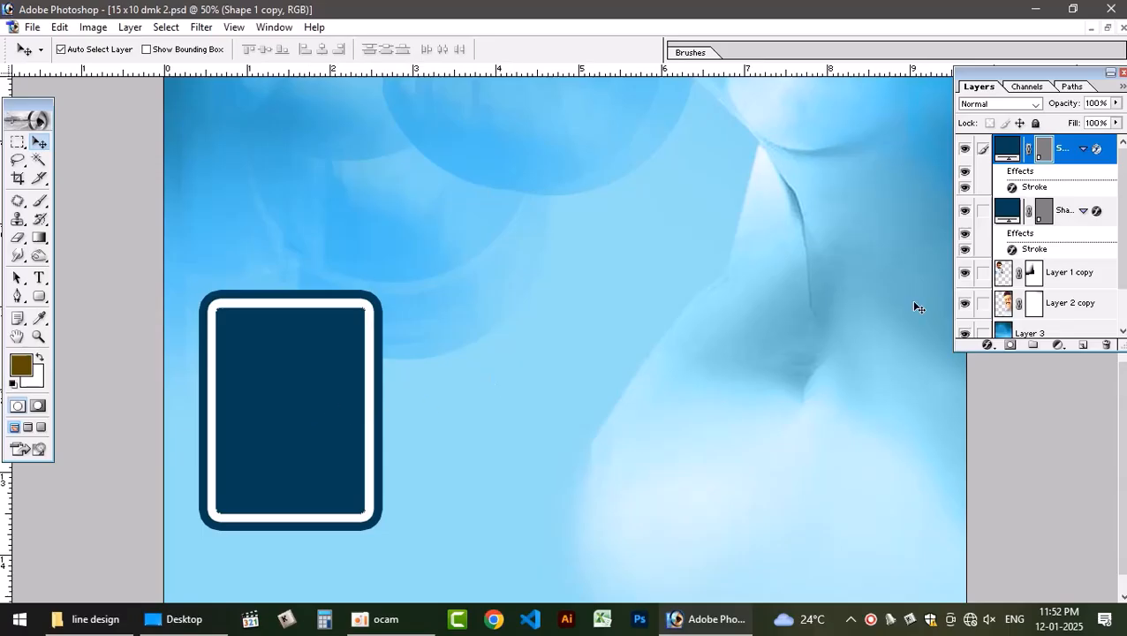
{"action": "left_click", "coordinate": [983, 212]}
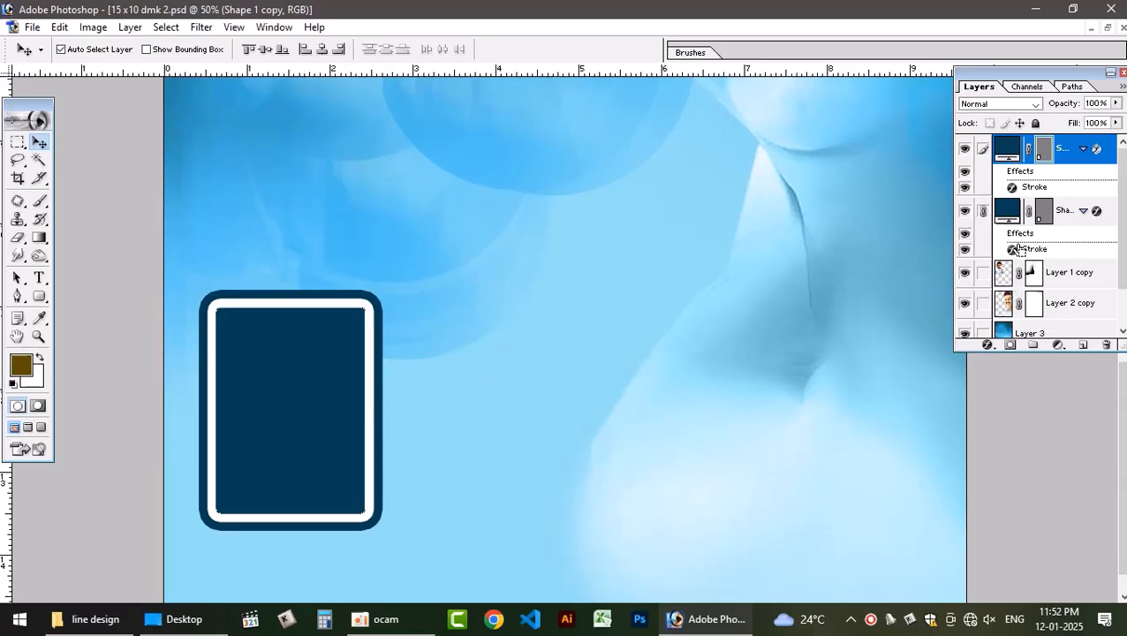
Merge the linked rectangle layers into one photo box and place two copies beside it to form a row of three
{"action": "key", "text": "ctrl+e"}
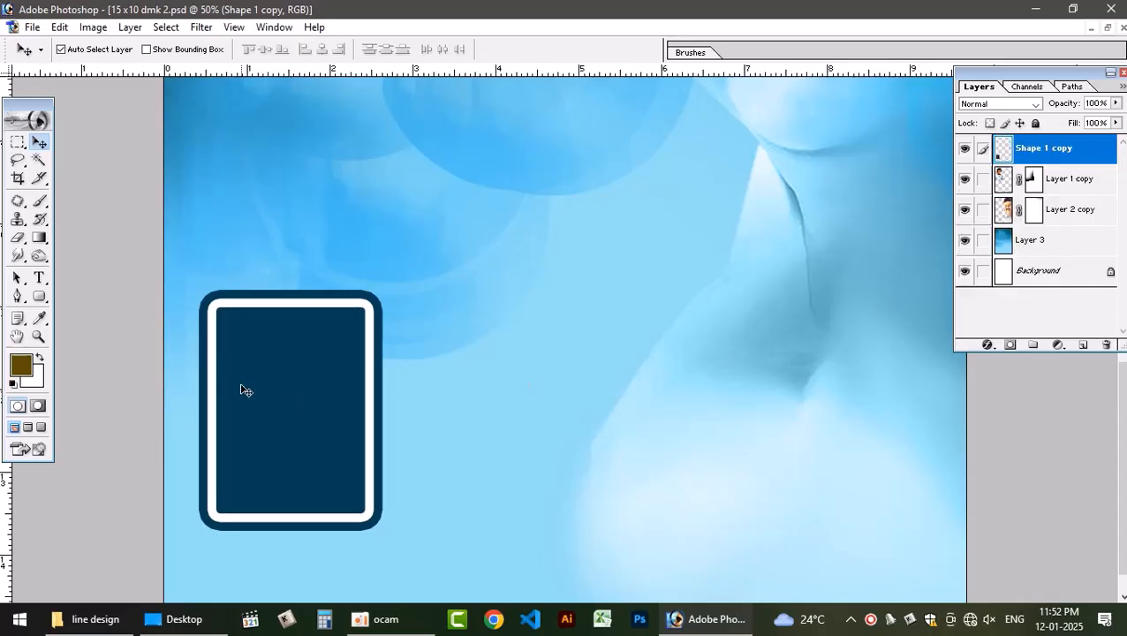
{"action": "left_click_drag", "start_coordinate": [246, 391], "coordinate": [390, 374]}
{"action": "key", "text": "ctrl+z"}
{"action": "left_click_drag", "start_coordinate": [302, 404], "coordinate": [680, 400]}
{"action": "scroll", "coordinate": [680, 400], "scroll_direction": "down", "scroll_amount": 1}
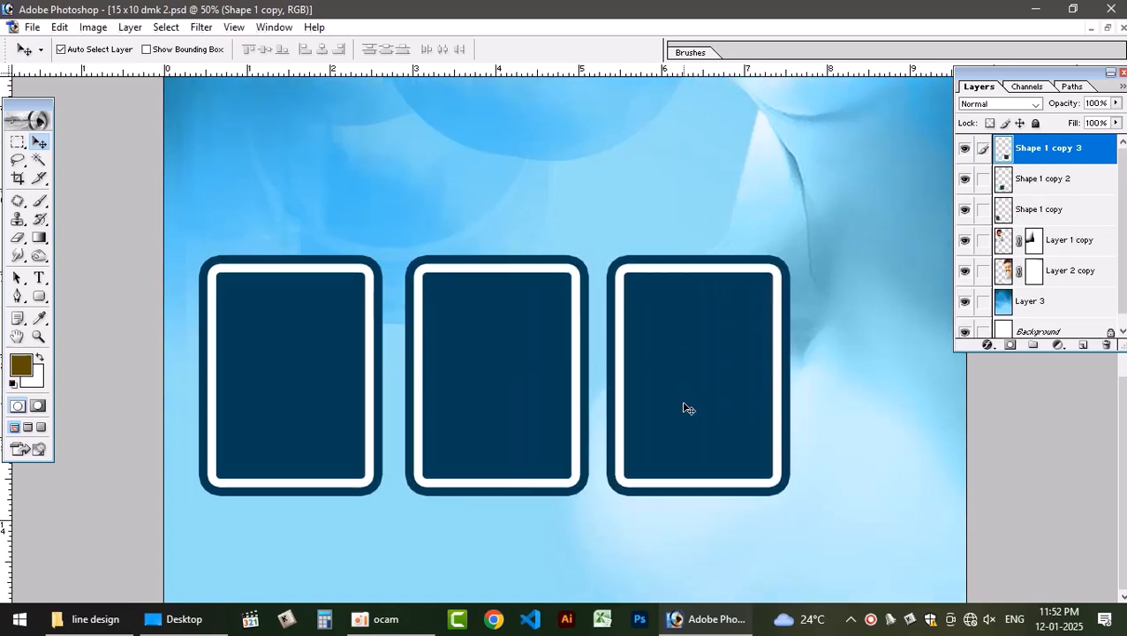
Copy the leftmost photo box directly above itself and place another copy beside it to start a second row
{"action": "key", "text": "ctrl+minus"}
{"action": "key", "text": "ctrl+minus"}
{"action": "key", "text": "ctrl+minus"}
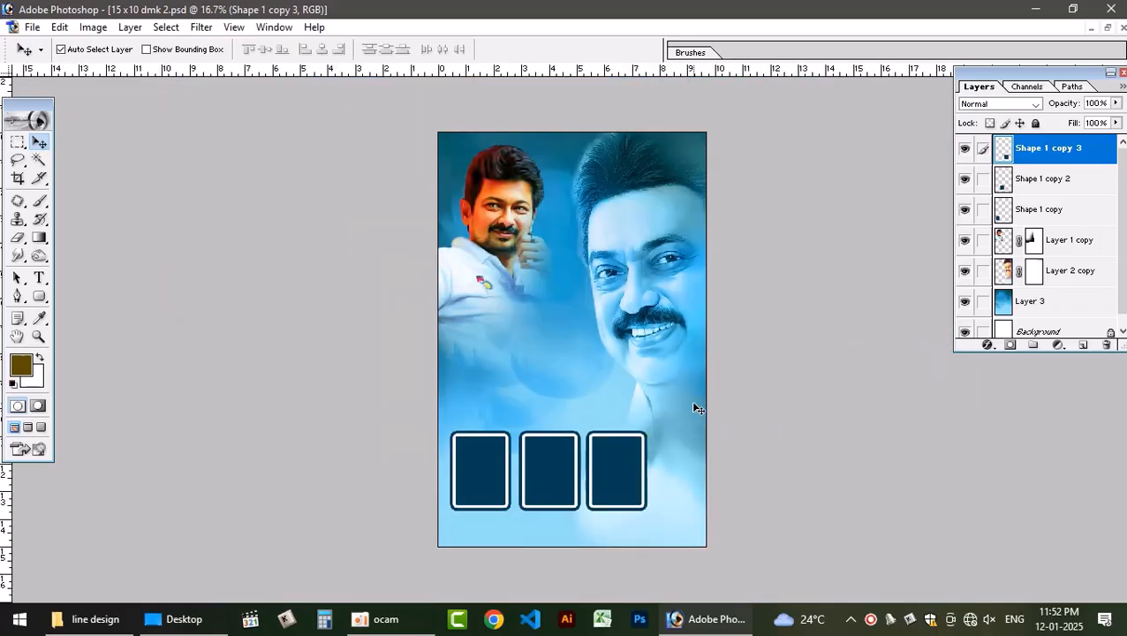
{"action": "left_click", "coordinate": [544, 467]}
{"action": "left_click_drag", "start_coordinate": [460, 468], "coordinate": [540, 373]}
{"action": "key", "text": "ctrl+z"}
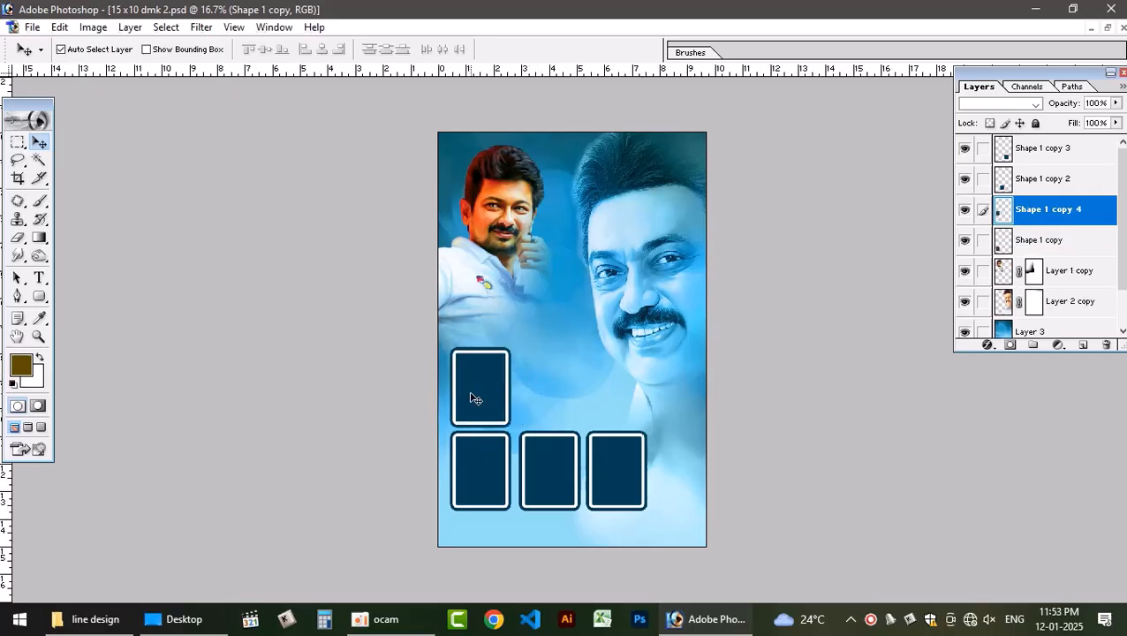
{"action": "left_click_drag", "start_coordinate": [475, 393], "coordinate": [544, 389]}
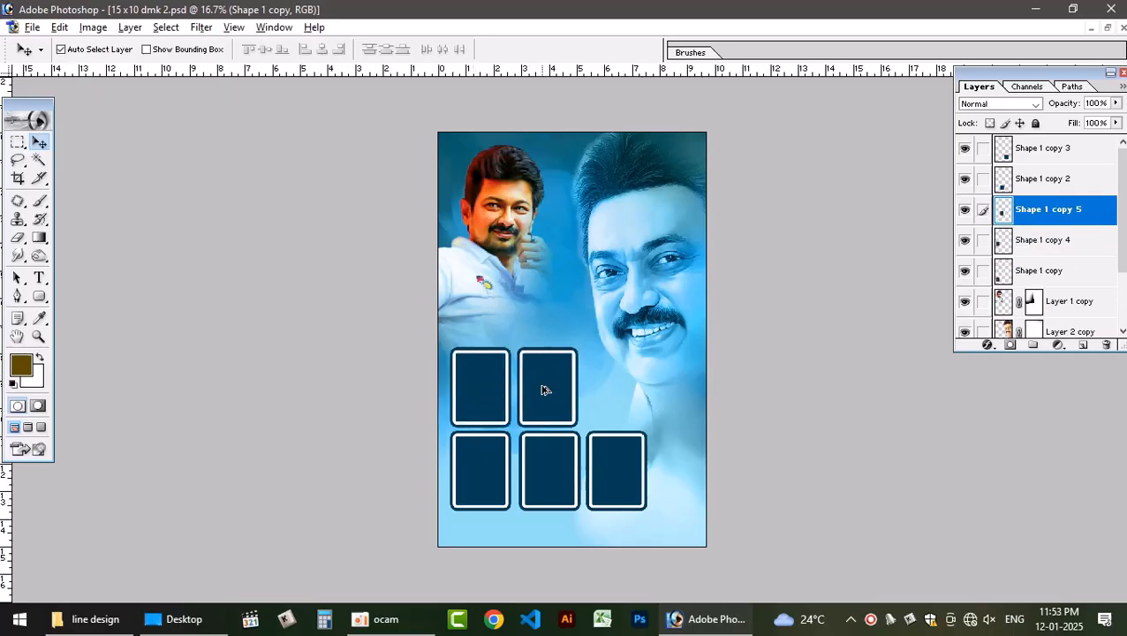
Link all five photo box layers and move them together down towards the bottom edge of the canvas
{"action": "left_click_drag", "start_coordinate": [607, 470], "coordinate": [607, 471]}
{"action": "left_click_drag", "start_coordinate": [540, 407], "coordinate": [539, 422]}
{"action": "key", "text": "ctrl+z"}
{"action": "left_click_drag", "start_coordinate": [488, 474], "coordinate": [493, 460]}
{"action": "key", "text": "ctrl+z"}
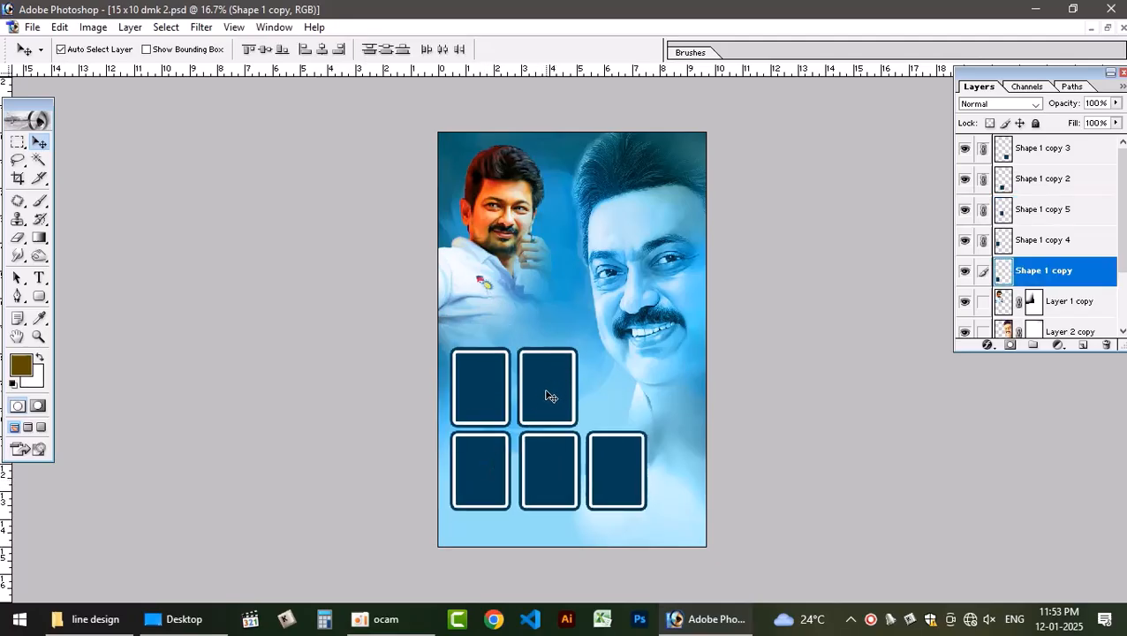
{"action": "left_click_drag", "start_coordinate": [547, 396], "coordinate": [544, 414]}
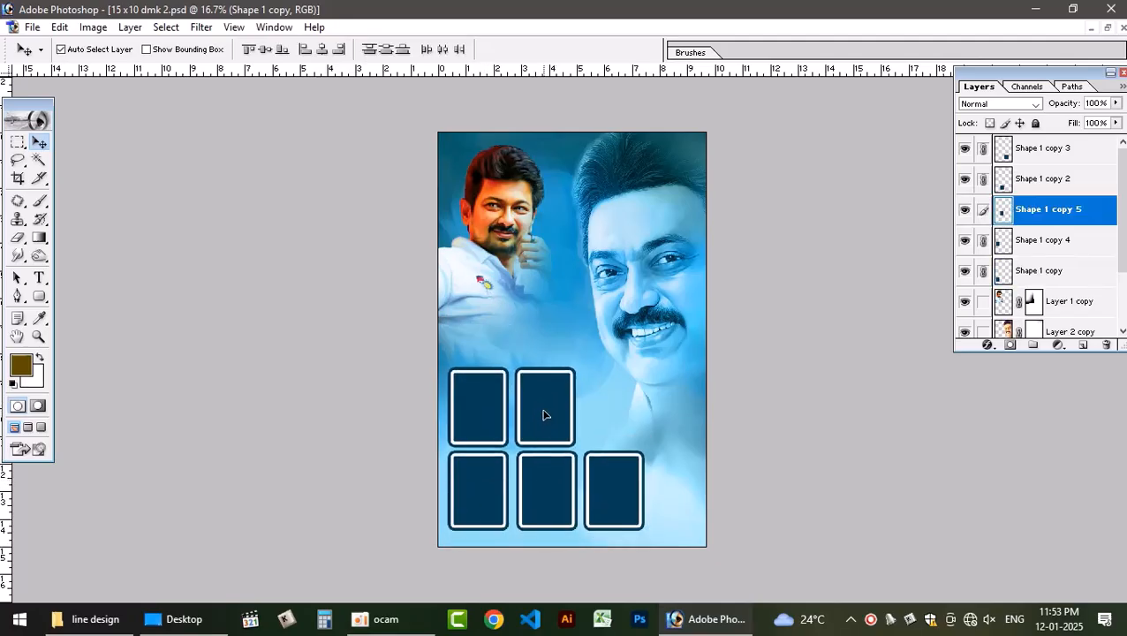
Select a full-width horizontal band across the lower photo boxes and fill it with the brown foreground colour on a new layer
{"action": "key", "text": "ctrl+plus"}
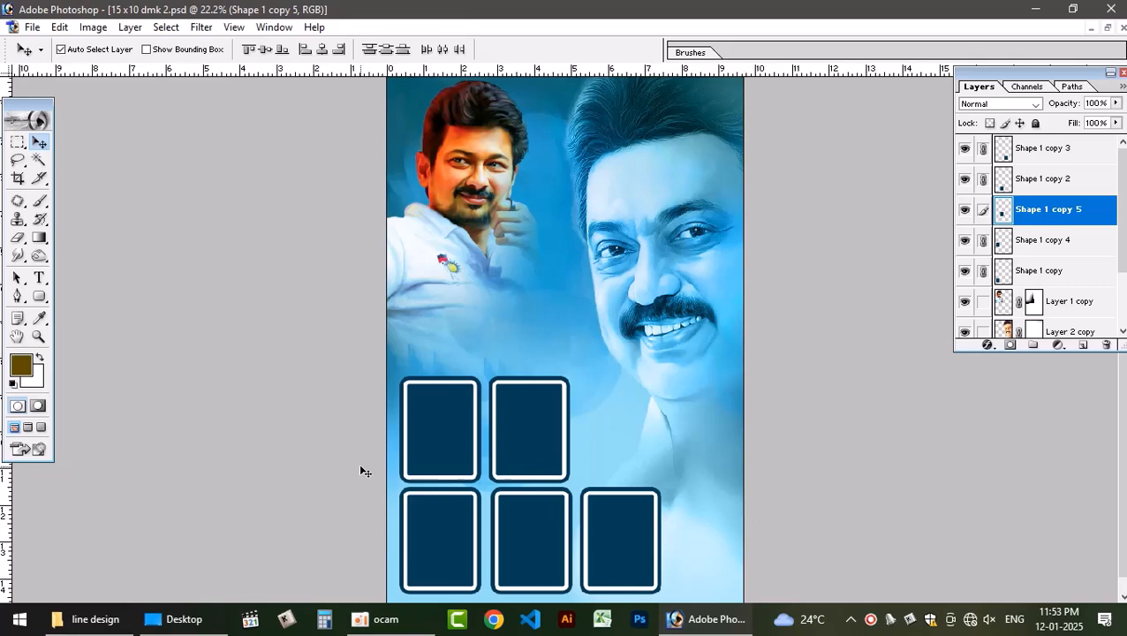
{"action": "left_click", "coordinate": [17, 141]}
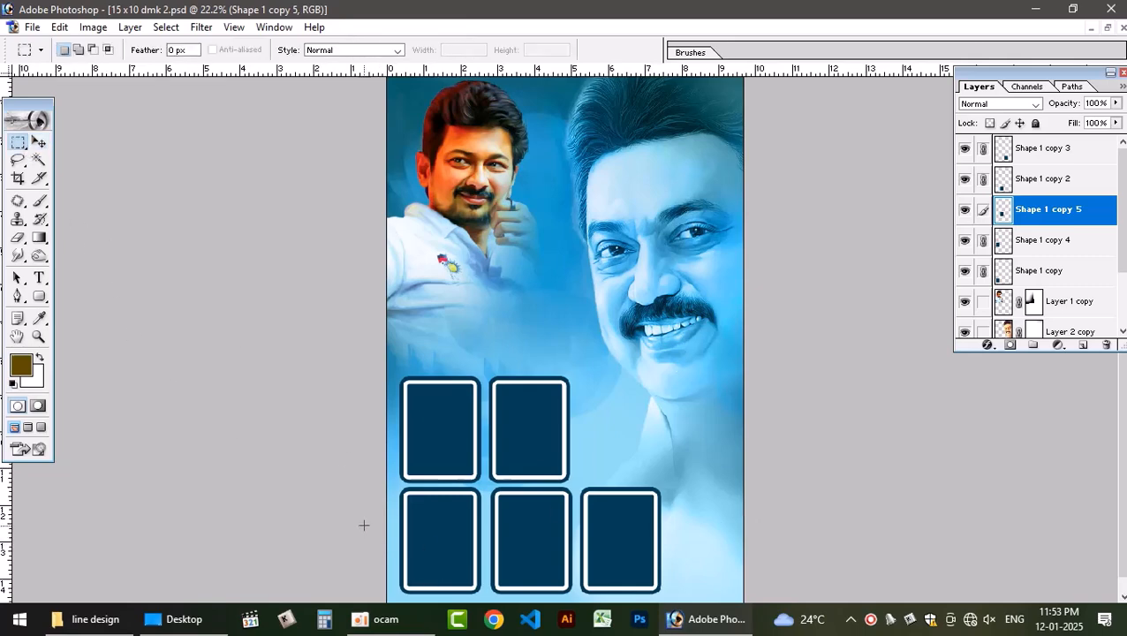
{"action": "left_click_drag", "start_coordinate": [363, 525], "coordinate": [765, 565]}
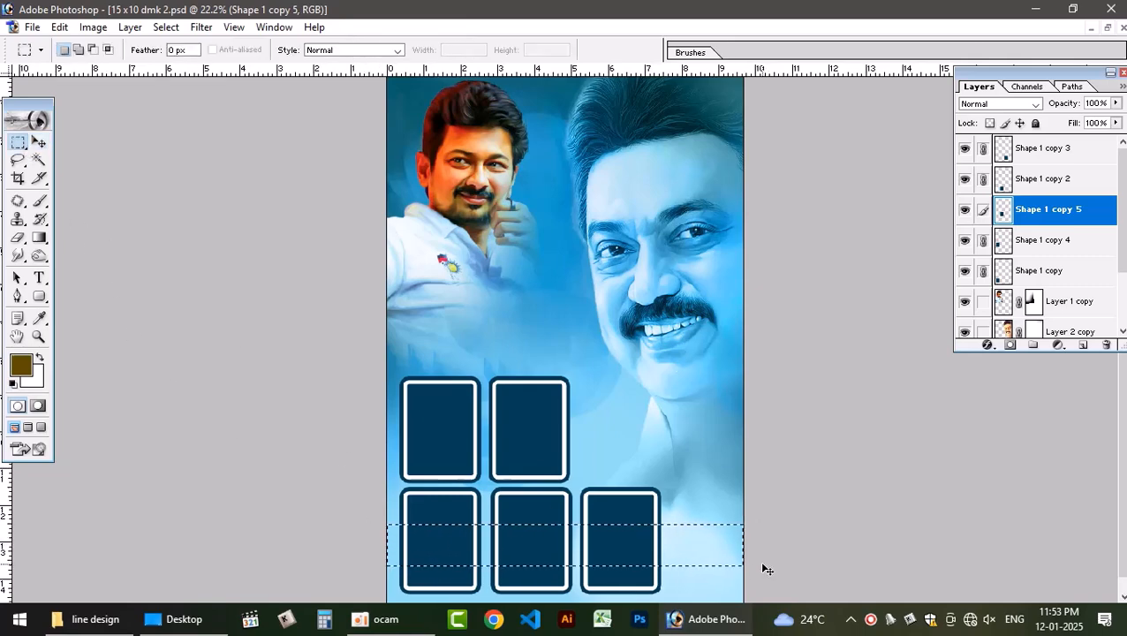
{"action": "key", "text": "ctrl+shift+n"}
{"action": "key", "text": "Return"}
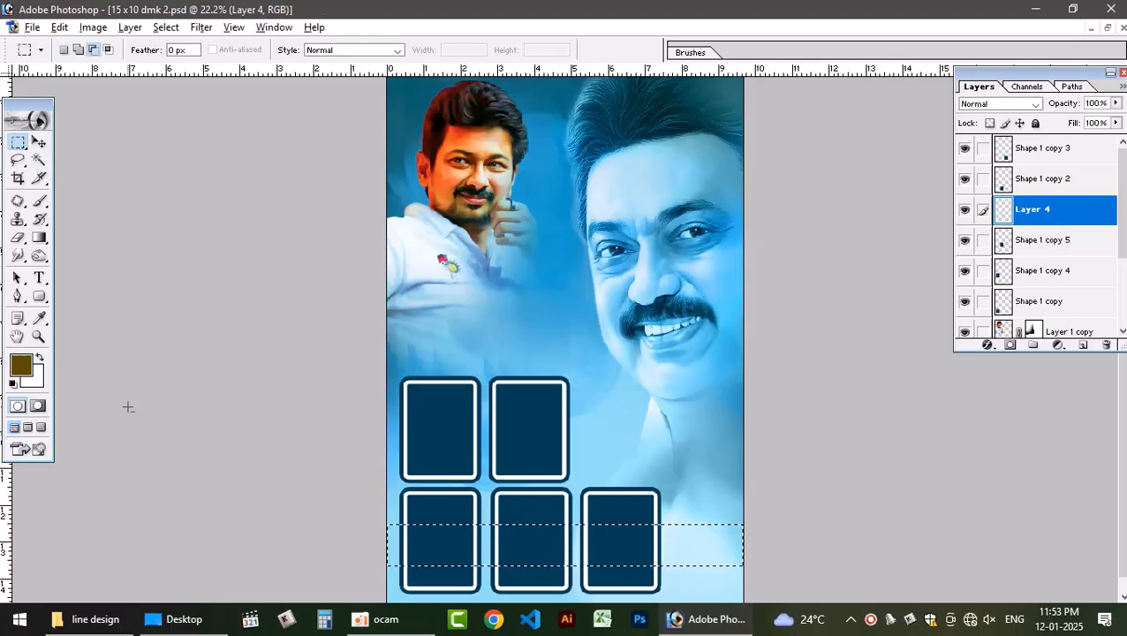
{"action": "key", "text": "alt+BackSpace"}
{"action": "key", "text": "ctrl+d"}
{"action": "key", "text": "v"}
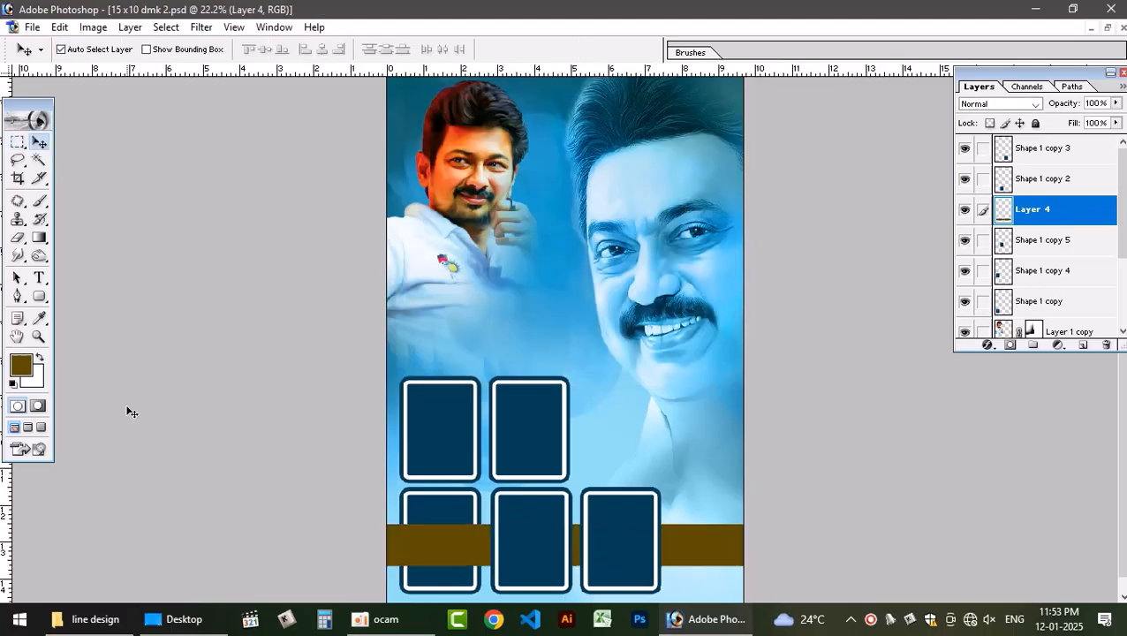
Arrange the band layer behind the photo boxes, between Layer 1 copy and Layer 2 copy, and set its blending mode to Luminosity
{"action": "key", "text": "ctrl+shift+bracketleft"}
{"action": "key", "text": "ctrl+bracketright"}
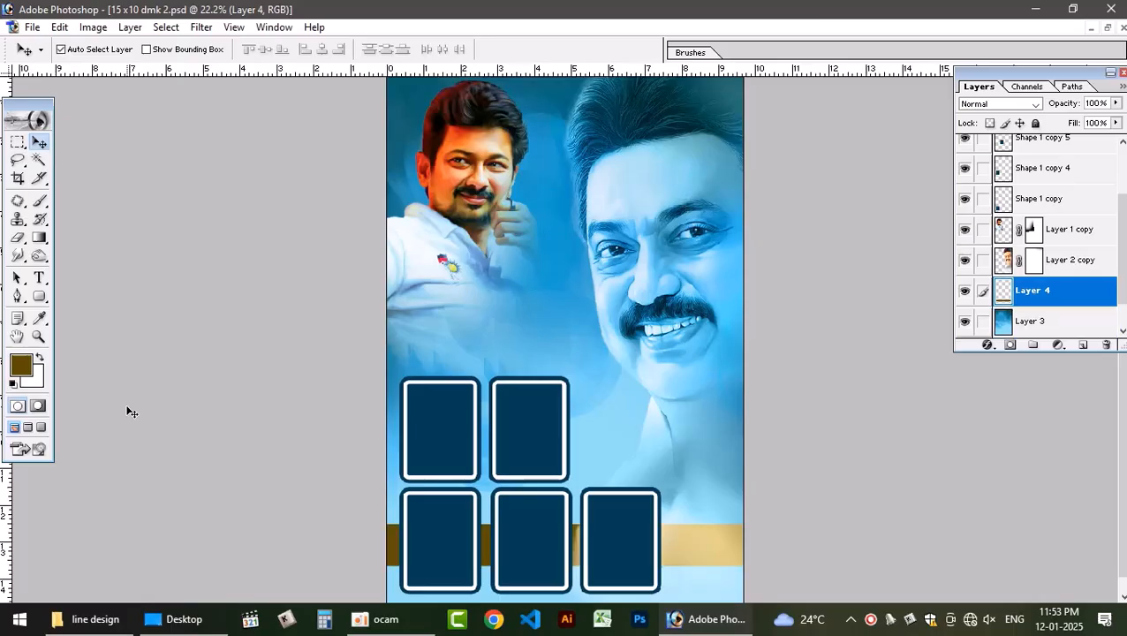
{"action": "key", "text": "ctrl+bracketright"}
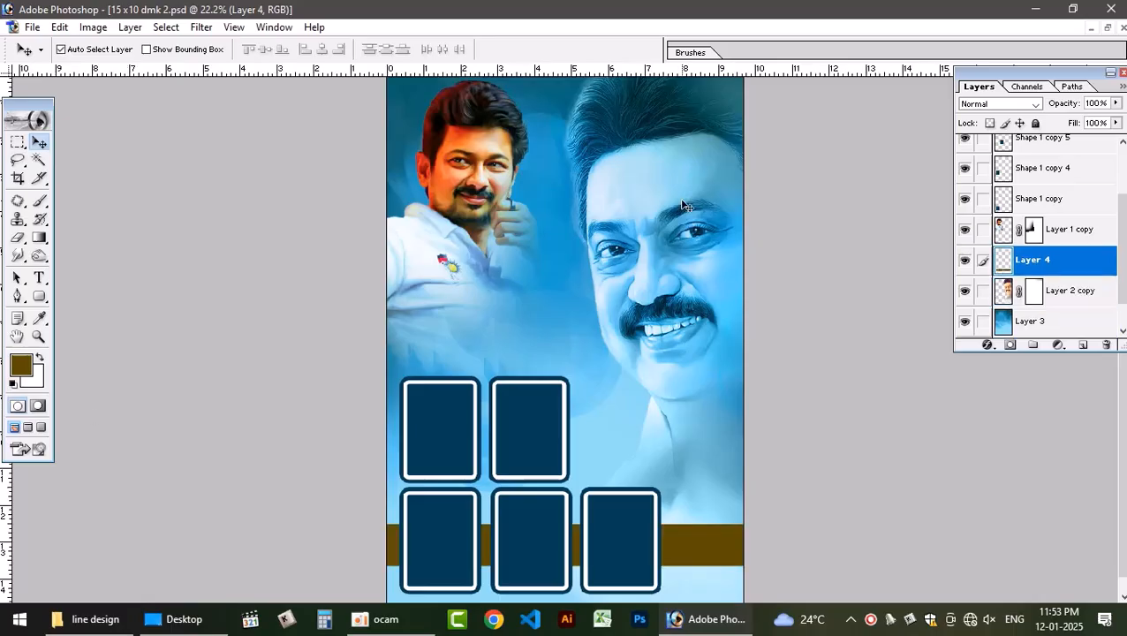
{"action": "left_click", "coordinate": [1005, 104]}
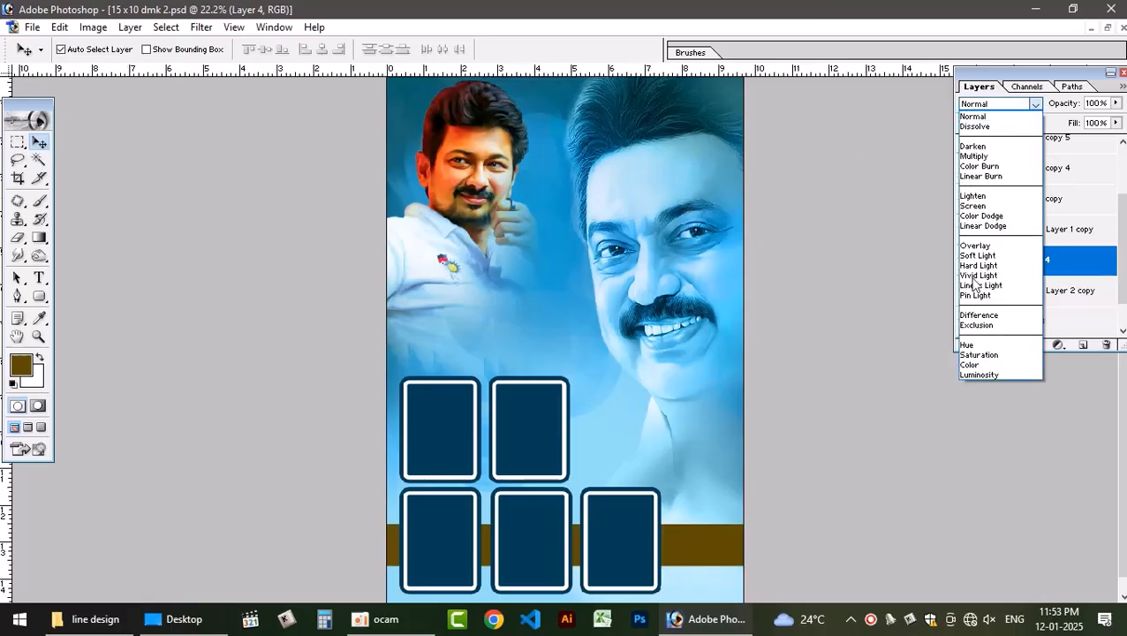
{"action": "left_click", "coordinate": [978, 368]}
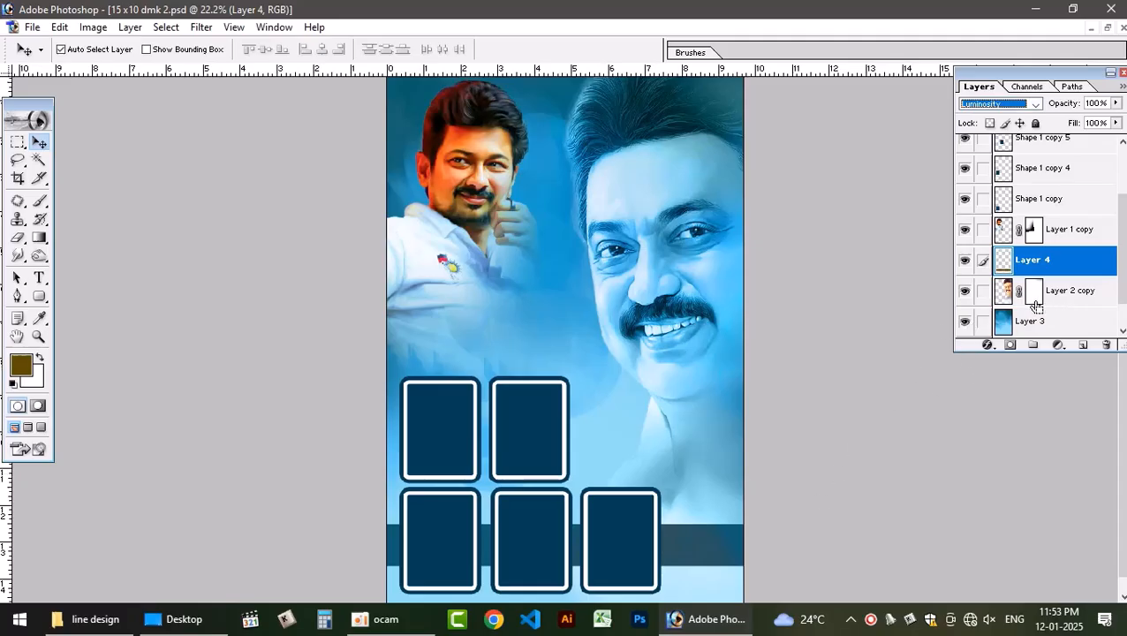
{"action": "left_click_drag", "start_coordinate": [1035, 304], "coordinate": [1035, 305]}
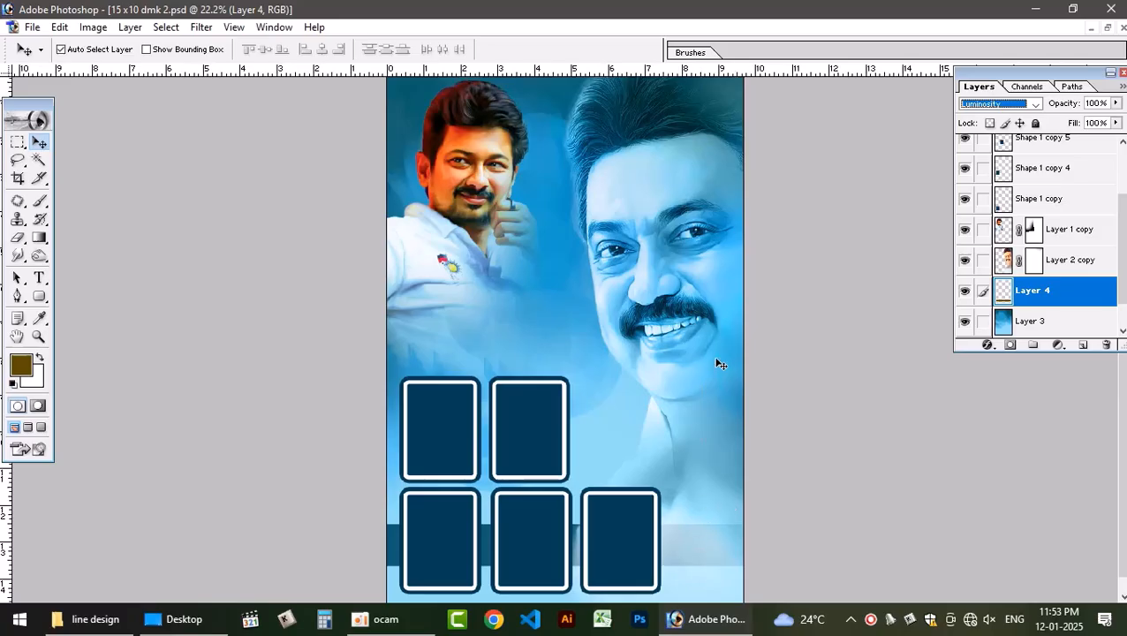
{"action": "key", "text": "ctrl+bracketright"}
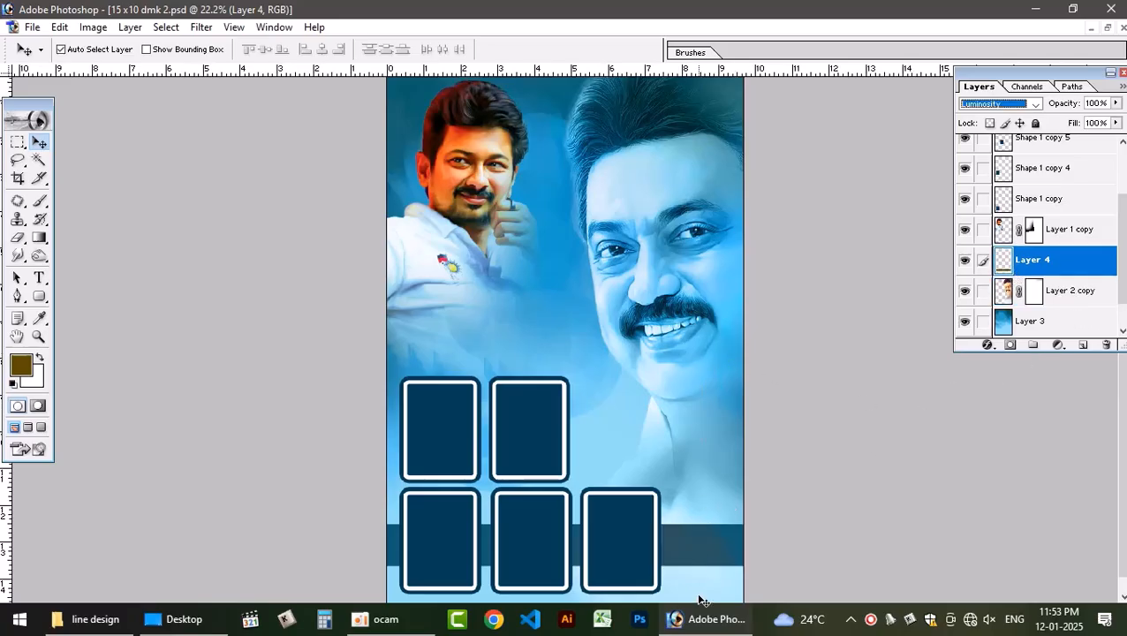
With Layer 4 active, open horizontal-dotted-line-png-transparent-icon-5.png from the line design folder in Photoshop
{"action": "left_click", "coordinate": [710, 397]}
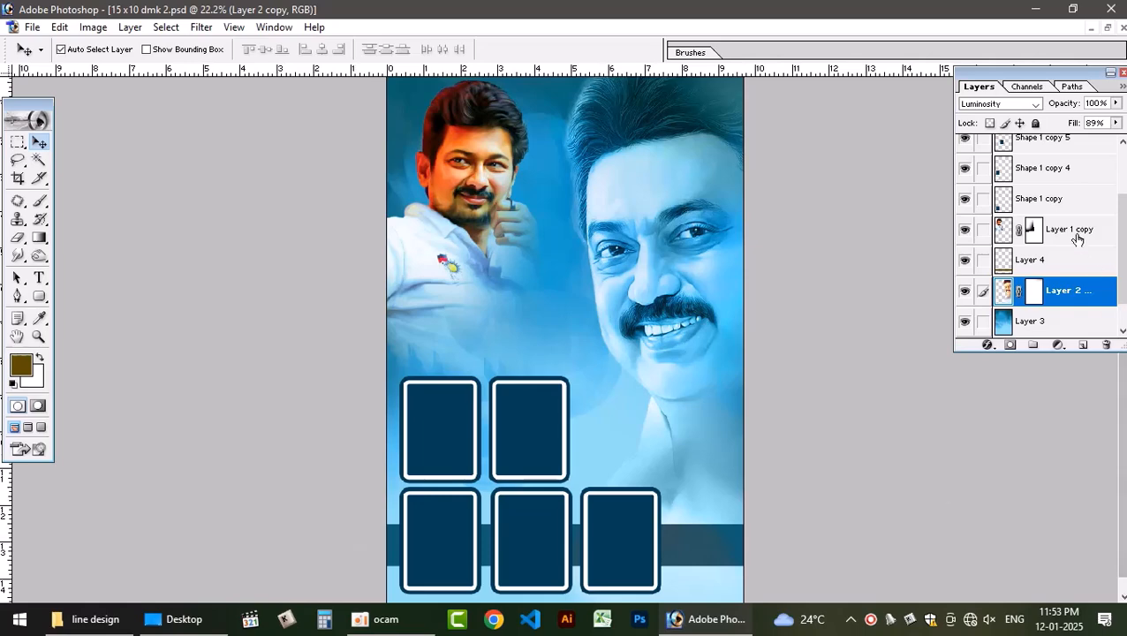
{"action": "left_click", "coordinate": [1050, 263]}
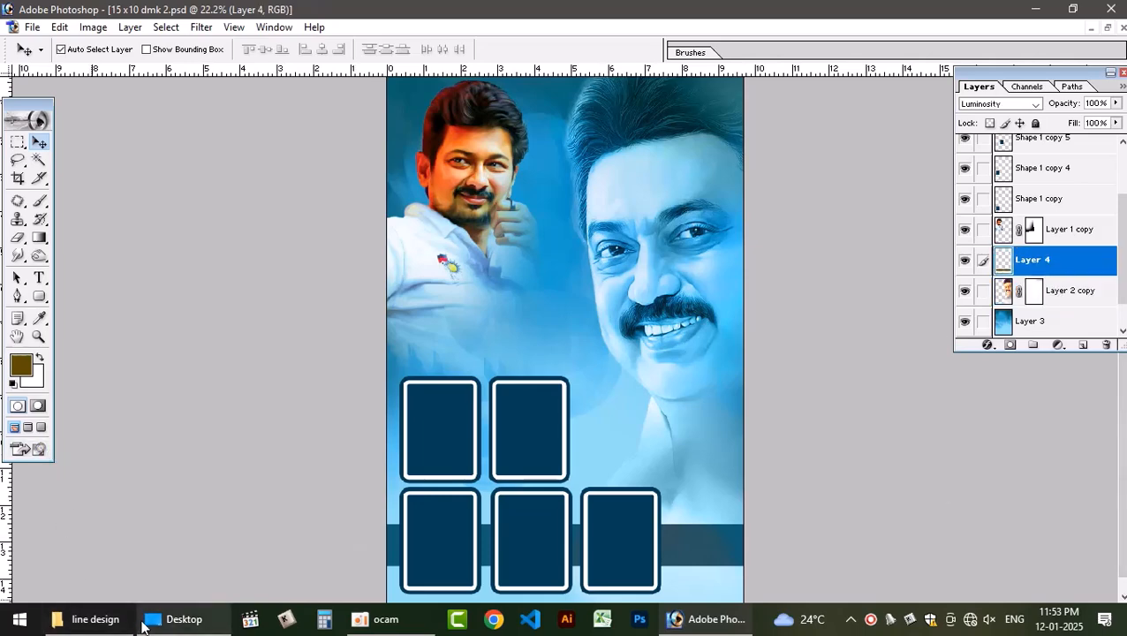
{"action": "left_click", "coordinate": [88, 619]}
{"action": "left_click", "coordinate": [789, 405]}
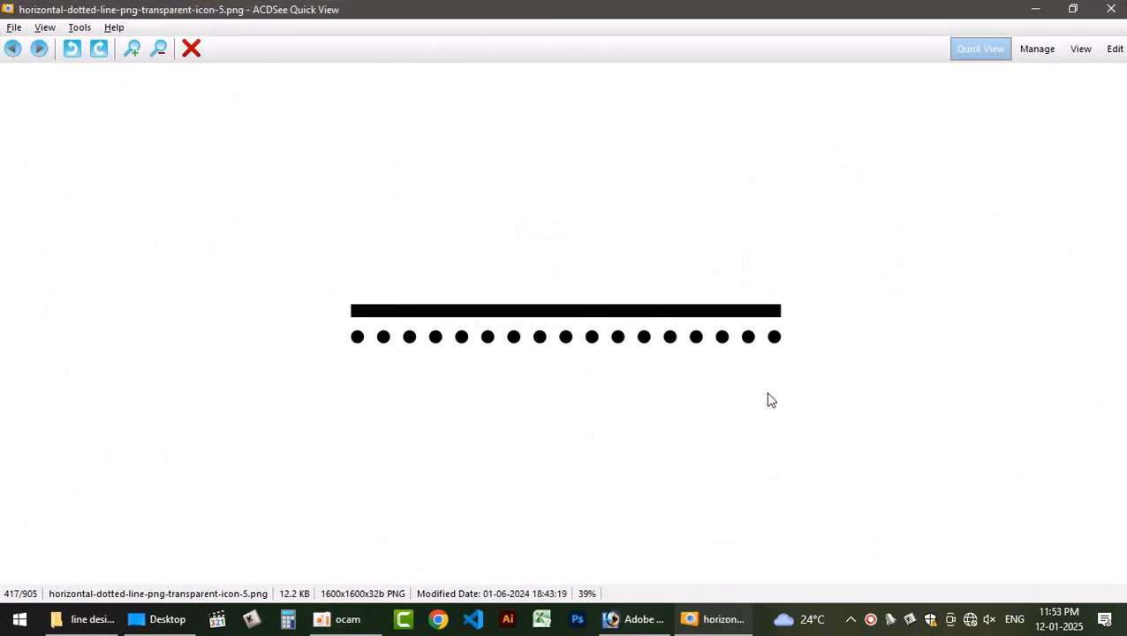
{"action": "left_click", "coordinate": [1113, 7]}
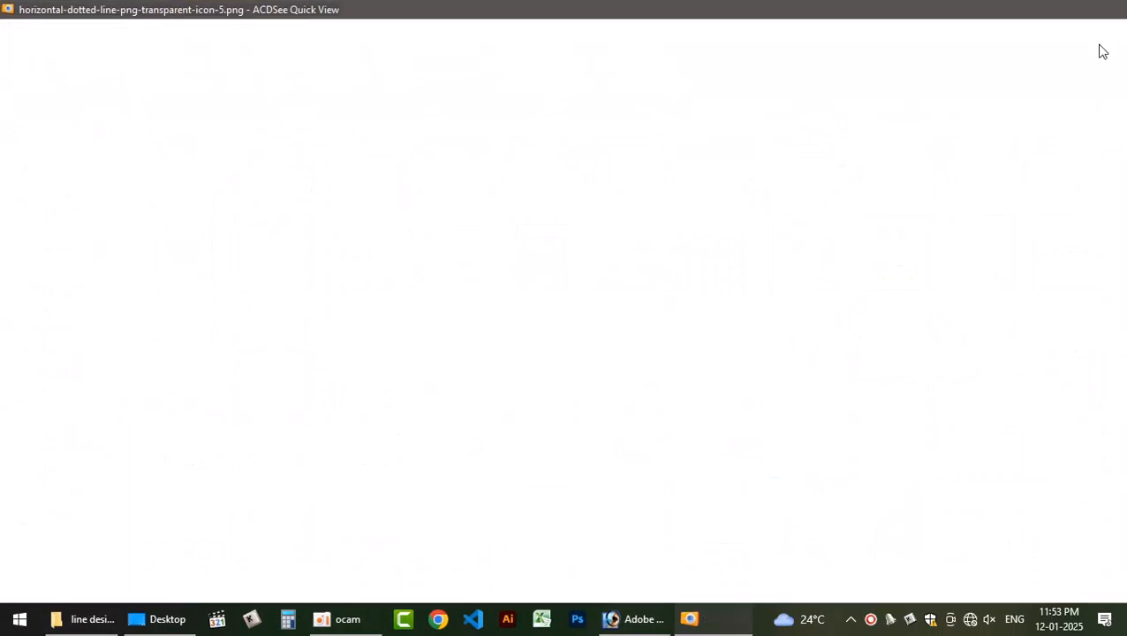
{"action": "left_click_drag", "start_coordinate": [779, 444], "coordinate": [538, 362]}
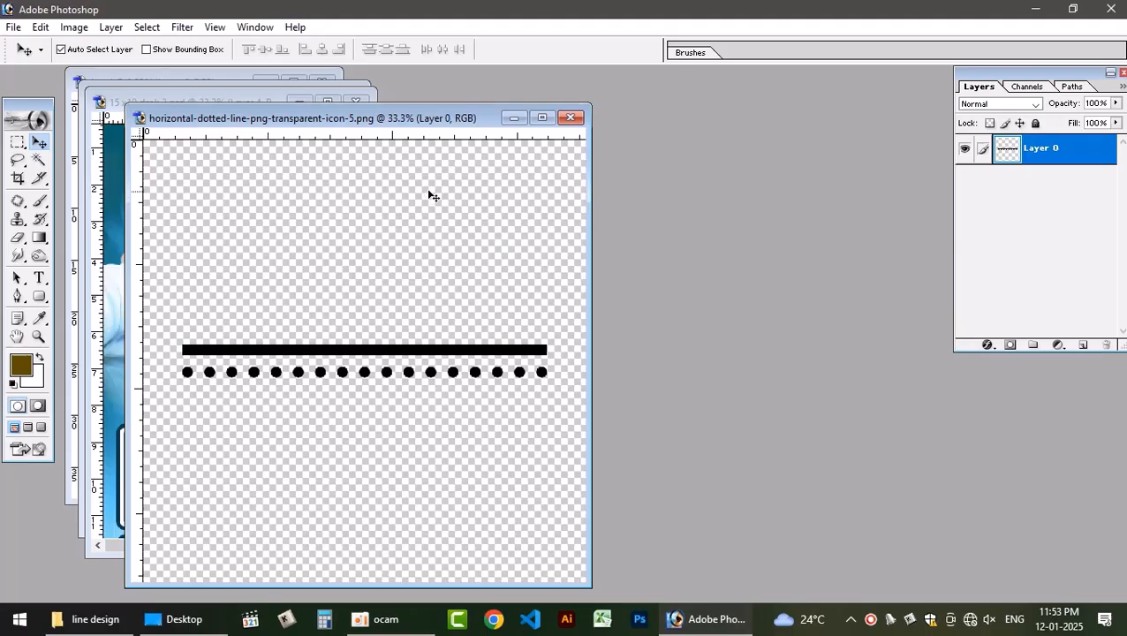
Copy the solid and dotted line artwork into 15 x10 dmk 2.psd and maximize that document
{"action": "left_click_drag", "start_coordinate": [452, 117], "coordinate": [850, 113]}
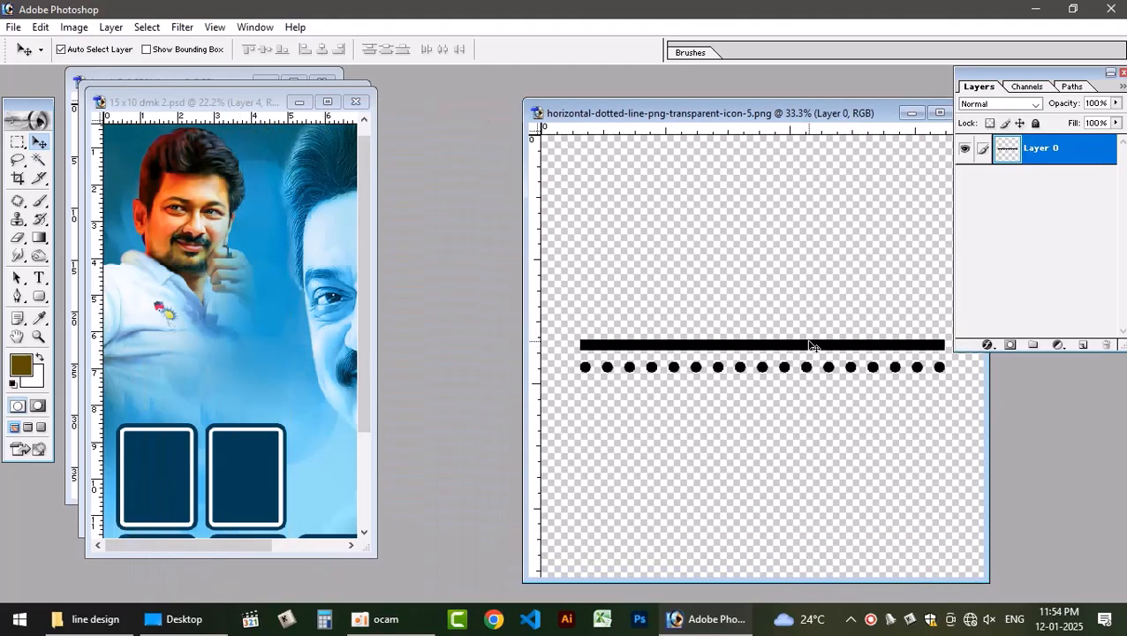
{"action": "left_click_drag", "start_coordinate": [811, 346], "coordinate": [226, 421]}
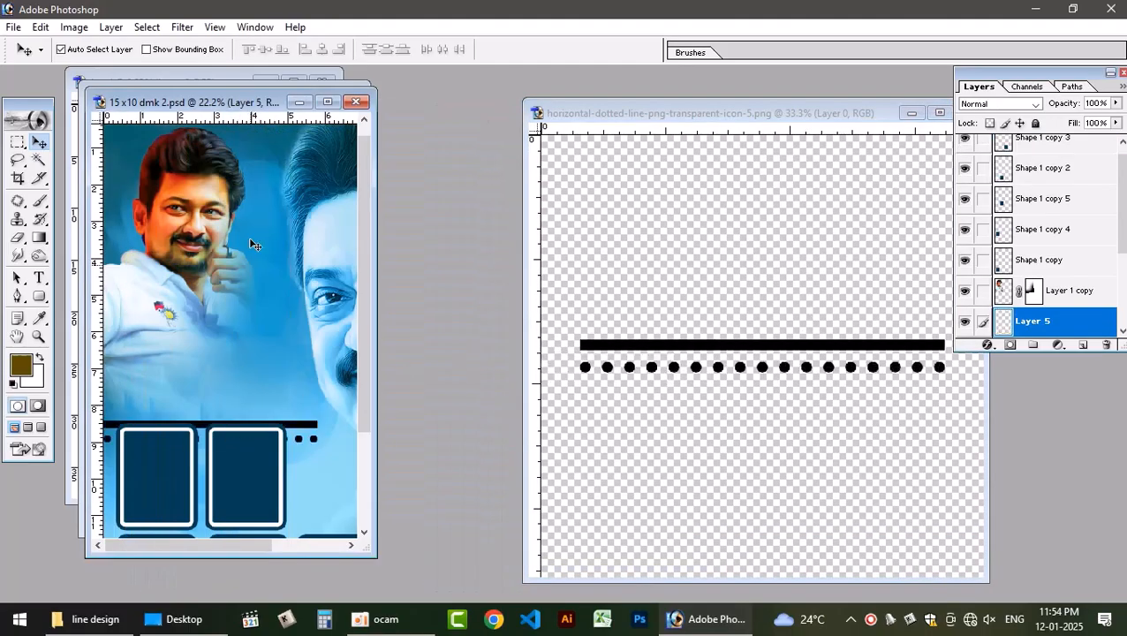
{"action": "left_click", "coordinate": [327, 102]}
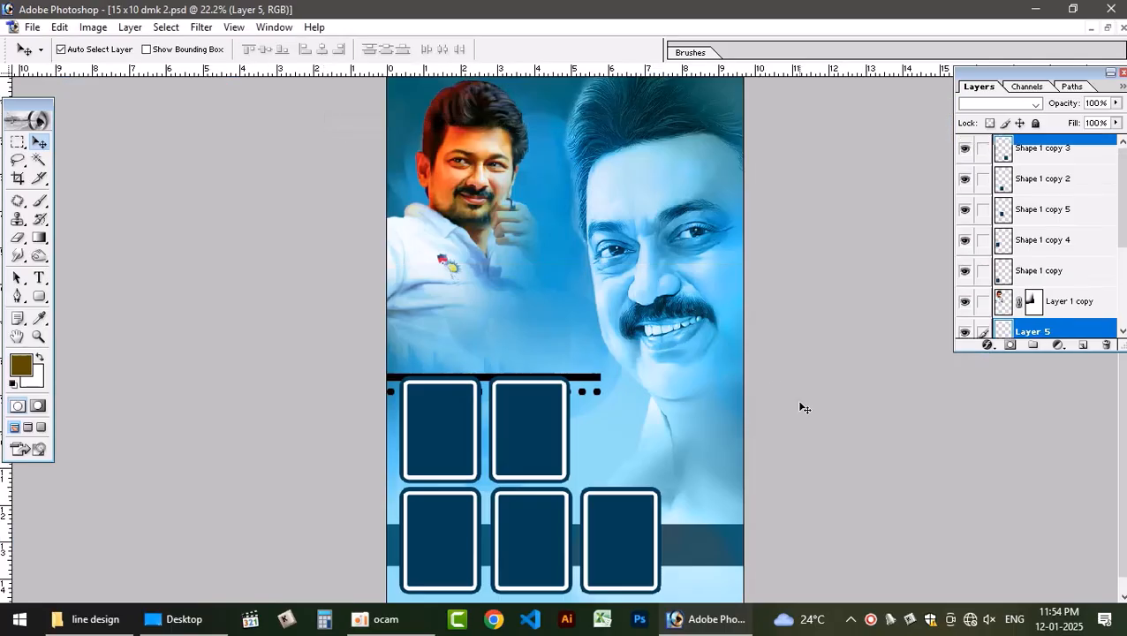
Flip the line artwork vertically on the topmost layer and scale it down across the lower-left photo box, just above the band
{"action": "key", "text": "ctrl+t"}
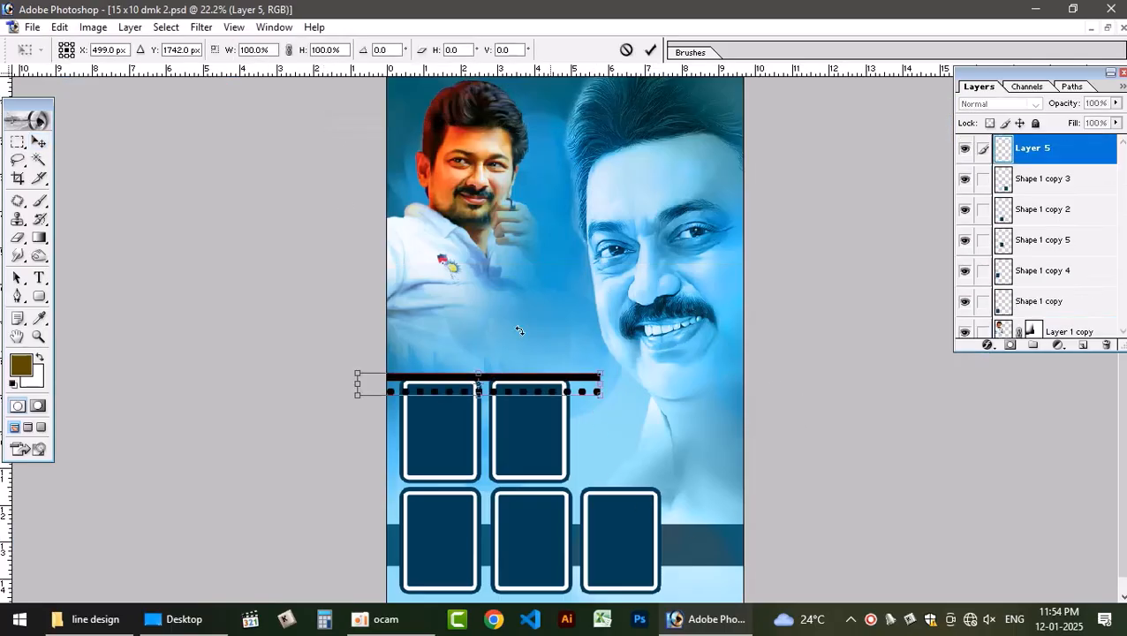
{"action": "right_click", "coordinate": [558, 378]}
{"action": "left_click", "coordinate": [605, 591]}
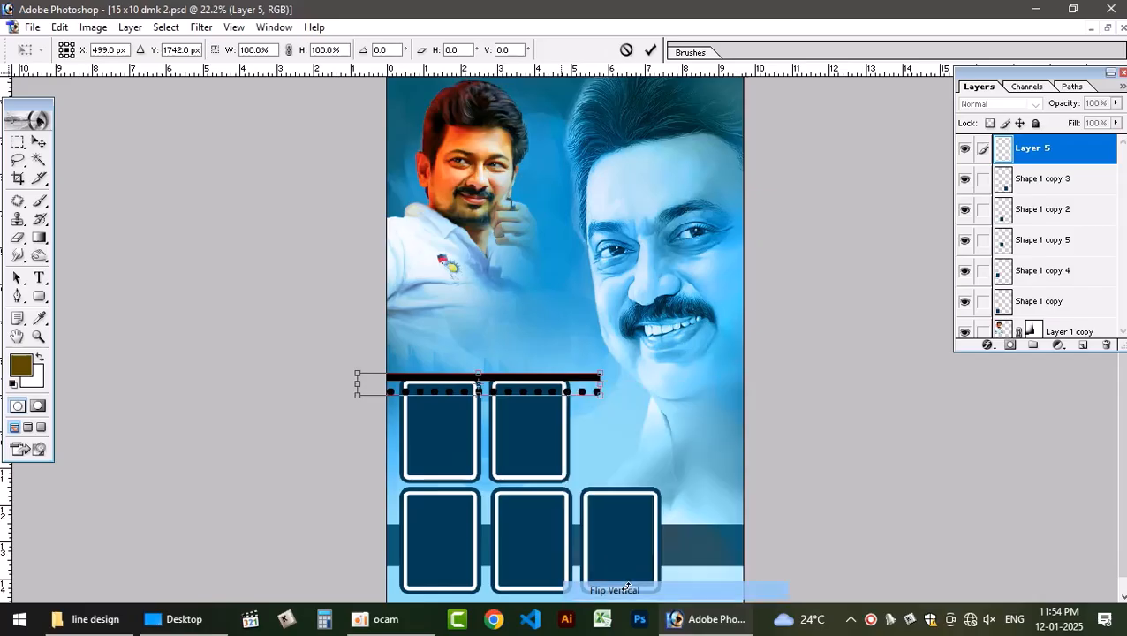
{"action": "key", "text": "Return"}
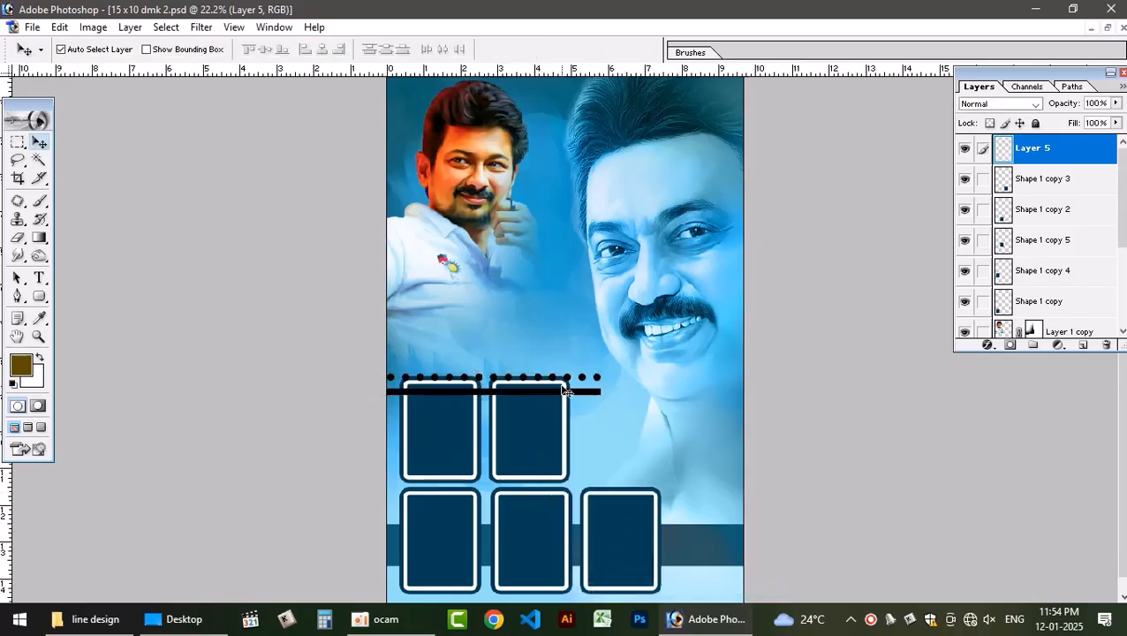
{"action": "left_click_drag", "start_coordinate": [569, 392], "coordinate": [482, 515]}
{"action": "key", "text": "ctrl+t"}
{"action": "key", "text": "Return"}
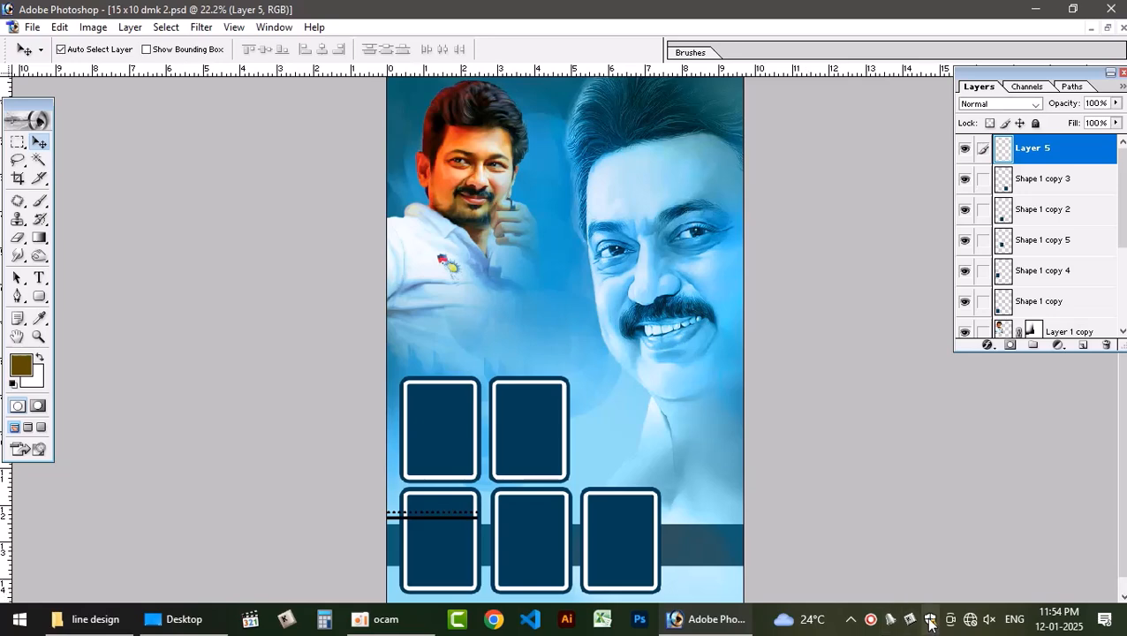
Duplicate the line segment to its right and nudge the copy left so both segments join with evenly spaced dots
{"action": "key", "text": "ctrl+plus"}
{"action": "key", "text": "ctrl+plus"}
{"action": "key", "text": "ctrl+plus"}
{"action": "key", "text": "ctrl+plus"}
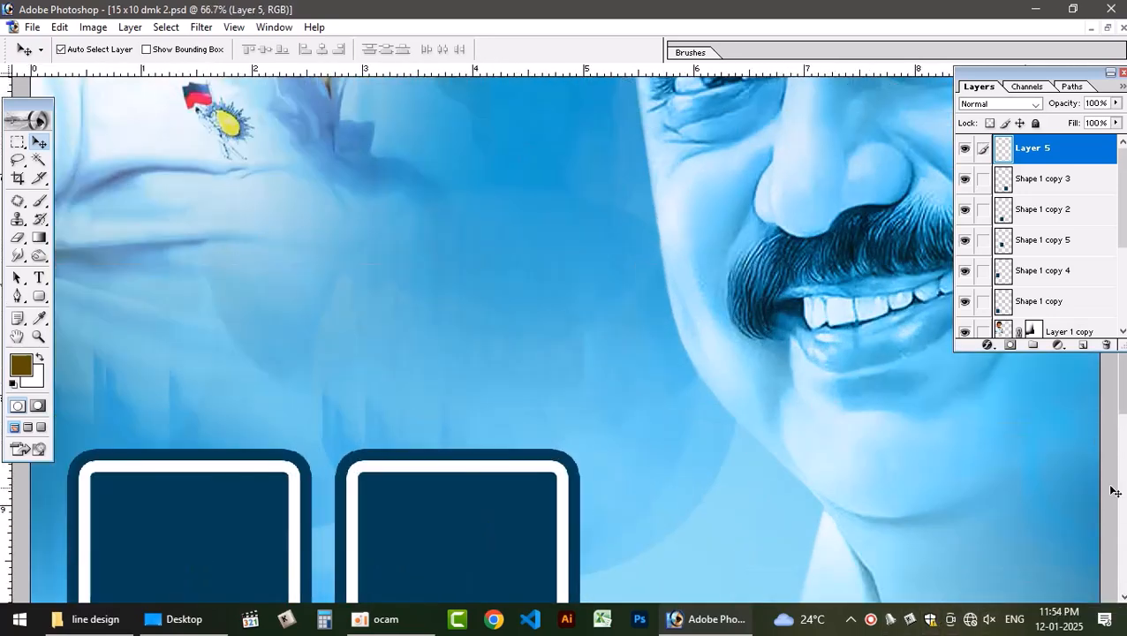
{"action": "left_click_drag", "start_coordinate": [1123, 406], "coordinate": [1123, 549]}
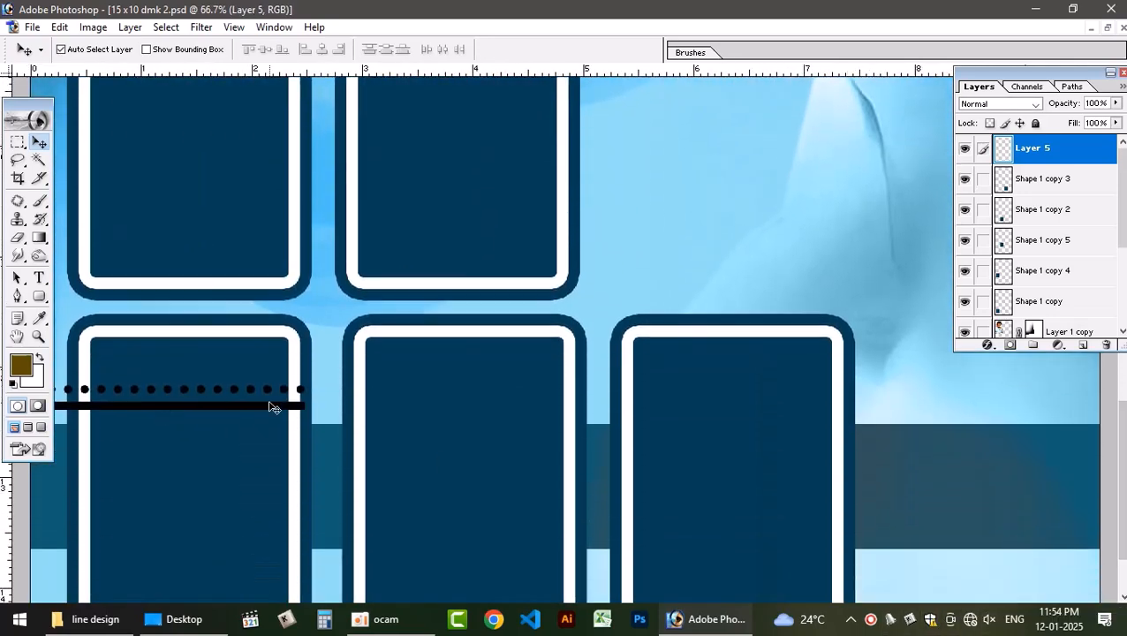
{"action": "left_click_drag", "start_coordinate": [265, 408], "coordinate": [528, 414]}
{"action": "key", "text": "Left"}
{"action": "key", "text": "Left"}
{"action": "key", "text": "Left"}
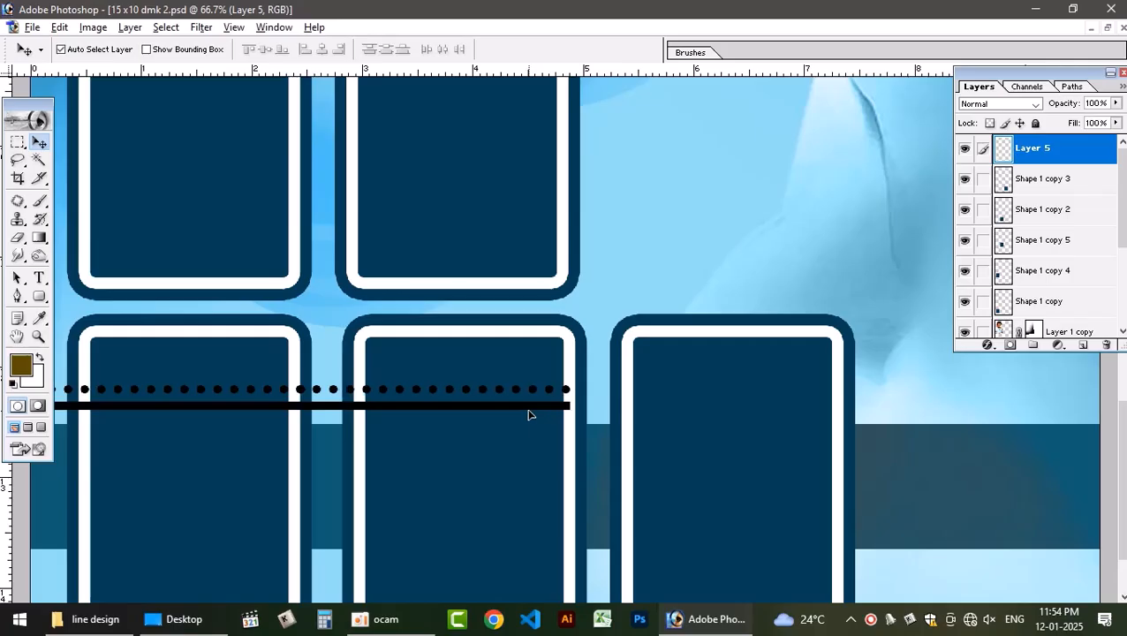
Merge the two line segments and place a copy of the merged line beside it, extending the pattern to the right canvas edge
{"action": "key", "text": "ctrl+j"}
{"action": "right_click", "coordinate": [269, 406], "text": "shift"}
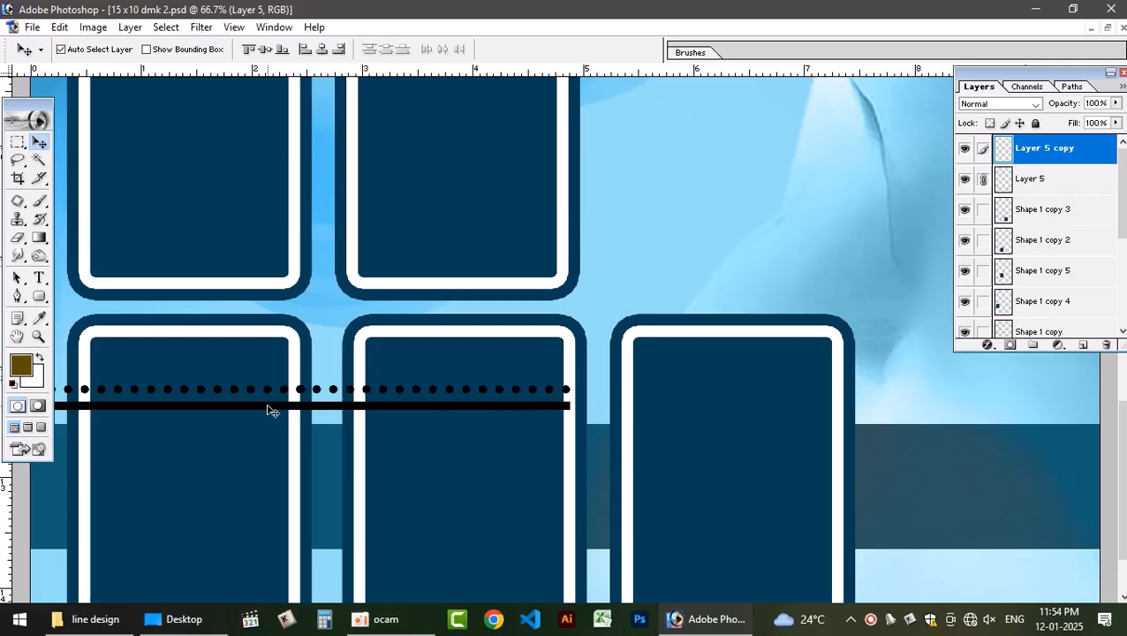
{"action": "key", "text": "ctrl+e"}
{"action": "left_click_drag", "start_coordinate": [268, 406], "coordinate": [772, 414]}
{"action": "key", "text": "ctrl+z"}
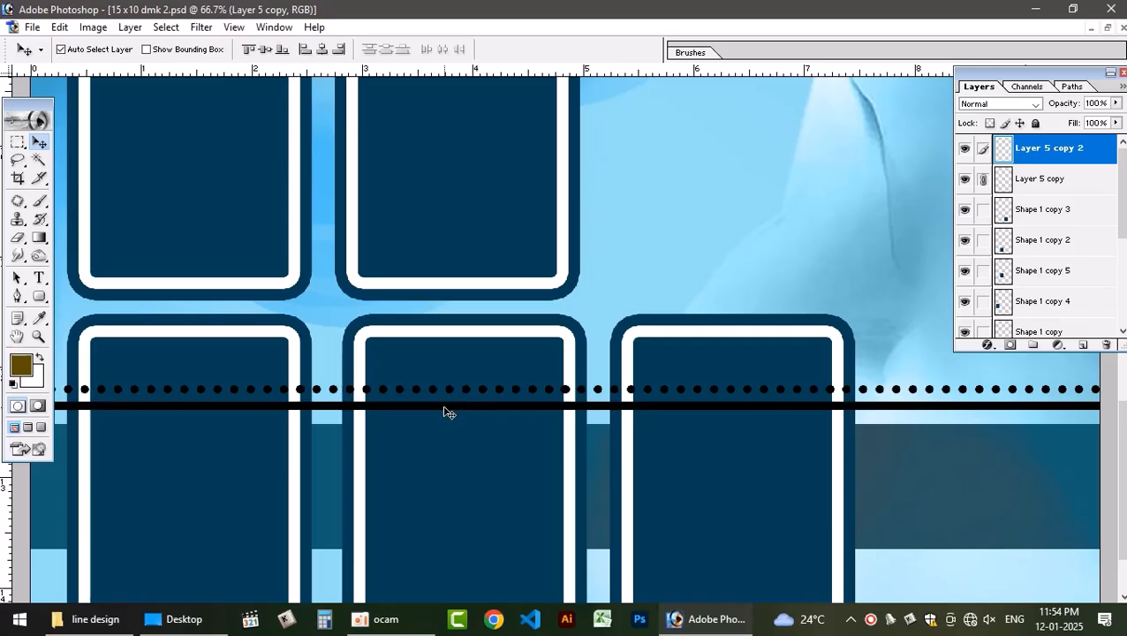
Merge the linked line layers and move the merged layer between Layer 4 and Layer 2 copy in the stack
{"action": "key", "text": "ctrl+e"}
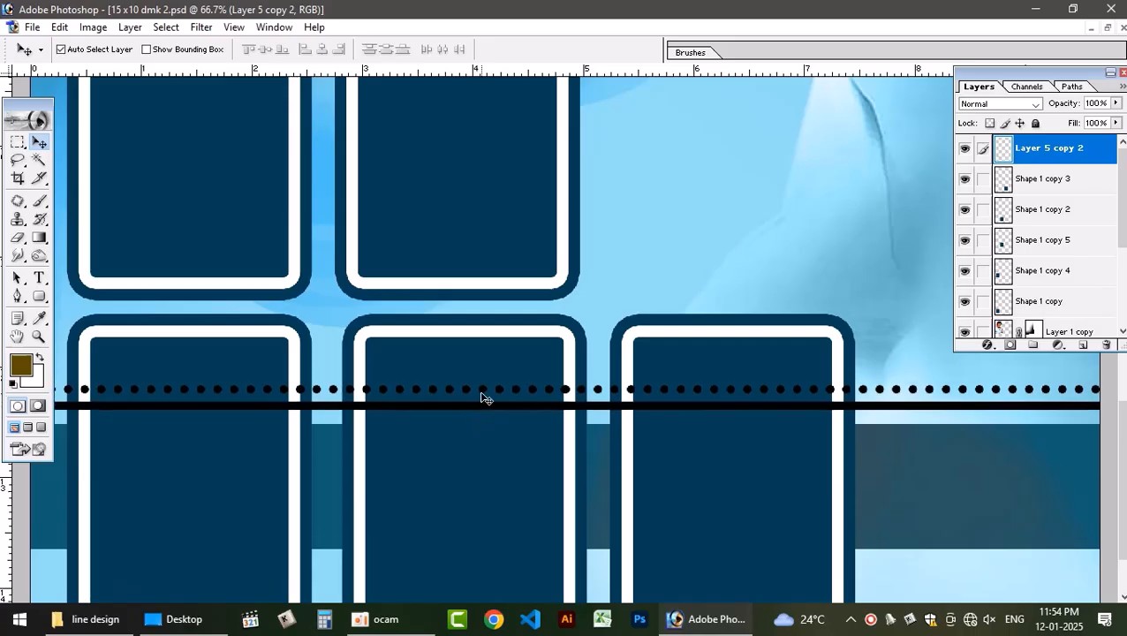
{"action": "key", "text": "ctrl+shift+bracketleft"}
{"action": "key", "text": "ctrl+bracketright"}
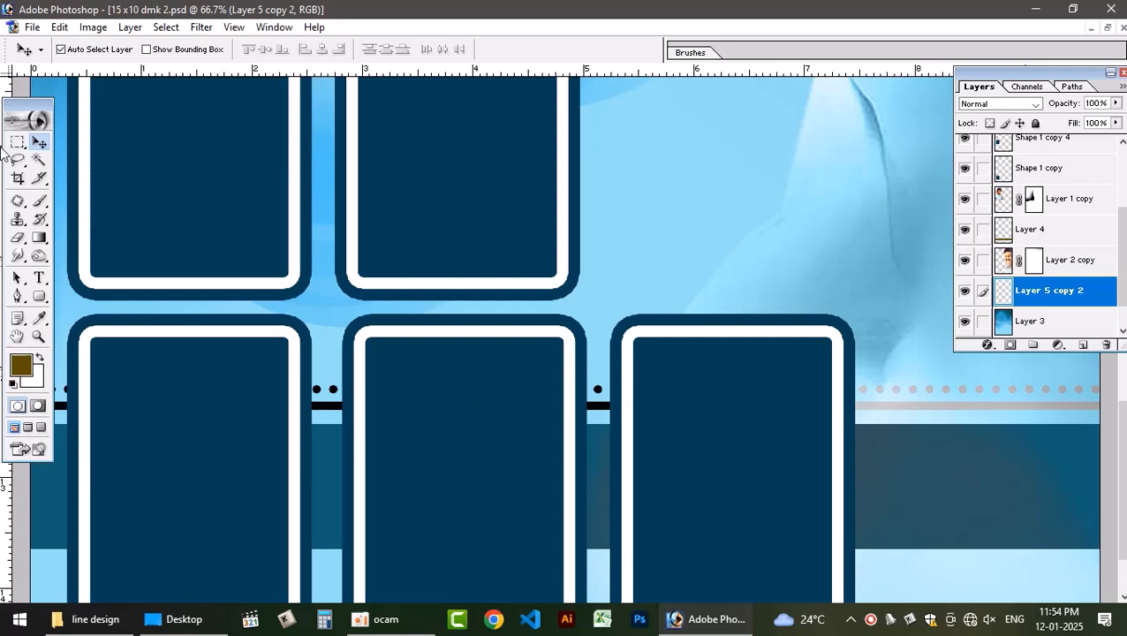
{"action": "key", "text": "ctrl+bracketright"}
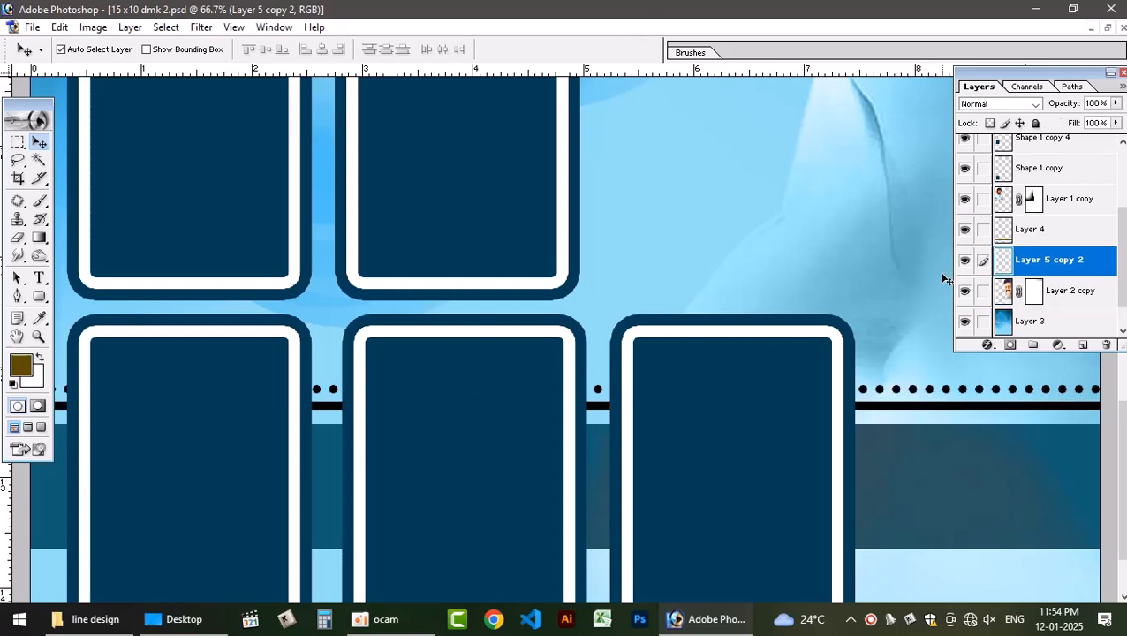
Try the Luminosity blend mode on the merged line layer and return it to Normal
{"action": "key", "text": "ctrl+minus"}
{"action": "key", "text": "ctrl+minus"}
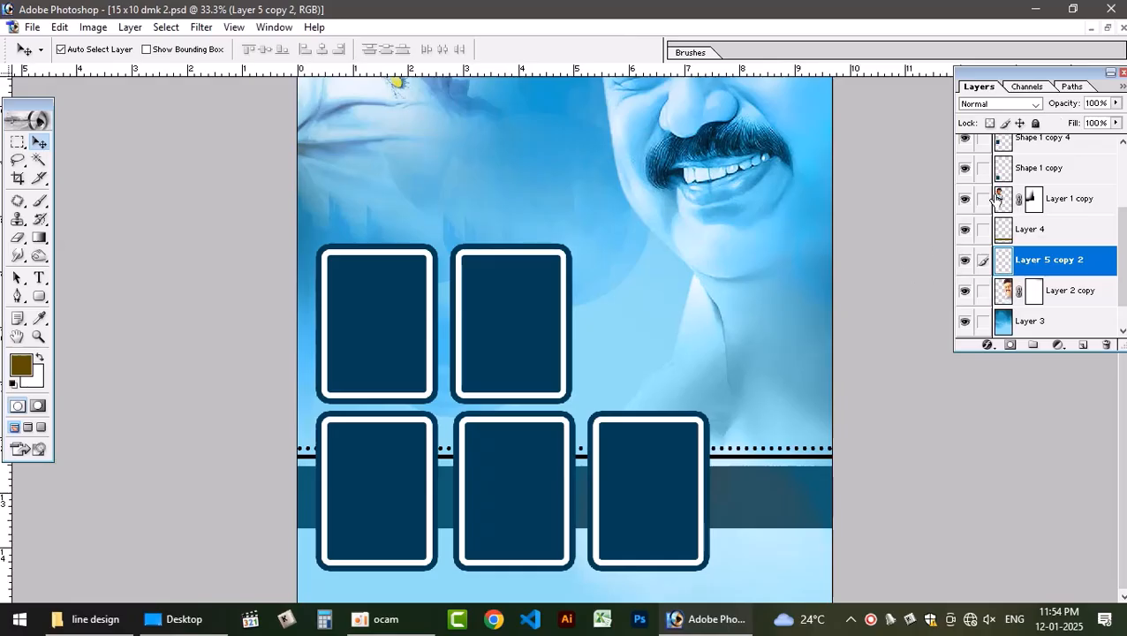
{"action": "left_click", "coordinate": [998, 103]}
{"action": "left_click", "coordinate": [976, 373]}
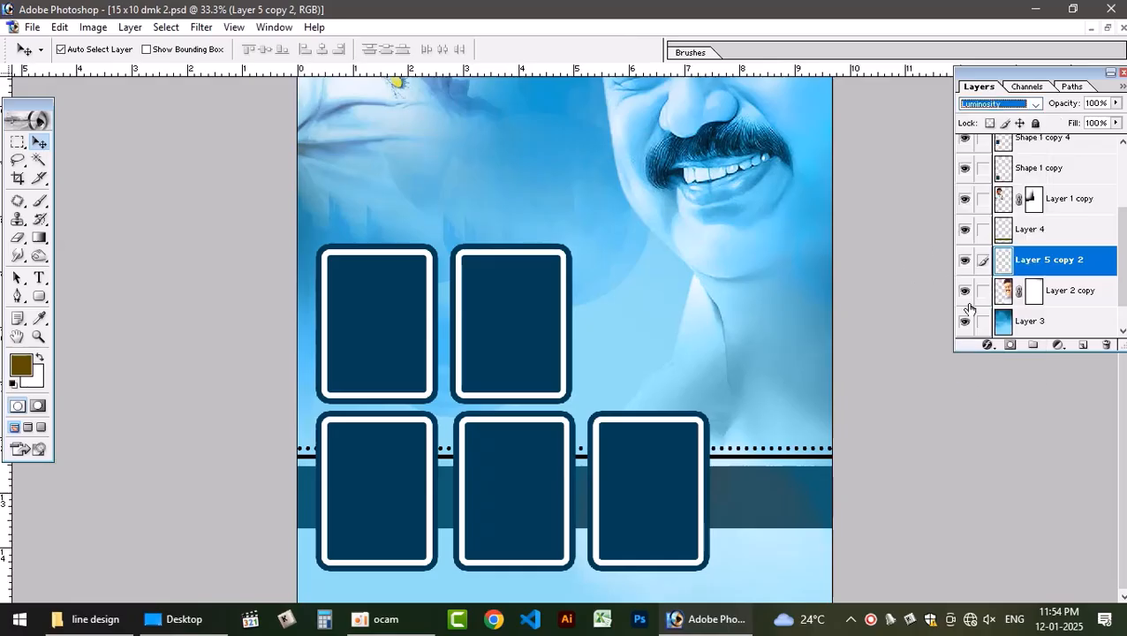
{"action": "left_click", "coordinate": [812, 456]}
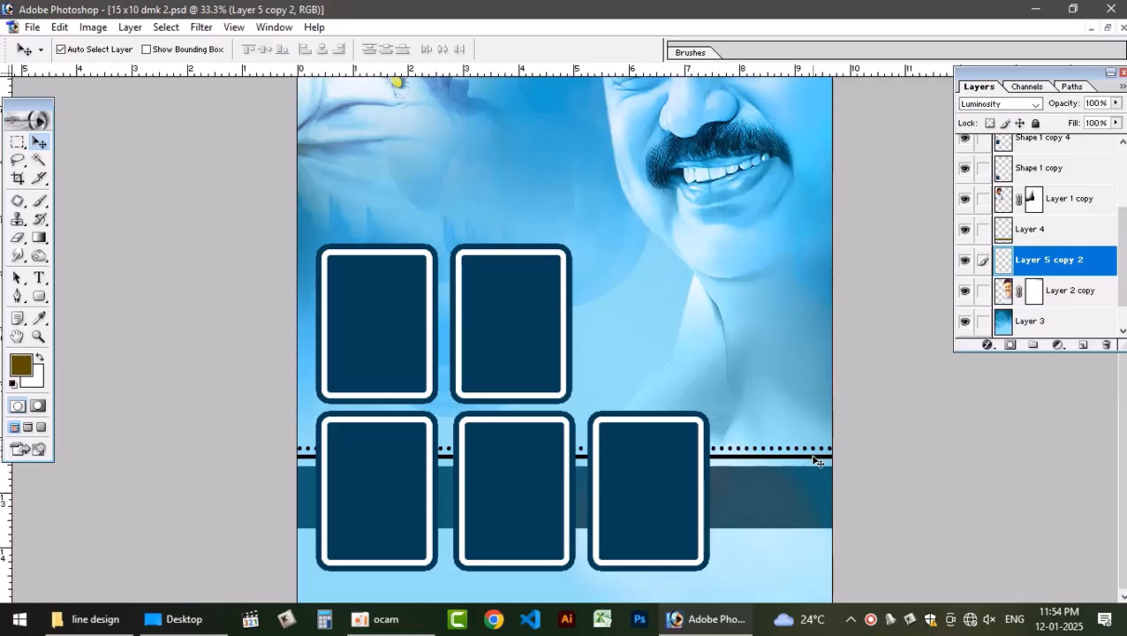
{"action": "left_click", "coordinate": [1027, 103]}
{"action": "left_click", "coordinate": [1014, 113]}
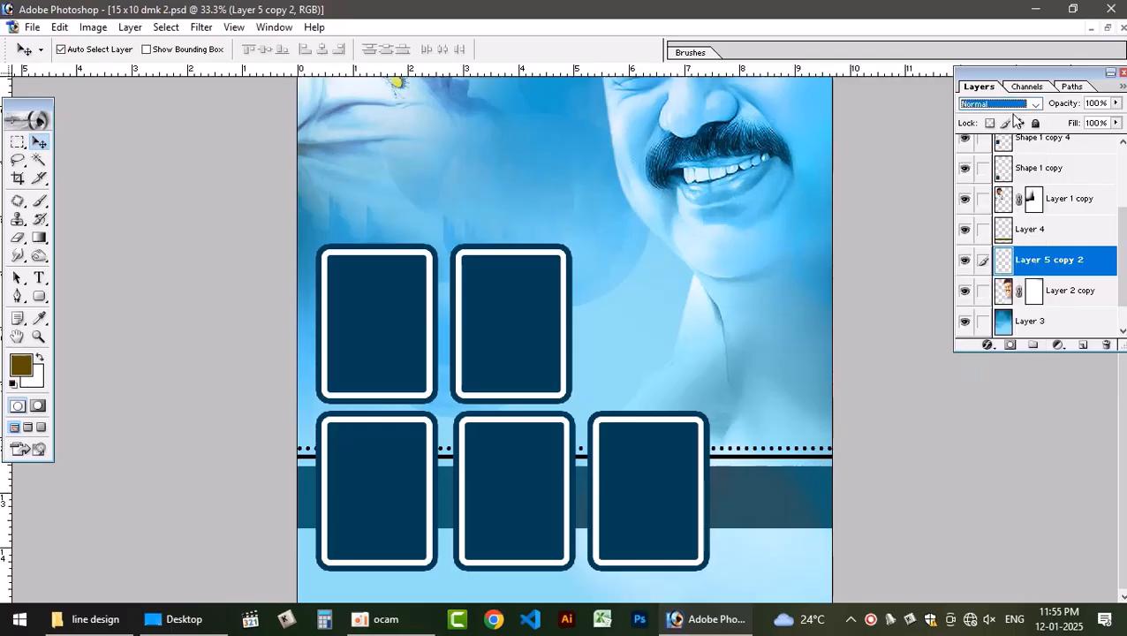
Preview the line layer in other blend modes, including Screen, Hard Light and Exclusion, and go back to Normal
{"action": "key", "text": "Down"}
{"action": "key", "text": "Down"}
{"action": "key", "text": "Down"}
{"action": "key", "text": "Down"}
{"action": "key", "text": "Down"}
{"action": "key", "text": "Down"}
{"action": "key", "text": "Down"}
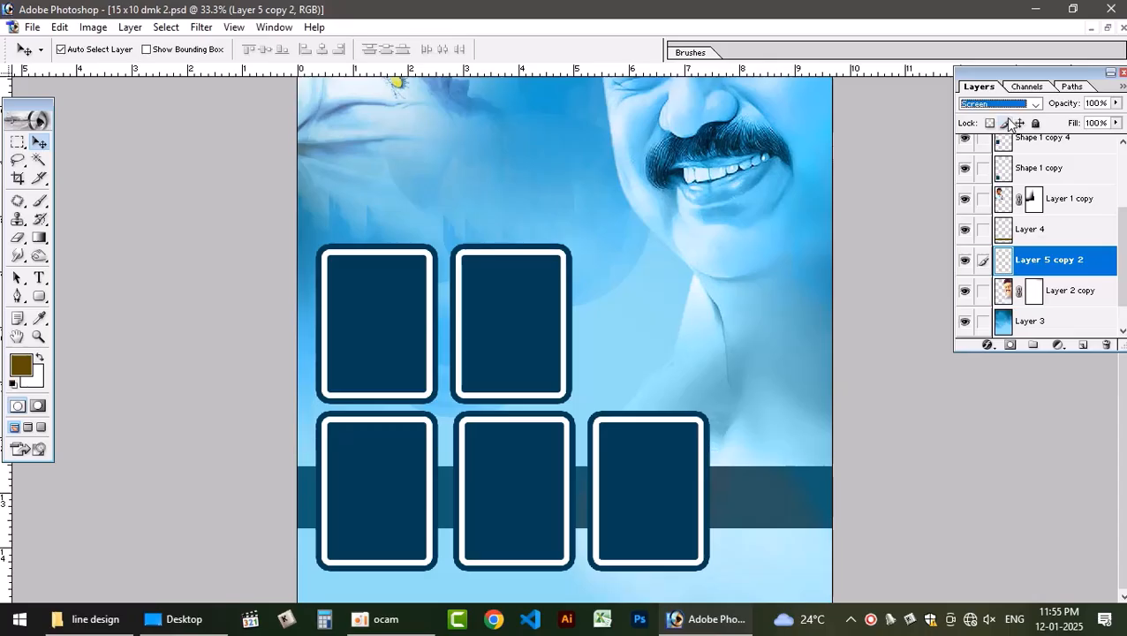
{"action": "key", "text": "Down"}
{"action": "key", "text": "Down"}
{"action": "key", "text": "Down"}
{"action": "key", "text": "Down"}
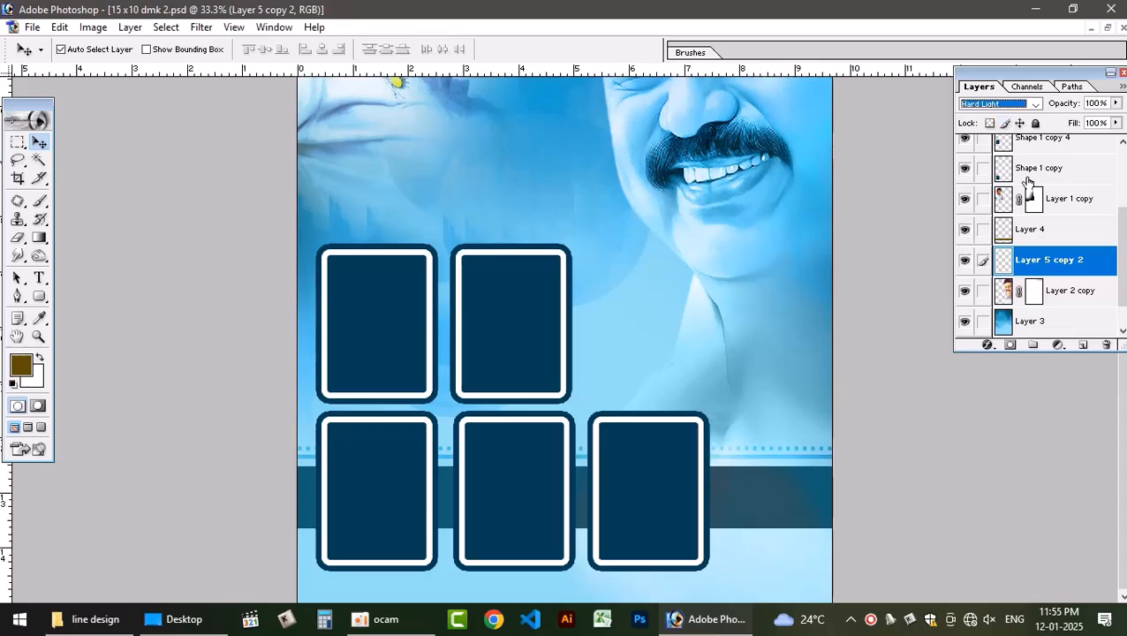
{"action": "key", "text": "Down"}
{"action": "key", "text": "Down"}
{"action": "key", "text": "Down"}
{"action": "key", "text": "Down"}
{"action": "key", "text": "Down"}
{"action": "key", "text": "Down"}
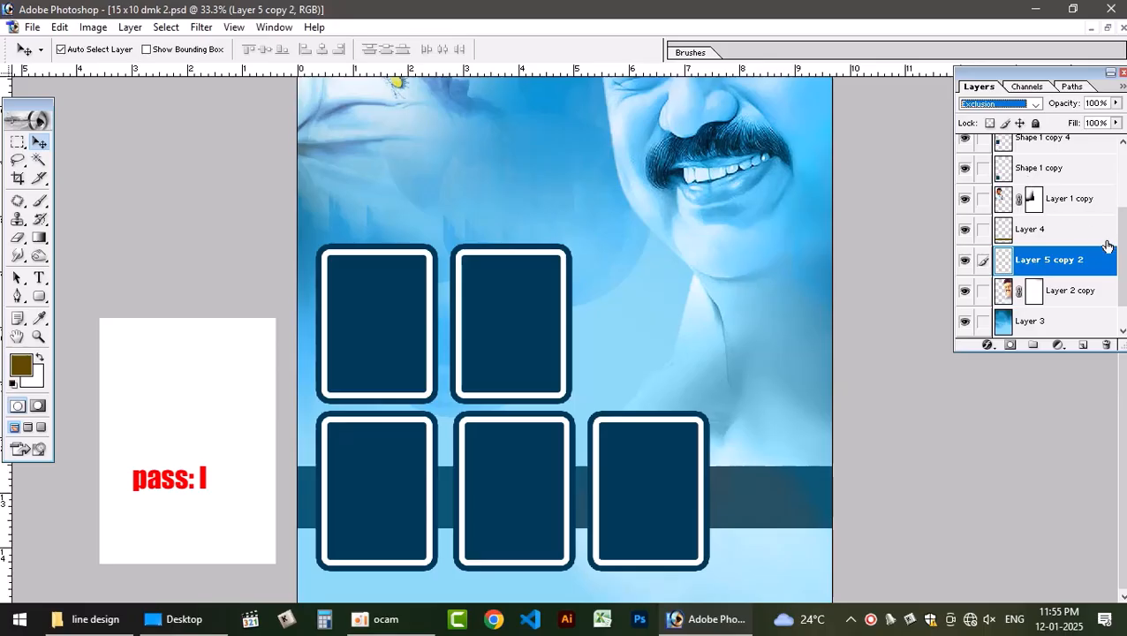
{"action": "key", "text": "Up"}
{"action": "key", "text": "Up"}
{"action": "key", "text": "Up"}
{"action": "key", "text": "Up"}
{"action": "key", "text": "Up"}
{"action": "key", "text": "Up"}
{"action": "key", "text": "Up"}
{"action": "key", "text": "Up"}
{"action": "key", "text": "Up"}
{"action": "key", "text": "Up"}
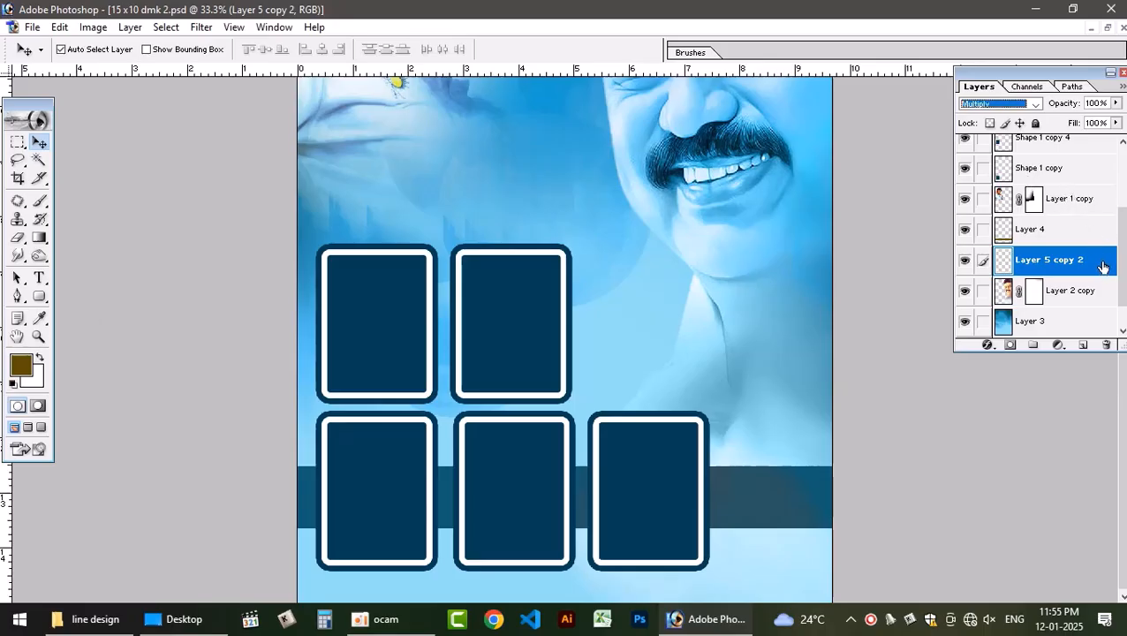
{"action": "key", "text": "Up"}
{"action": "key", "text": "Up"}
{"action": "key", "text": "Up"}
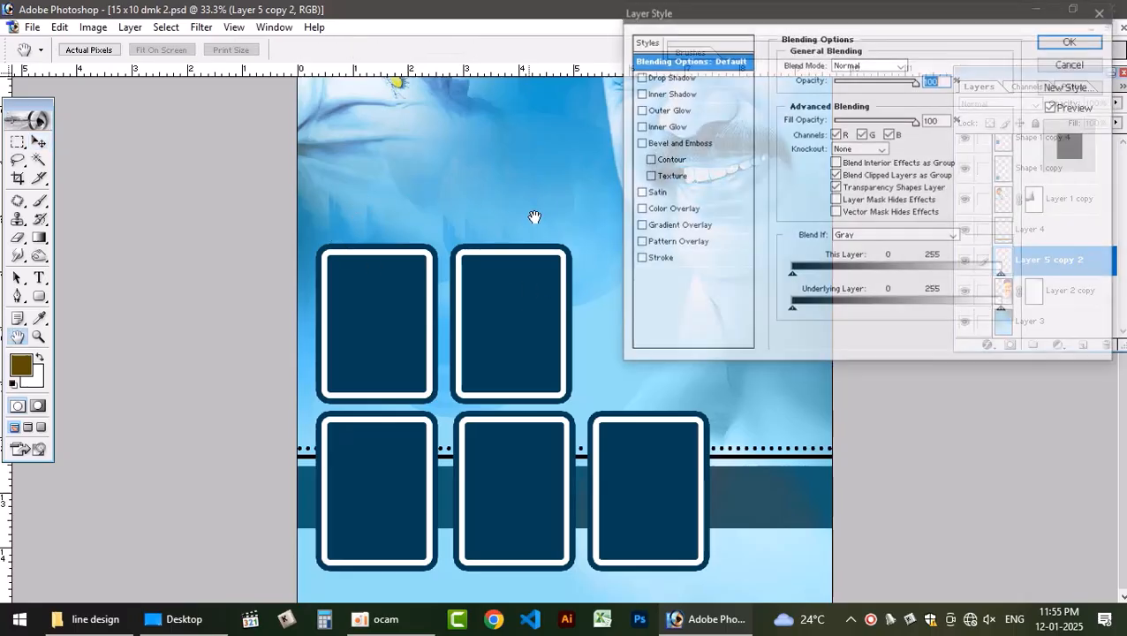
Add a Color Overlay to the merged line layer, using dark blue 013E56 sampled from a photo box
{"action": "left_click_drag", "start_coordinate": [902, 18], "coordinate": [539, 27]}
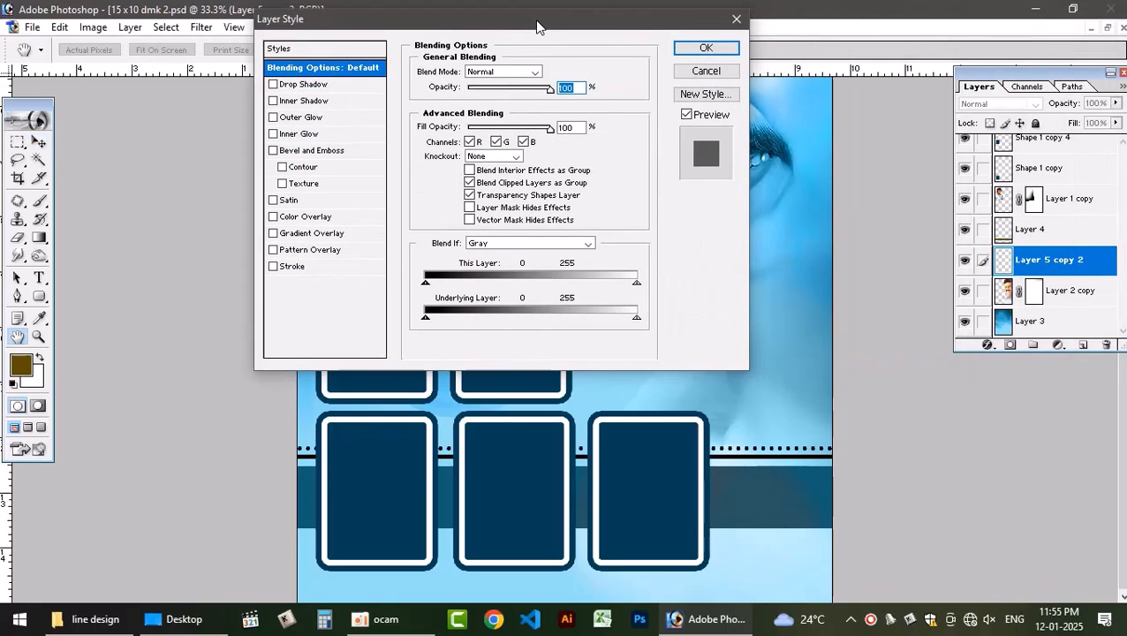
{"action": "left_click", "coordinate": [304, 218]}
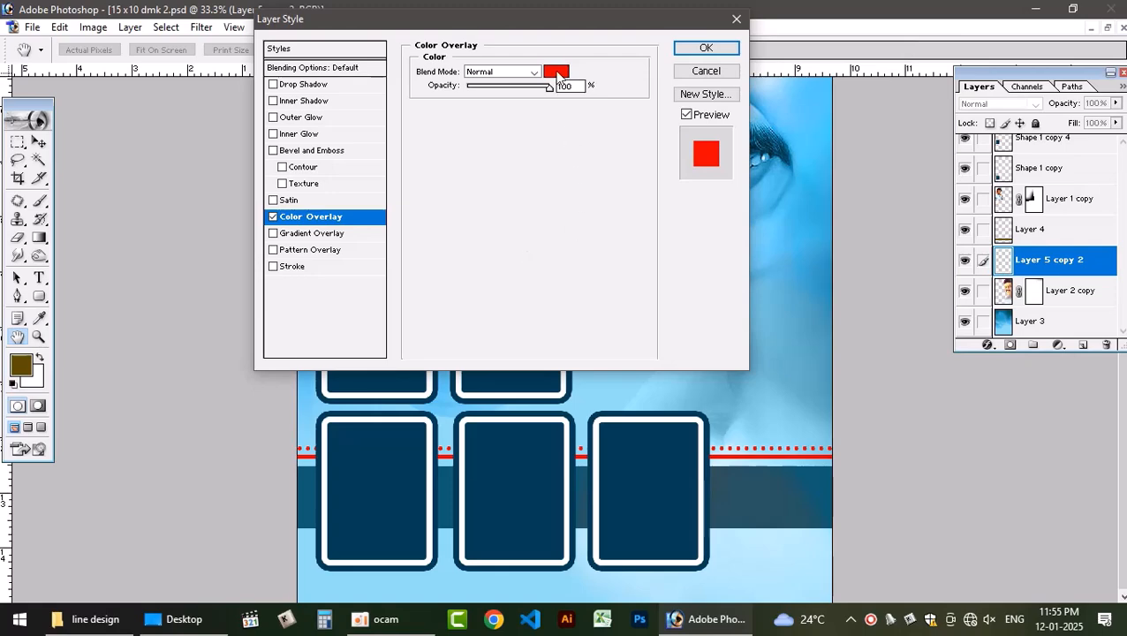
{"action": "left_click", "coordinate": [555, 71]}
{"action": "left_click", "coordinate": [679, 501]}
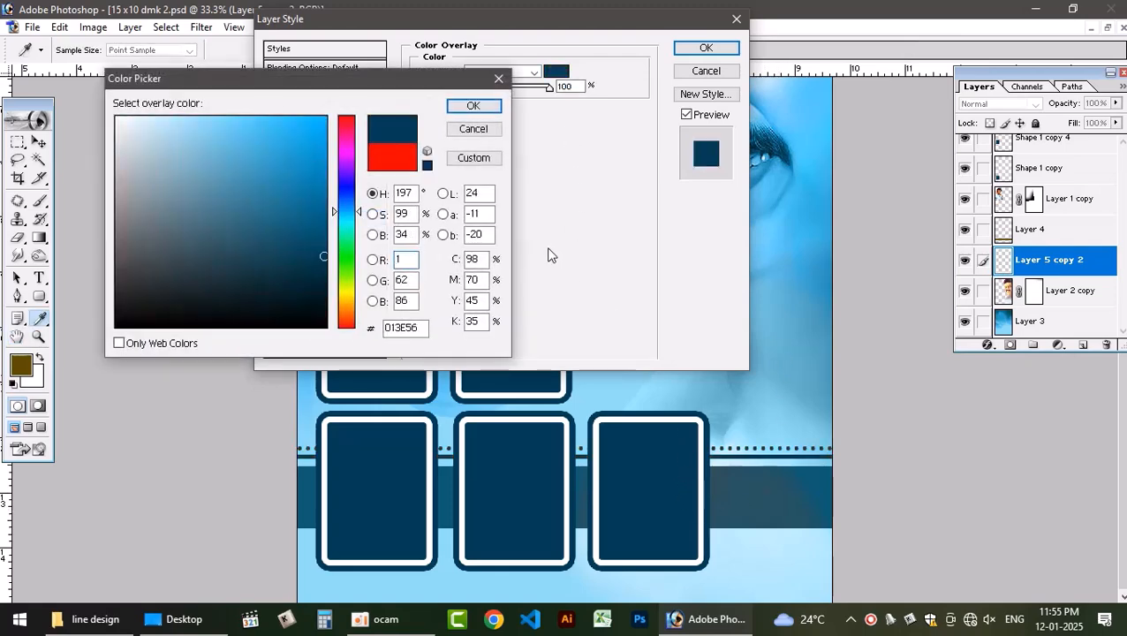
{"action": "left_click", "coordinate": [498, 106]}
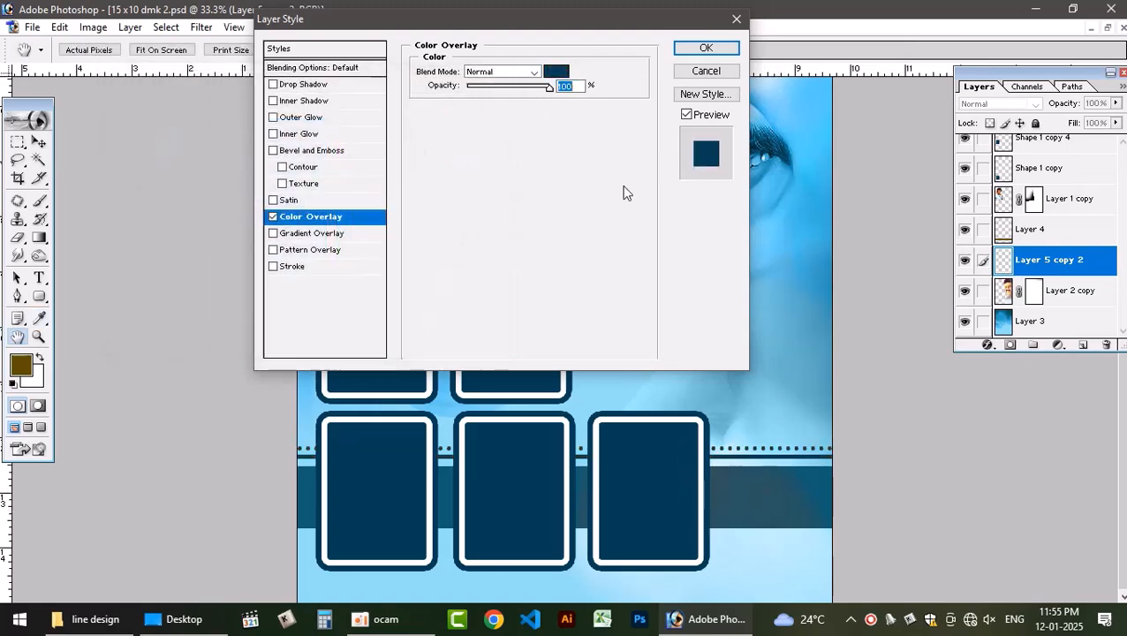
{"action": "scroll", "coordinate": [530, 76], "scroll_direction": "down", "scroll_amount": 5}
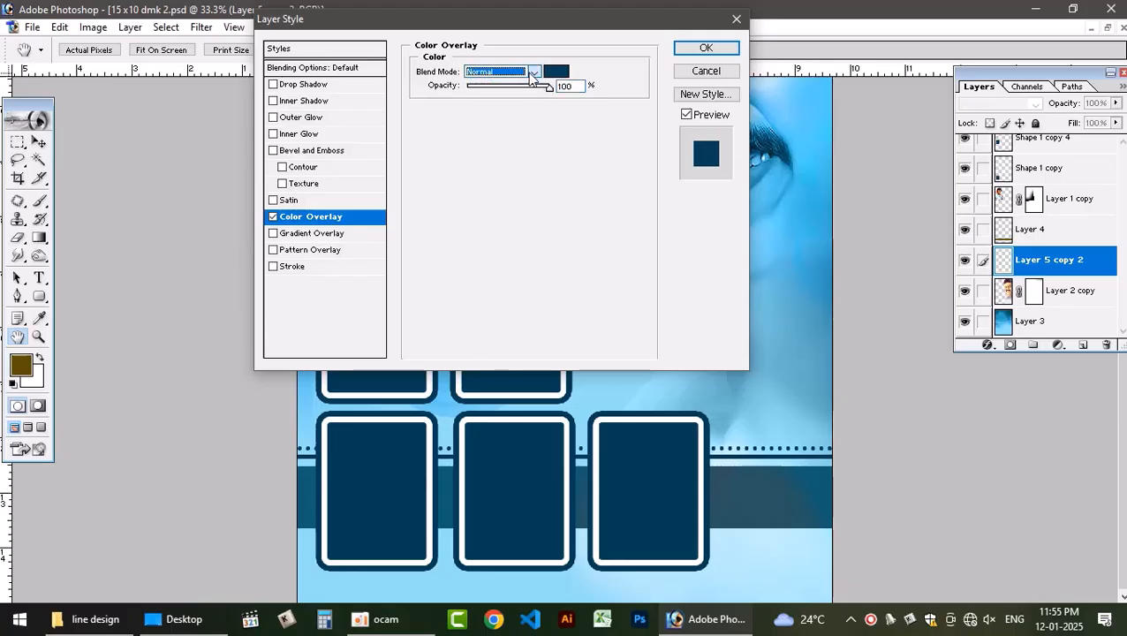
Set the dotted line layer's Color Overlay blend mode to Screen and reduce the layer's fill to 39%
{"action": "scroll", "coordinate": [528, 77], "scroll_direction": "down", "scroll_amount": 2}
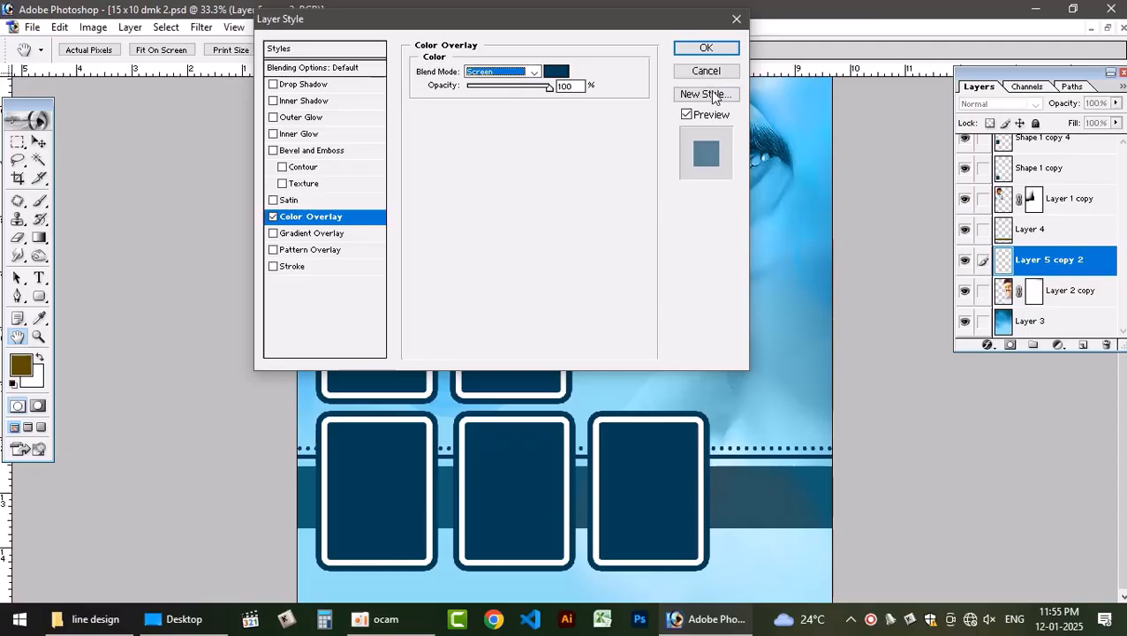
{"action": "left_click", "coordinate": [712, 48]}
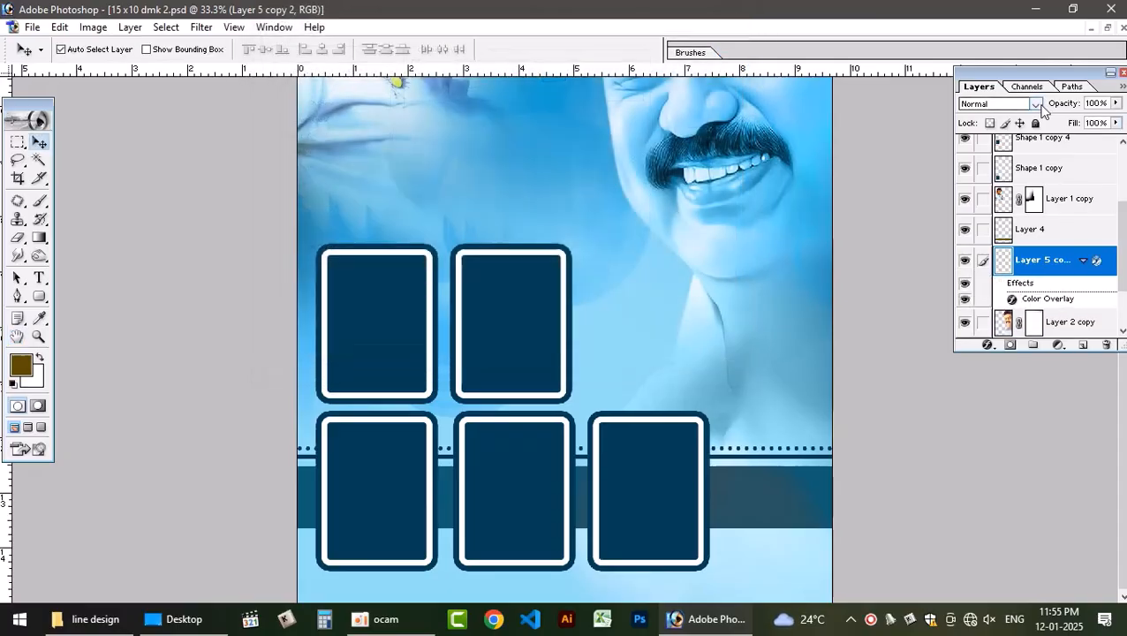
{"action": "left_click", "coordinate": [1116, 124]}
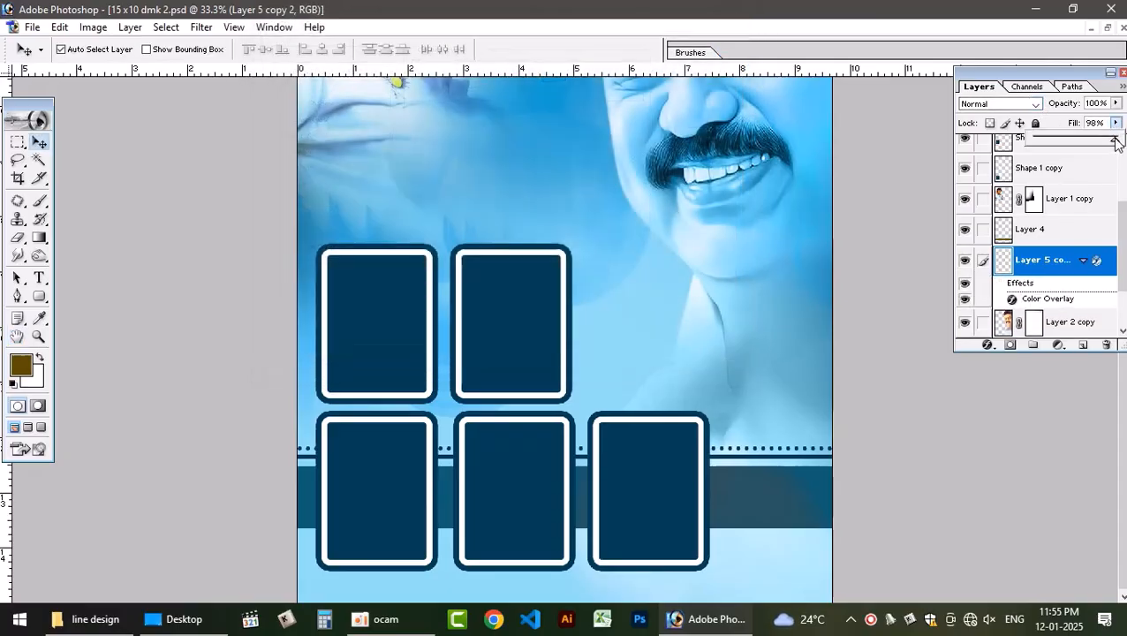
{"action": "left_click_drag", "start_coordinate": [1115, 144], "coordinate": [1069, 146]}
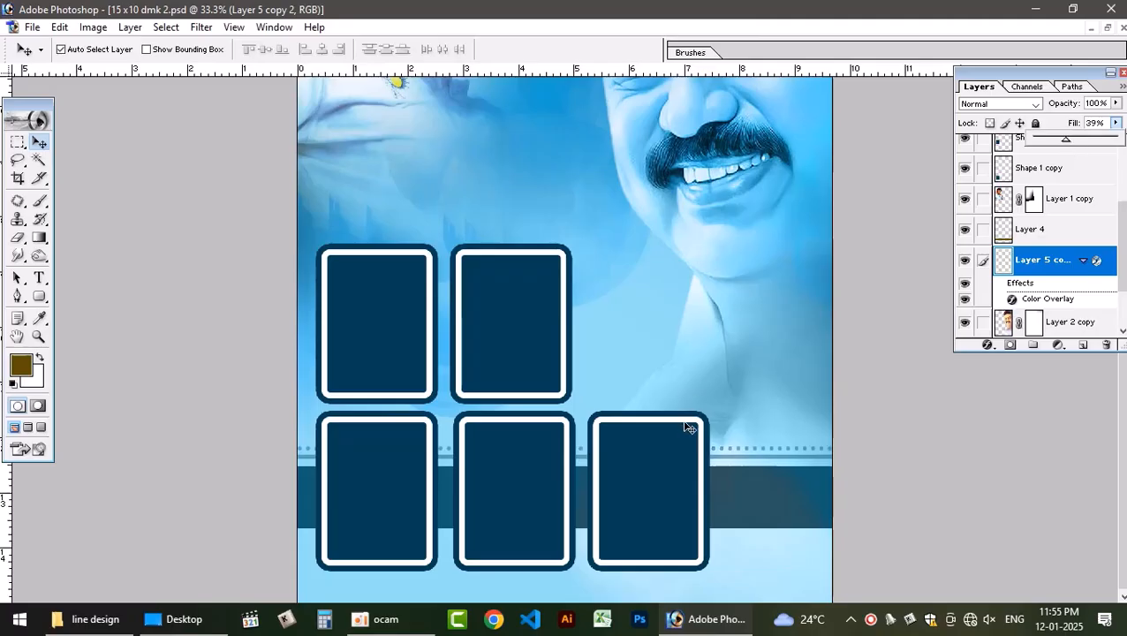
{"action": "key", "text": "Return"}
Duplicate the dotted line layer and flip the copy vertically
{"action": "key", "text": "ctrl+j"}
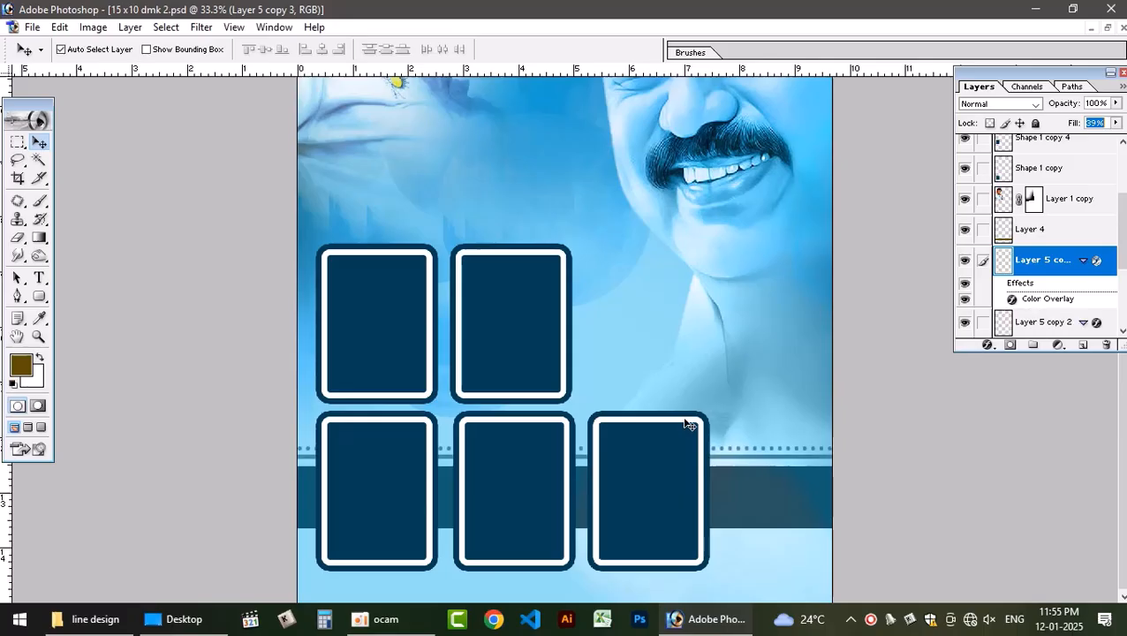
{"action": "key", "text": "ctrl+t"}
{"action": "right_click", "coordinate": [727, 450]}
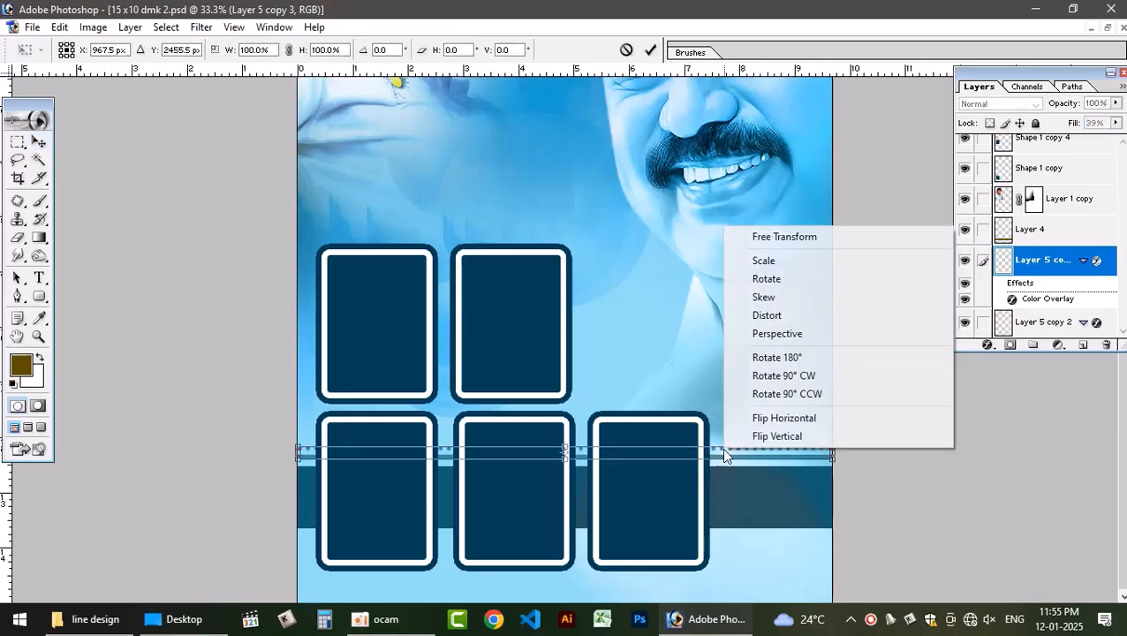
{"action": "left_click", "coordinate": [789, 437]}
{"action": "key", "text": "Return"}
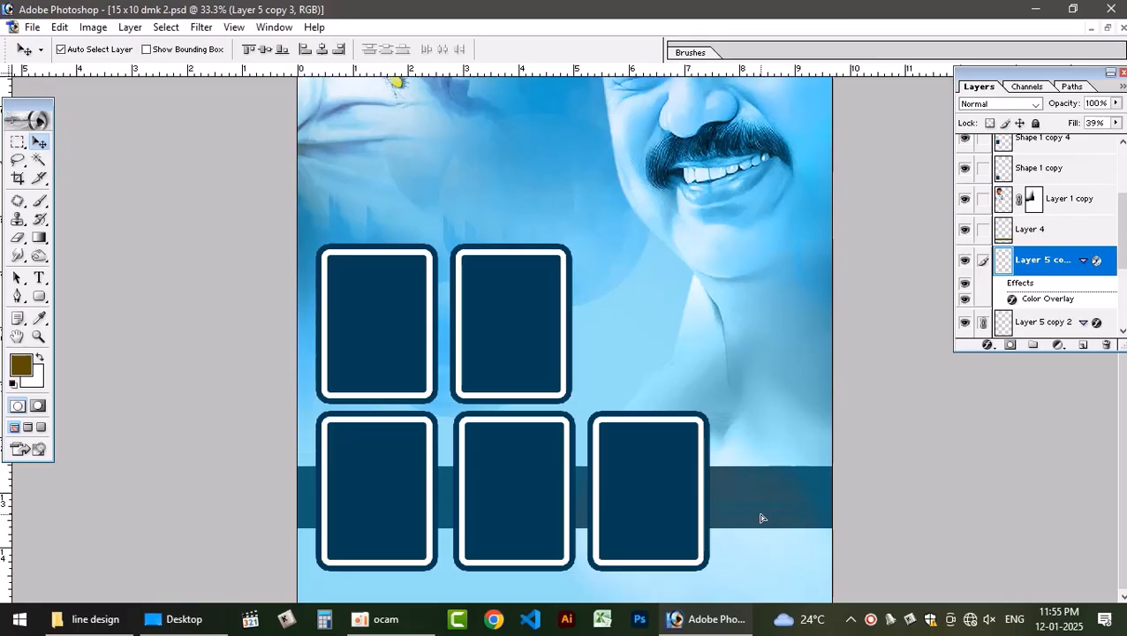
Unlink Layer 5 copy 2 from the flipped line copy, and hide and show the copy to check it
{"action": "left_click_drag", "start_coordinate": [762, 518], "coordinate": [767, 507]}
{"action": "left_click", "coordinate": [985, 323]}
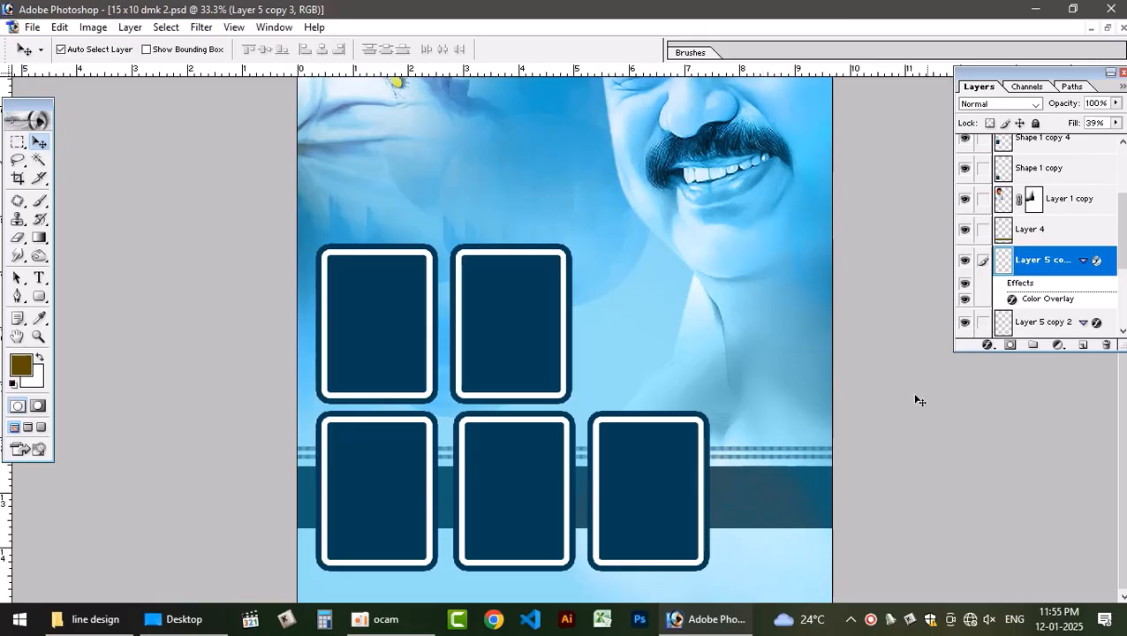
{"action": "key", "text": "ctrl+t"}
{"action": "key", "text": "Return"}
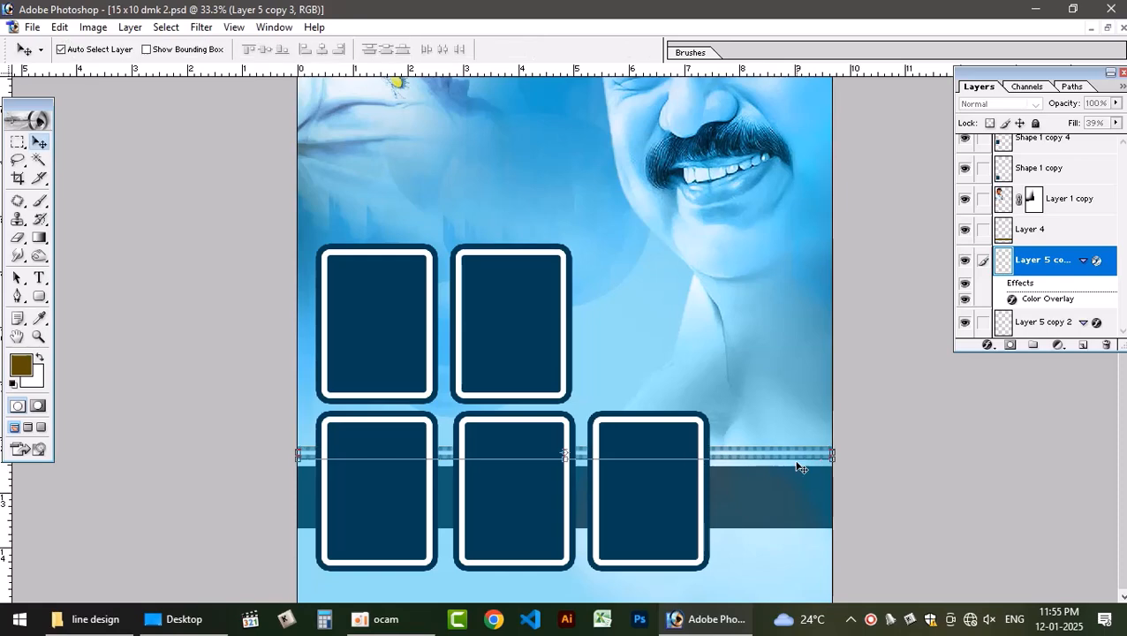
{"action": "left_click", "coordinate": [965, 262]}
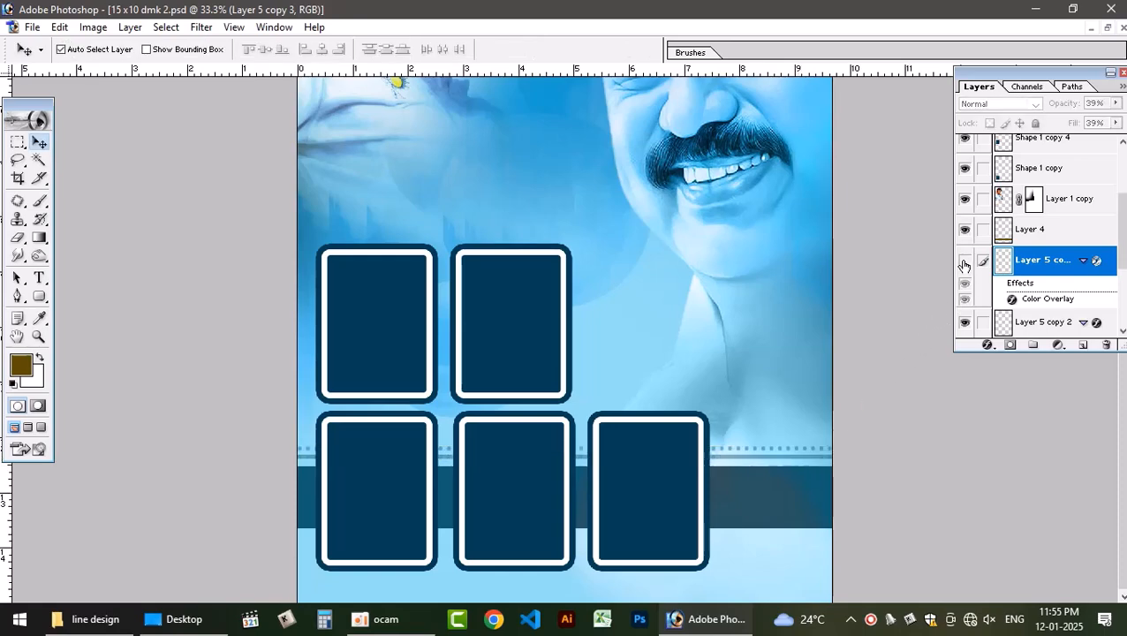
{"action": "left_click", "coordinate": [964, 262]}
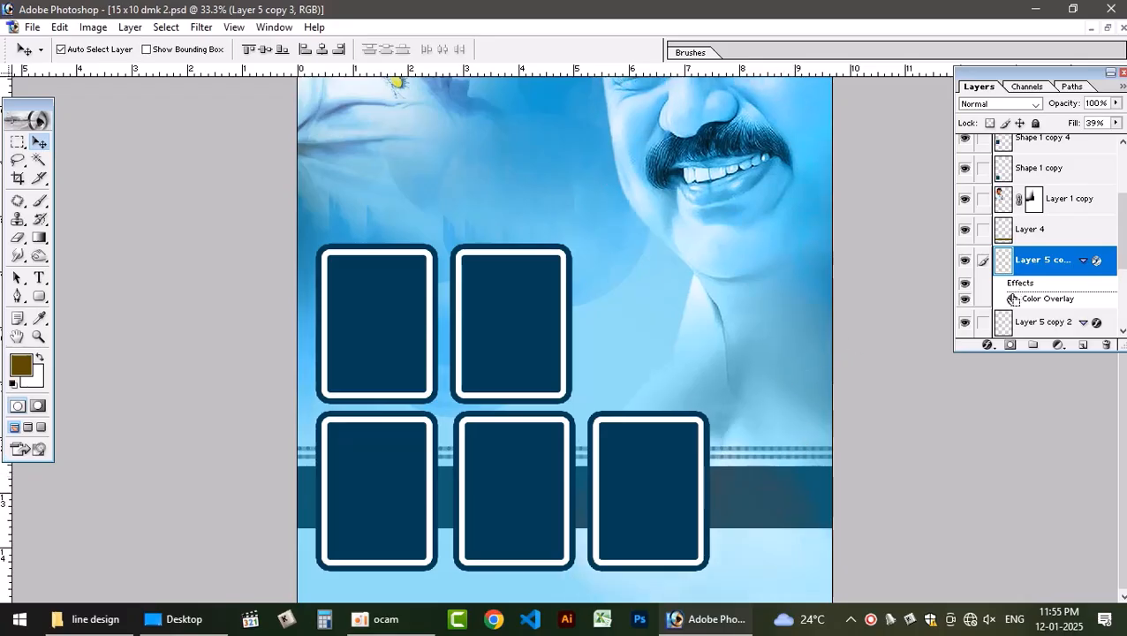
{"action": "key", "text": "ctrl+t"}
{"action": "key", "text": "Return"}
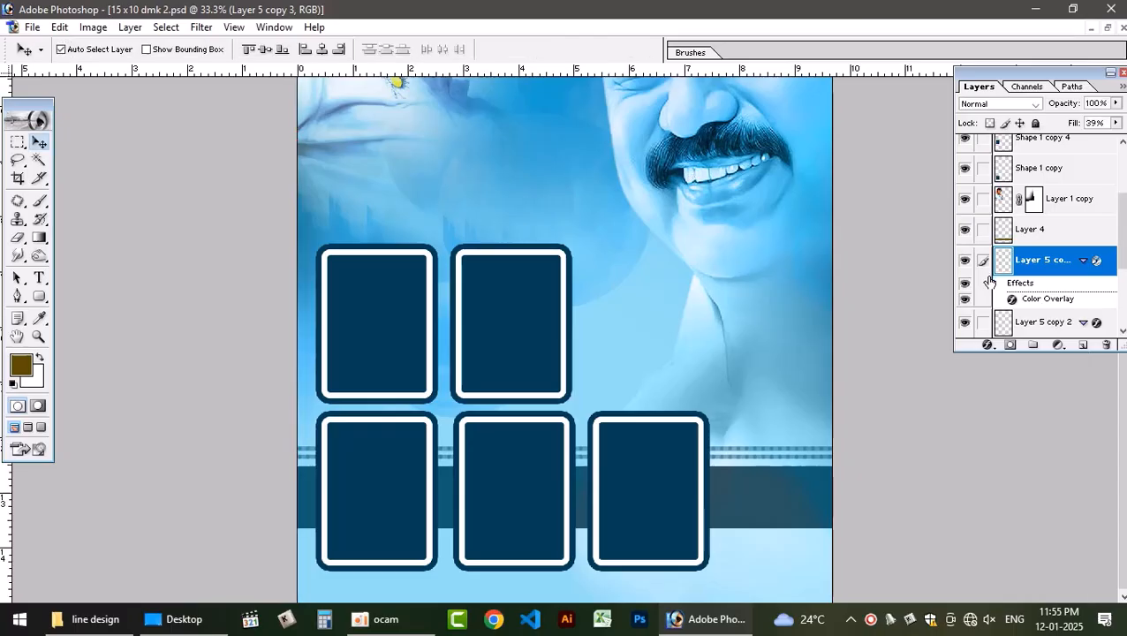
Move the flipped line copy straight down to just below the dark horizontal band, at a Y position of about 2764.5 px
{"action": "scroll", "coordinate": [1007, 274], "scroll_direction": "down", "scroll_amount": 2}
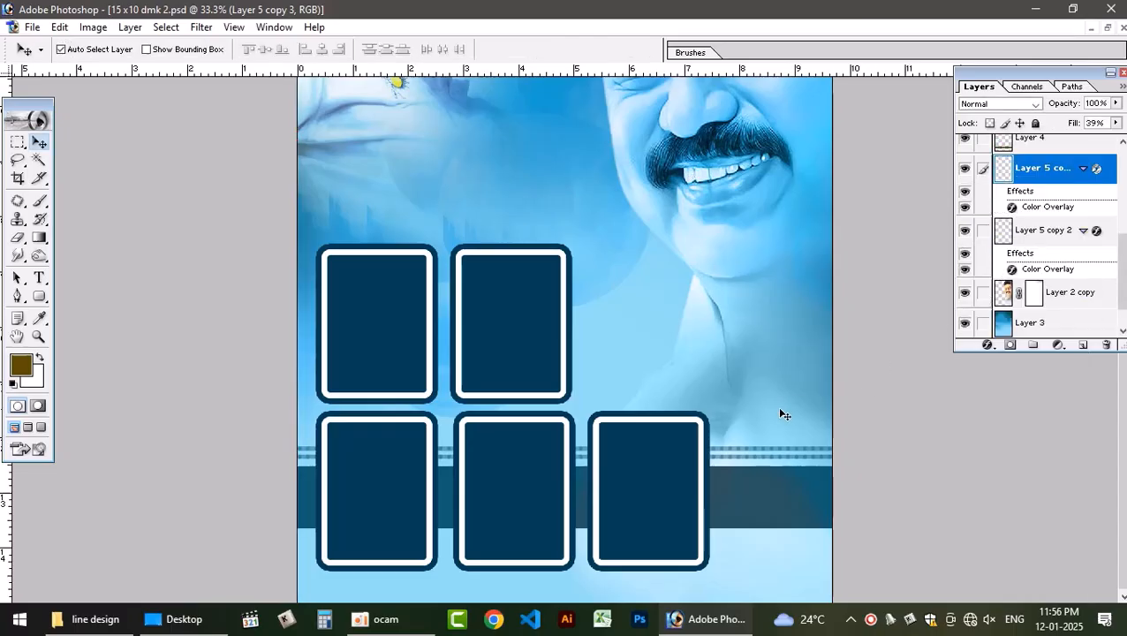
{"action": "key", "text": "ctrl+t"}
{"action": "key", "text": "shift+Down"}
{"action": "key", "text": "shift+Down"}
{"action": "key", "text": "shift+Down"}
{"action": "key", "text": "shift+Down"}
{"action": "key", "text": "shift+Down"}
{"action": "key", "text": "shift+Down"}
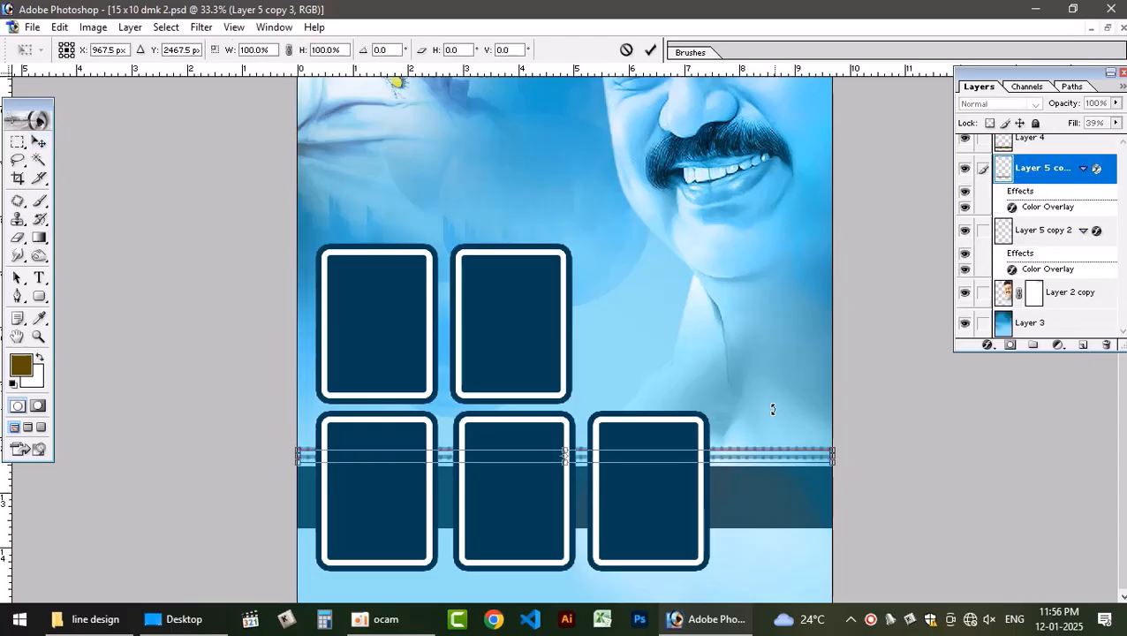
{"action": "key", "text": "shift+Down"}
{"action": "key", "text": "shift+Down"}
{"action": "key", "text": "shift+Down"}
{"action": "key", "text": "shift+Down"}
{"action": "key", "text": "shift+Down"}
{"action": "key", "text": "shift+Down"}
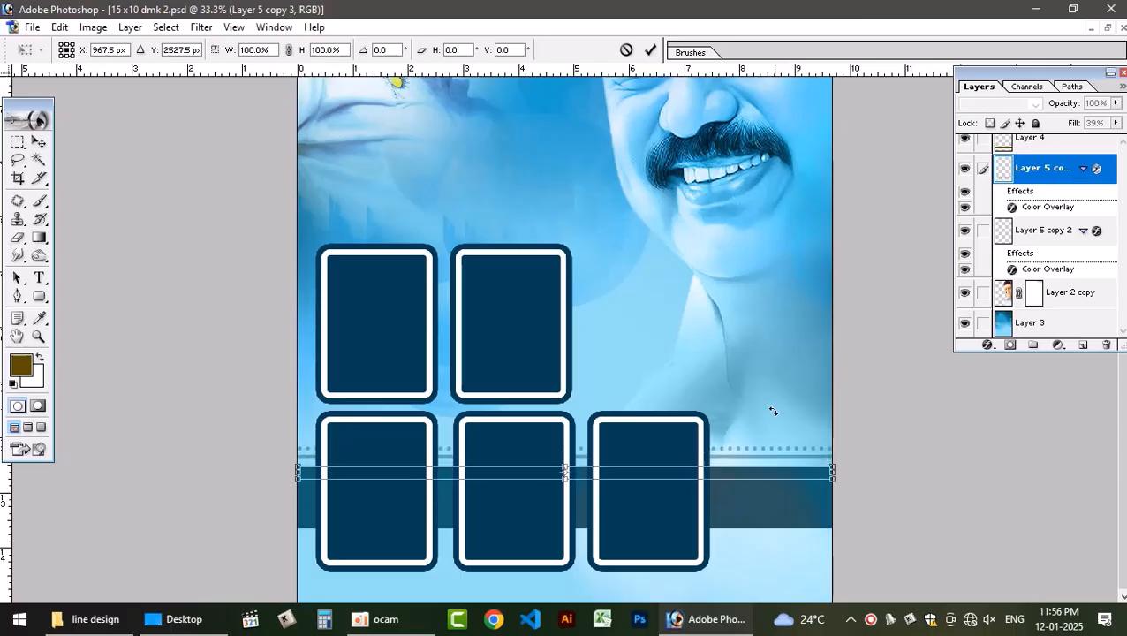
{"action": "key", "text": "shift+Down"}
{"action": "key", "text": "shift+Down"}
{"action": "key", "text": "shift+Down"}
{"action": "key", "text": "shift+Down"}
{"action": "key", "text": "shift+Down"}
{"action": "key", "text": "shift+Down"}
{"action": "key", "text": "shift+Down"}
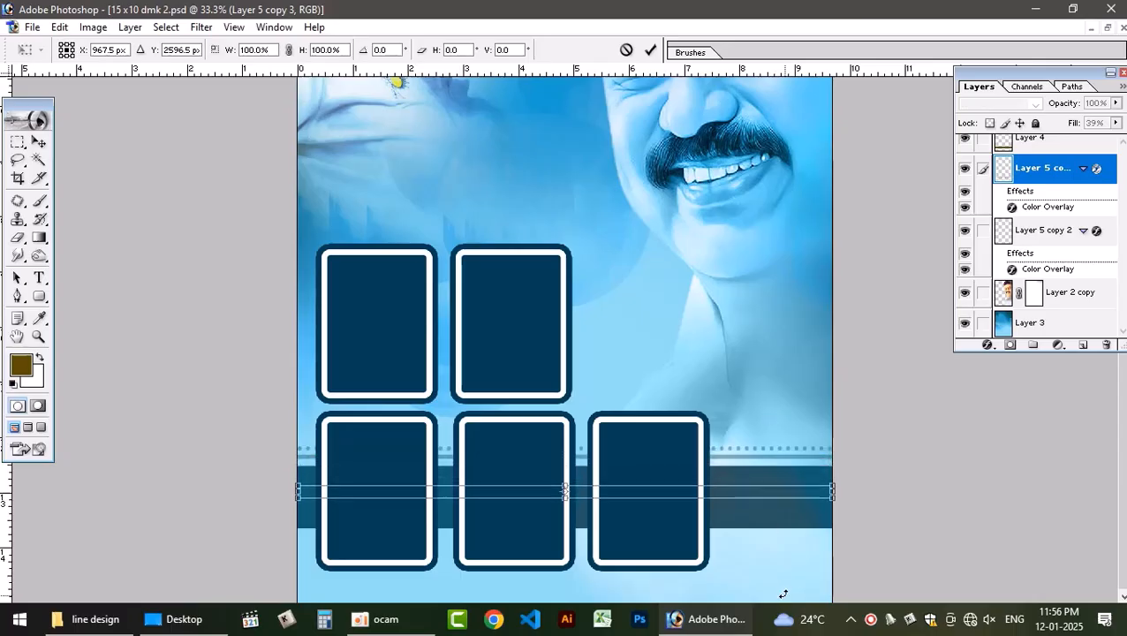
{"action": "key", "text": "shift+Down"}
{"action": "key", "text": "shift+Down"}
{"action": "key", "text": "shift+Down"}
{"action": "key", "text": "shift+Down"}
{"action": "key", "text": "shift+Down"}
{"action": "key", "text": "shift+Down"}
{"action": "key", "text": "shift+Down"}
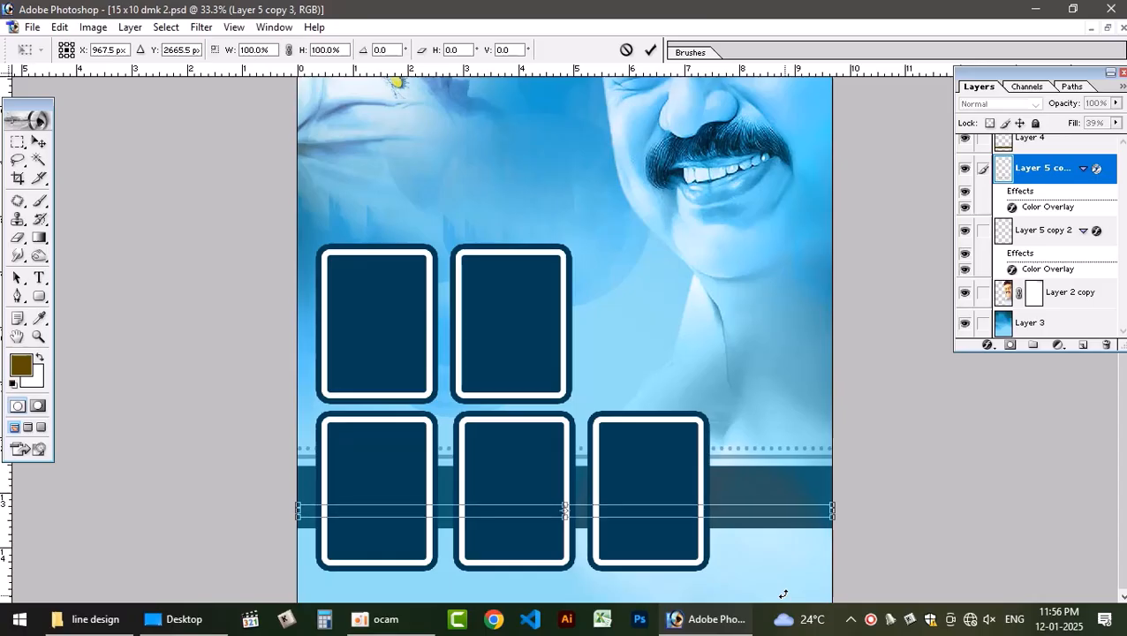
{"action": "key", "text": "shift+Down"}
{"action": "key", "text": "shift+Down"}
{"action": "key", "text": "shift+Down"}
{"action": "key", "text": "shift+Down"}
{"action": "key", "text": "shift+Down"}
{"action": "key", "text": "shift+Down"}
{"action": "key", "text": "shift+Down"}
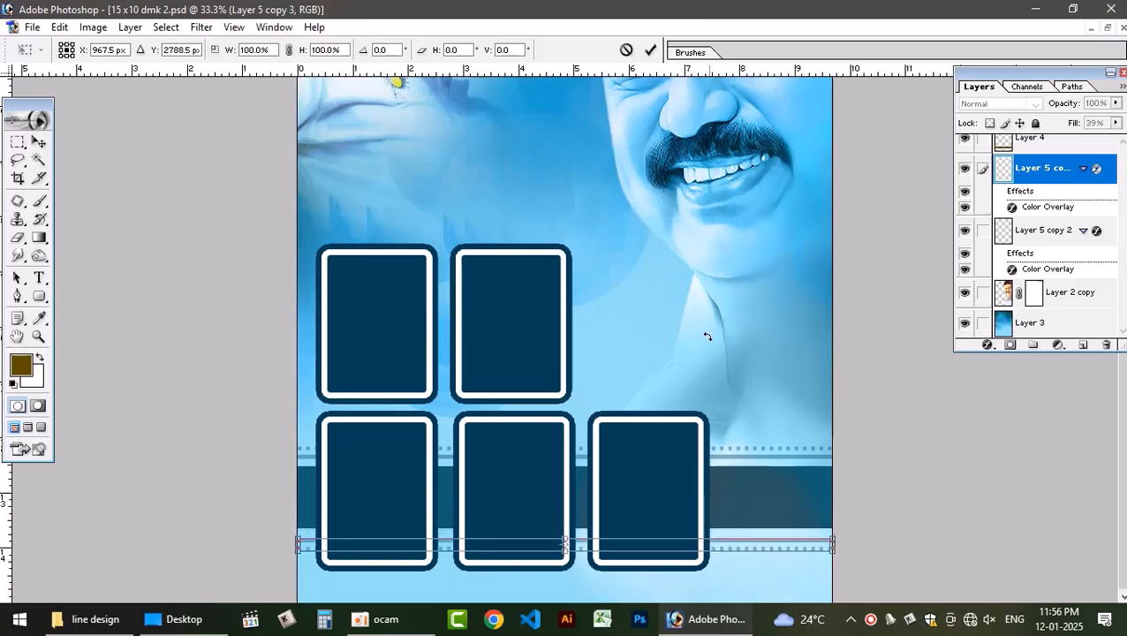
{"action": "key", "text": "shift+Up"}
{"action": "key", "text": "shift+Up"}
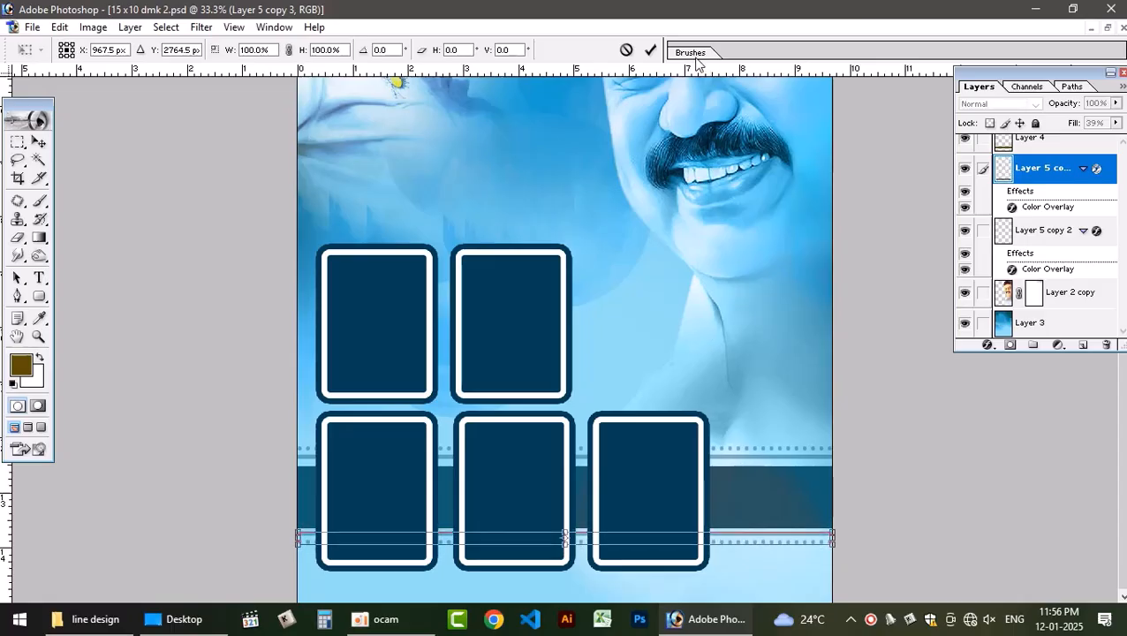
{"action": "left_click", "coordinate": [650, 49]}
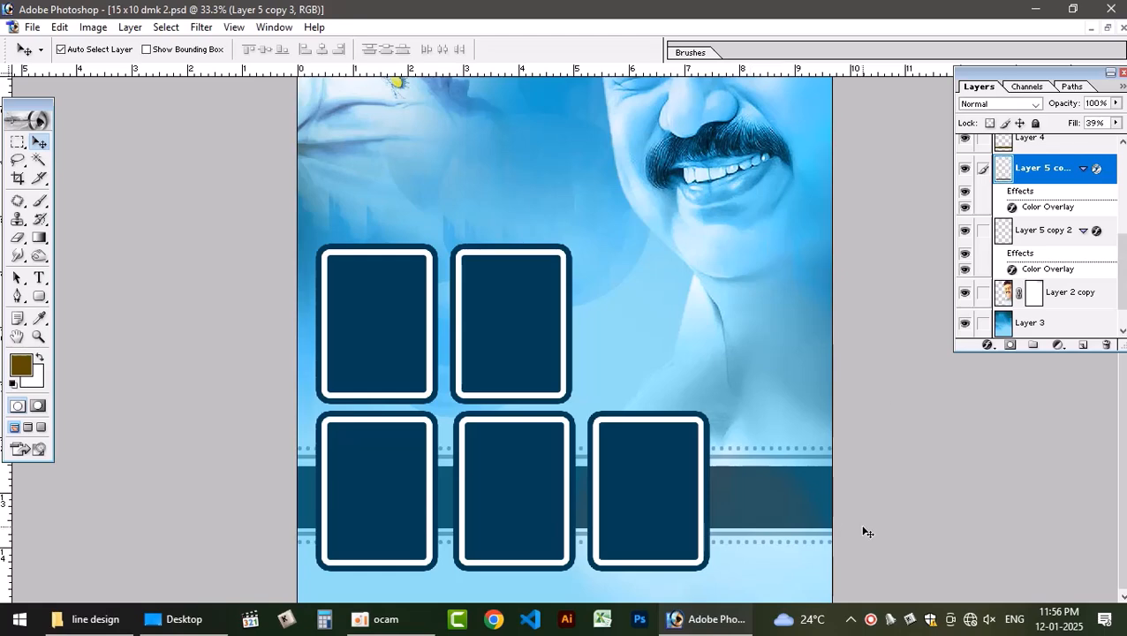
Select the first photo frame in the upper row of the poster
{"action": "key", "text": "ctrl+minus"}
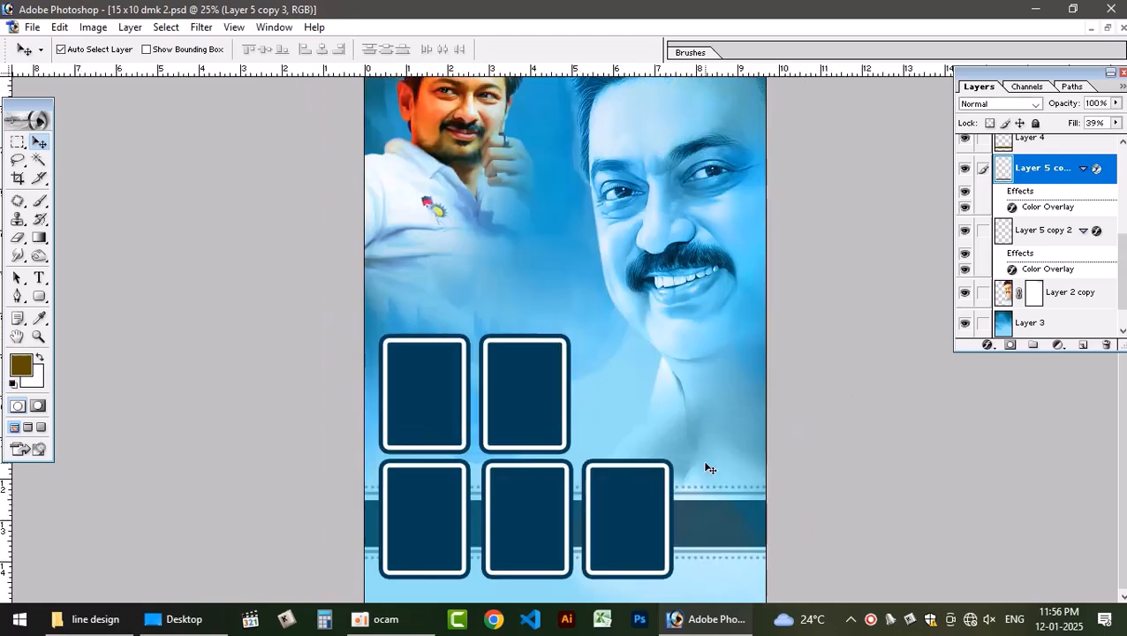
{"action": "key", "text": "ctrl+0"}
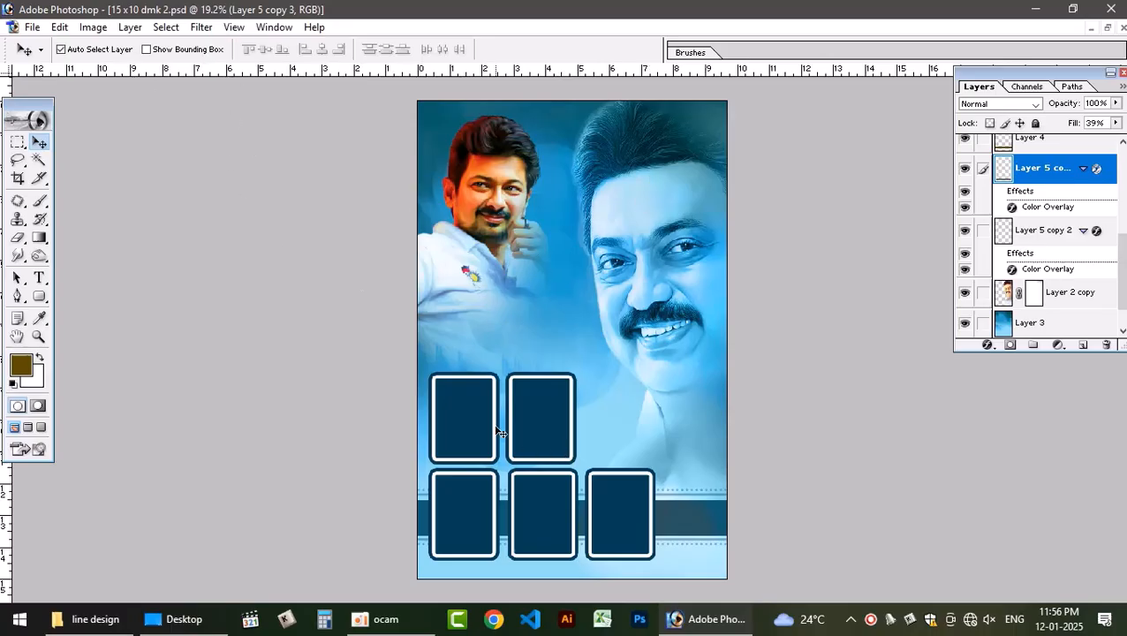
{"action": "left_click", "coordinate": [468, 406]}
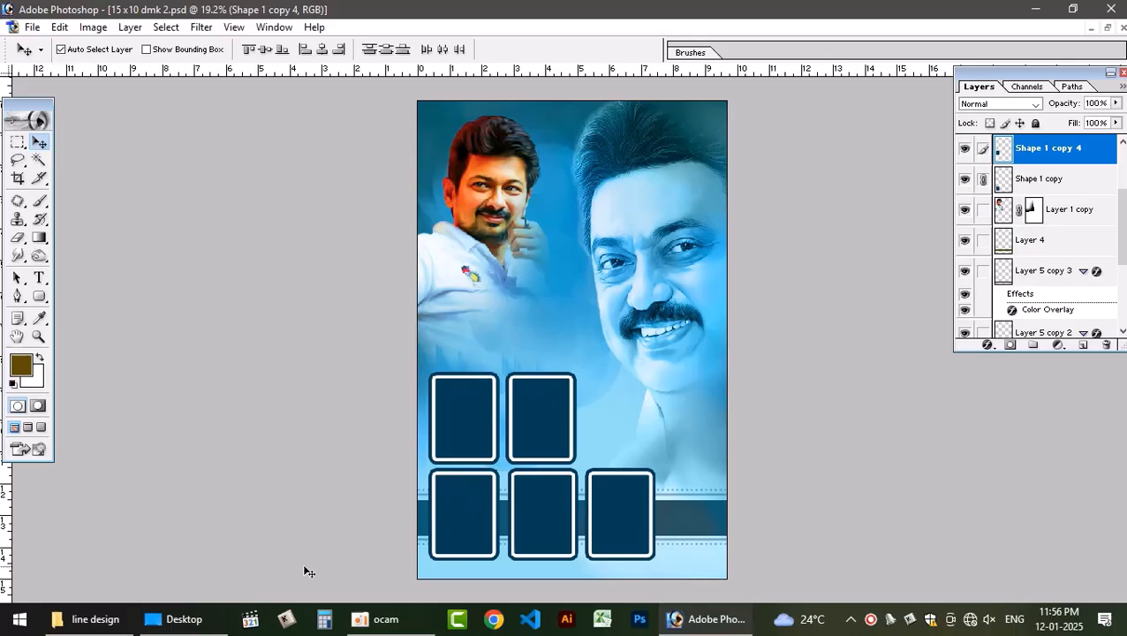
Switch to File Explorer and open apj-abdul-kalam-png-image-free-hd-download-3.png from the line design folder in Photoshop
{"action": "left_click", "coordinate": [104, 621]}
{"action": "scroll", "coordinate": [820, 375], "scroll_direction": "down", "scroll_amount": 3}
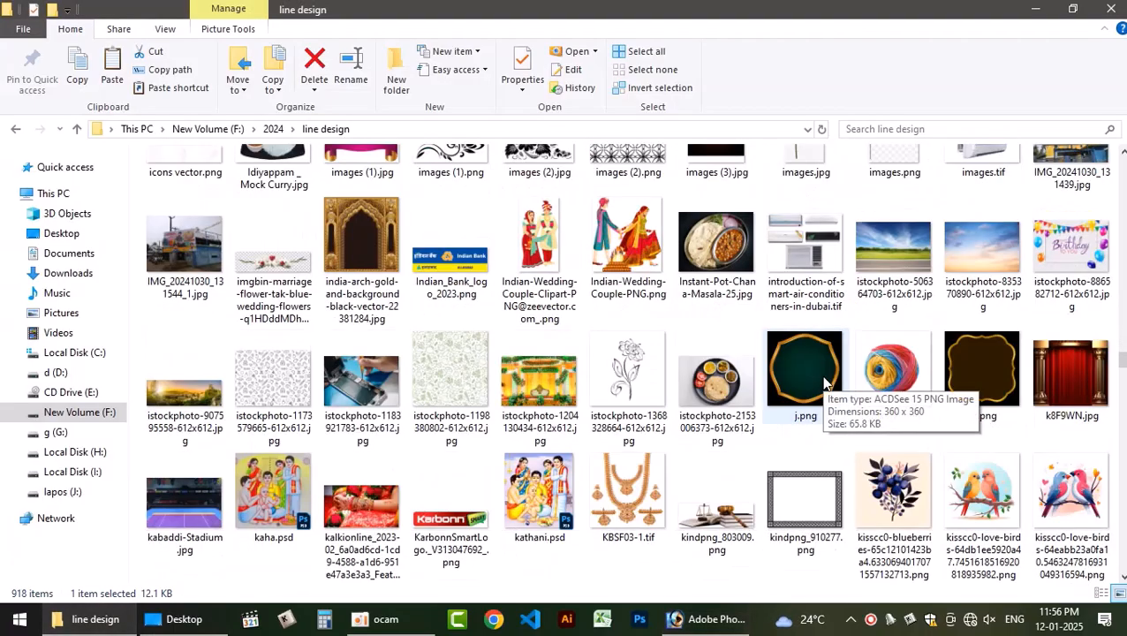
{"action": "scroll", "coordinate": [824, 381], "scroll_direction": "up", "scroll_amount": 15}
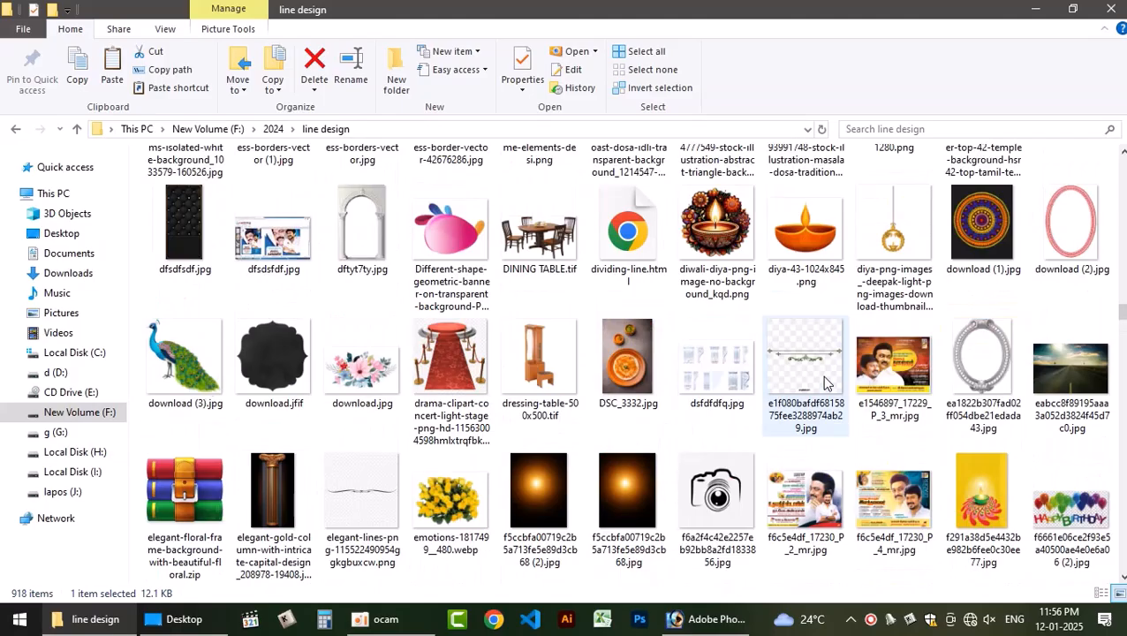
{"action": "scroll", "coordinate": [823, 381], "scroll_direction": "up", "scroll_amount": 15}
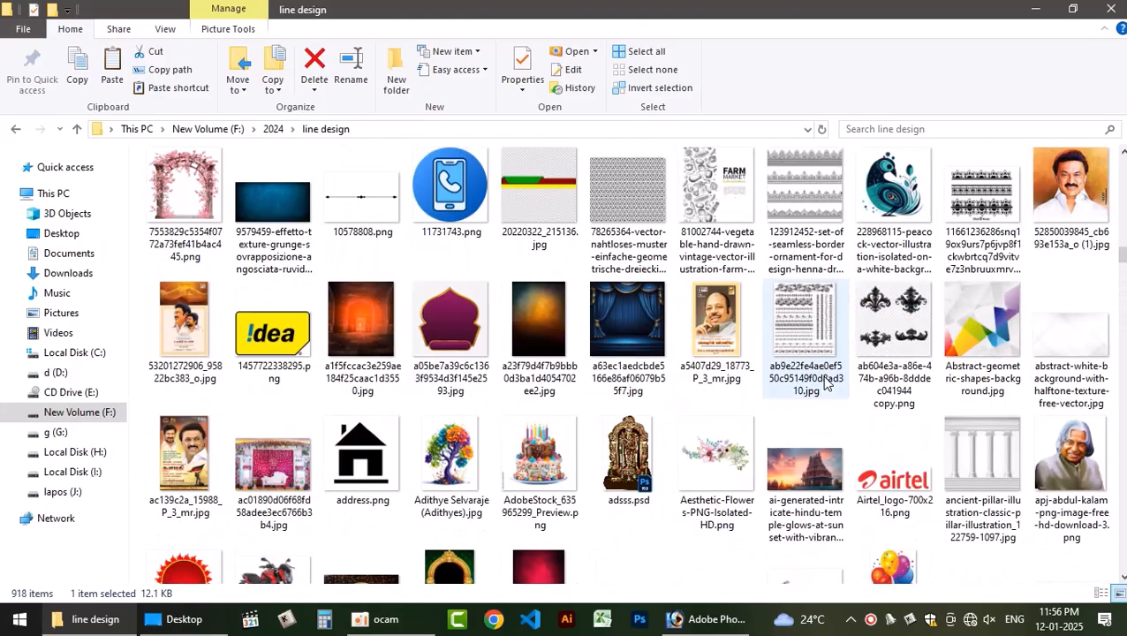
{"action": "double_click", "coordinate": [1070, 199]}
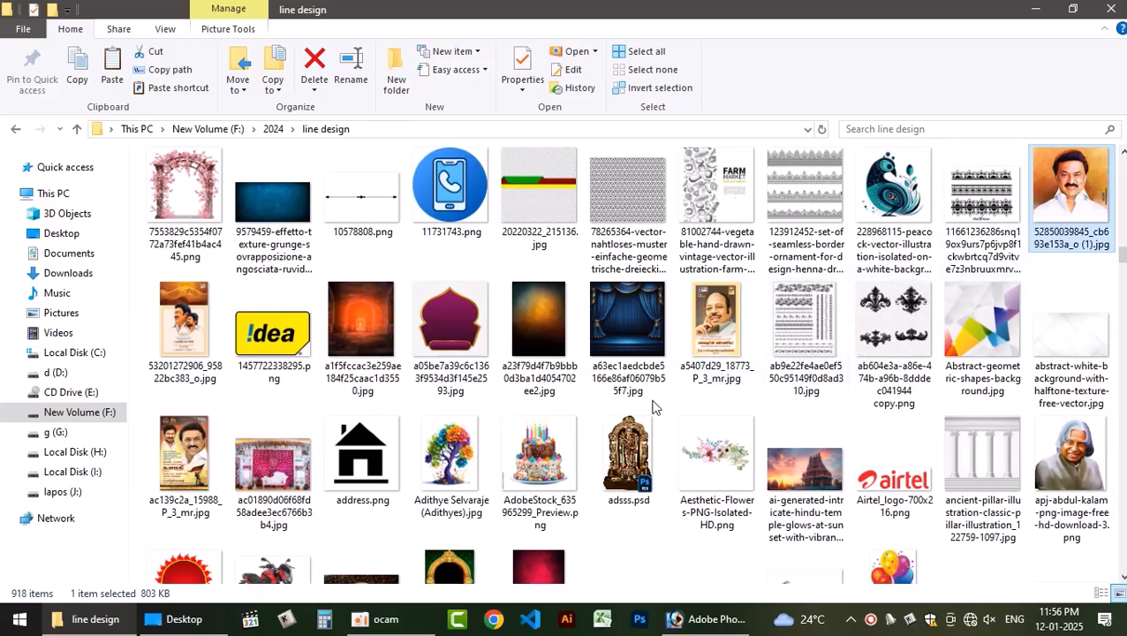
{"action": "left_click_drag", "start_coordinate": [1070, 451], "coordinate": [460, 348]}
Close the horizontal dotted-line PNG document and maximize the window of the Abdul Kalam portrait
{"action": "left_click", "coordinate": [777, 118]}
{"action": "left_click_drag", "start_coordinate": [792, 118], "coordinate": [541, 119]}
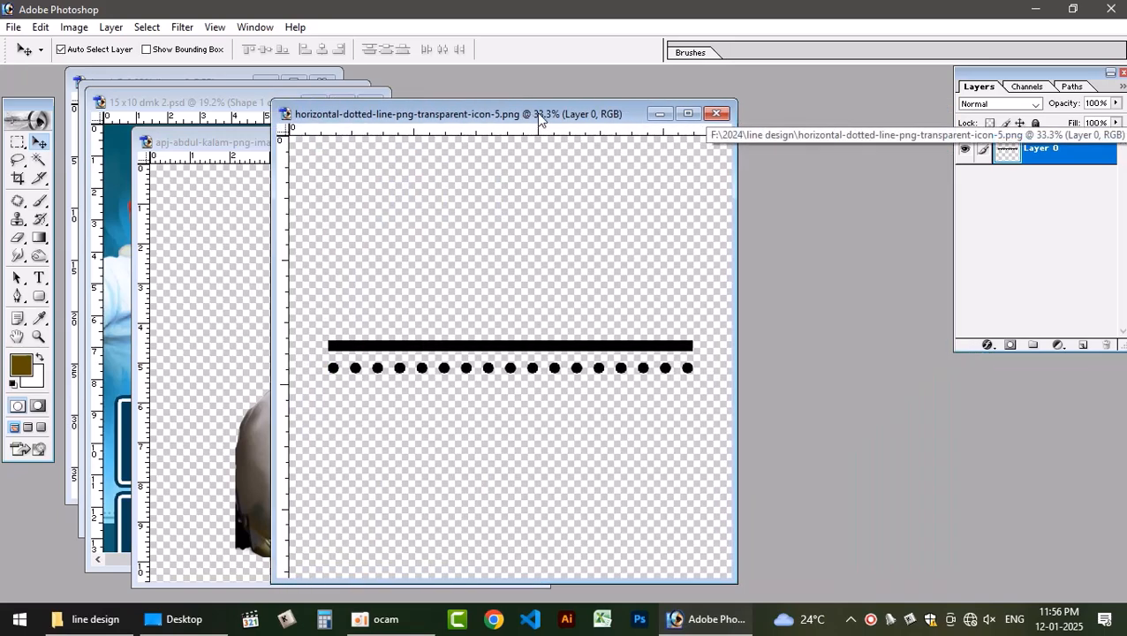
{"action": "left_click", "coordinate": [717, 113]}
{"action": "left_click_drag", "start_coordinate": [421, 144], "coordinate": [677, 145]}
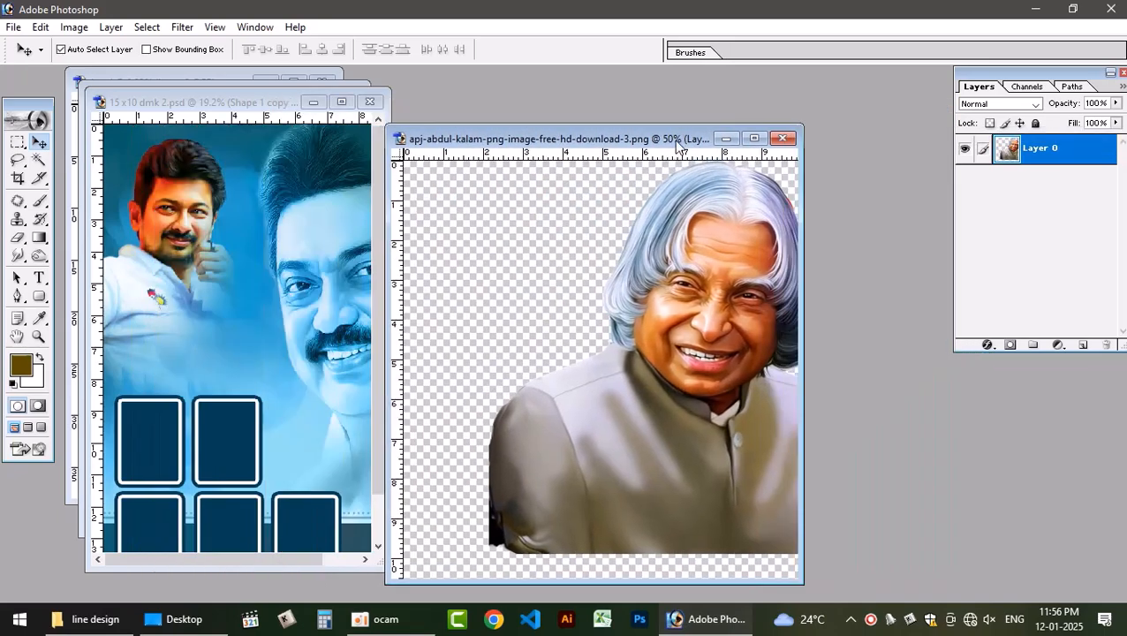
{"action": "left_click", "coordinate": [754, 138]}
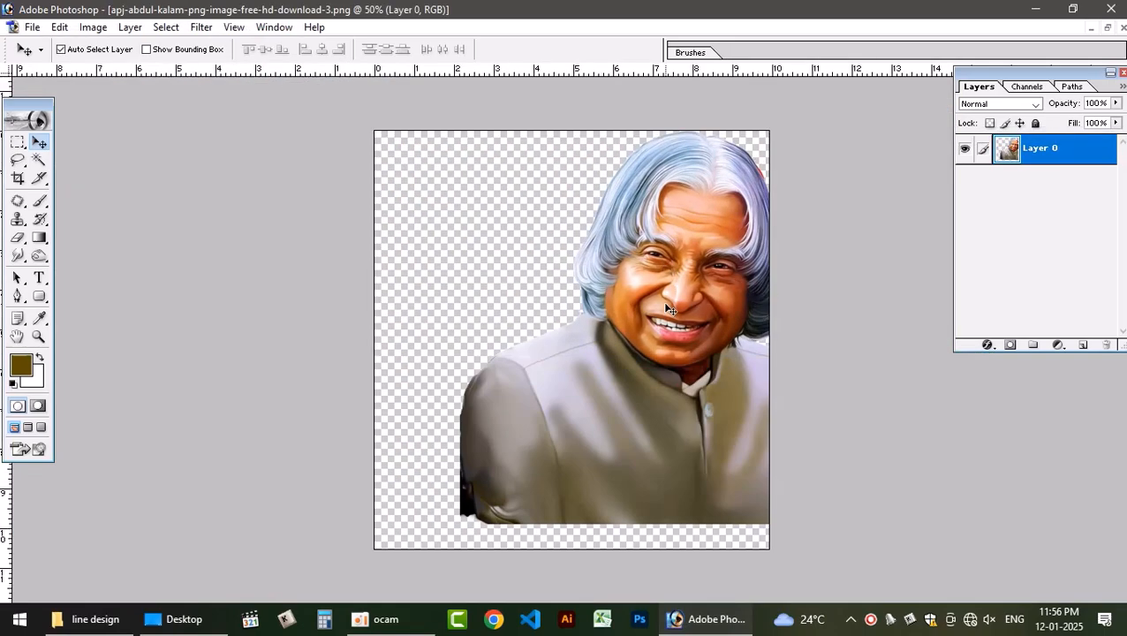
Move the portrait fully inside its canvas and raise its contrast to +25 with Brightness/Contrast
{"action": "left_click_drag", "start_coordinate": [664, 303], "coordinate": [589, 323]}
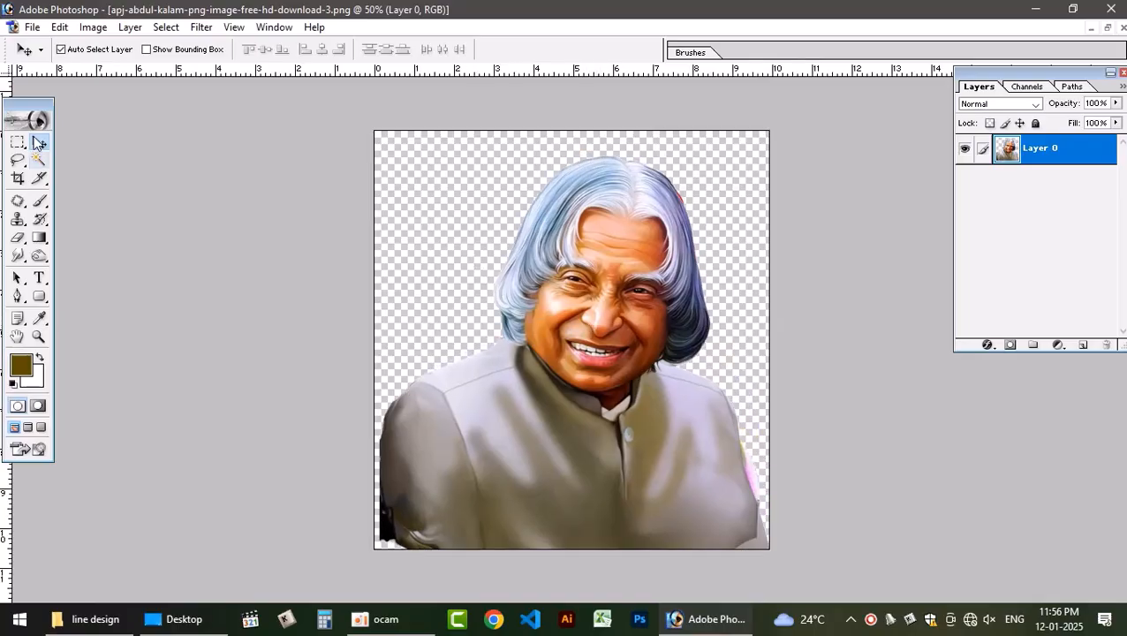
{"action": "left_click", "coordinate": [93, 28]}
{"action": "mouse_move", "coordinate": [190, 70]}
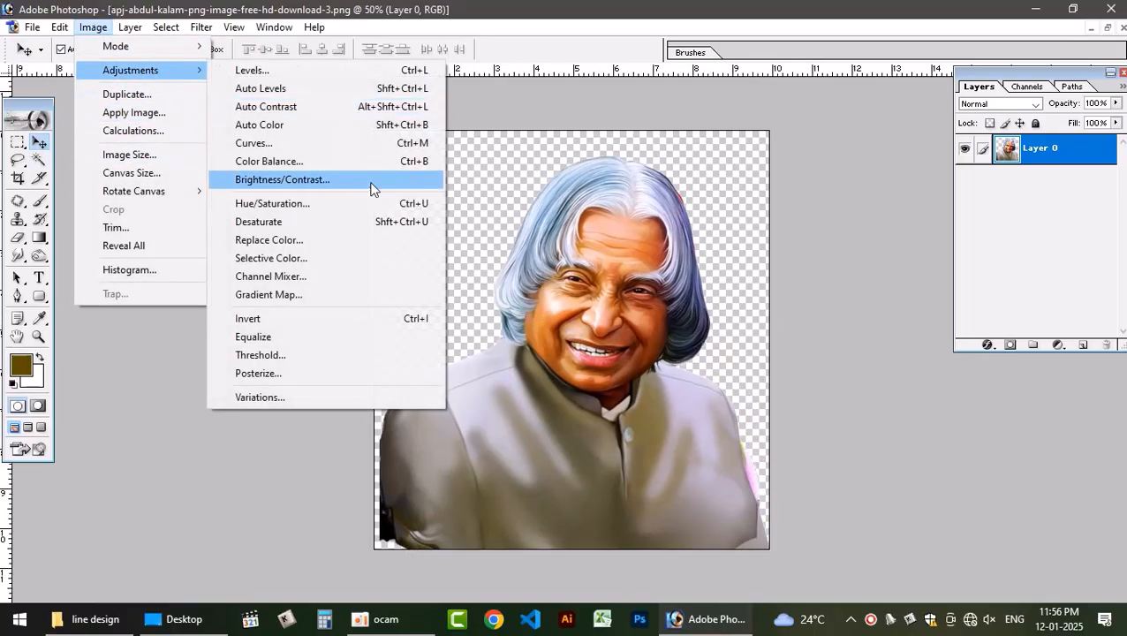
{"action": "left_click", "coordinate": [372, 181]}
{"action": "left_click_drag", "start_coordinate": [627, 209], "coordinate": [290, 152]}
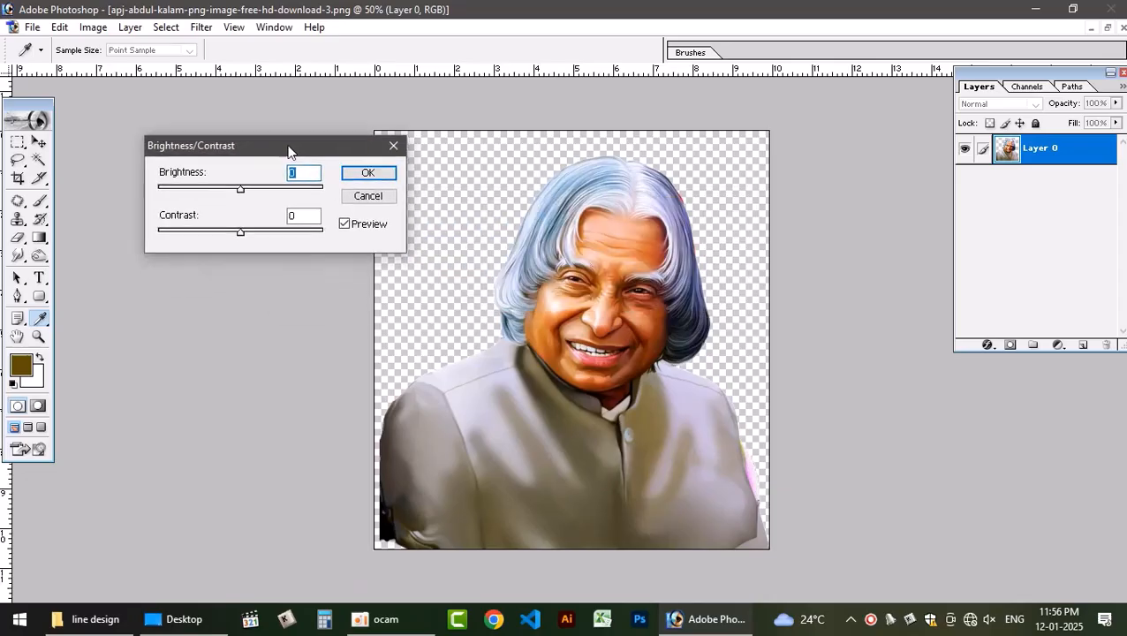
{"action": "left_click_drag", "start_coordinate": [242, 237], "coordinate": [260, 231]}
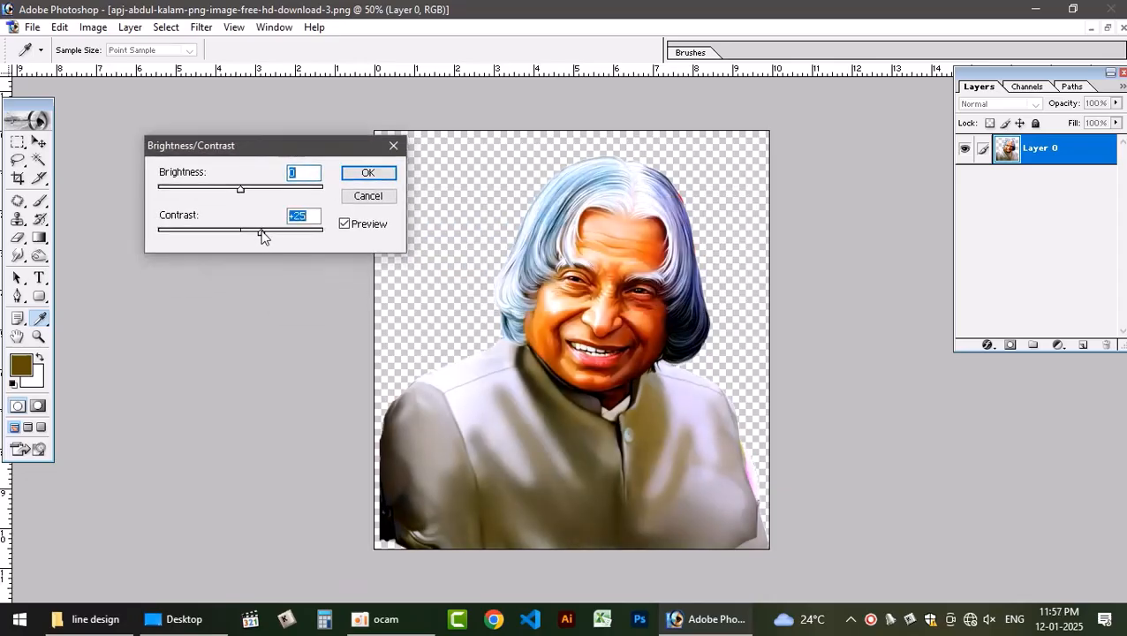
{"action": "key", "text": "Return"}
{"action": "key", "text": "v"}
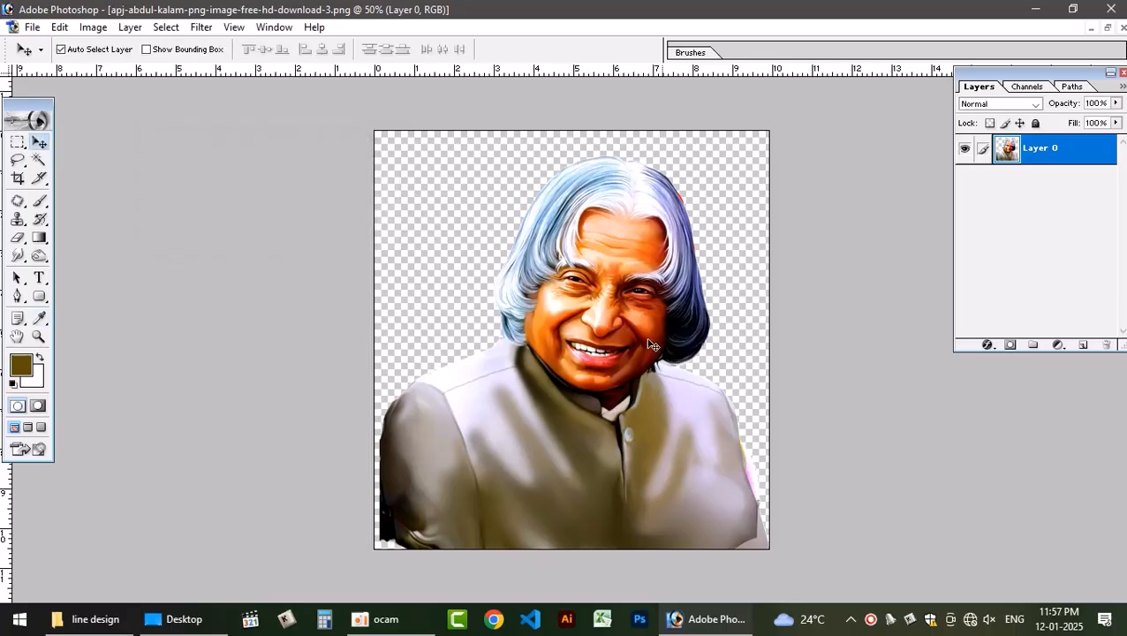
Cut the entire Abdul Kalam portrait from its document and bring up the 15 x 10 dmk 2.psd poster maximized
{"action": "left_click", "coordinate": [1107, 28]}
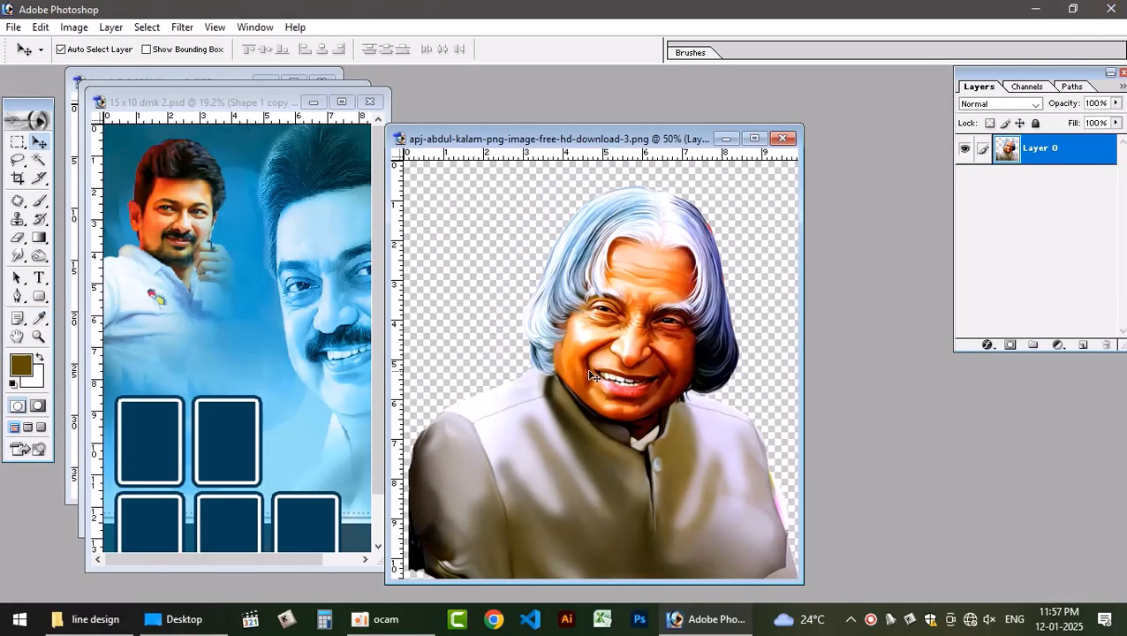
{"action": "key", "text": "ctrl+a"}
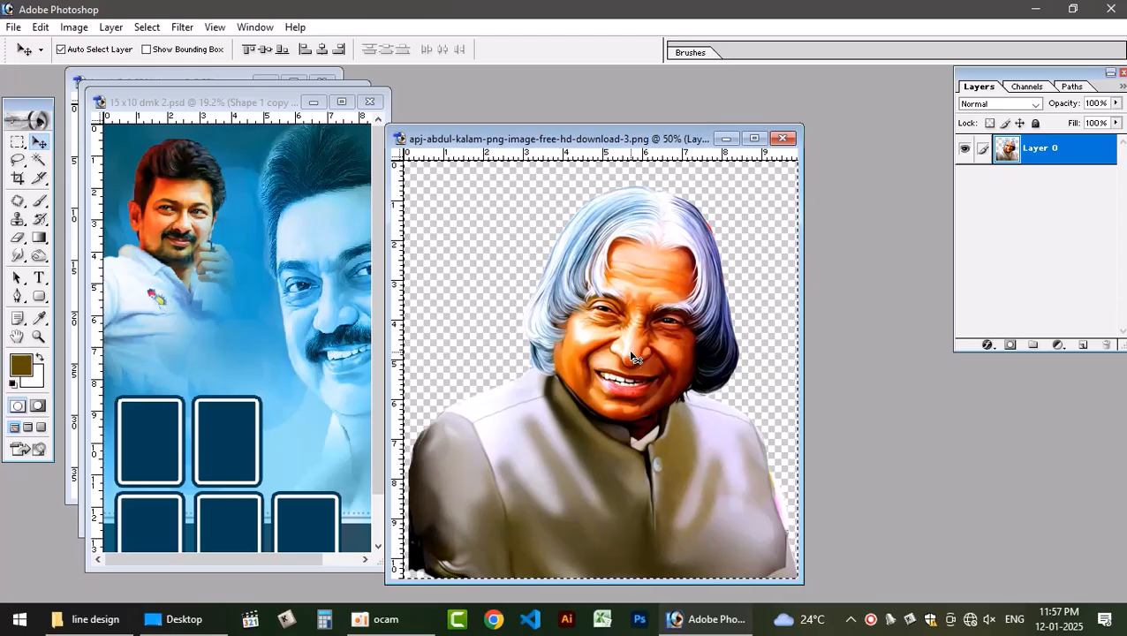
{"action": "key", "text": "ctrl+x"}
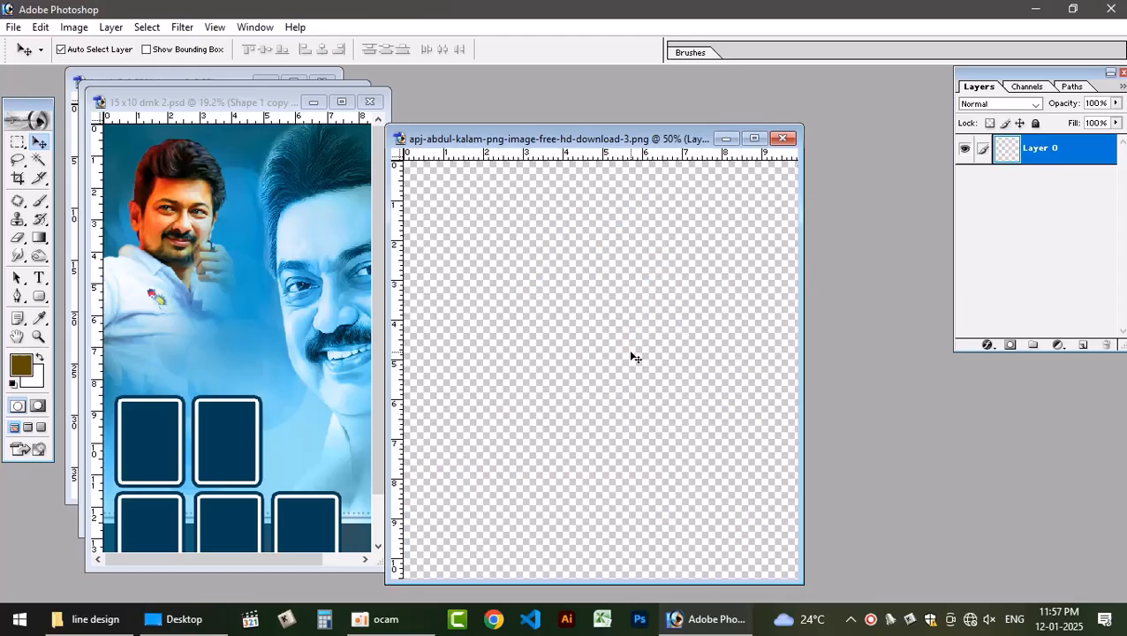
{"action": "left_click", "coordinate": [341, 102]}
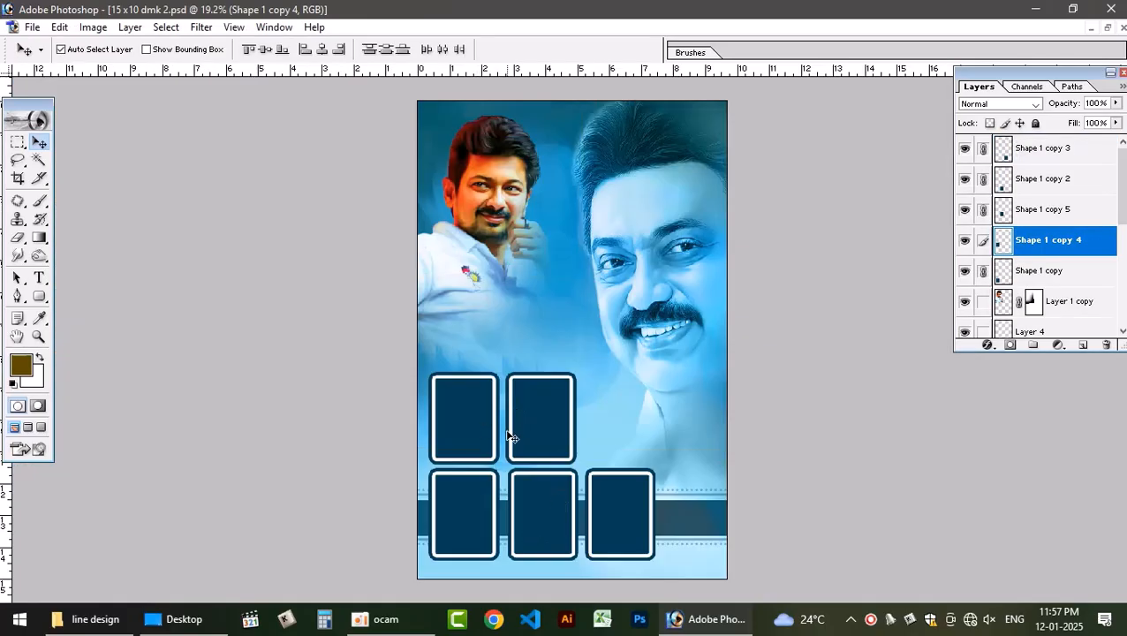
Select the interior of the first upper-row frame with the Magic Wand and paste the portrait into it
{"action": "key", "text": "w"}
{"action": "left_click", "coordinate": [470, 417]}
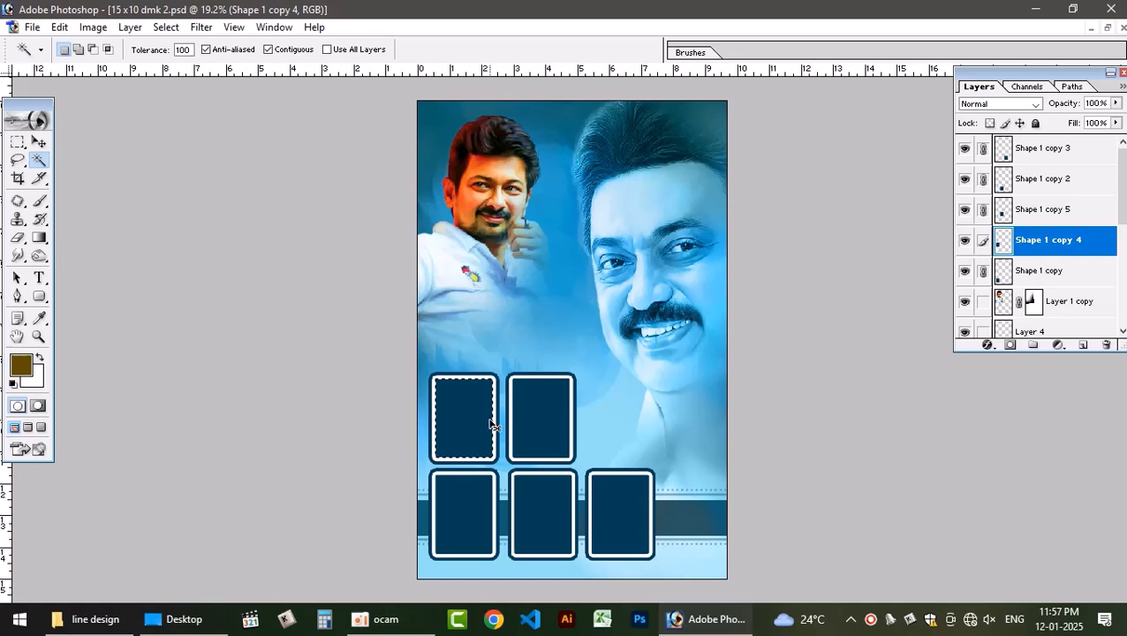
{"action": "key", "text": "ctrl+shift+v"}
{"action": "key", "text": "v"}
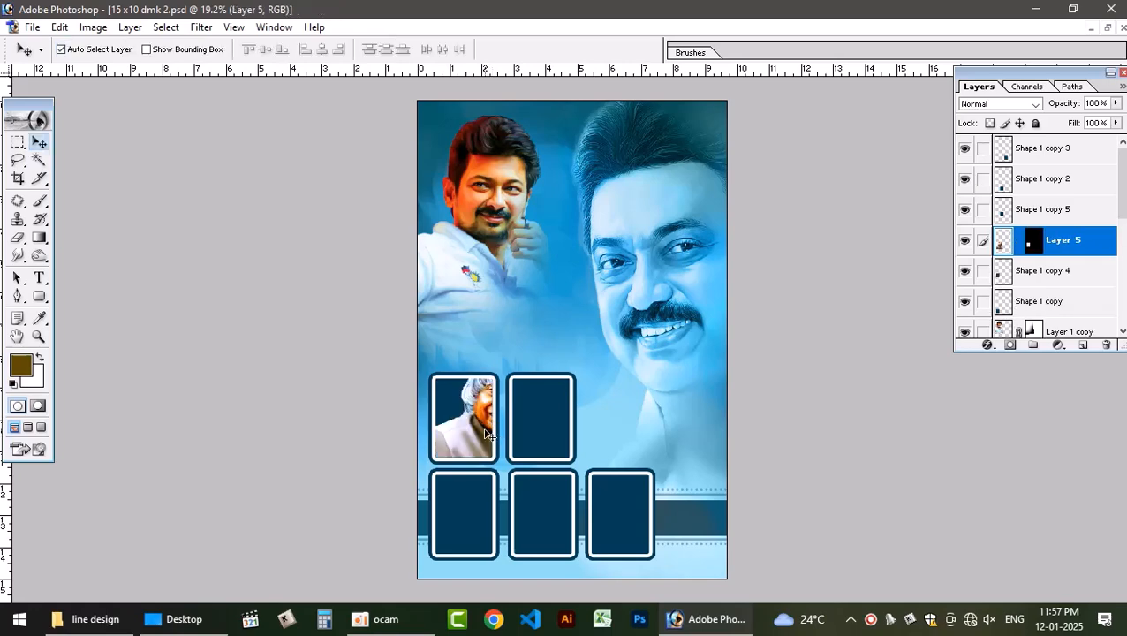
Scale the pasted portrait down with Free Transform and center it inside the first upper-row frame
{"action": "left_click_drag", "start_coordinate": [466, 423], "coordinate": [446, 430]}
{"action": "key", "text": "ctrl+t"}
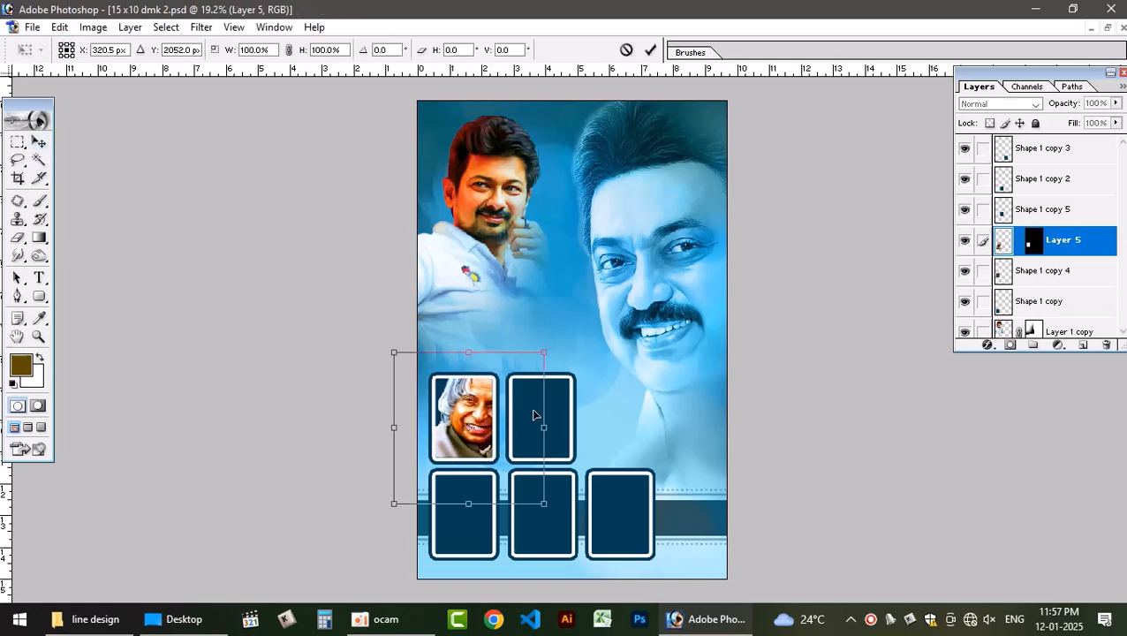
{"action": "mouse_move", "coordinate": [547, 338]}
{"action": "left_mouse_down"}
{"action": "mouse_move", "coordinate": [519, 329]}
{"action": "mouse_move", "coordinate": [533, 340]}
{"action": "left_mouse_up"}
{"action": "key", "text": "Return"}
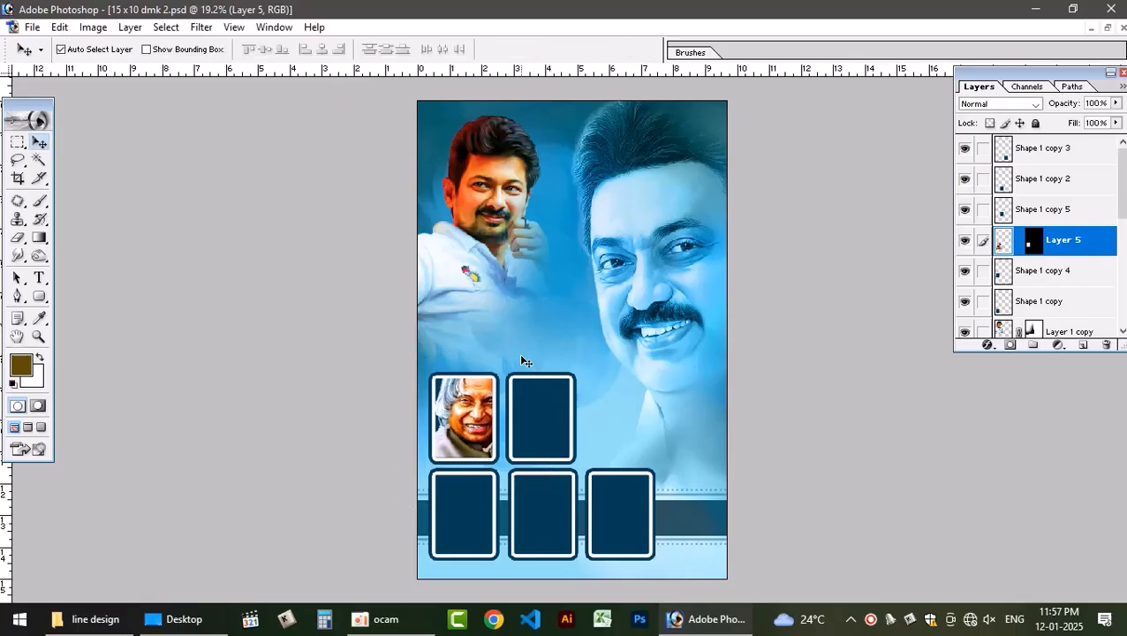
{"action": "key", "text": "ctrl+t"}
{"action": "left_click_drag", "start_coordinate": [551, 352], "coordinate": [530, 375]}
{"action": "key", "text": "Return"}
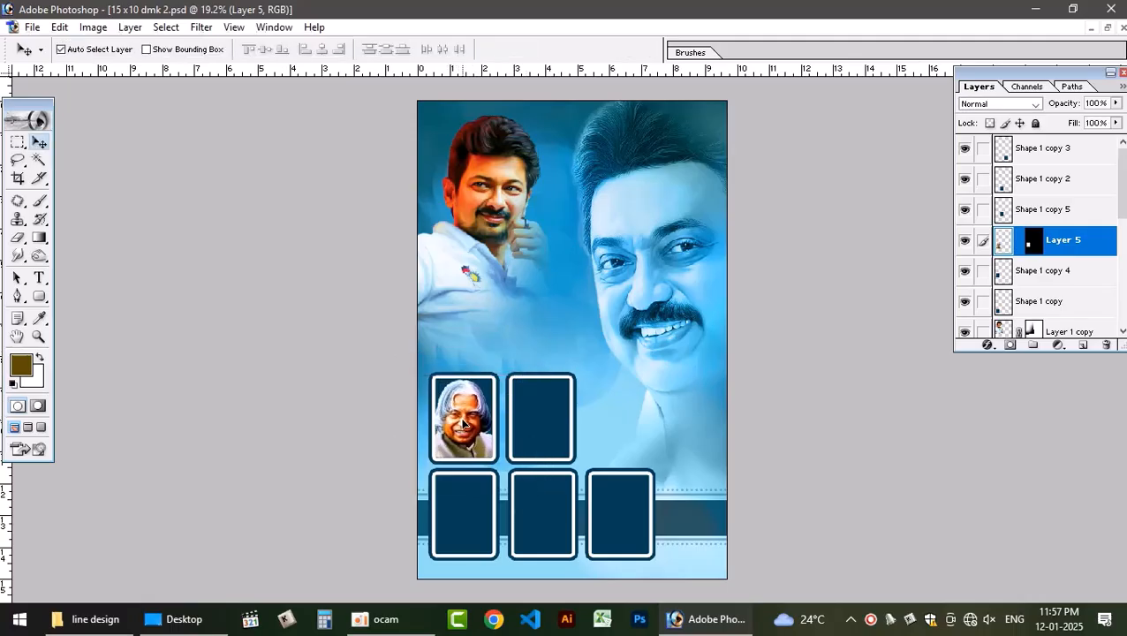
{"action": "key", "text": "ctrl+t"}
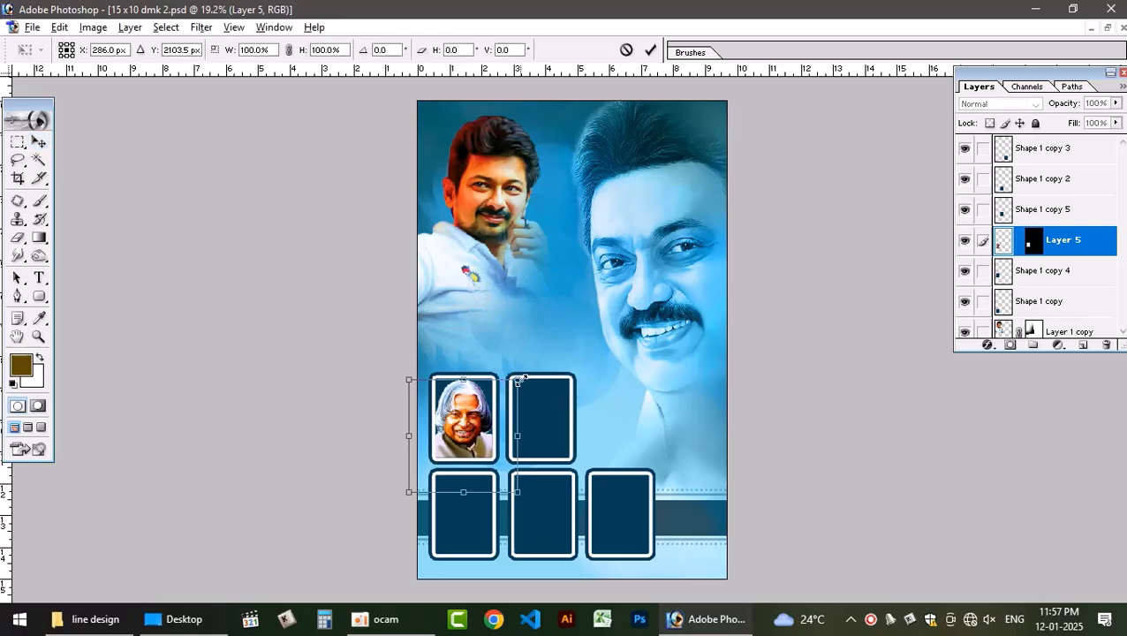
{"action": "key", "text": "Return"}
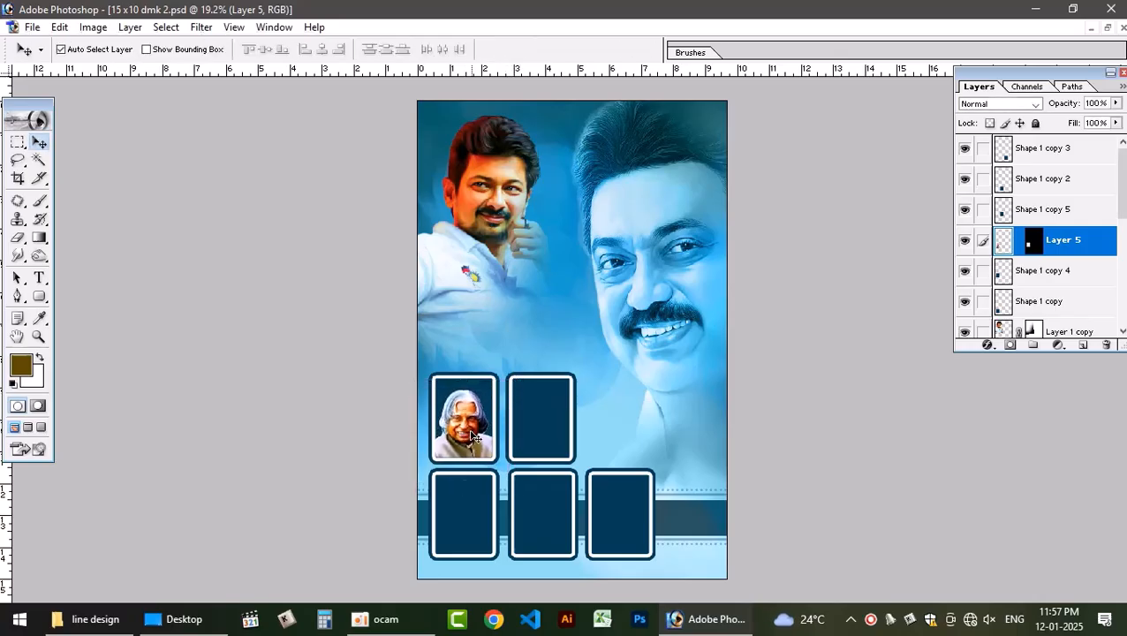
{"action": "left_click_drag", "start_coordinate": [475, 437], "coordinate": [486, 422]}
Examine the framed portrait and the surrounding photo frames up close, and return to the full poster view
{"action": "key", "text": "ctrl+plus"}
{"action": "key", "text": "ctrl+plus"}
{"action": "key", "text": "ctrl+plus"}
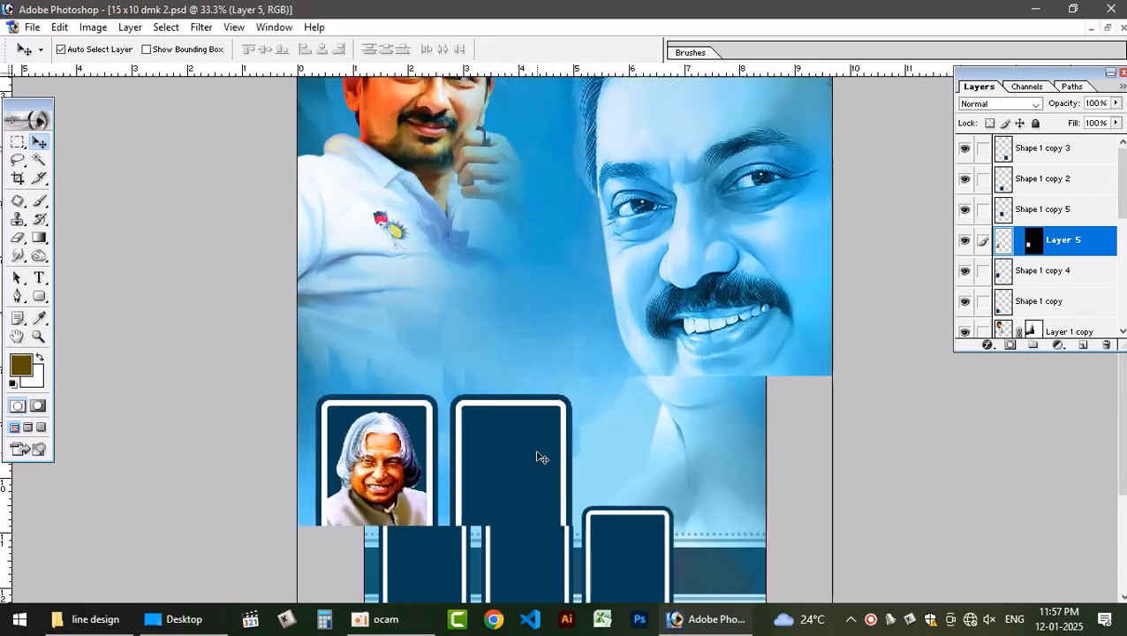
{"action": "scroll", "coordinate": [544, 272], "scroll_direction": "down", "scroll_amount": 5}
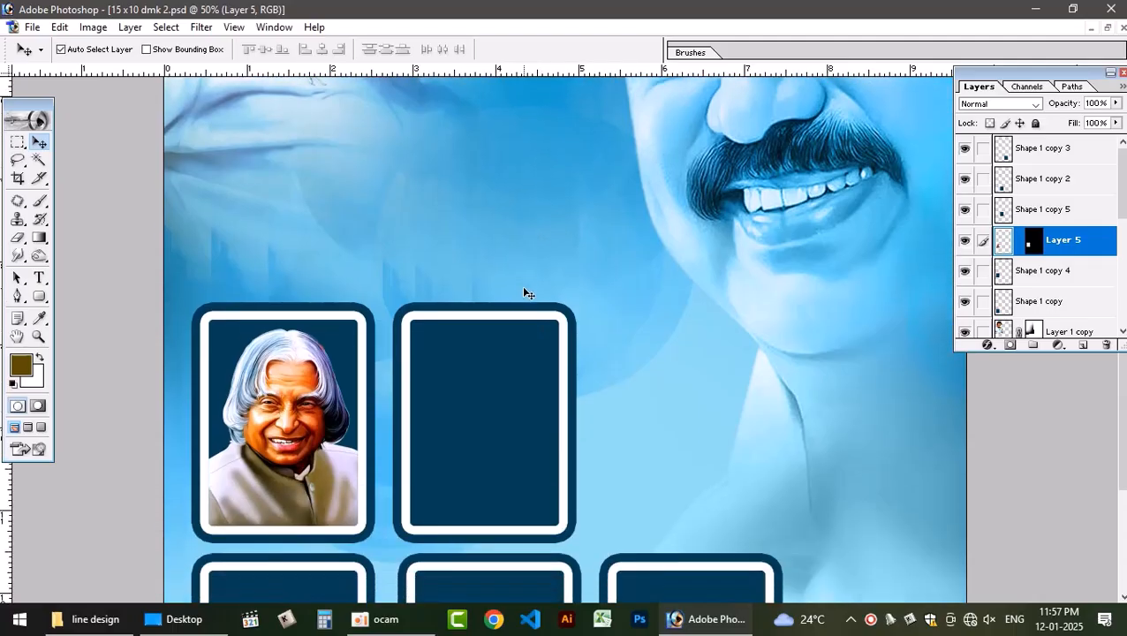
{"action": "scroll", "coordinate": [520, 288], "scroll_direction": "down", "scroll_amount": 2}
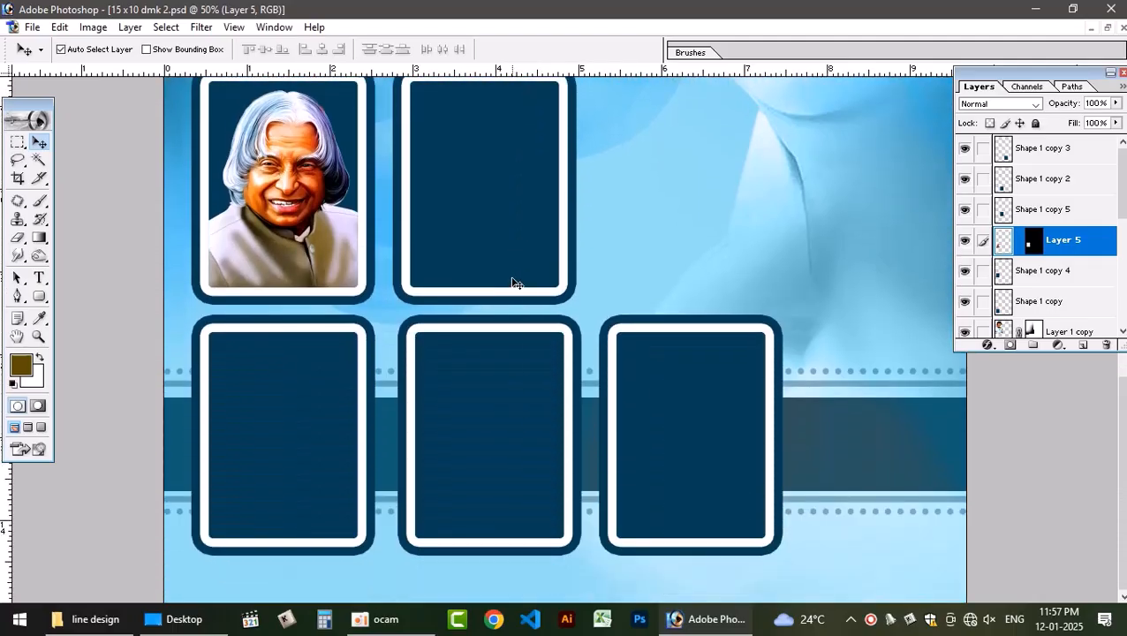
{"action": "scroll", "coordinate": [506, 283], "scroll_direction": "up", "scroll_amount": 2}
{"action": "scroll", "coordinate": [309, 285], "scroll_direction": "down", "scroll_amount": 2}
{"action": "scroll", "coordinate": [308, 298], "scroll_direction": "up", "scroll_amount": 2}
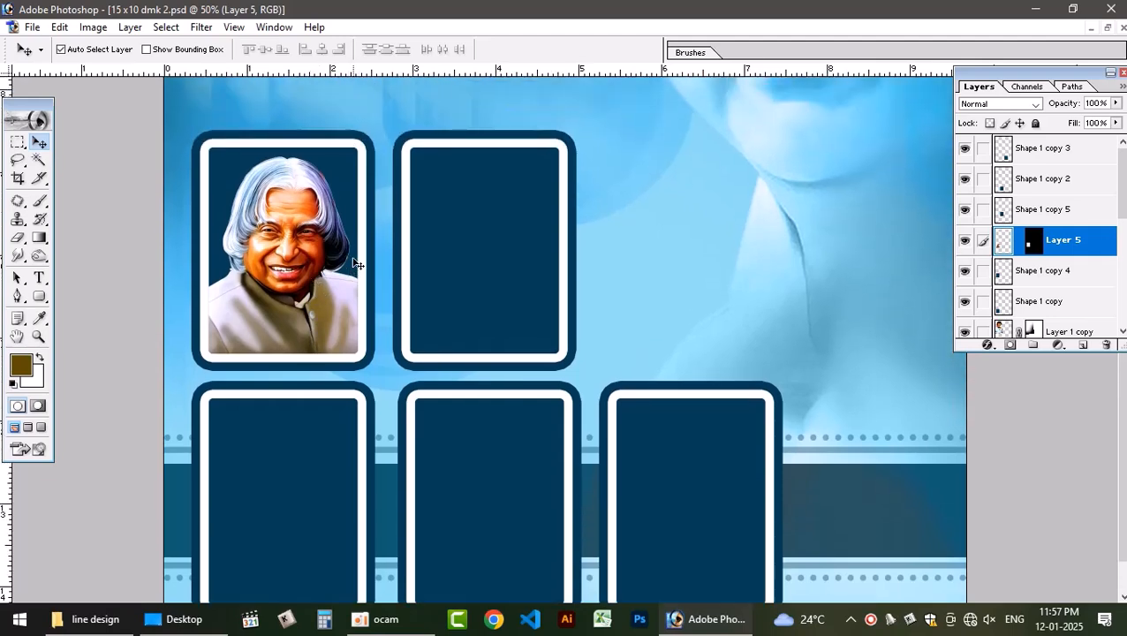
{"action": "key", "text": "ctrl+0"}
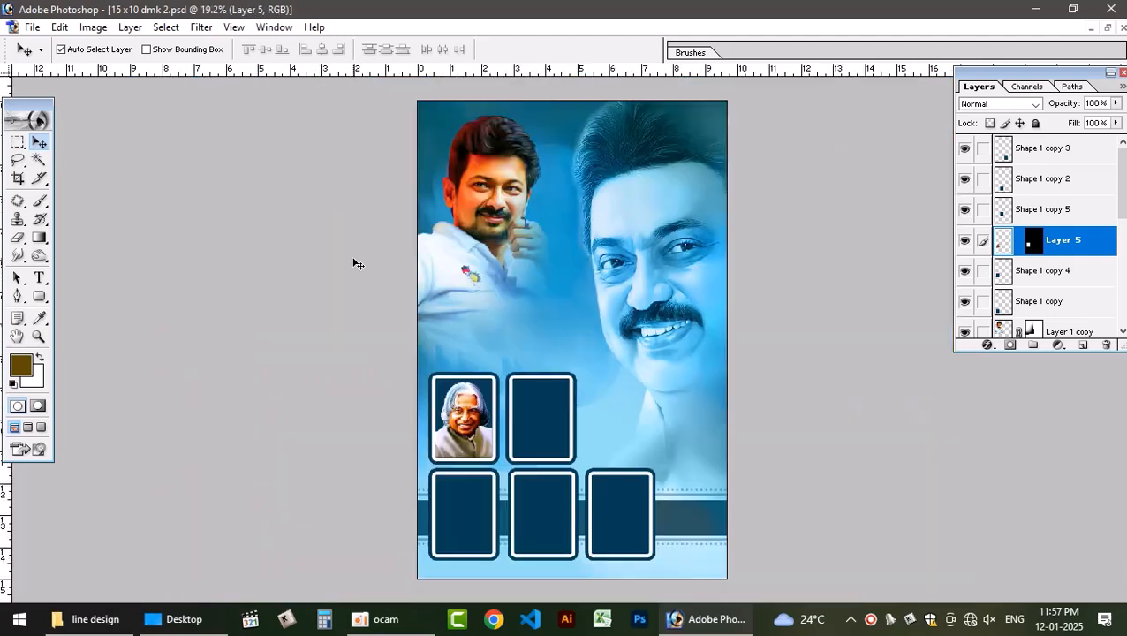
Undo the portrait's placement in the poster's first frame and restore the cut portrait in its own document
{"action": "left_click", "coordinate": [1108, 27]}
{"action": "left_click", "coordinate": [530, 316]}
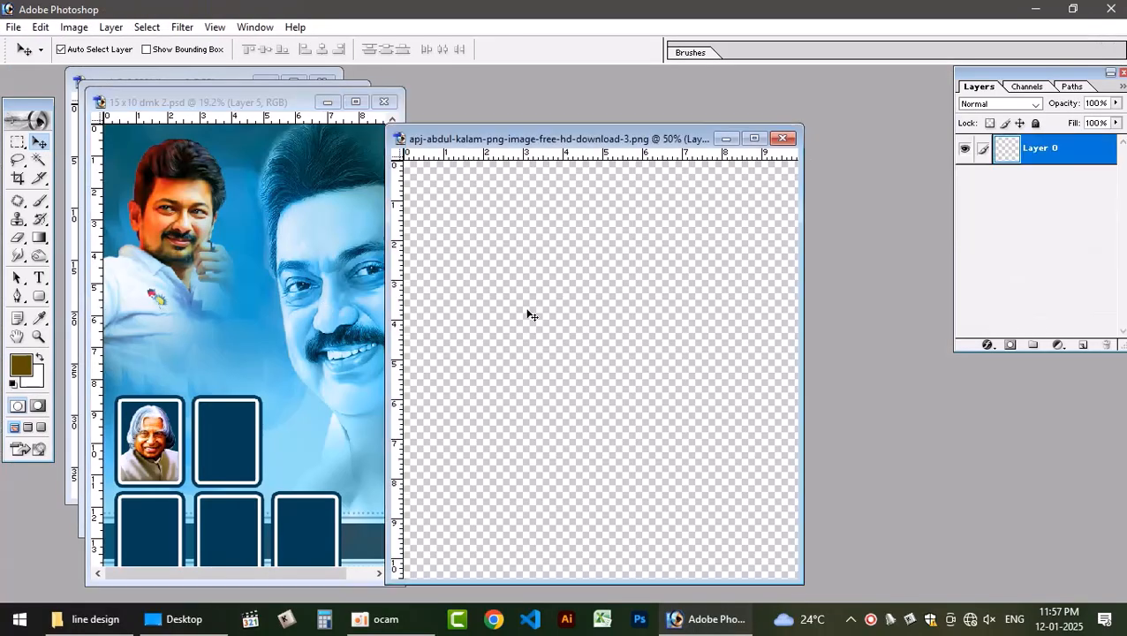
{"action": "left_click", "coordinate": [291, 350]}
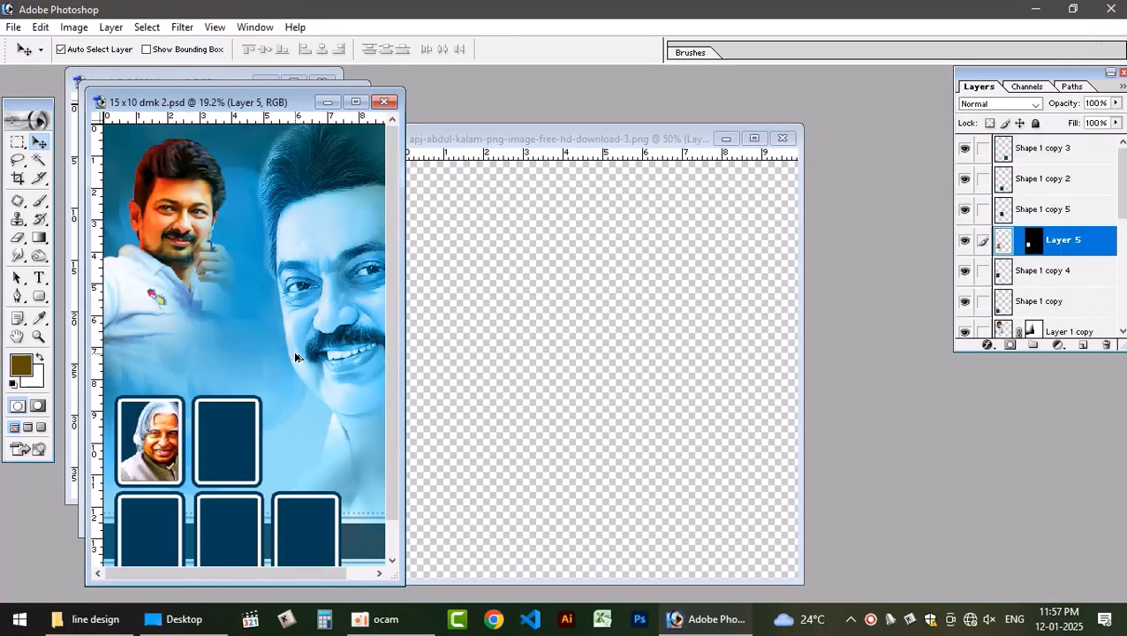
{"action": "key", "text": "ctrl+alt+z"}
{"action": "key", "text": "ctrl+alt+z"}
{"action": "key", "text": "ctrl+alt+z"}
{"action": "key", "text": "ctrl+alt+z"}
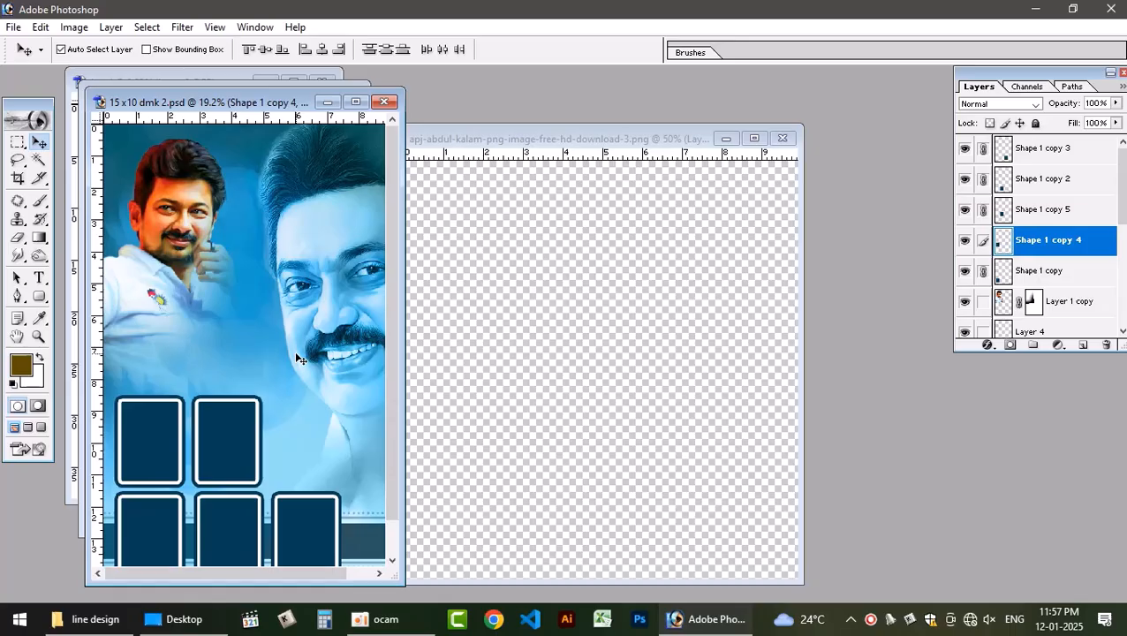
{"action": "left_click", "coordinate": [565, 325]}
{"action": "key", "text": "ctrl+alt+z"}
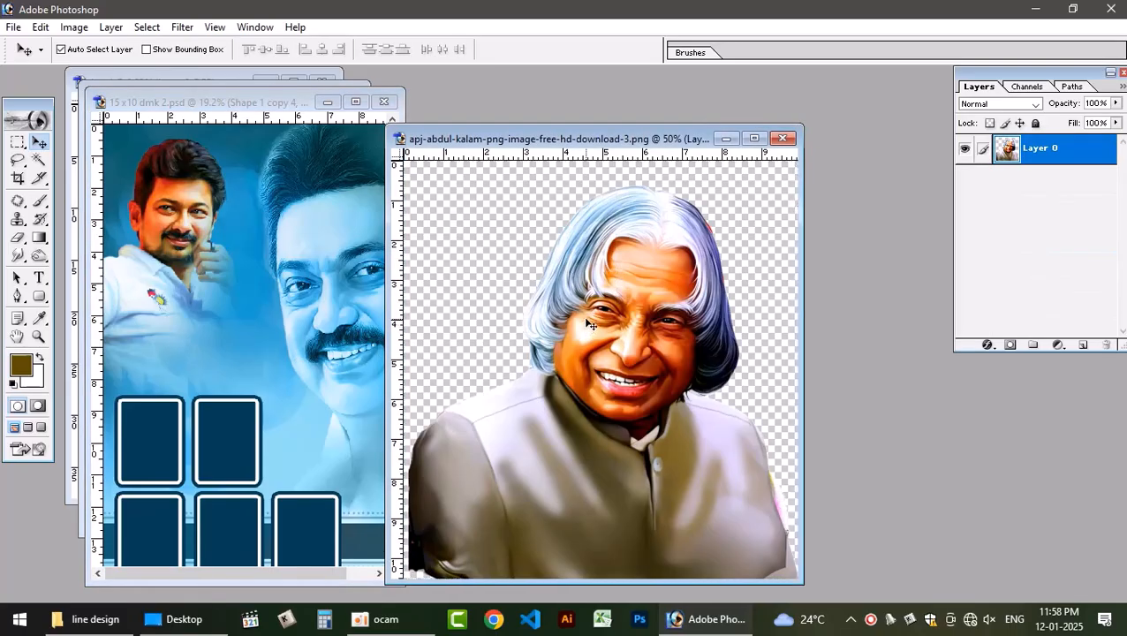
Select and clear the entire portrait in its document, and bring the poster back up maximized
{"action": "key", "text": "ctrl+a"}
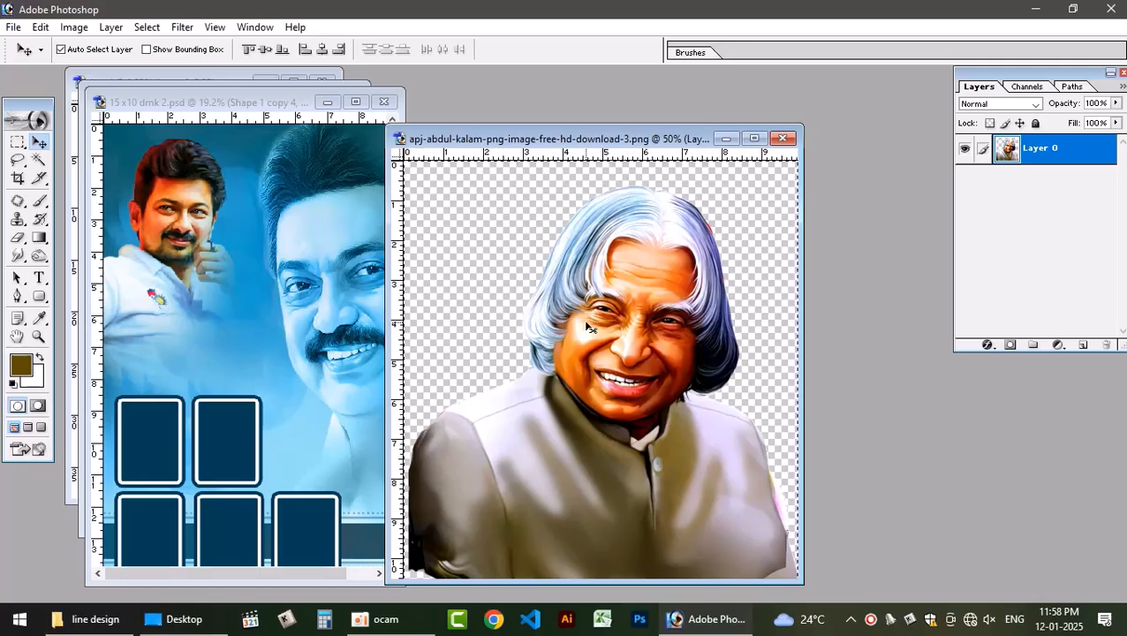
{"action": "key", "text": "Delete"}
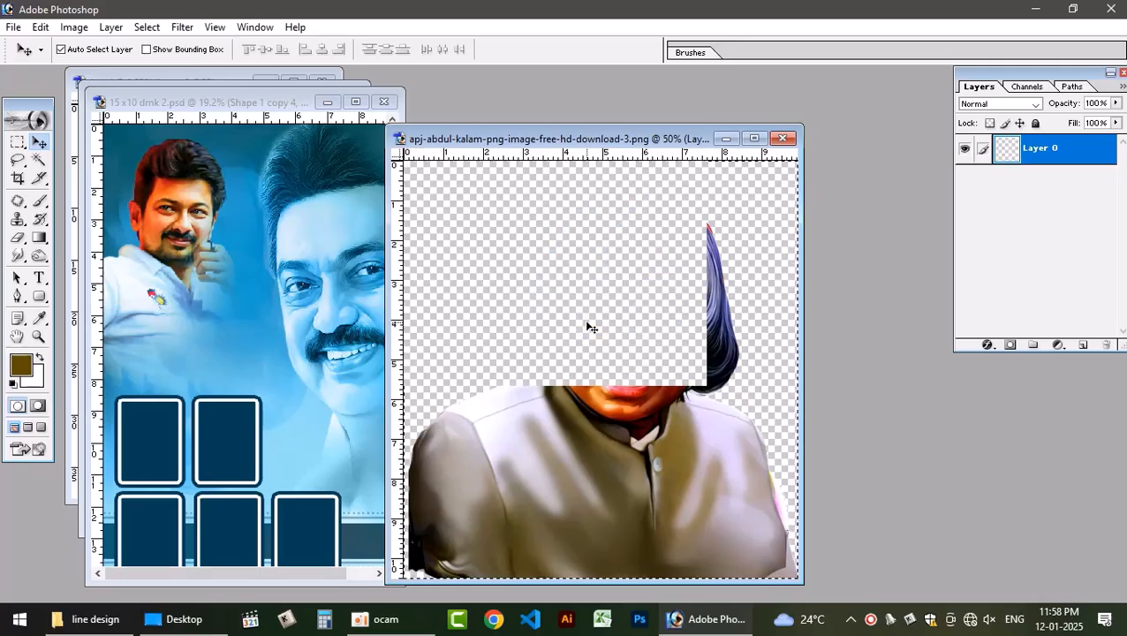
{"action": "left_click", "coordinate": [356, 103]}
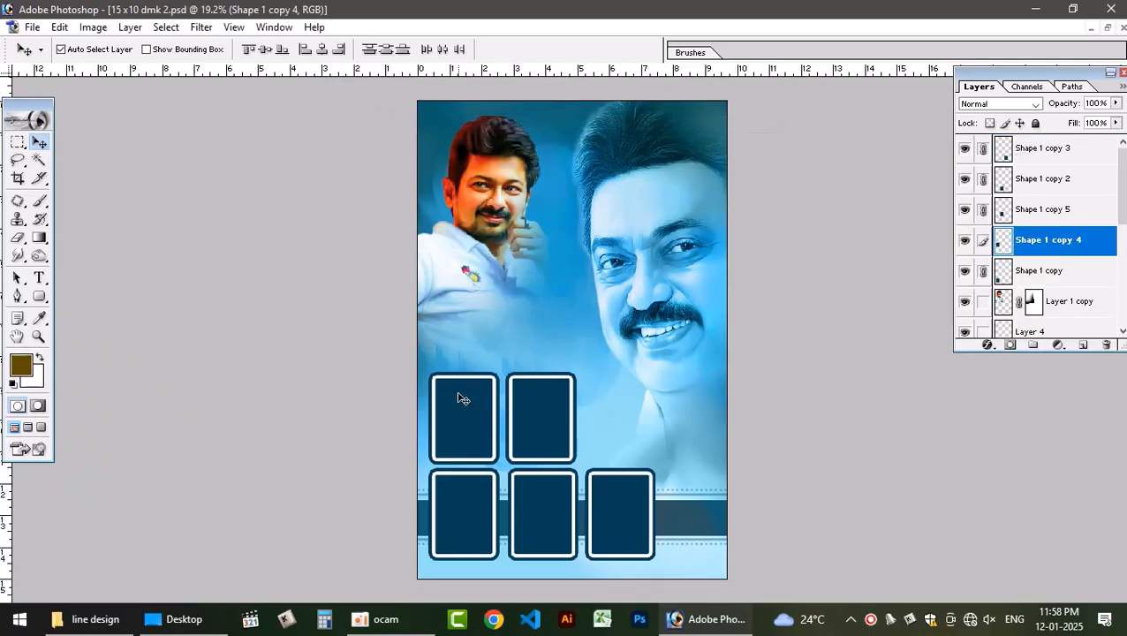
{"action": "key", "text": "w"}
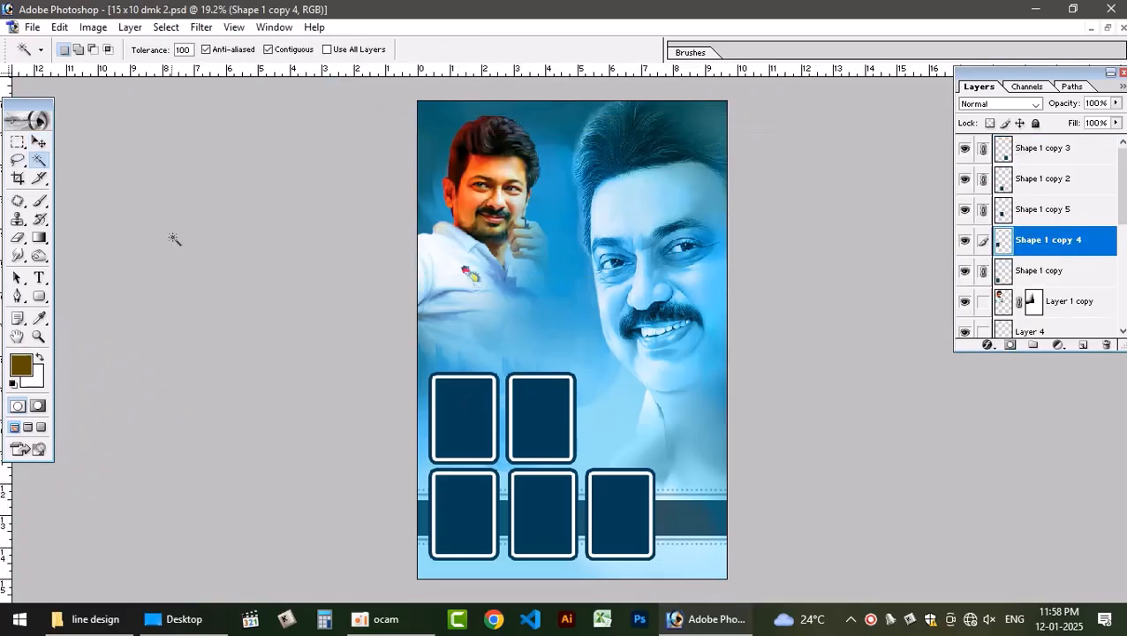
{"action": "left_click", "coordinate": [472, 401]}
{"action": "key", "text": "ctrl+d"}
Select the interior of the second upper-row frame with the Magic Wand and paste the portrait into it
{"action": "key", "text": "v"}
{"action": "left_click", "coordinate": [547, 417]}
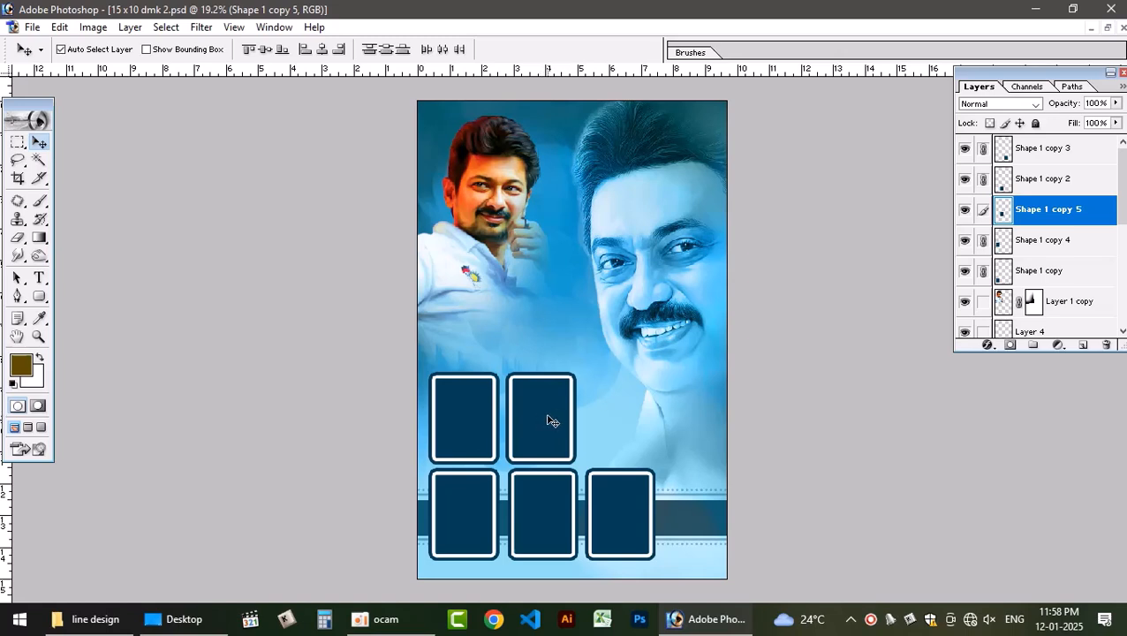
{"action": "key", "text": "w"}
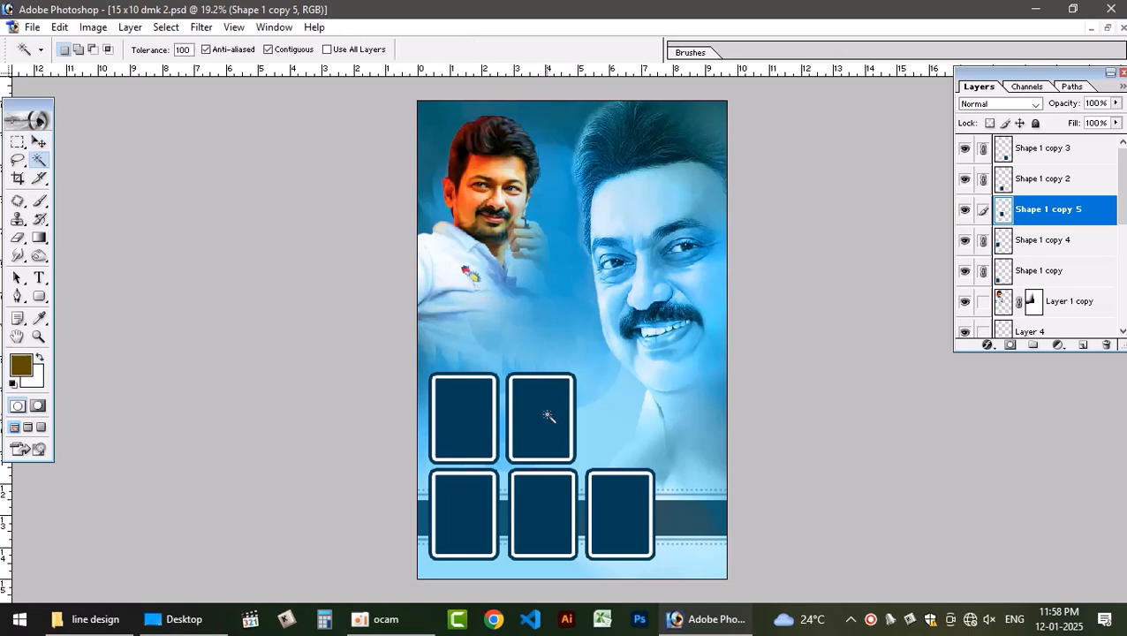
{"action": "left_click", "coordinate": [547, 413]}
{"action": "key", "text": "ctrl+shift+v"}
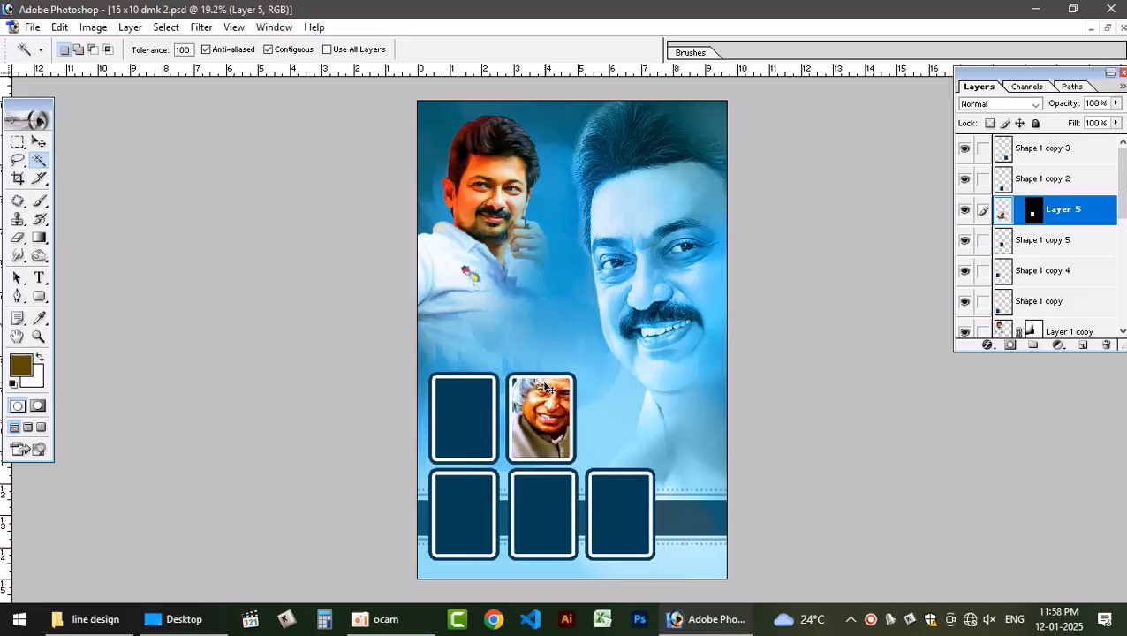
Rotate the pasted portrait slightly counterclockwise with Free Transform
{"action": "key", "text": "ctrl+t"}
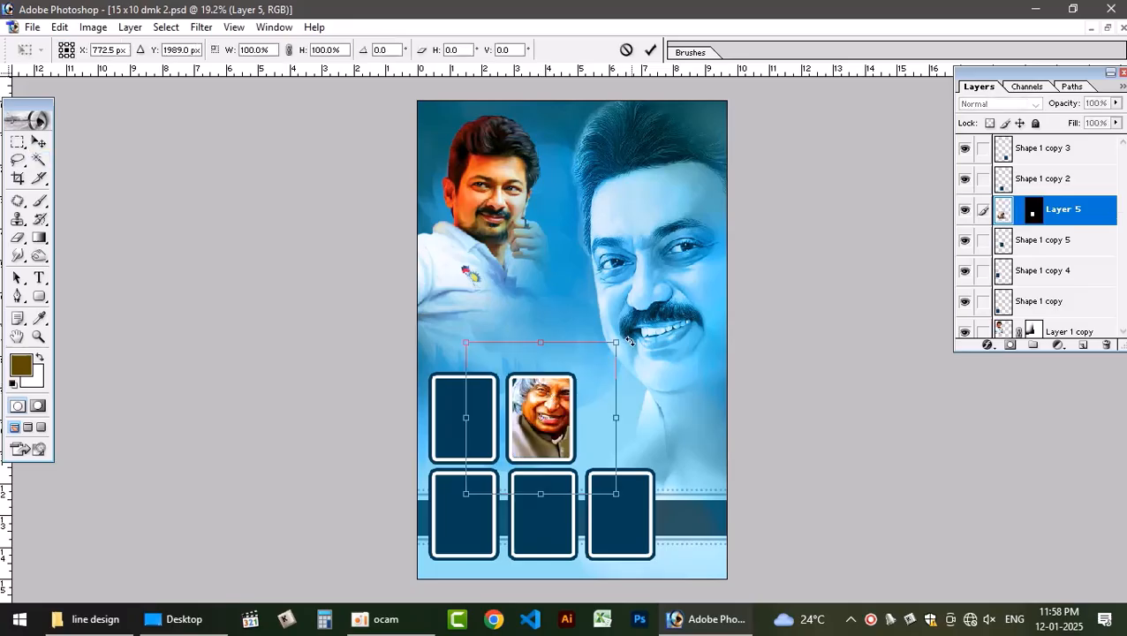
{"action": "left_click_drag", "start_coordinate": [629, 340], "coordinate": [613, 334]}
{"action": "key", "text": "w"}
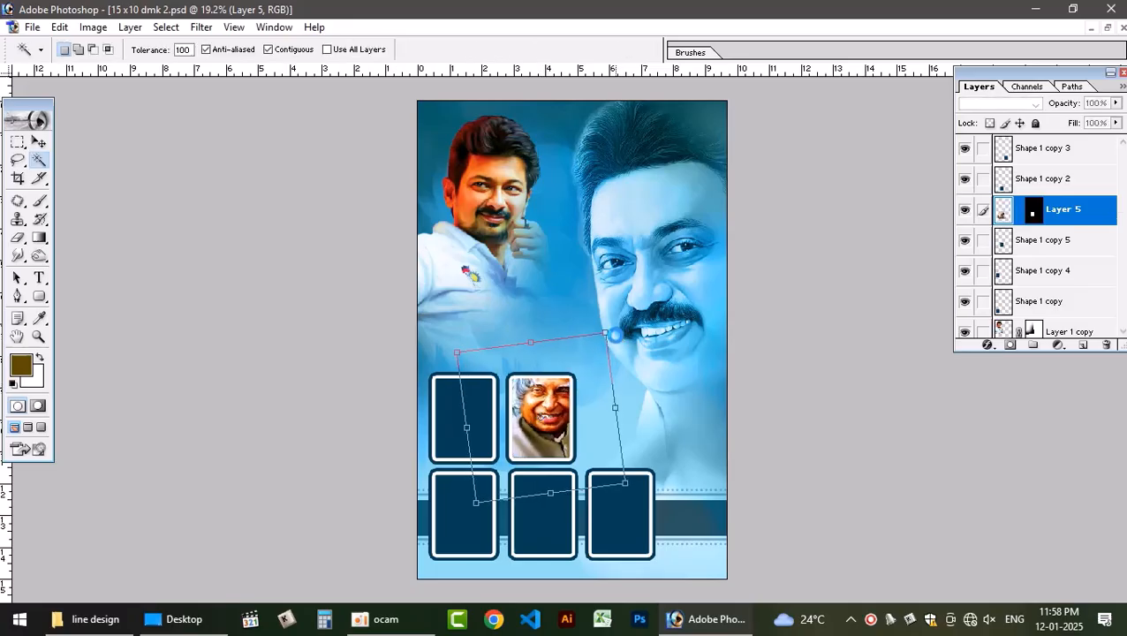
Scale the portrait down to fit the second upper-row frame, center it there, and bring its layer to the front
{"action": "key", "text": "ctrl+t"}
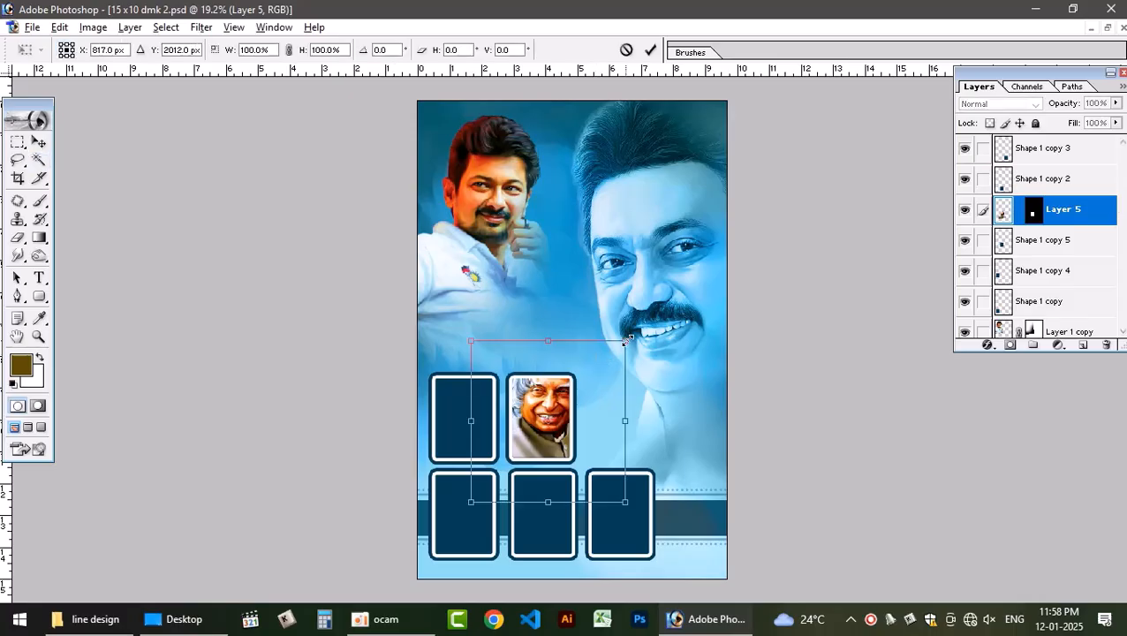
{"action": "left_click_drag", "start_coordinate": [629, 338], "coordinate": [594, 375]}
{"action": "key", "text": "w"}
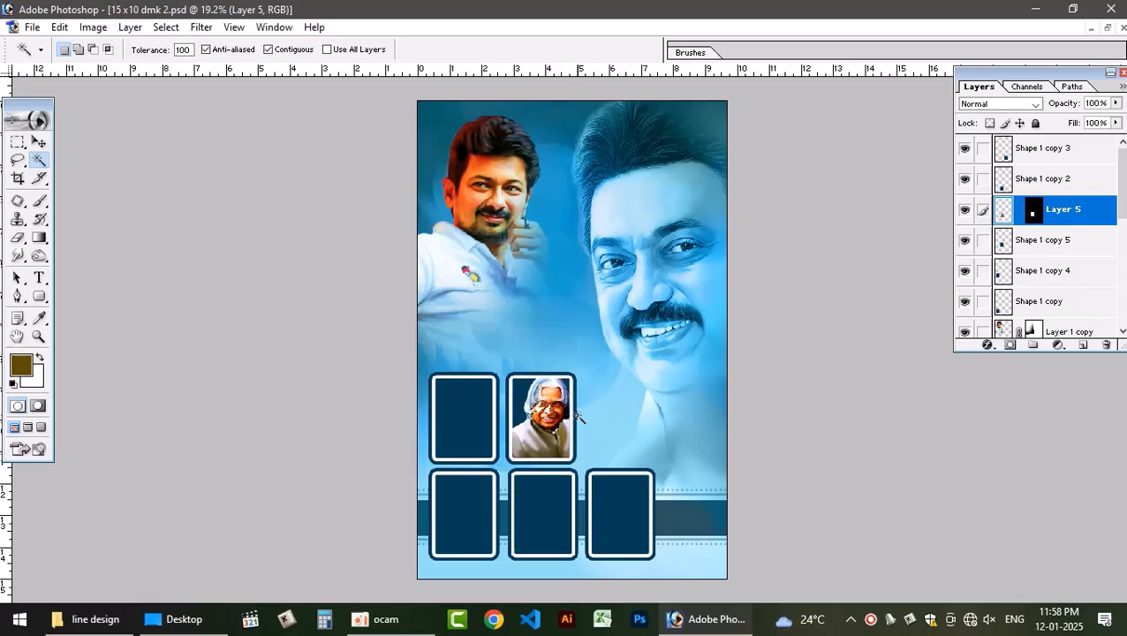
{"action": "key", "text": "v"}
{"action": "left_click_drag", "start_coordinate": [546, 431], "coordinate": [551, 427]}
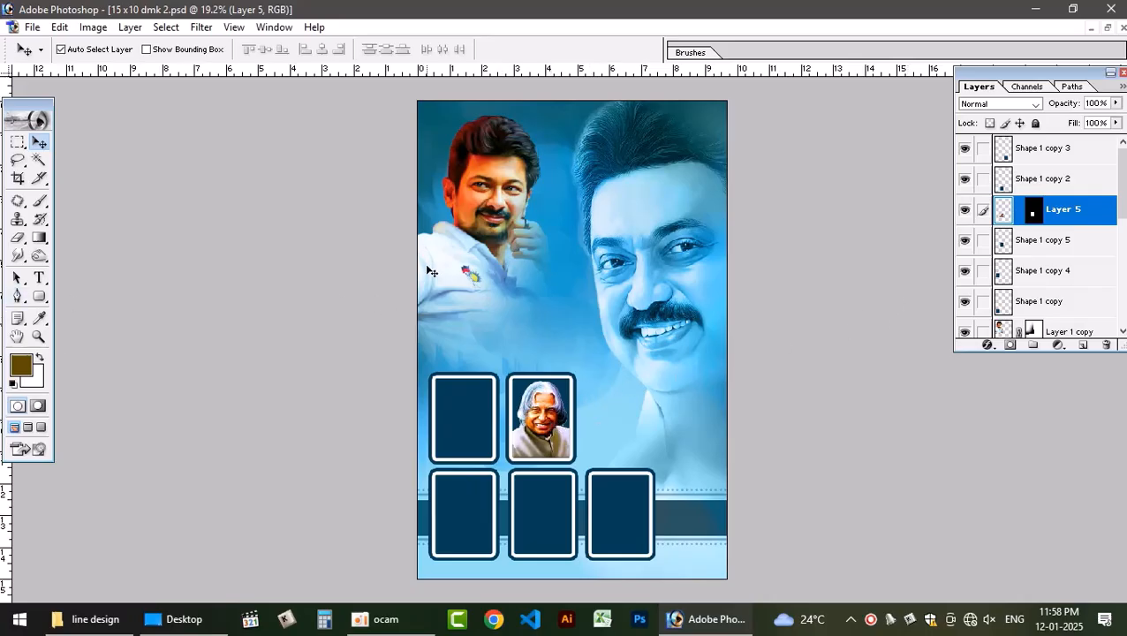
{"action": "key", "text": "ctrl+shift+bracketright"}
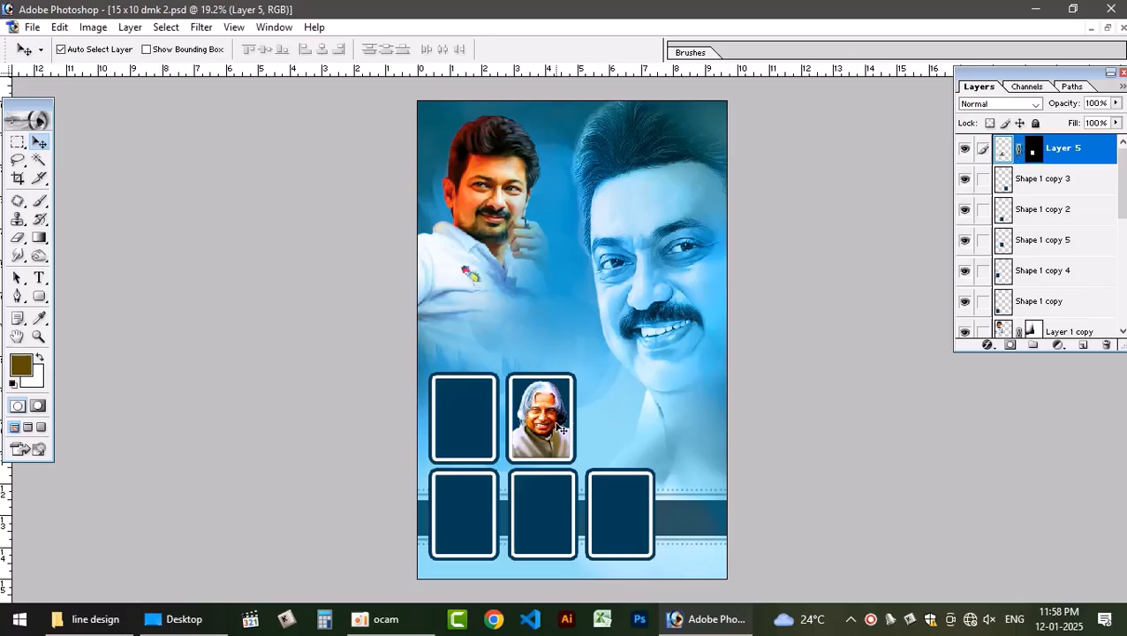
Try moving the portrait out of its frame twice with its layer mask linked, undoing each move
{"action": "left_click_drag", "start_coordinate": [546, 421], "coordinate": [603, 374]}
{"action": "key", "text": "ctrl+z"}
{"action": "left_click_drag", "start_coordinate": [548, 416], "coordinate": [577, 395]}
{"action": "key", "text": "ctrl+z"}
Try moving the portrait with its layer mask active, first linked and once more unlinked, undoing each move
{"action": "left_click", "coordinate": [1026, 152]}
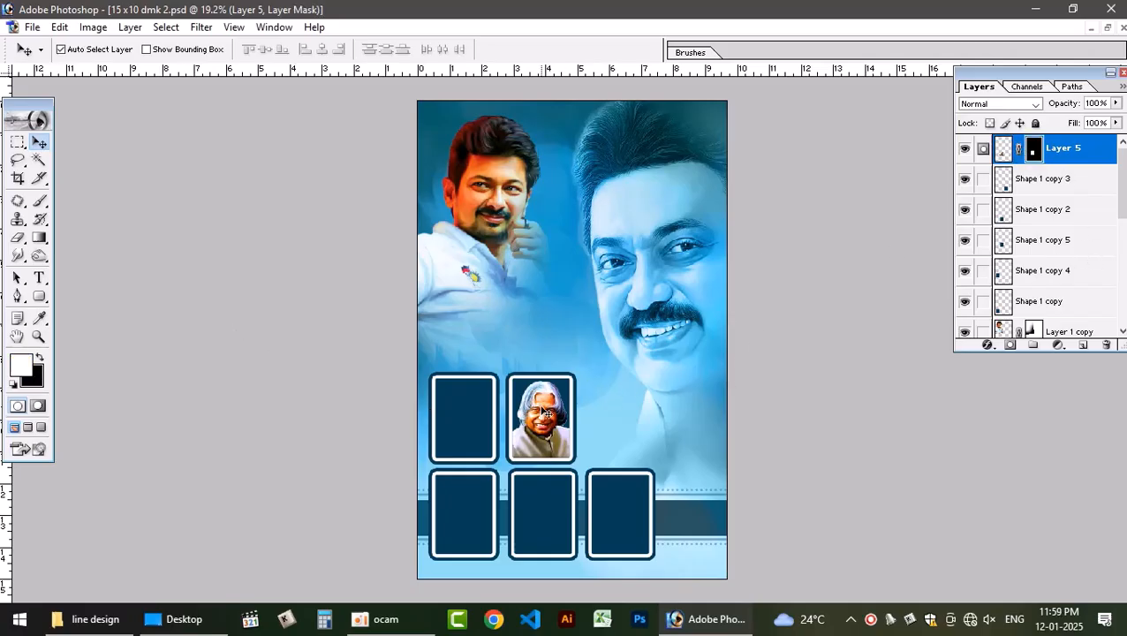
{"action": "mouse_move", "coordinate": [543, 410]}
{"action": "left_mouse_down"}
{"action": "mouse_move", "coordinate": [555, 393]}
{"action": "mouse_move", "coordinate": [532, 407]}
{"action": "left_mouse_up"}
{"action": "key", "text": "ctrl+z"}
{"action": "left_click", "coordinate": [1020, 149]}
{"action": "mouse_move", "coordinate": [540, 411]}
{"action": "left_mouse_down"}
{"action": "mouse_move", "coordinate": [560, 398]}
{"action": "mouse_move", "coordinate": [538, 404]}
{"action": "left_mouse_up"}
{"action": "key", "text": "ctrl+z"}
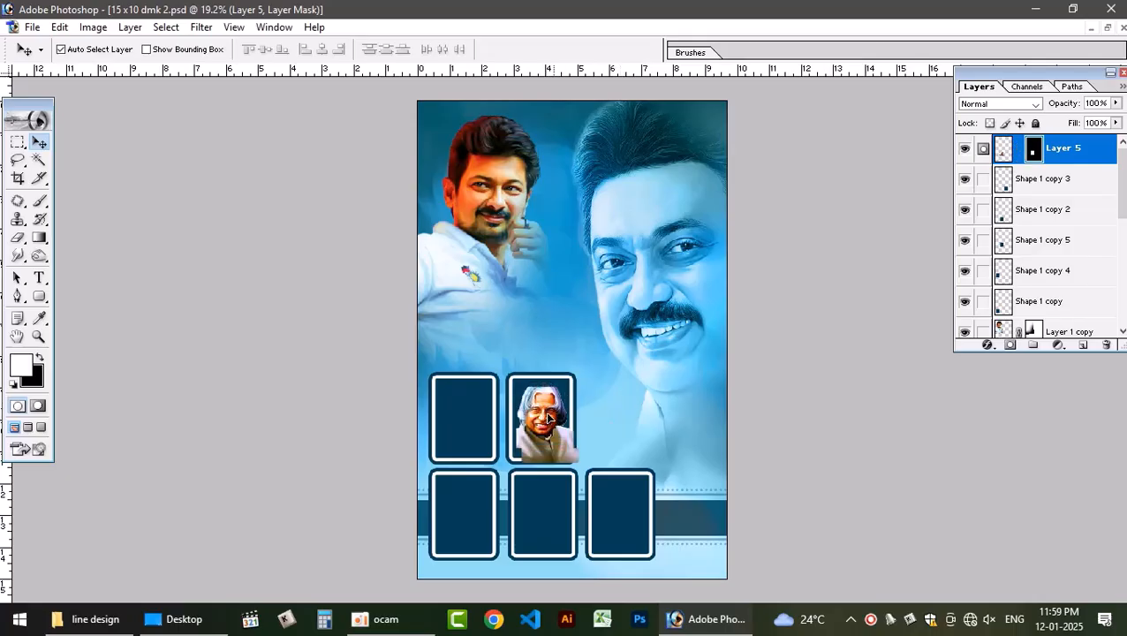
Activate the portrait's image instead of its layer mask and nudge the portrait within the second upper-row frame
{"action": "right_click", "coordinate": [574, 406]}
{"action": "left_click", "coordinate": [587, 414]}
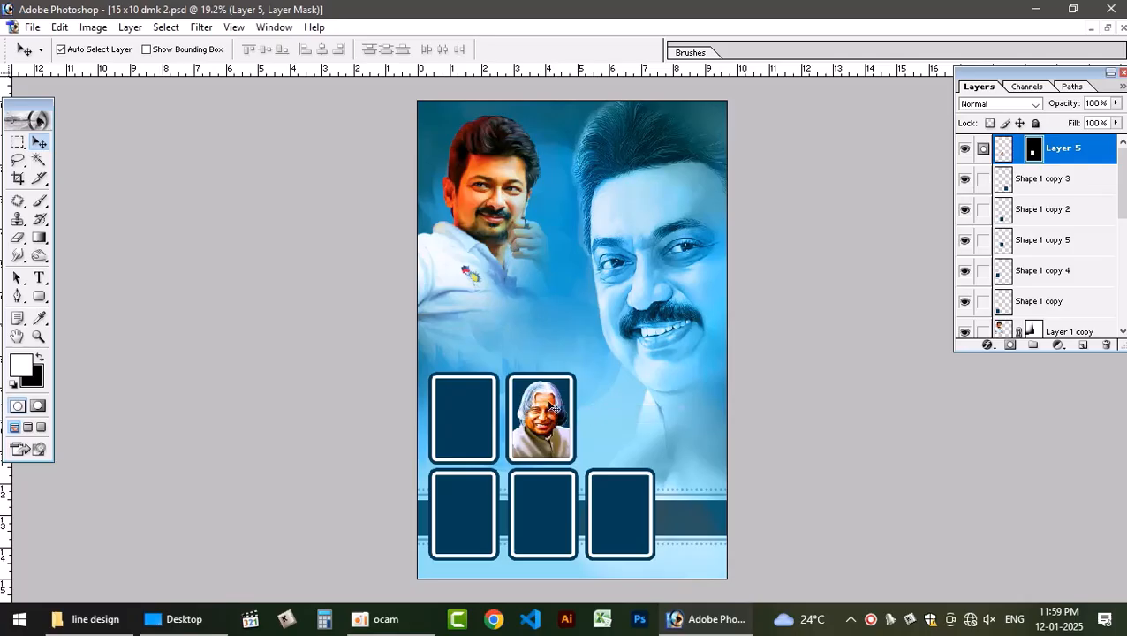
{"action": "left_click", "coordinate": [1003, 151]}
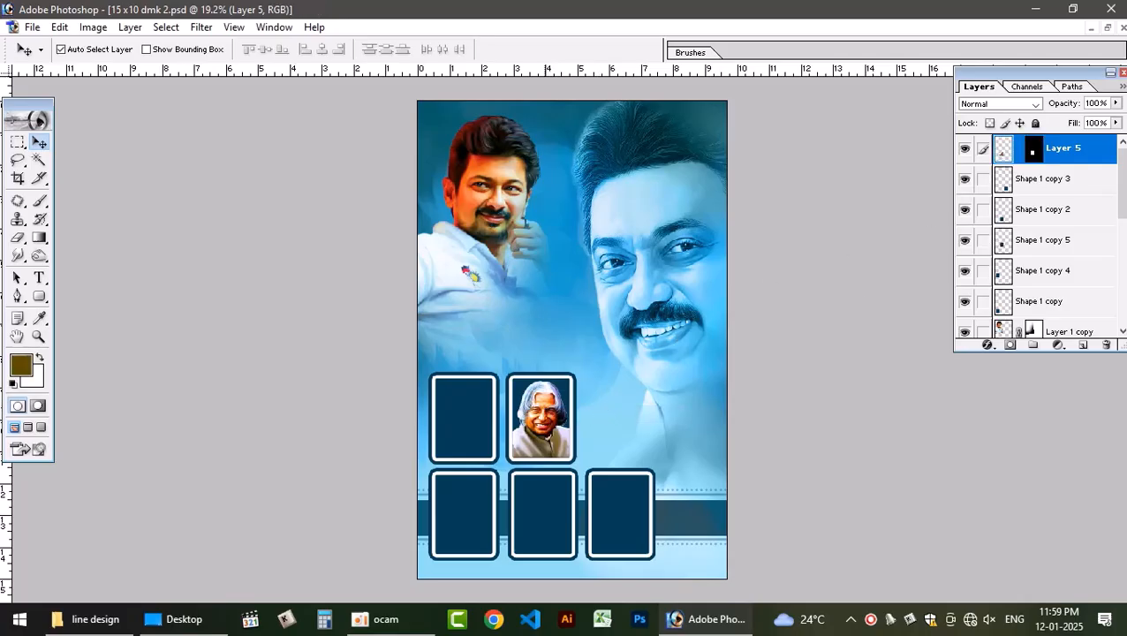
{"action": "left_click_drag", "start_coordinate": [547, 411], "coordinate": [547, 413]}
Close the blue poster 15 x10 dmk 2.psd and the portrait PNG without saving either one
{"action": "left_click", "coordinate": [1123, 28]}
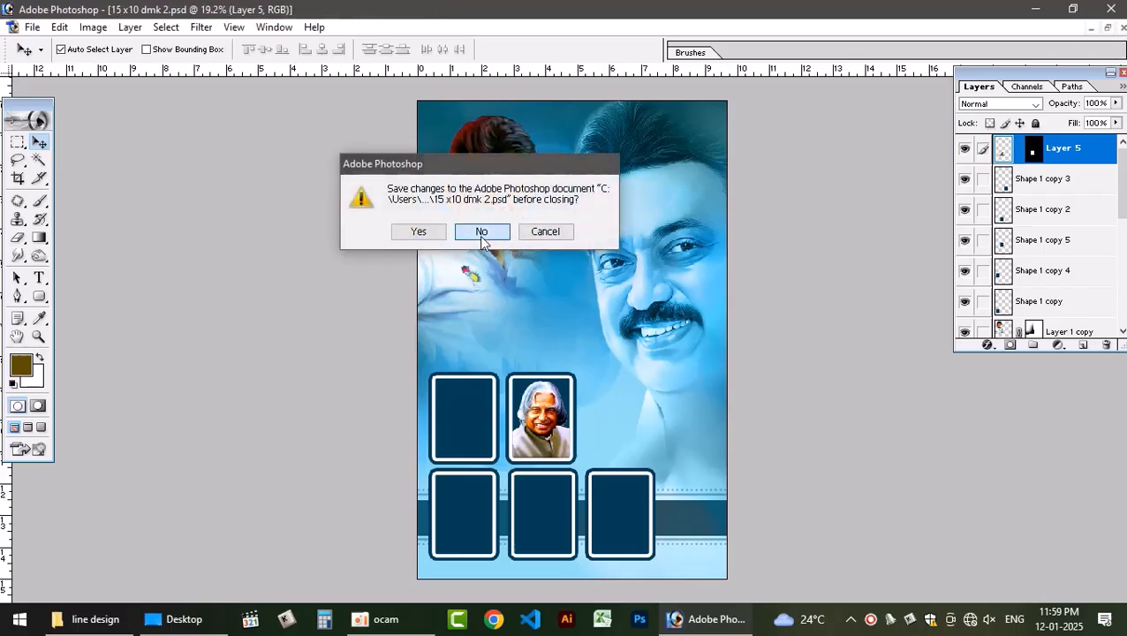
{"action": "left_click", "coordinate": [477, 231]}
{"action": "left_click", "coordinate": [1123, 28]}
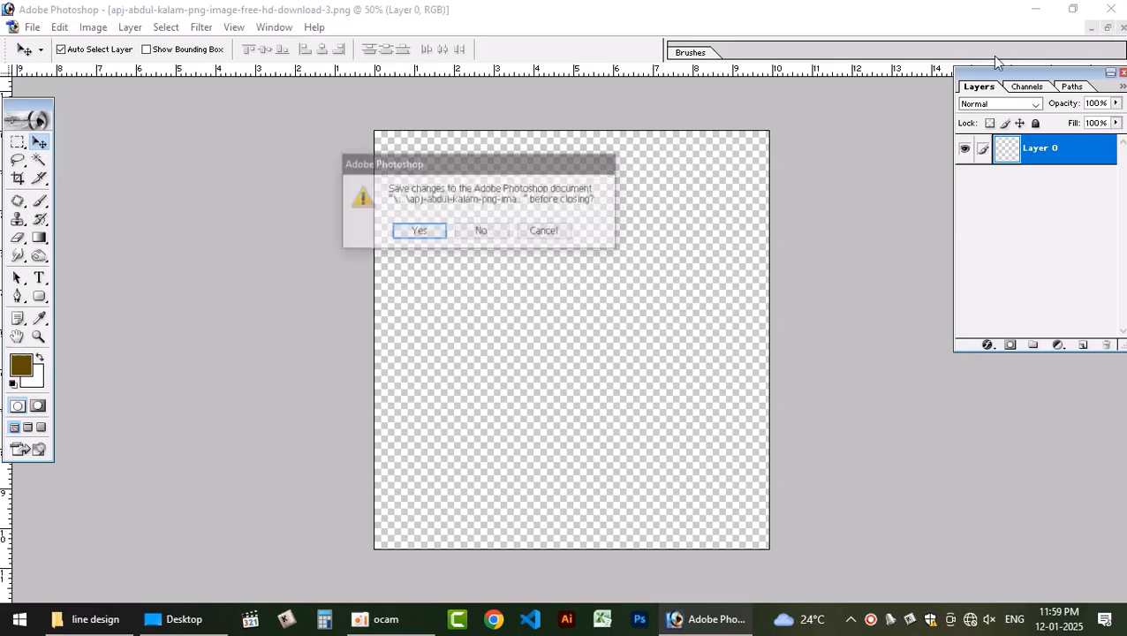
{"action": "left_click", "coordinate": [479, 233]}
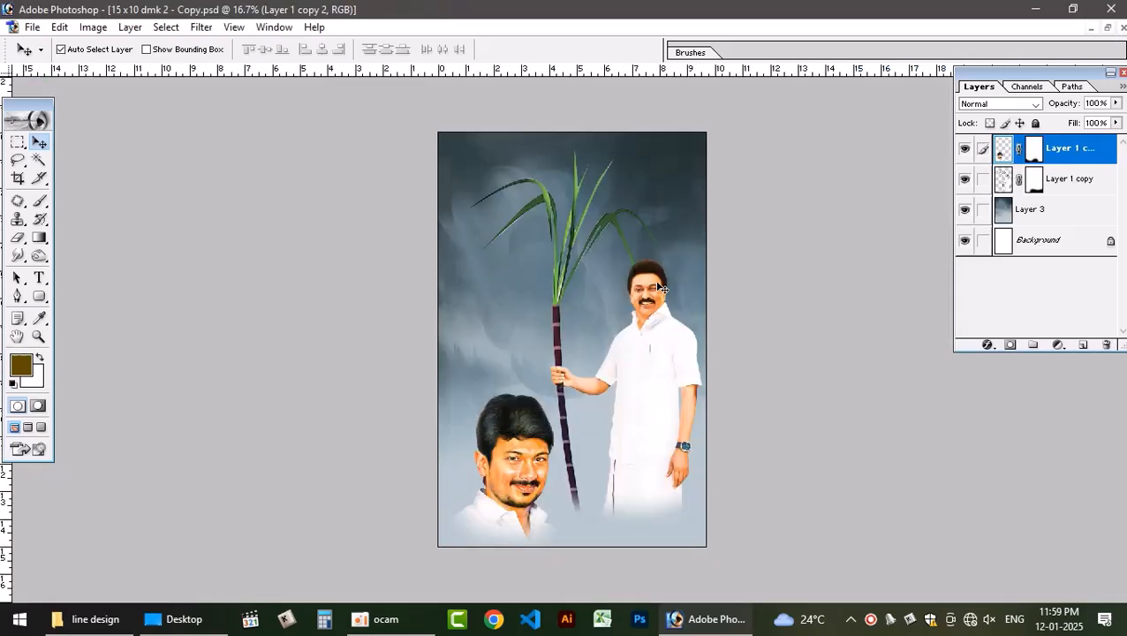
Select the standing figure with the sugarcane and examine the cutout up close and in the full poster
{"action": "mouse_move", "coordinate": [637, 400]}
{"action": "left_mouse_down"}
{"action": "mouse_move", "coordinate": [644, 427]}
{"action": "mouse_move", "coordinate": [649, 379]}
{"action": "mouse_move", "coordinate": [590, 371]}
{"action": "mouse_move", "coordinate": [628, 396]}
{"action": "left_mouse_up"}
{"action": "key", "text": "ctrl+plus"}
{"action": "key", "text": "ctrl+plus"}
{"action": "key", "text": "ctrl+plus"}
{"action": "key", "text": "ctrl+plus"}
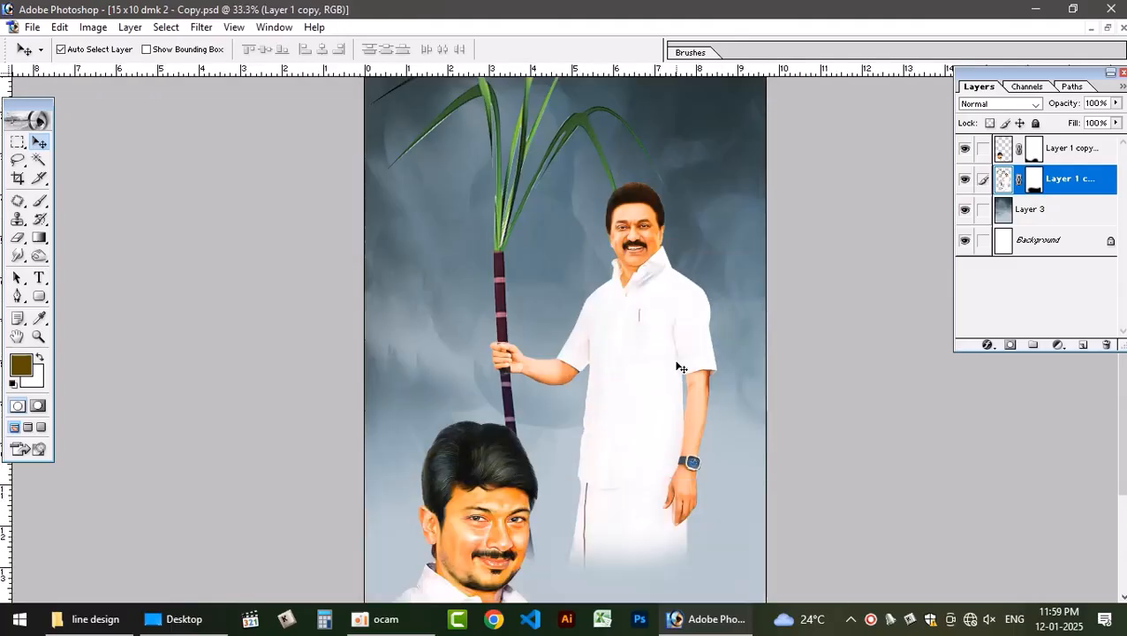
{"action": "left_click_drag", "start_coordinate": [735, 296], "coordinate": [716, 430]}
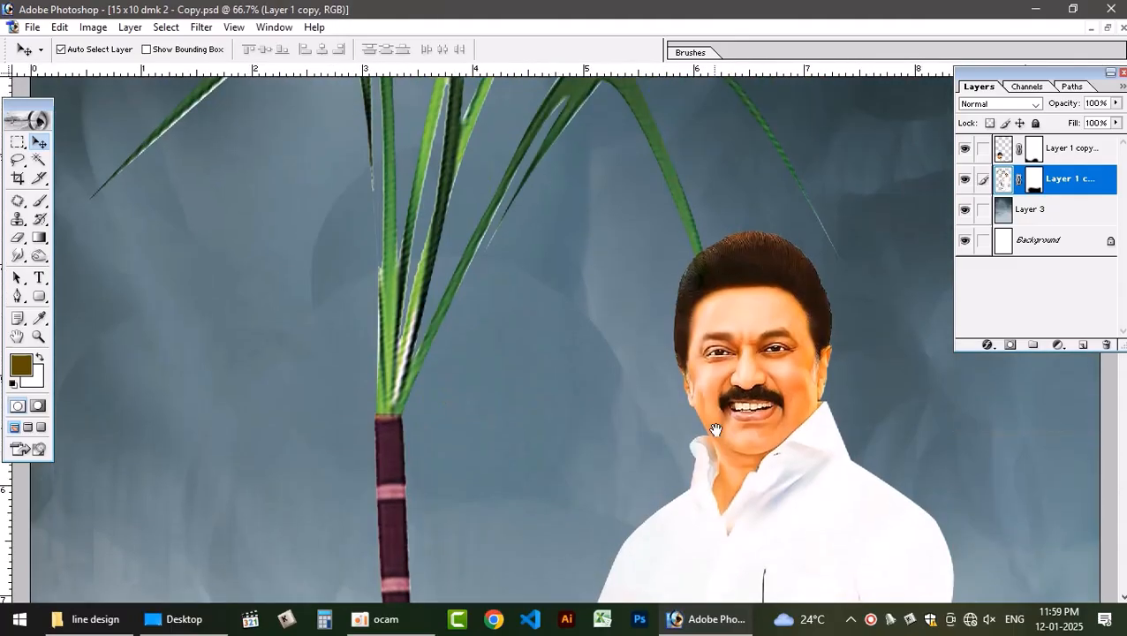
{"action": "key", "text": "ctrl+minus"}
{"action": "key", "text": "ctrl+minus"}
{"action": "key", "text": "ctrl+minus"}
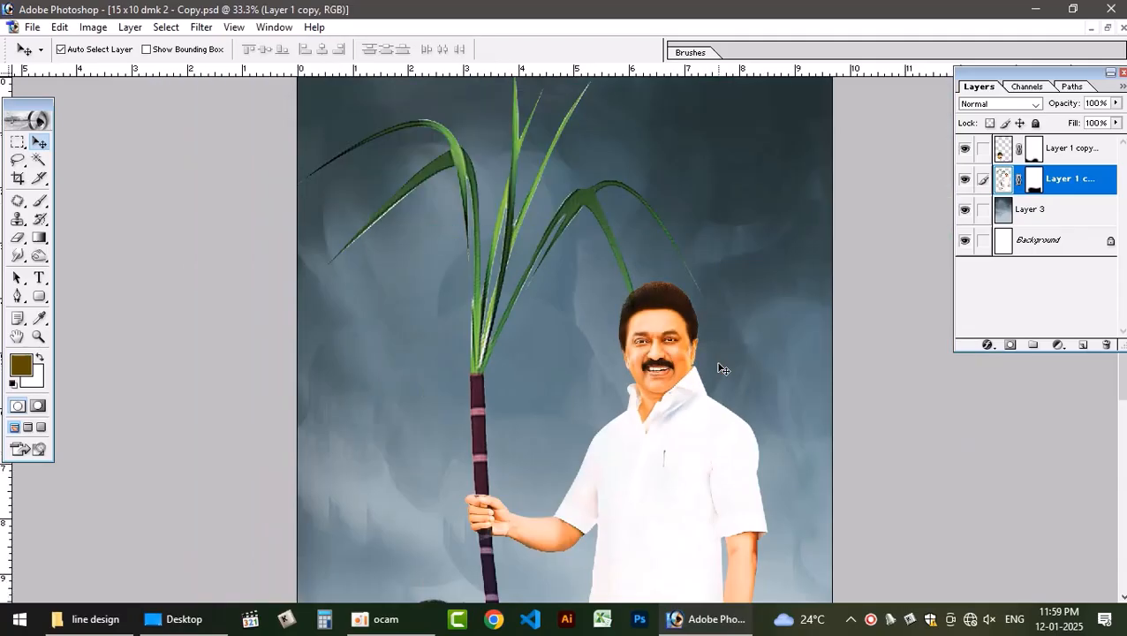
{"action": "left_click_drag", "start_coordinate": [614, 416], "coordinate": [659, 442]}
{"action": "key", "text": "ctrl+minus"}
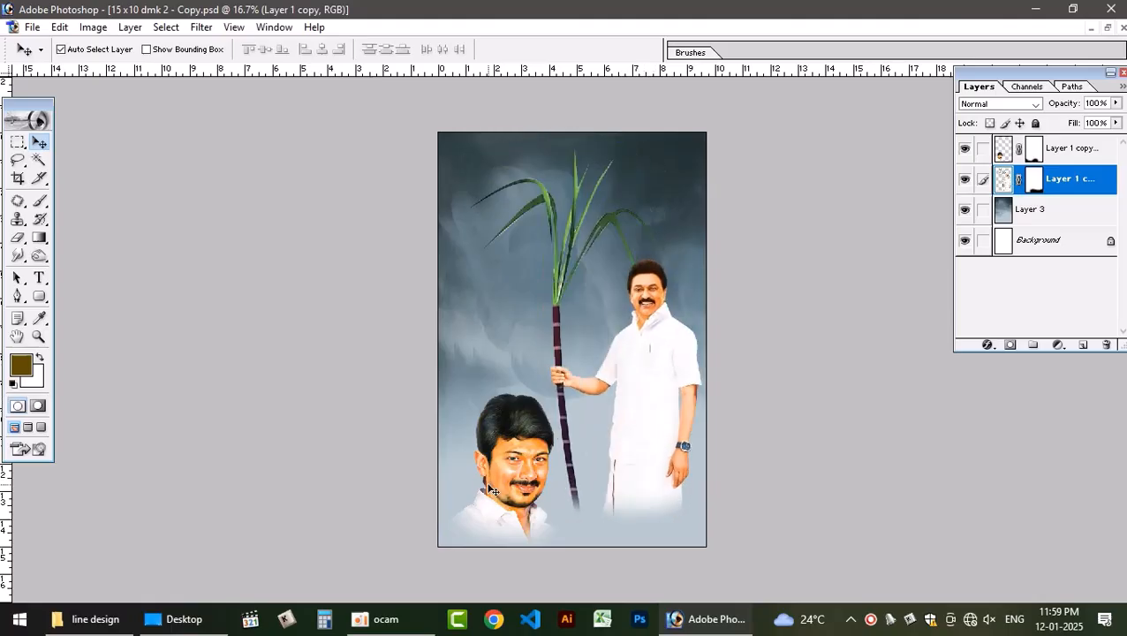
Try moving the masked head-and-shoulders portrait upward twice, undoing each move
{"action": "key", "text": "ctrl+plus"}
{"action": "key", "text": "ctrl+plus"}
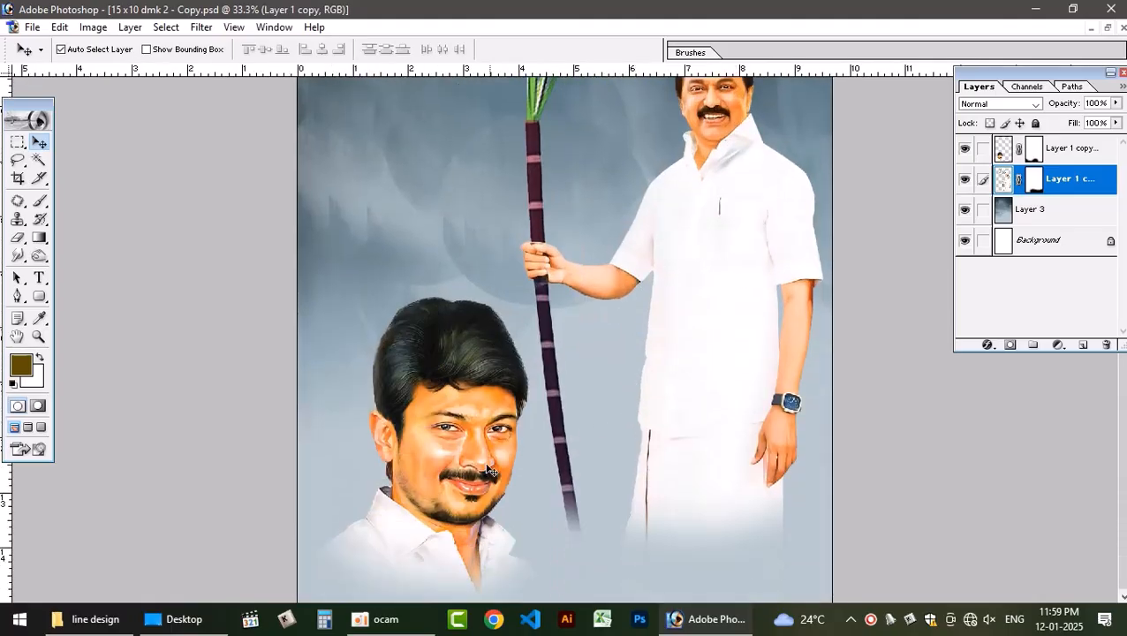
{"action": "left_click", "coordinate": [455, 452]}
{"action": "left_click_drag", "start_coordinate": [455, 452], "coordinate": [464, 251]}
{"action": "key", "text": "ctrl+z"}
{"action": "left_click_drag", "start_coordinate": [445, 331], "coordinate": [474, 175]}
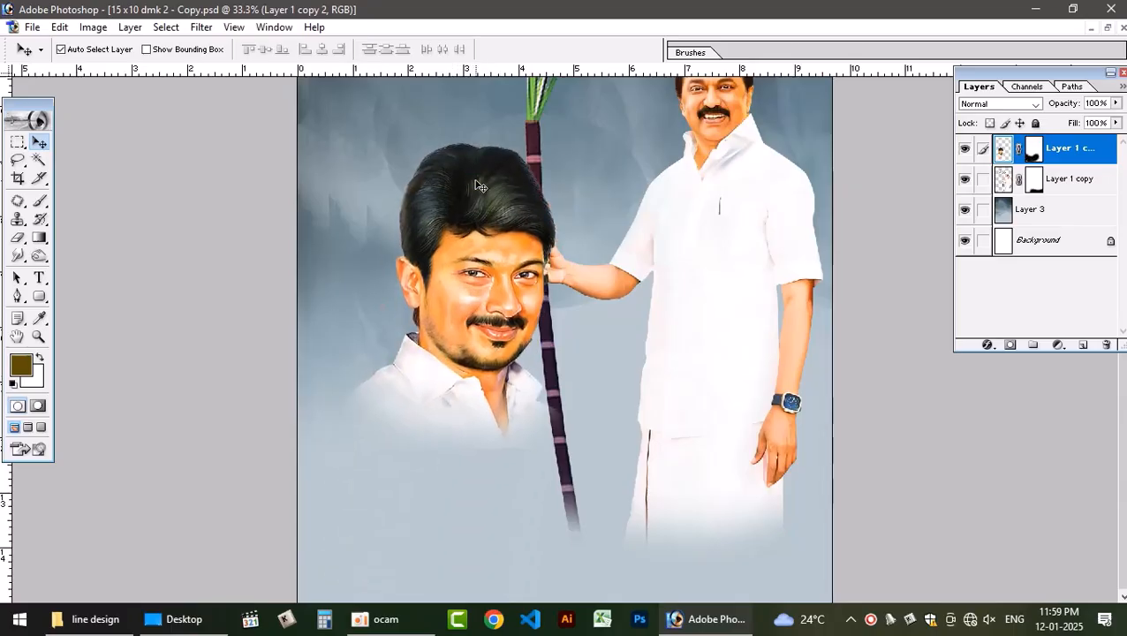
{"action": "key", "text": "ctrl+z"}
{"action": "key", "text": "ctrl+minus"}
{"action": "key", "text": "ctrl+minus"}
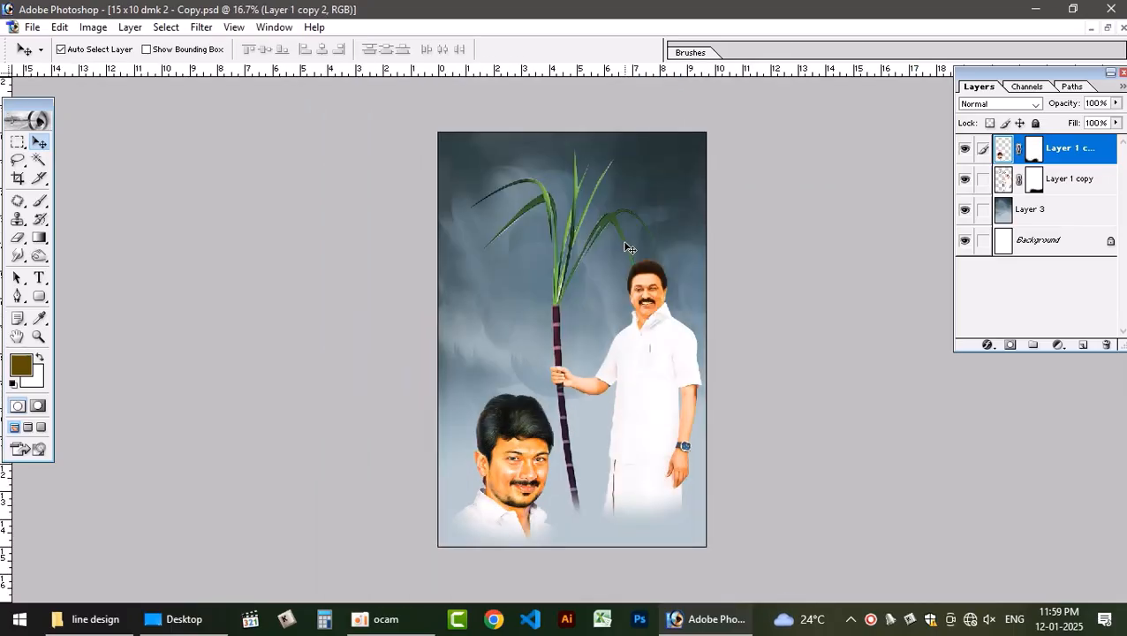
Preview hue shifts of +37 and -72 on the background layer with Hue/Saturation, cancelling both adjustments
{"action": "left_click", "coordinate": [633, 156]}
{"action": "key", "text": "ctrl+u"}
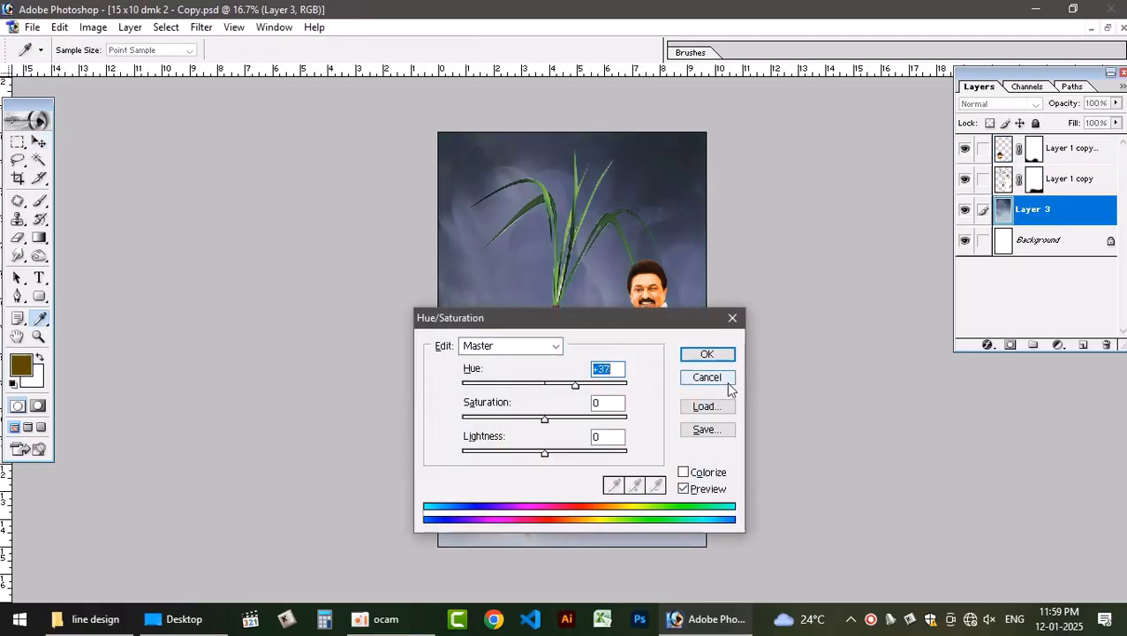
{"action": "left_click", "coordinate": [728, 382]}
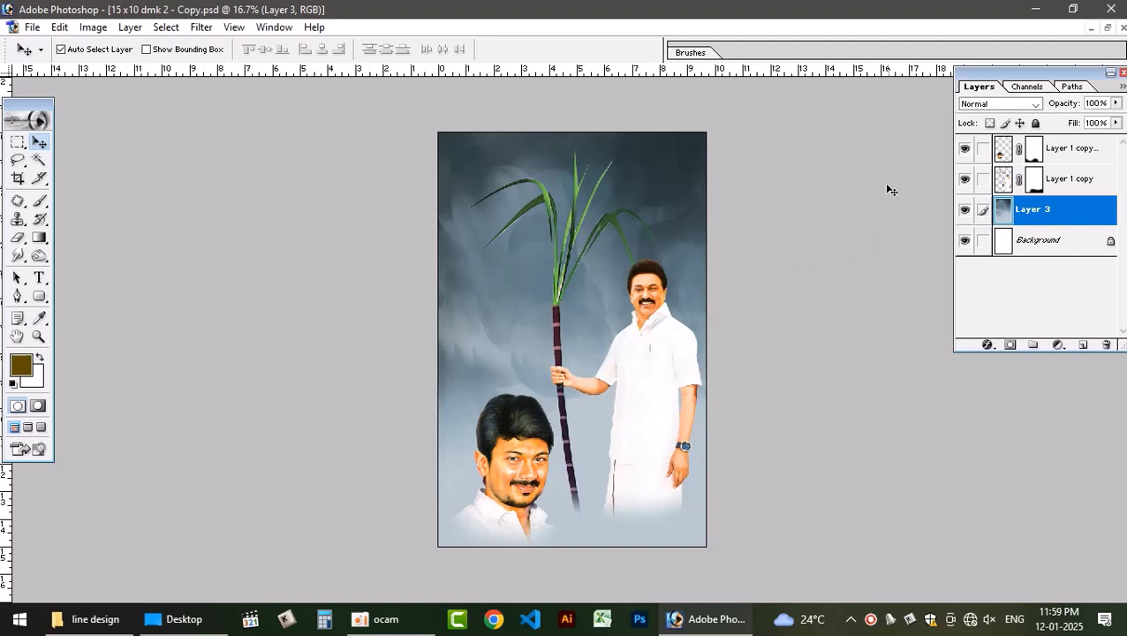
{"action": "key", "text": "ctrl+u"}
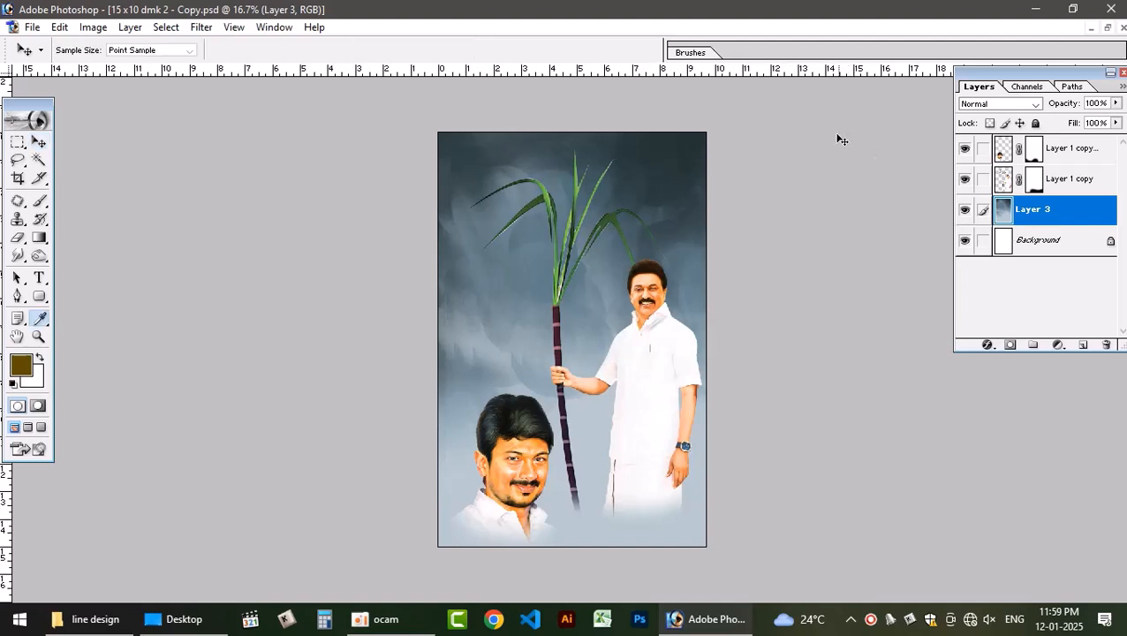
{"action": "left_click_drag", "start_coordinate": [543, 383], "coordinate": [498, 389]}
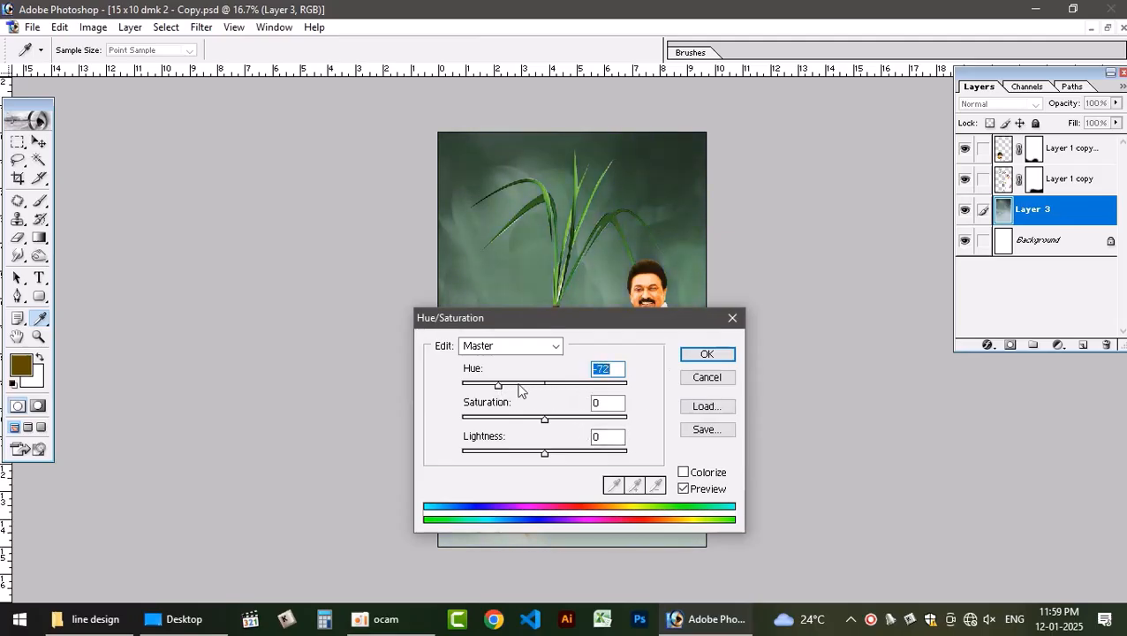
{"action": "left_click_drag", "start_coordinate": [608, 325], "coordinate": [335, 155]}
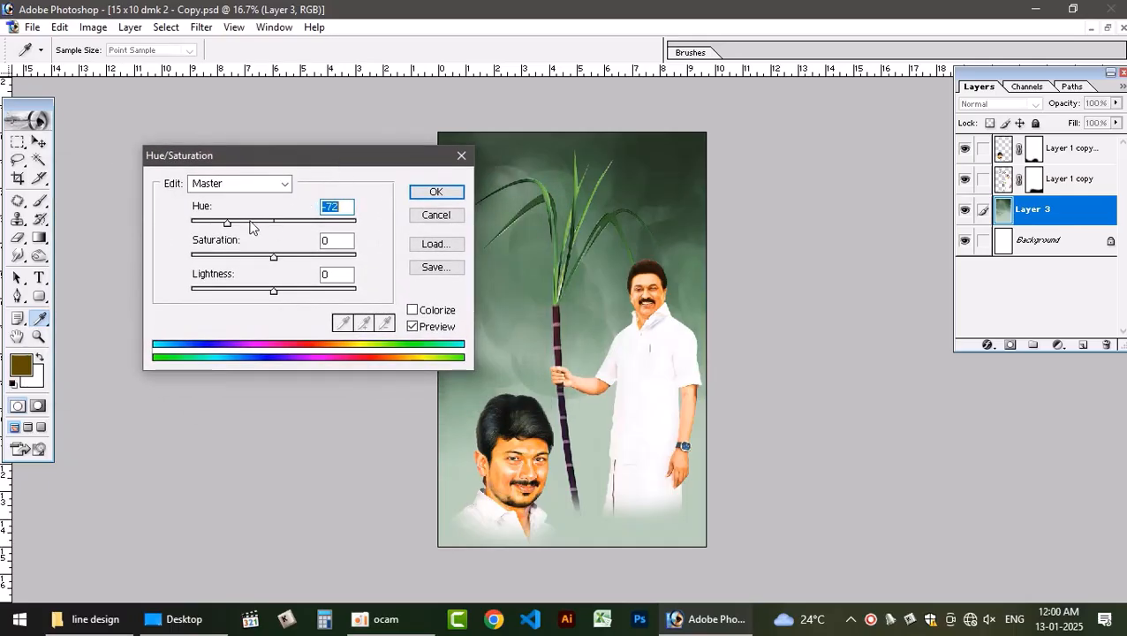
{"action": "left_click_drag", "start_coordinate": [227, 223], "coordinate": [271, 223]}
{"action": "left_click", "coordinate": [432, 216]}
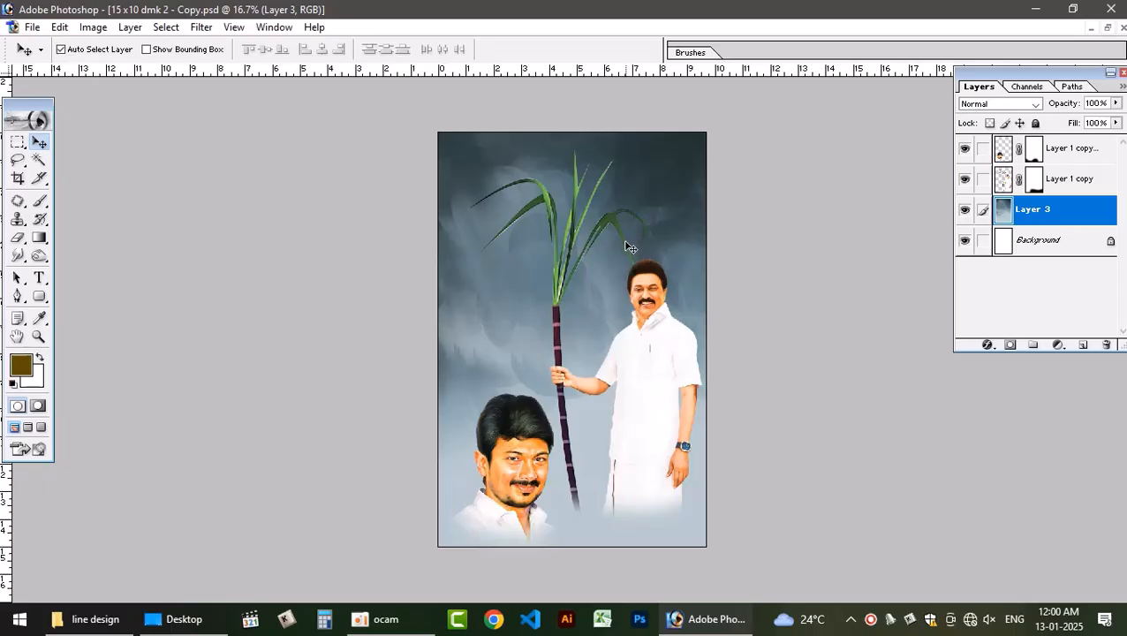
Preview the background layer with hue -111, saturation +78 and lightness -14, and cancel the adjustment
{"action": "key", "text": "ctrl+u"}
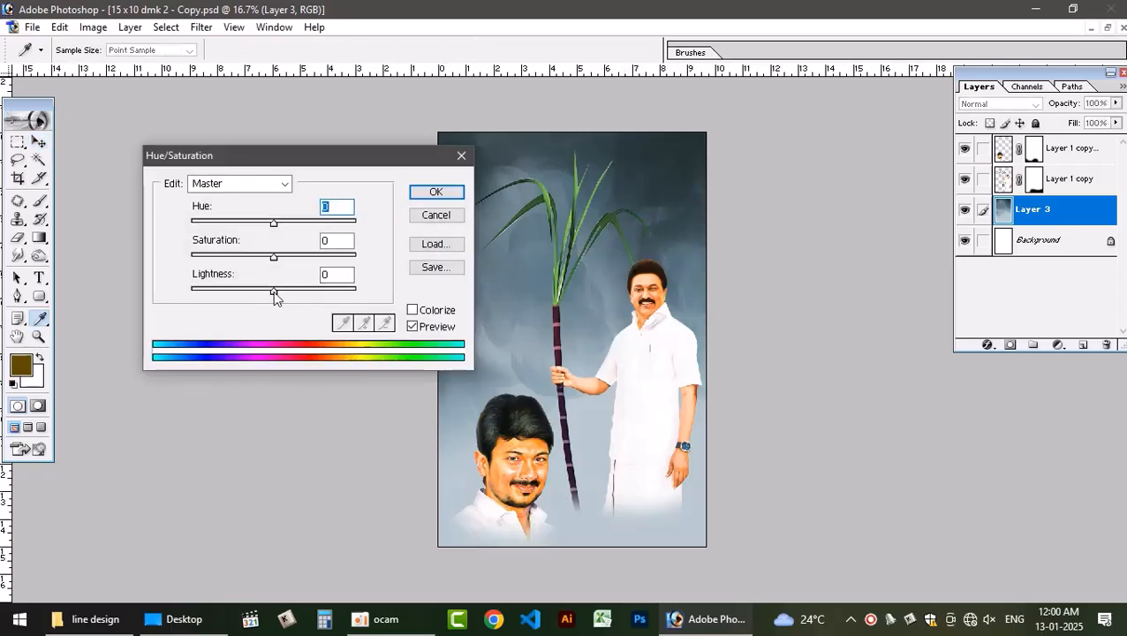
{"action": "left_click_drag", "start_coordinate": [274, 295], "coordinate": [335, 256]}
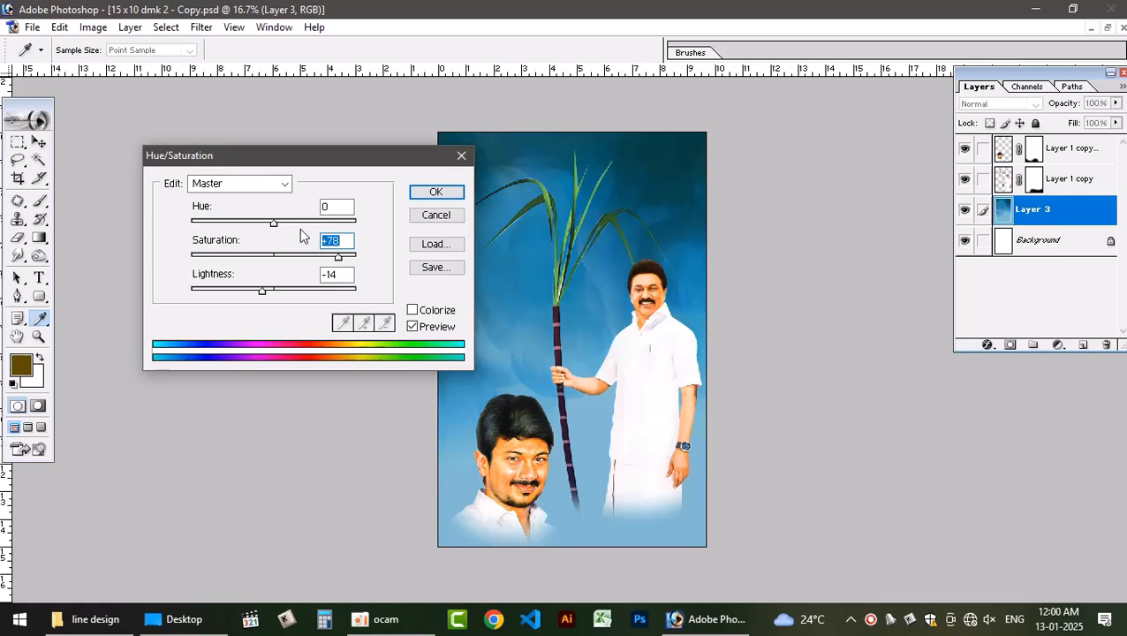
{"action": "left_click_drag", "start_coordinate": [272, 223], "coordinate": [214, 220]}
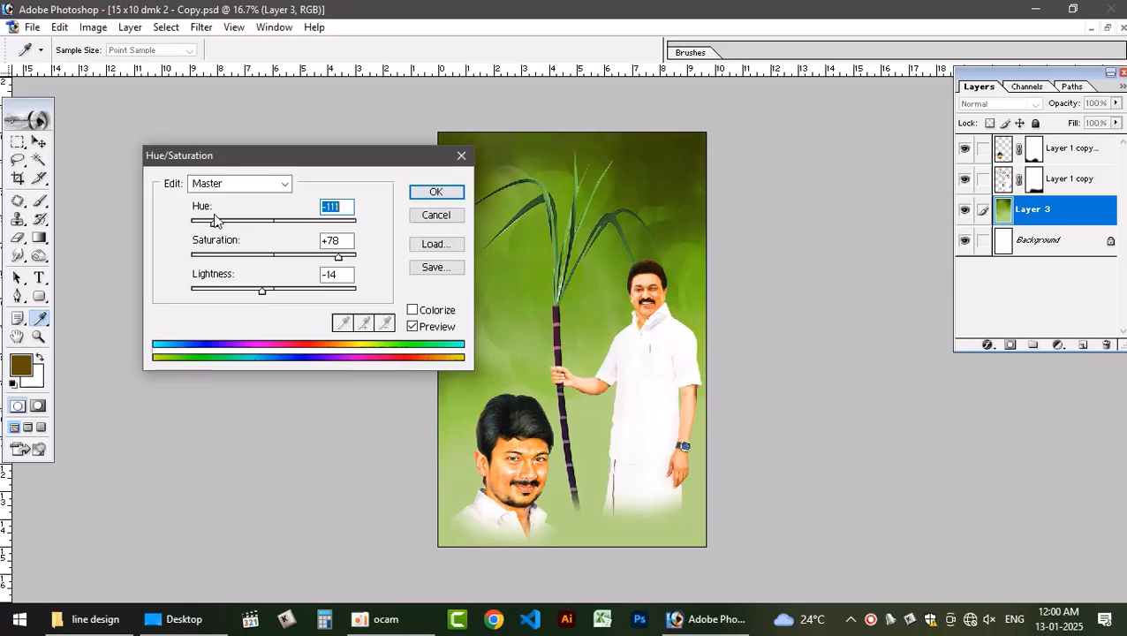
{"action": "left_click", "coordinate": [435, 216]}
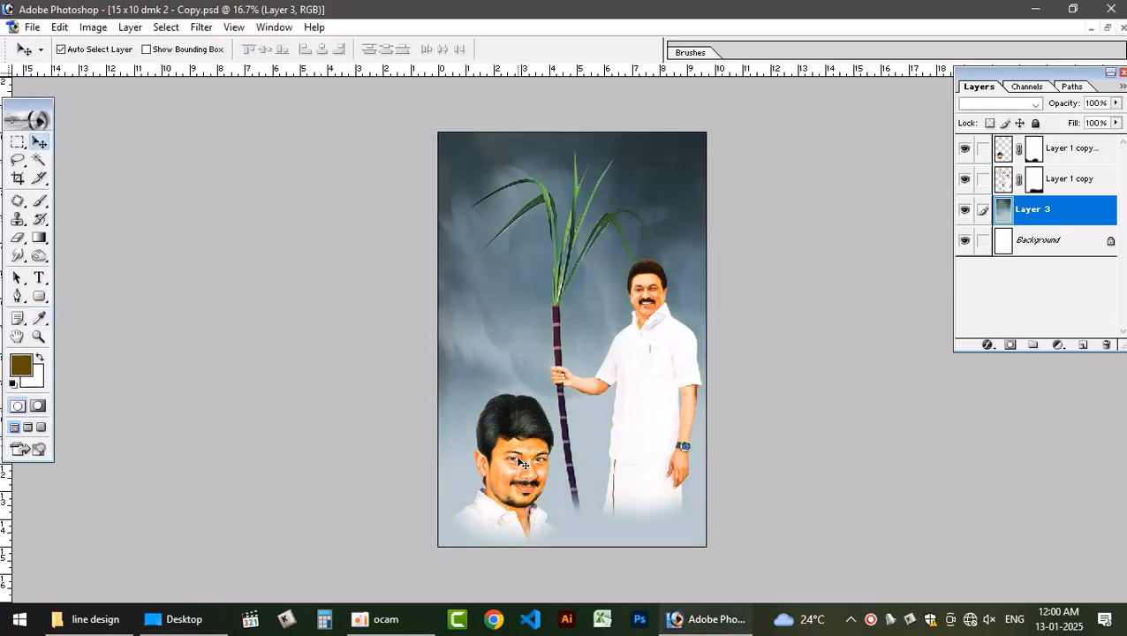
Try repositioning the masked figures, shifting the standing one up and left, and close the poster copy without saving
{"action": "left_click_drag", "start_coordinate": [563, 467], "coordinate": [548, 378]}
{"action": "key", "text": "ctrl+z"}
{"action": "mouse_move", "coordinate": [649, 391]}
{"action": "left_mouse_down"}
{"action": "mouse_move", "coordinate": [667, 331]}
{"action": "mouse_move", "coordinate": [666, 356]}
{"action": "mouse_move", "coordinate": [610, 364]}
{"action": "mouse_move", "coordinate": [637, 382]}
{"action": "left_mouse_up"}
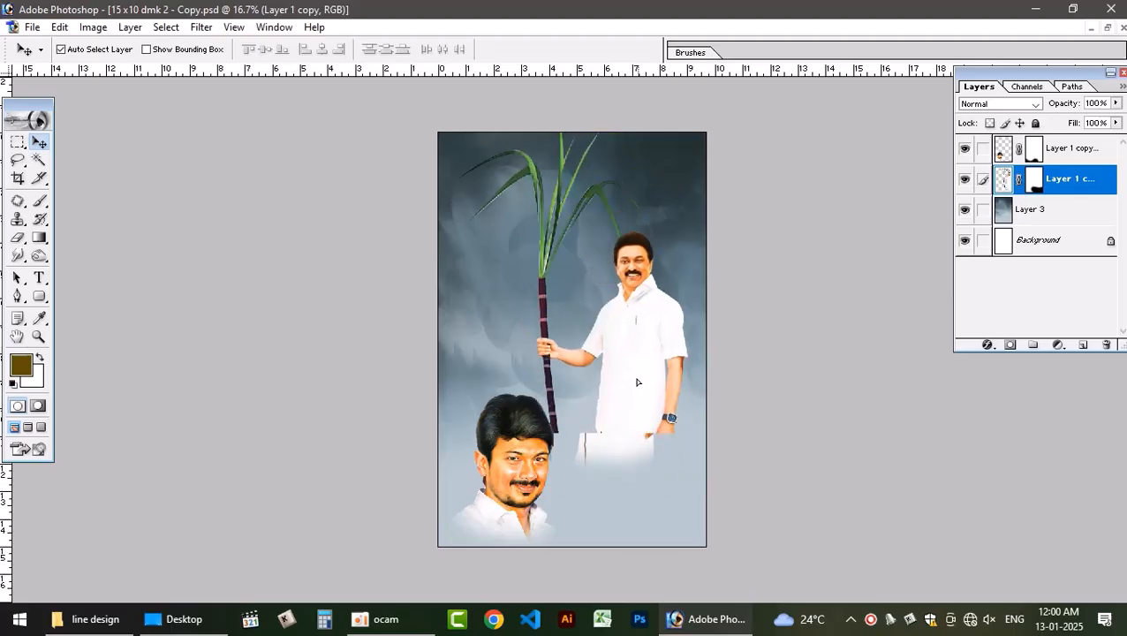
{"action": "left_click", "coordinate": [1122, 27]}
{"action": "left_click", "coordinate": [484, 232]}
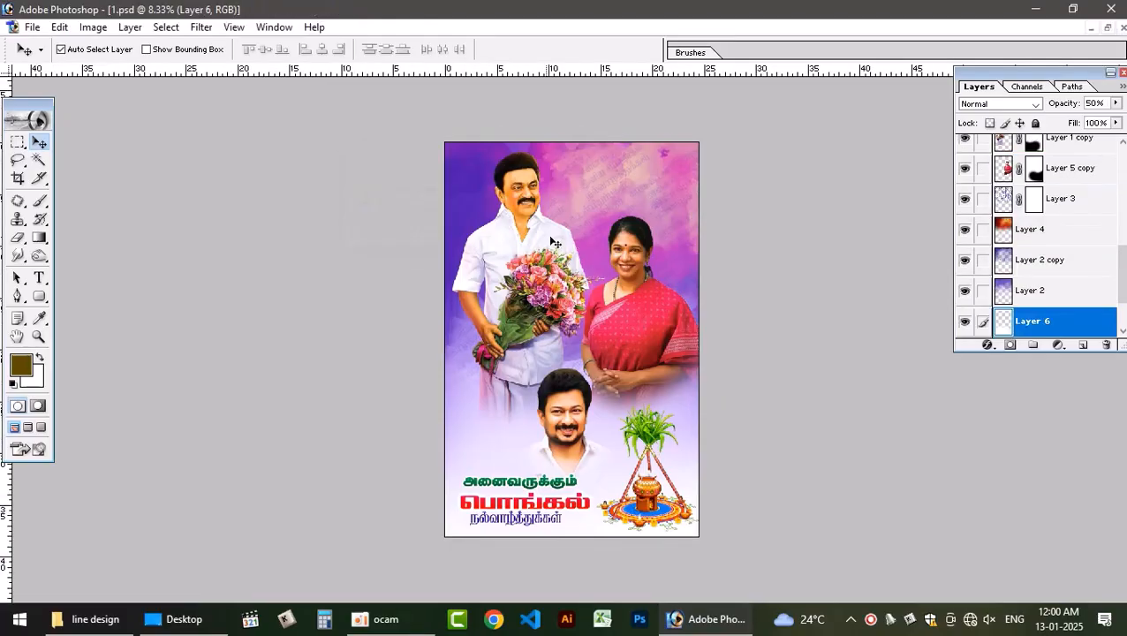
Select the woman's layer in 1.psd and examine the whole Pongal greeting poster at different magnifications
{"action": "left_click", "coordinate": [624, 310]}
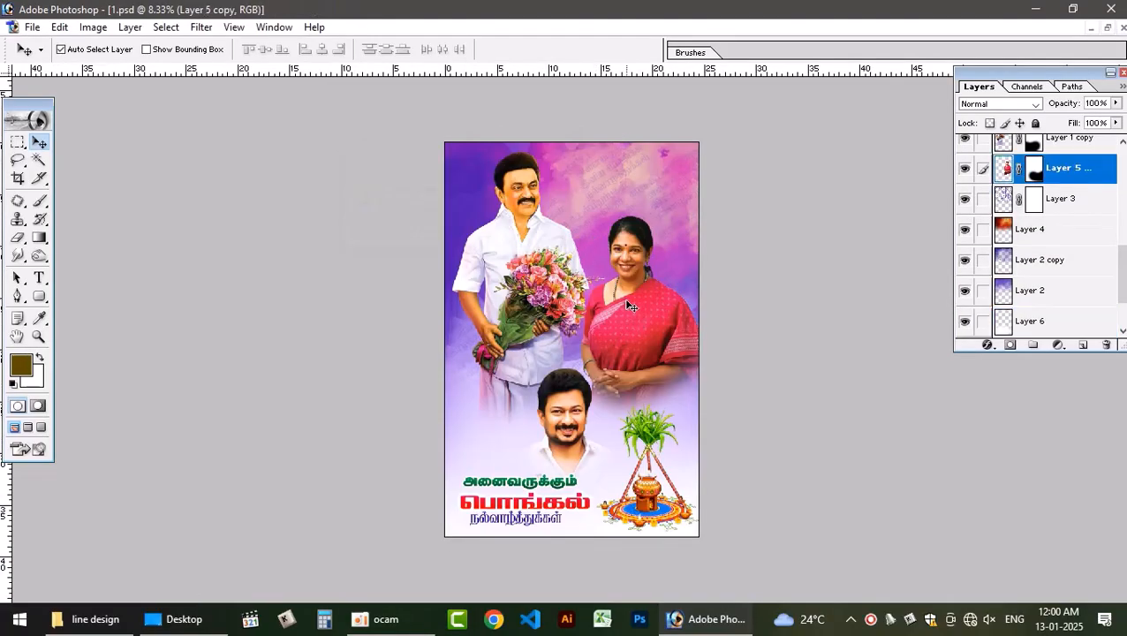
{"action": "key", "text": "ctrl+0"}
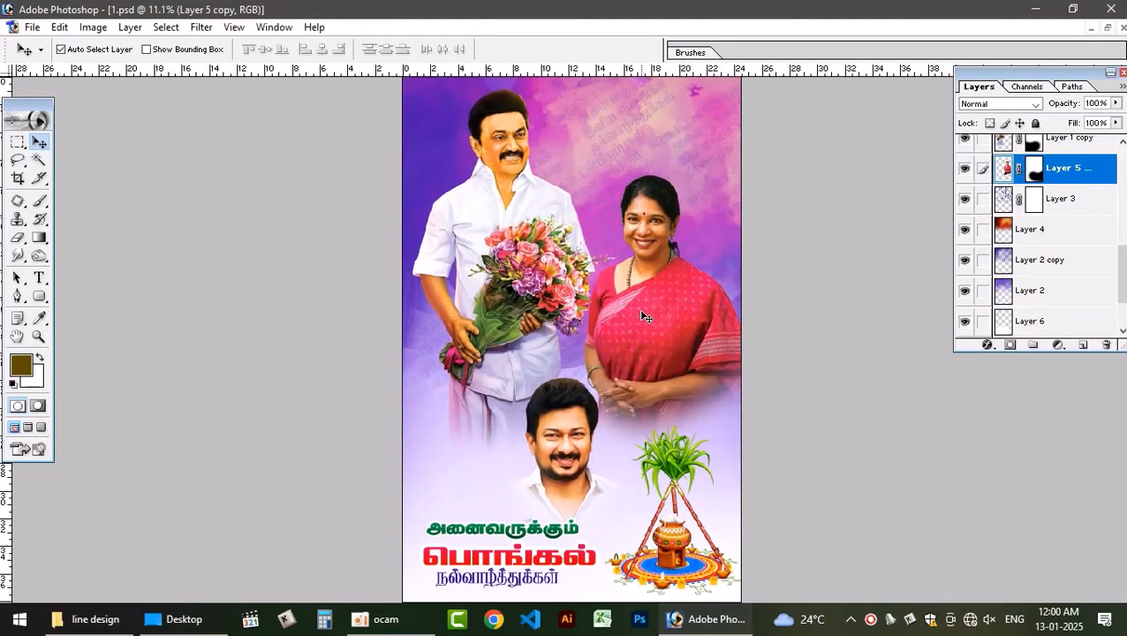
{"action": "key", "text": "ctrl+minus"}
{"action": "key", "text": "ctrl+minus"}
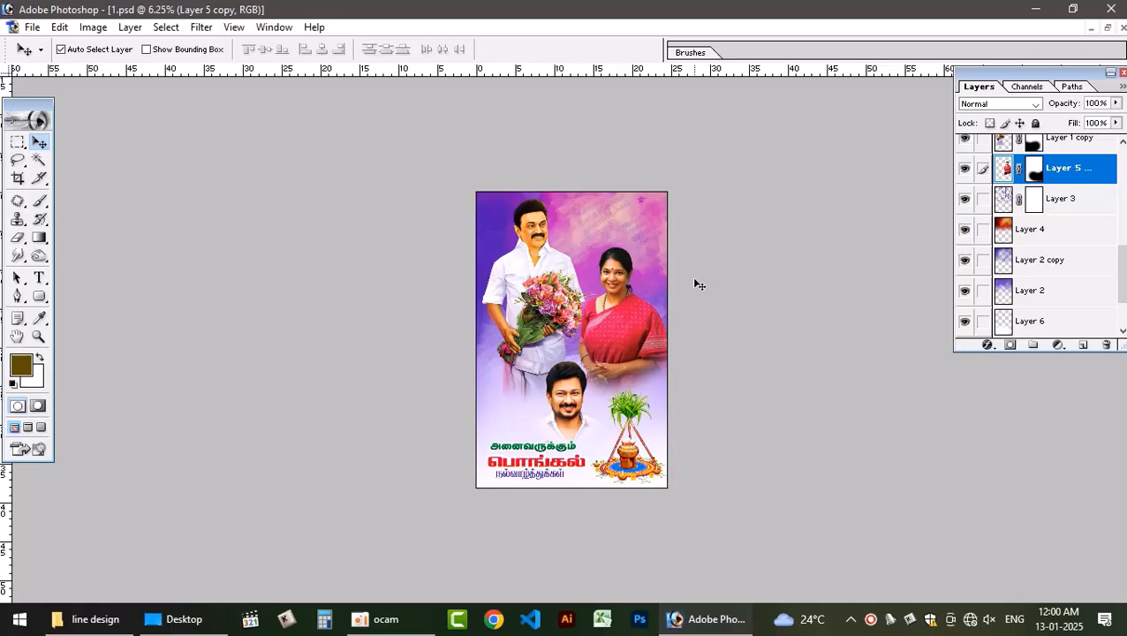
{"action": "scroll", "coordinate": [695, 279], "scroll_direction": "up", "scroll_amount": 1}
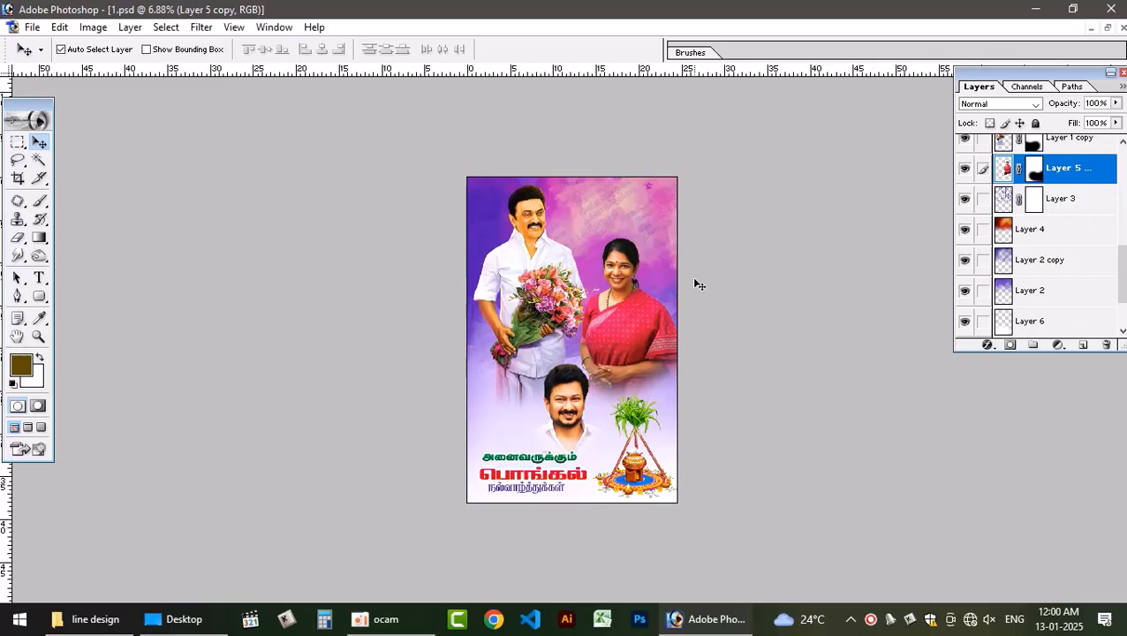
{"action": "scroll", "coordinate": [695, 284], "scroll_direction": "up", "scroll_amount": 3}
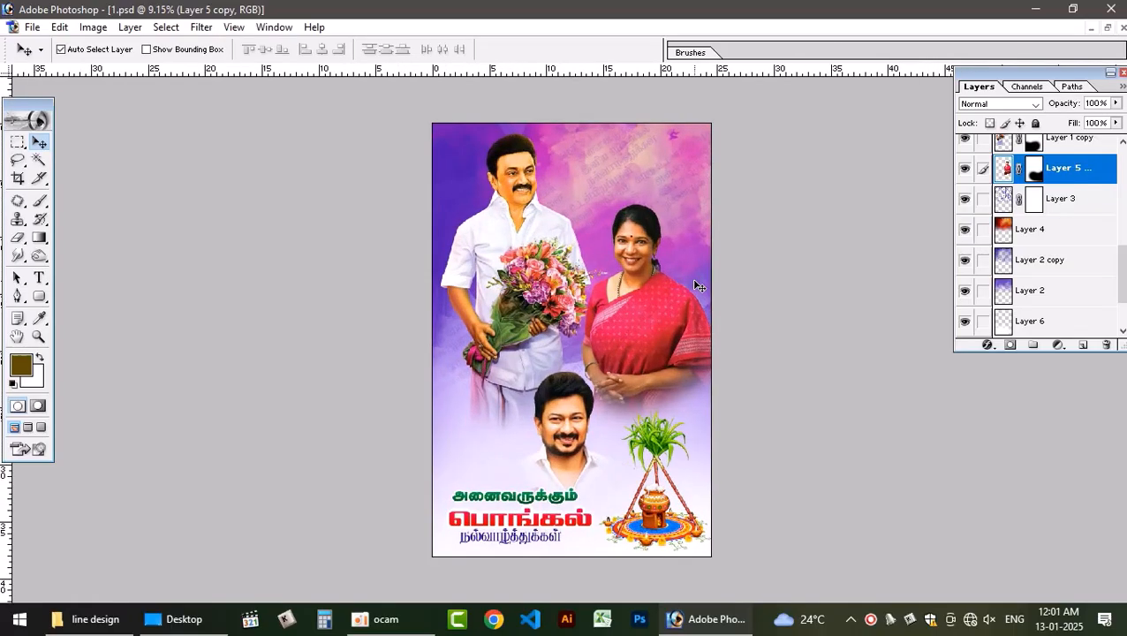
Try out positions for the man holding the bouquet and leave the figure slightly farther left in the Pongal poster
{"action": "left_click", "coordinate": [536, 279]}
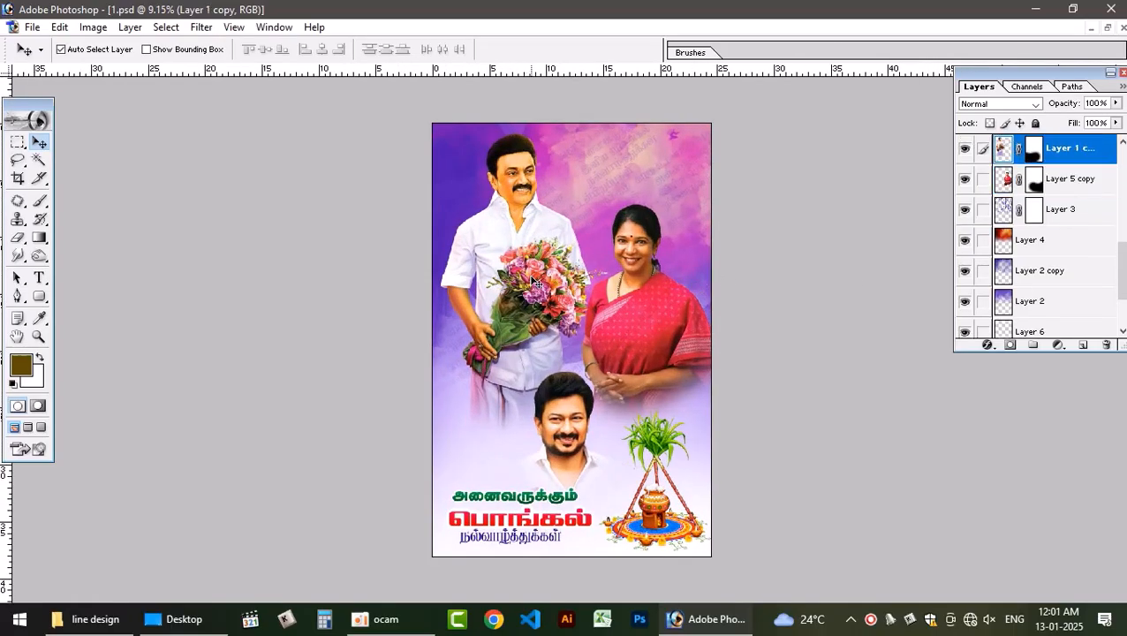
{"action": "left_click_drag", "start_coordinate": [530, 252], "coordinate": [520, 281]}
{"action": "key", "text": "ctrl+z"}
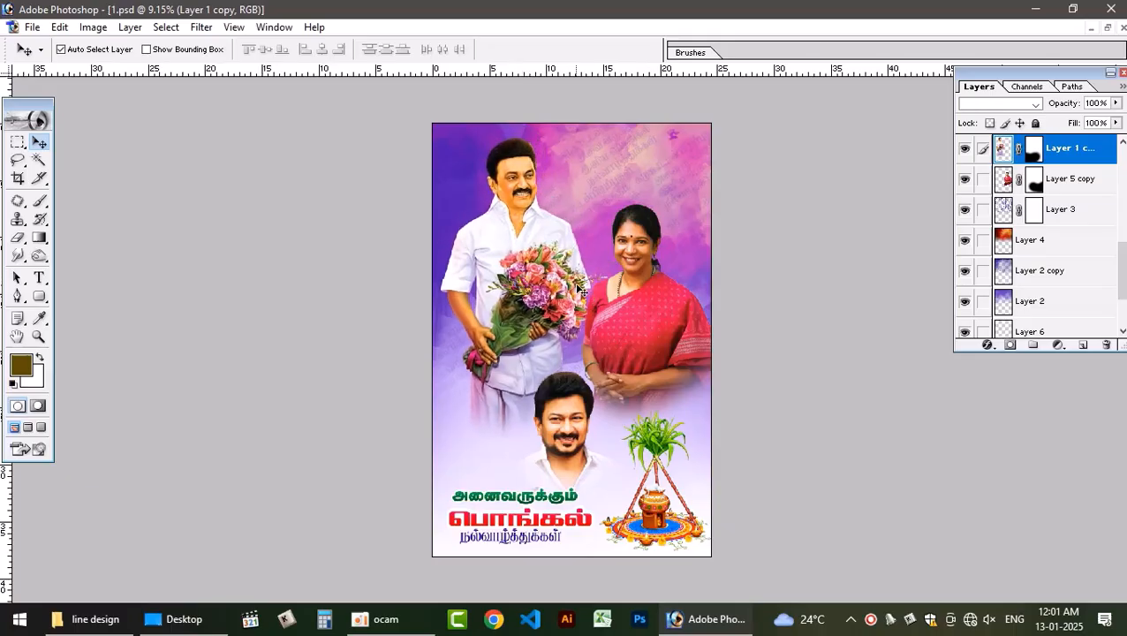
{"action": "key", "text": "ctrl+z"}
{"action": "left_click", "coordinate": [650, 321]}
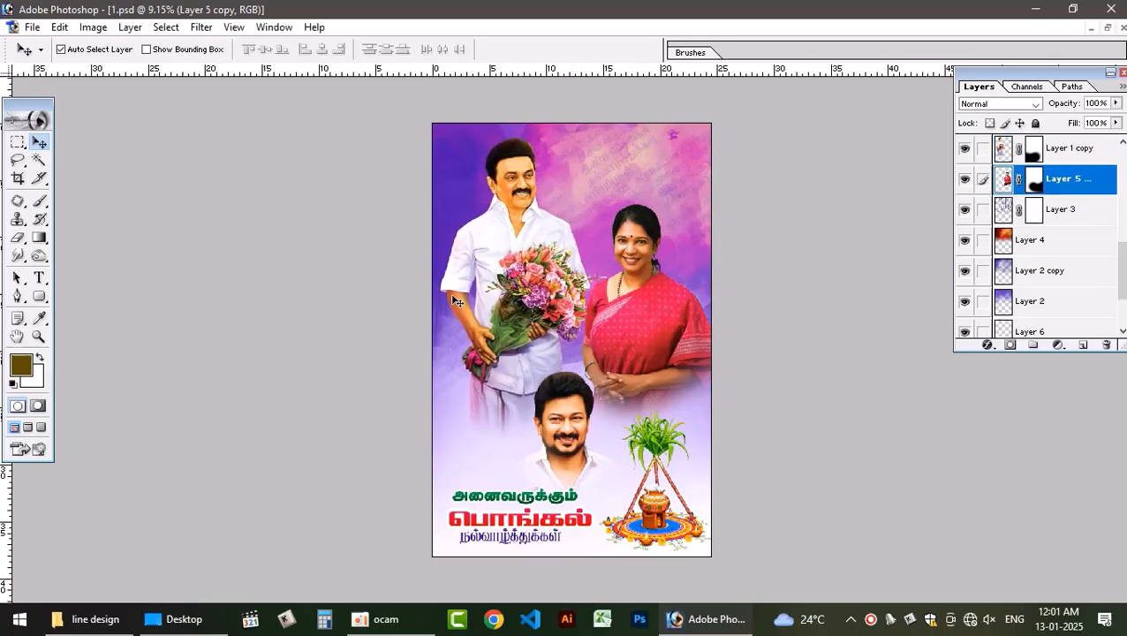
{"action": "left_click_drag", "start_coordinate": [498, 290], "coordinate": [491, 284]}
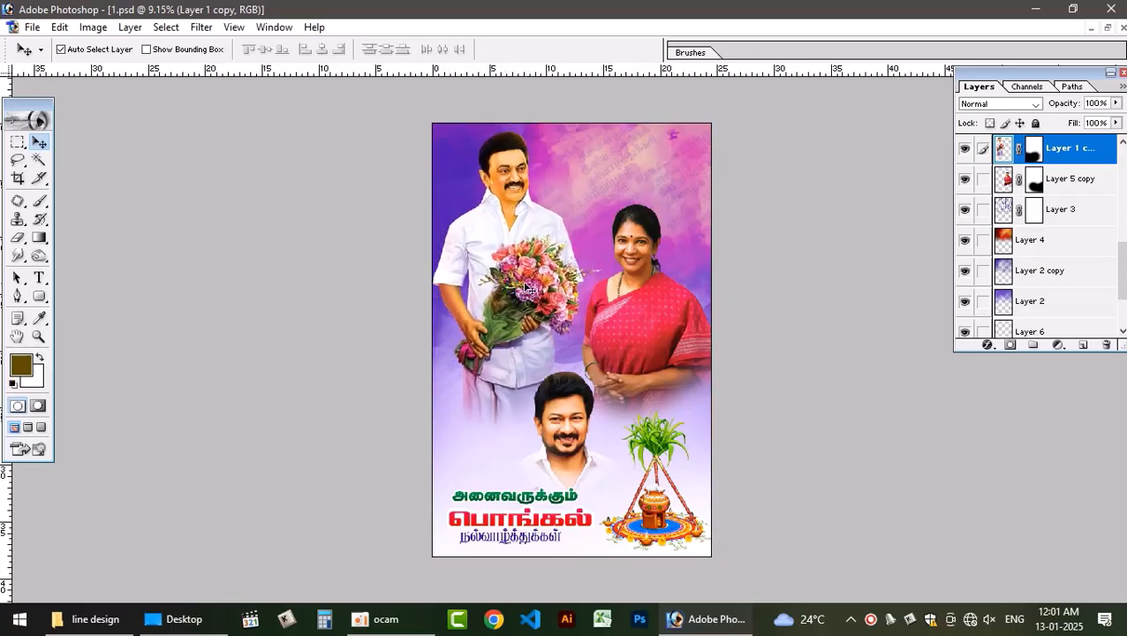
{"action": "scroll", "coordinate": [565, 287], "scroll_direction": "up", "scroll_amount": 3}
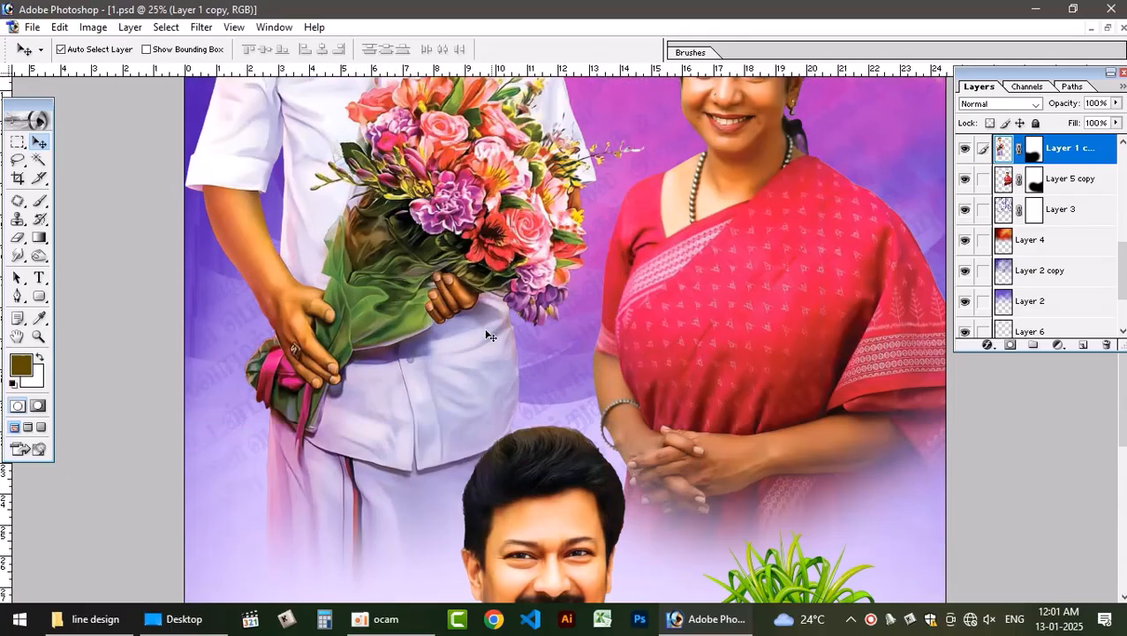
{"action": "scroll", "coordinate": [487, 335], "scroll_direction": "up", "scroll_amount": 4}
{"action": "scroll", "coordinate": [444, 345], "scroll_direction": "down", "scroll_amount": 2}
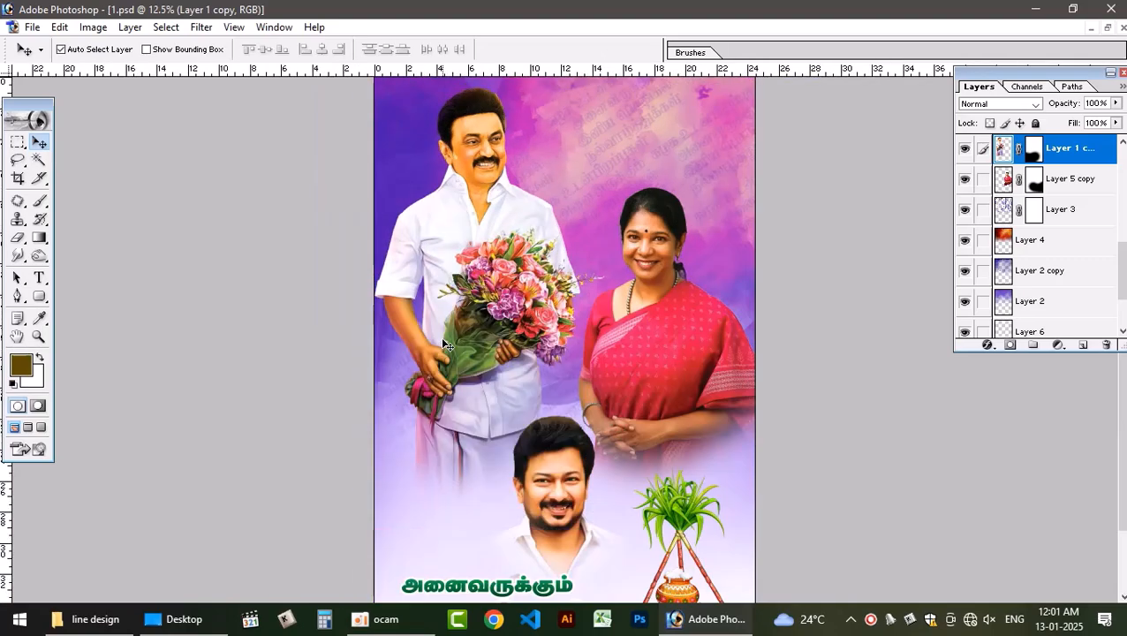
Reposition the man holding the bouquet, leaving him at the poster's left edge slightly lower, and check the placement at different magnifications
{"action": "left_click_drag", "start_coordinate": [457, 284], "coordinate": [485, 274]}
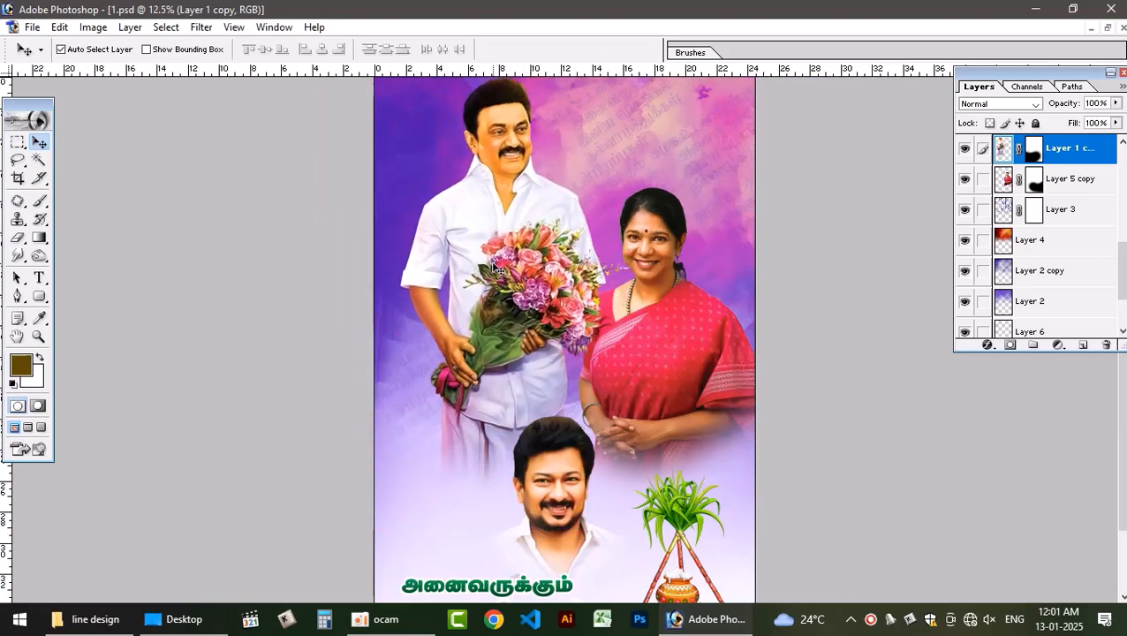
{"action": "scroll", "coordinate": [497, 268], "scroll_direction": "up", "scroll_amount": 3}
{"action": "scroll", "coordinate": [485, 449], "scroll_direction": "up", "scroll_amount": 3}
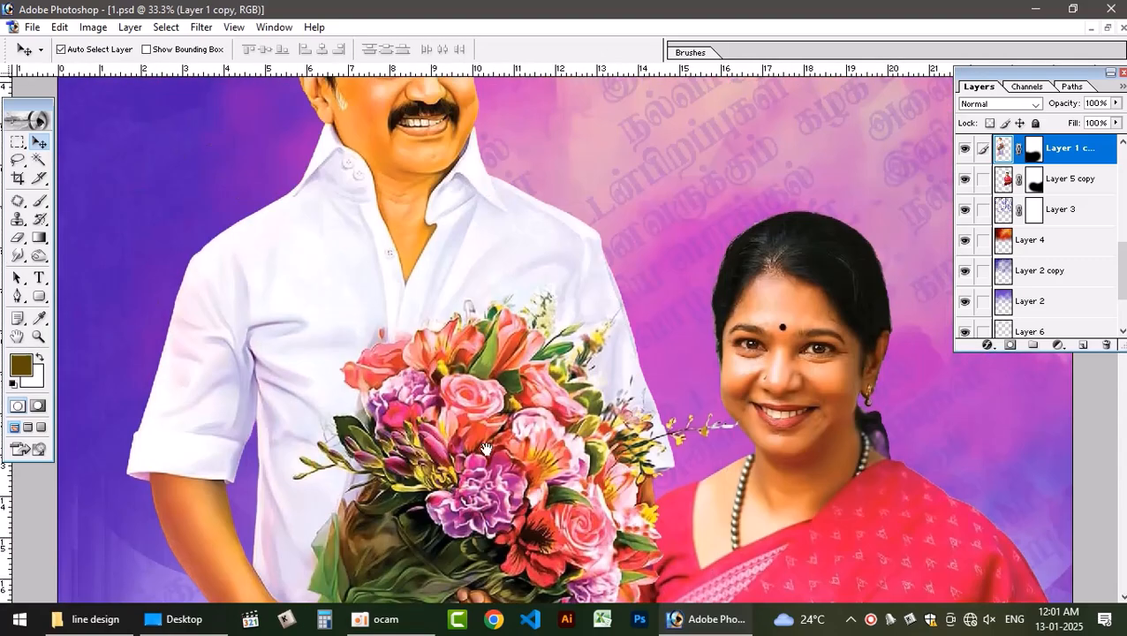
{"action": "left_click_drag", "start_coordinate": [521, 342], "coordinate": [413, 474]}
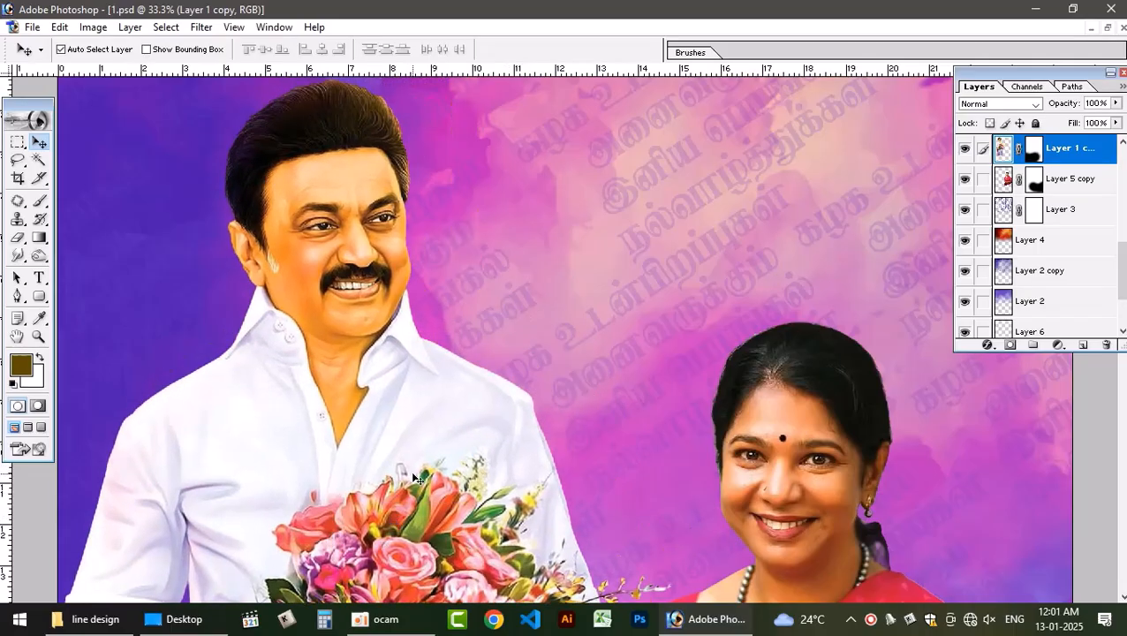
{"action": "key", "text": "ctrl+plus"}
{"action": "left_click_drag", "start_coordinate": [426, 359], "coordinate": [670, 458]}
{"action": "left_click_drag", "start_coordinate": [481, 445], "coordinate": [477, 318]}
{"action": "key", "text": "ctrl+minus"}
{"action": "key", "text": "ctrl+minus"}
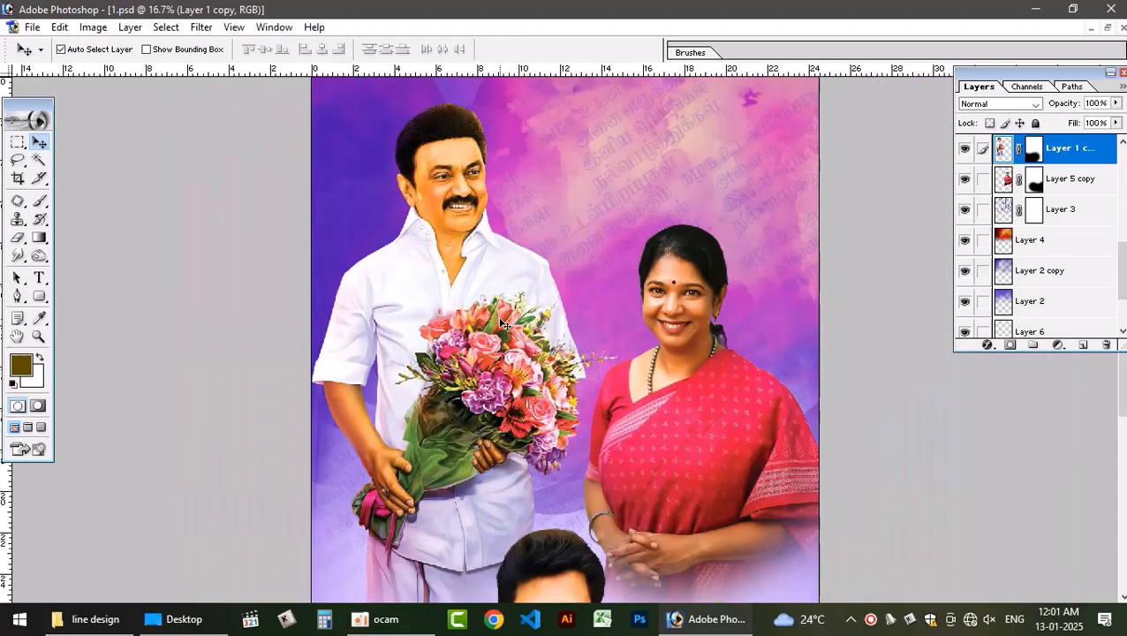
{"action": "key", "text": "ctrl+minus"}
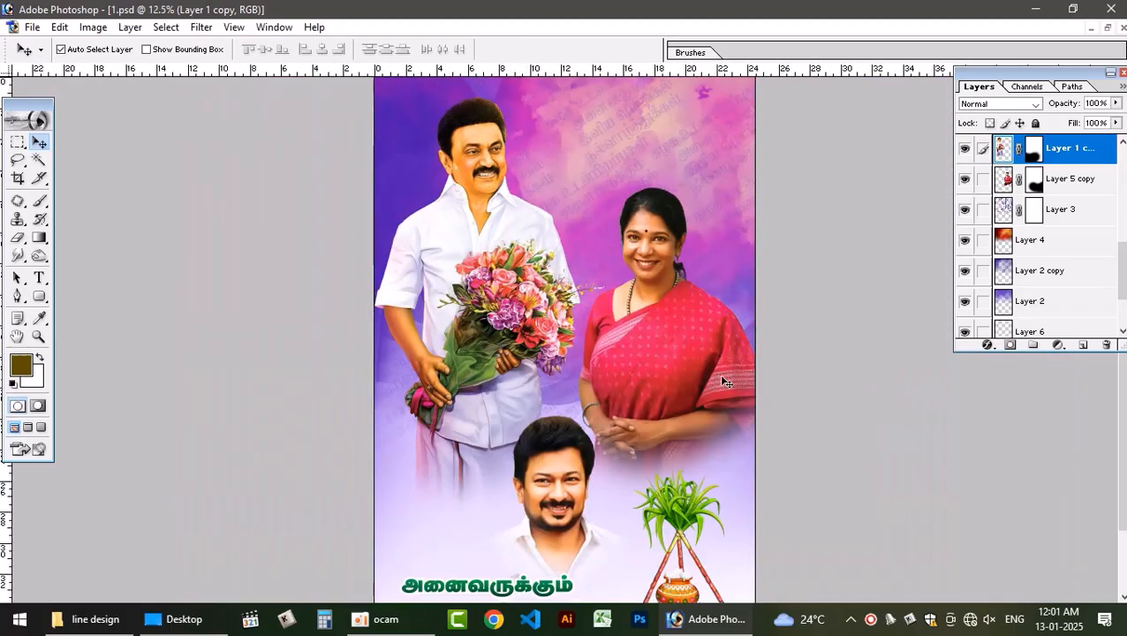
Try moving the Layer 4 overlay and the woman in the red sari, undoing each move
{"action": "left_click", "coordinate": [680, 311]}
{"action": "left_click_drag", "start_coordinate": [680, 311], "coordinate": [654, 280]}
{"action": "key", "text": "ctrl+z"}
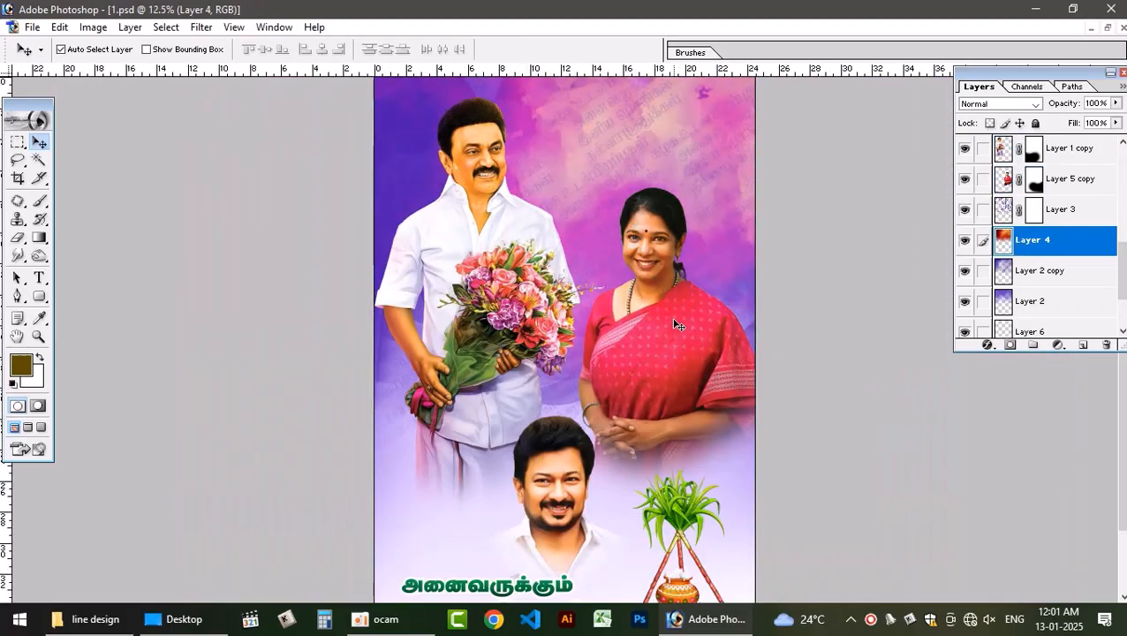
{"action": "left_click_drag", "start_coordinate": [674, 321], "coordinate": [695, 272]}
{"action": "key", "text": "ctrl+z"}
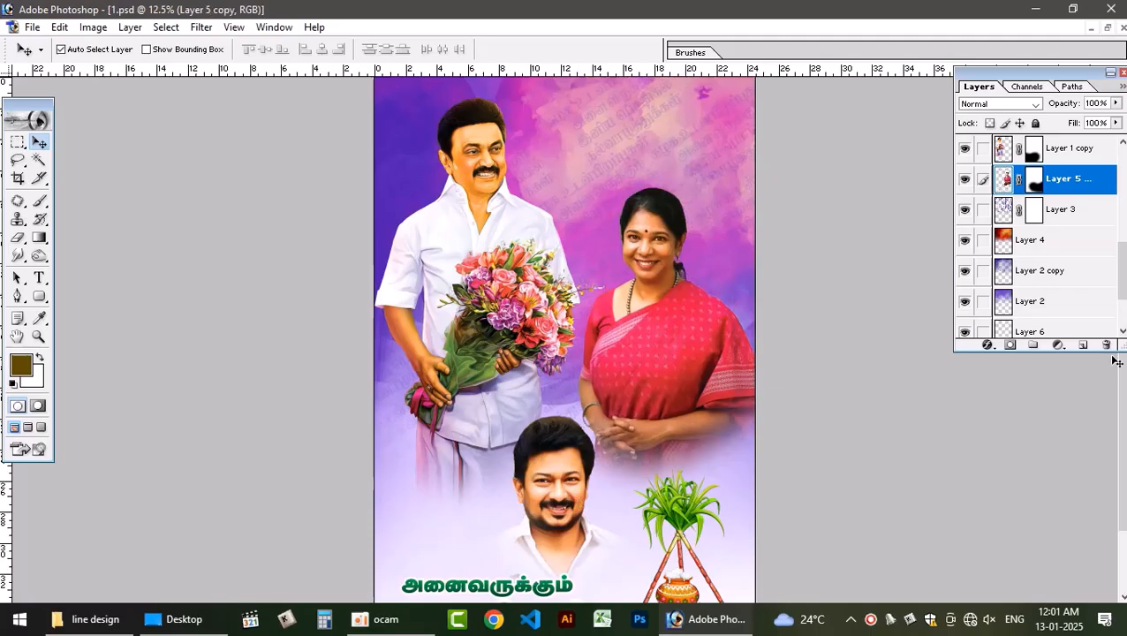
Try shifting the smaller lower portrait and the Pongal pot up and left, undoing each move
{"action": "left_click_drag", "start_coordinate": [1121, 389], "coordinate": [1099, 470]}
{"action": "left_click", "coordinate": [545, 424]}
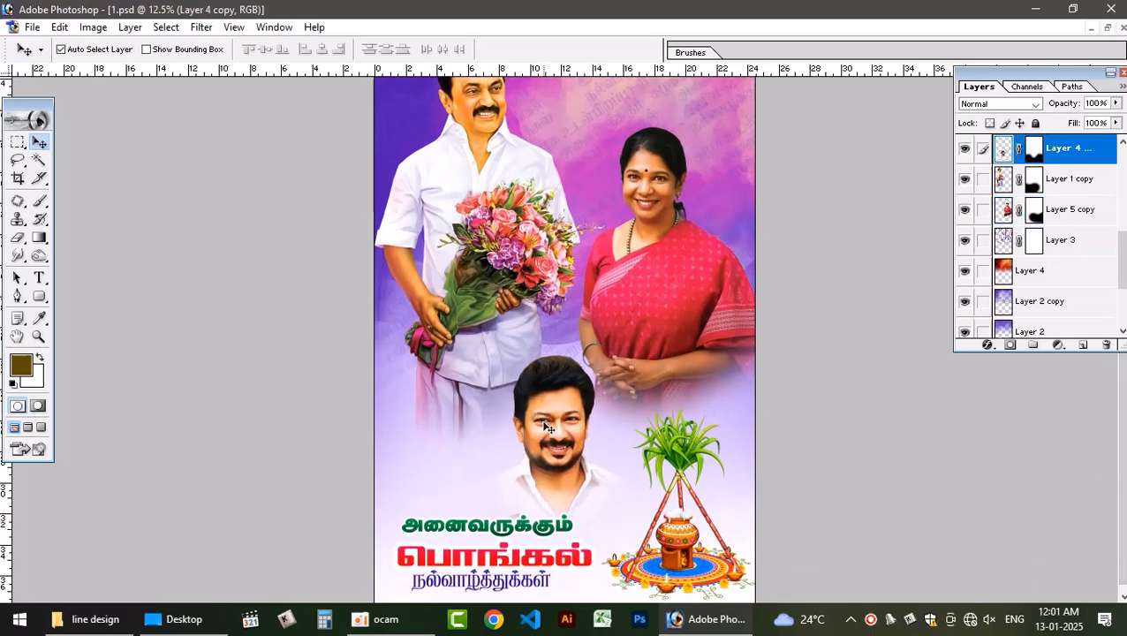
{"action": "left_click_drag", "start_coordinate": [544, 426], "coordinate": [512, 397]}
{"action": "key", "text": "ctrl+z"}
{"action": "left_click", "coordinate": [551, 528]}
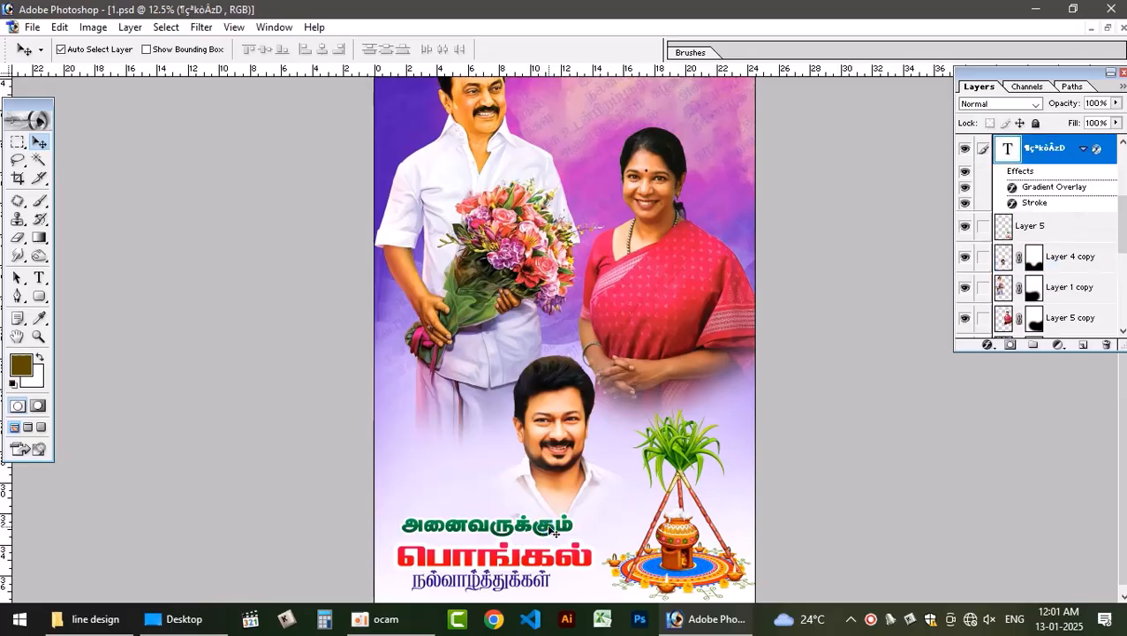
{"action": "left_click_drag", "start_coordinate": [674, 536], "coordinate": [638, 519]}
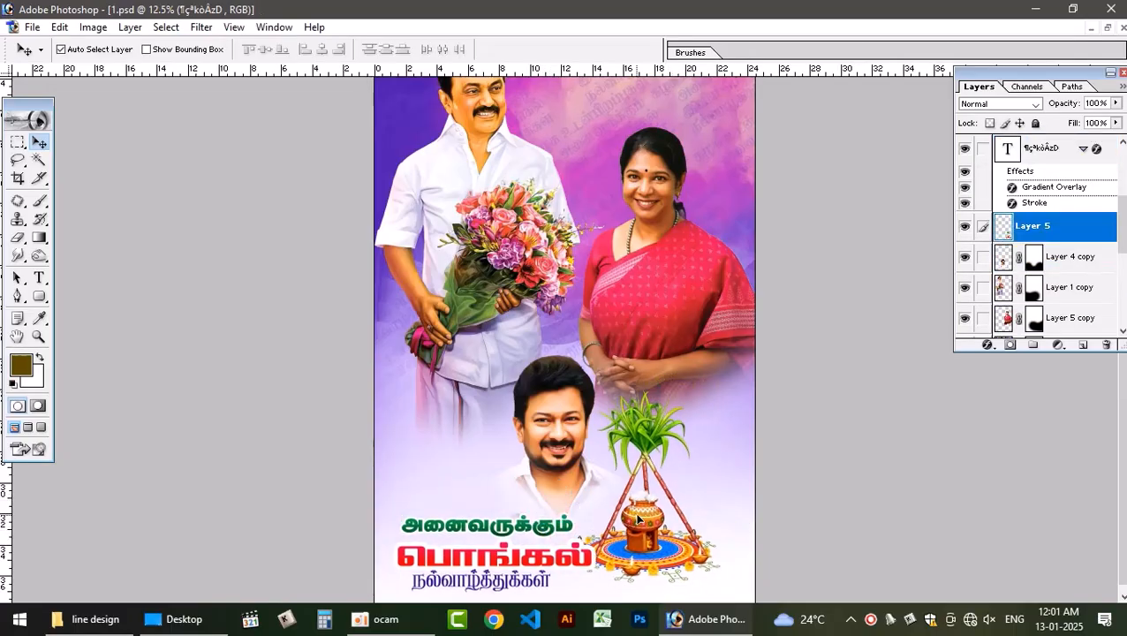
{"action": "key", "text": "ctrl+z"}
Select the Tamil background text on Layer 3 and compare the poster with that layer hidden and shown
{"action": "scroll", "coordinate": [618, 432], "scroll_direction": "up", "scroll_amount": 3}
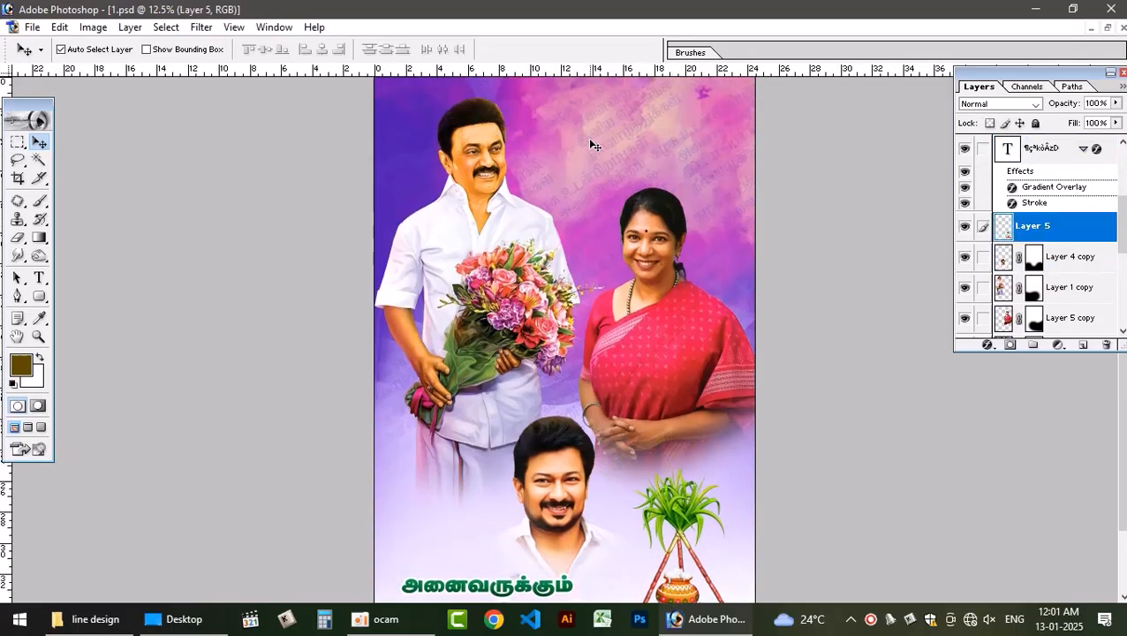
{"action": "left_click", "coordinate": [590, 141]}
{"action": "key", "text": "ctrl+plus"}
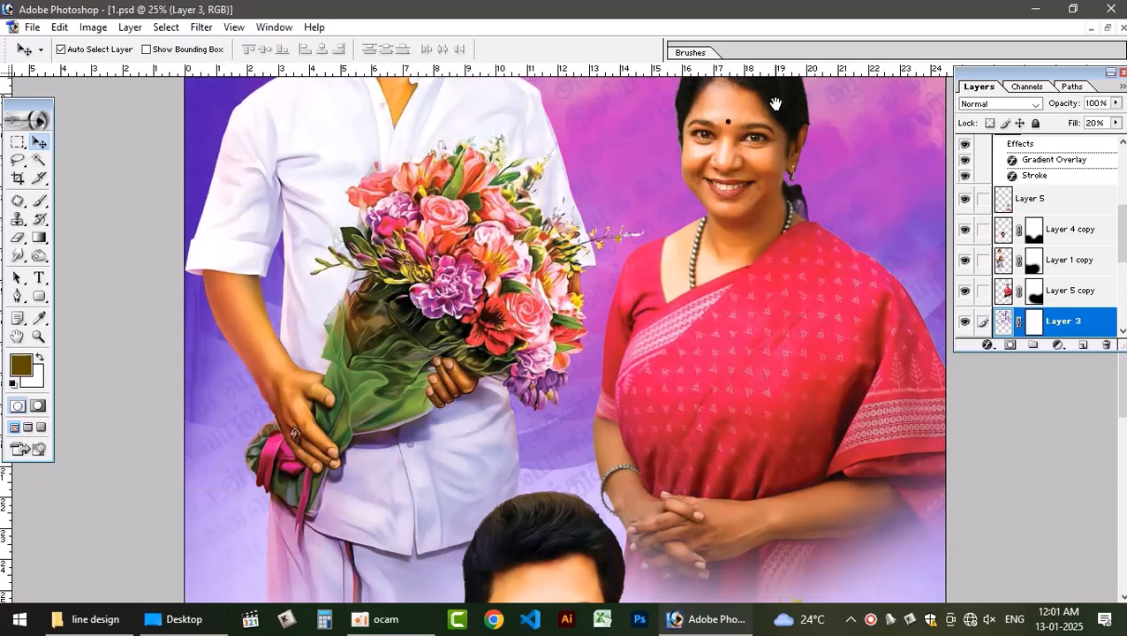
{"action": "scroll", "coordinate": [691, 124], "scroll_direction": "up", "scroll_amount": 5}
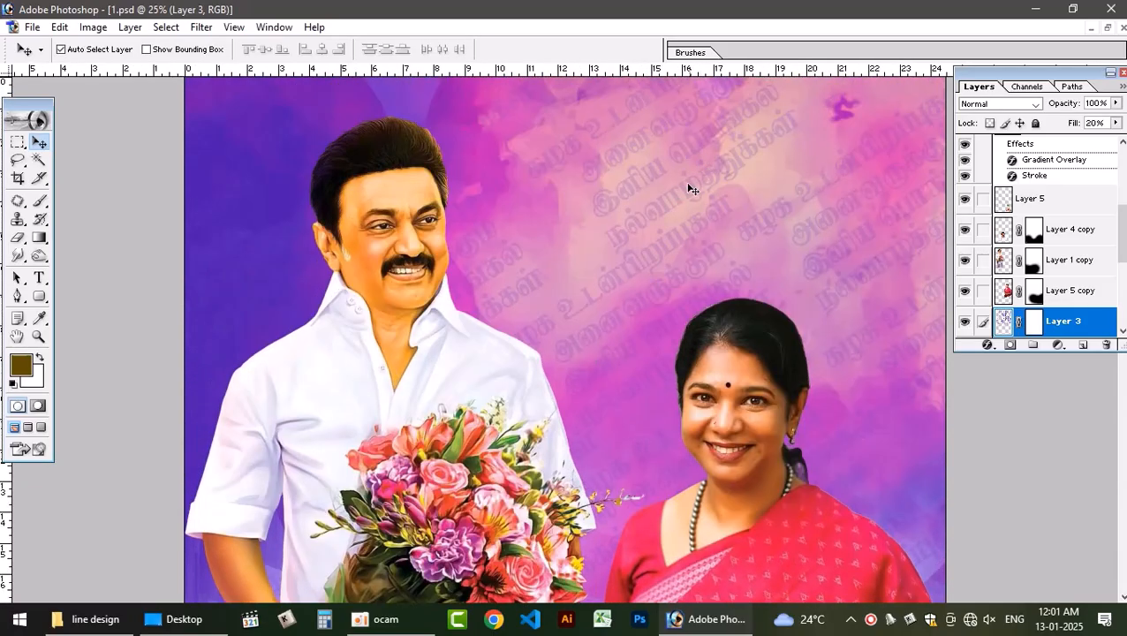
{"action": "left_click", "coordinate": [964, 322]}
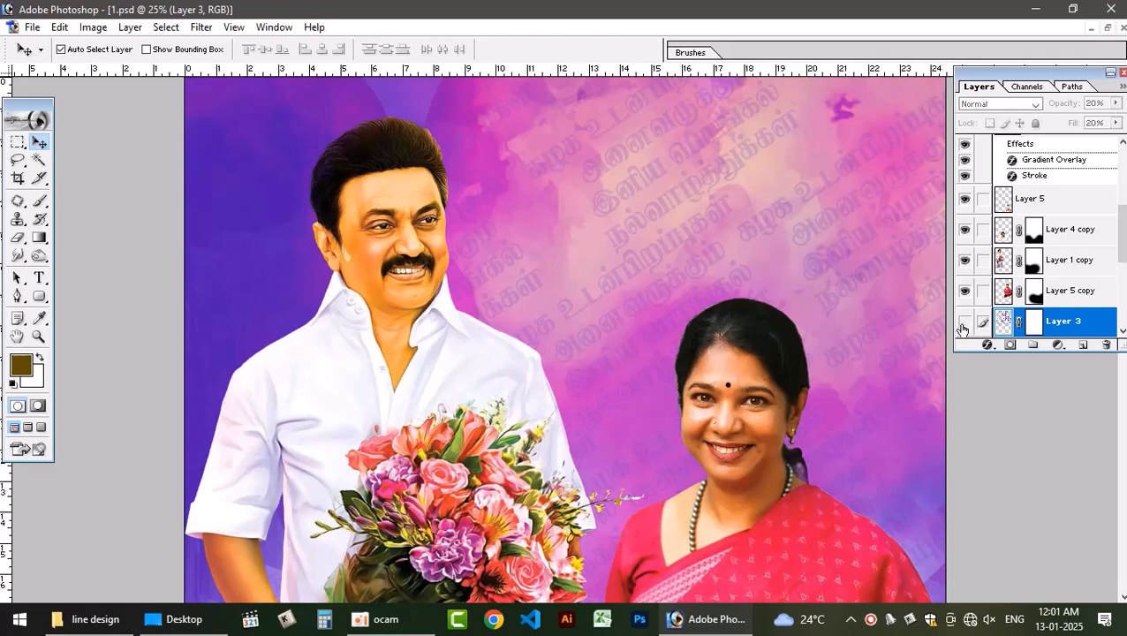
{"action": "scroll", "coordinate": [786, 256], "scroll_direction": "down", "scroll_amount": 2}
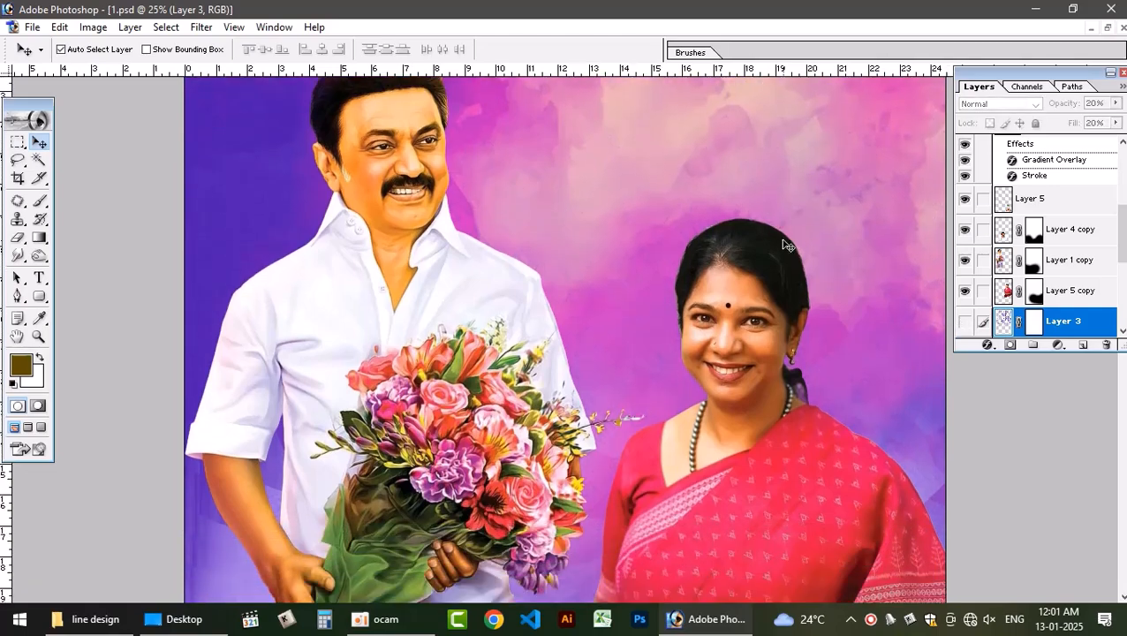
{"action": "key", "text": "ctrl+minus"}
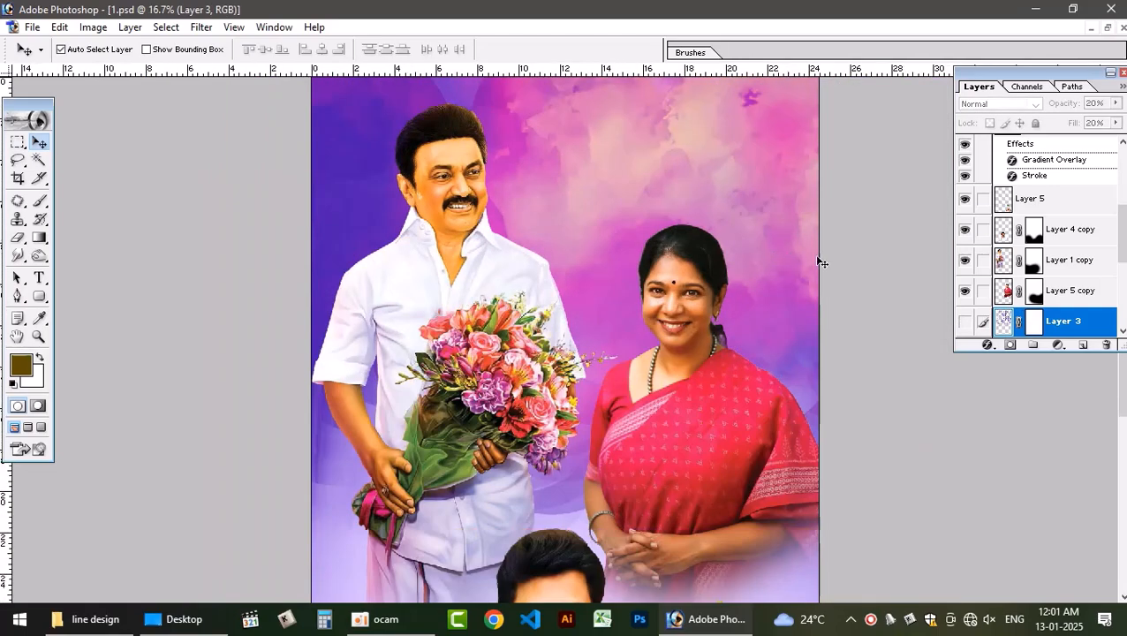
{"action": "left_click", "coordinate": [965, 321]}
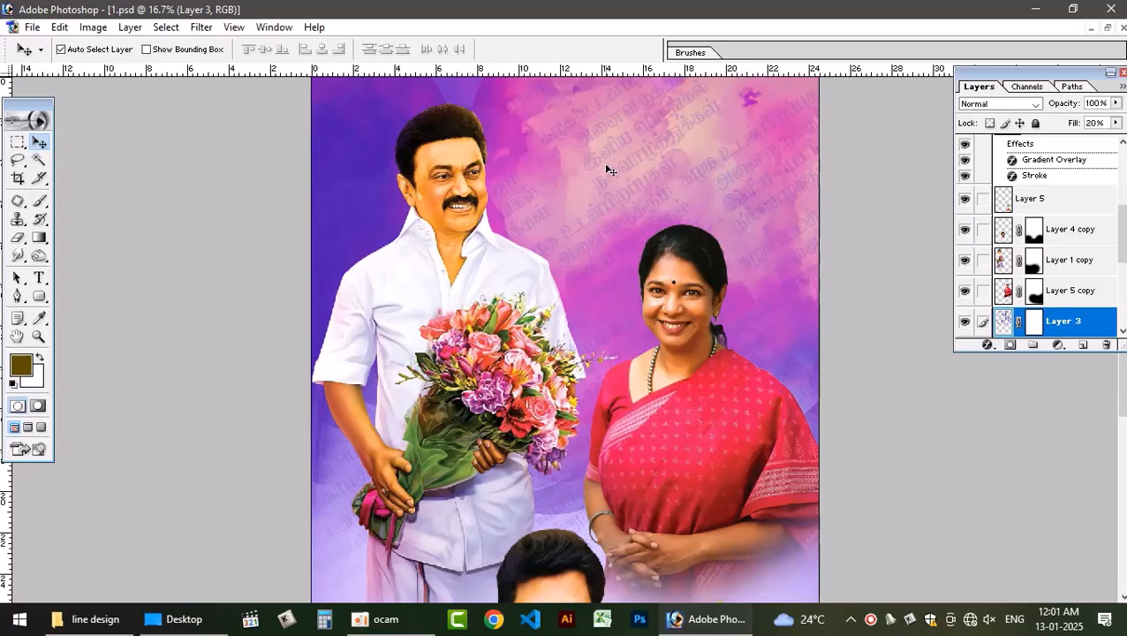
Raise the Layer 3 background text's fill to 100%, and reduce it to 28%
{"action": "left_click", "coordinate": [1116, 124]}
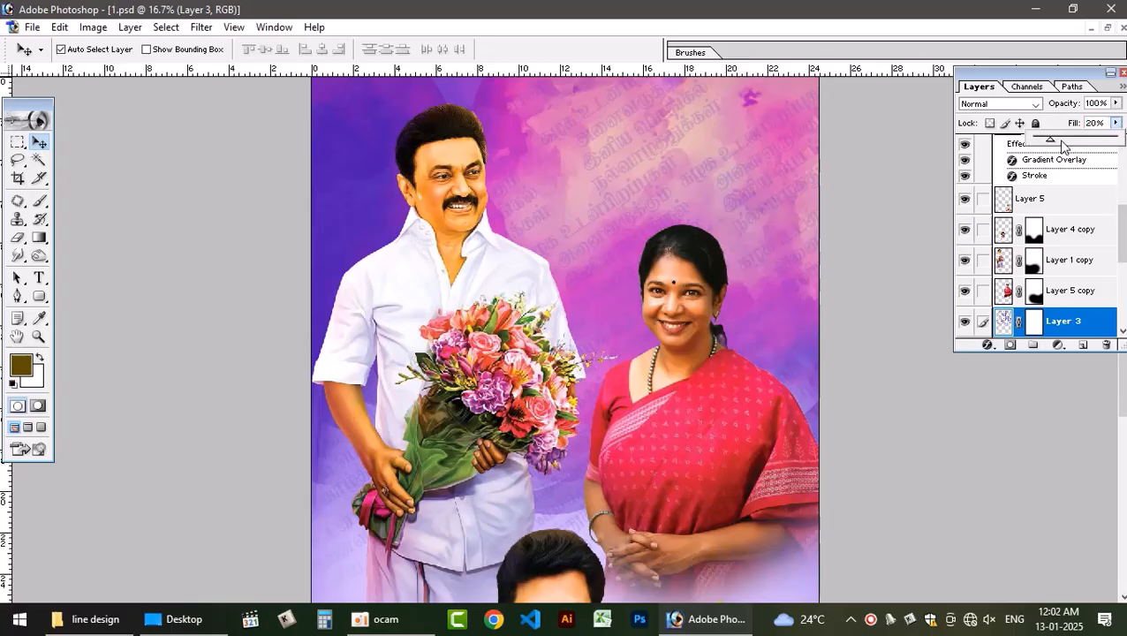
{"action": "left_click_drag", "start_coordinate": [1048, 139], "coordinate": [1123, 140]}
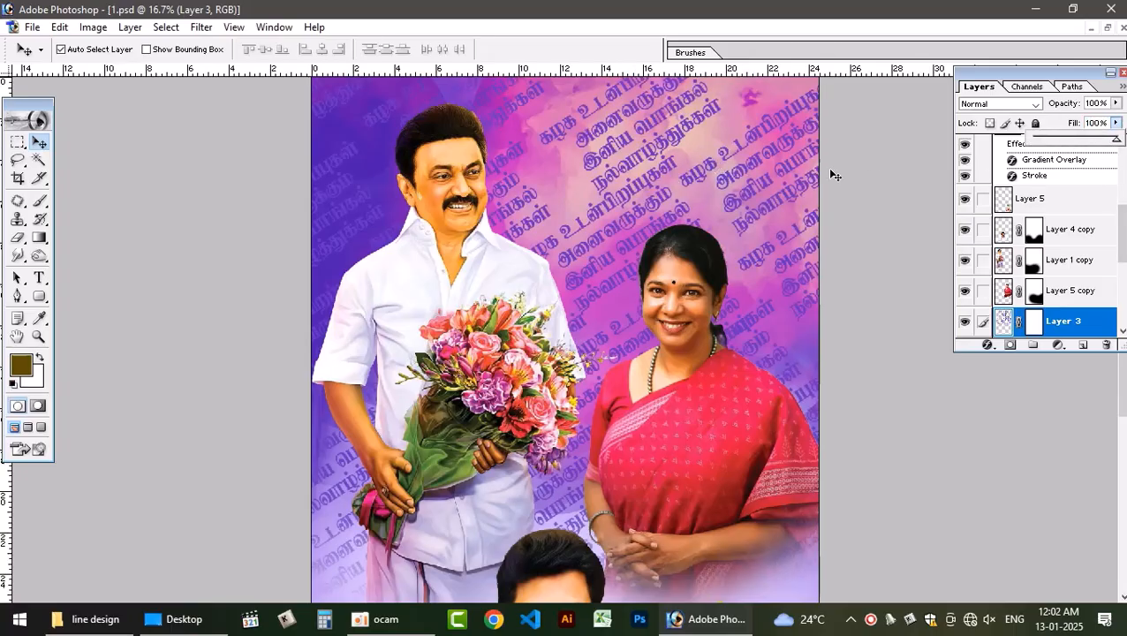
{"action": "left_click_drag", "start_coordinate": [1118, 140], "coordinate": [1057, 142]}
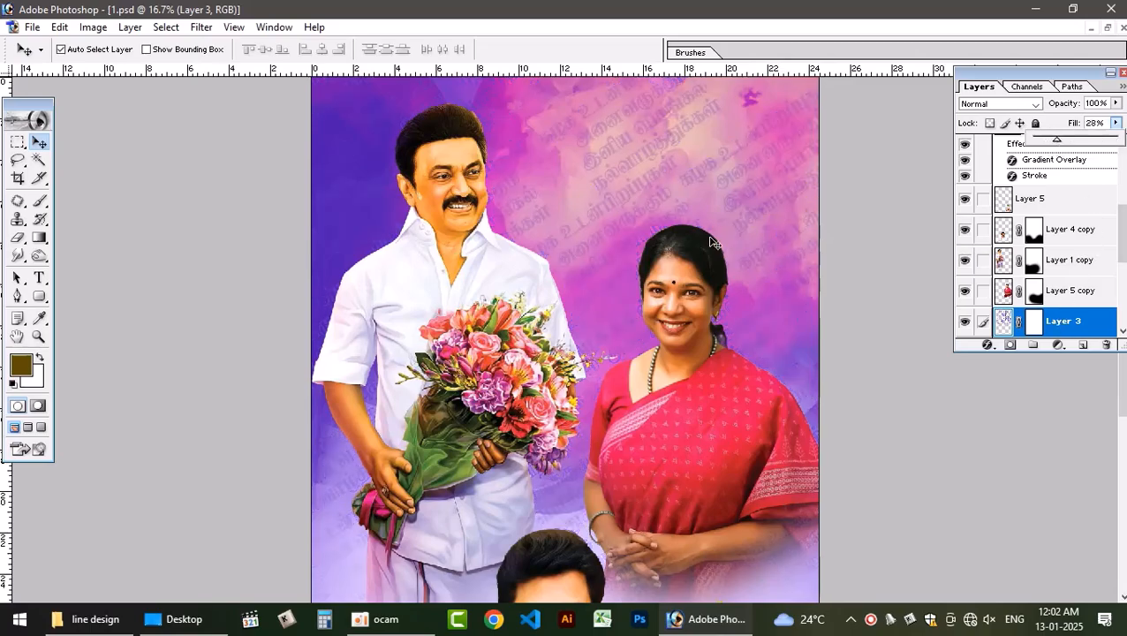
Hide Layer 2, Layer 6 and Layer 1, and compare the background with Layer 2 copy hidden and shown
{"action": "scroll", "coordinate": [1029, 316], "scroll_direction": "down", "scroll_amount": 3}
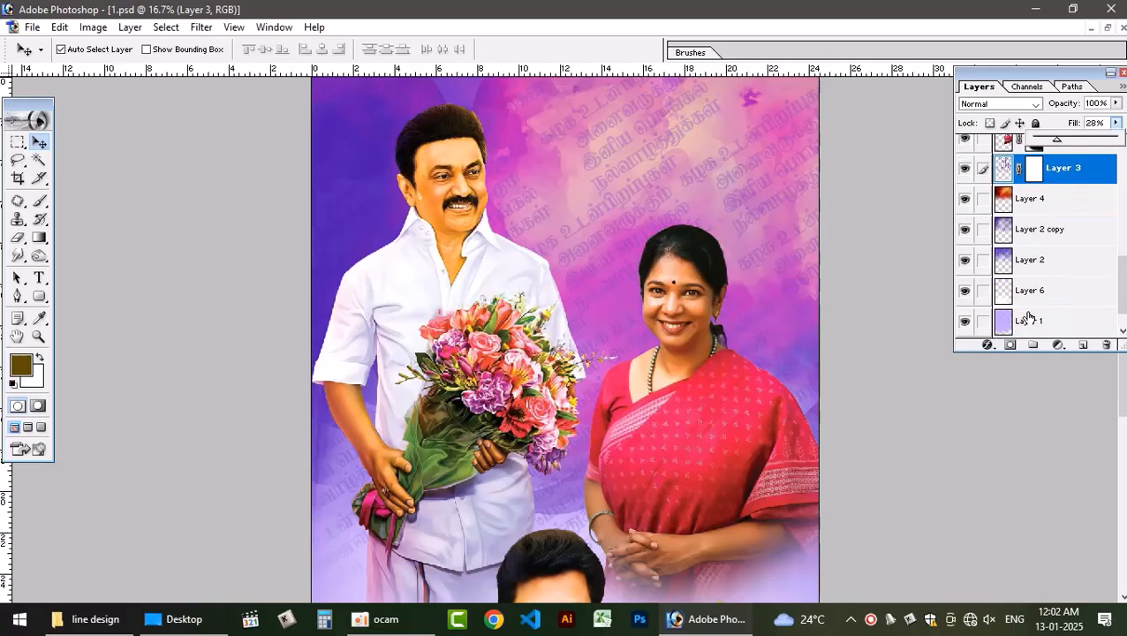
{"action": "left_click", "coordinate": [1028, 229]}
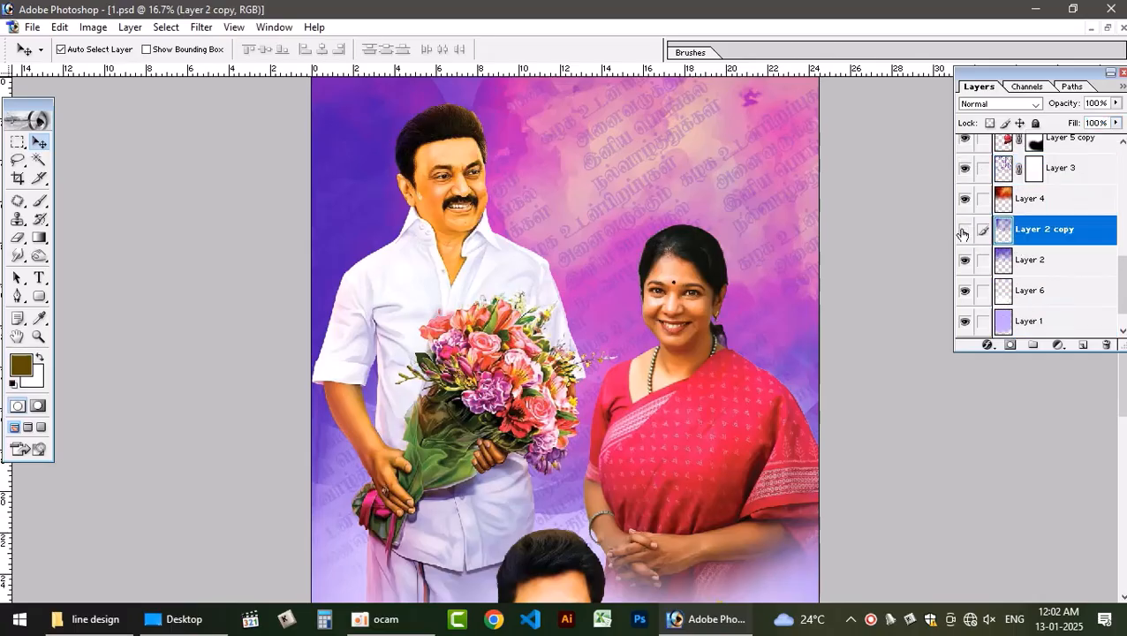
{"action": "left_click", "coordinate": [963, 230]}
{"action": "left_click", "coordinate": [964, 230]}
{"action": "left_click", "coordinate": [965, 290]}
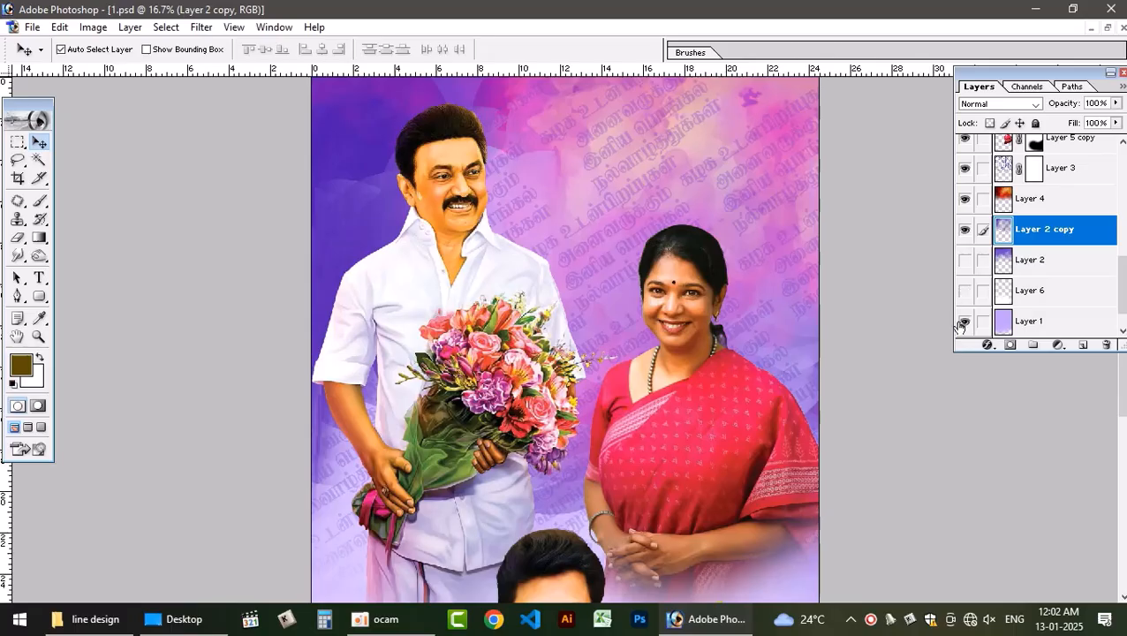
{"action": "left_click", "coordinate": [963, 321]}
{"action": "scroll", "coordinate": [967, 323], "scroll_direction": "down", "scroll_amount": 1}
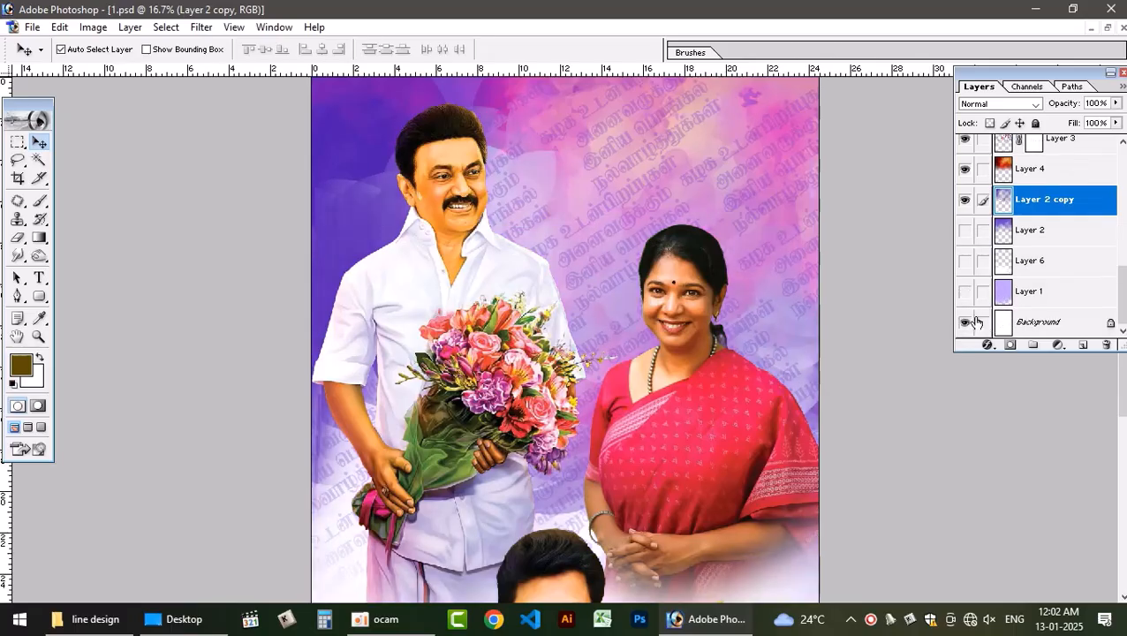
{"action": "left_click", "coordinate": [964, 201]}
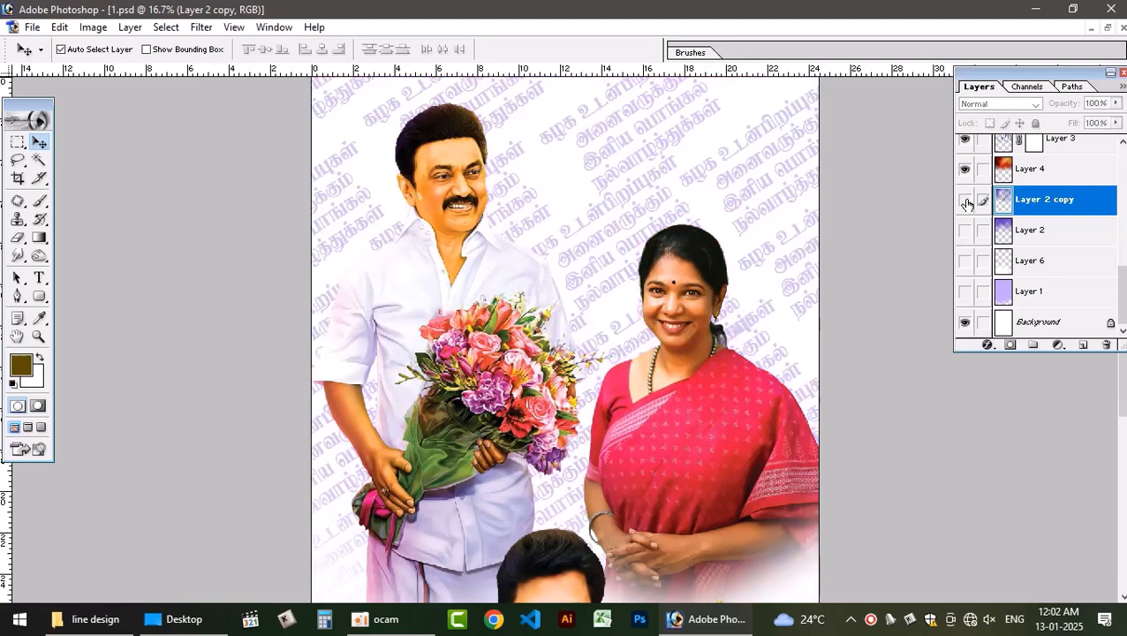
{"action": "left_click", "coordinate": [964, 201]}
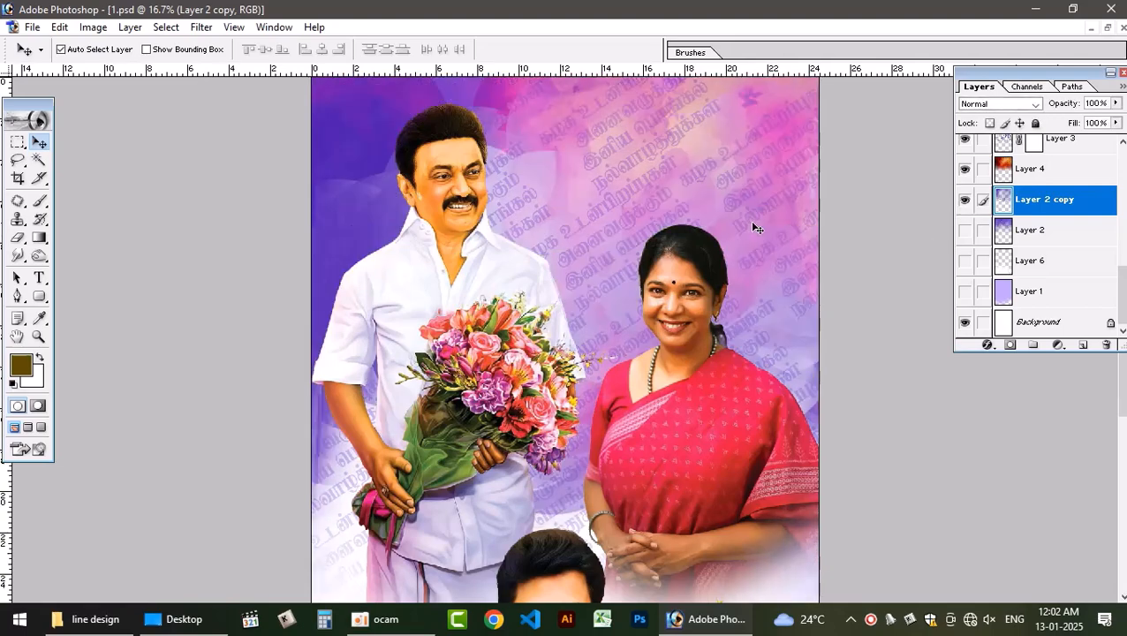
Toggle Layer 4's visibility to compare its effect, and examine the whole poster and its upper part
{"action": "left_click", "coordinate": [965, 169]}
{"action": "left_click", "coordinate": [965, 169]}
{"action": "left_click", "coordinate": [965, 168]}
{"action": "left_click", "coordinate": [965, 168]}
{"action": "key", "text": "ctrl+0"}
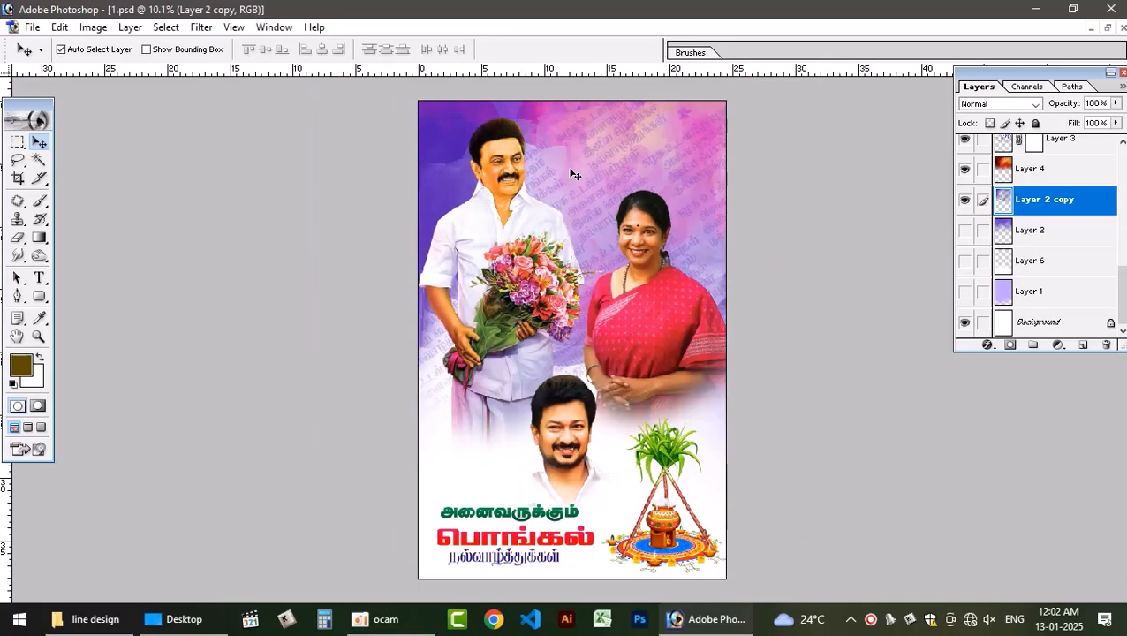
{"action": "scroll", "coordinate": [586, 175], "scroll_direction": "up", "scroll_amount": 2}
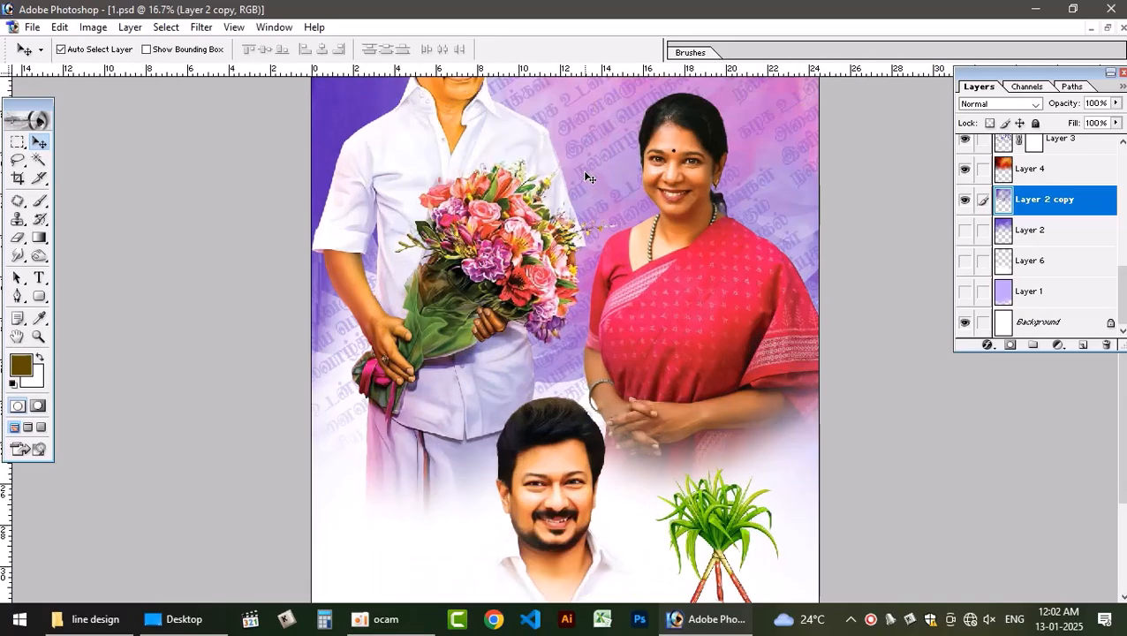
{"action": "scroll", "coordinate": [632, 166], "scroll_direction": "up", "scroll_amount": 1}
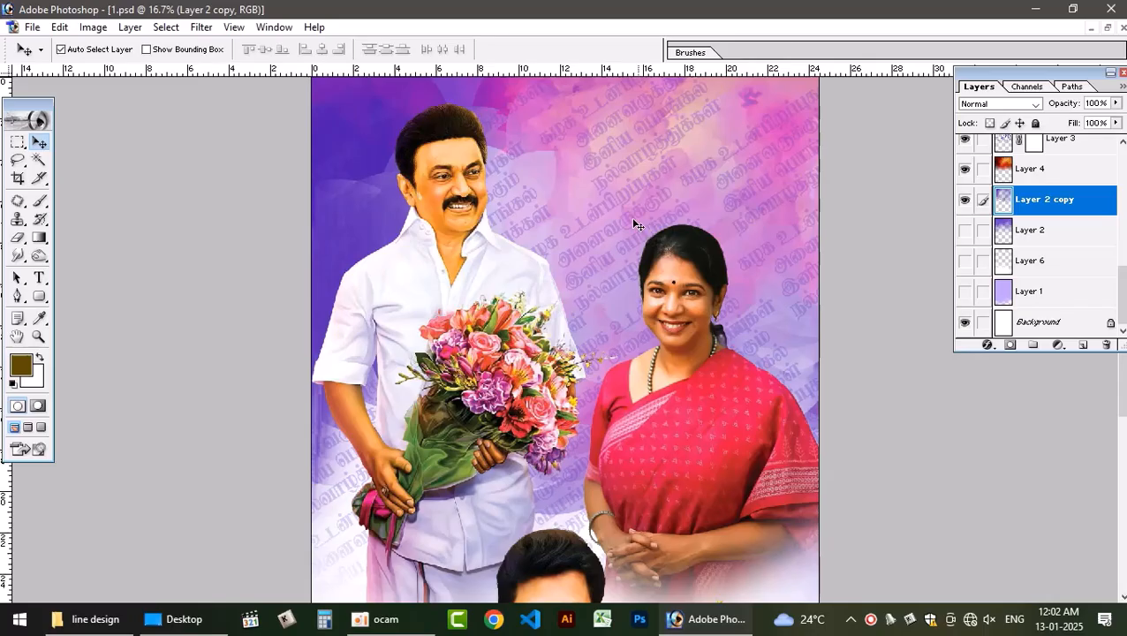
Create a new white A4 document, 210 x 297 mm, at 300 pixels/inch in RGB Color
{"action": "key", "text": "ctrl+n"}
{"action": "left_click", "coordinate": [547, 247]}
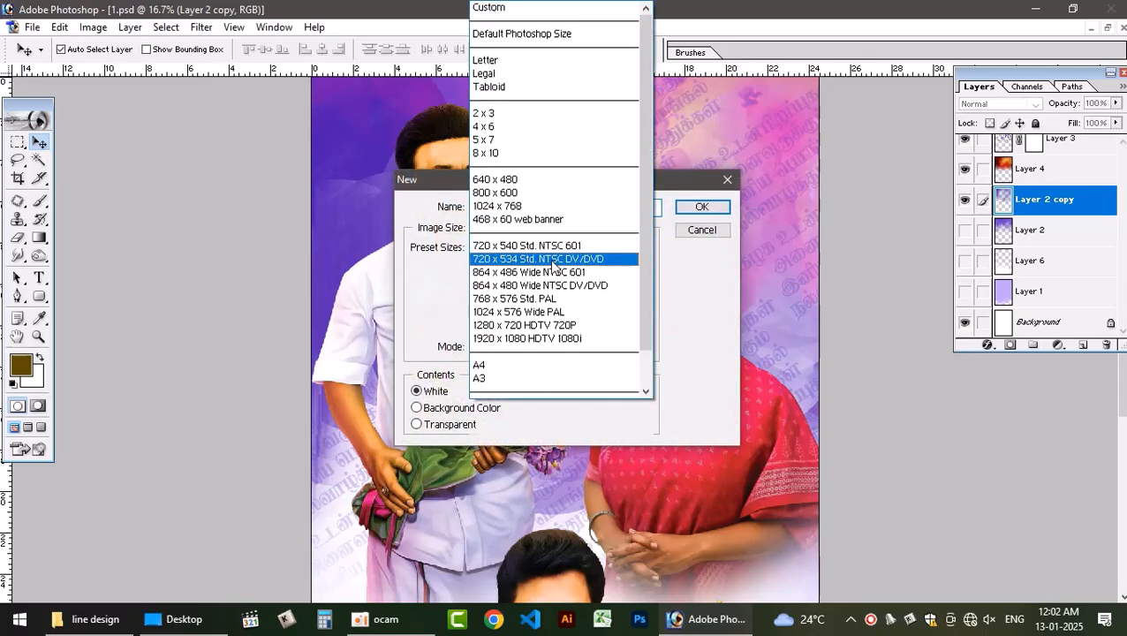
{"action": "left_click", "coordinate": [530, 369]}
{"action": "double_click", "coordinate": [541, 321]}
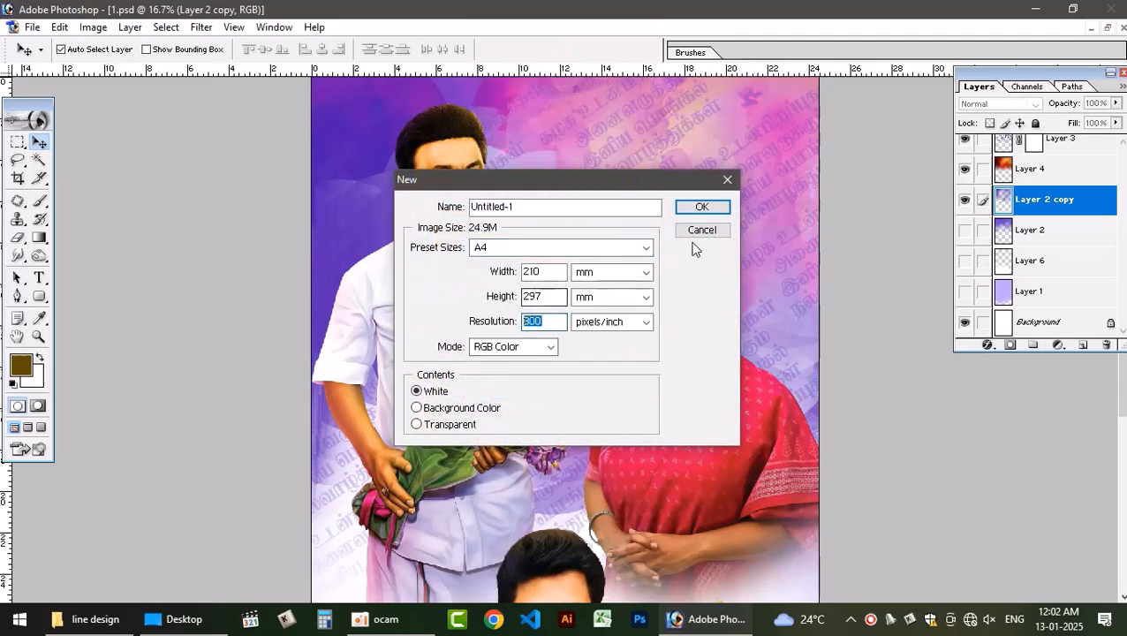
{"action": "left_click", "coordinate": [701, 207]}
{"action": "left_click", "coordinate": [456, 82]}
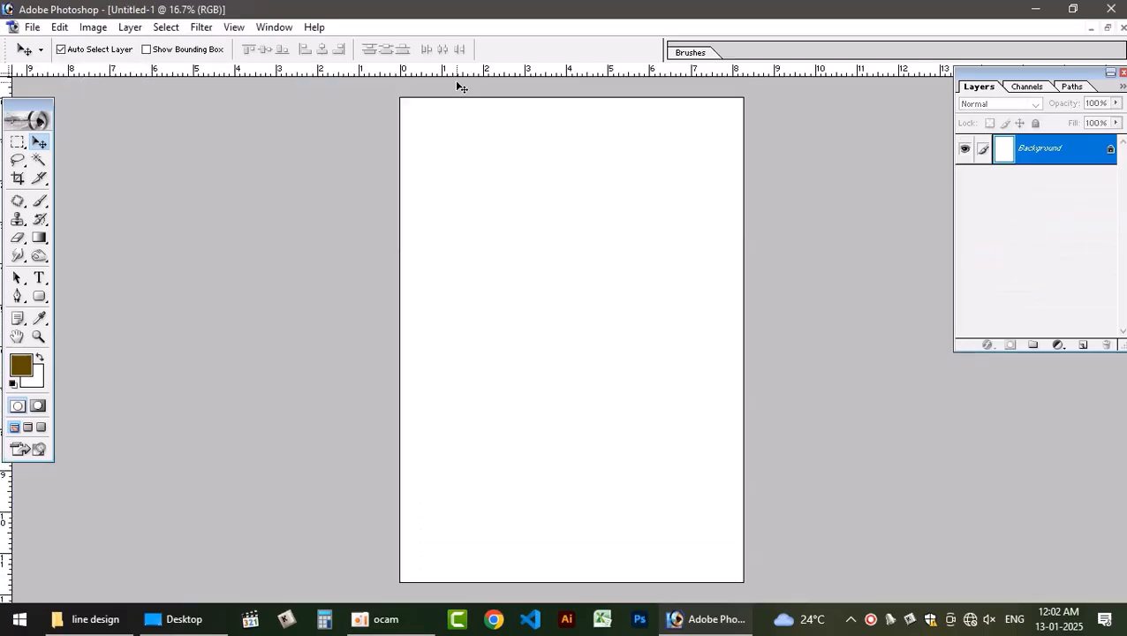
Add the text "அனைவருக்கும்" in the Tamil-004 font on the upper half of the blank page
{"action": "left_click", "coordinate": [39, 279]}
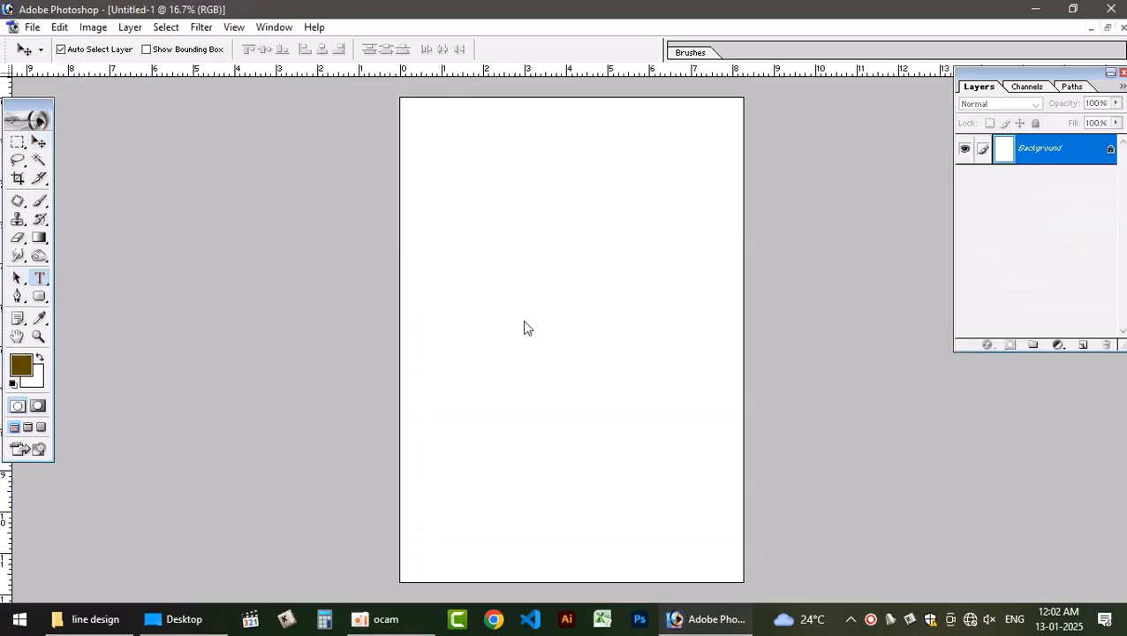
{"action": "left_click", "coordinate": [479, 279]}
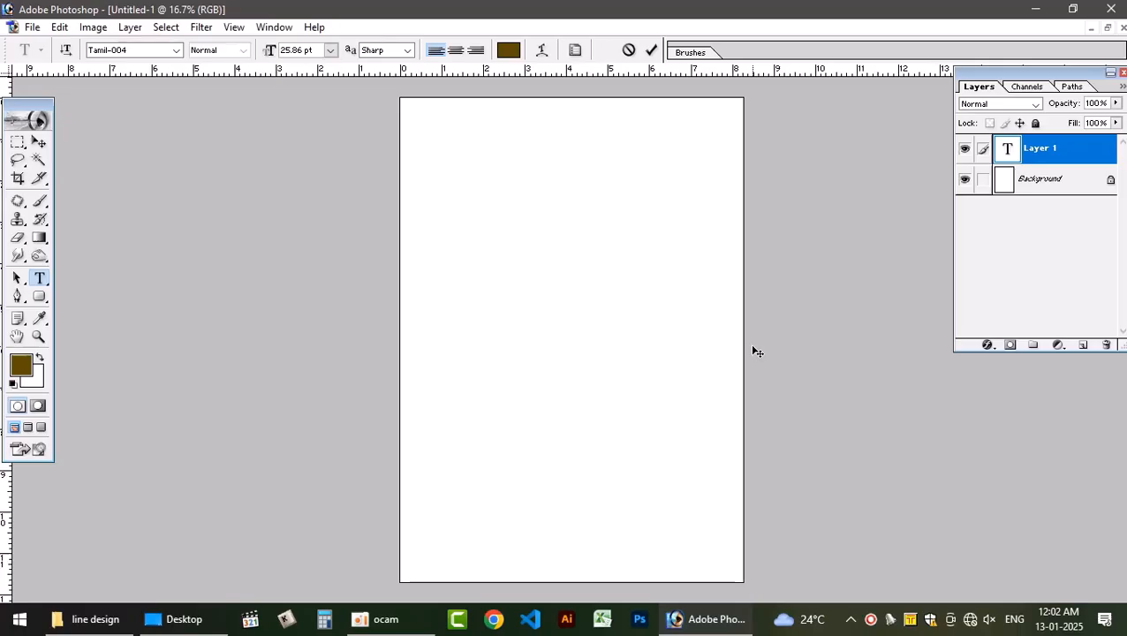
{"action": "type", "text": "அனைவரு"}
{"action": "key", "text": "Left"}
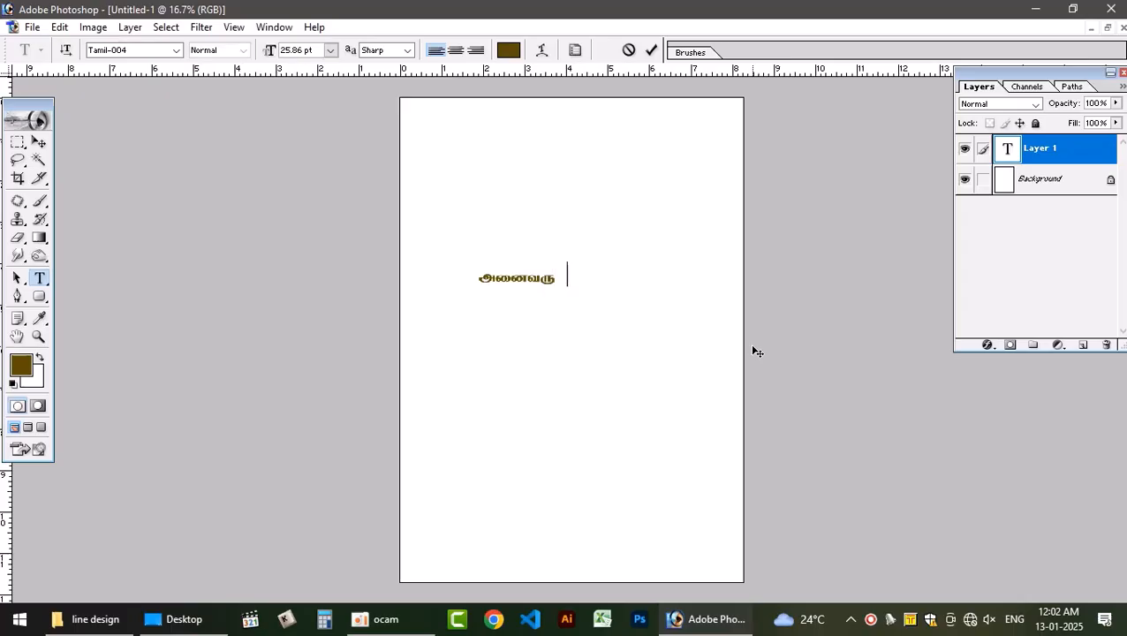
{"action": "type", "text": "க்கும்"}
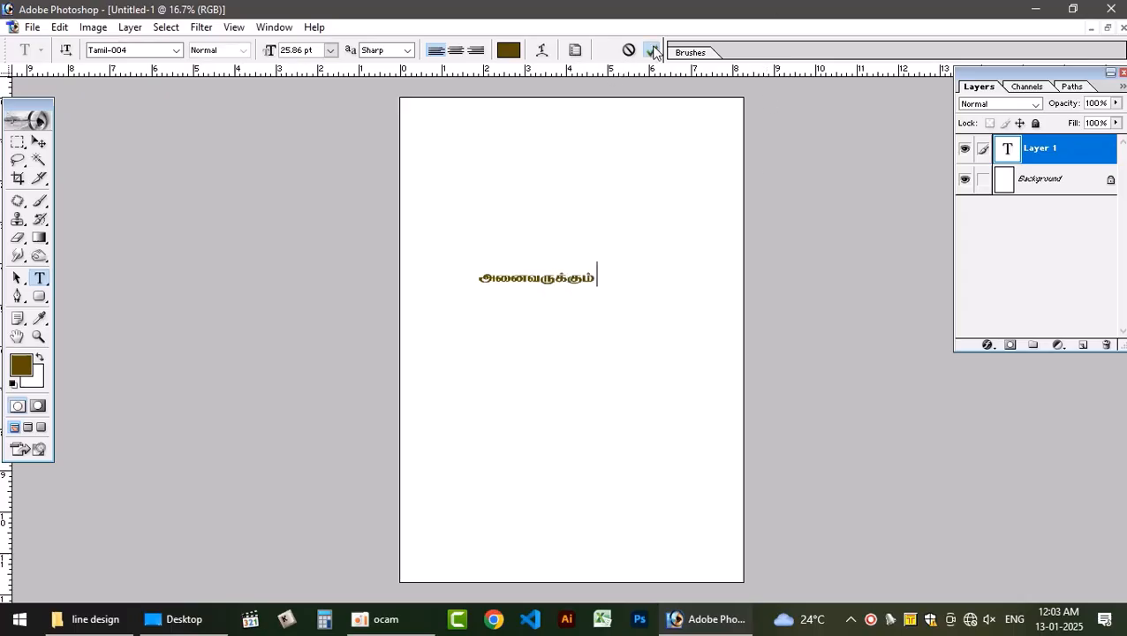
{"action": "key", "text": "ctrl+Return"}
Add a separate text layer reading "மாட்டுபொங்கல்" below the "அனைவருக்கும்" line
{"action": "left_click", "coordinate": [599, 330]}
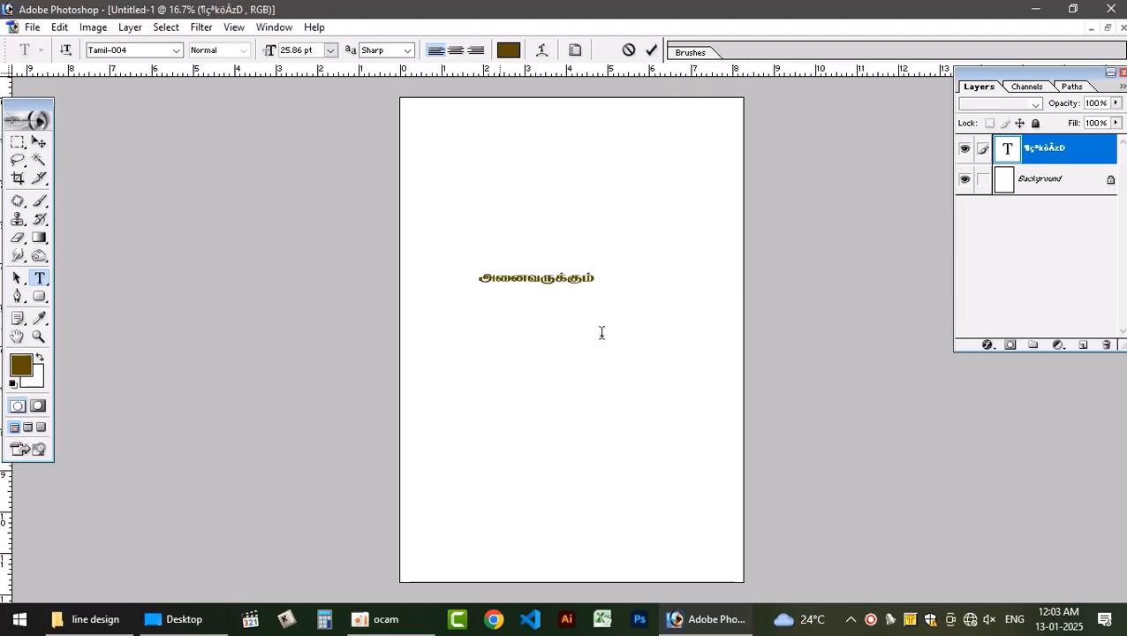
{"action": "type", "text": "மாட்டு"}
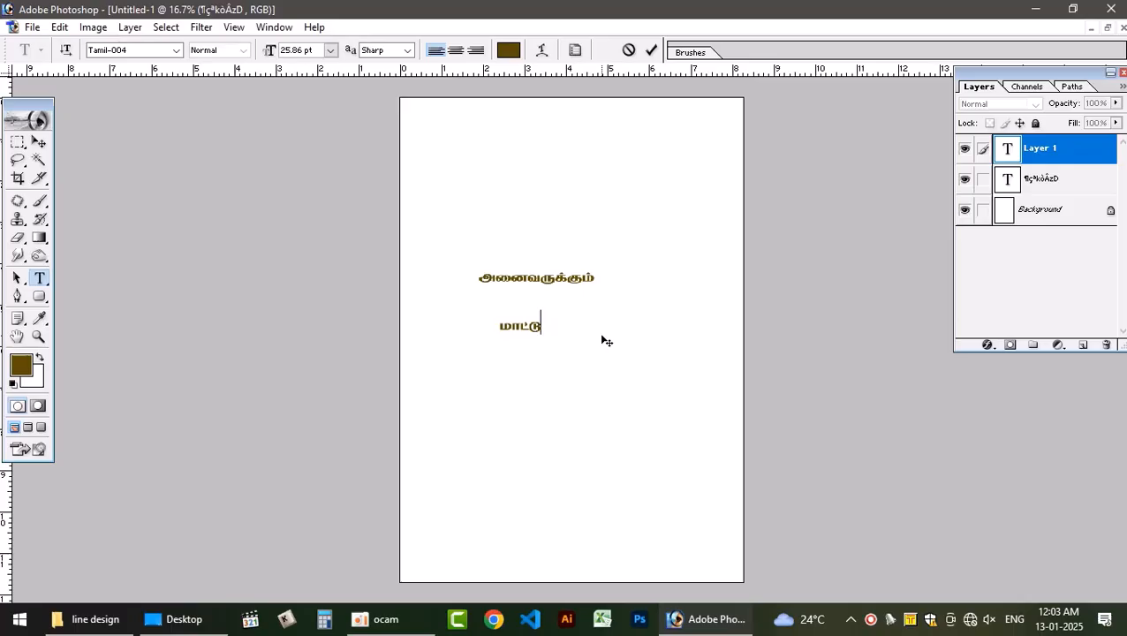
{"action": "type", "text": "ெபா::க"}
{"action": "type", "text": "ங்கல்"}
{"action": "left_click", "coordinate": [651, 50]}
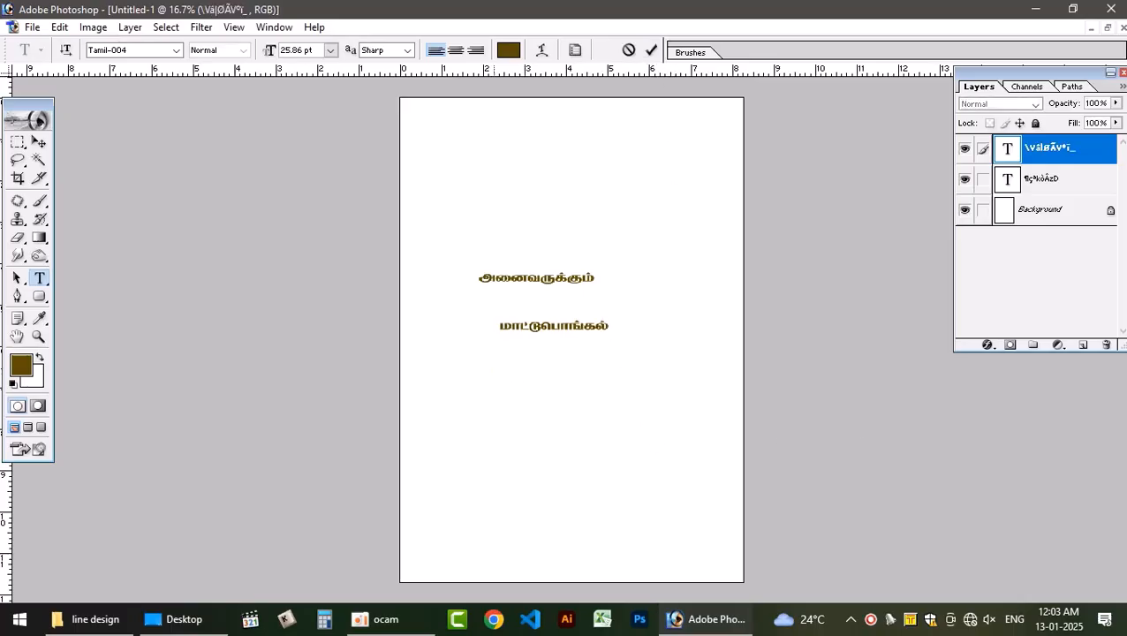
Add a third text layer reading "நல்வாழ்த்துக்கள்" below the "மாட்டுபொங்கல்" line
{"action": "left_click", "coordinate": [493, 369]}
{"action": "type", "text": "நல"}
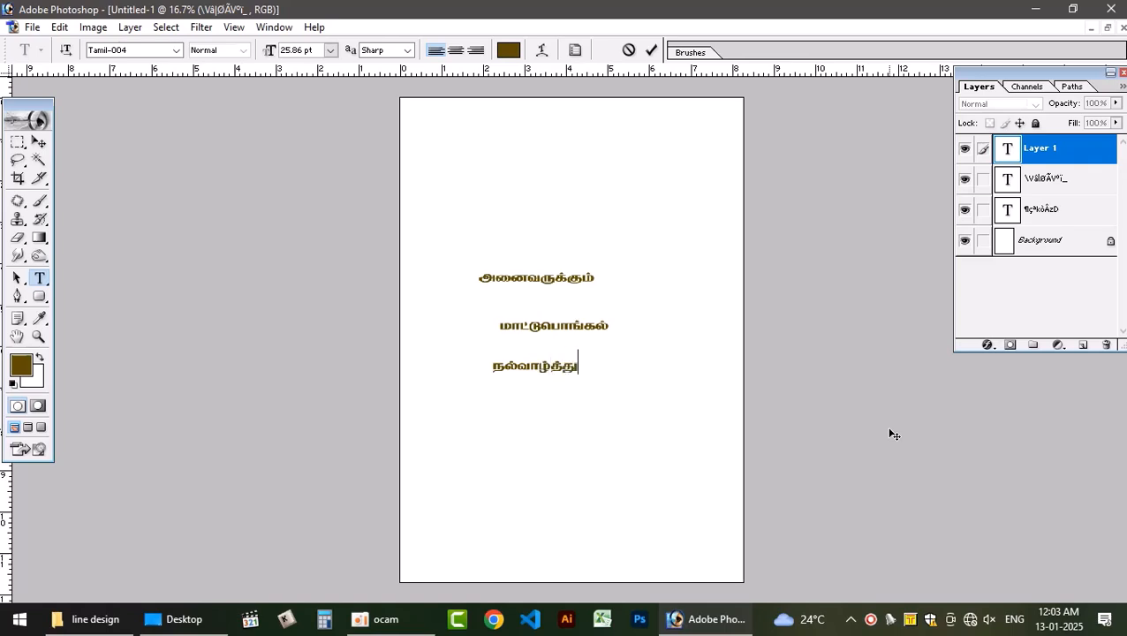
{"action": "type", "text": "்வாழ்த்துக்கள்"}
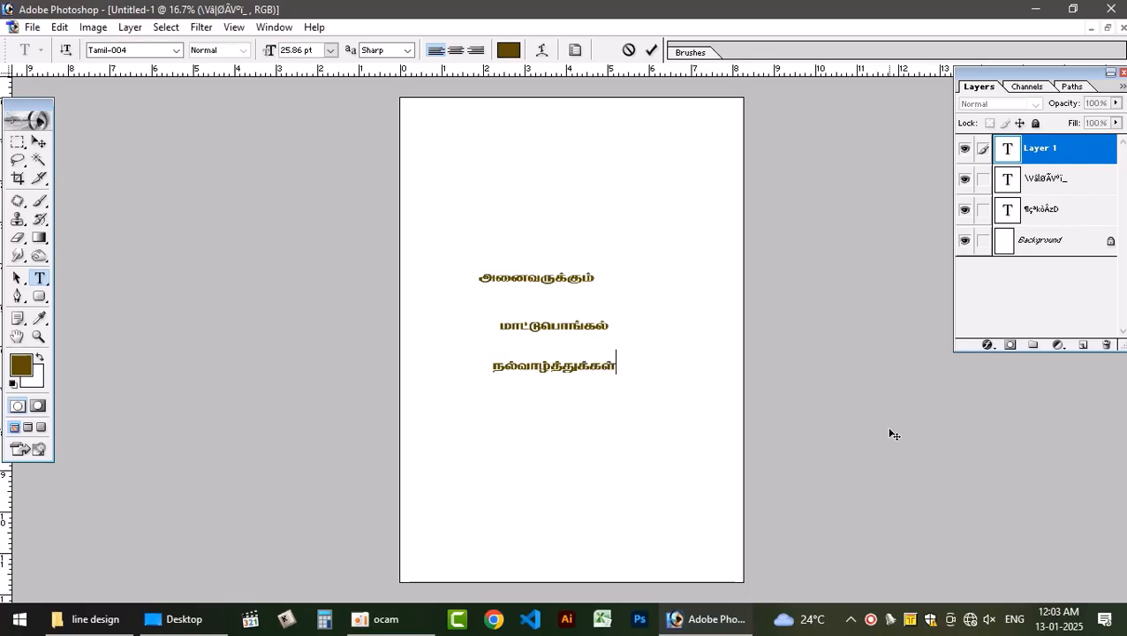
{"action": "left_click", "coordinate": [651, 49]}
Browse the Tamil fonts for the "அனைவருக்கும்" text and set it to Tamil-030
{"action": "key", "text": "ctrl+plus"}
{"action": "key", "text": "ctrl+plus"}
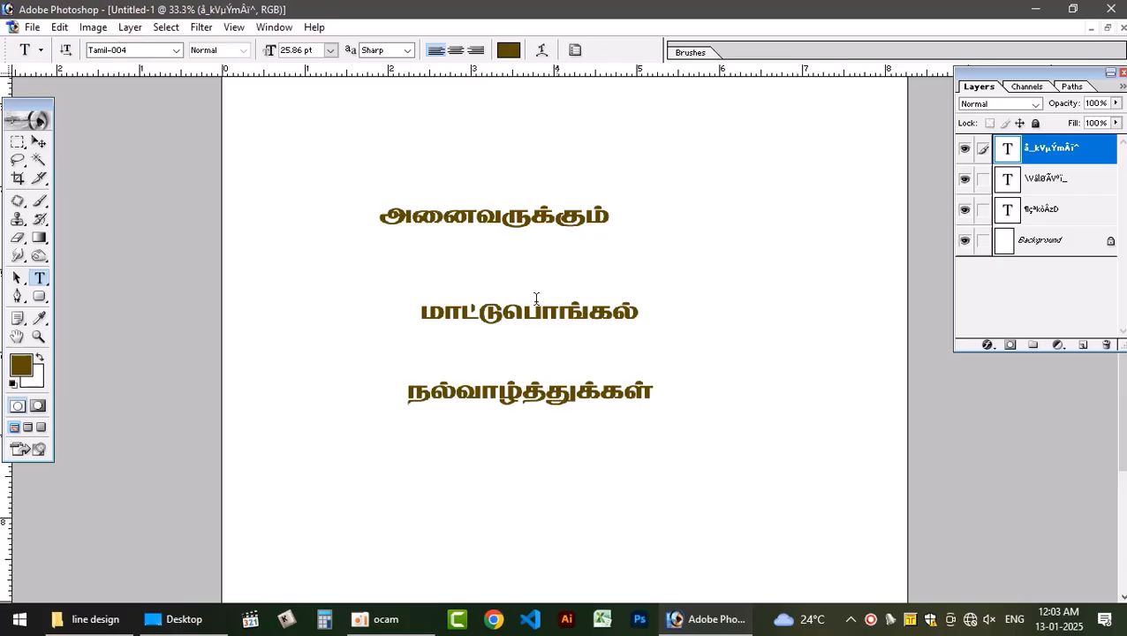
{"action": "left_click", "coordinate": [493, 213]}
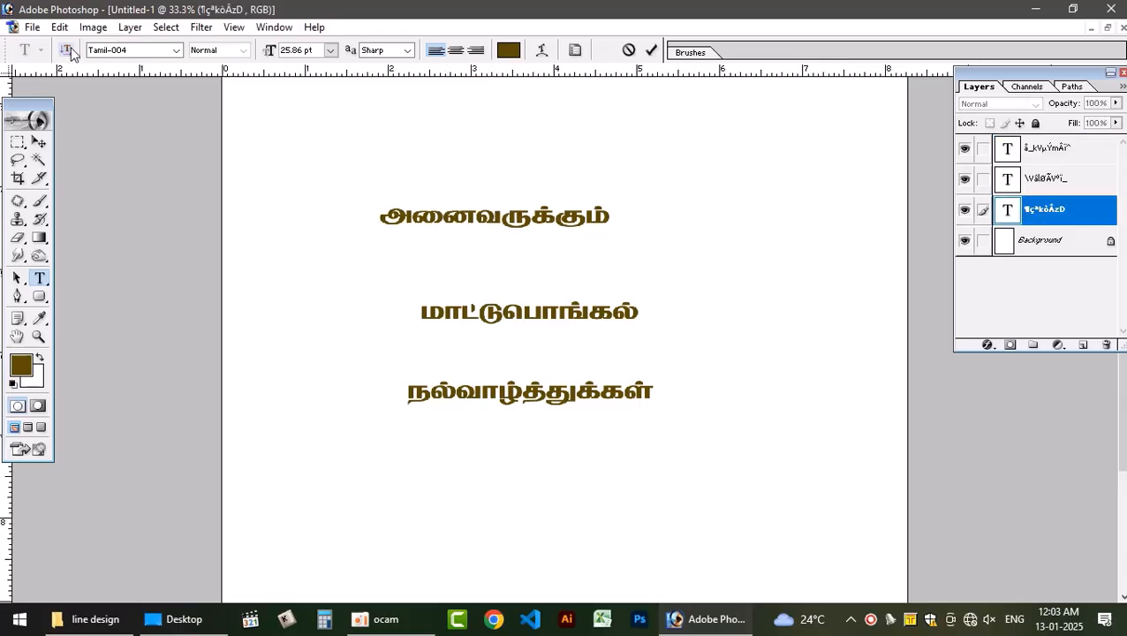
{"action": "key", "text": "ctrl+a"}
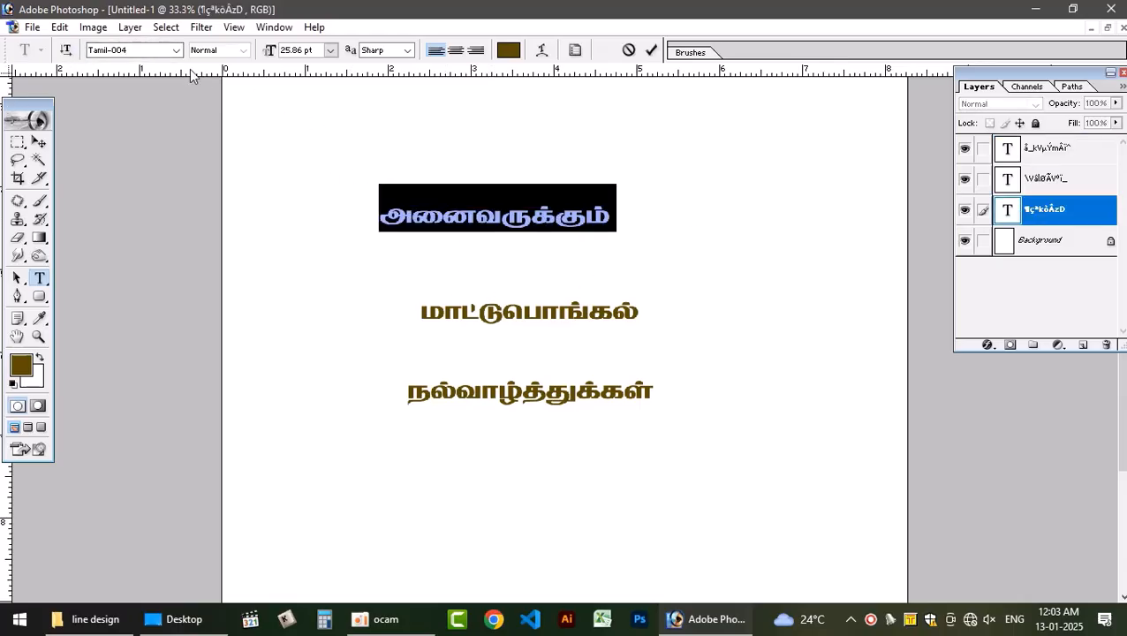
{"action": "left_click", "coordinate": [146, 51]}
{"action": "key", "text": "Down"}
{"action": "key", "text": "Down"}
{"action": "key", "text": "Down"}
{"action": "key", "text": "Down"}
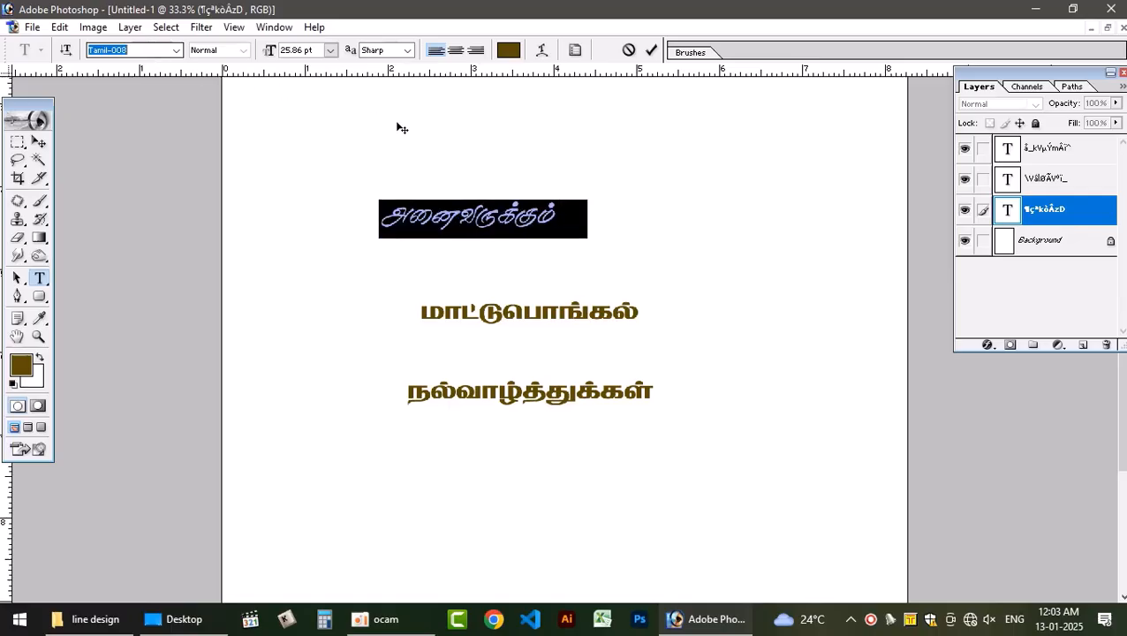
{"action": "key", "text": "Down"}
{"action": "key", "text": "Down"}
{"action": "key", "text": "Down"}
{"action": "key", "text": "Down"}
{"action": "key", "text": "Down"}
{"action": "key", "text": "Down"}
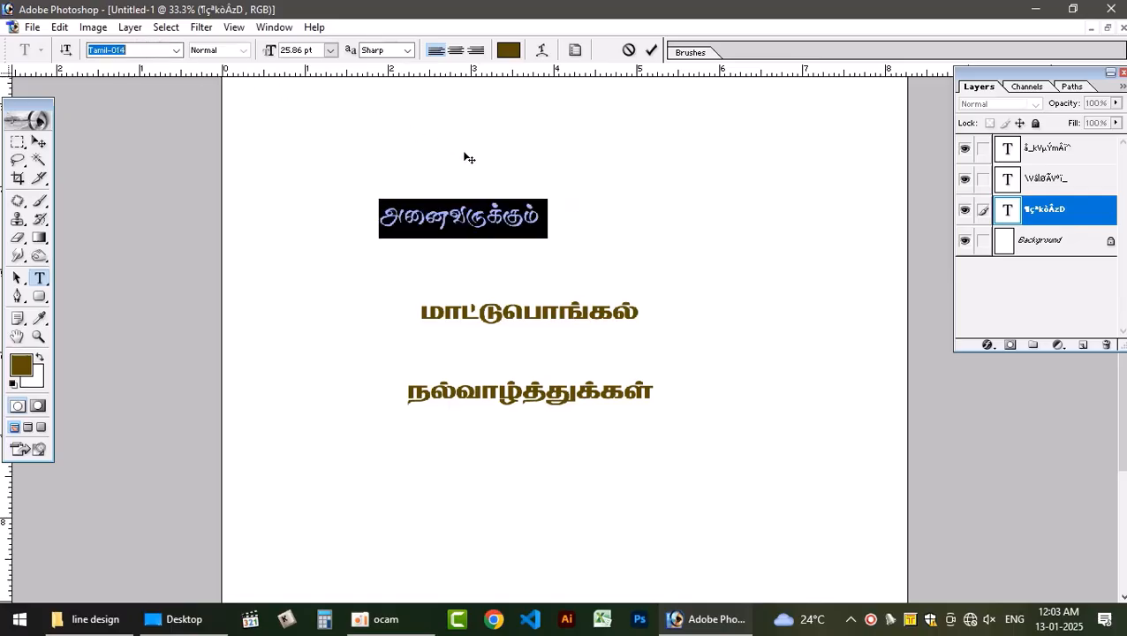
{"action": "key", "text": "Down"}
{"action": "key", "text": "Down"}
{"action": "key", "text": "Down"}
{"action": "key", "text": "Down"}
{"action": "key", "text": "Down"}
{"action": "key", "text": "Down"}
{"action": "key", "text": "Down"}
{"action": "key", "text": "Down"}
{"action": "key", "text": "Down"}
{"action": "key", "text": "Down"}
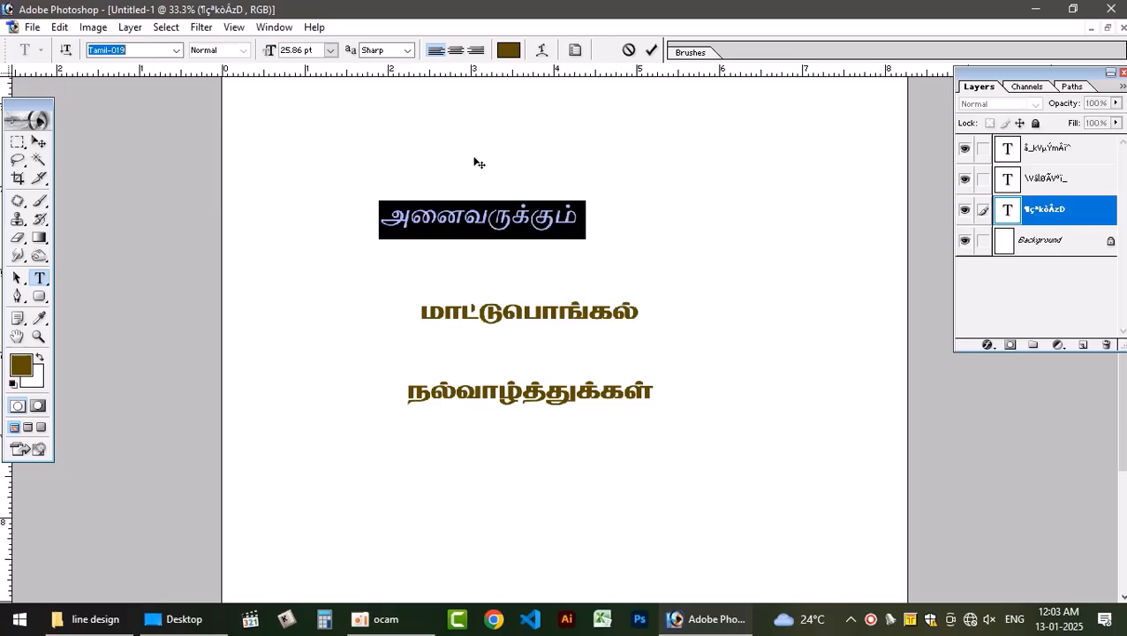
{"action": "key", "text": "Down"}
{"action": "key", "text": "Down"}
{"action": "key", "text": "Down"}
{"action": "key", "text": "Down"}
{"action": "key", "text": "Down"}
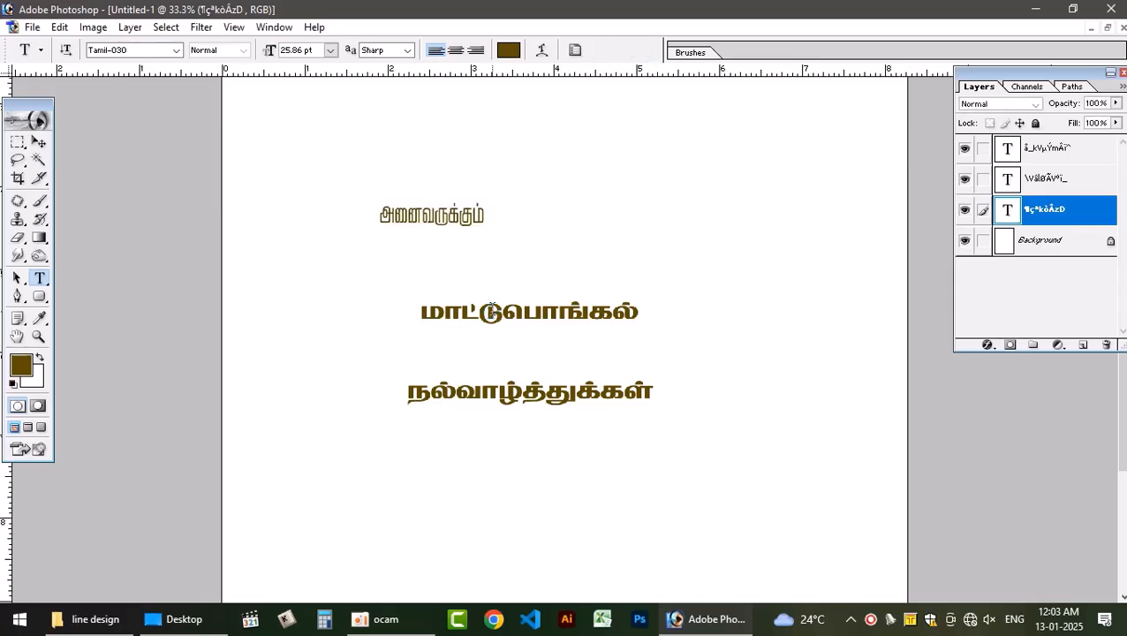
Scale the "மாட்டுபொங்கல்" text to about 115% width and 176% height, and place it directly beneath "அனைவருக்கும்"
{"action": "left_click", "coordinate": [501, 315]}
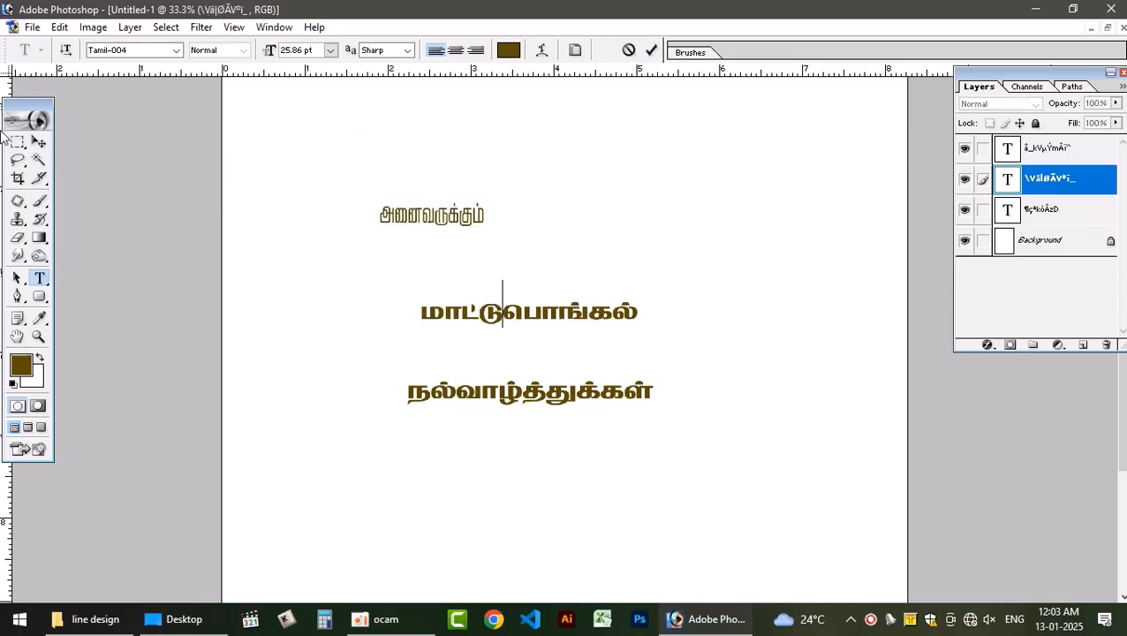
{"action": "left_click", "coordinate": [39, 143]}
{"action": "key", "text": "ctrl+t"}
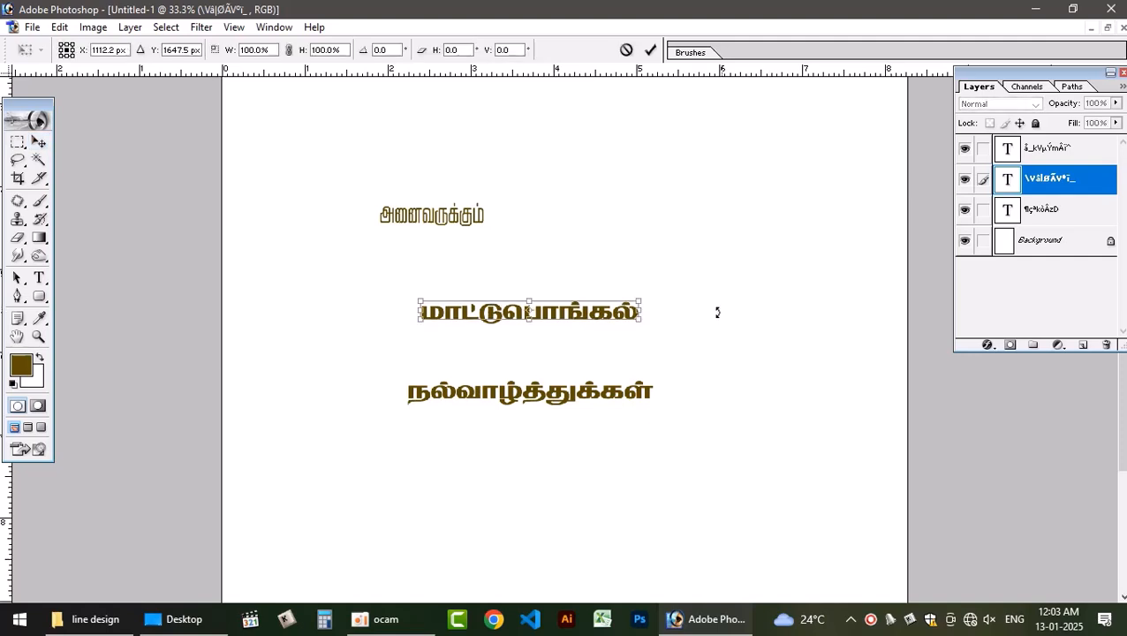
{"action": "mouse_move", "coordinate": [641, 299]}
{"action": "left_mouse_down"}
{"action": "mouse_move", "coordinate": [630, 284]}
{"action": "mouse_move", "coordinate": [656, 304]}
{"action": "left_mouse_up"}
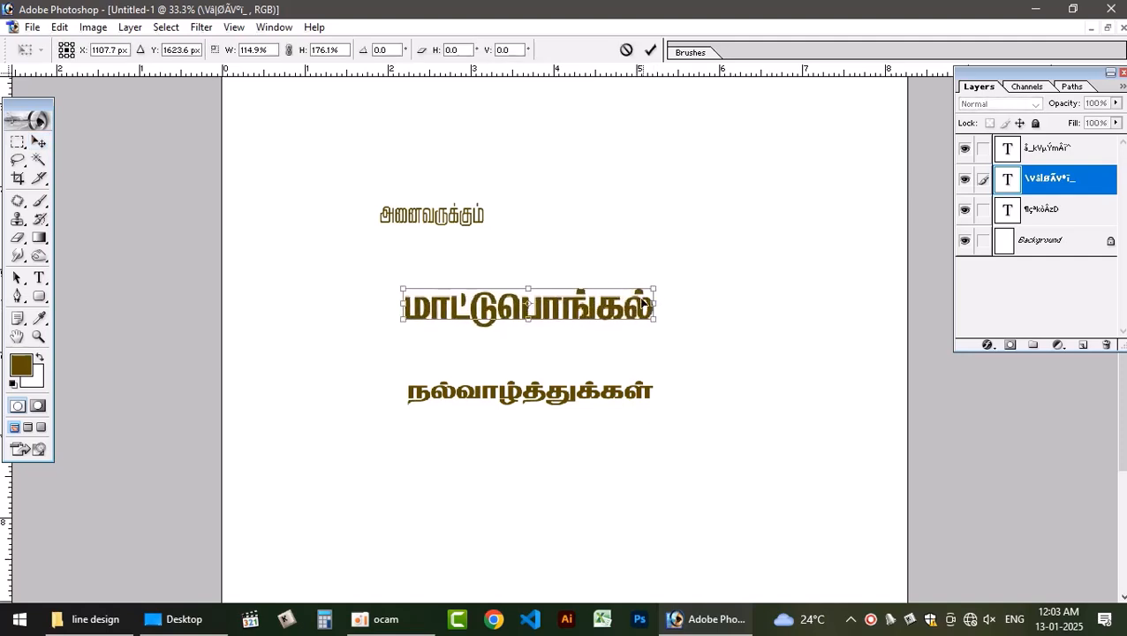
{"action": "key", "text": "Return"}
{"action": "left_click_drag", "start_coordinate": [580, 310], "coordinate": [495, 245]}
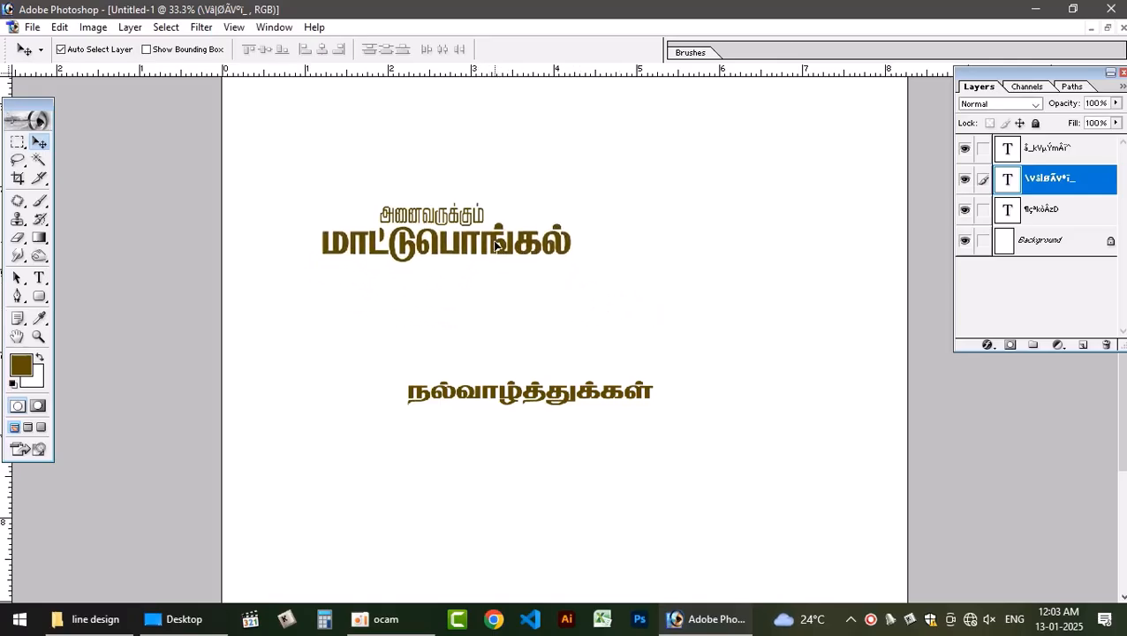
Move "நல்வாழ்த்துக்கள்" directly beneath "மாட்டுபொங்கல்" and set its font to the script style Tamil-028
{"action": "left_click_drag", "start_coordinate": [544, 388], "coordinate": [509, 262]}
{"action": "left_click", "coordinate": [39, 277]}
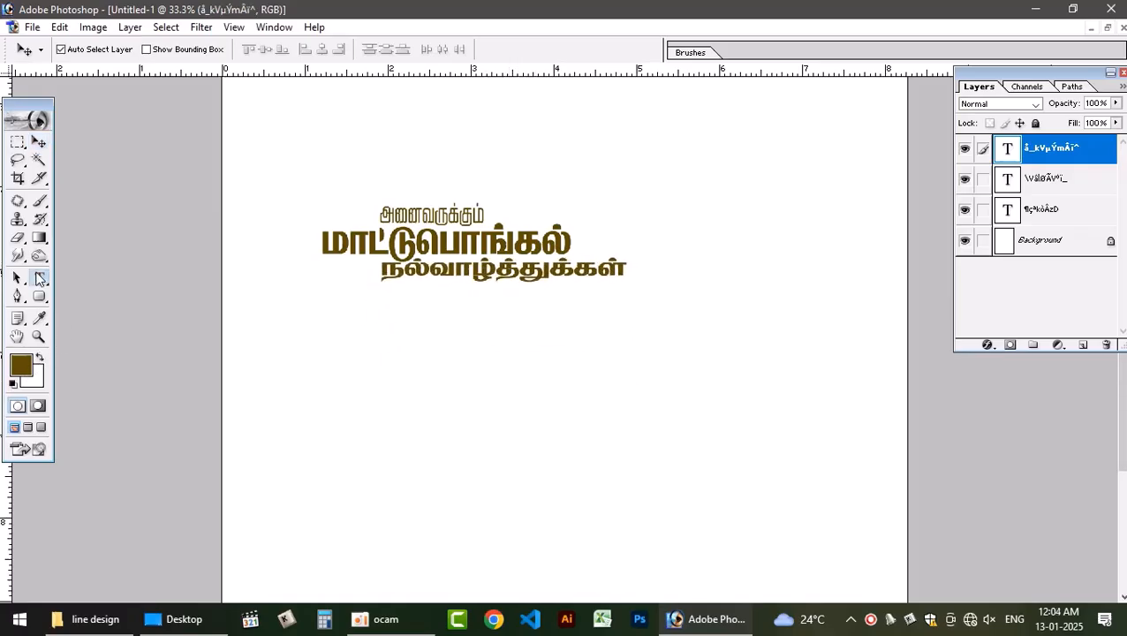
{"action": "left_click", "coordinate": [496, 269]}
{"action": "key", "text": "ctrl+a"}
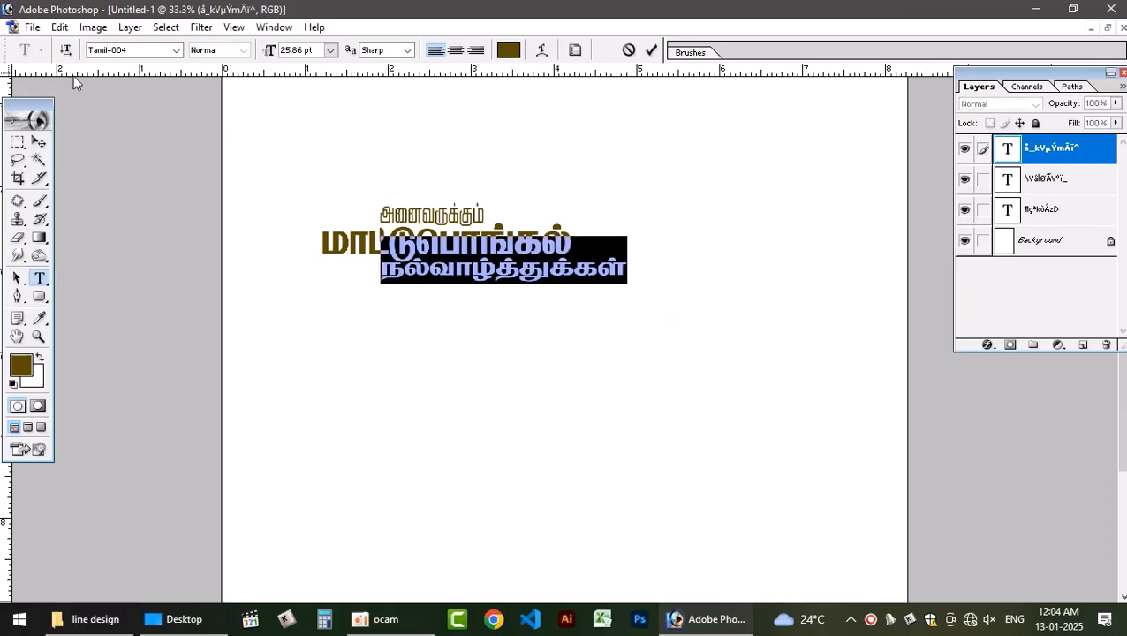
{"action": "left_click", "coordinate": [124, 51]}
{"action": "key", "text": "Down"}
{"action": "key", "text": "Down"}
{"action": "key", "text": "Down"}
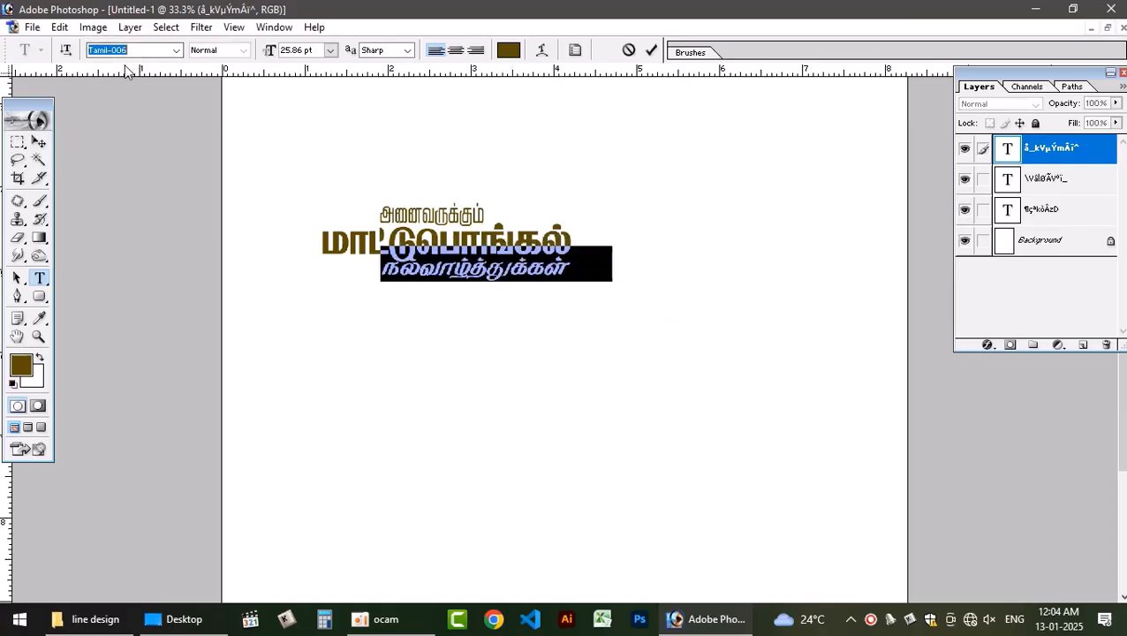
{"action": "key", "text": "Down"}
{"action": "key", "text": "Down"}
{"action": "key", "text": "Down"}
{"action": "key", "text": "Down"}
{"action": "key", "text": "Down"}
{"action": "key", "text": "Down"}
{"action": "key", "text": "Down"}
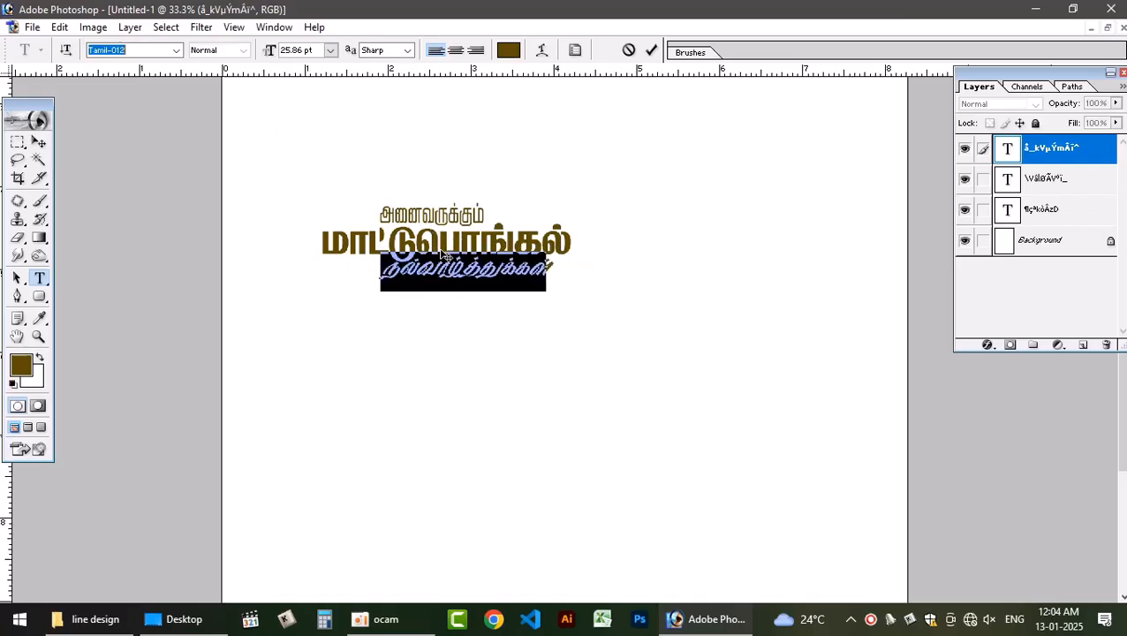
{"action": "key", "text": "Down"}
{"action": "key", "text": "Down"}
{"action": "key", "text": "Down"}
{"action": "key", "text": "Down"}
{"action": "key", "text": "Down"}
{"action": "key", "text": "Down"}
{"action": "key", "text": "Down"}
{"action": "key", "text": "Down"}
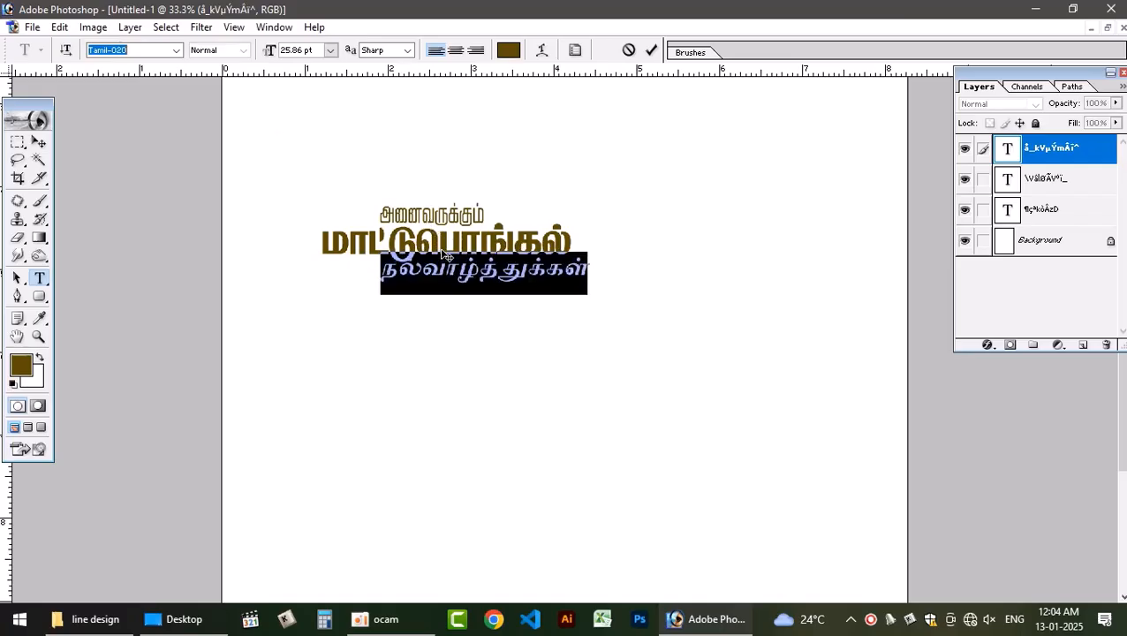
{"action": "key", "text": "Down"}
{"action": "key", "text": "Down"}
{"action": "key", "text": "Down"}
{"action": "key", "text": "Down"}
{"action": "key", "text": "Down"}
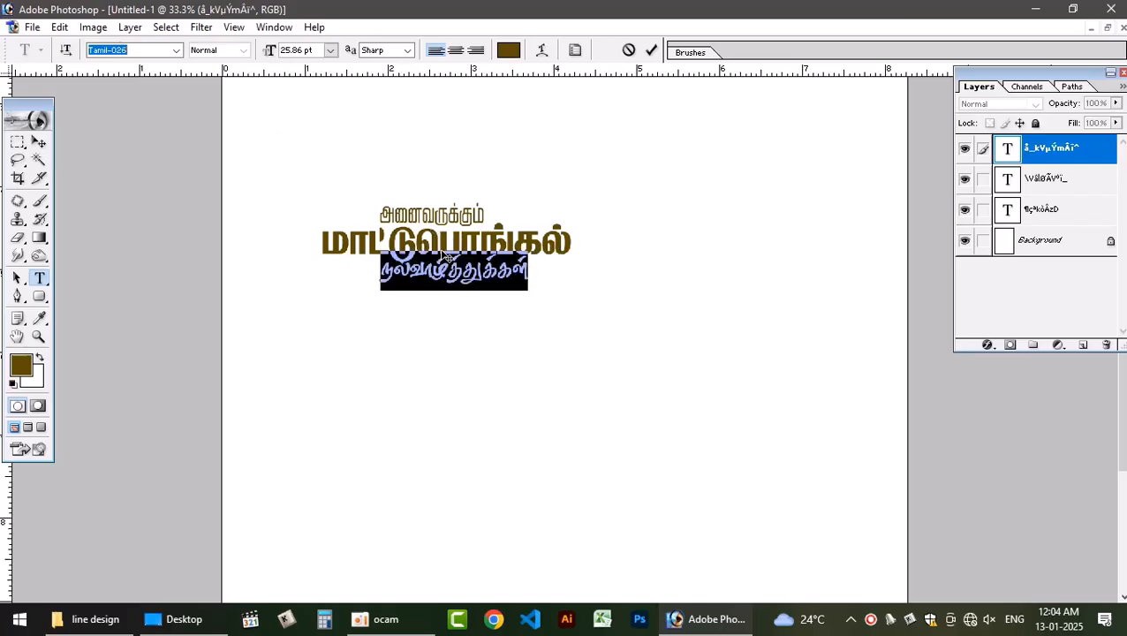
{"action": "key", "text": "Down"}
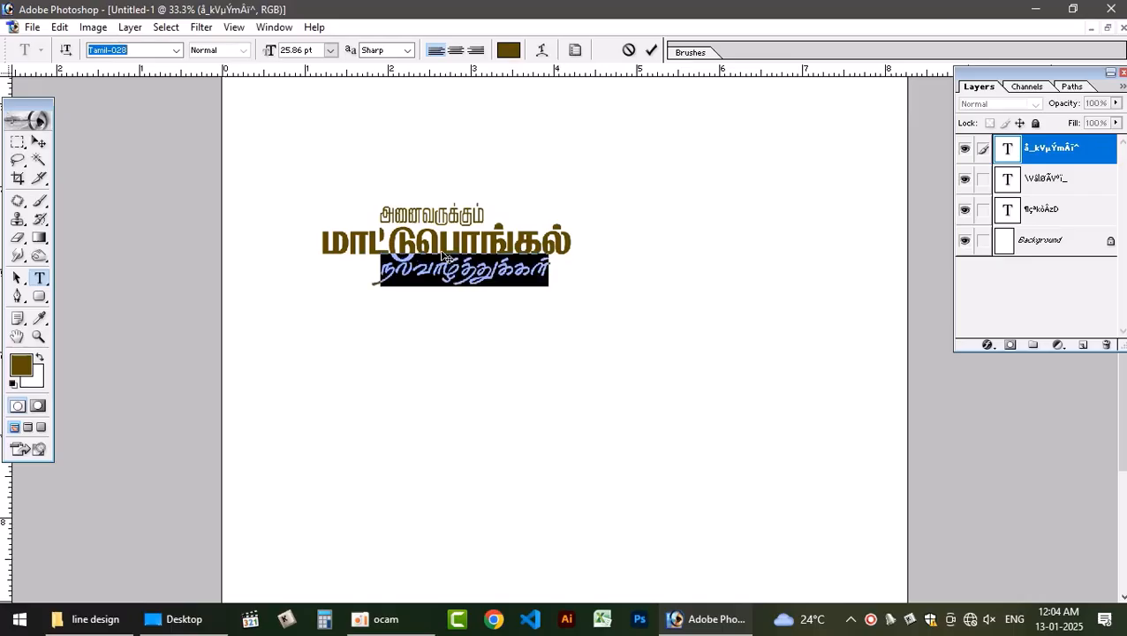
Shift "நல்வாழ்த்துக்கள்" so it sits close under "மாட்டுபொங்கல்" with the right ends of both lines aligned
{"action": "left_click", "coordinate": [39, 141]}
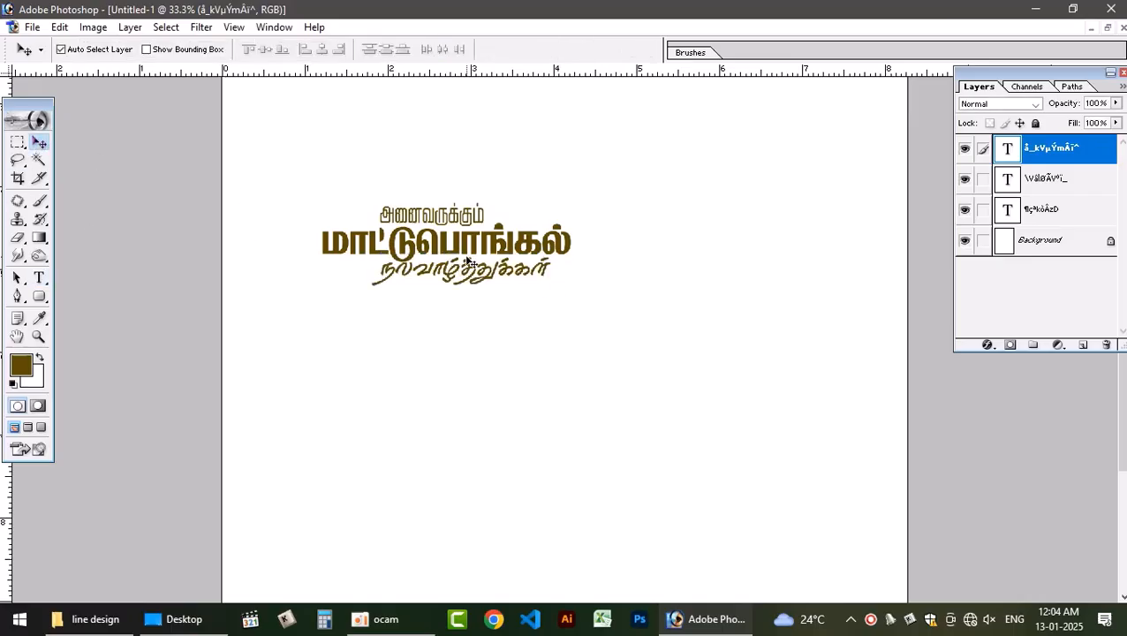
{"action": "left_click_drag", "start_coordinate": [466, 263], "coordinate": [490, 260]}
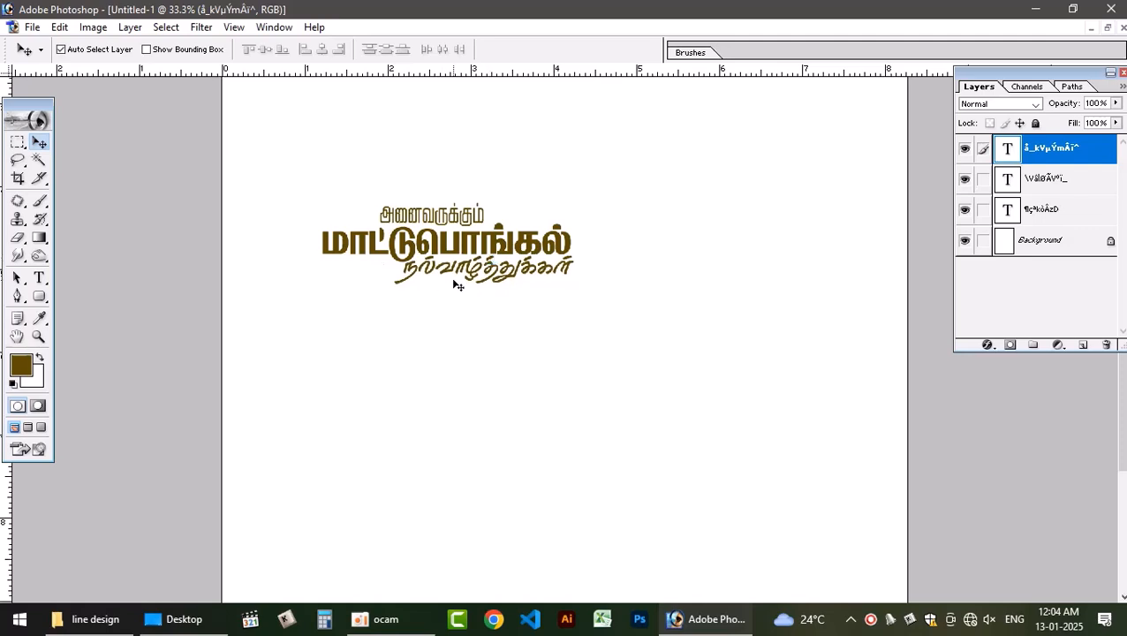
{"action": "key", "text": "ctrl+plus"}
{"action": "key", "text": "ctrl+plus"}
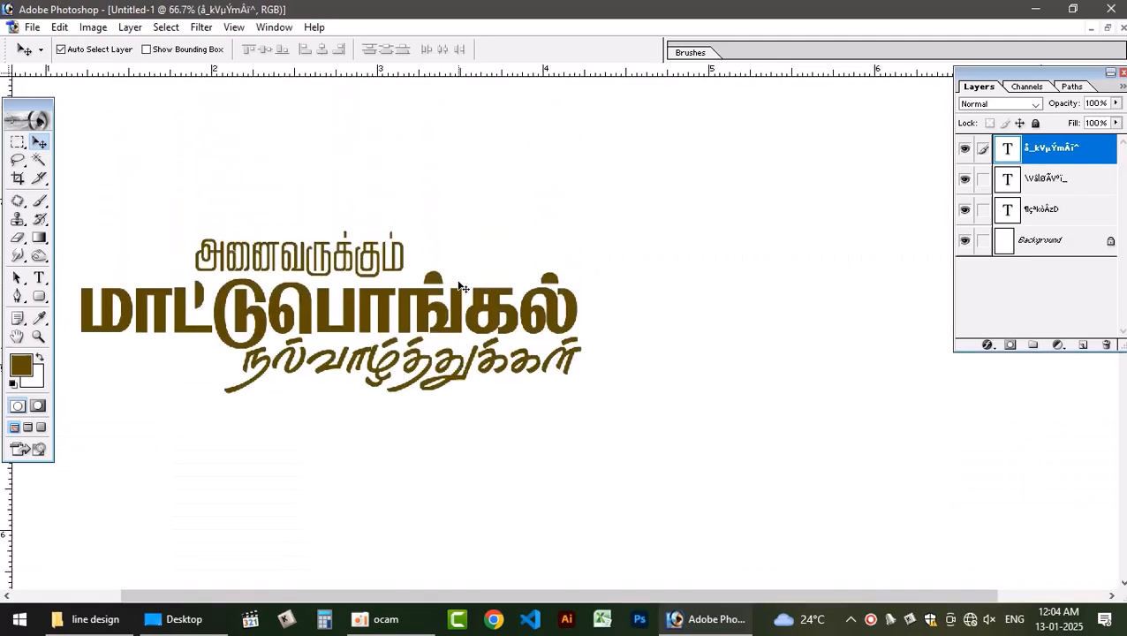
{"action": "key", "text": "ctrl+plus"}
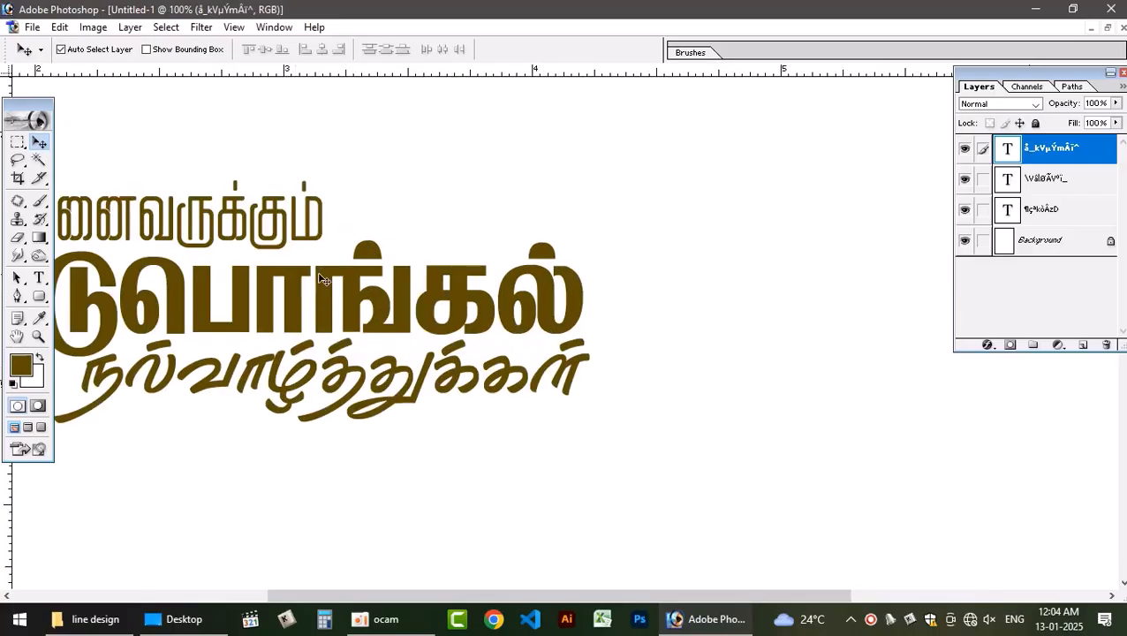
{"action": "left_click_drag", "start_coordinate": [649, 595], "coordinate": [465, 563]}
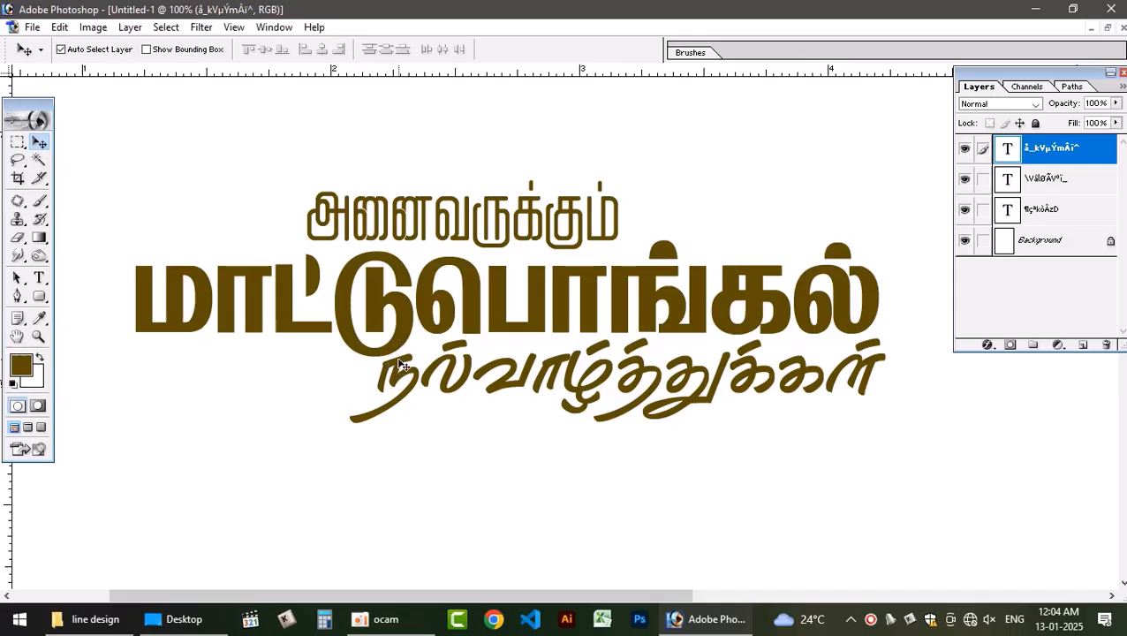
{"action": "left_click_drag", "start_coordinate": [399, 365], "coordinate": [394, 360]}
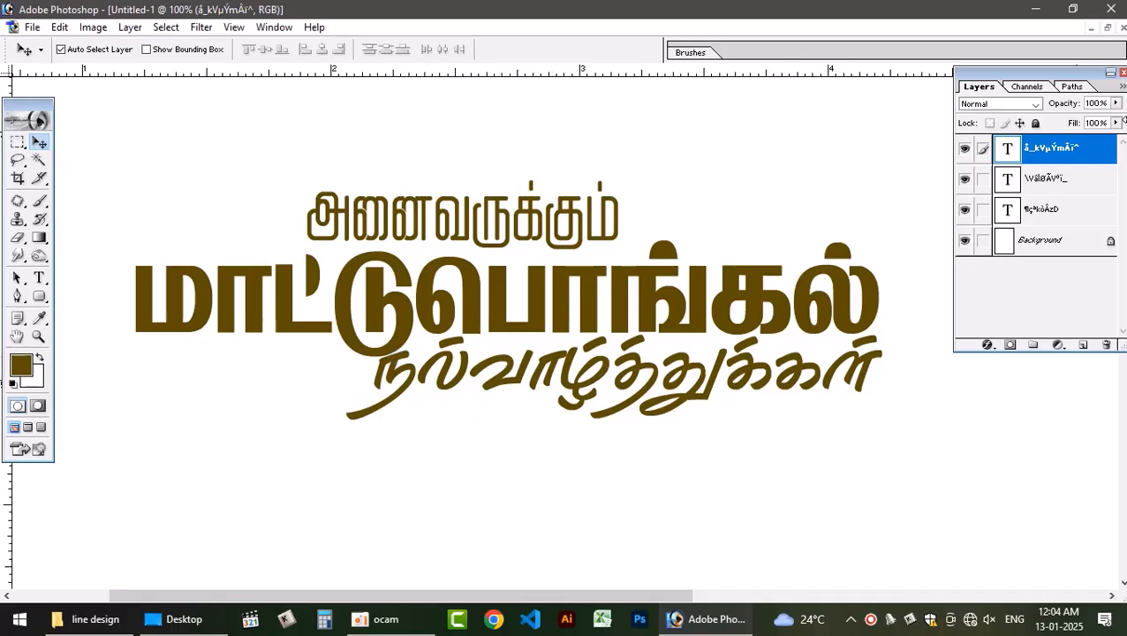
Link the three greeting text layers together and make the "மாட்டுபொங்கல்" layer active
{"action": "left_click", "coordinate": [983, 209]}
{"action": "left_click", "coordinate": [983, 179]}
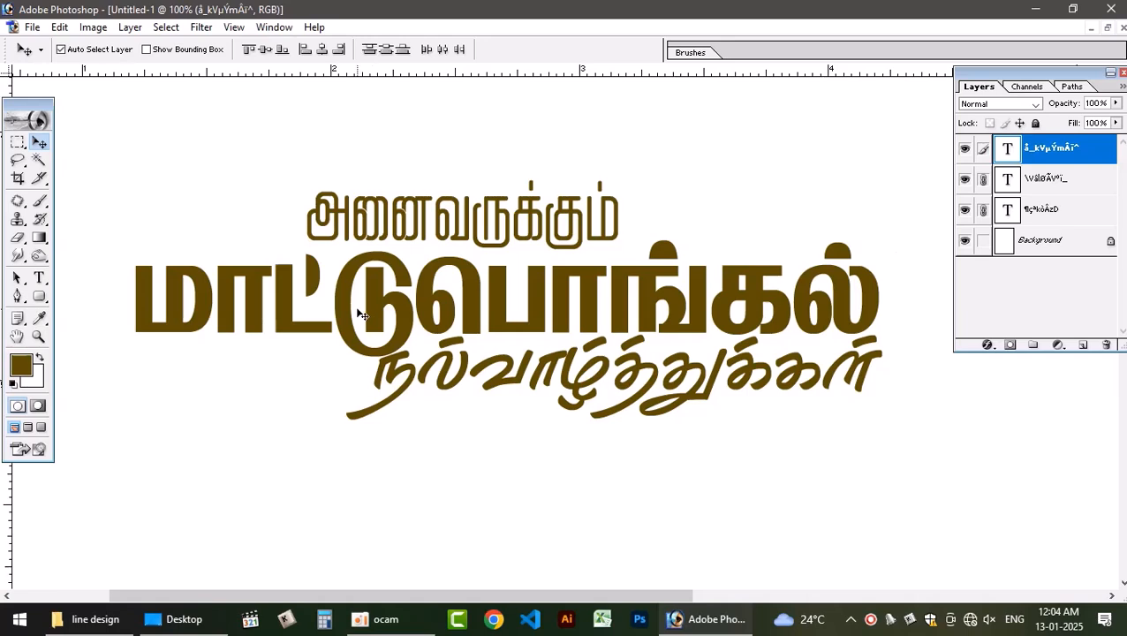
{"action": "left_click", "coordinate": [402, 291]}
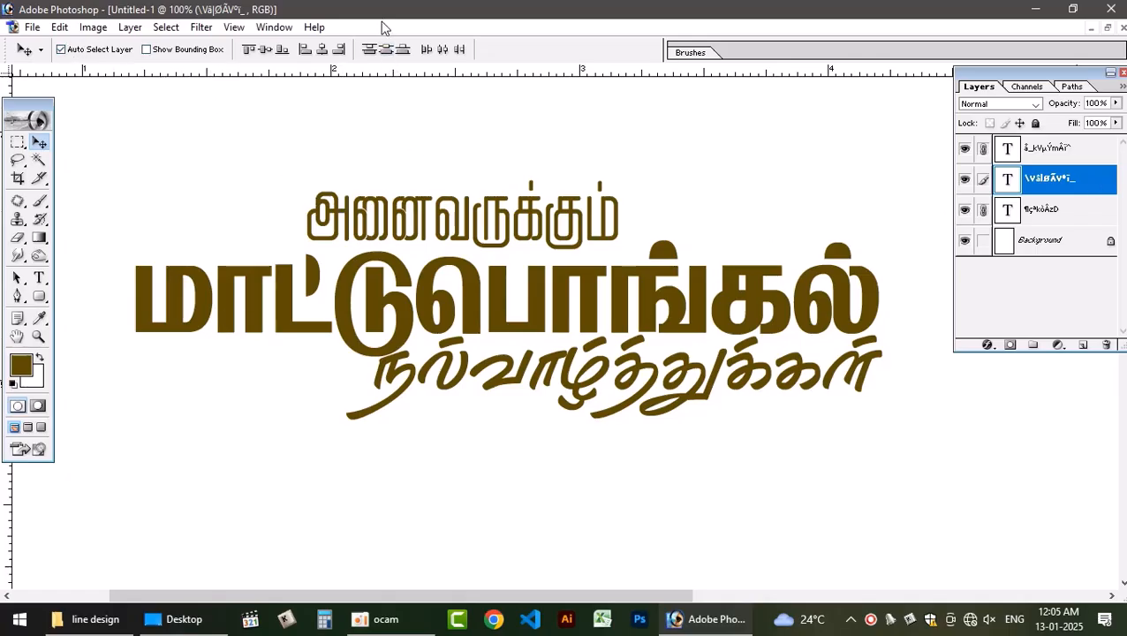
Merge the three linked greeting text layers into a single layer and make that layer active
{"action": "key", "text": "ctrl+e"}
{"action": "left_click", "coordinate": [608, 282]}
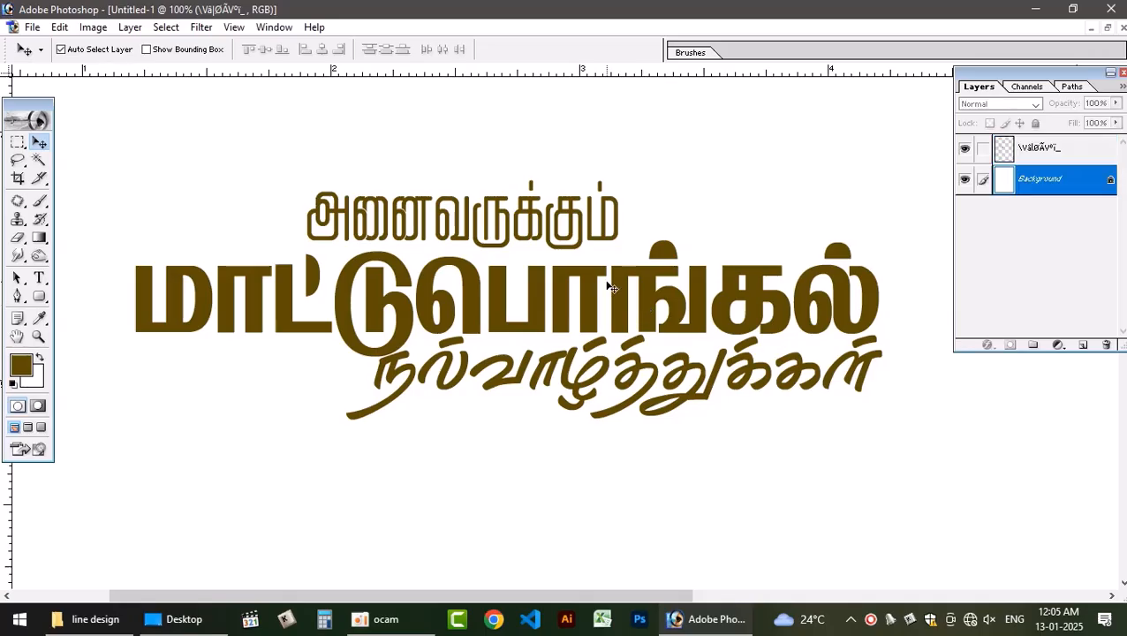
{"action": "key", "text": "Return"}
{"action": "mouse_move", "coordinate": [617, 273]}
{"action": "left_mouse_down"}
{"action": "mouse_move", "coordinate": [620, 240]}
{"action": "mouse_move", "coordinate": [617, 254]}
{"action": "left_mouse_up"}
{"action": "key", "text": "ctrl+0"}
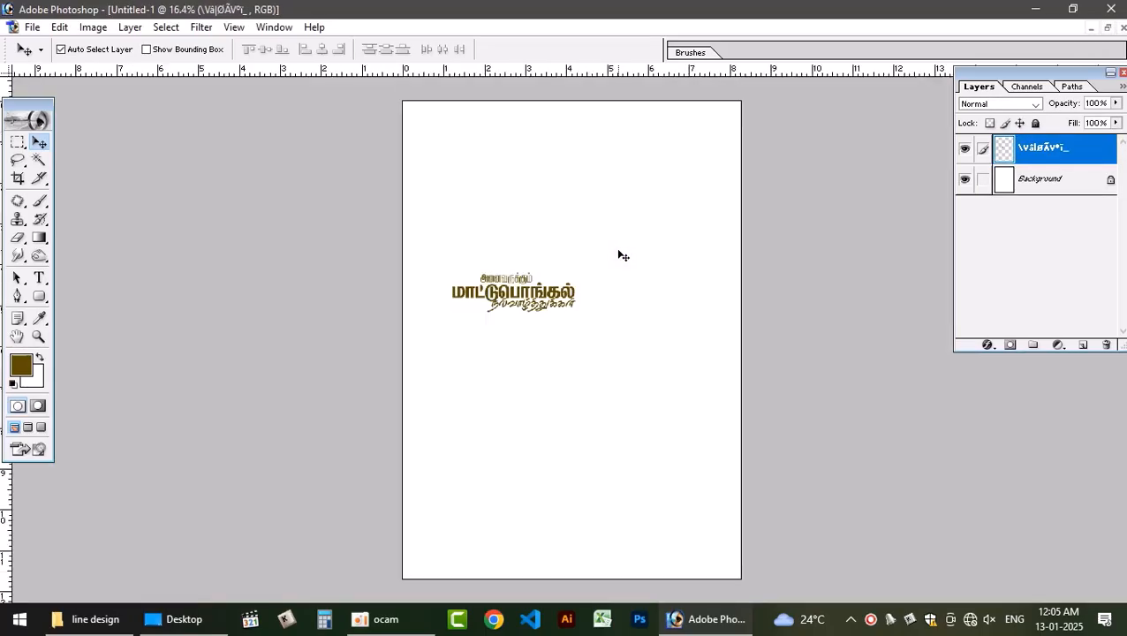
Scale the merged greeting title proportionally to about 191% toward the page's right side
{"action": "key", "text": "ctrl+t"}
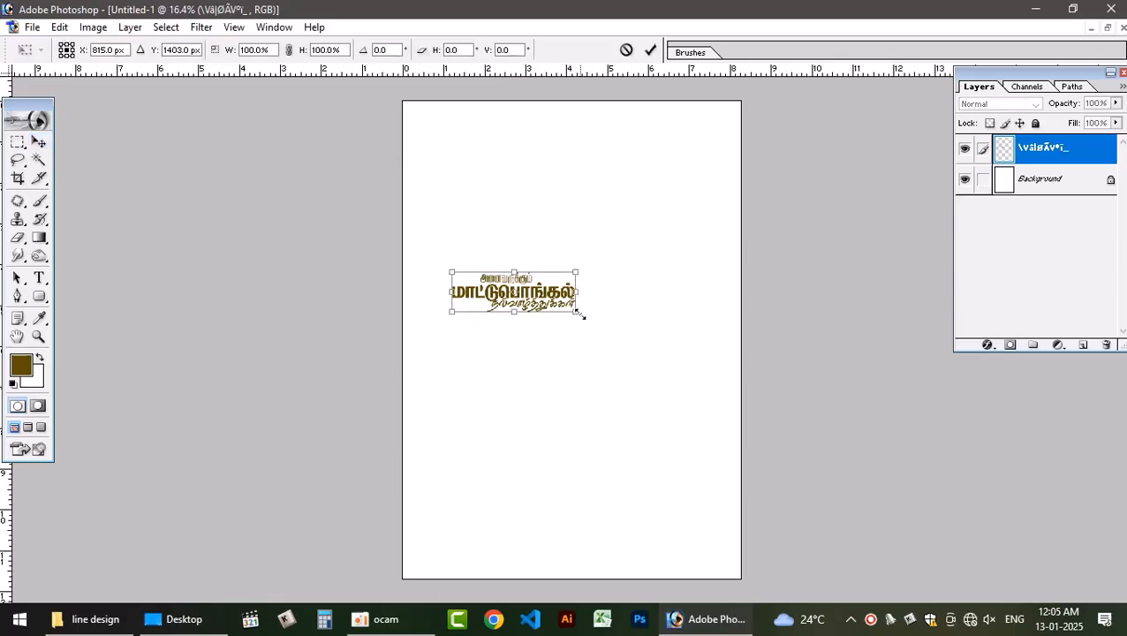
{"action": "left_click_drag", "start_coordinate": [577, 313], "coordinate": [669, 353]}
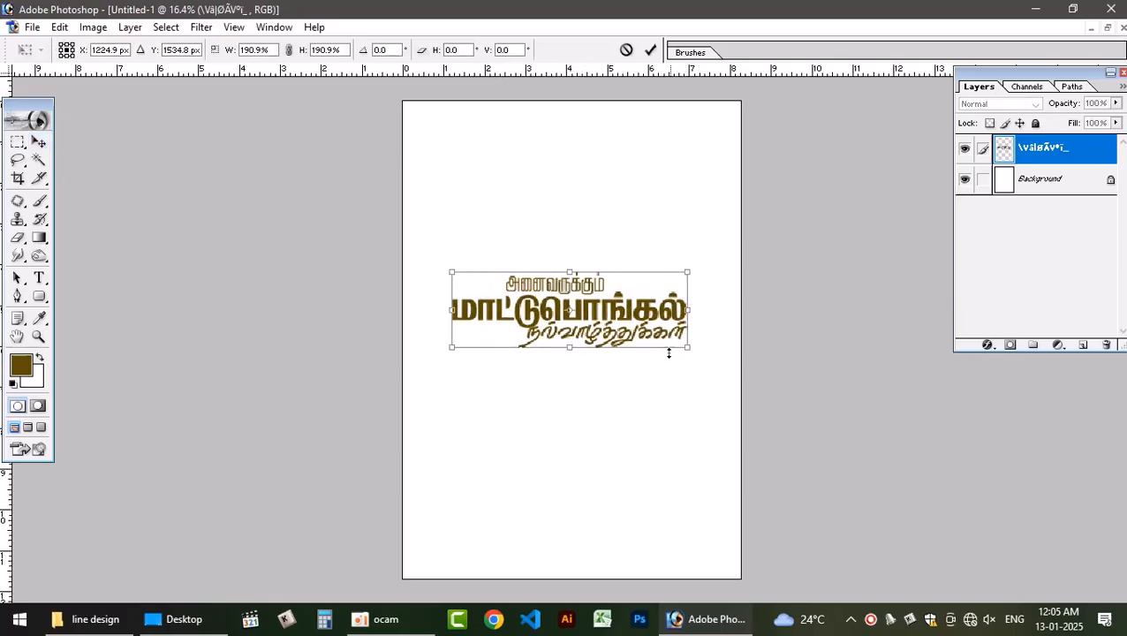
{"action": "key", "text": "Return"}
{"action": "key", "text": "ctrl+plus"}
{"action": "key", "text": "ctrl+plus"}
{"action": "key", "text": "ctrl+plus"}
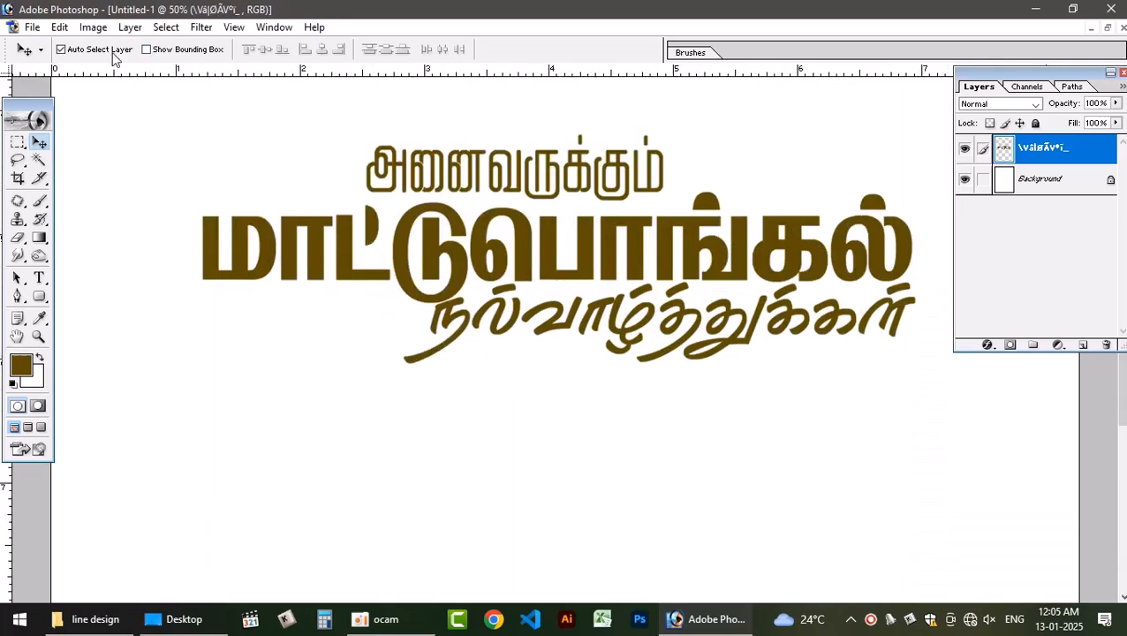
Define a pattern from the page with the greeting title and name it matupongal
{"action": "left_click", "coordinate": [59, 27]}
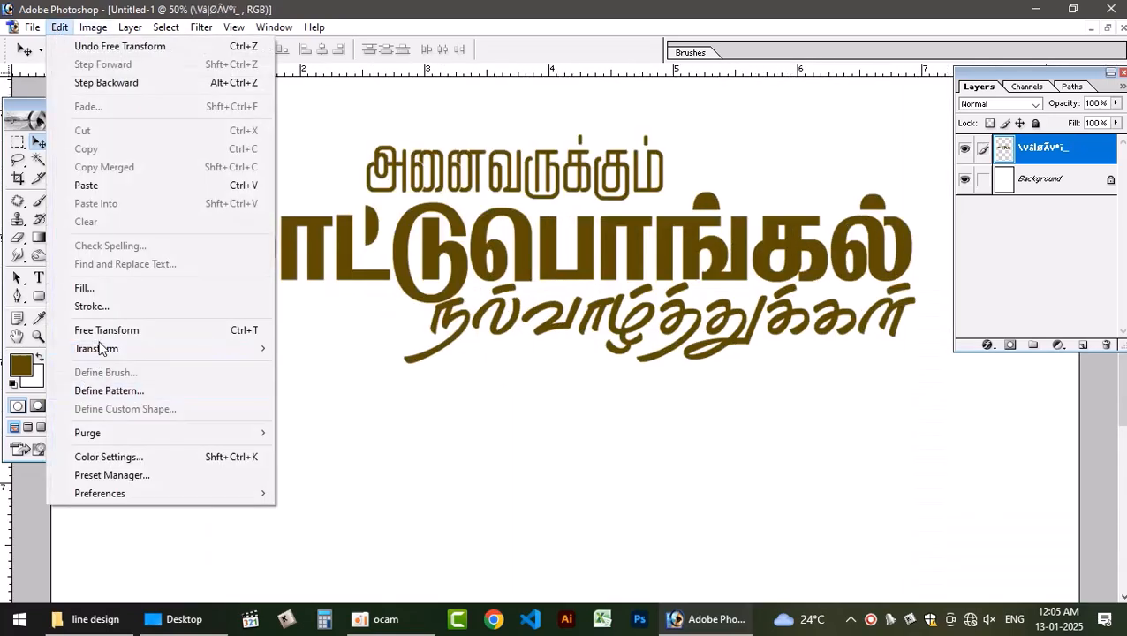
{"action": "mouse_move", "coordinate": [104, 352]}
{"action": "left_click", "coordinate": [197, 390]}
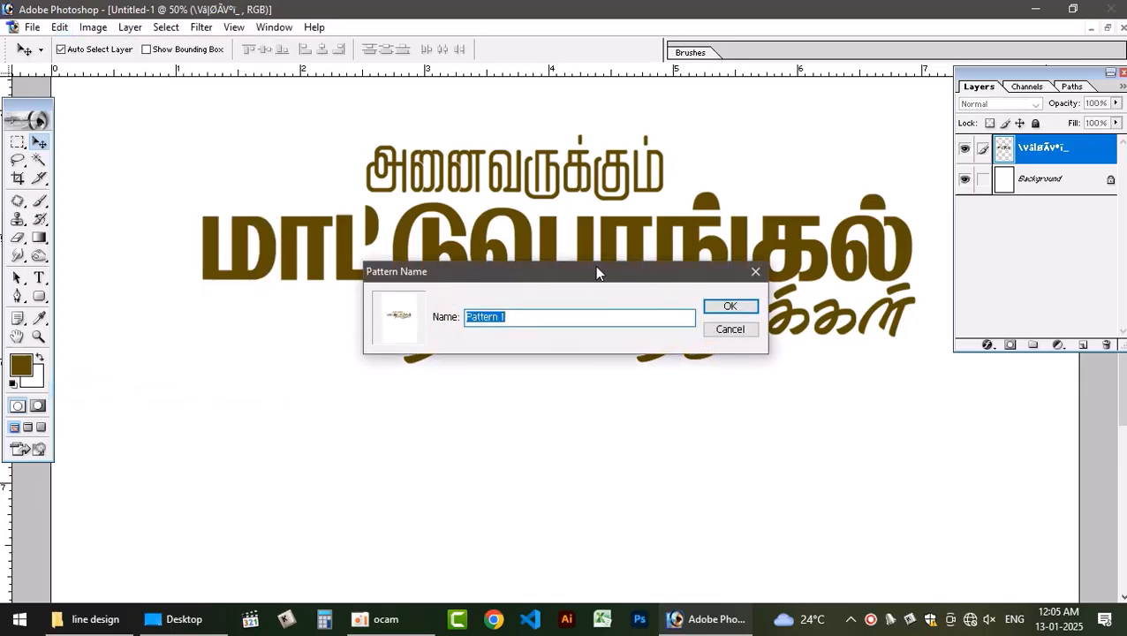
{"action": "type", "text": "matupongal"}
{"action": "key", "text": "Return"}
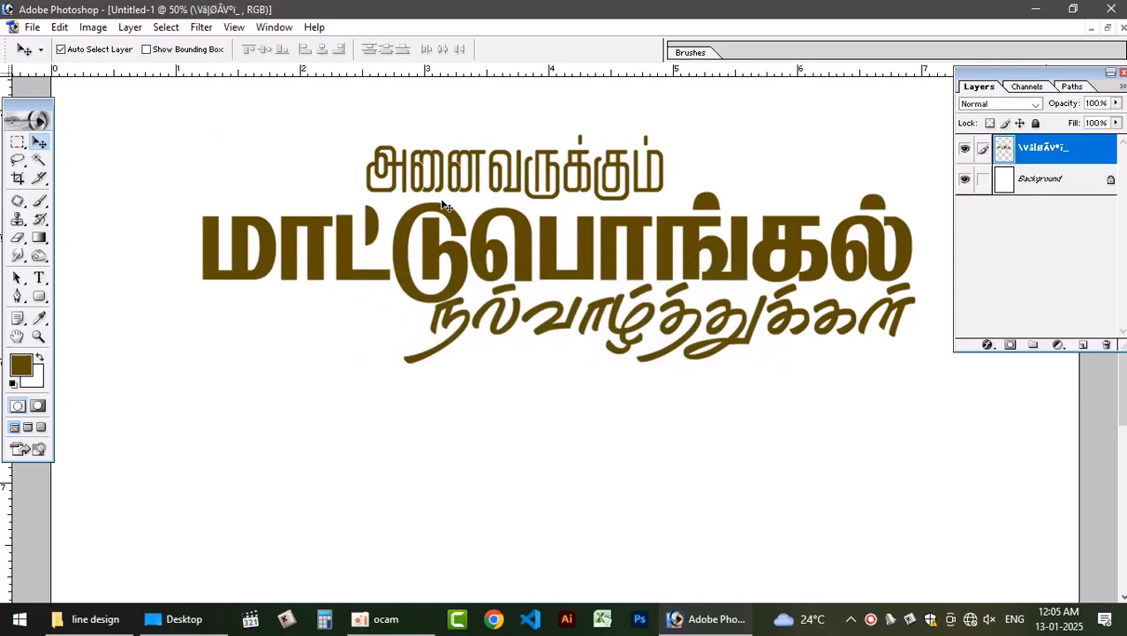
Delete the merged greeting title layer and fill the Background with the olive-brown foreground color 5E4B00
{"action": "left_click", "coordinate": [59, 27]}
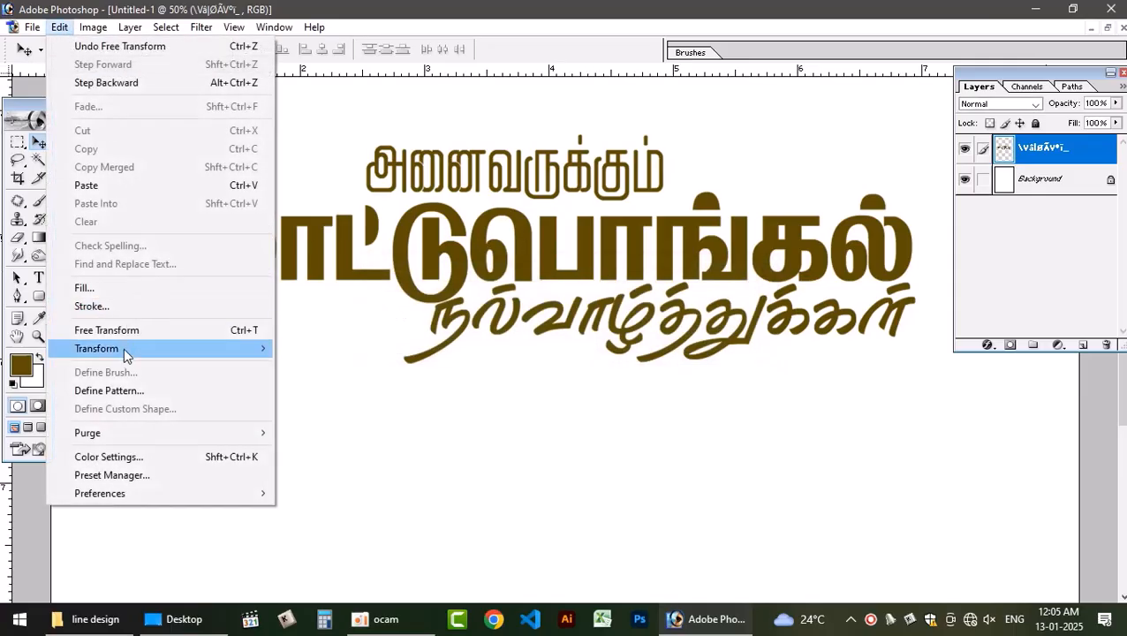
{"action": "left_click", "coordinate": [427, 231]}
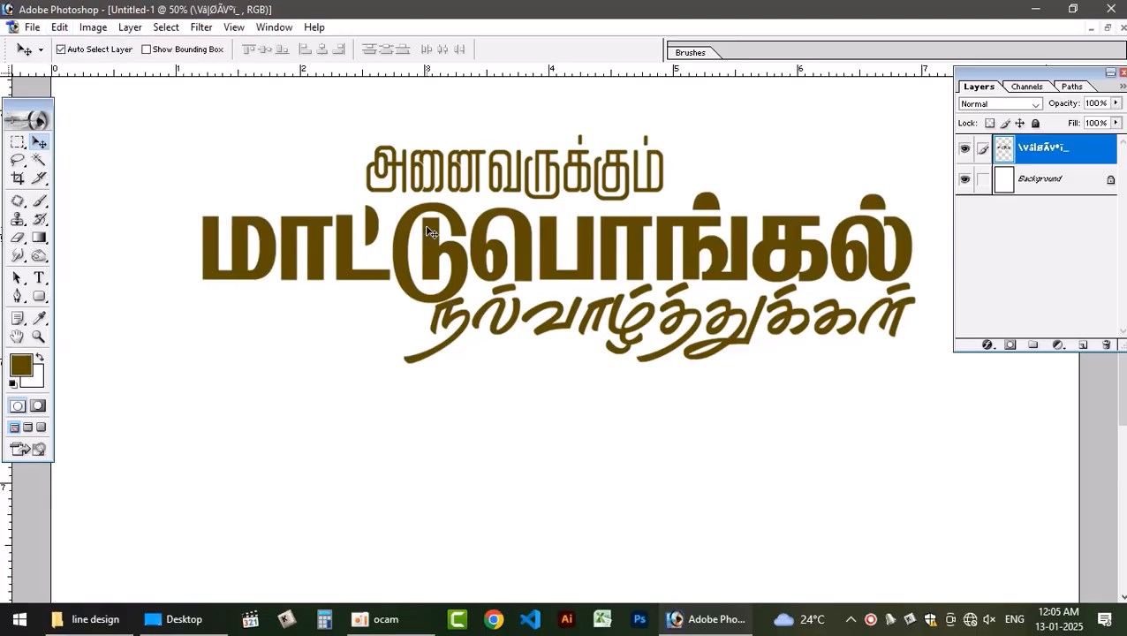
{"action": "key", "text": "ctrl+0"}
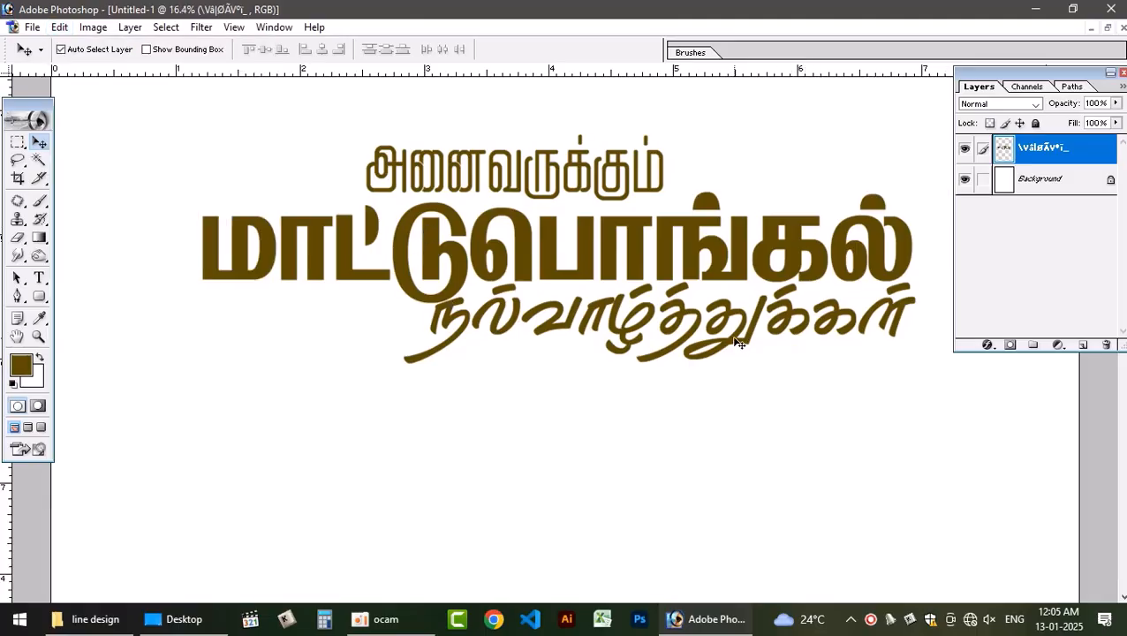
{"action": "left_click", "coordinate": [1106, 344]}
{"action": "key", "text": "Return"}
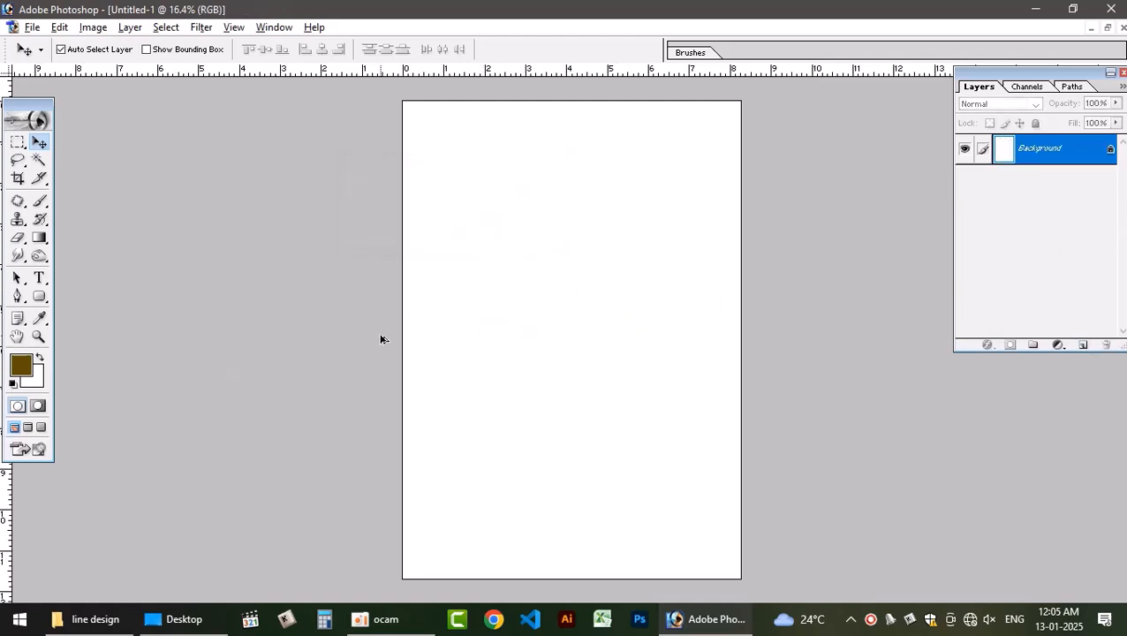
{"action": "key", "text": "alt+BackSpace"}
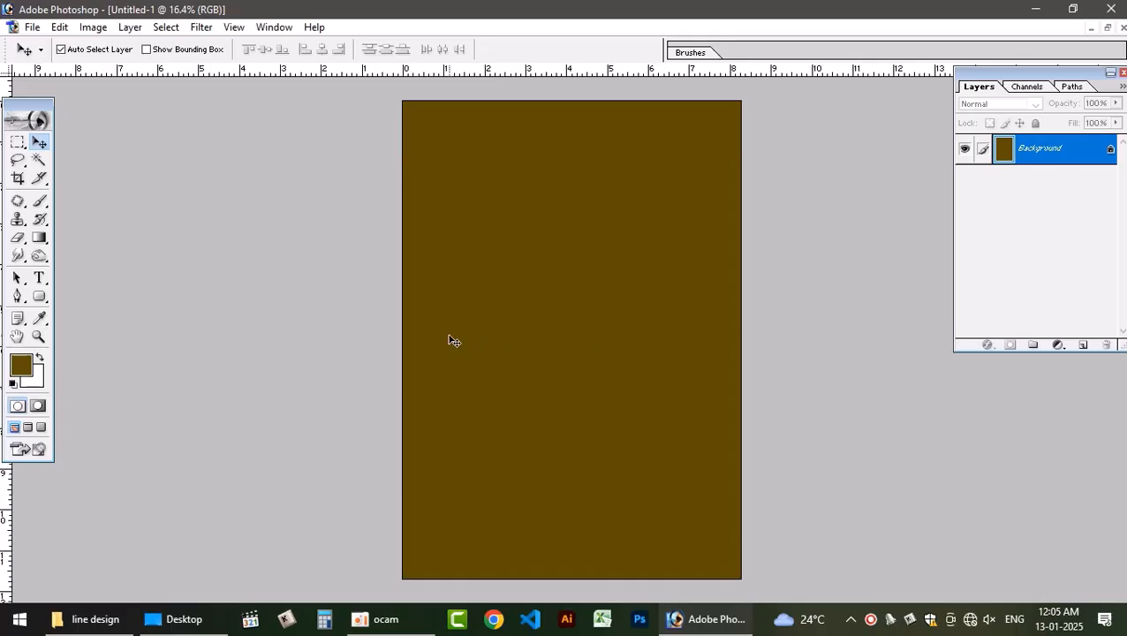
Add a new layer and fill it with the dark reddish brown 5E2100 as the foreground color
{"action": "key", "text": "ctrl+shift+n"}
{"action": "key", "text": "Return"}
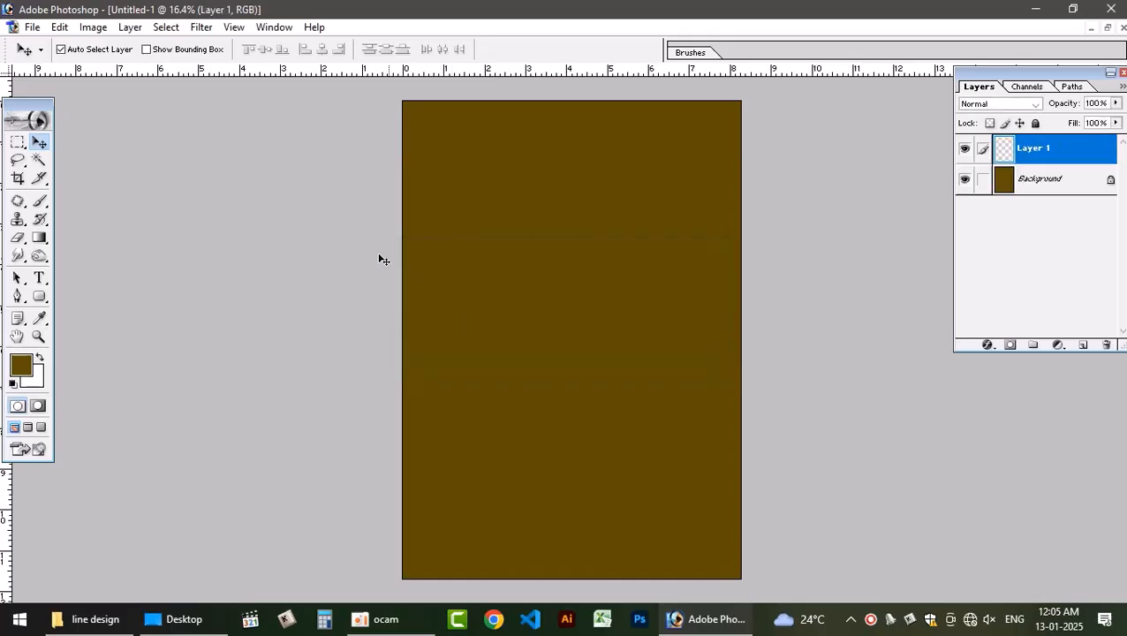
{"action": "left_click", "coordinate": [22, 365]}
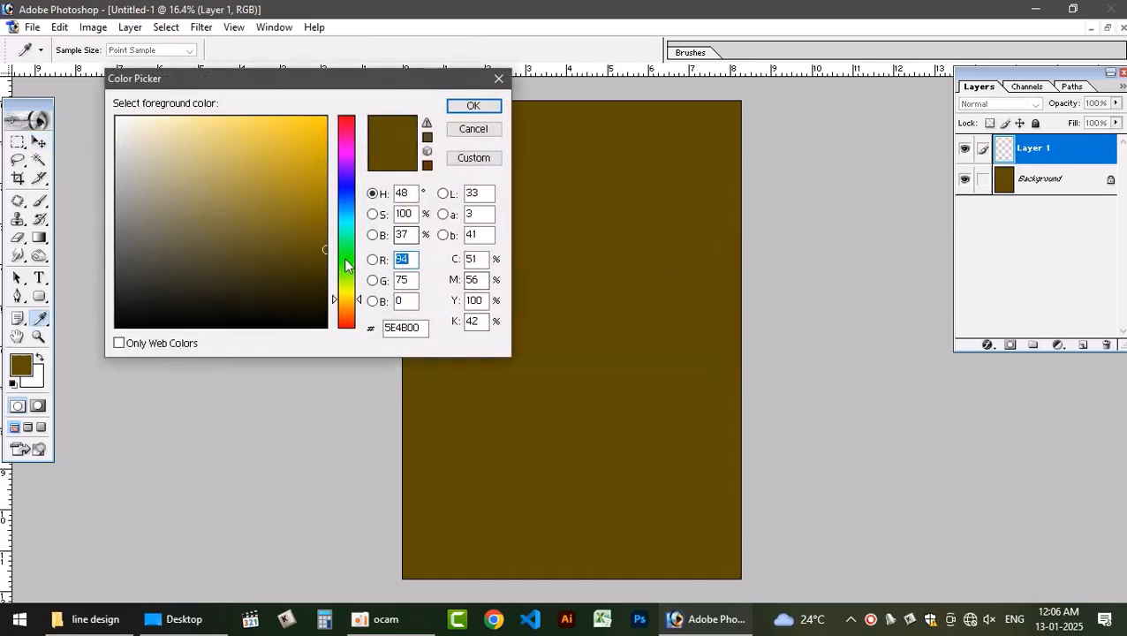
{"action": "left_click_drag", "start_coordinate": [360, 302], "coordinate": [358, 316]}
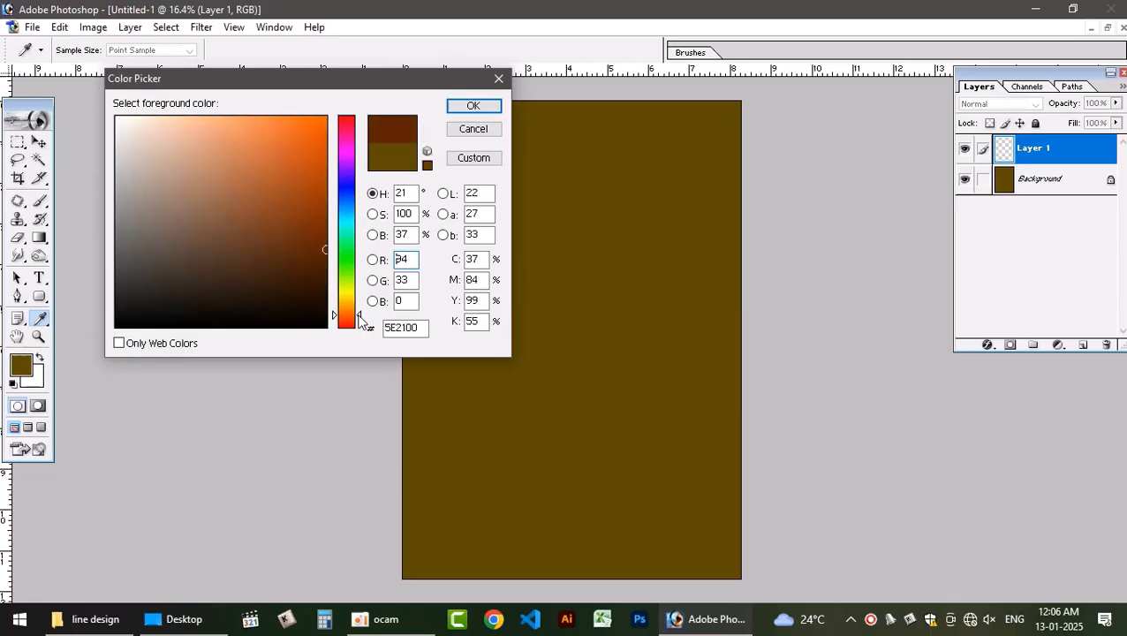
{"action": "left_click", "coordinate": [481, 110]}
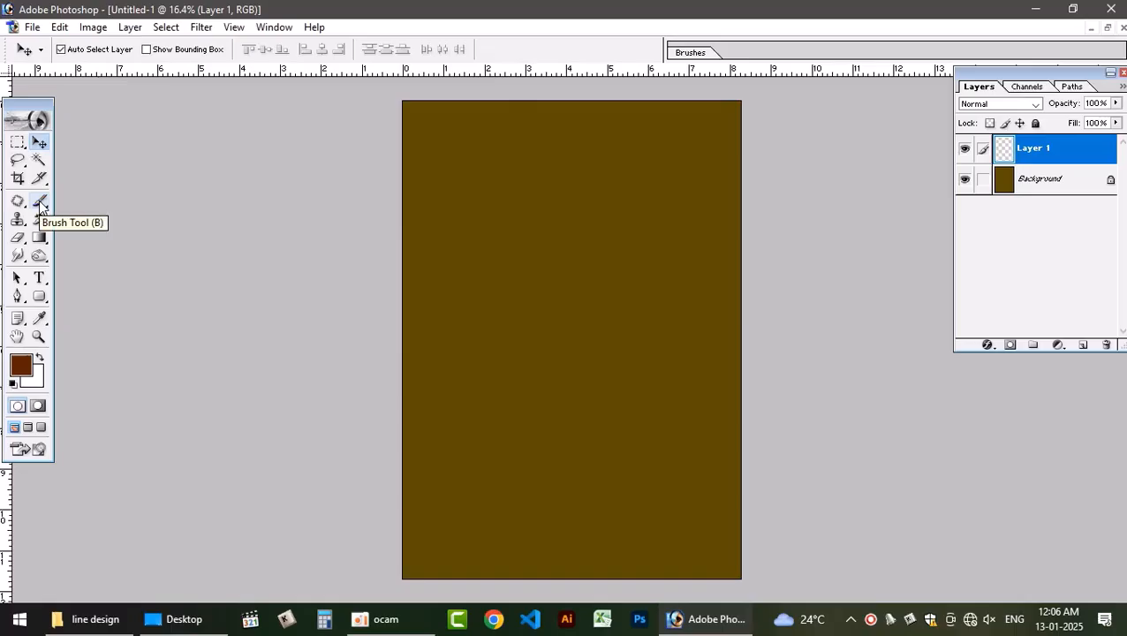
{"action": "left_click", "coordinate": [40, 203]}
{"action": "left_click", "coordinate": [112, 50]}
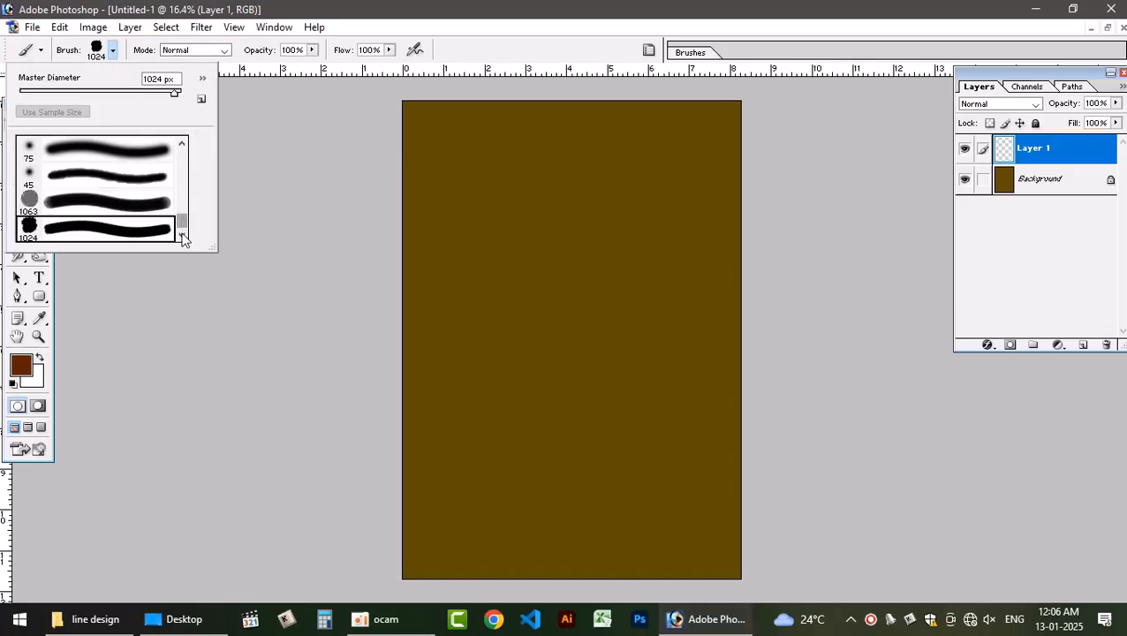
{"action": "left_click", "coordinate": [168, 313]}
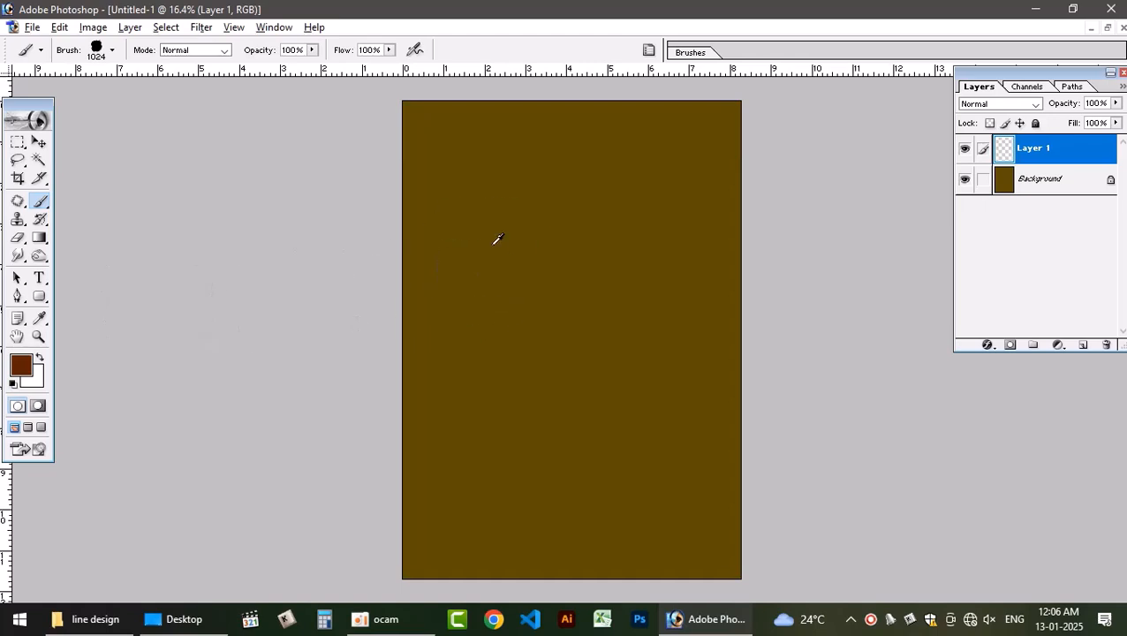
{"action": "key", "text": "alt+BackSpace"}
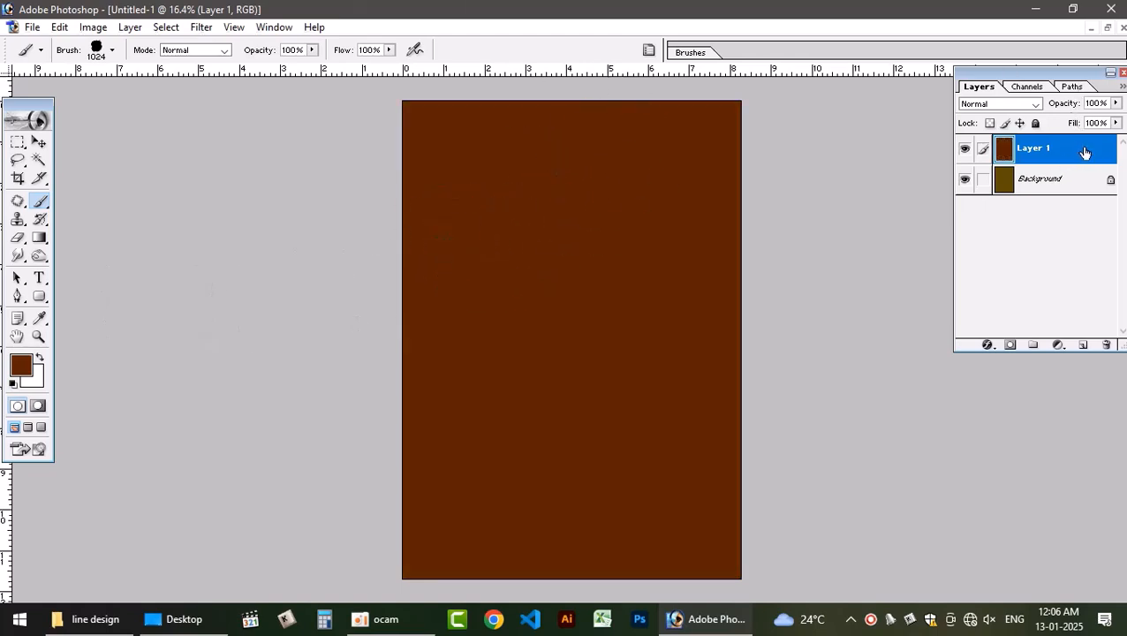
Try a Bevel and Emboss Texture on Layer 1 using the saved greeting pattern, and vary its scale
{"action": "double_click", "coordinate": [1085, 153]}
{"action": "left_click", "coordinate": [314, 185]}
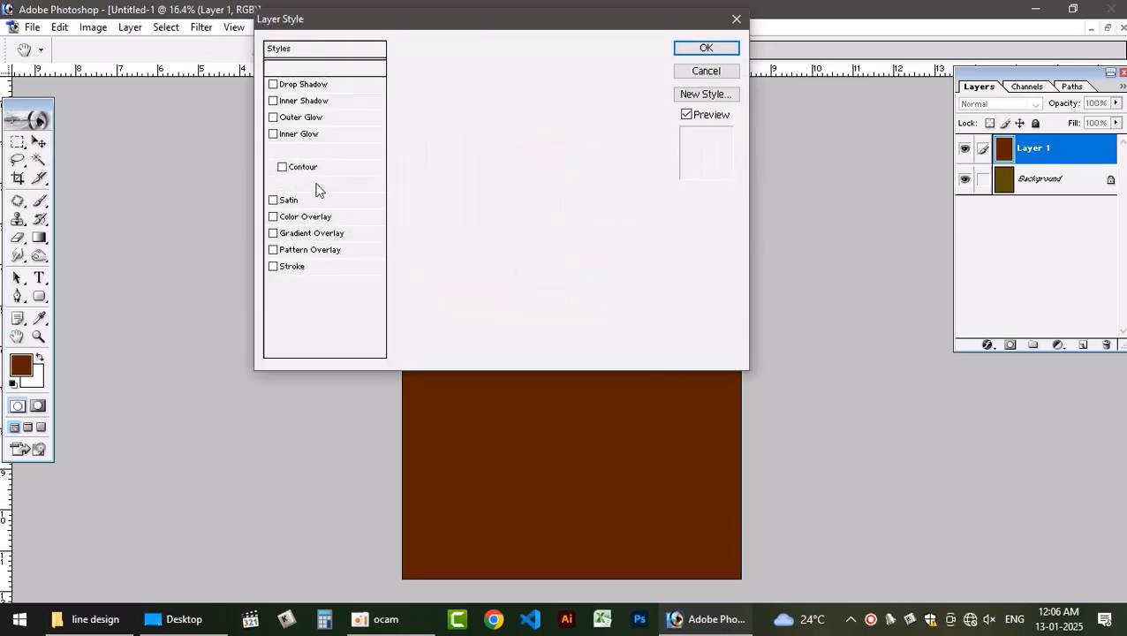
{"action": "left_click", "coordinate": [510, 91]}
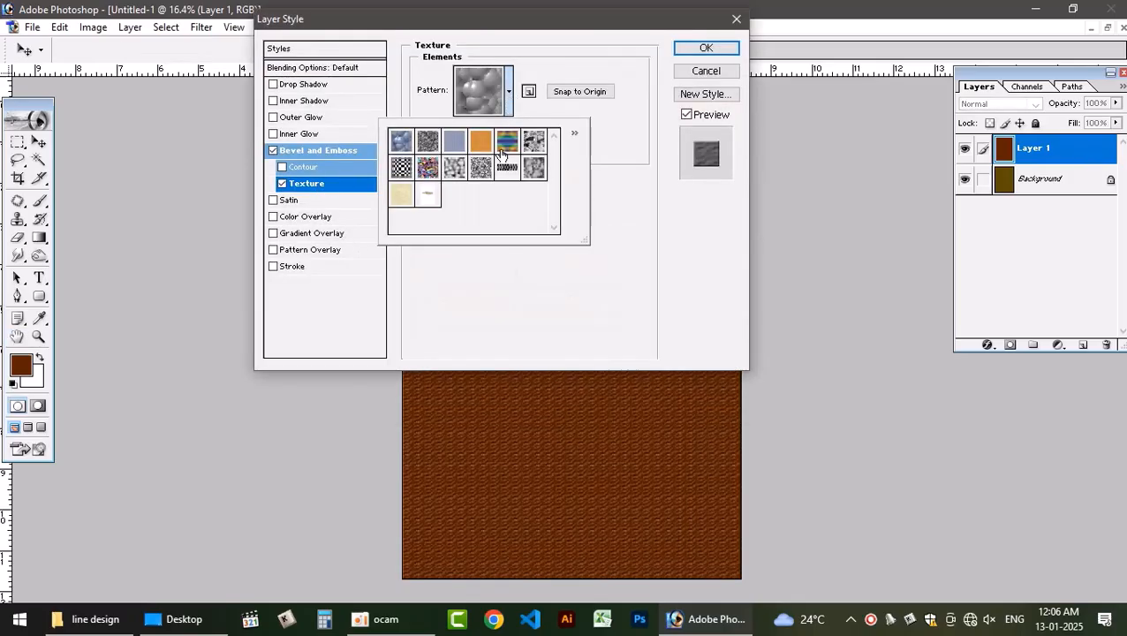
{"action": "left_click", "coordinate": [422, 201]}
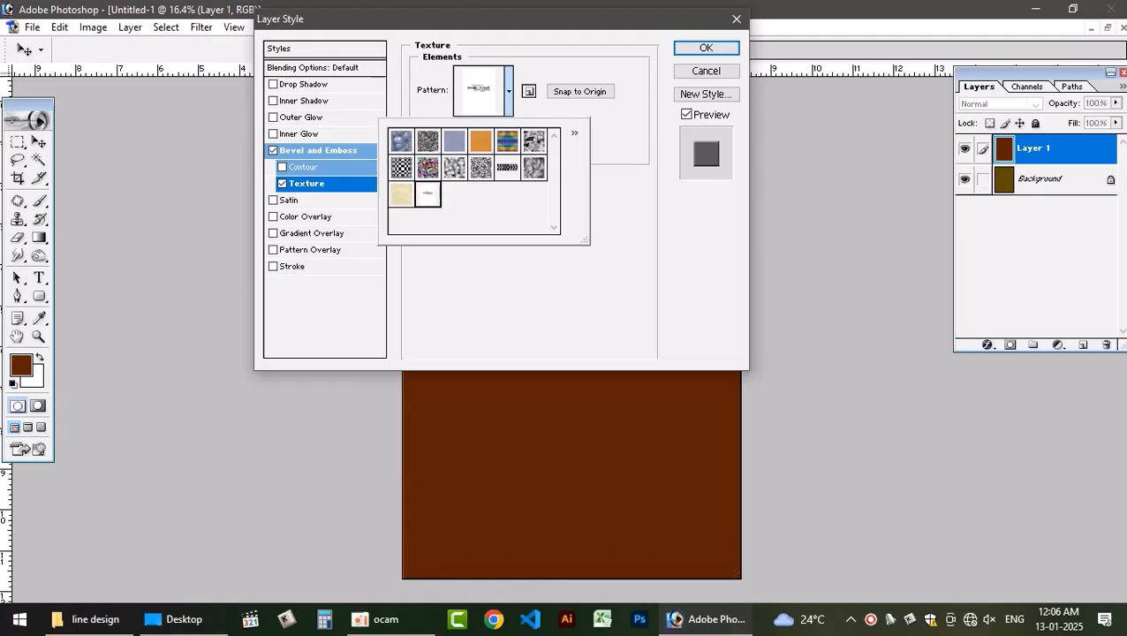
{"action": "left_click_drag", "start_coordinate": [614, 33], "coordinate": [305, 64]}
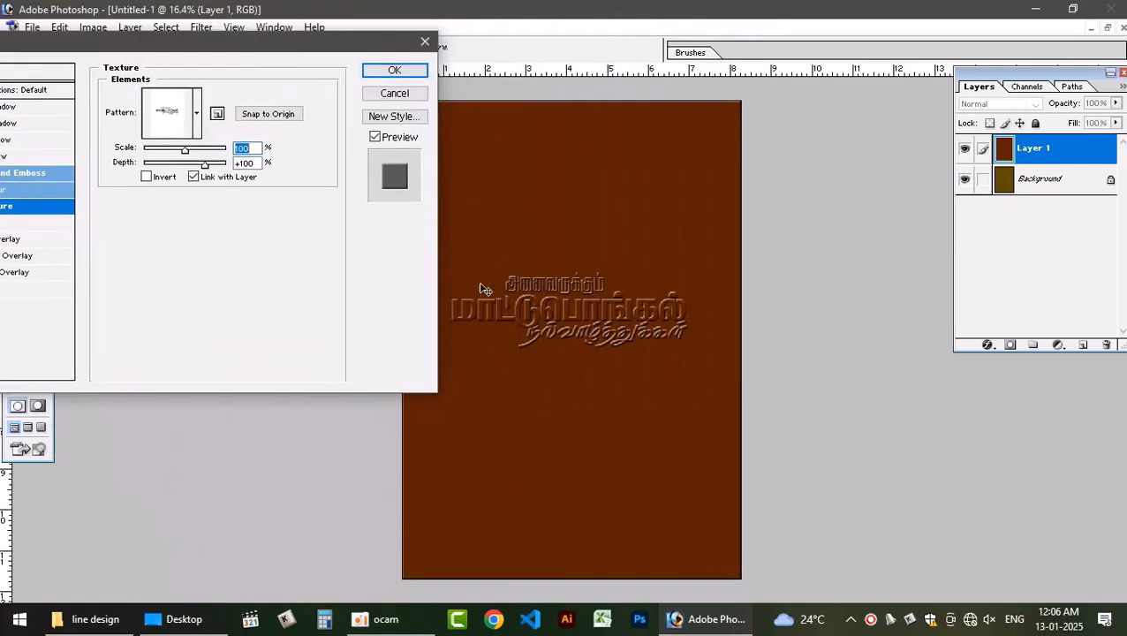
{"action": "mouse_move", "coordinate": [186, 152]}
{"action": "left_mouse_down"}
{"action": "mouse_move", "coordinate": [196, 152]}
{"action": "mouse_move", "coordinate": [184, 149]}
{"action": "left_mouse_up"}
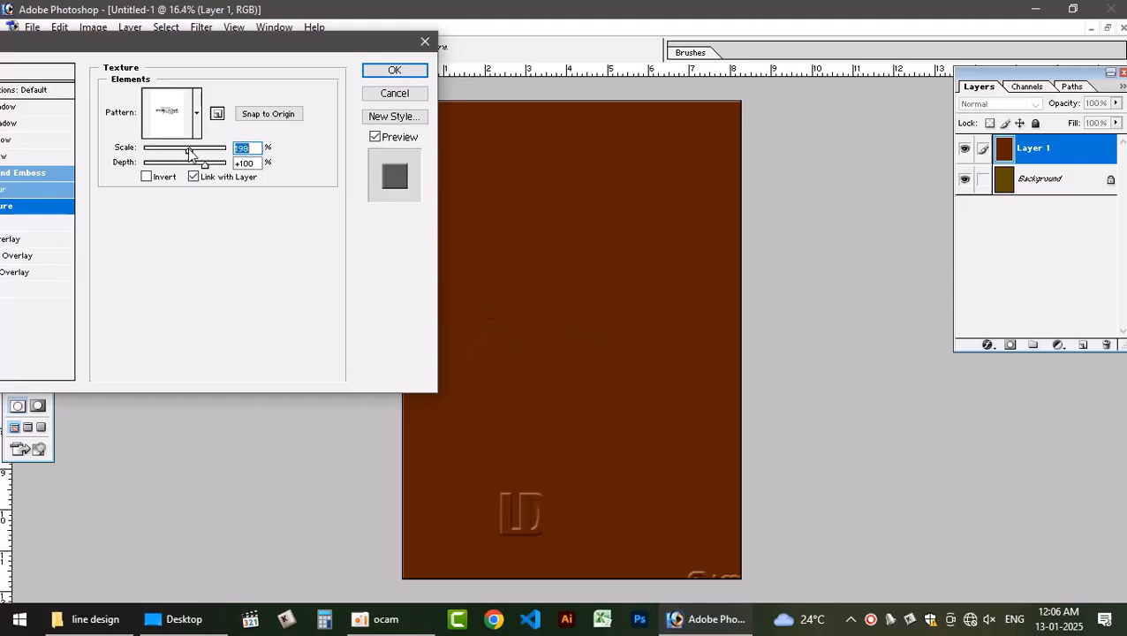
{"action": "left_click", "coordinate": [395, 93]}
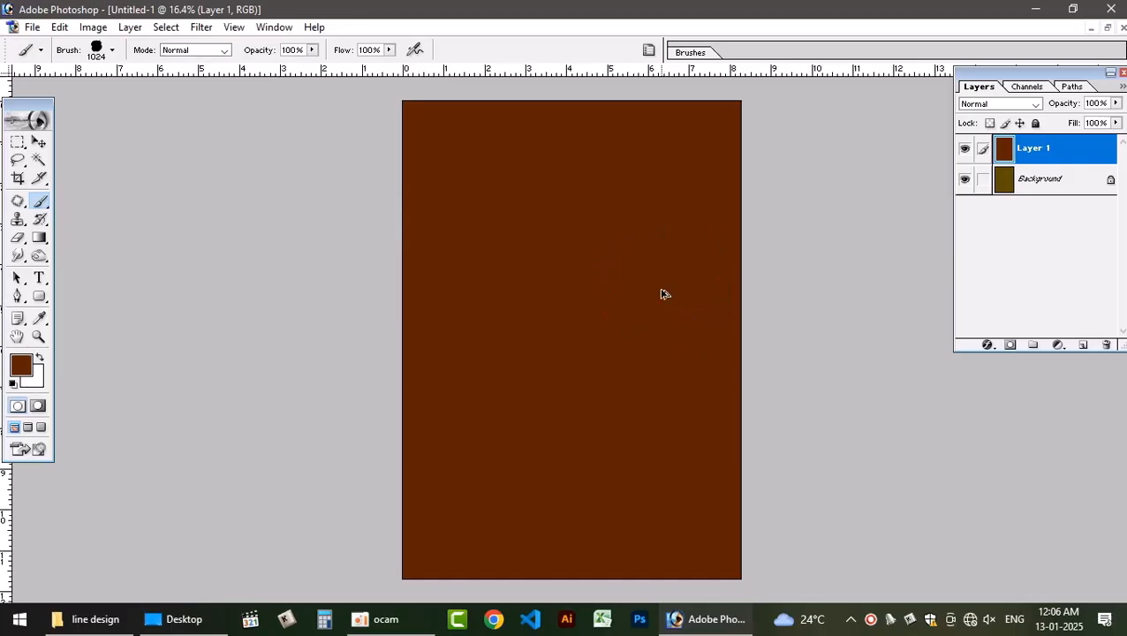
Undo the fills, the added layer and the deletion of the greeting title layer
{"action": "key", "text": "ctrl+alt+z"}
{"action": "key", "text": "ctrl+alt+z"}
{"action": "key", "text": "ctrl+alt+z"}
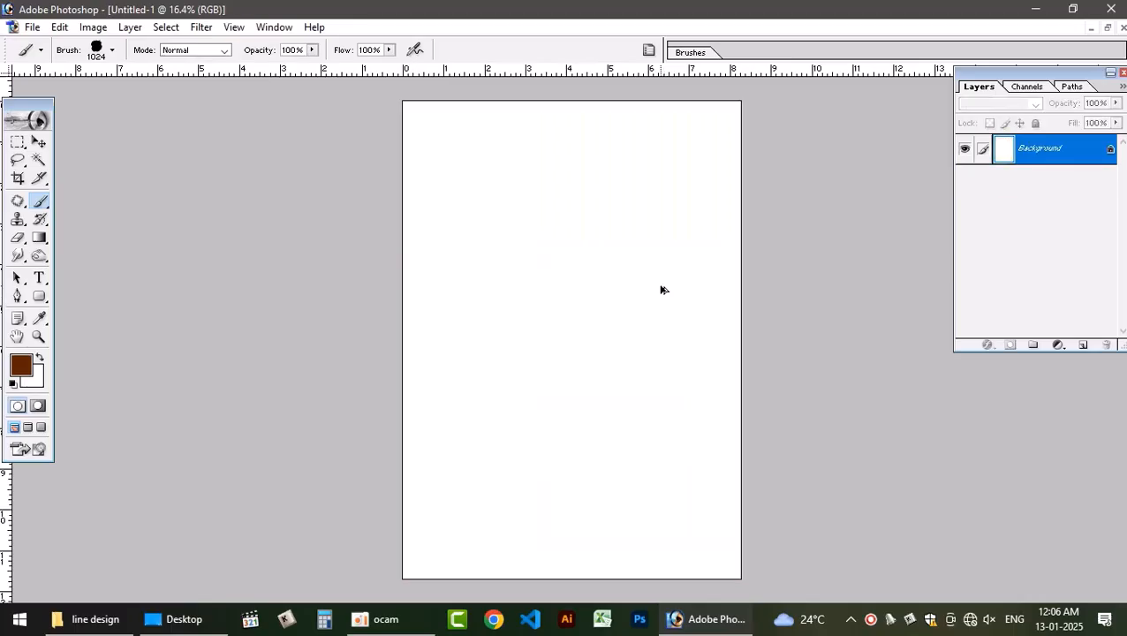
{"action": "key", "text": "ctrl+alt+z"}
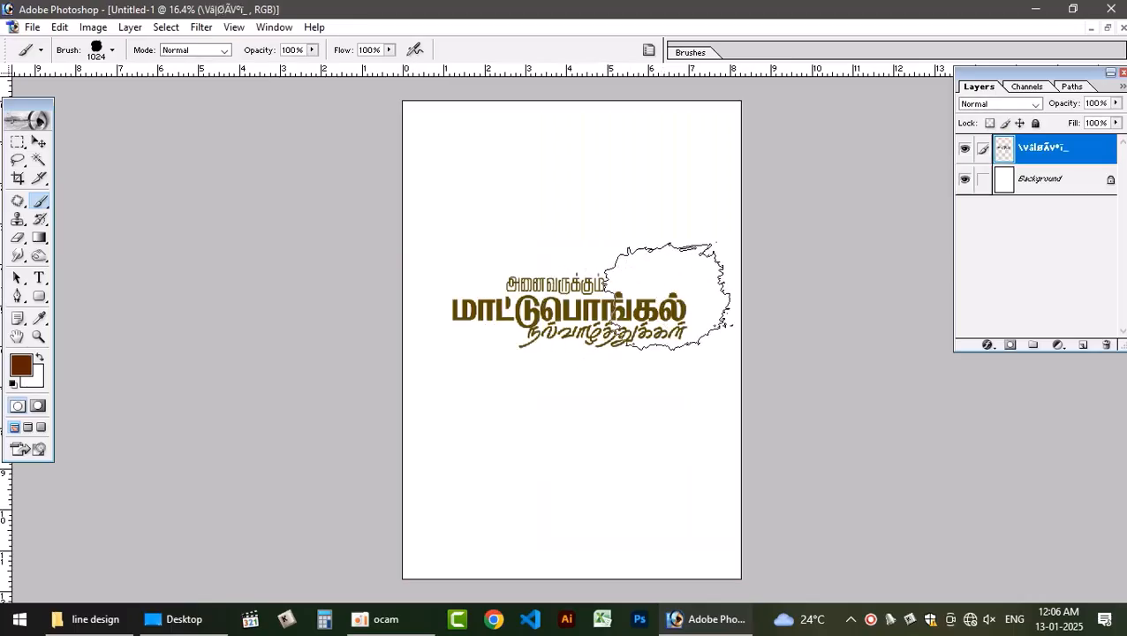
Hide the Background layer and switch to the Move tool
{"action": "left_click", "coordinate": [965, 178]}
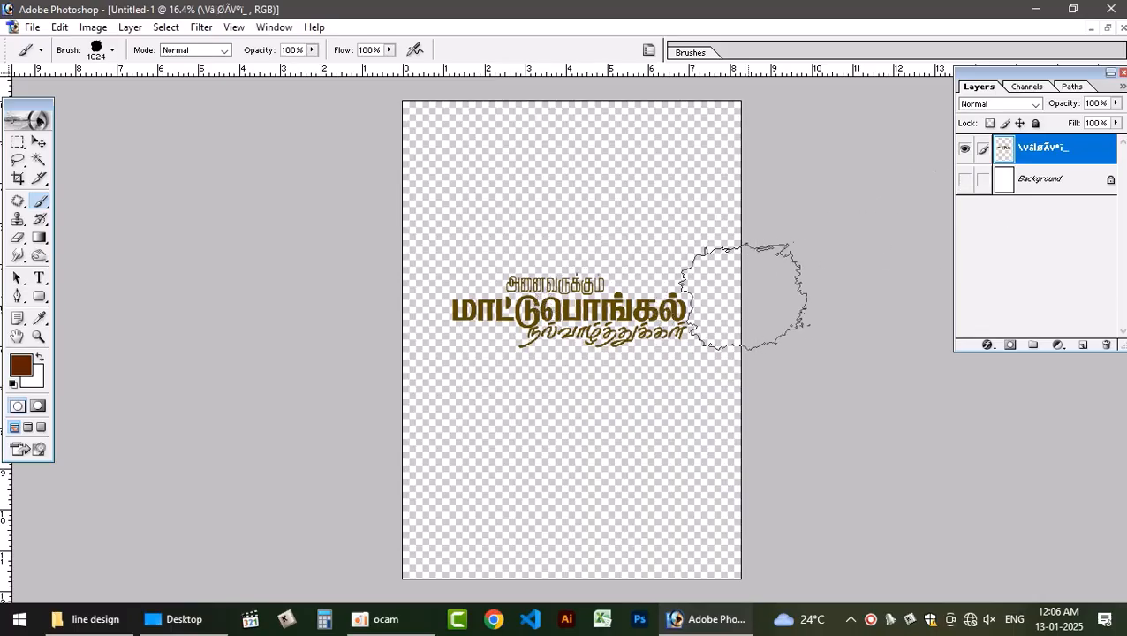
{"action": "key", "text": "v"}
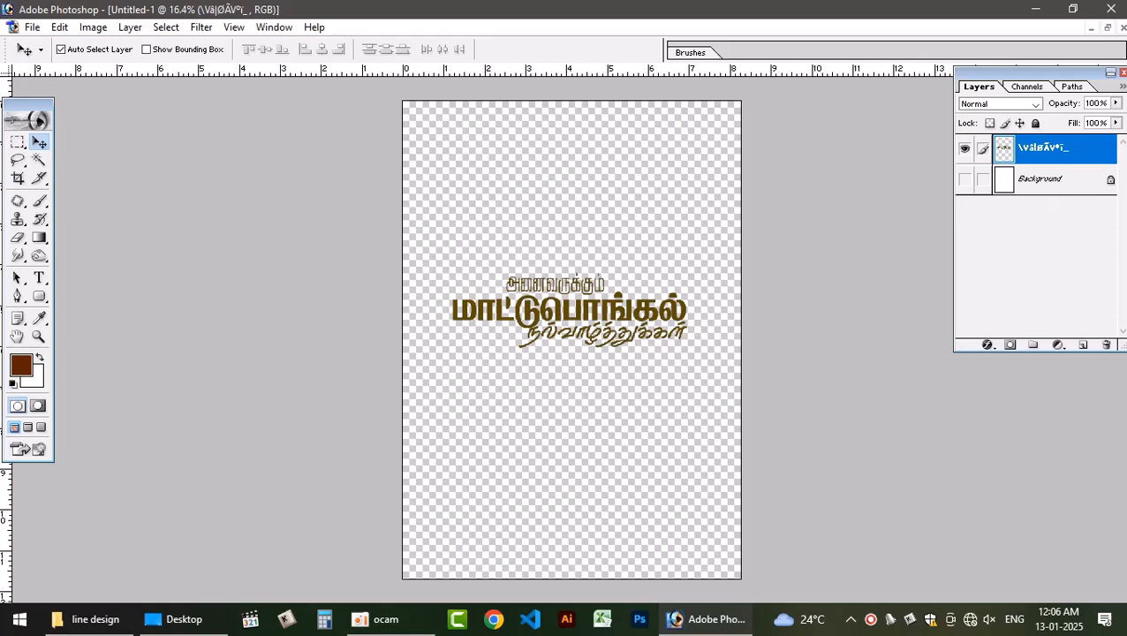
{"action": "left_click", "coordinate": [59, 26]}
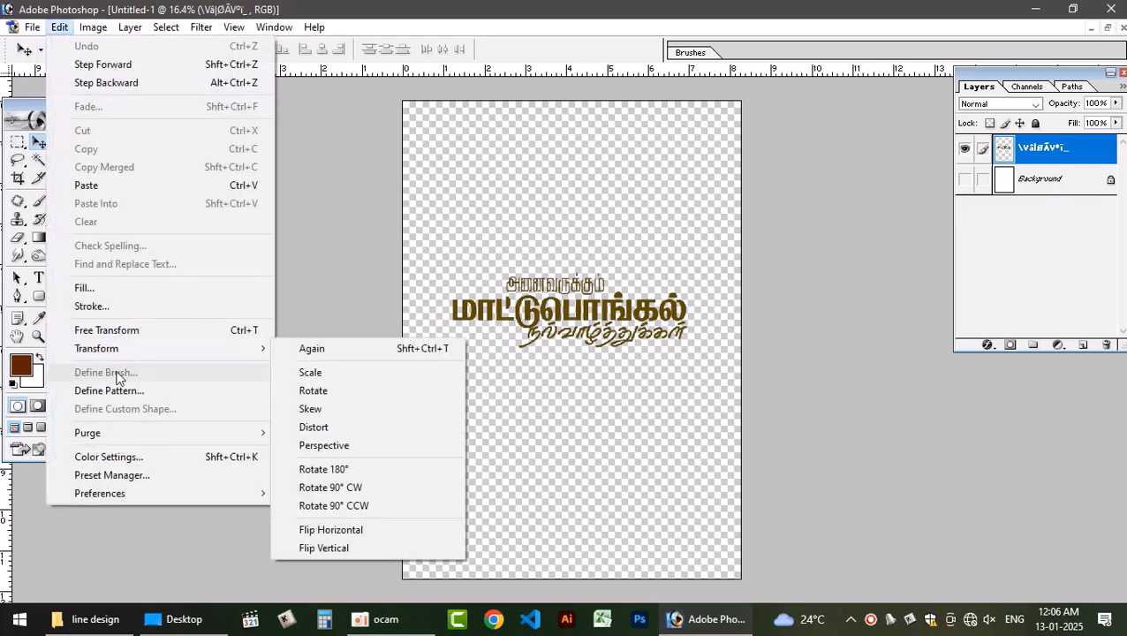
{"action": "left_click", "coordinate": [157, 390]}
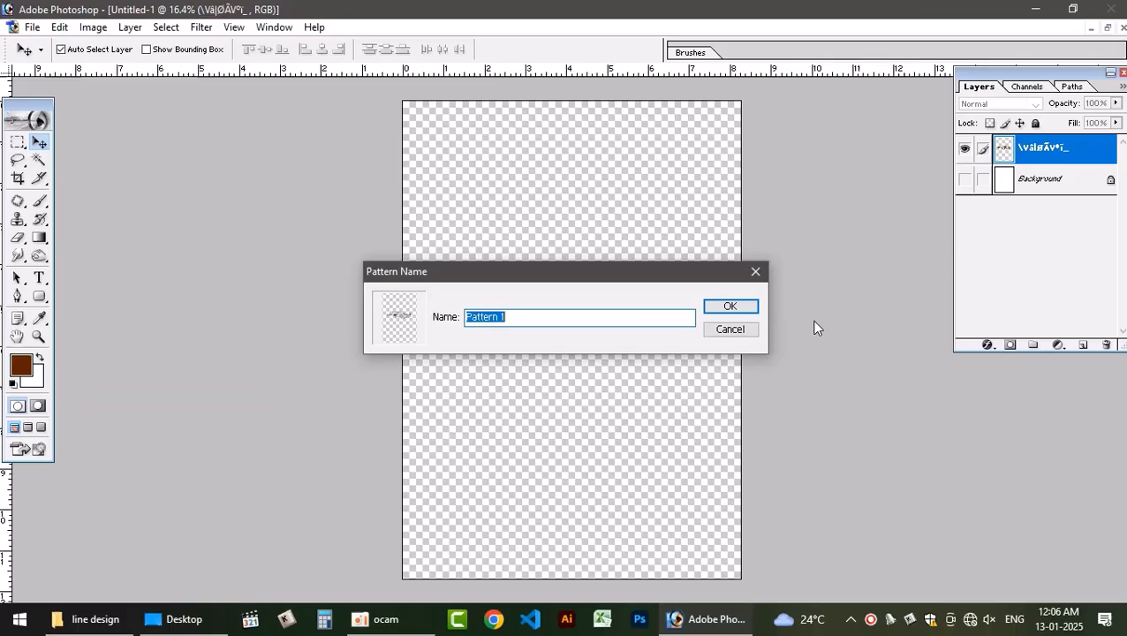
{"action": "left_click", "coordinate": [729, 328]}
Rotate the greeting title about 30° counterclockwise so it slants upward to the right
{"action": "key", "text": "ctrl+t"}
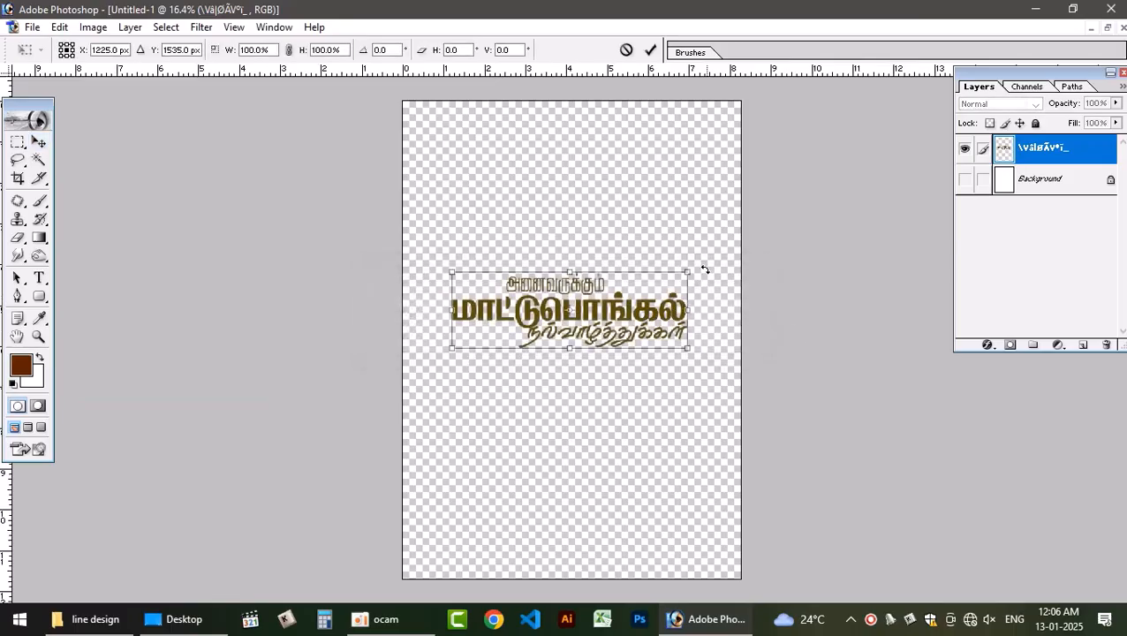
{"action": "left_click_drag", "start_coordinate": [702, 267], "coordinate": [668, 203]}
{"action": "key", "text": "Return"}
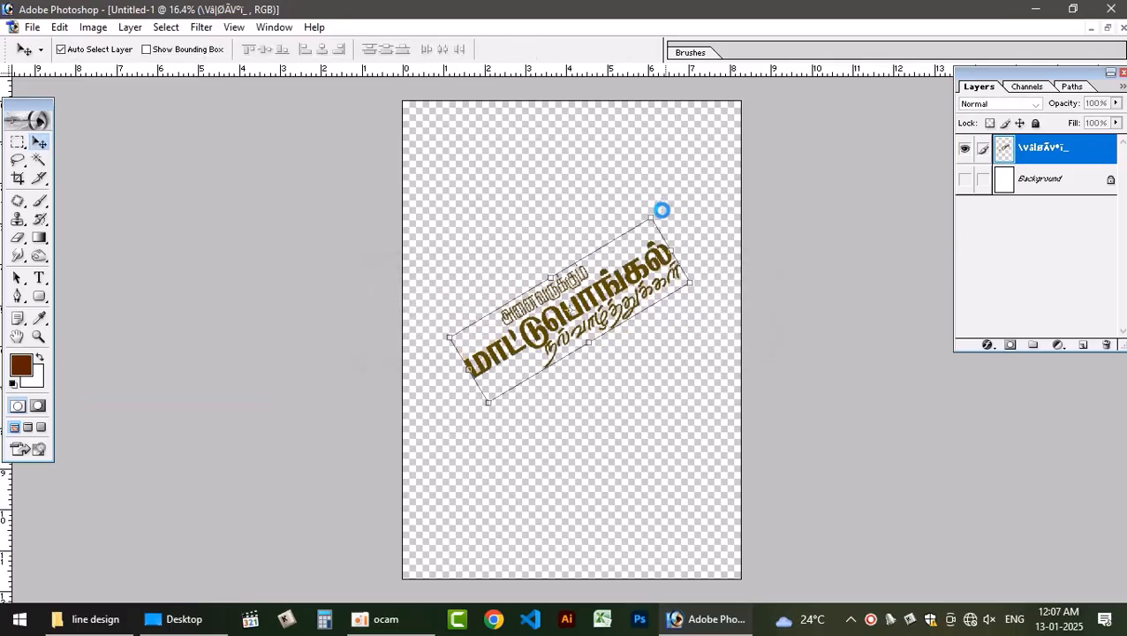
Define the slanted greeting title as a pattern named "aaa"
{"action": "left_click", "coordinate": [59, 26]}
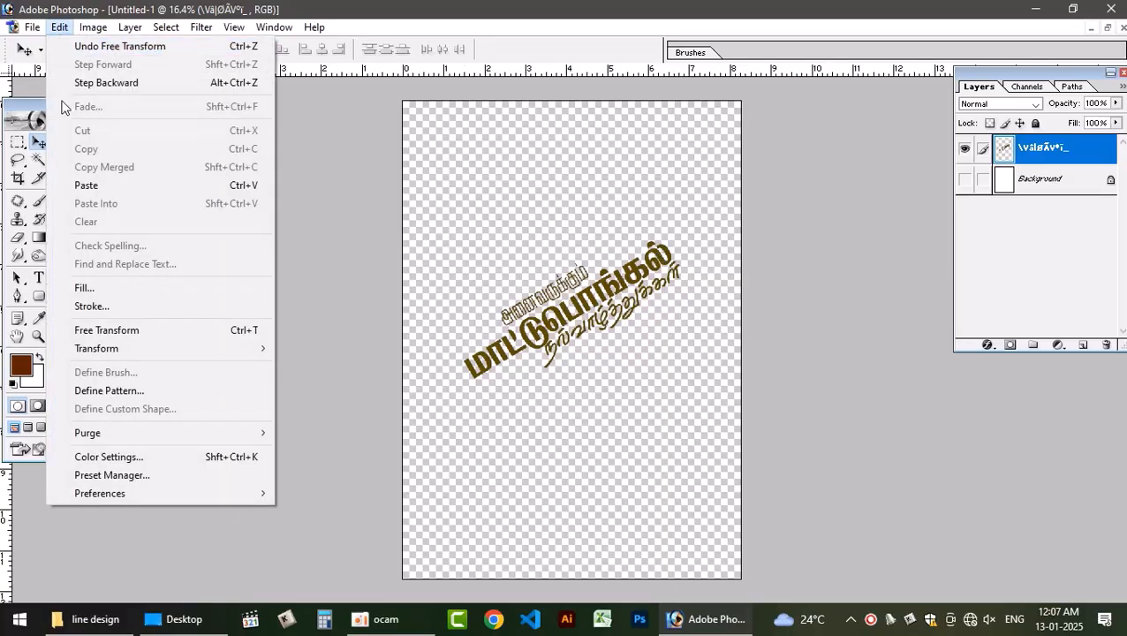
{"action": "left_click", "coordinate": [112, 391]}
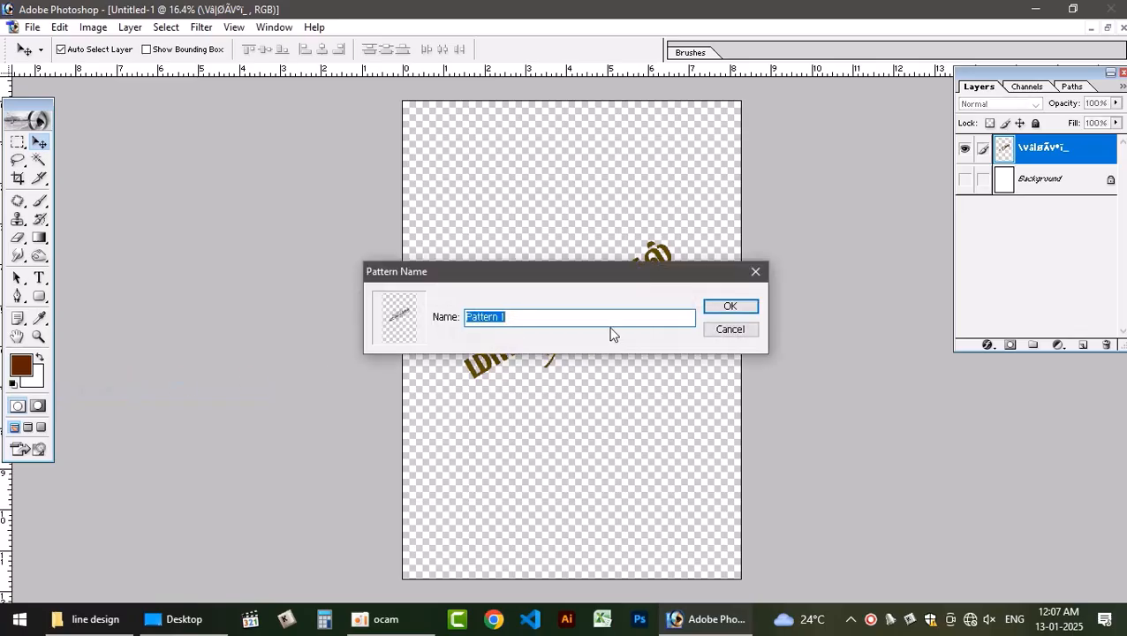
{"action": "type", "text": "aaa"}
{"action": "left_click", "coordinate": [712, 309]}
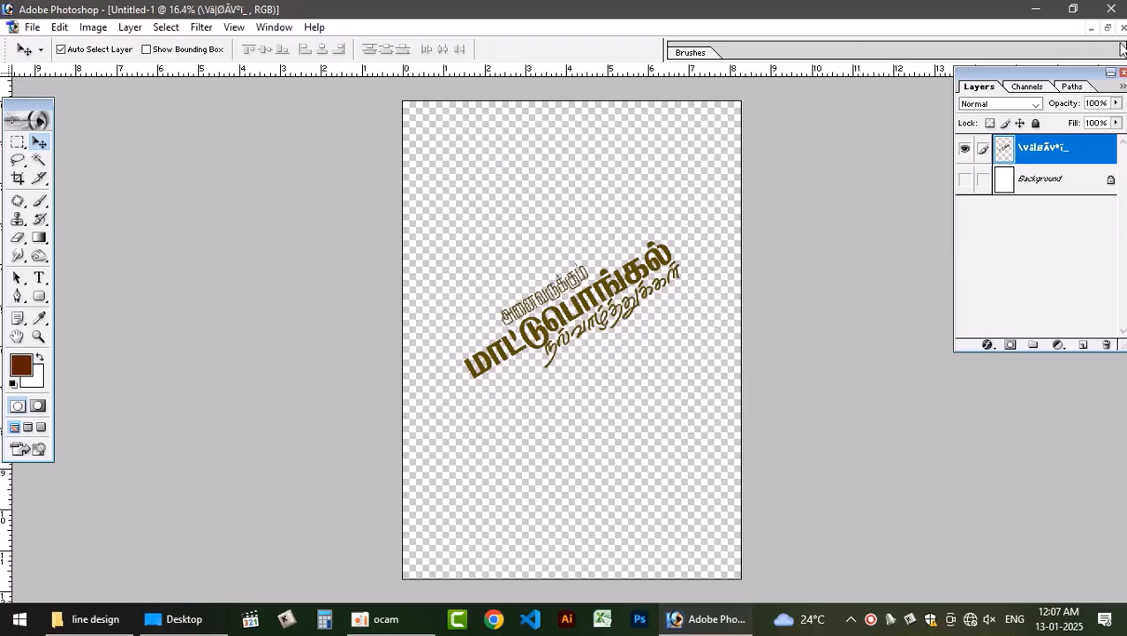
{"action": "key", "text": "ctrl+w"}
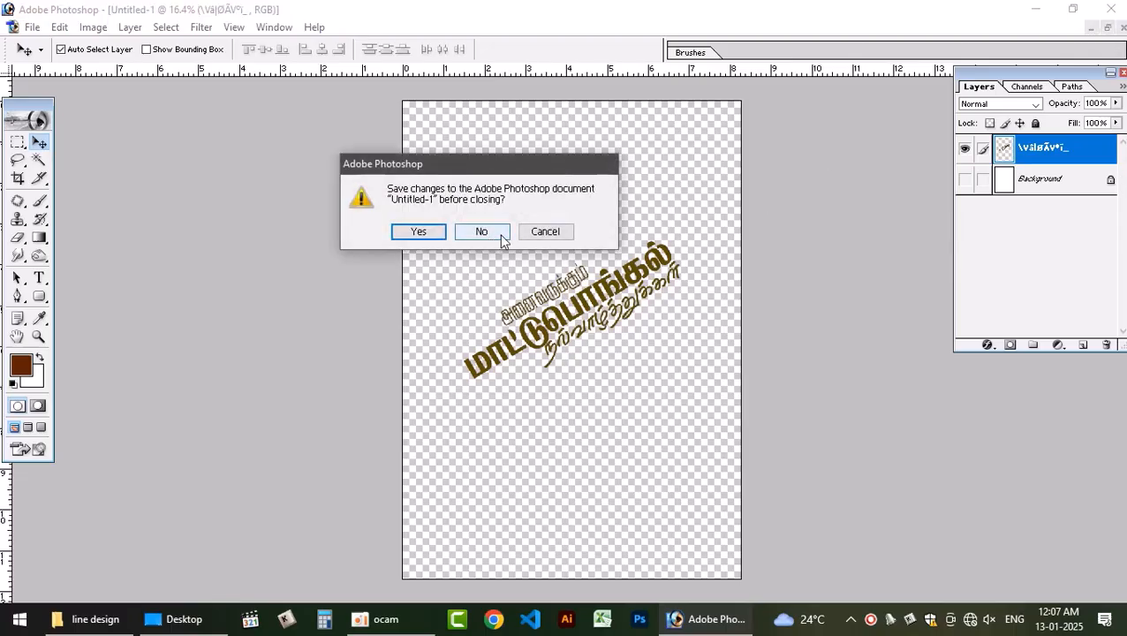
{"action": "left_click", "coordinate": [545, 232]}
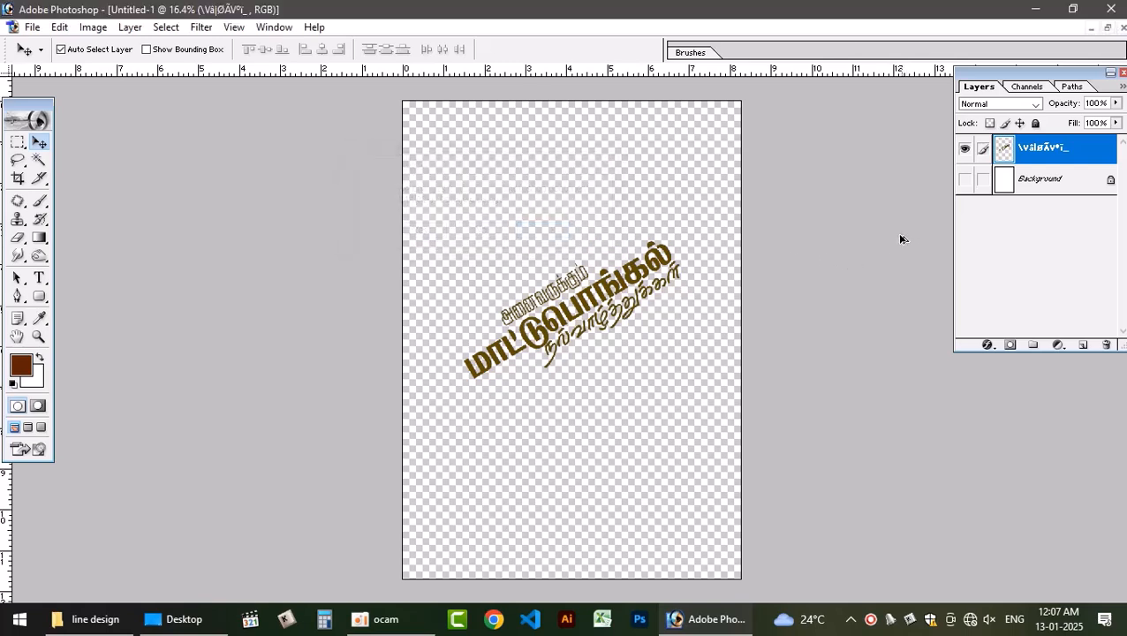
Delete the greeting title layer and fill the Background layer with the dark brown foreground colour
{"action": "key", "text": "ctrl+z"}
{"action": "left_click", "coordinate": [1107, 346]}
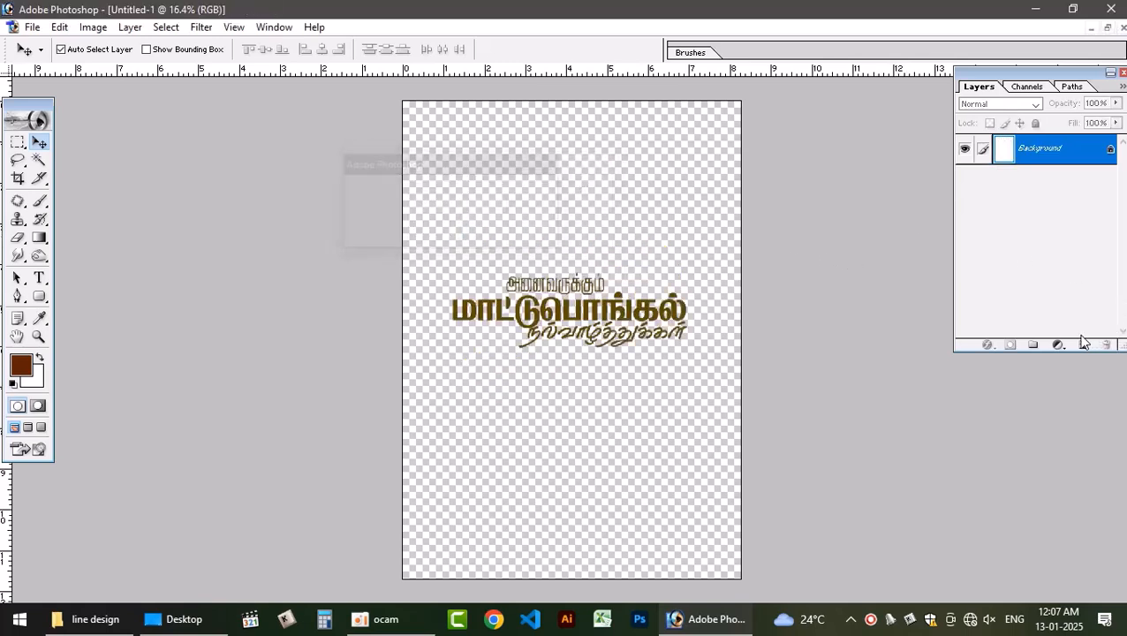
{"action": "key", "text": "alt+BackSpace"}
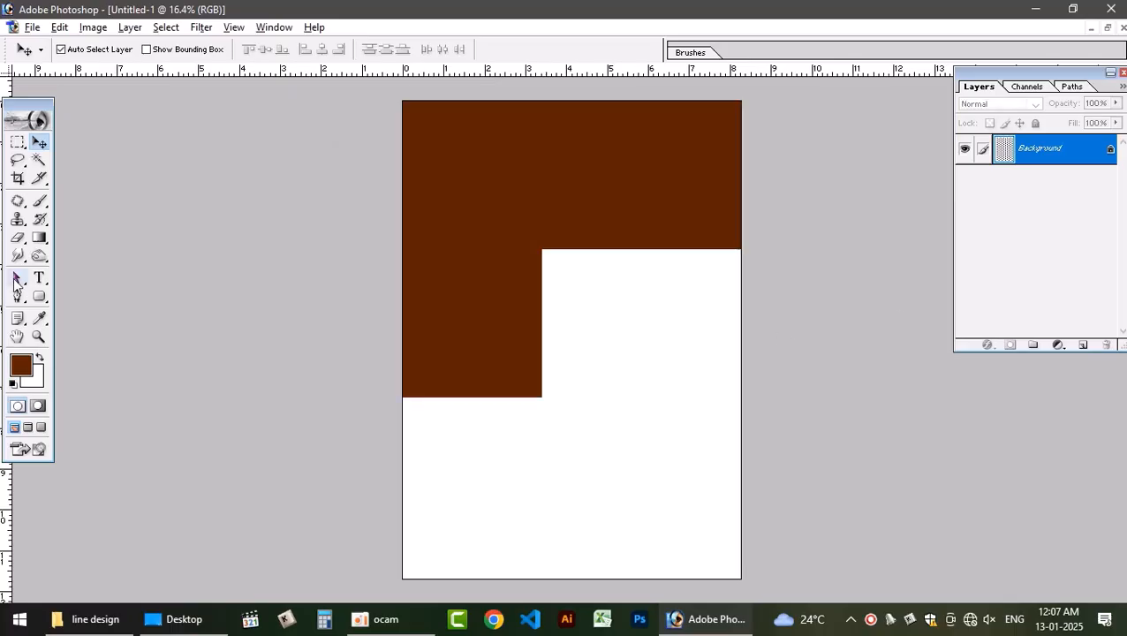
Set the foreground colour to orange FF6410 and fill a new layer with it
{"action": "left_click", "coordinate": [21, 368]}
{"action": "left_click", "coordinate": [314, 118]}
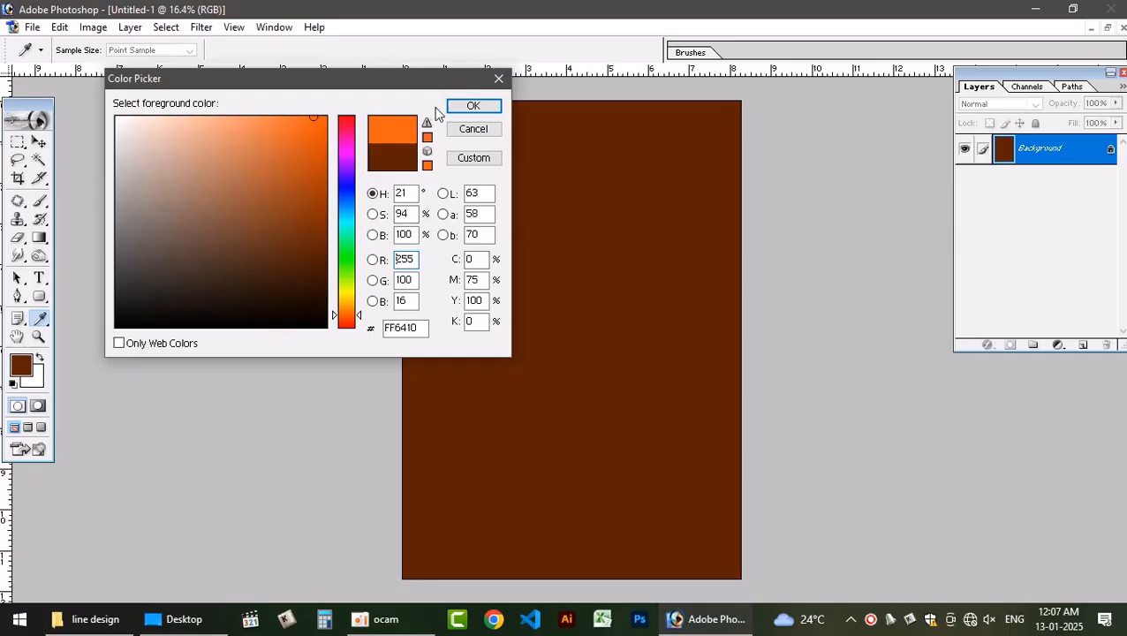
{"action": "left_click", "coordinate": [470, 107]}
{"action": "key", "text": "ctrl+shift+n"}
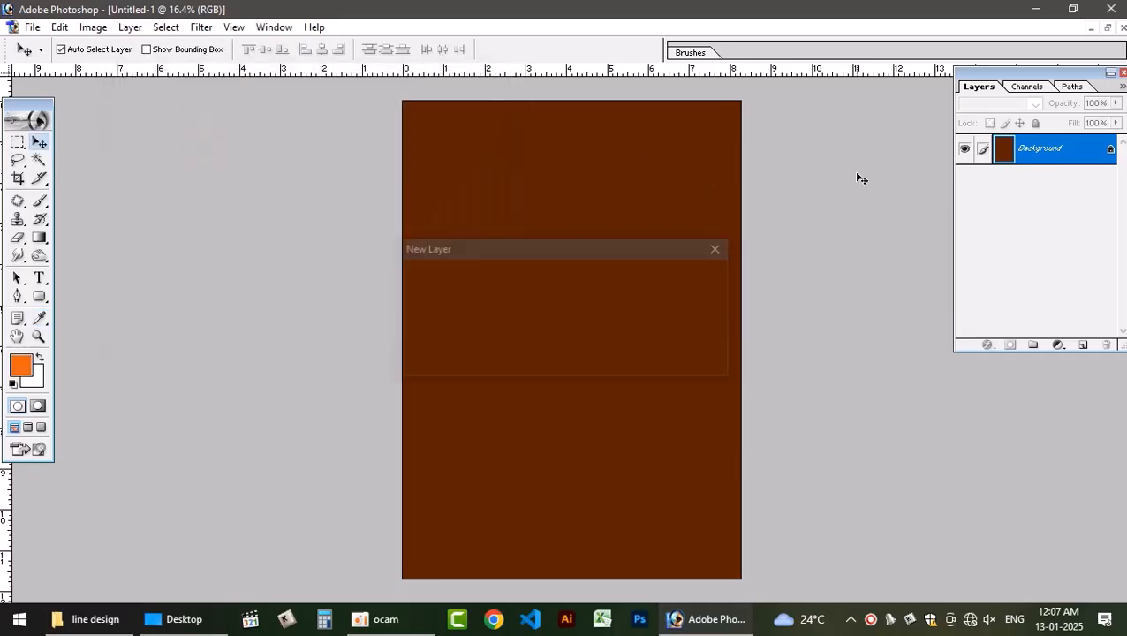
{"action": "key", "text": "Return"}
{"action": "key", "text": "alt+BackSpace"}
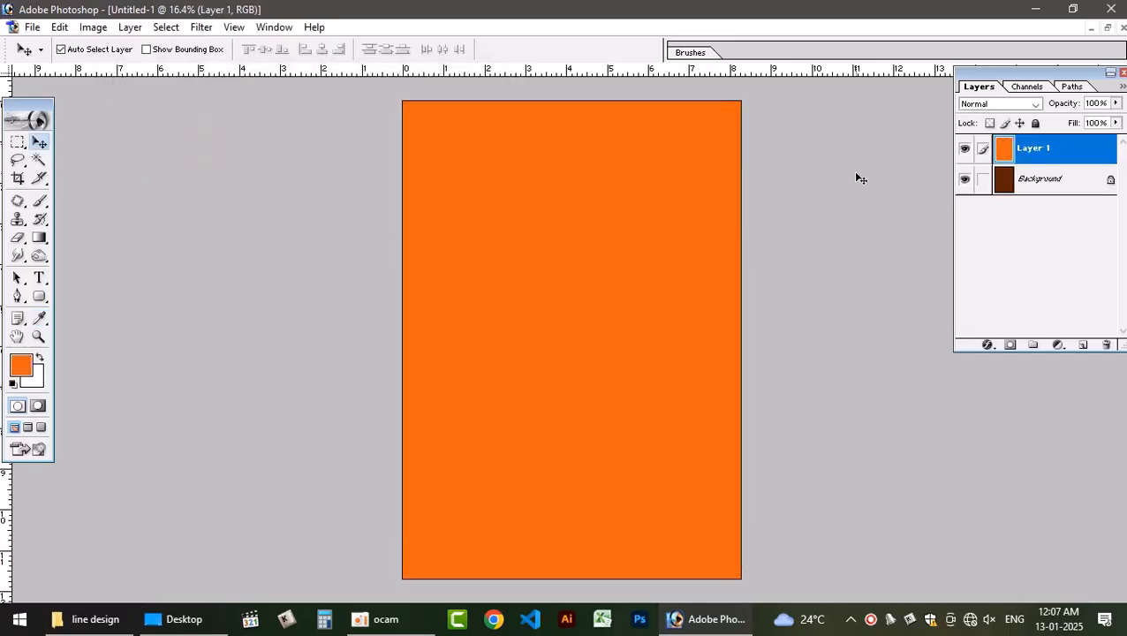
Try a Bevel and Emboss Texture on Layer 1 using the slanted greeting pattern at 27% scale and +79% depth
{"action": "double_click", "coordinate": [1094, 158]}
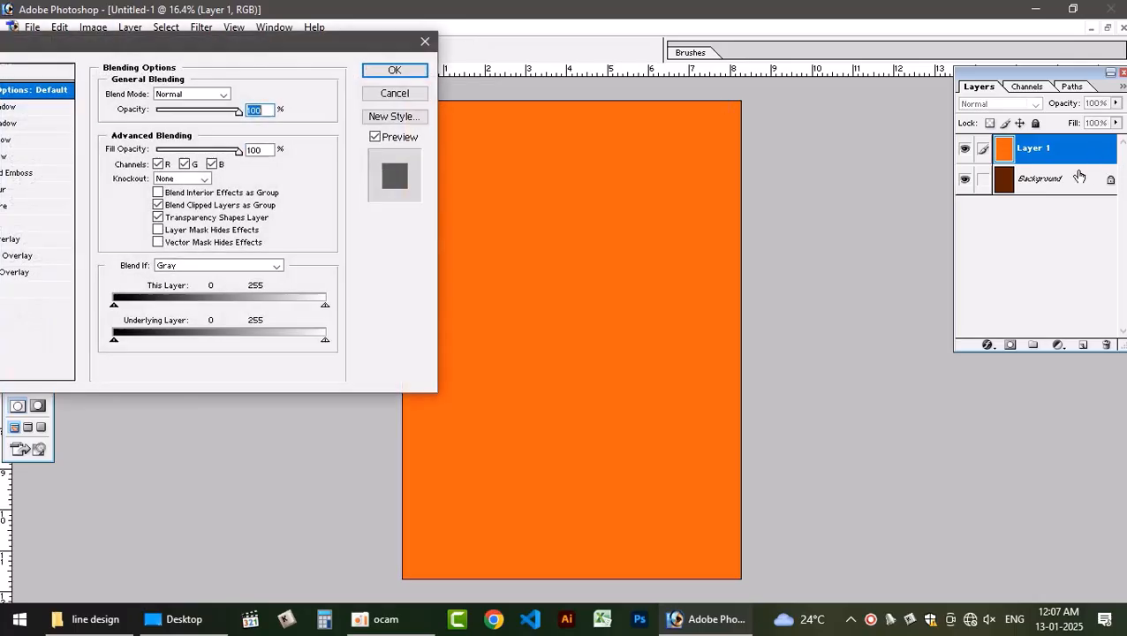
{"action": "left_click_drag", "start_coordinate": [204, 54], "coordinate": [415, 36]}
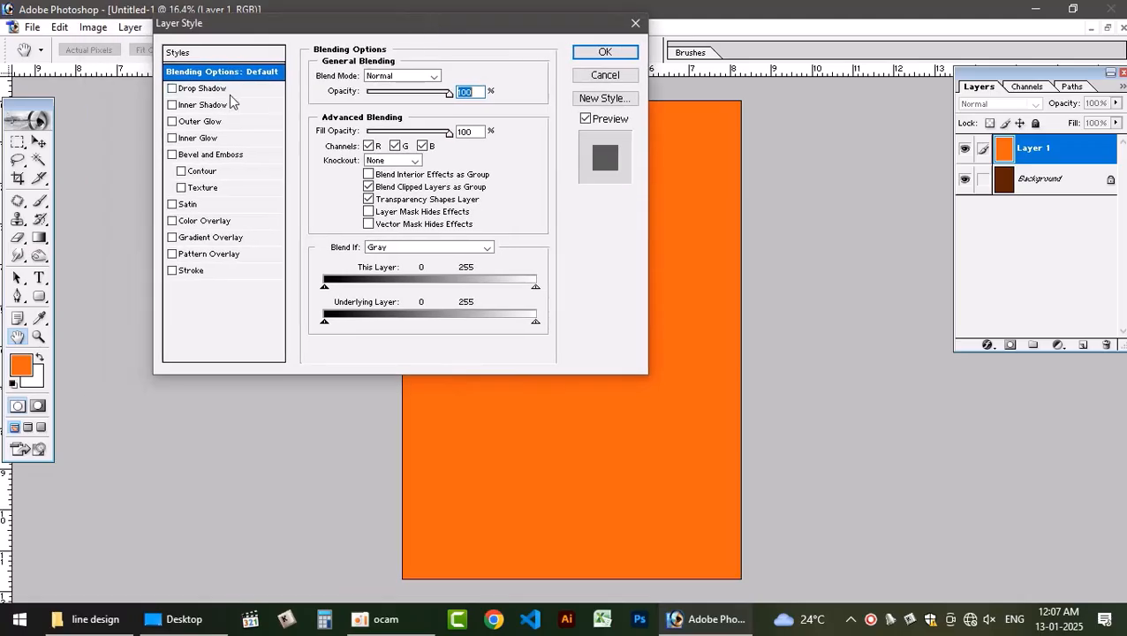
{"action": "left_click", "coordinate": [206, 188]}
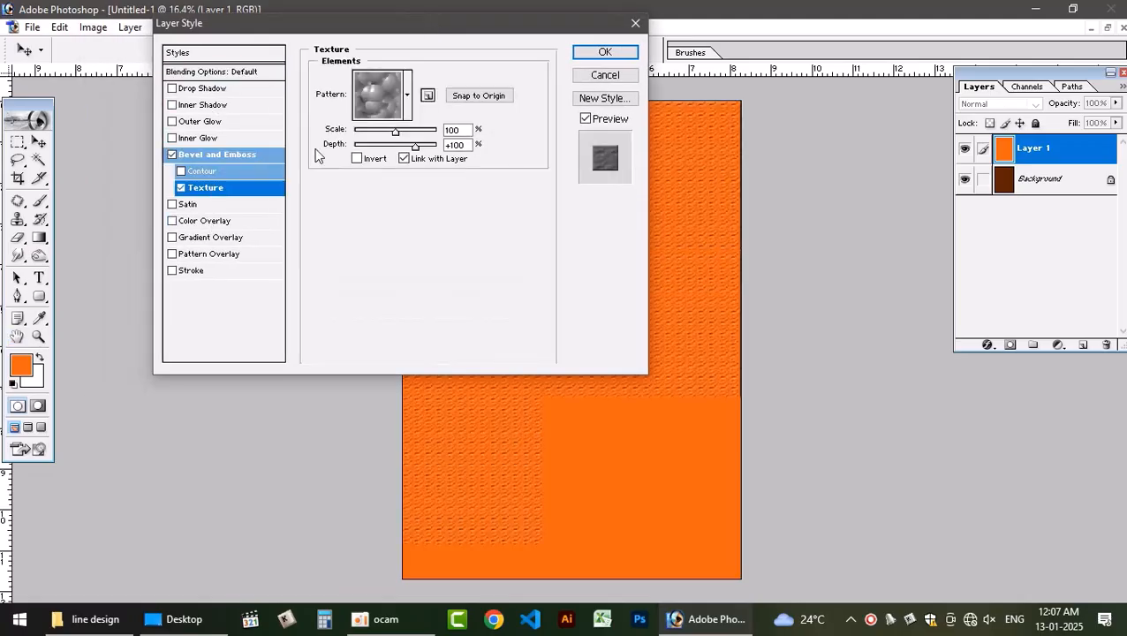
{"action": "left_click", "coordinate": [408, 96]}
{"action": "left_click", "coordinate": [349, 203]}
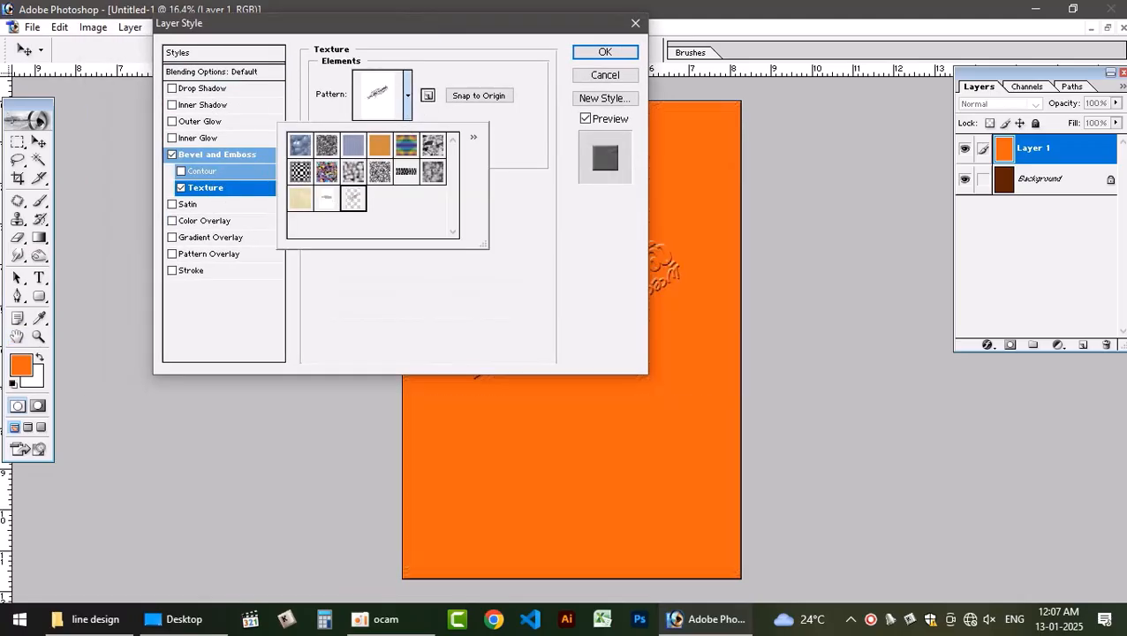
{"action": "left_click_drag", "start_coordinate": [541, 21], "coordinate": [400, 14]}
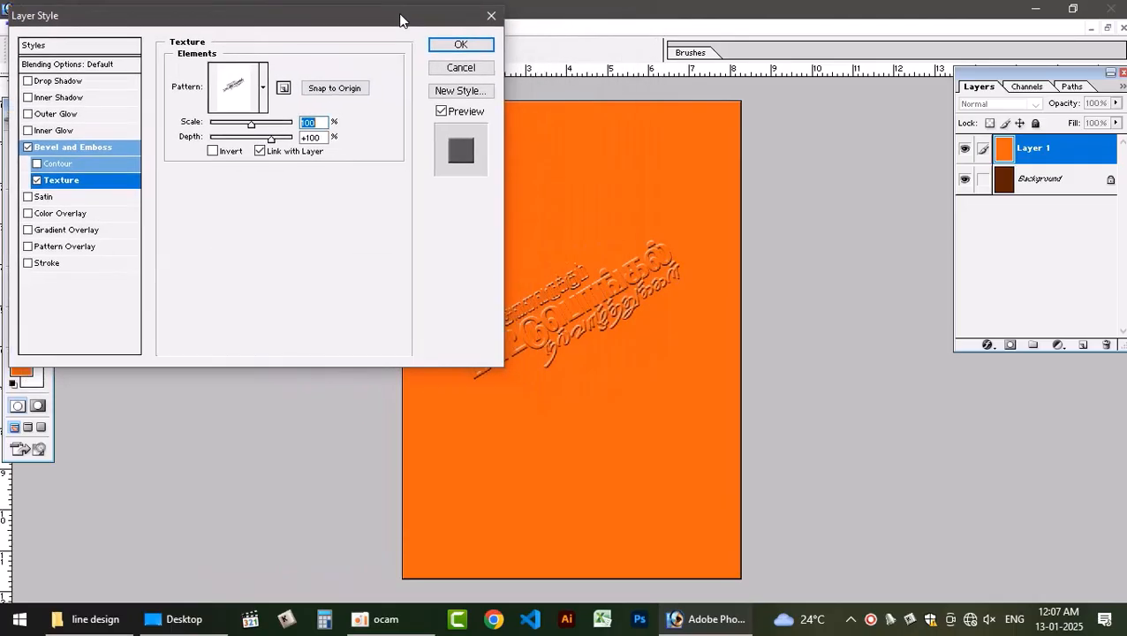
{"action": "left_click_drag", "start_coordinate": [274, 149], "coordinate": [223, 133]}
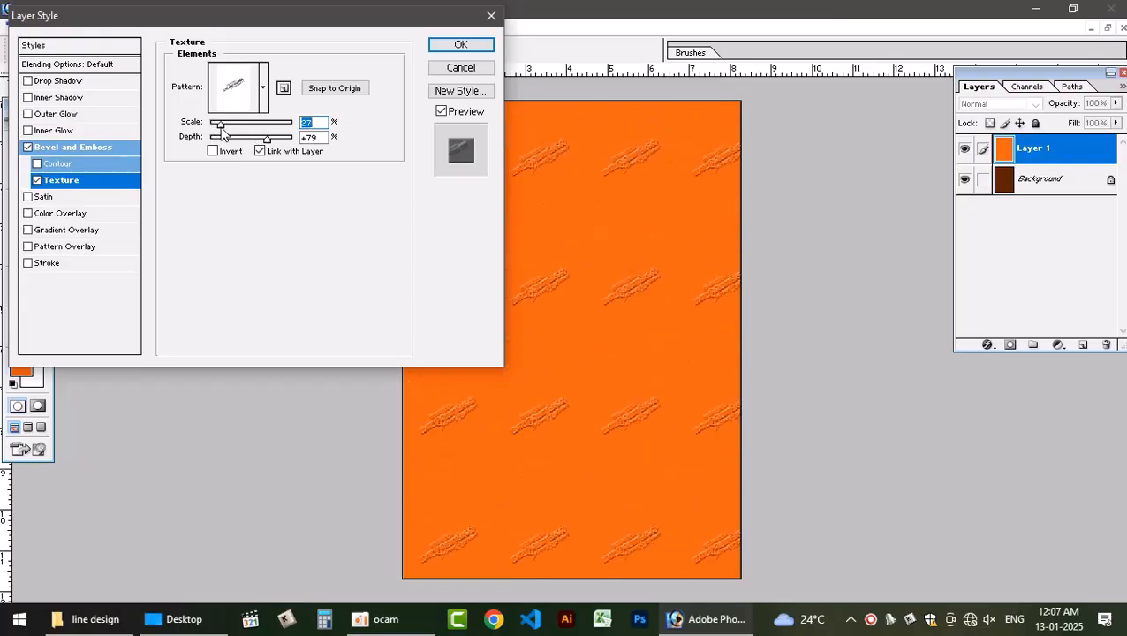
{"action": "left_click", "coordinate": [479, 69]}
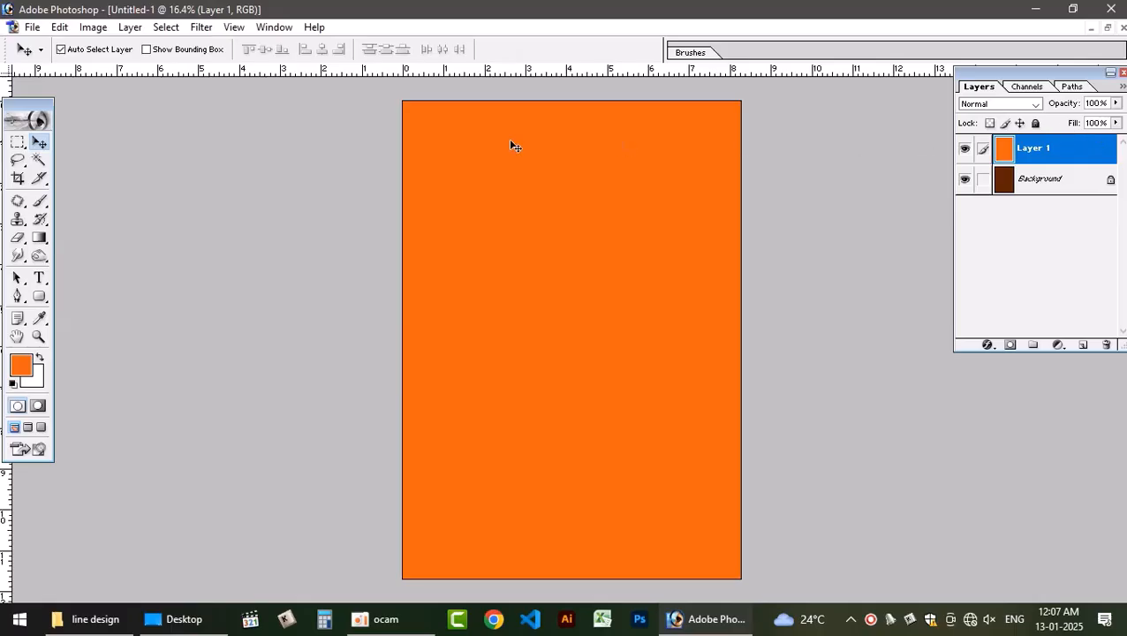
Step back through the history until the full-size horizontal greeting title is restored on its own layer
{"action": "key", "text": "ctrl+alt+z"}
{"action": "key", "text": "ctrl+alt+z"}
{"action": "key", "text": "ctrl+alt+z"}
{"action": "key", "text": "ctrl+alt+z"}
{"action": "key", "text": "ctrl+alt+z"}
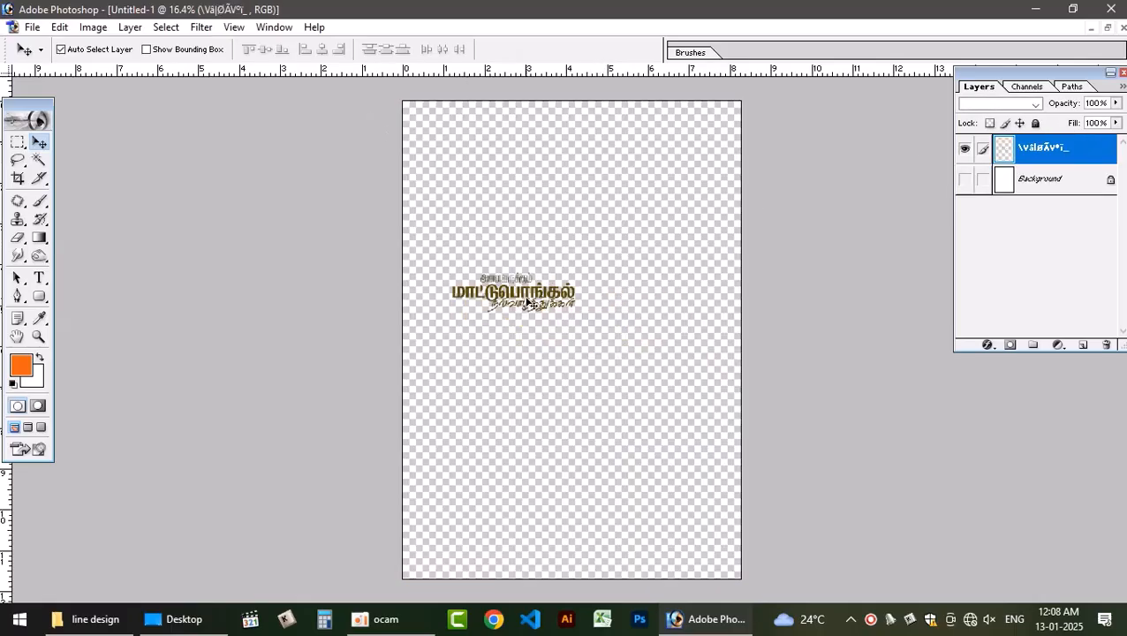
{"action": "key", "text": "ctrl+shift+z"}
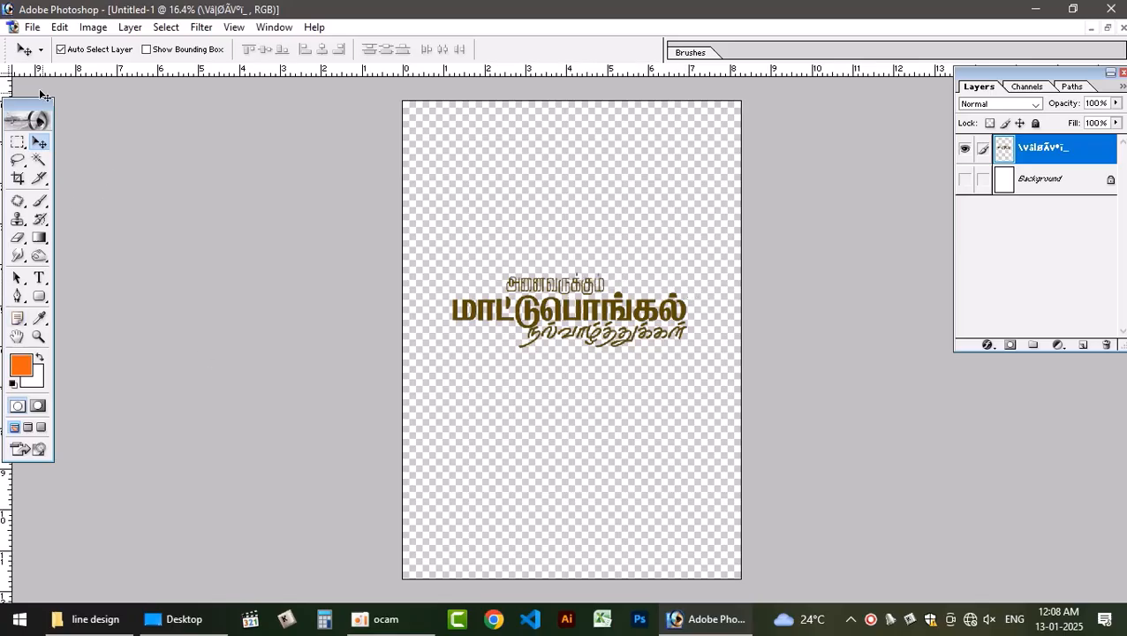
Try stamping the rough-edged 1024 px brush in orange over the greeting title, and undo the stroke
{"action": "left_click", "coordinate": [39, 201]}
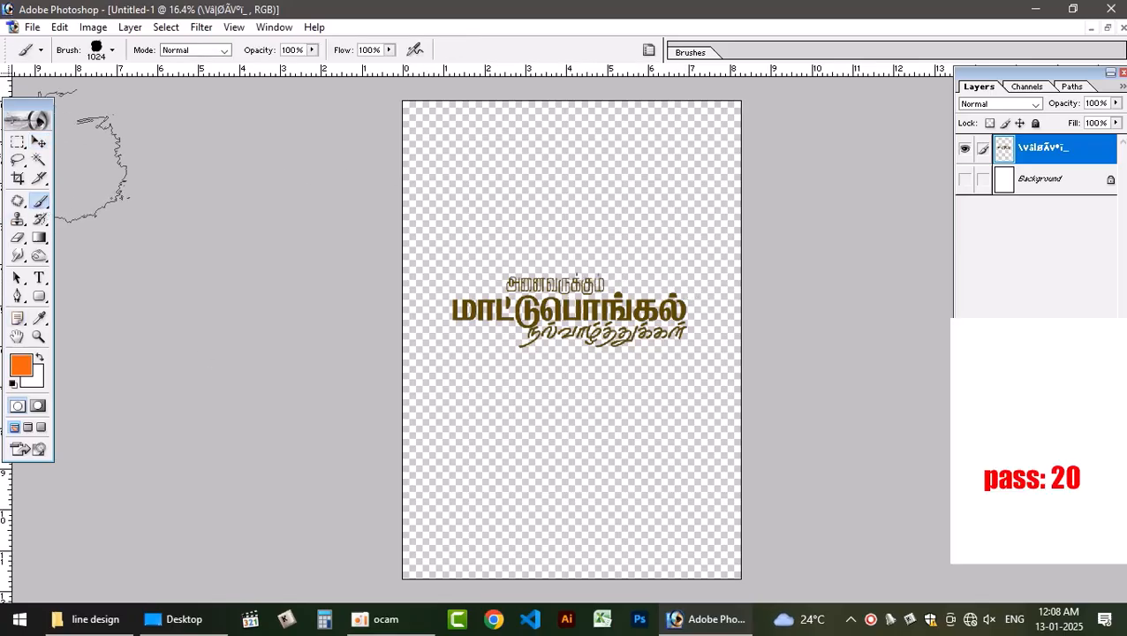
{"action": "left_click", "coordinate": [111, 50]}
{"action": "left_click", "coordinate": [202, 79]}
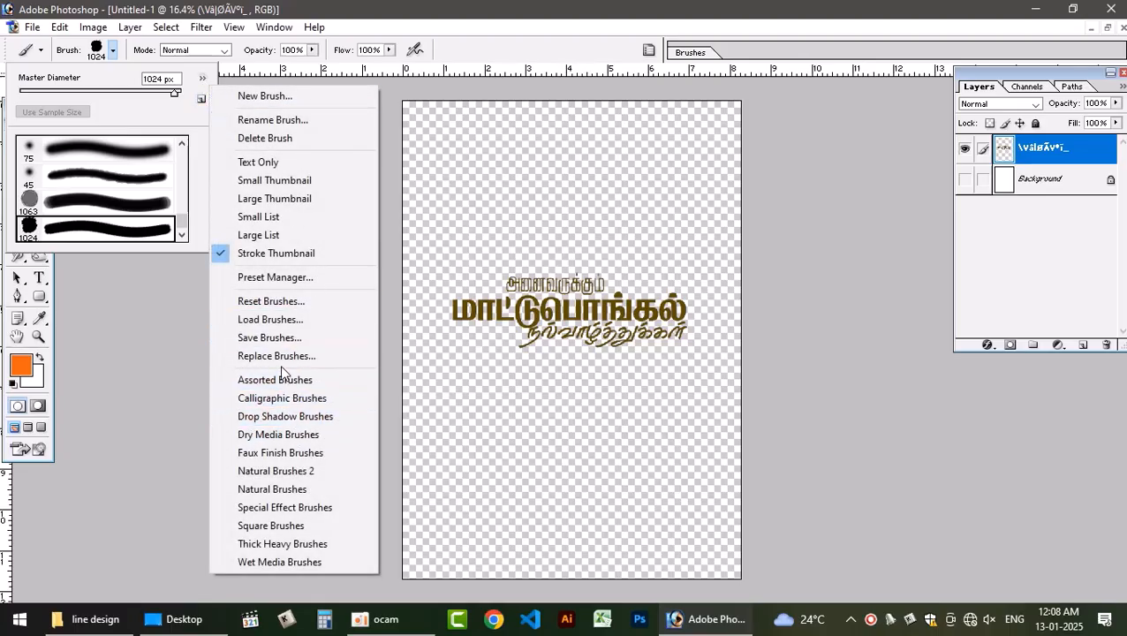
{"action": "left_click", "coordinate": [129, 359]}
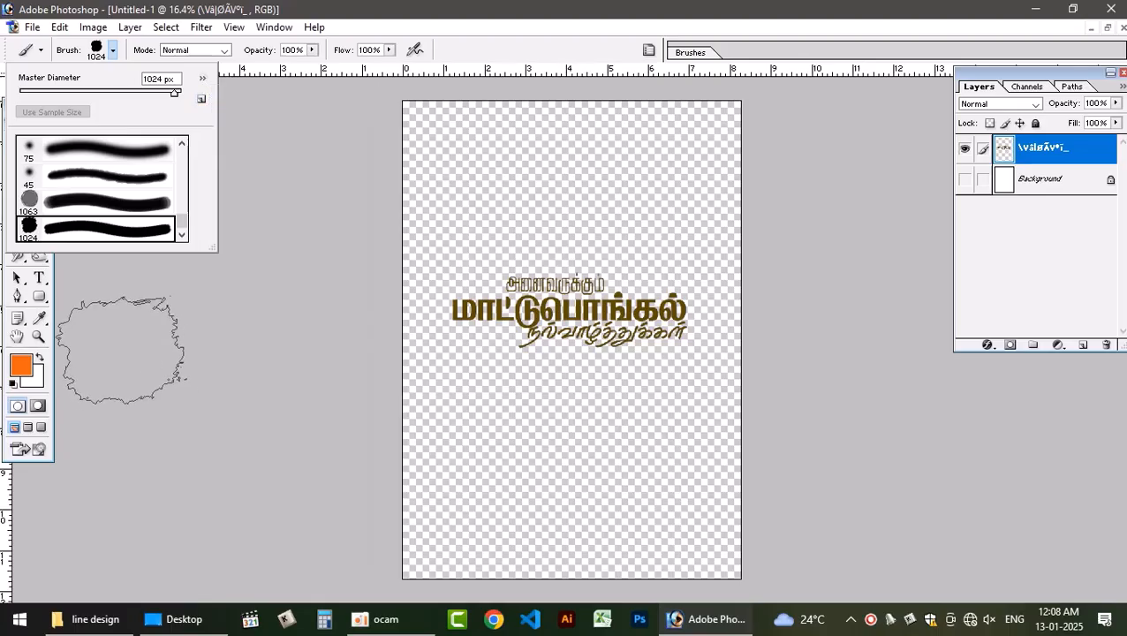
{"action": "left_click", "coordinate": [61, 27]}
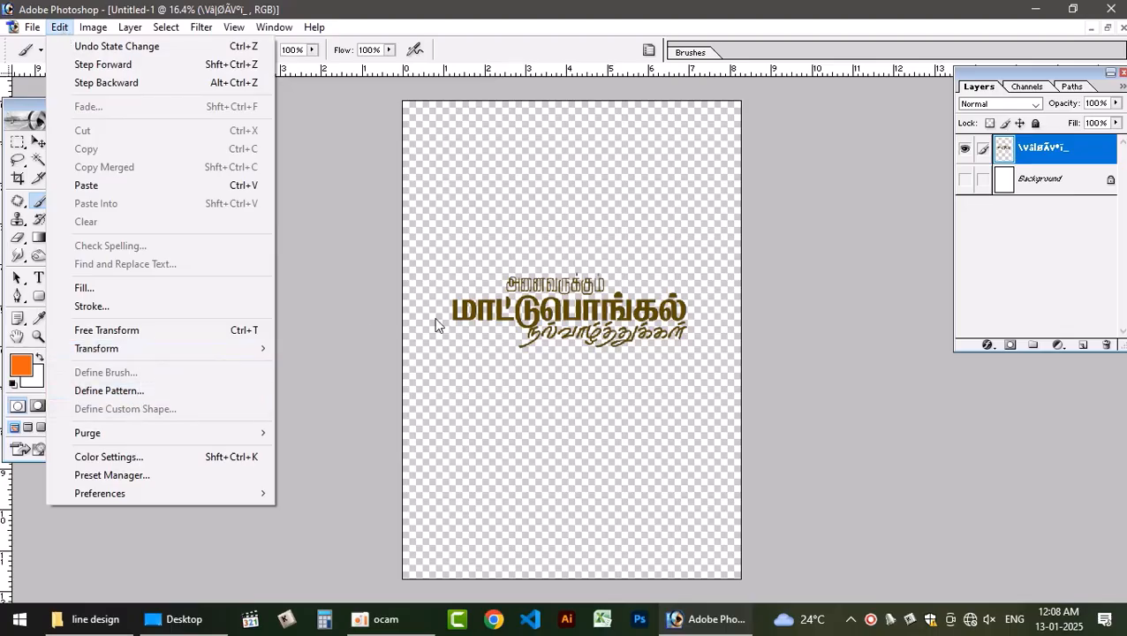
{"action": "left_click", "coordinate": [533, 311]}
{"action": "left_click", "coordinate": [525, 302]}
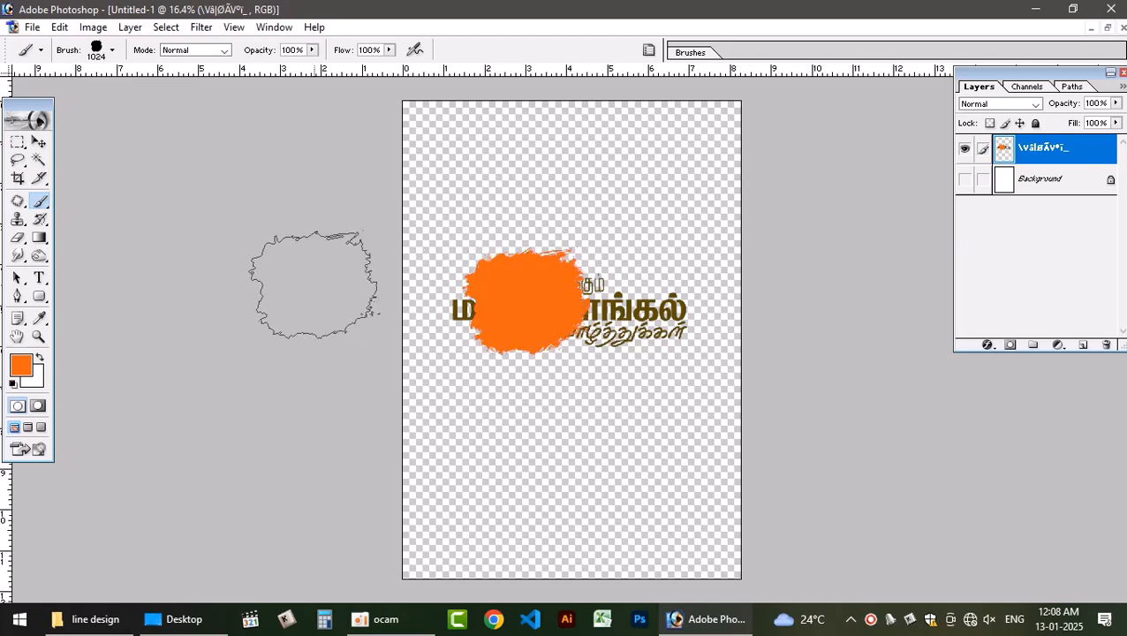
{"action": "key", "text": "ctrl+z"}
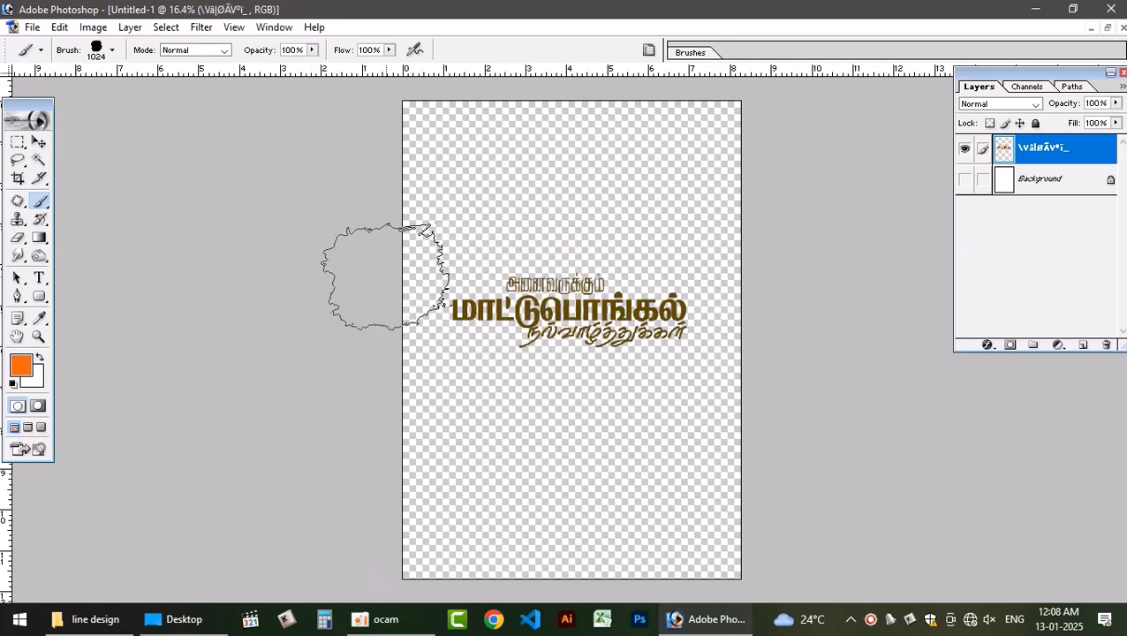
Show the Background layer again and move the greeting title slightly up and to the left
{"action": "key", "text": "v"}
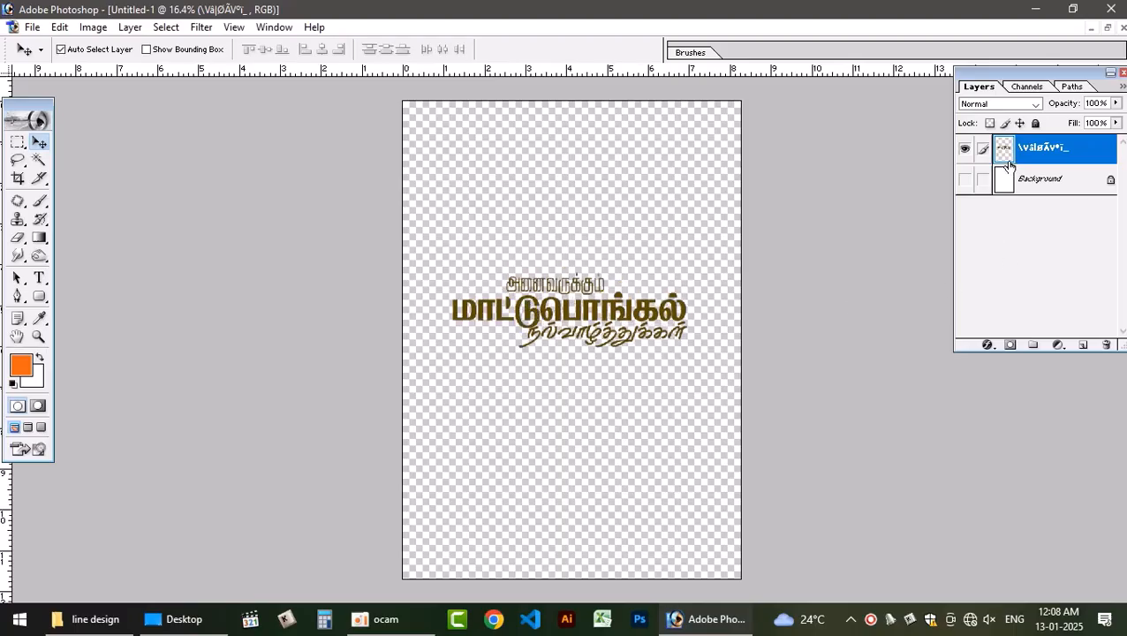
{"action": "left_click", "coordinate": [964, 178]}
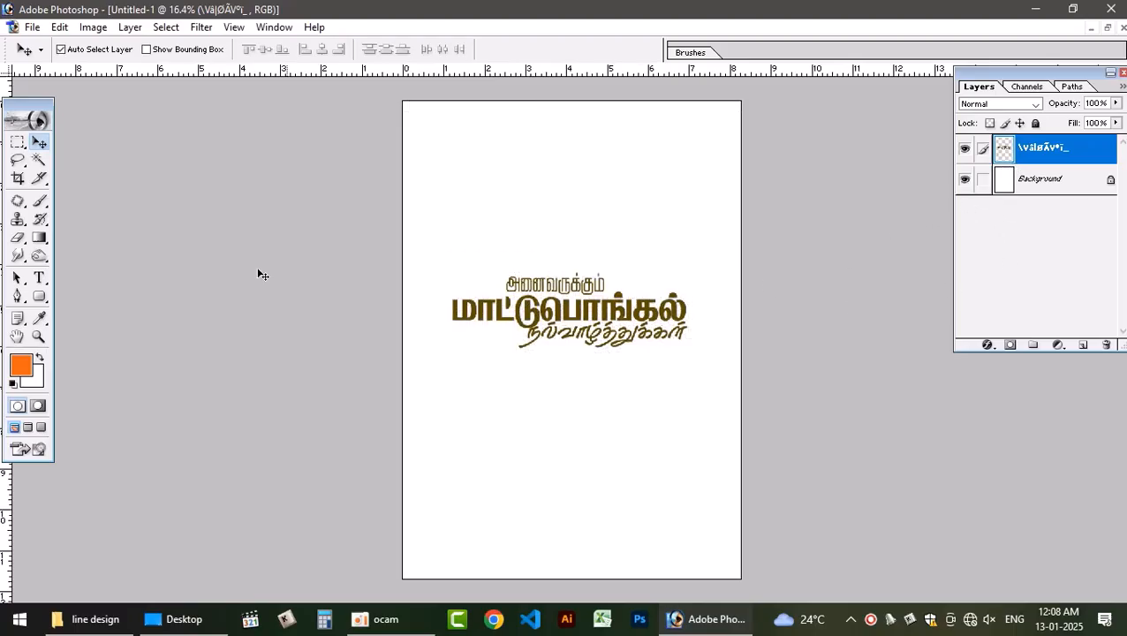
{"action": "left_click", "coordinate": [62, 28]}
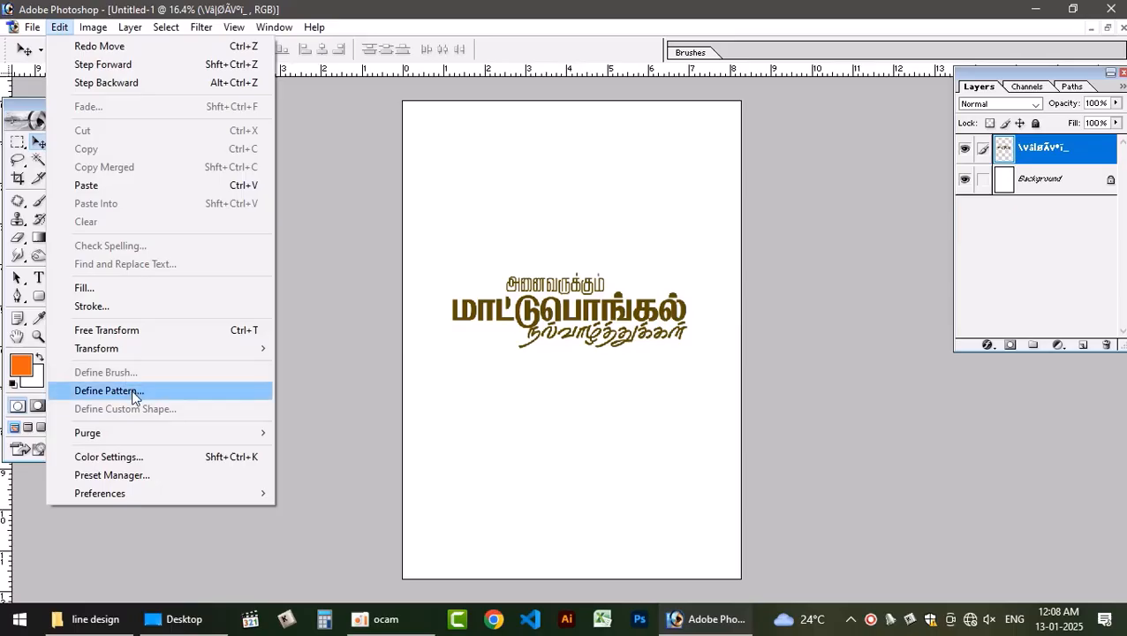
{"action": "left_click", "coordinate": [508, 354]}
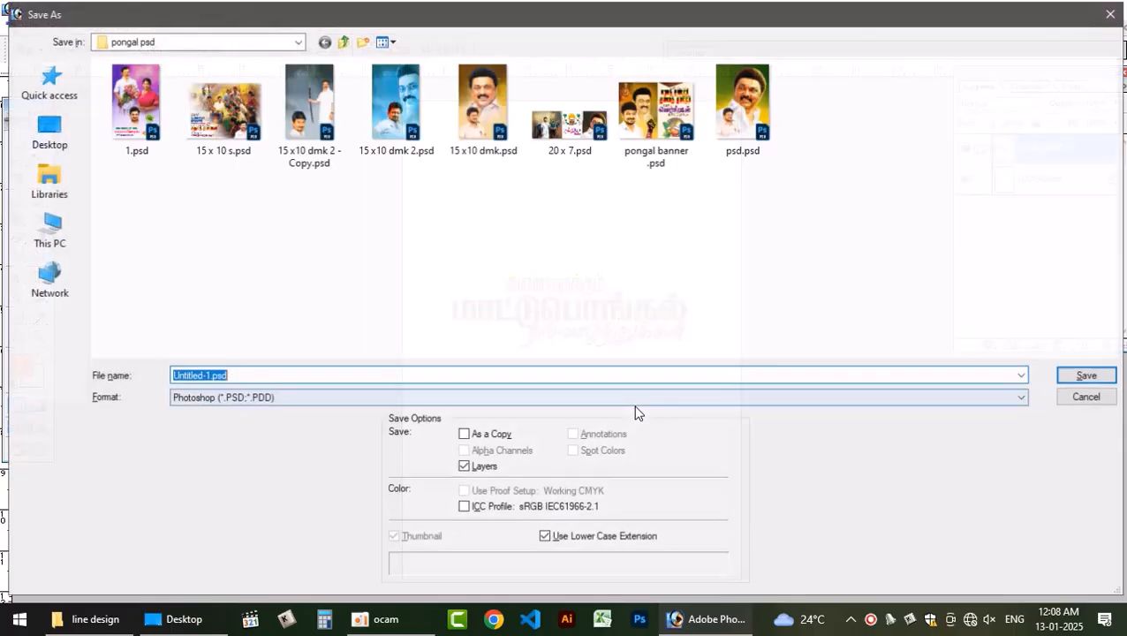
{"action": "left_click", "coordinate": [1086, 397]}
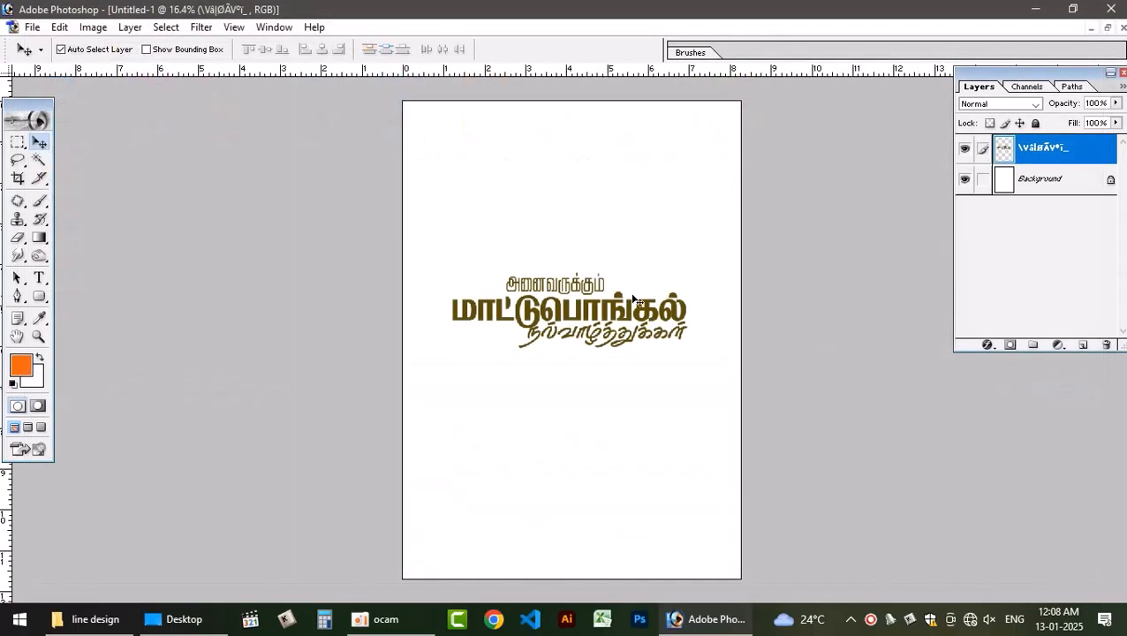
{"action": "left_click_drag", "start_coordinate": [620, 295], "coordinate": [614, 283]}
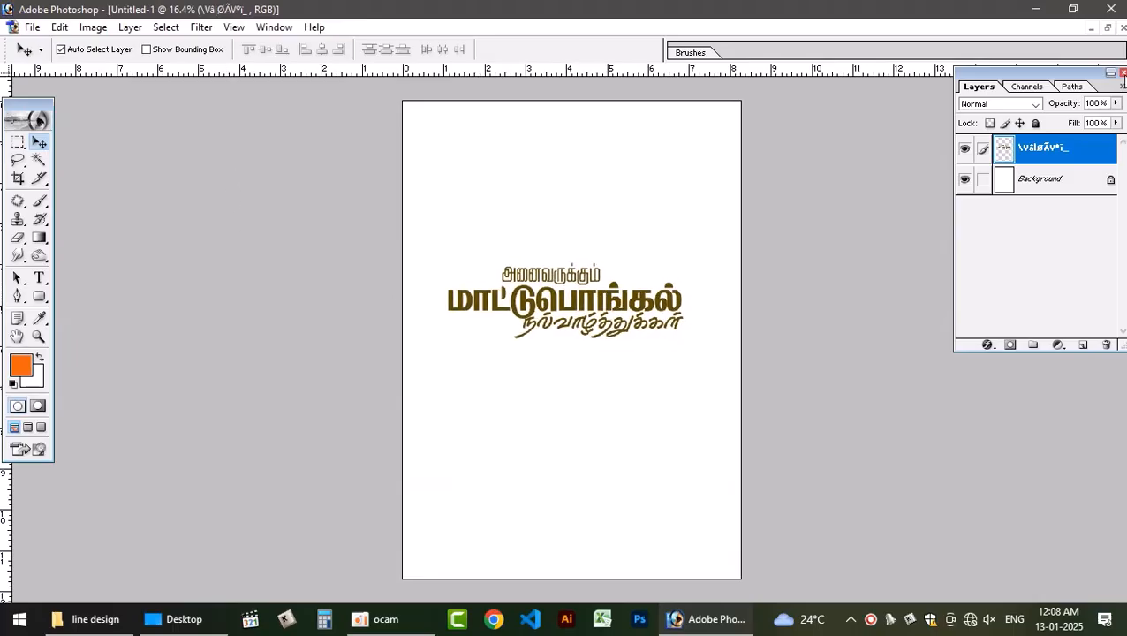
Close both 1.psd and Untitled-1 without saving their changes
{"action": "left_click", "coordinate": [1107, 32]}
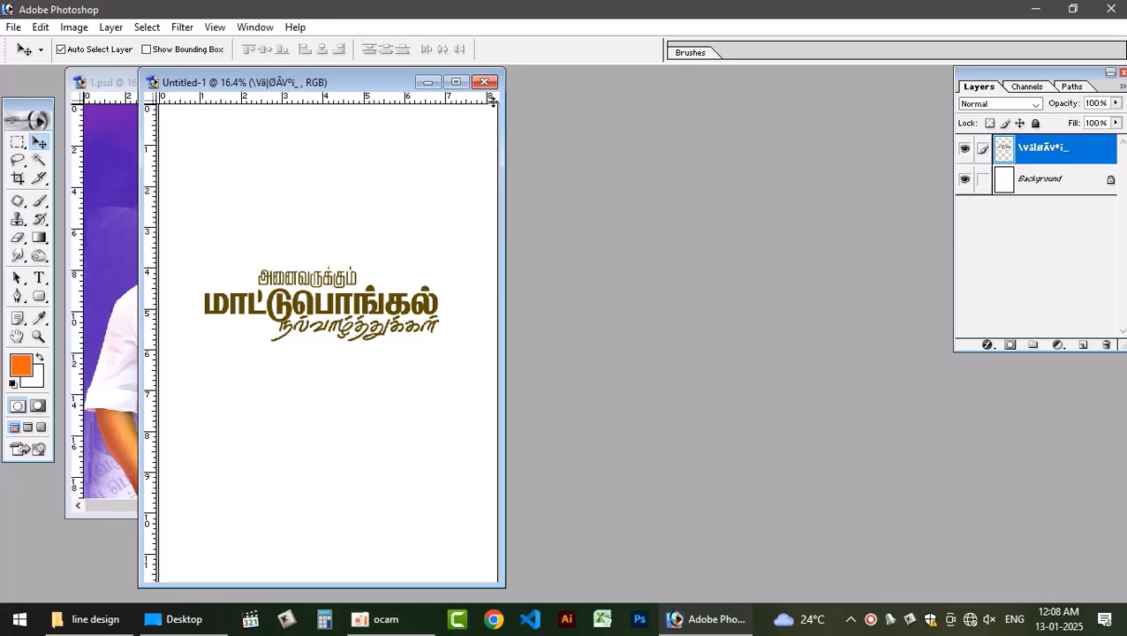
{"action": "left_click_drag", "start_coordinate": [362, 89], "coordinate": [742, 153]}
{"action": "left_click", "coordinate": [322, 81]}
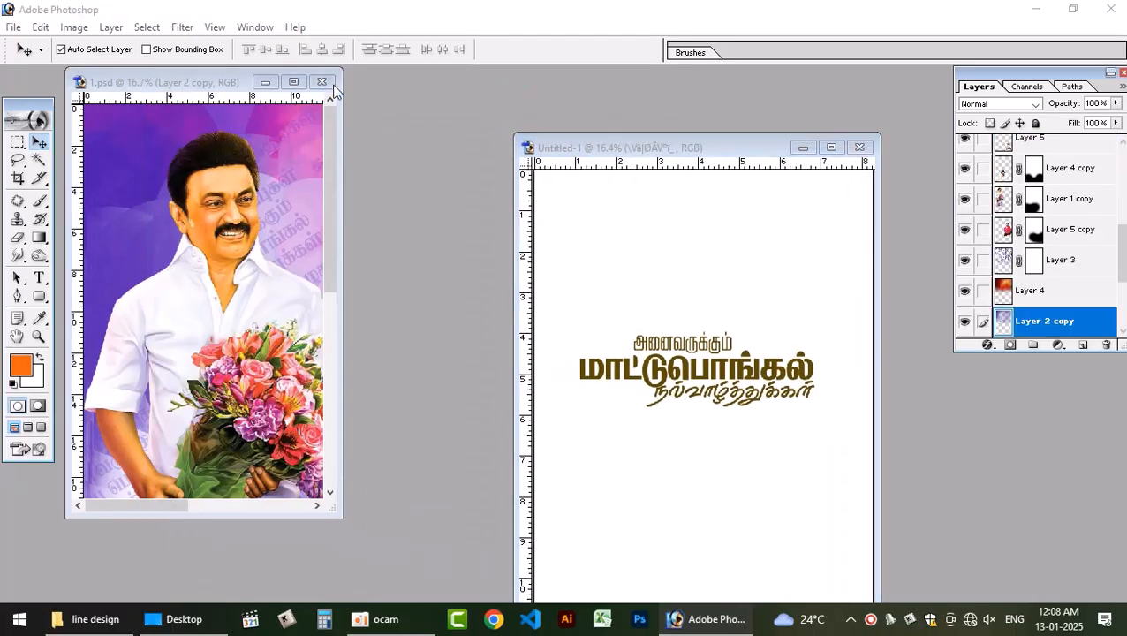
{"action": "left_click", "coordinate": [482, 229]}
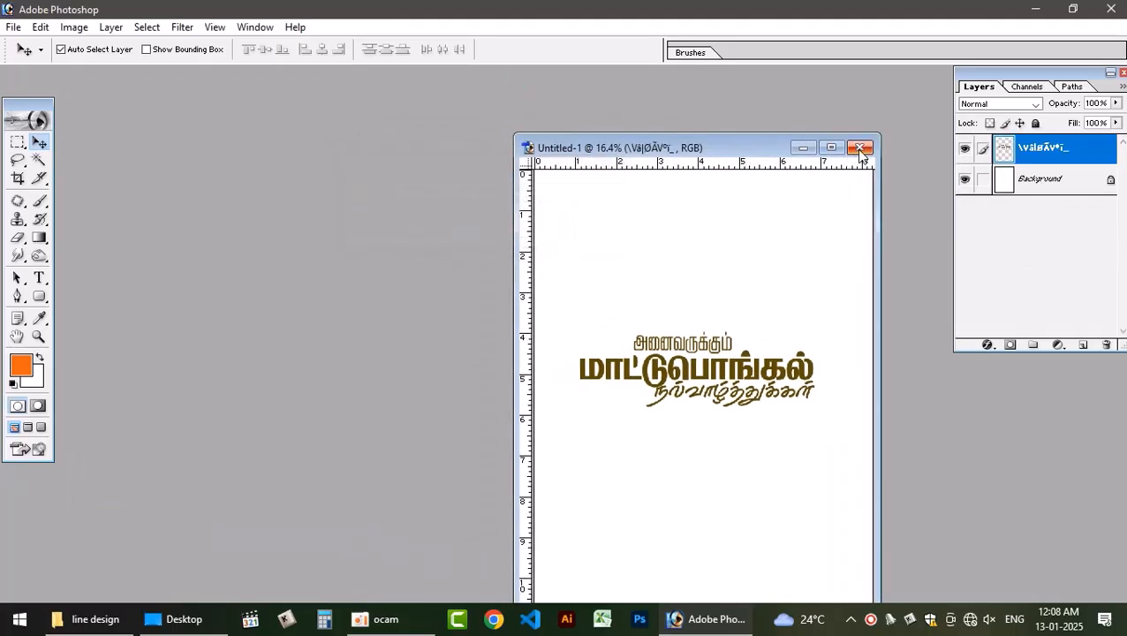
{"action": "left_click", "coordinate": [861, 149]}
{"action": "left_click", "coordinate": [481, 231]}
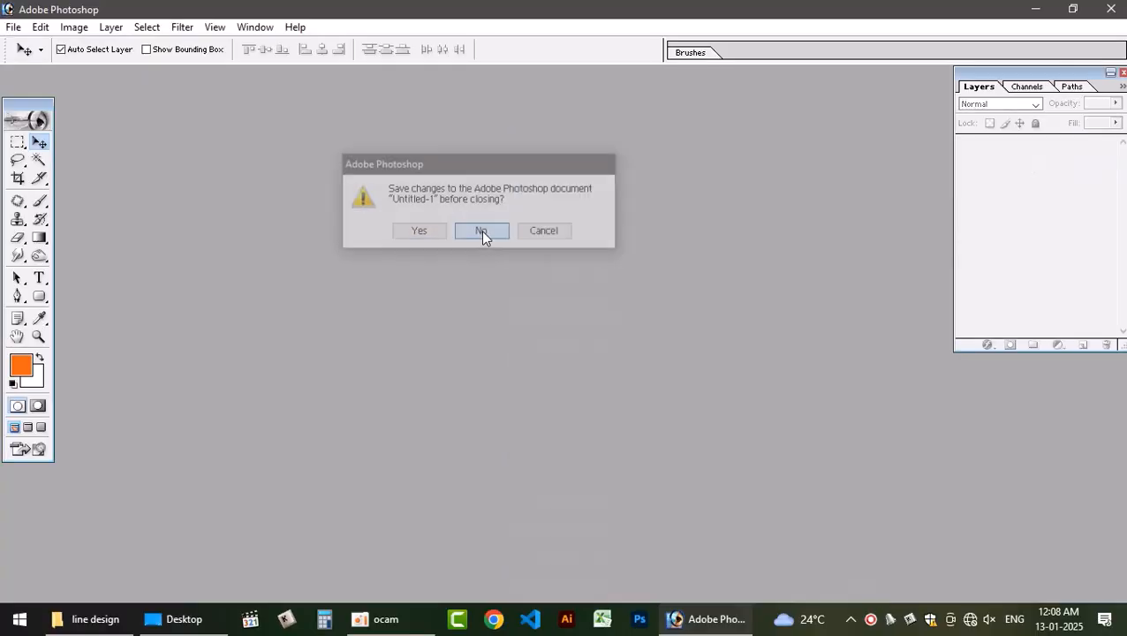
Close Photoshop and the open Desktop folder window, and start Photoshop again
{"action": "left_click", "coordinate": [1110, 8]}
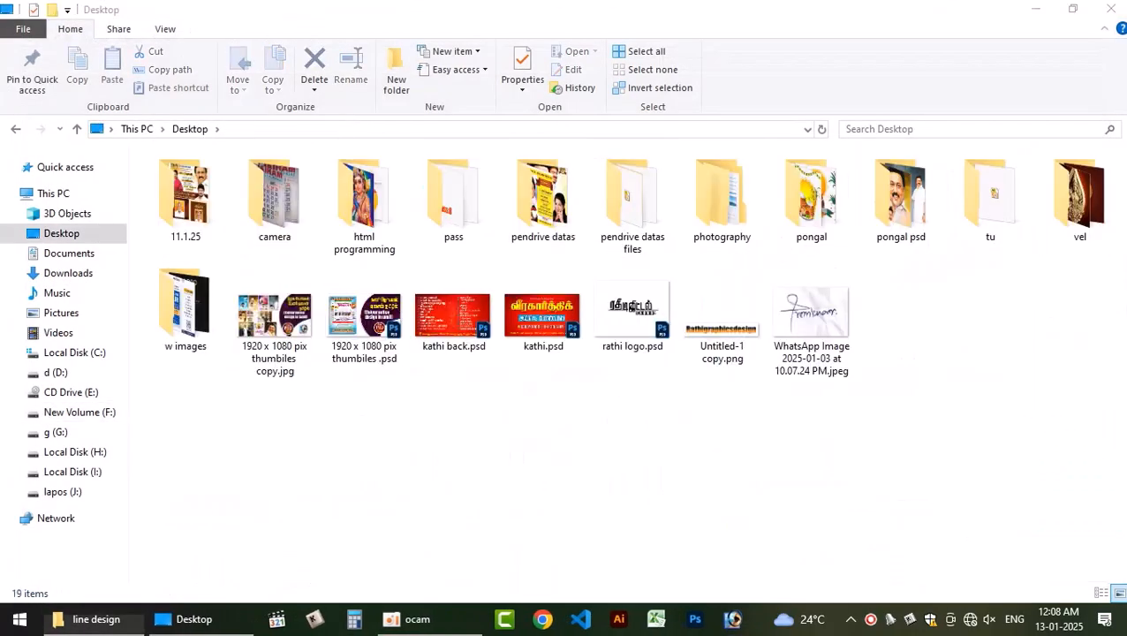
{"action": "left_click", "coordinate": [1108, 8]}
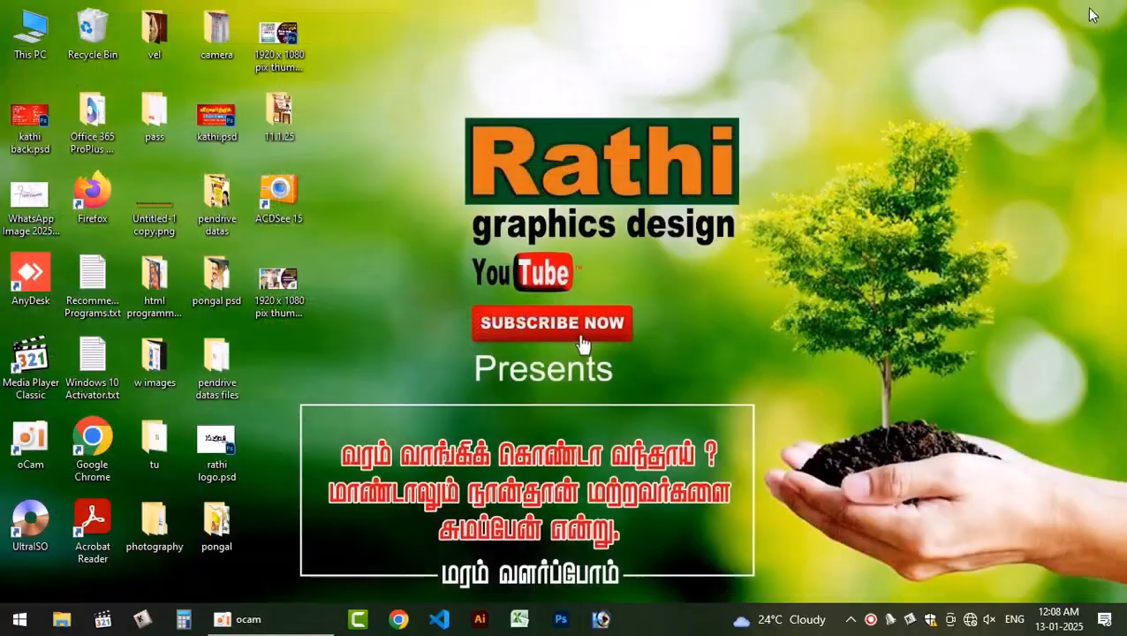
{"action": "left_click", "coordinate": [601, 618]}
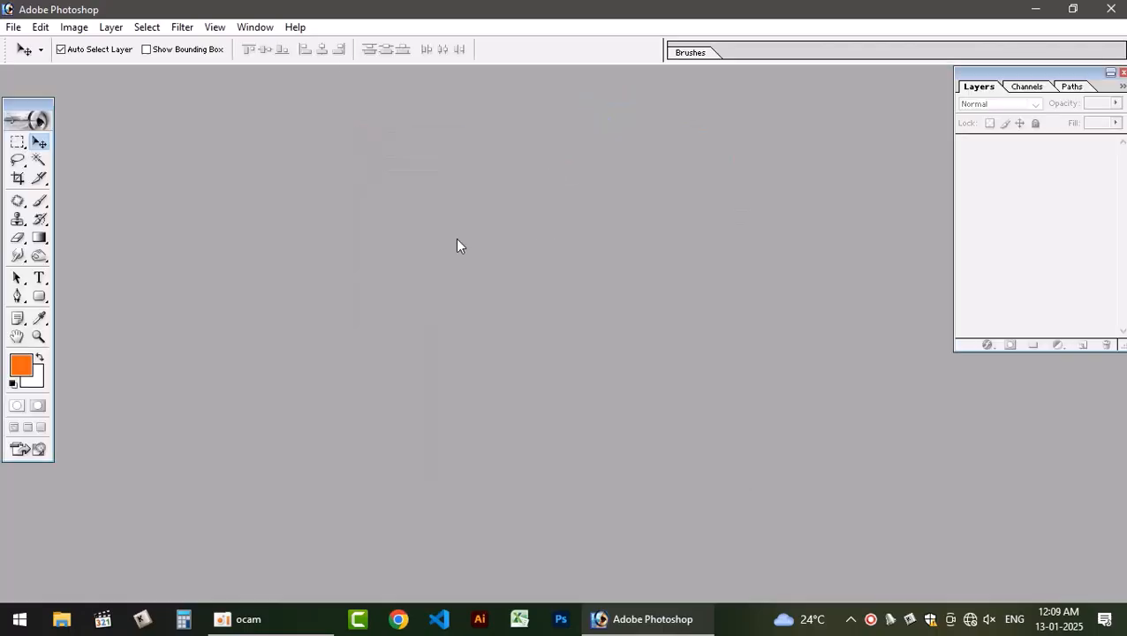
Try to open psd.psd from the recently used files
{"action": "left_click", "coordinate": [13, 26]}
{"action": "mouse_move", "coordinate": [83, 118]}
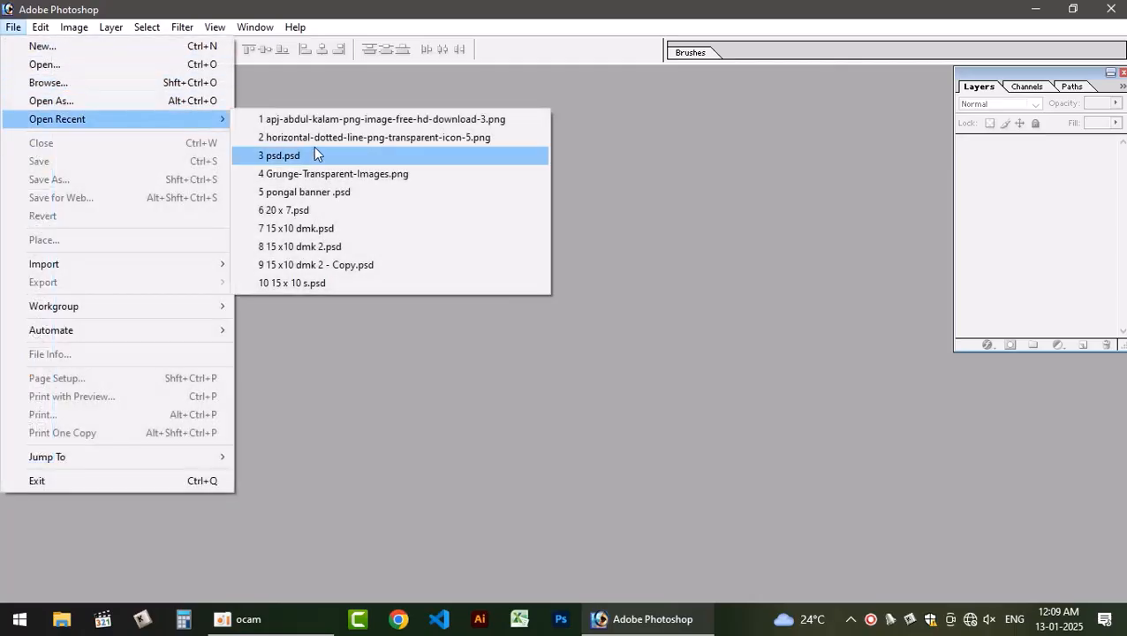
{"action": "left_click", "coordinate": [315, 155]}
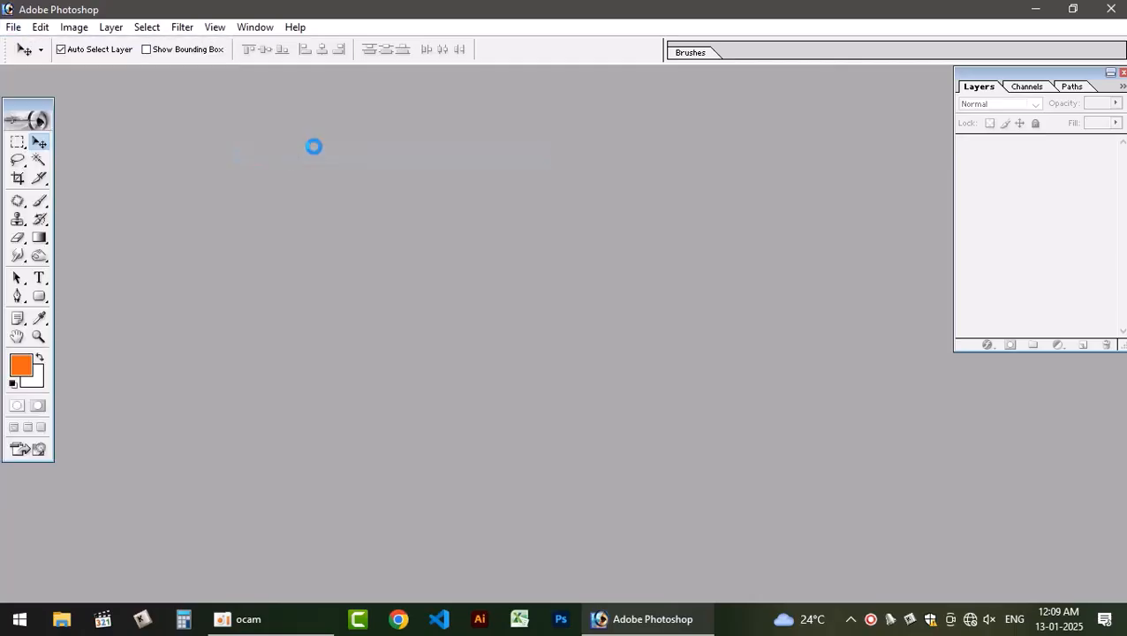
{"action": "left_click", "coordinate": [416, 84]}
Create a white RGB document of 941 x 952 pixels at 300 pixels/inch and fit it to the screen
{"action": "key", "text": "ctrl+n"}
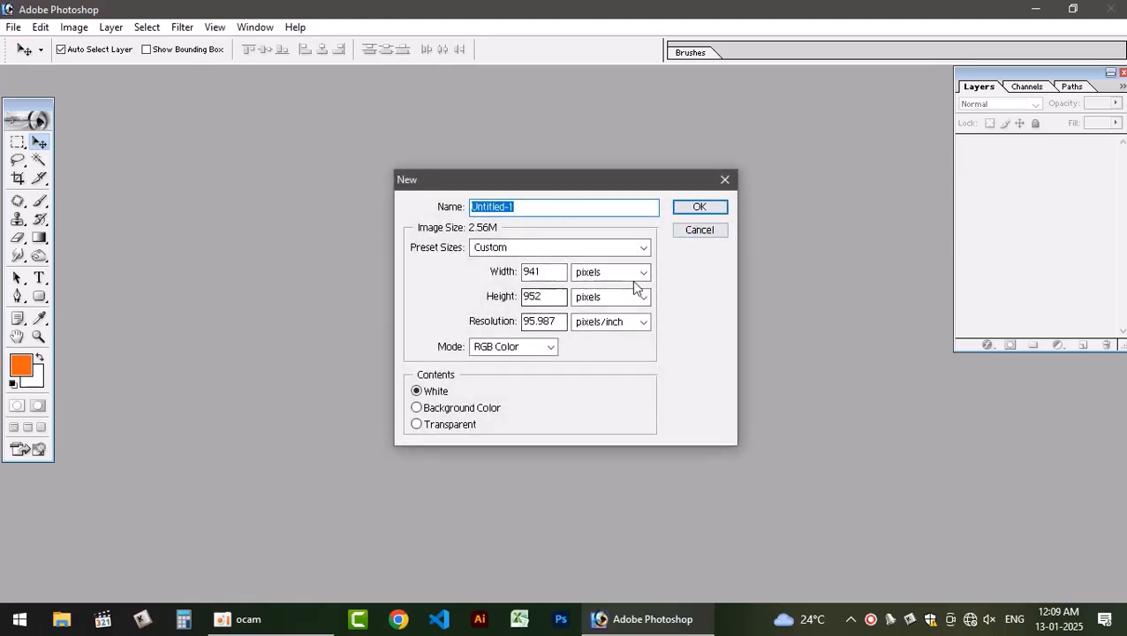
{"action": "left_click_drag", "start_coordinate": [562, 322], "coordinate": [467, 323]}
{"action": "type", "text": "80"}
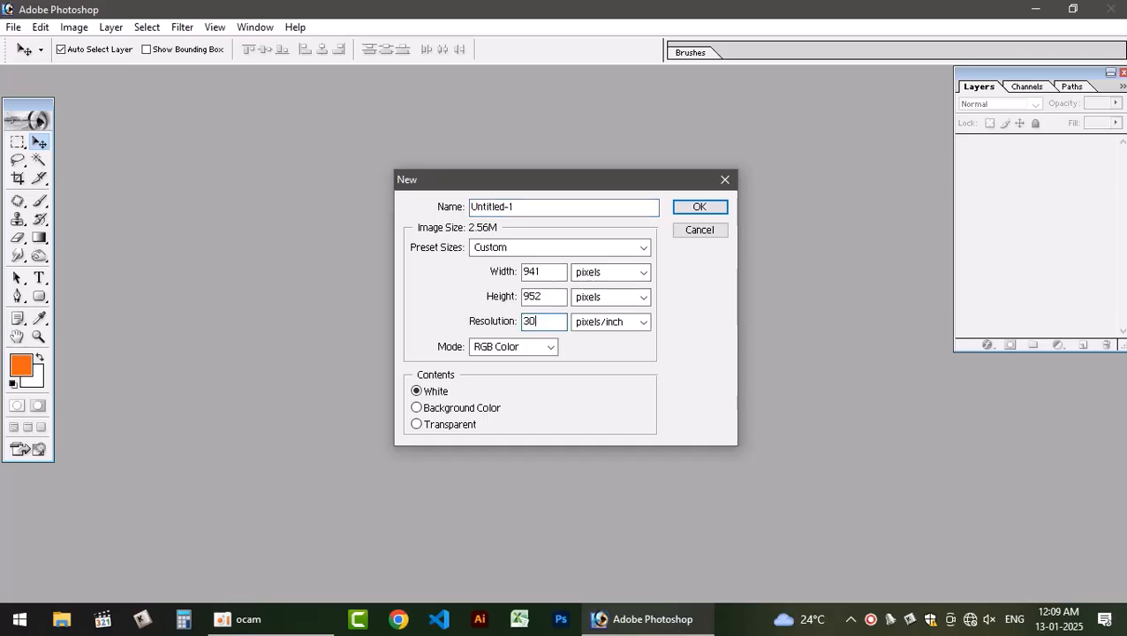
{"action": "key", "text": "Return"}
{"action": "left_click", "coordinate": [430, 82]}
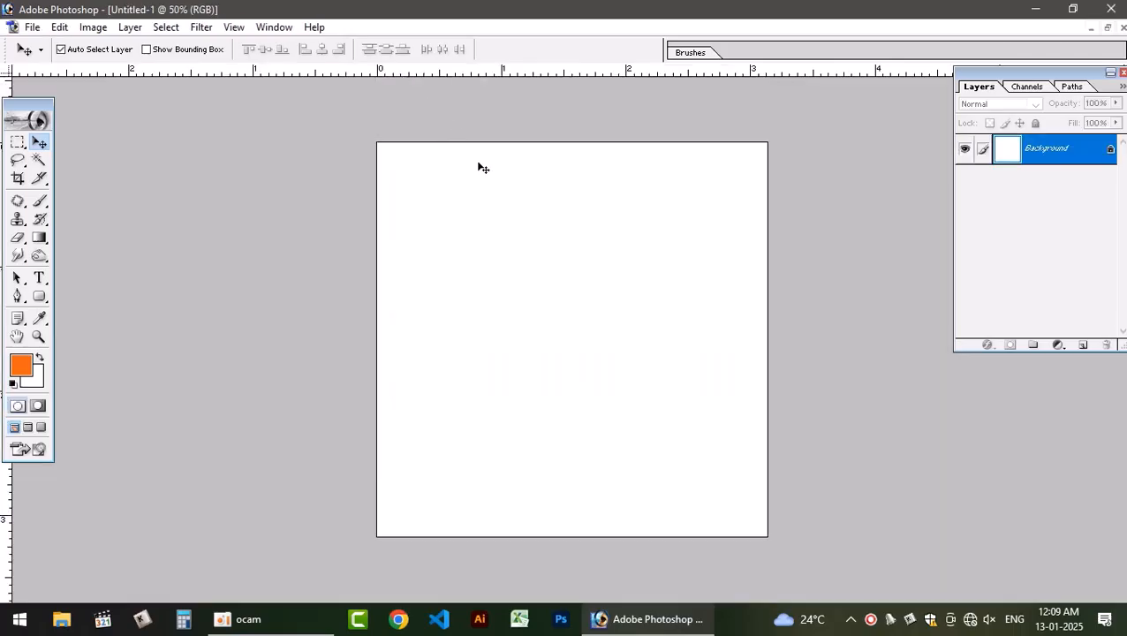
{"action": "key", "text": "ctrl+0"}
Add the orange text line "அனைவருக்கும்" in Tamil-028 at 25.86 pt on the upper part of the canvas
{"action": "key", "text": "t"}
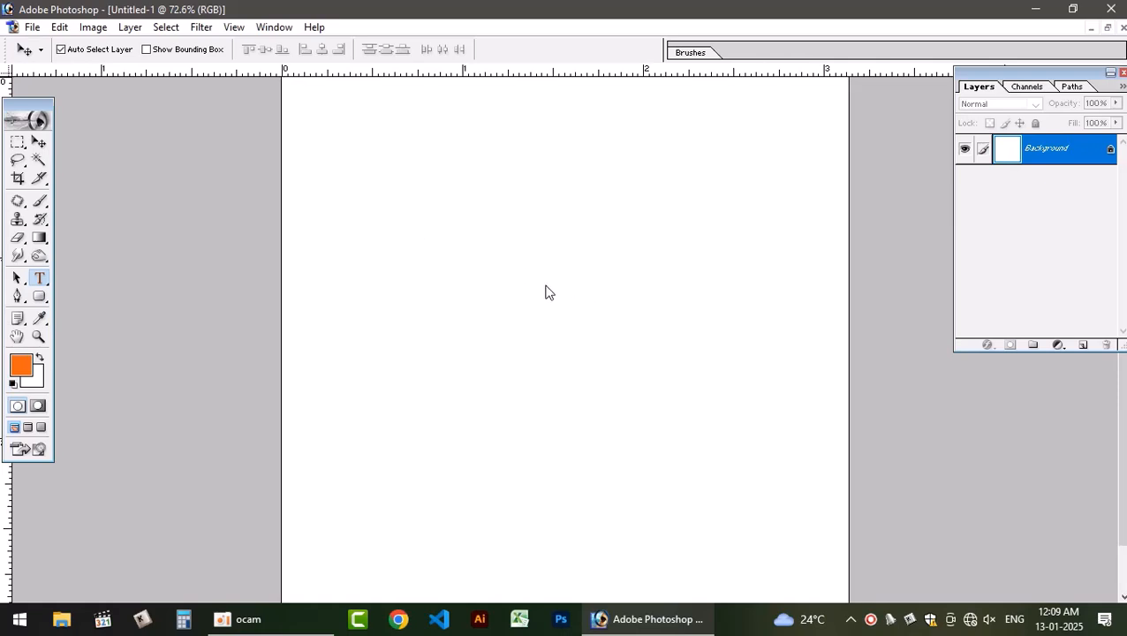
{"action": "left_click", "coordinate": [422, 240]}
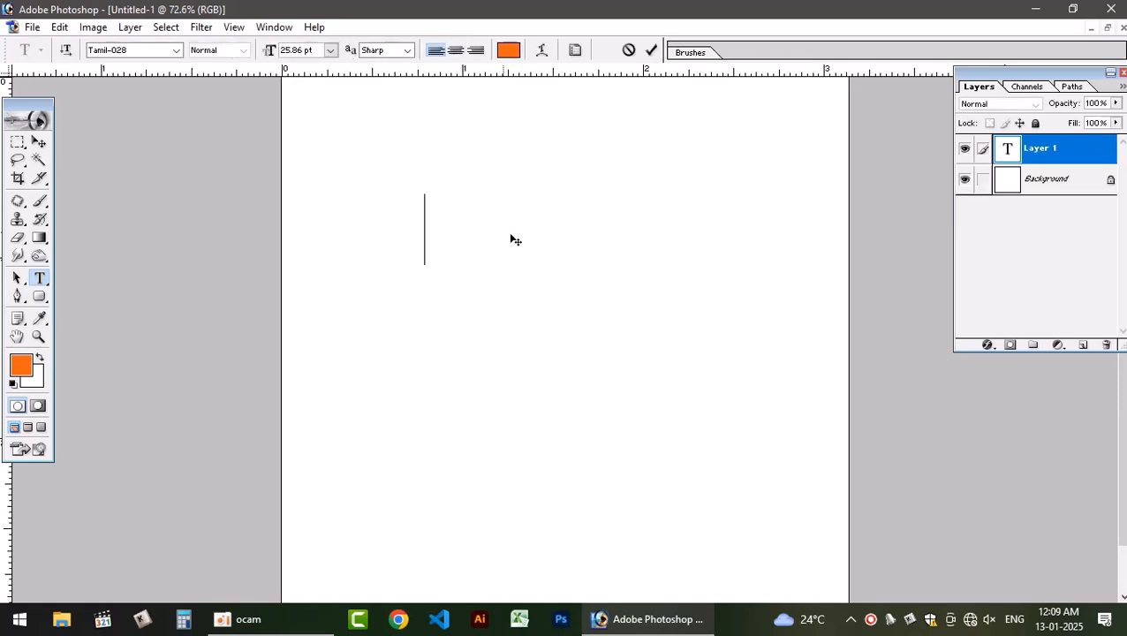
{"action": "type", "text": "அவி"}
{"action": "key", "text": "BackSpace"}
{"action": "key", "text": "BackSpace"}
{"action": "key", "text": "BackSpace"}
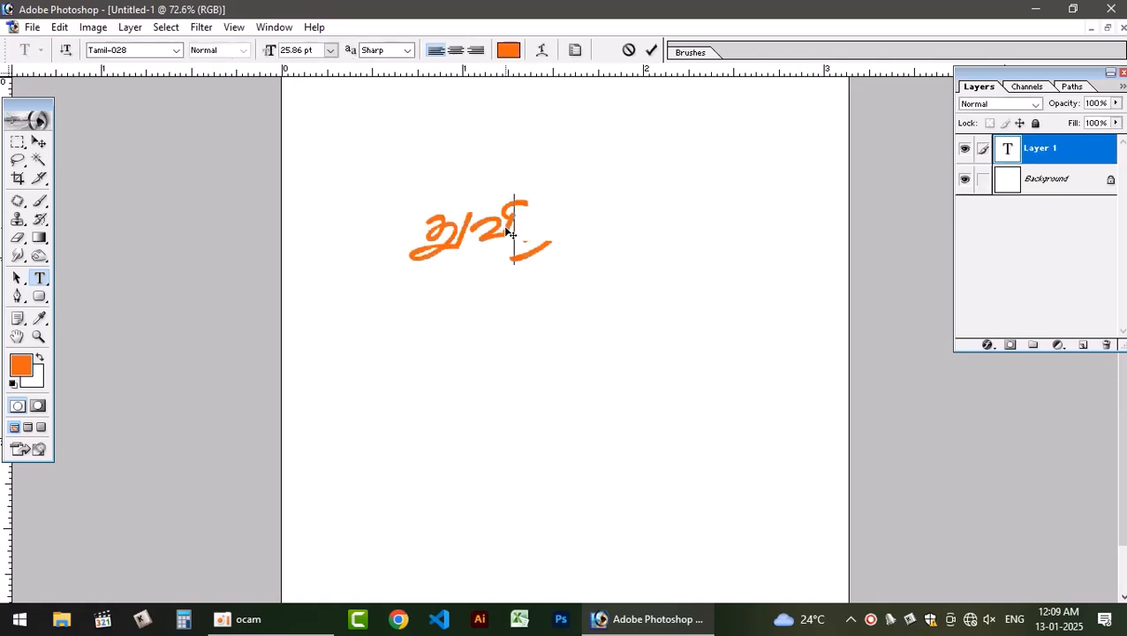
{"action": "type", "text": "அயய"}
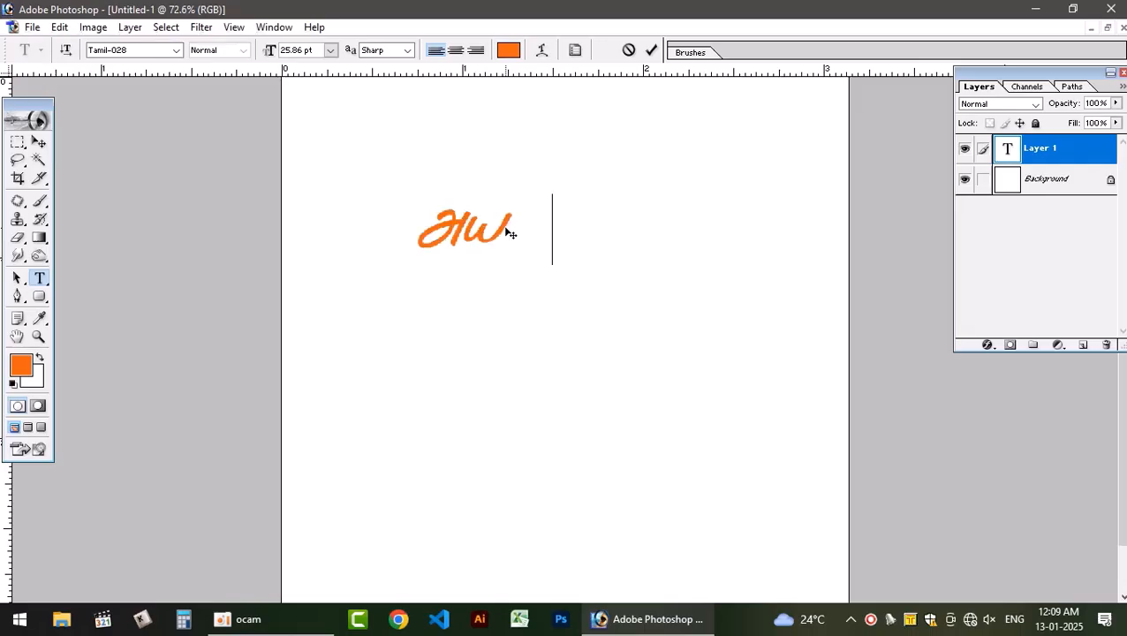
{"action": "key", "text": "BackSpace"}
{"action": "key", "text": "BackSpace"}
{"action": "type", "text": "ைனவரு"}
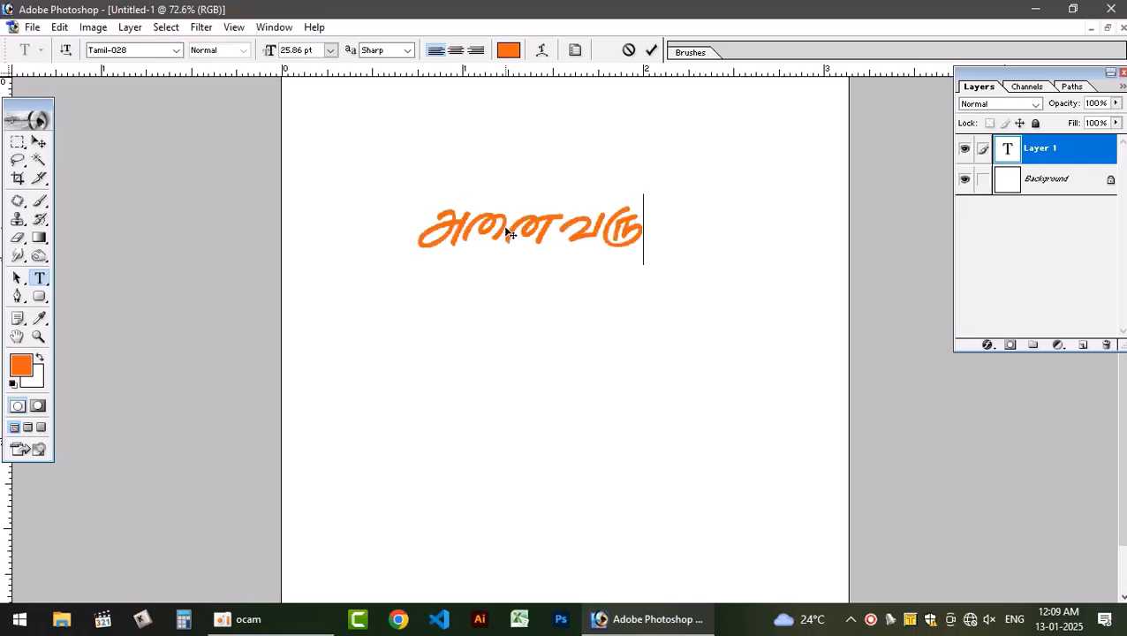
{"action": "type", "text": "ககும"}
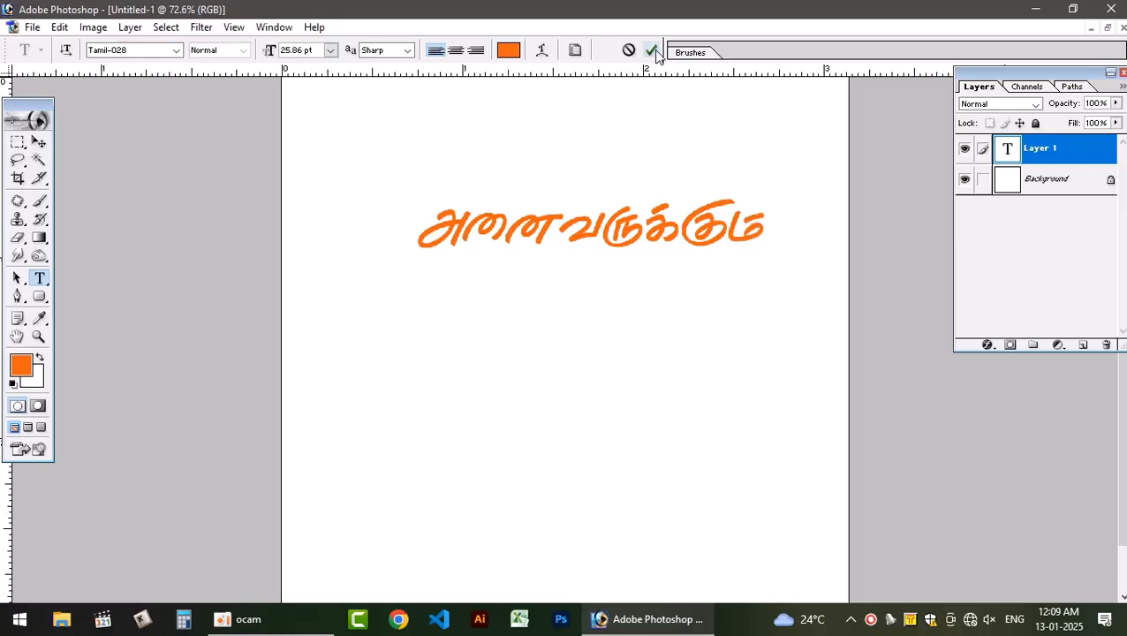
Add "மாட்டுபொங்கல்" as a separate orange text layer below the first line
{"action": "left_click", "coordinate": [544, 328]}
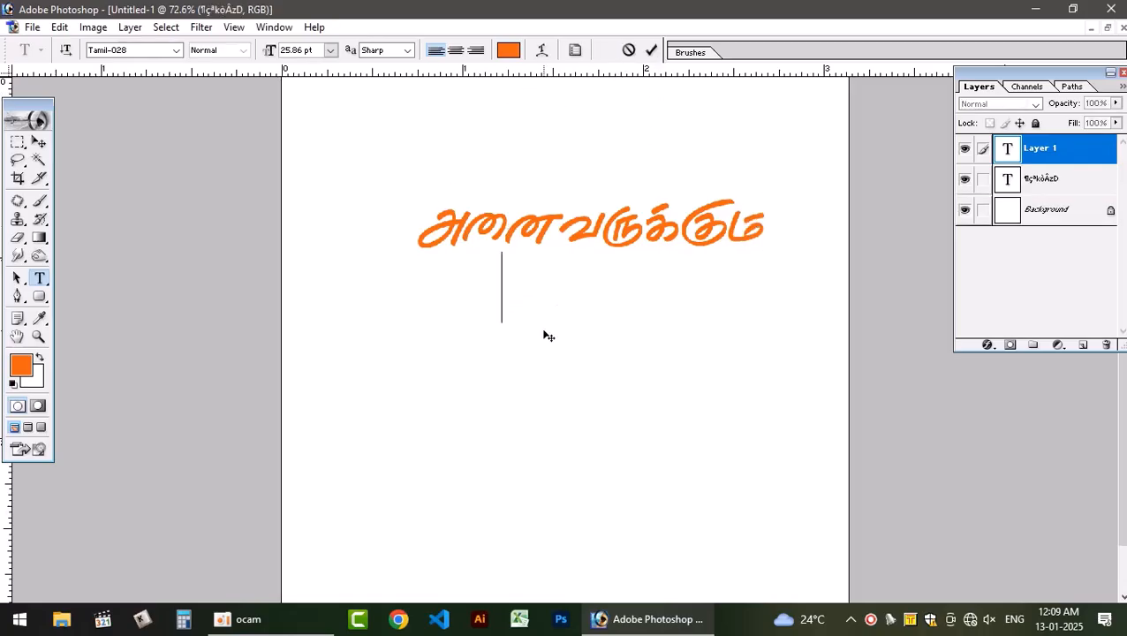
{"action": "type", "text": "மடா"}
{"action": "key", "text": "BackSpace"}
{"action": "key", "text": "BackSpace"}
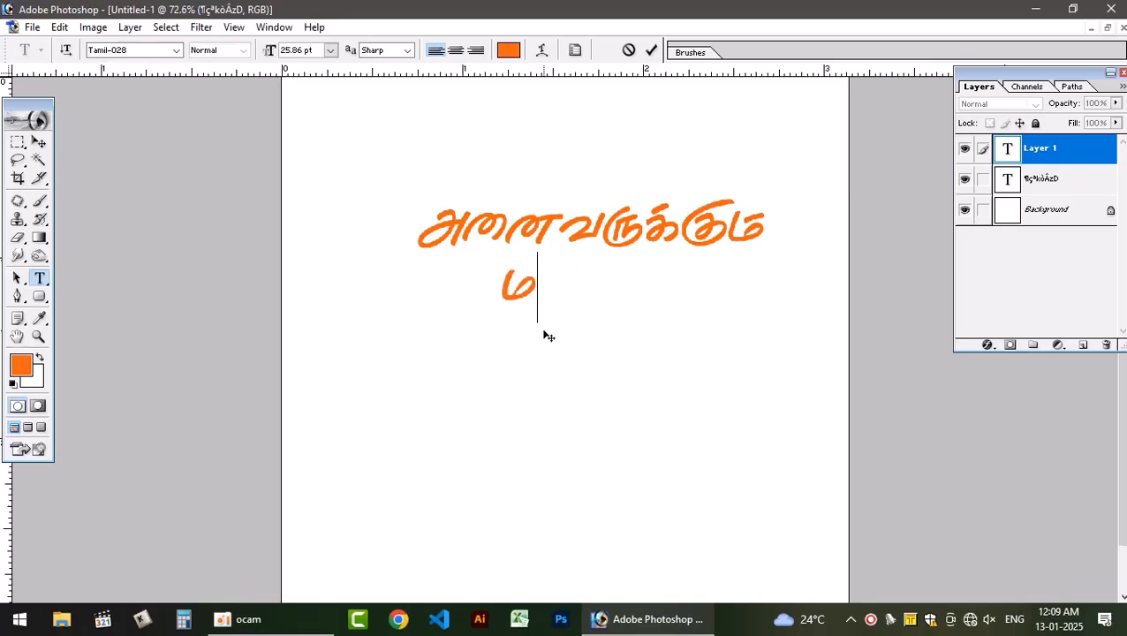
{"action": "type", "text": "ாட்டுபொங்கல்"}
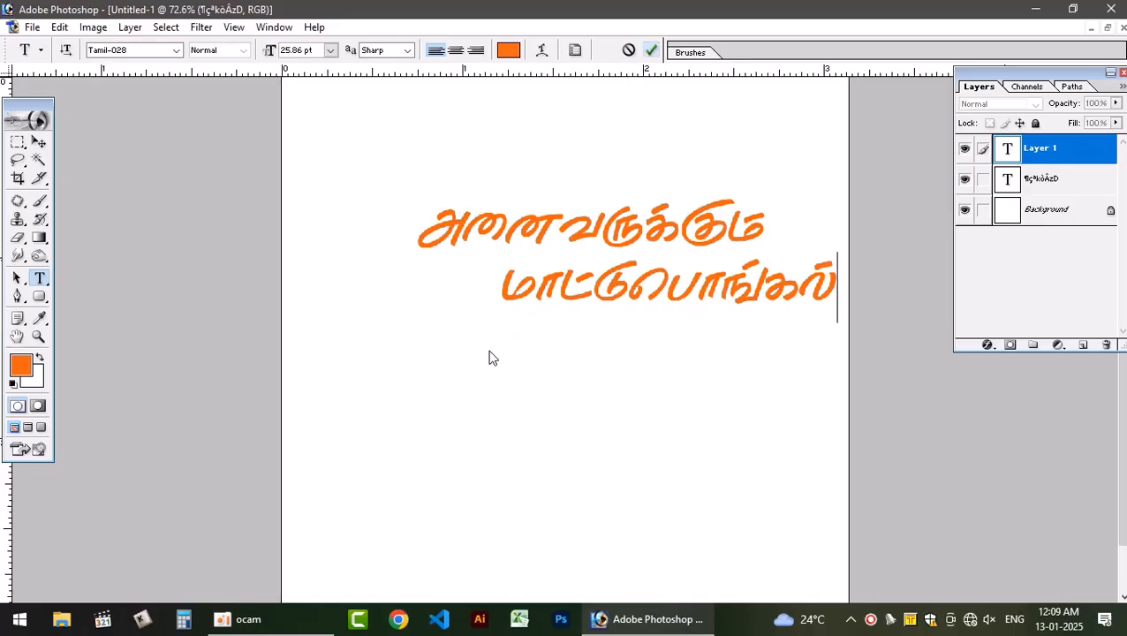
Add "நல்வாழ்த்துக்கள்" as a third orange text layer below the second line
{"action": "left_click", "coordinate": [550, 397]}
{"action": "type", "text": "நல்"}
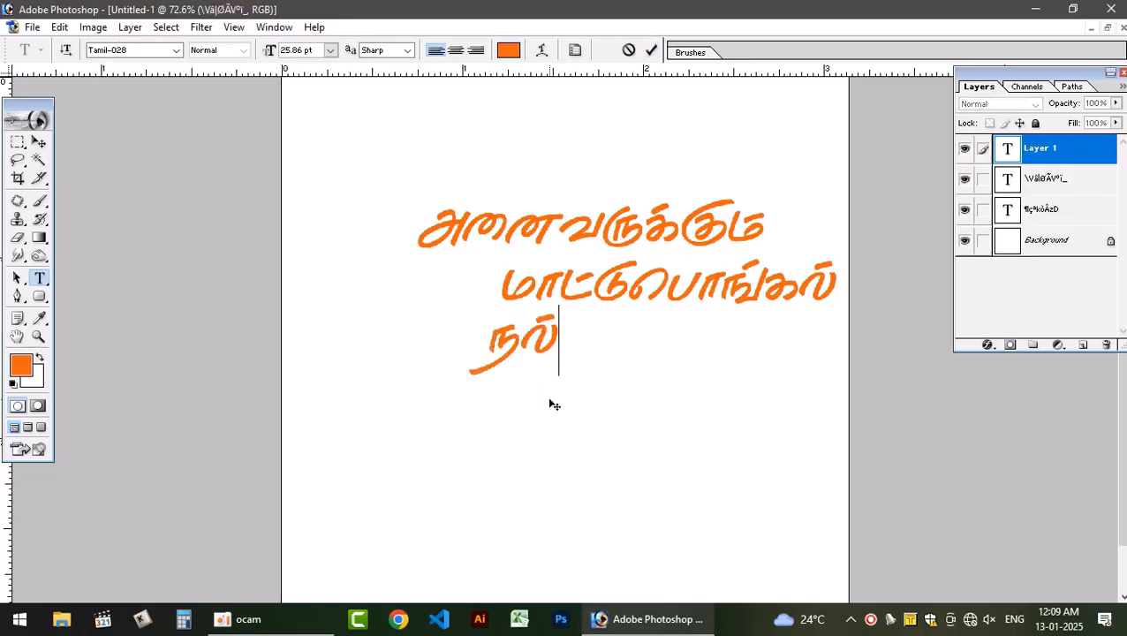
{"action": "type", "text": "வாழ்த்"}
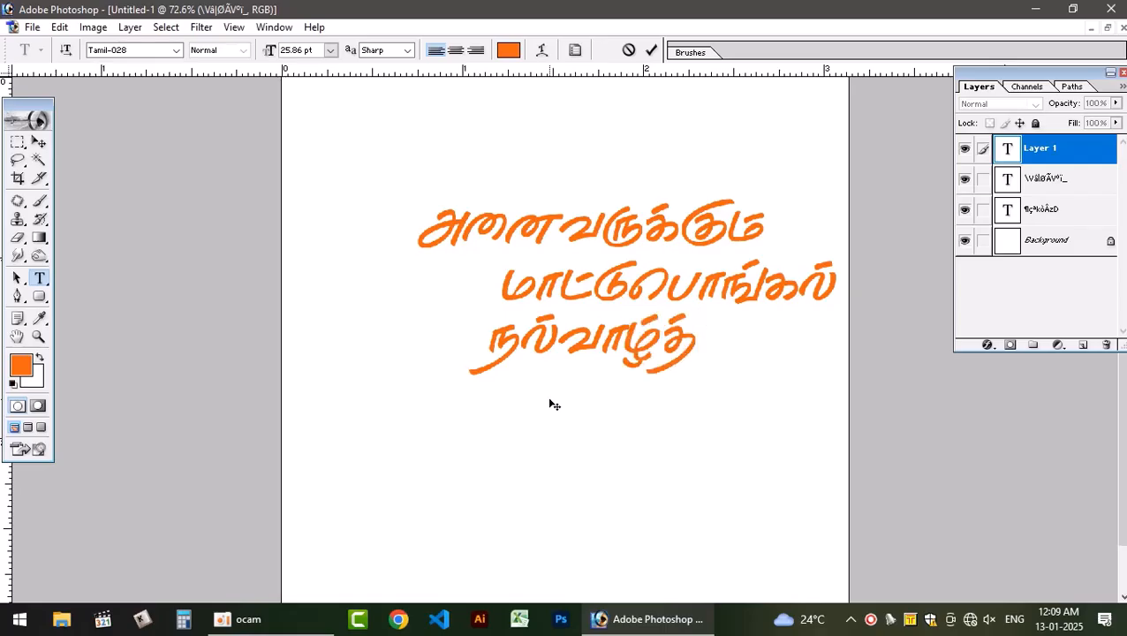
{"action": "type", "text": "துக்கள்"}
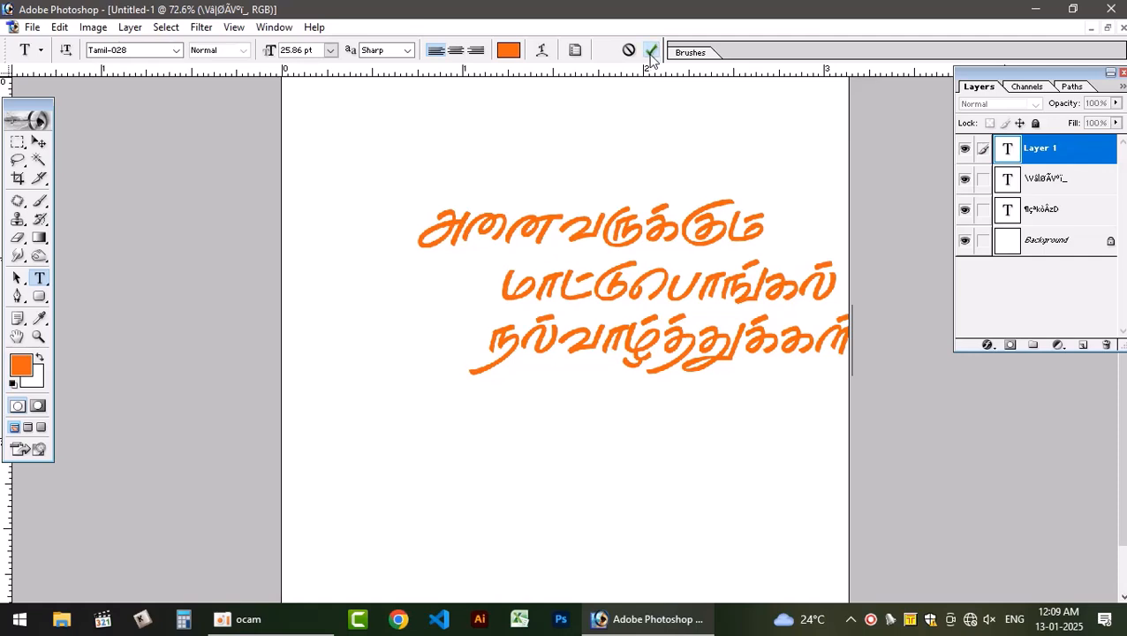
Try the Tamil fonts on the whole first line "அனைவருக்கும்" and set it to Tamil-030
{"action": "left_click", "coordinate": [531, 228]}
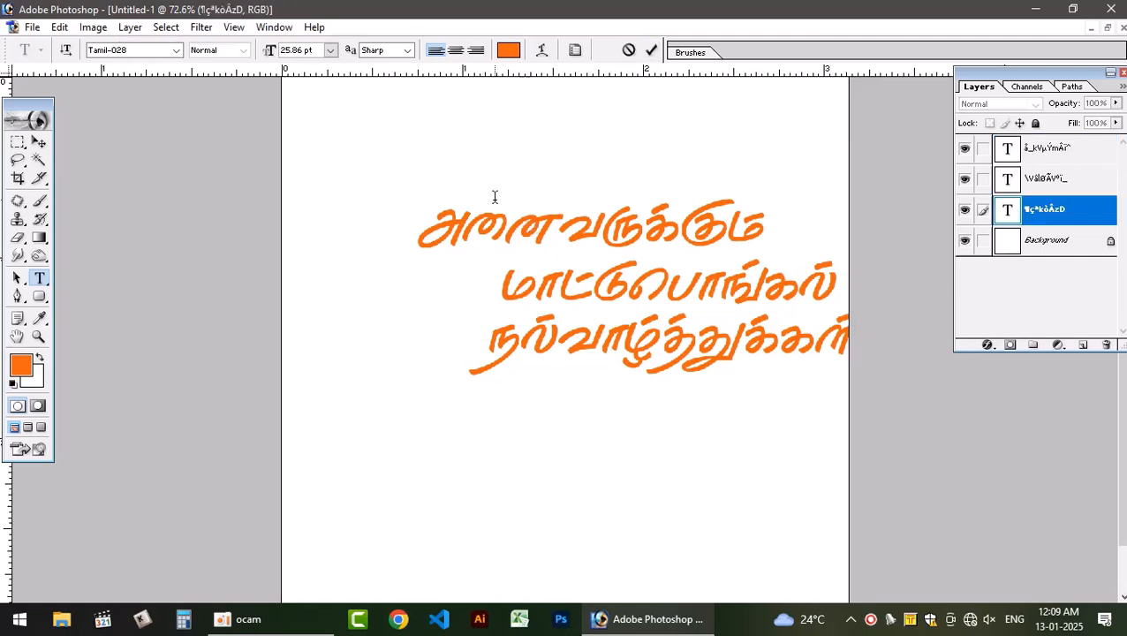
{"action": "double_click", "coordinate": [537, 247]}
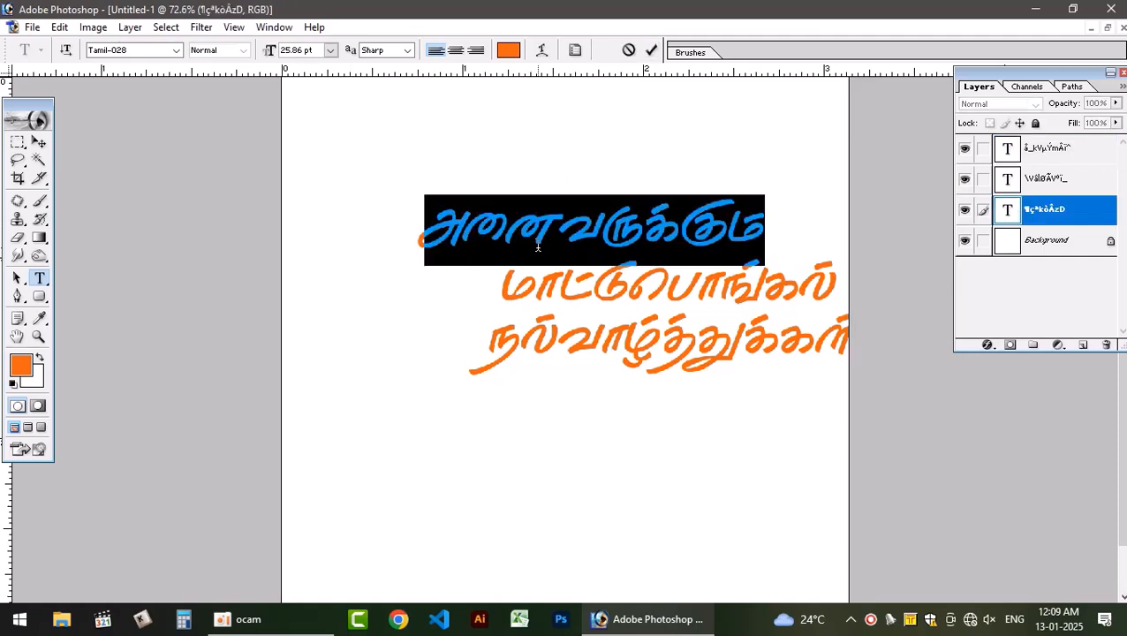
{"action": "left_click", "coordinate": [143, 51]}
{"action": "key", "text": "Up"}
{"action": "key", "text": "Up"}
{"action": "key", "text": "Up"}
{"action": "key", "text": "Up"}
{"action": "key", "text": "Up"}
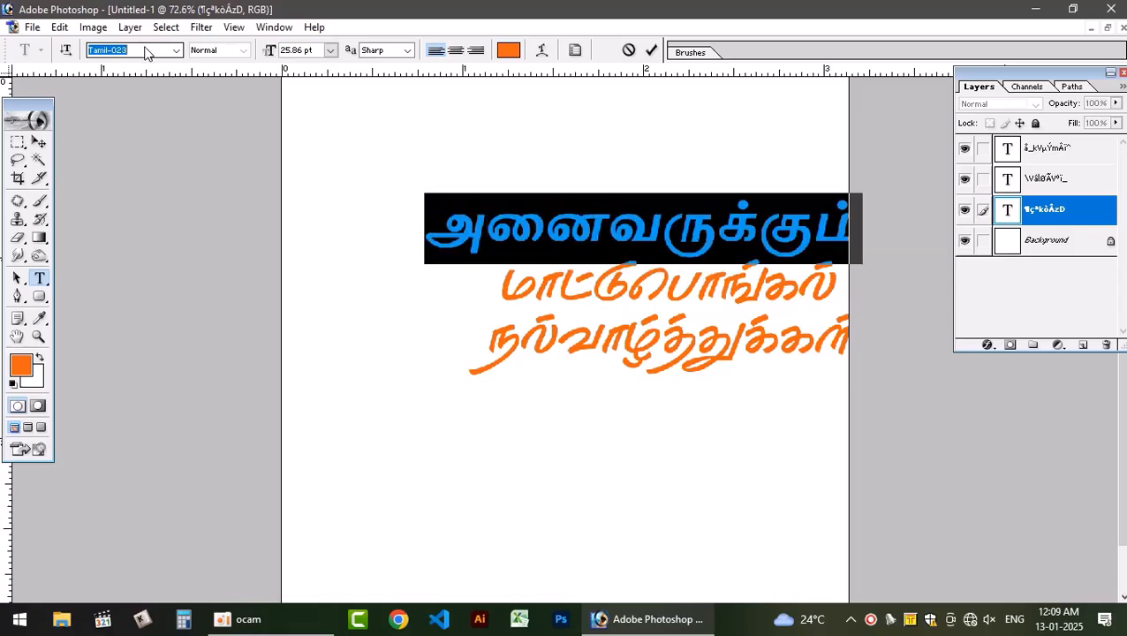
{"action": "key", "text": "Up"}
{"action": "key", "text": "Up"}
{"action": "key", "text": "Up"}
{"action": "key", "text": "Up"}
{"action": "key", "text": "Up"}
{"action": "key", "text": "Up"}
{"action": "key", "text": "Up"}
{"action": "key", "text": "Up"}
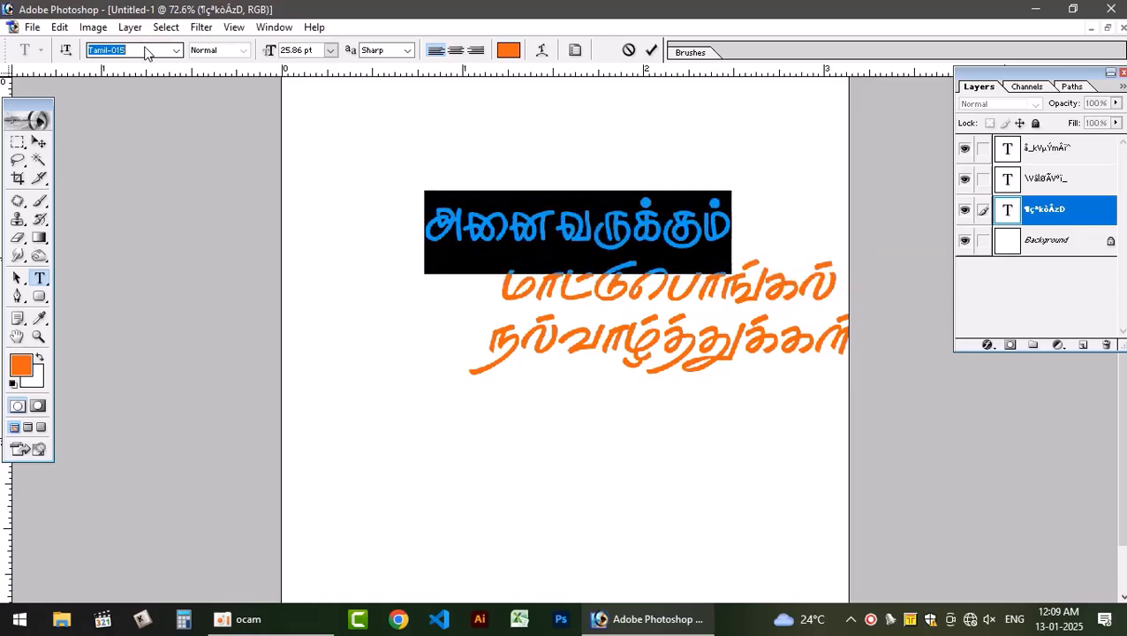
{"action": "key", "text": "Up"}
{"action": "key", "text": "Up"}
{"action": "key", "text": "Up"}
{"action": "key", "text": "Up"}
{"action": "key", "text": "Up"}
{"action": "key", "text": "Up"}
{"action": "key", "text": "Up"}
{"action": "key", "text": "Up"}
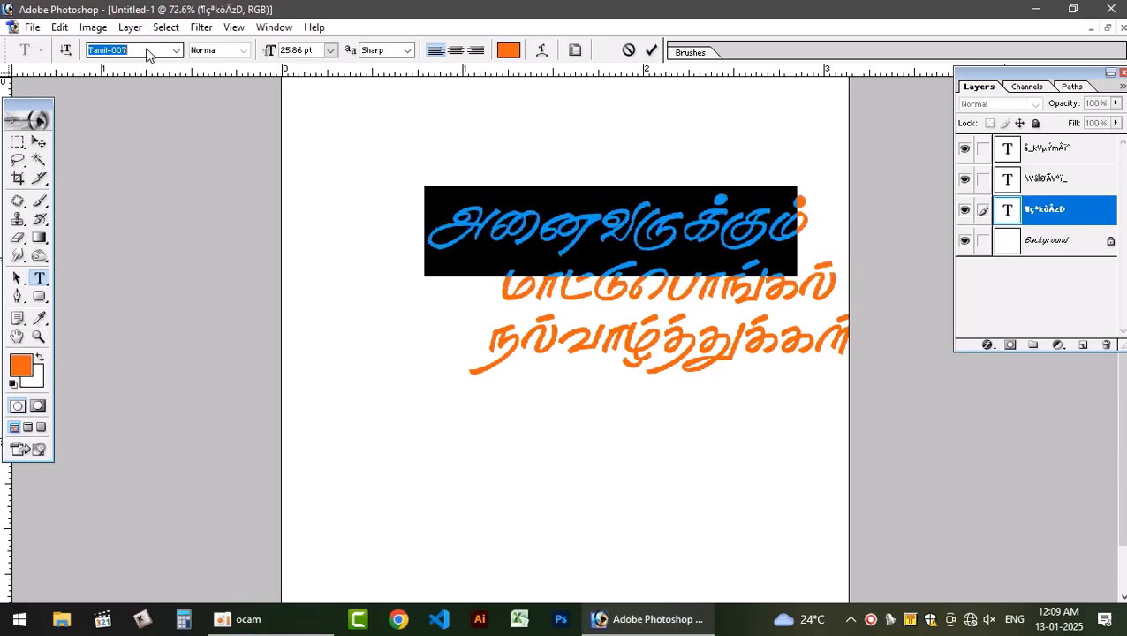
{"action": "key", "text": "Up"}
{"action": "key", "text": "Up"}
{"action": "key", "text": "Up"}
{"action": "key", "text": "Up"}
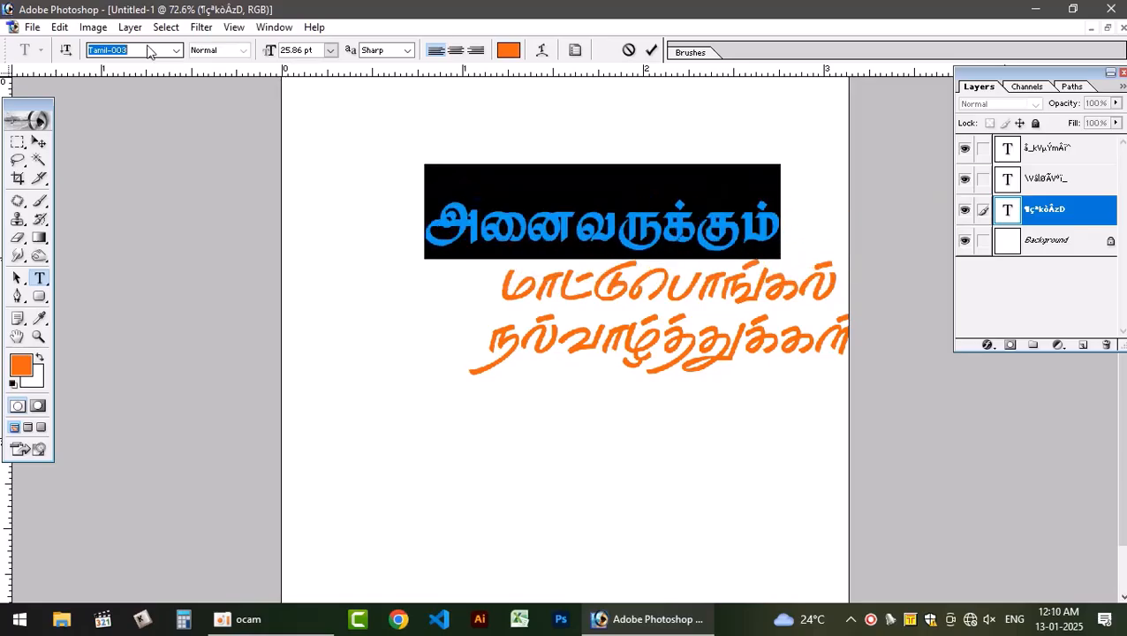
{"action": "key", "text": "Up"}
{"action": "key", "text": "Down"}
{"action": "key", "text": "Down"}
{"action": "key", "text": "Down"}
{"action": "key", "text": "Down"}
{"action": "key", "text": "Down"}
{"action": "key", "text": "Down"}
{"action": "key", "text": "Down"}
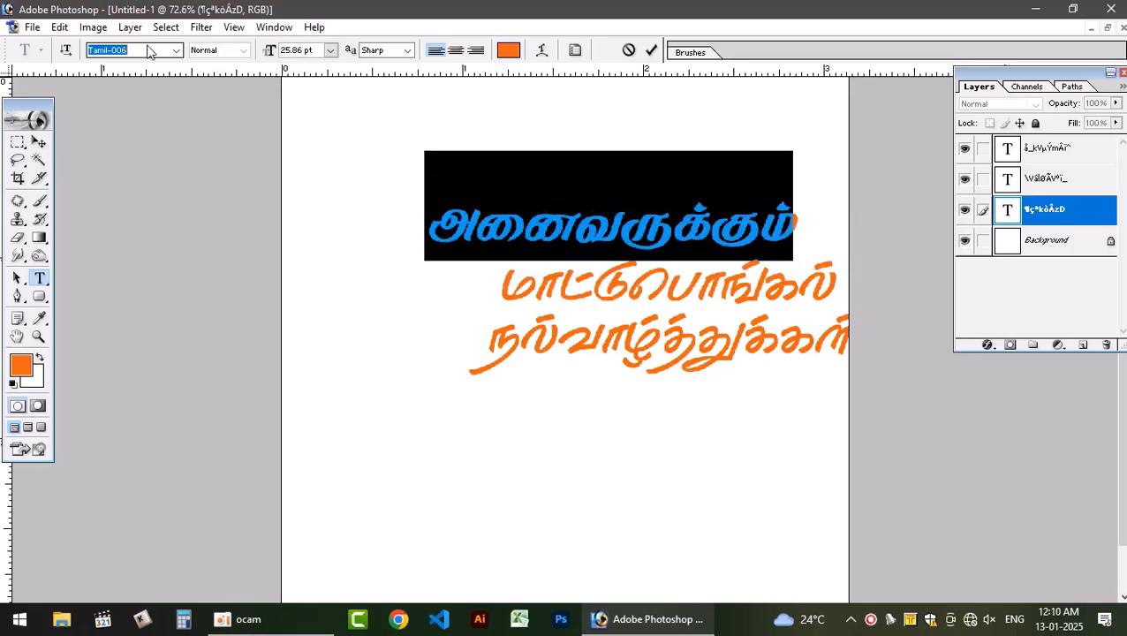
{"action": "key", "text": "Down"}
{"action": "key", "text": "Down"}
{"action": "key", "text": "Down"}
{"action": "key", "text": "Down"}
{"action": "key", "text": "Down"}
{"action": "key", "text": "Down"}
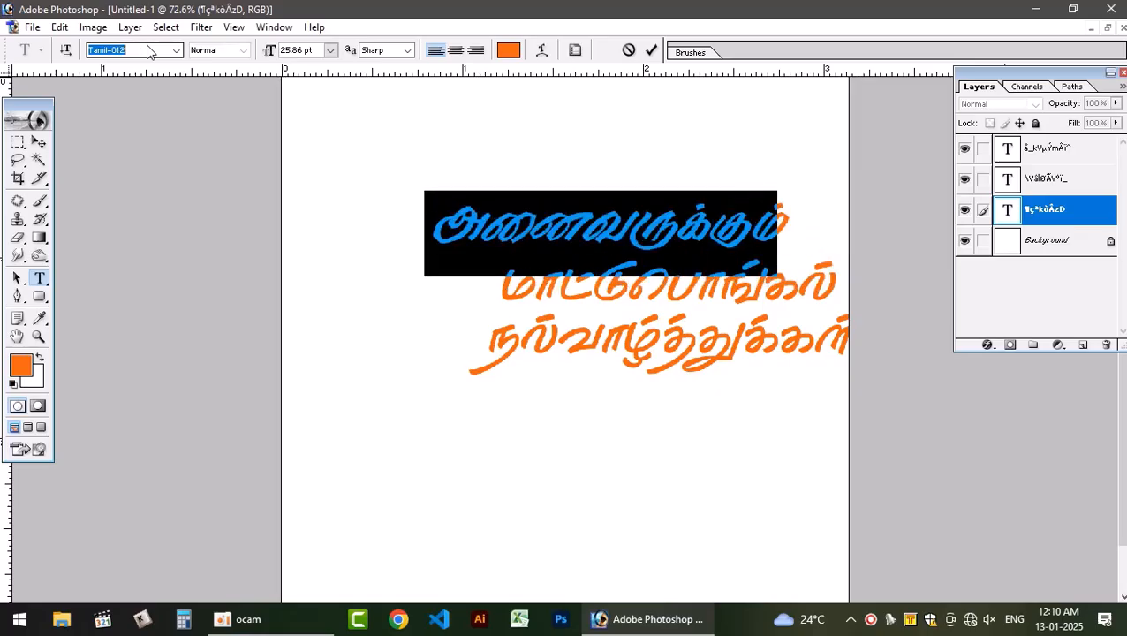
{"action": "key", "text": "Down"}
{"action": "key", "text": "Down"}
{"action": "key", "text": "Down"}
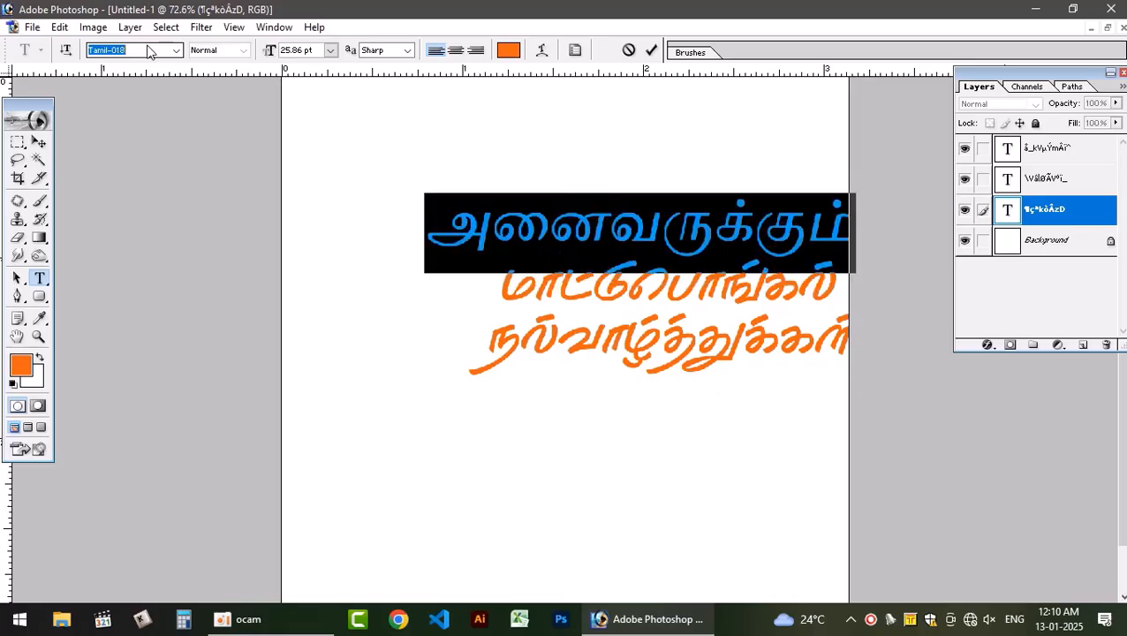
{"action": "key", "text": "Down"}
{"action": "key", "text": "Down"}
{"action": "key", "text": "Down"}
{"action": "key", "text": "Down"}
{"action": "key", "text": "Down"}
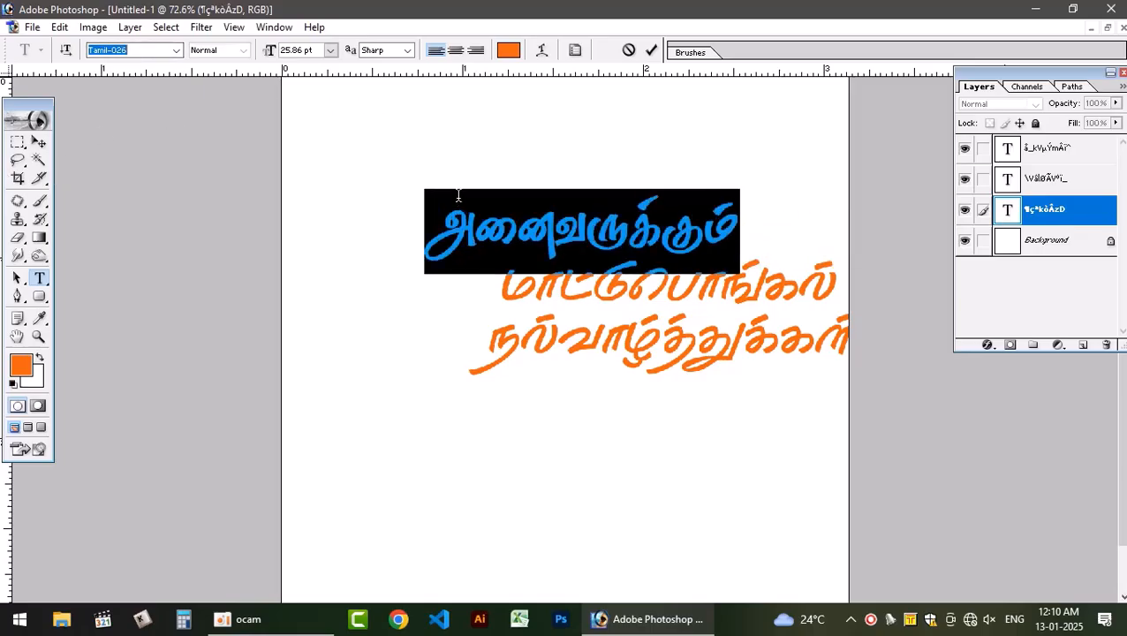
{"action": "key", "text": "Down"}
{"action": "key", "text": "Down"}
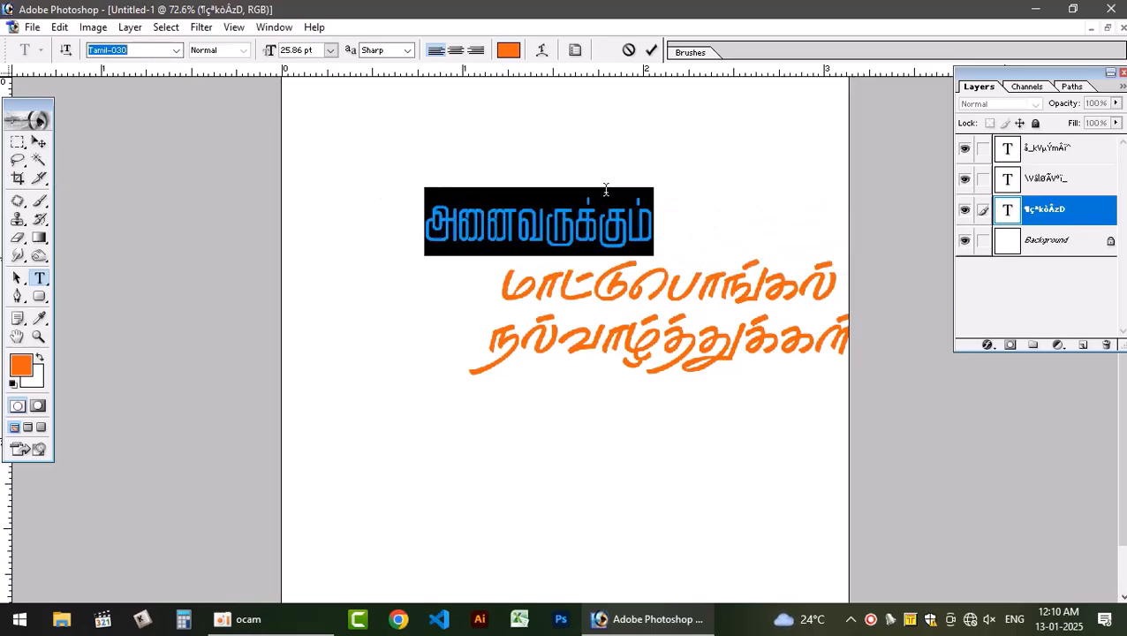
Try the Tamil fonts on the whole second line "மாட்டுபொங்கல்" and choose a bold, upright one
{"action": "left_click", "coordinate": [680, 289]}
{"action": "key", "text": "ctrl+a"}
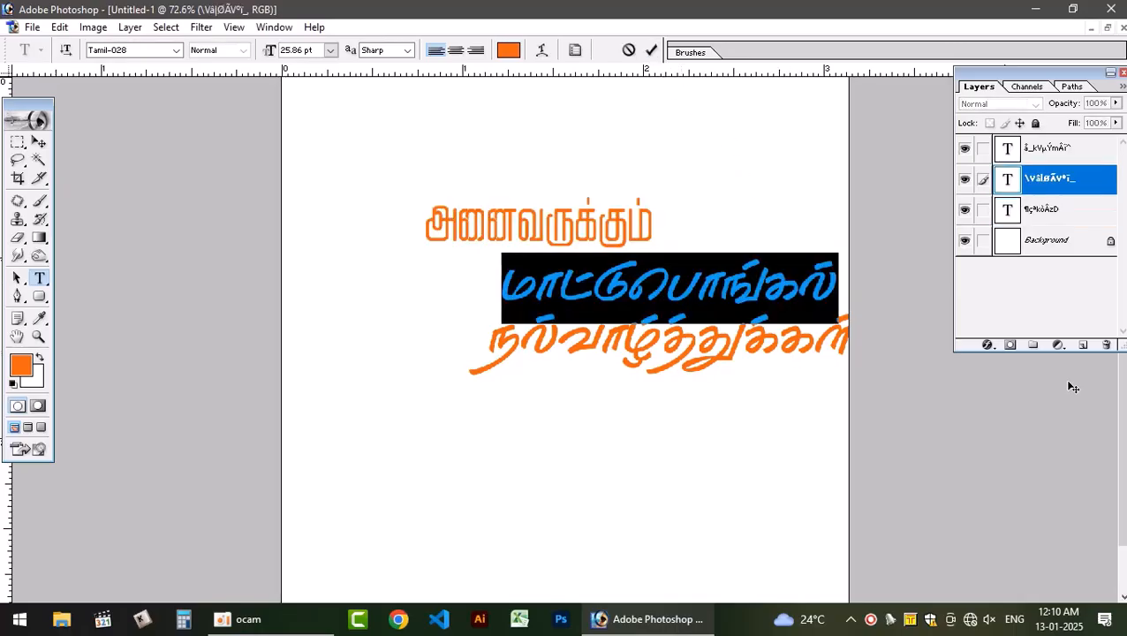
{"action": "left_click", "coordinate": [175, 50]}
{"action": "left_click", "coordinate": [154, 51]}
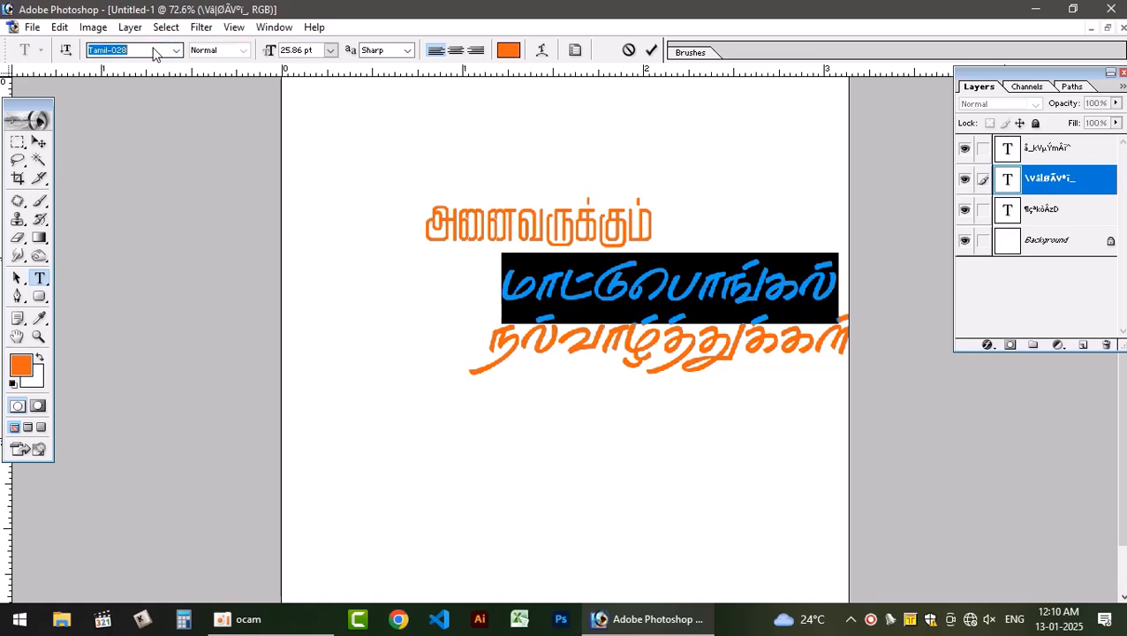
{"action": "key", "text": "Up"}
{"action": "key", "text": "Up"}
{"action": "key", "text": "Up"}
{"action": "key", "text": "Up"}
{"action": "key", "text": "Up"}
{"action": "key", "text": "Up"}
{"action": "key", "text": "Up"}
{"action": "key", "text": "Up"}
{"action": "key", "text": "Up"}
{"action": "key", "text": "Up"}
{"action": "key", "text": "Up"}
{"action": "key", "text": "Up"}
{"action": "key", "text": "Up"}
{"action": "key", "text": "Up"}
{"action": "key", "text": "Up"}
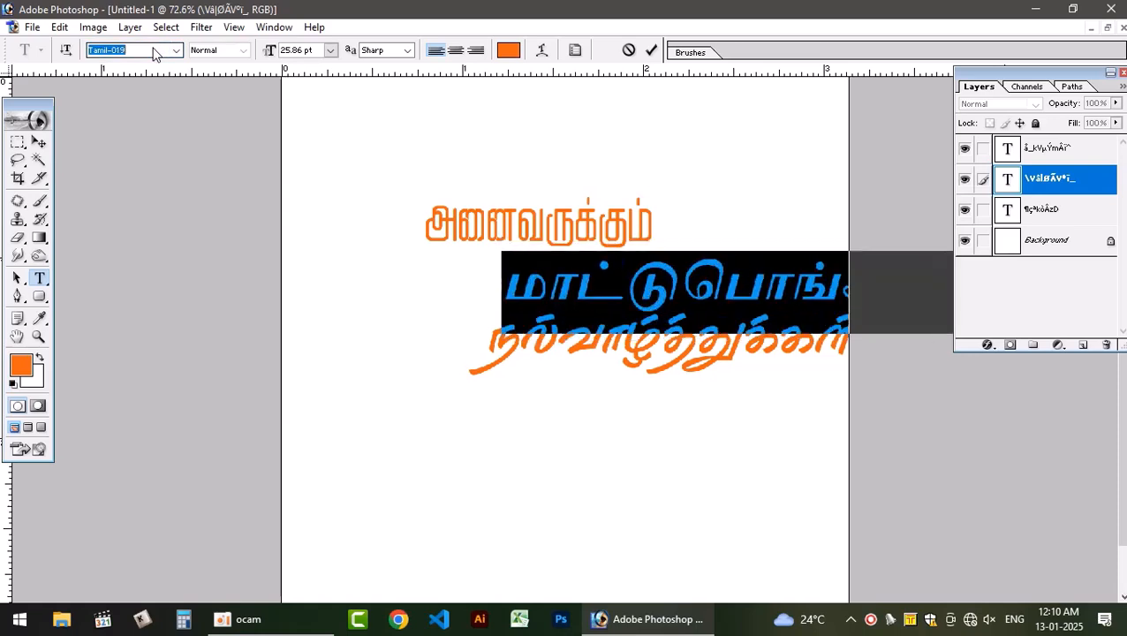
{"action": "key", "text": "Up"}
{"action": "key", "text": "Up"}
{"action": "key", "text": "Up"}
{"action": "key", "text": "Up"}
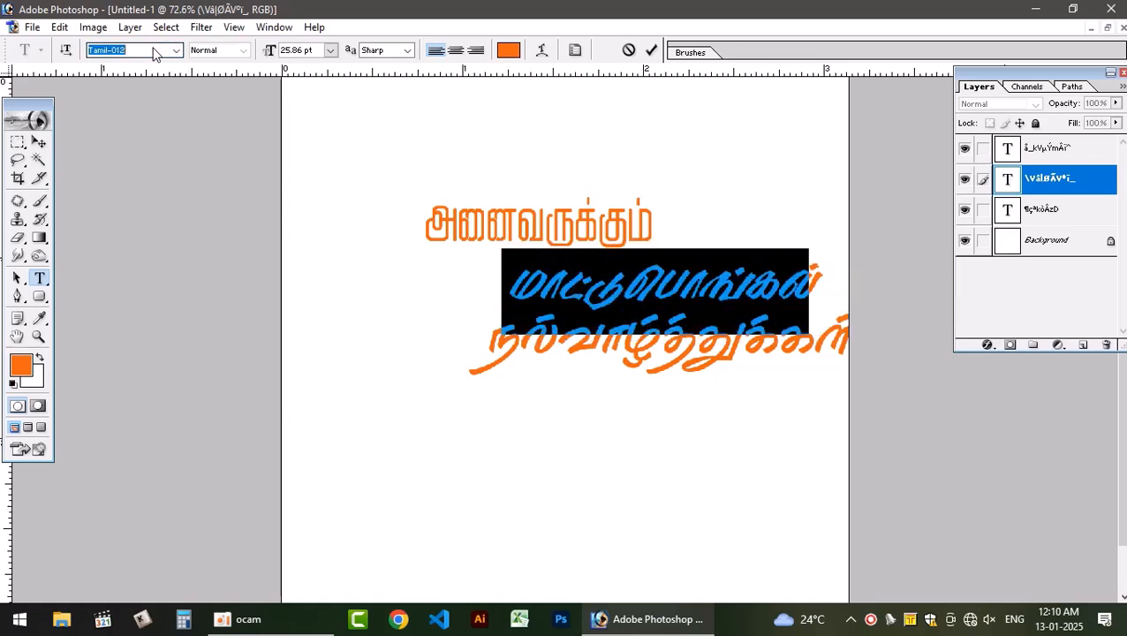
{"action": "key", "text": "Up"}
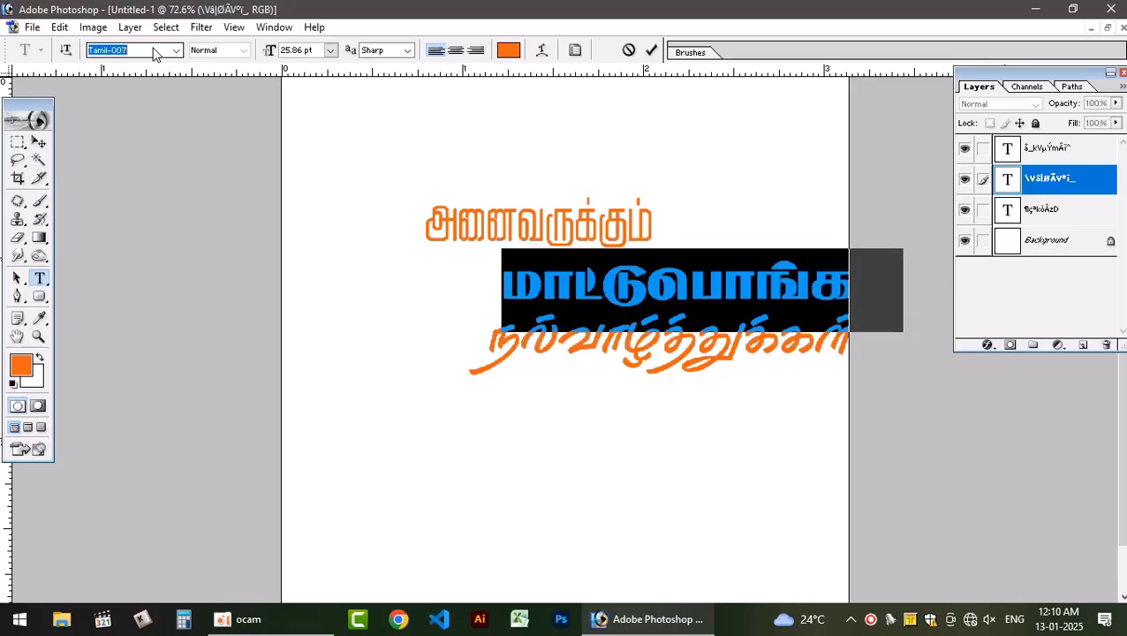
{"action": "key", "text": "Up"}
{"action": "key", "text": "Up"}
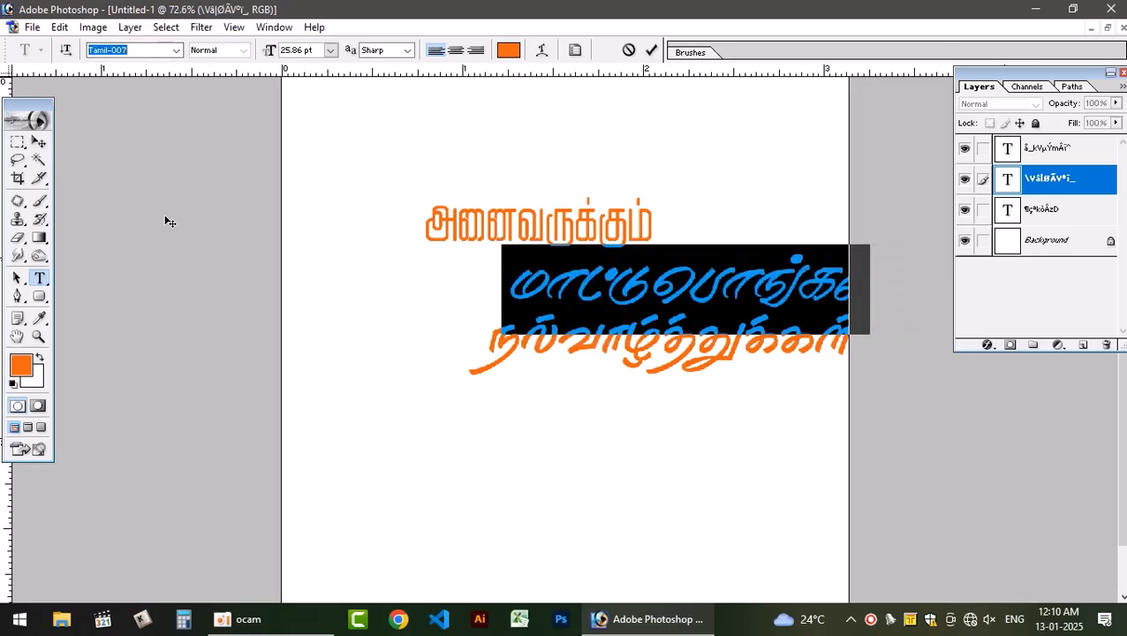
{"action": "key", "text": "Up"}
{"action": "key", "text": "Up"}
{"action": "key", "text": "Up"}
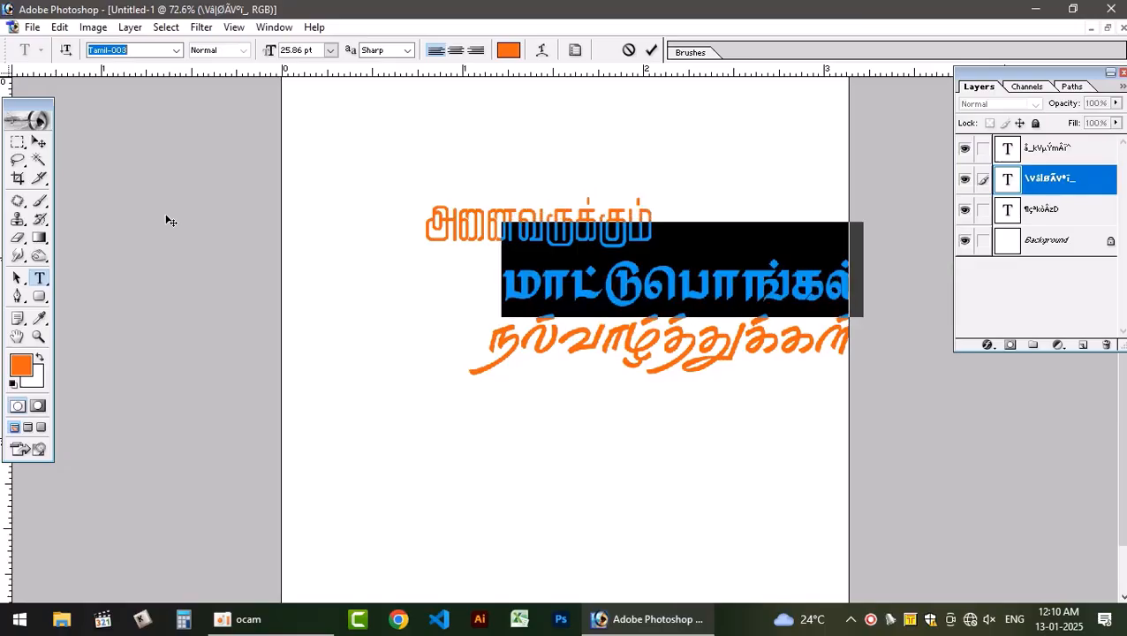
Move "மாட்டுபொங்கல்" directly beneath the first line, then make it slightly narrower and taller
{"action": "left_click", "coordinate": [39, 142]}
{"action": "left_click_drag", "start_coordinate": [651, 283], "coordinate": [477, 259]}
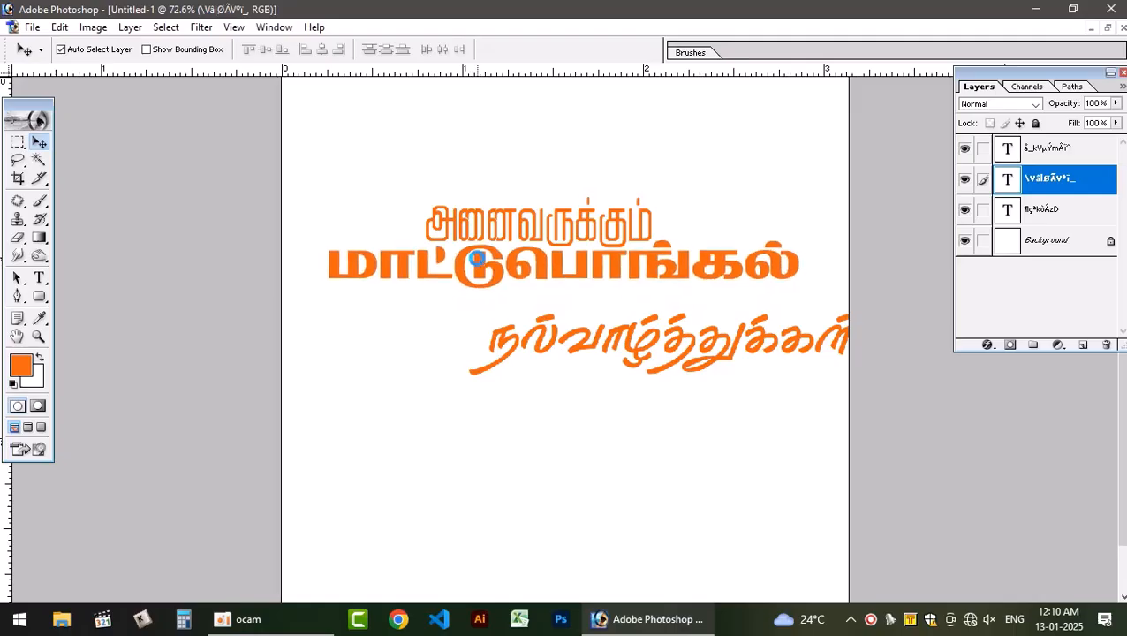
{"action": "key", "text": "ctrl+t"}
{"action": "left_click_drag", "start_coordinate": [802, 264], "coordinate": [781, 264]}
{"action": "left_click_drag", "start_coordinate": [649, 281], "coordinate": [650, 285]}
{"action": "key", "text": "Return"}
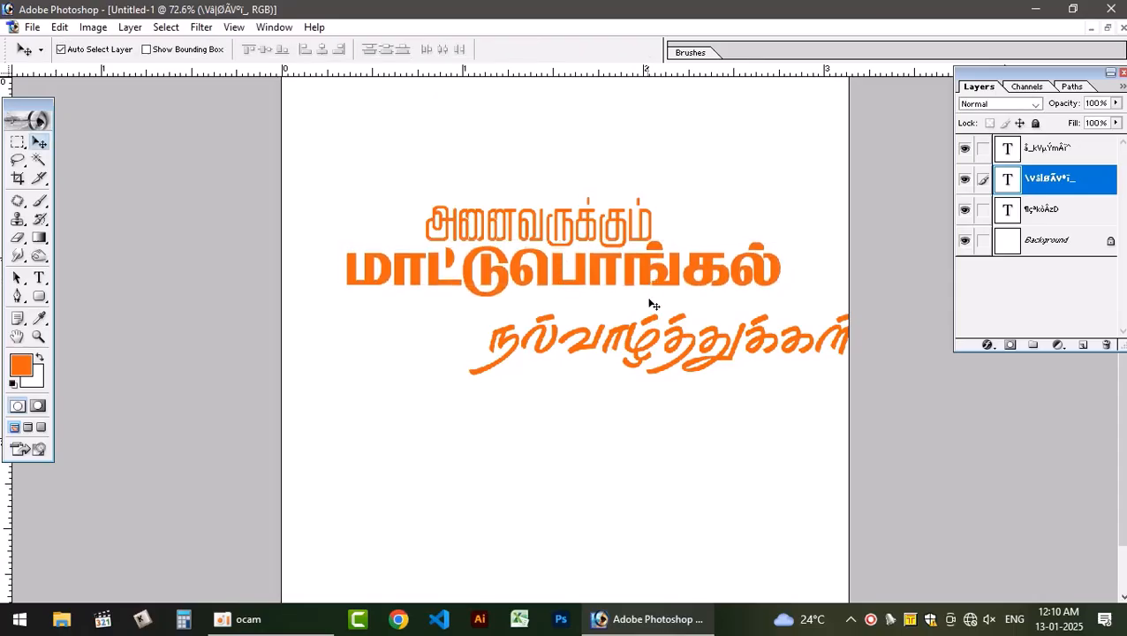
Move "நல்வாழ்த்துக்கள்" up close beneath the second line and scale it down to about three quarters of its size
{"action": "left_click_drag", "start_coordinate": [656, 327], "coordinate": [647, 300]}
{"action": "key", "text": "ctrl+t"}
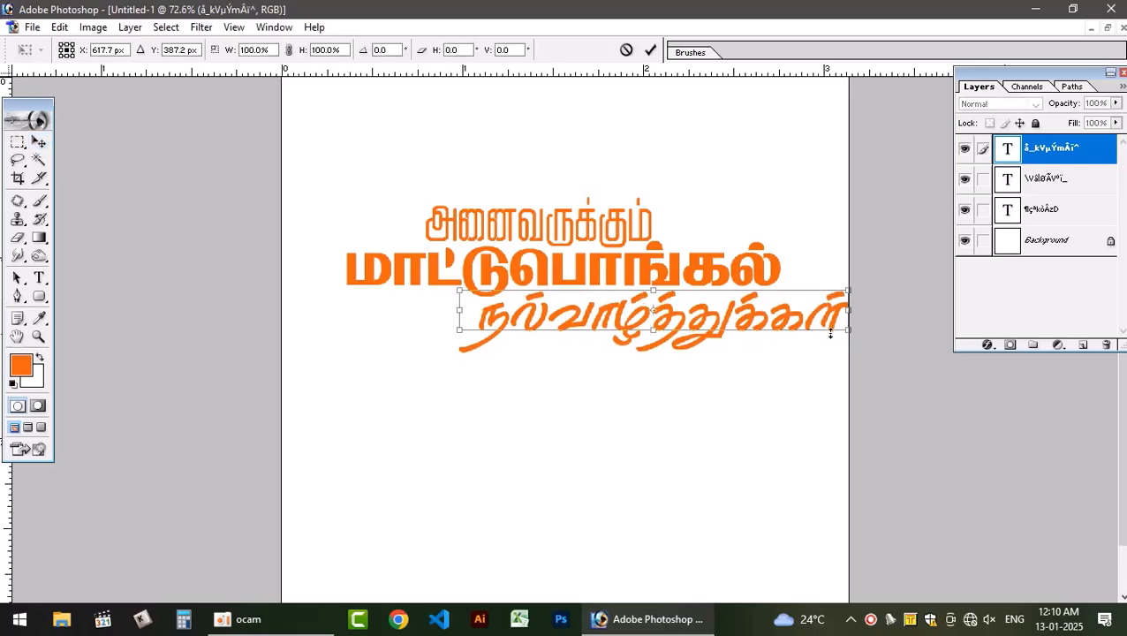
{"action": "left_click_drag", "start_coordinate": [843, 331], "coordinate": [749, 323]}
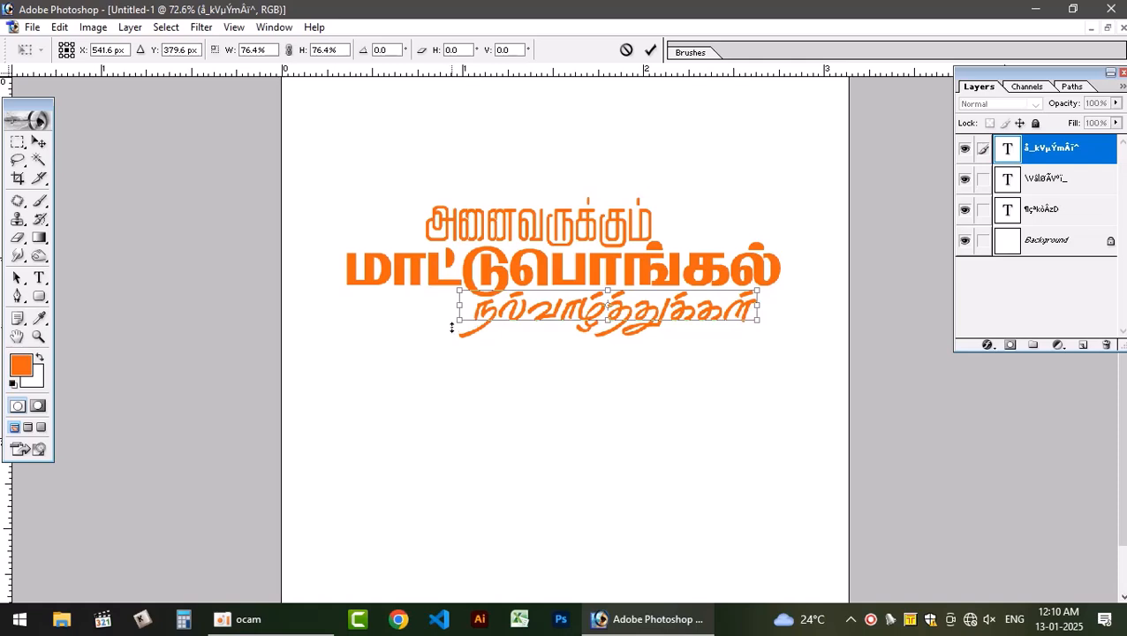
{"action": "left_click_drag", "start_coordinate": [459, 322], "coordinate": [464, 323]}
{"action": "key", "text": "Return"}
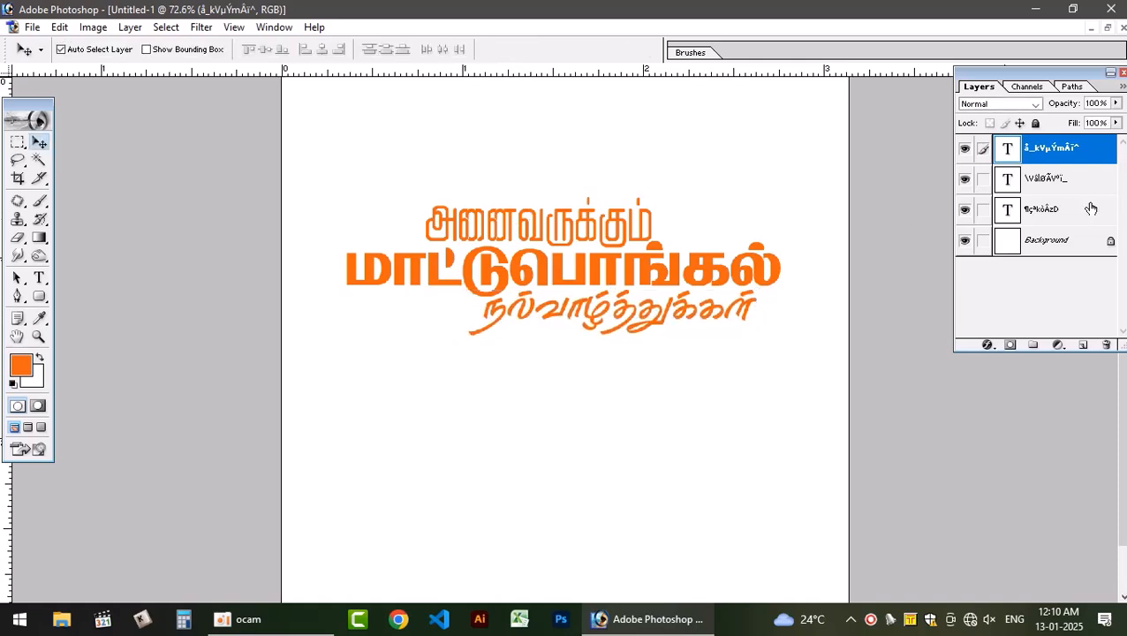
Link the three text layers and merge them into a single layer
{"action": "left_click", "coordinate": [983, 209]}
{"action": "left_click", "coordinate": [982, 178]}
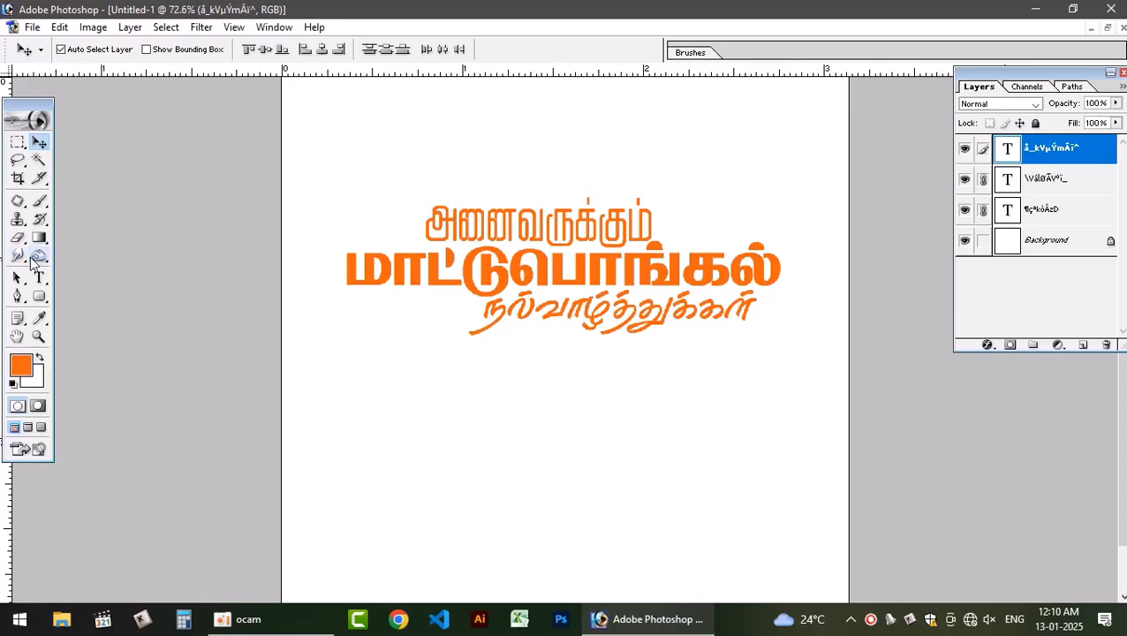
{"action": "key", "text": "ctrl+e"}
{"action": "left_click", "coordinate": [60, 27]}
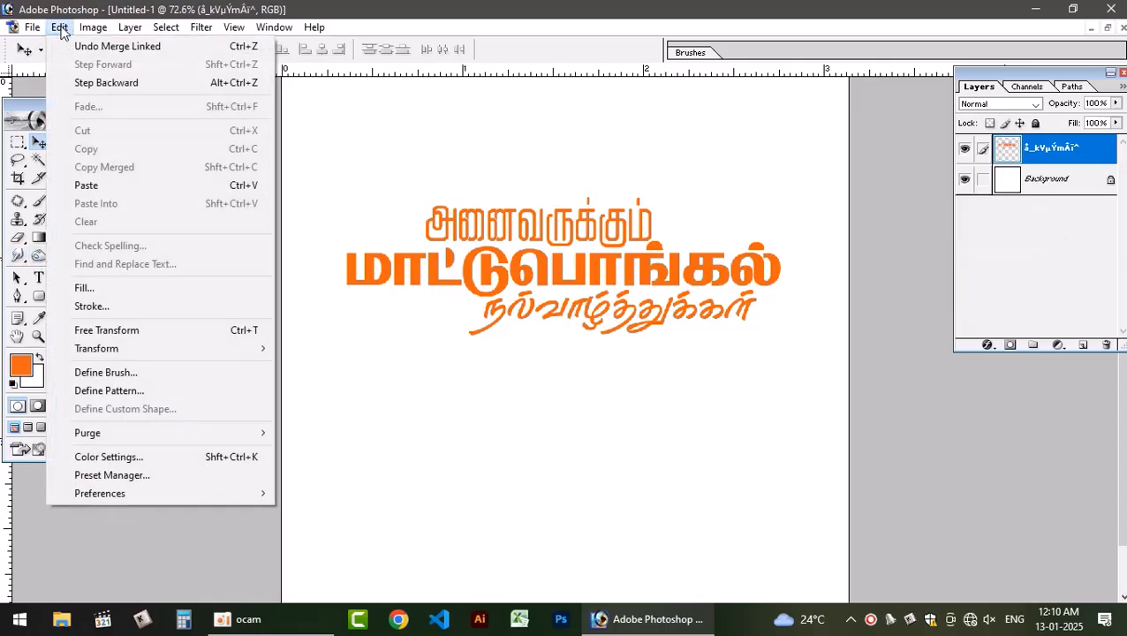
{"action": "left_click", "coordinate": [144, 373]}
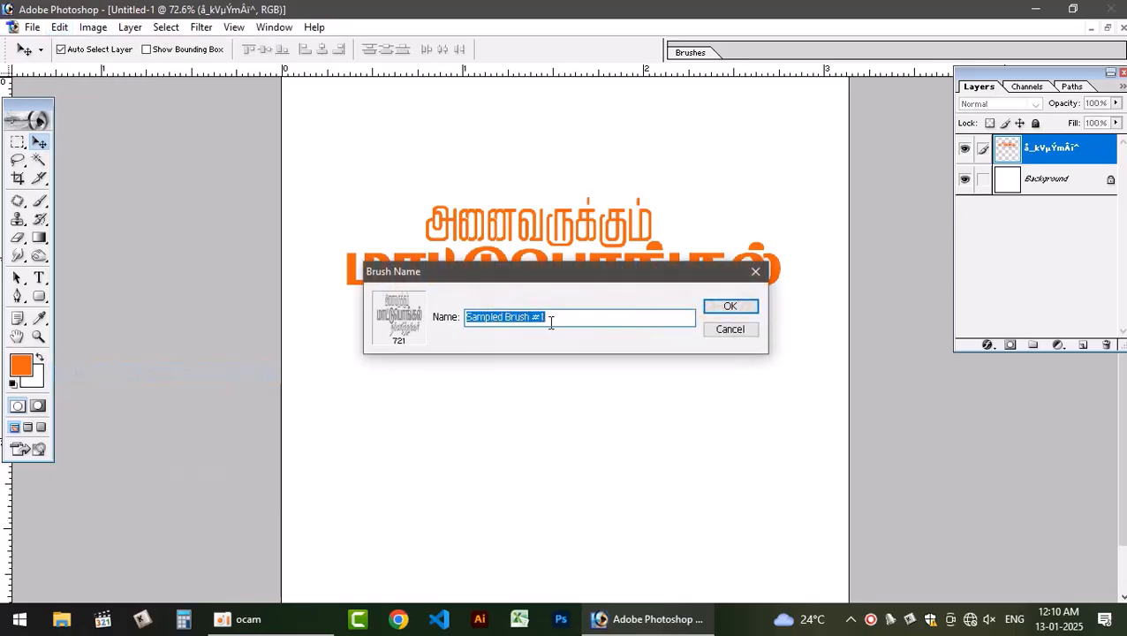
{"action": "left_click", "coordinate": [730, 328]}
Rotate the merged three-line title counter-clockwise so that it slants upward to the right
{"action": "key", "text": "ctrl+t"}
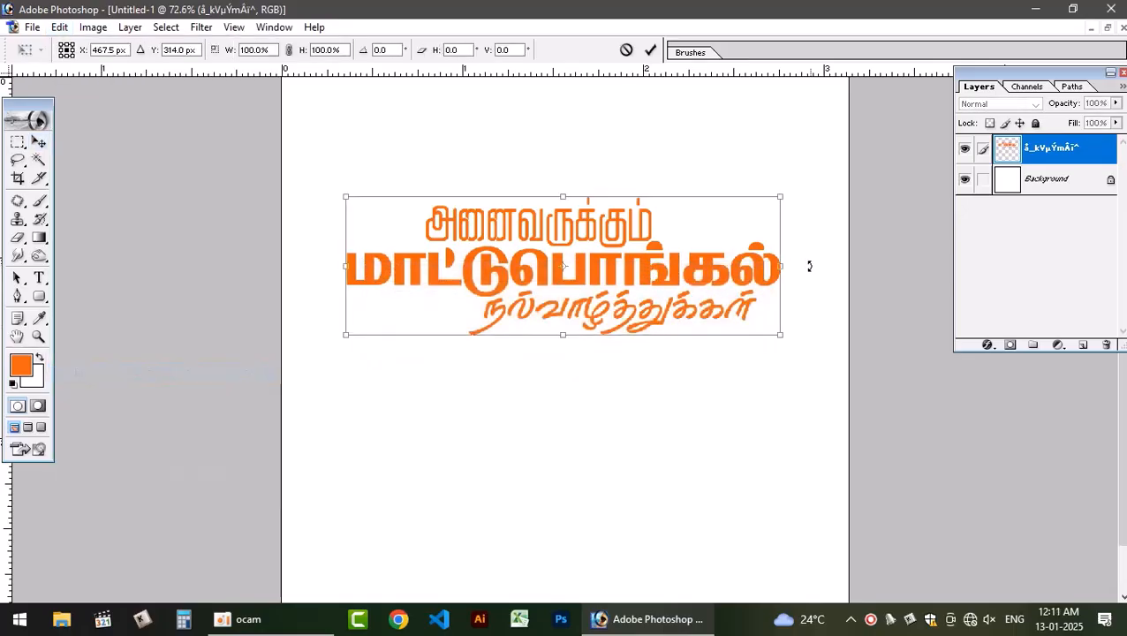
{"action": "left_click_drag", "start_coordinate": [804, 345], "coordinate": [795, 234]}
{"action": "key", "text": "Return"}
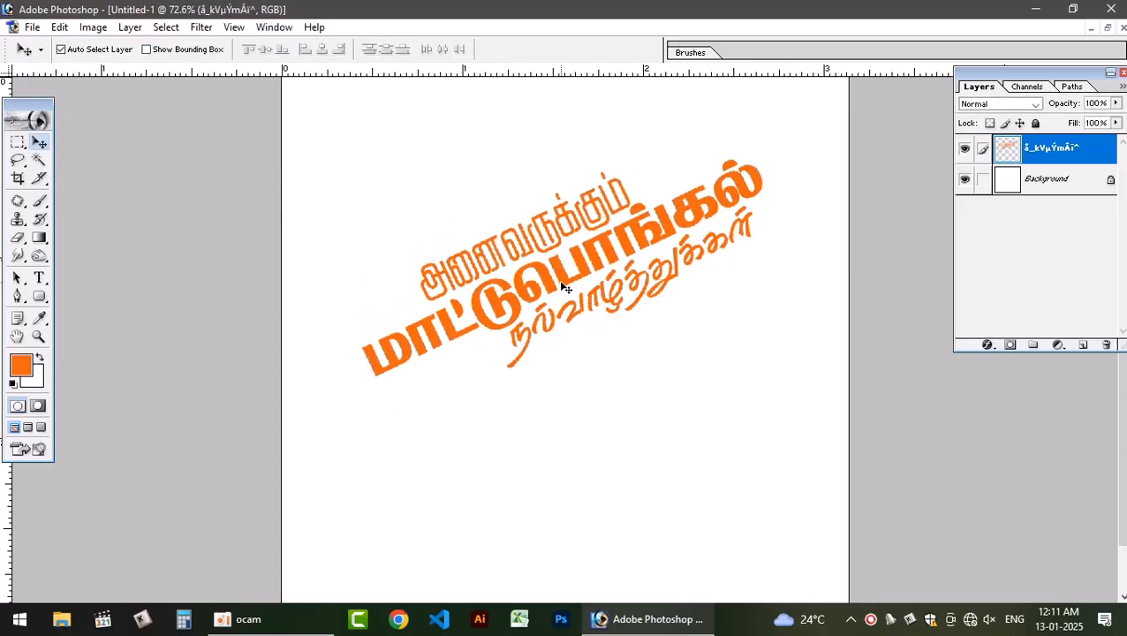
Define the slanted title as a custom brush named "matuupongal"
{"action": "left_click", "coordinate": [58, 27]}
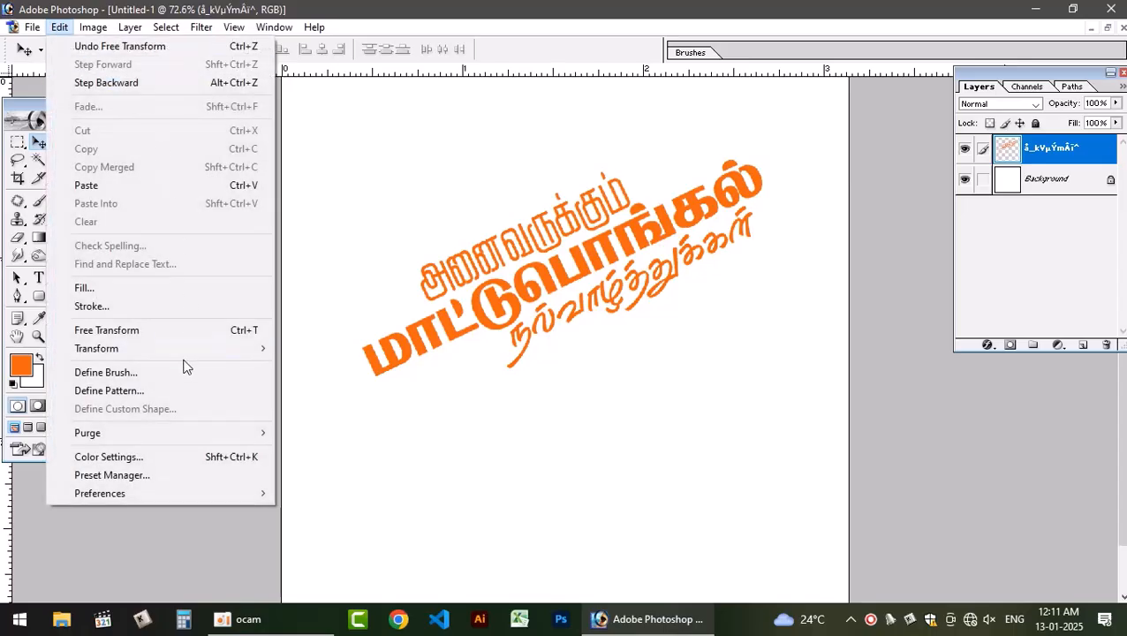
{"action": "left_click", "coordinate": [129, 376]}
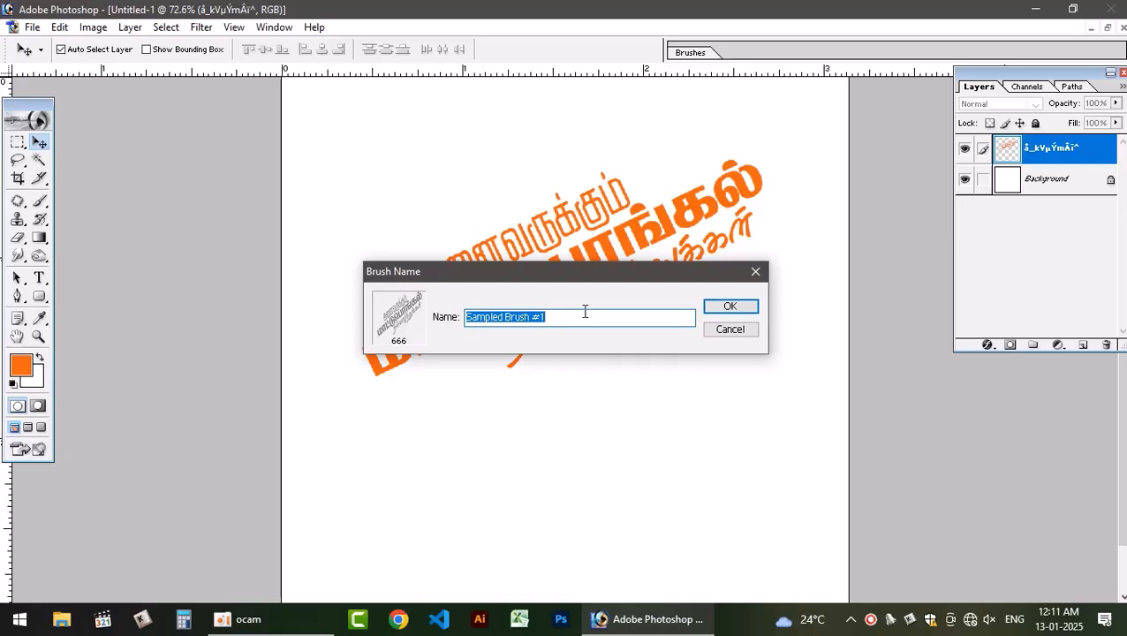
{"action": "type", "text": "matuu"}
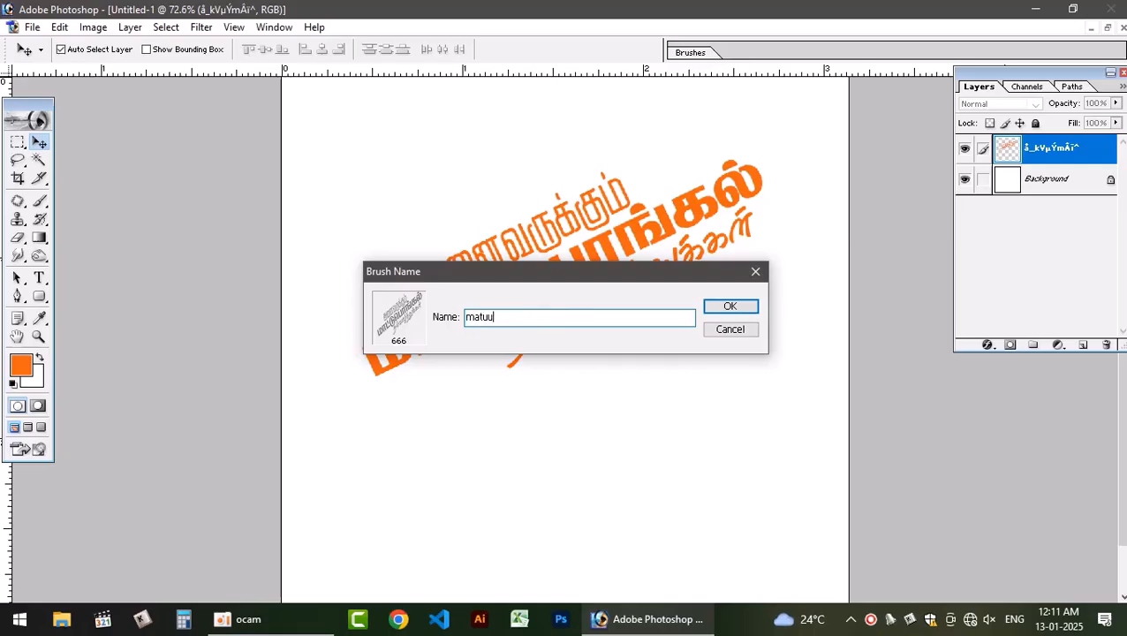
{"action": "type", "text": "pongal"}
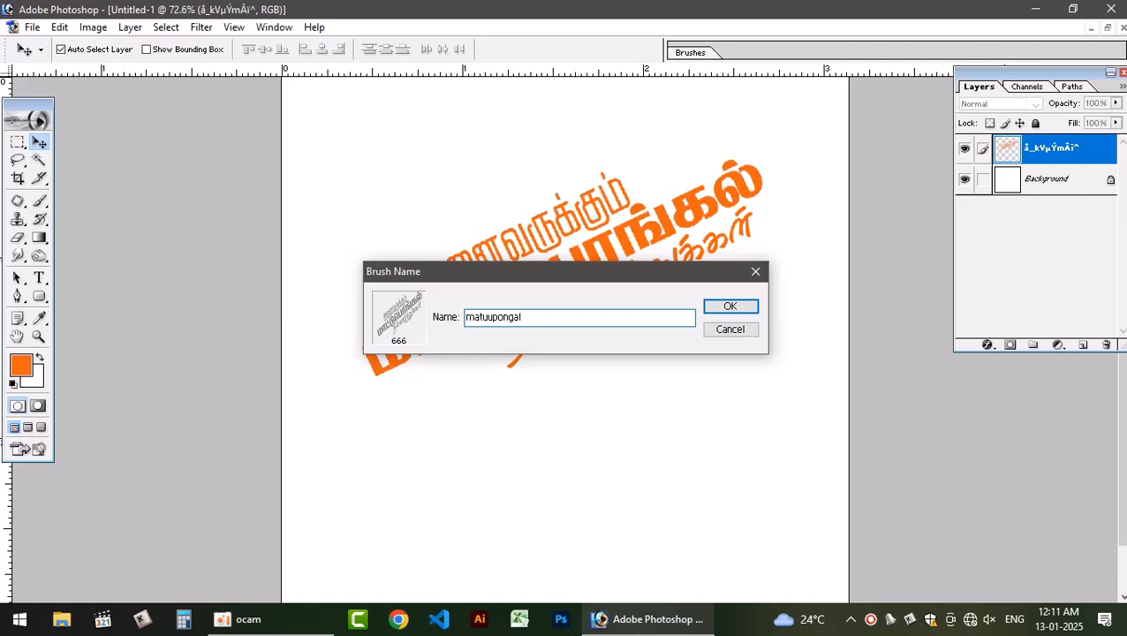
{"action": "key", "text": "Return"}
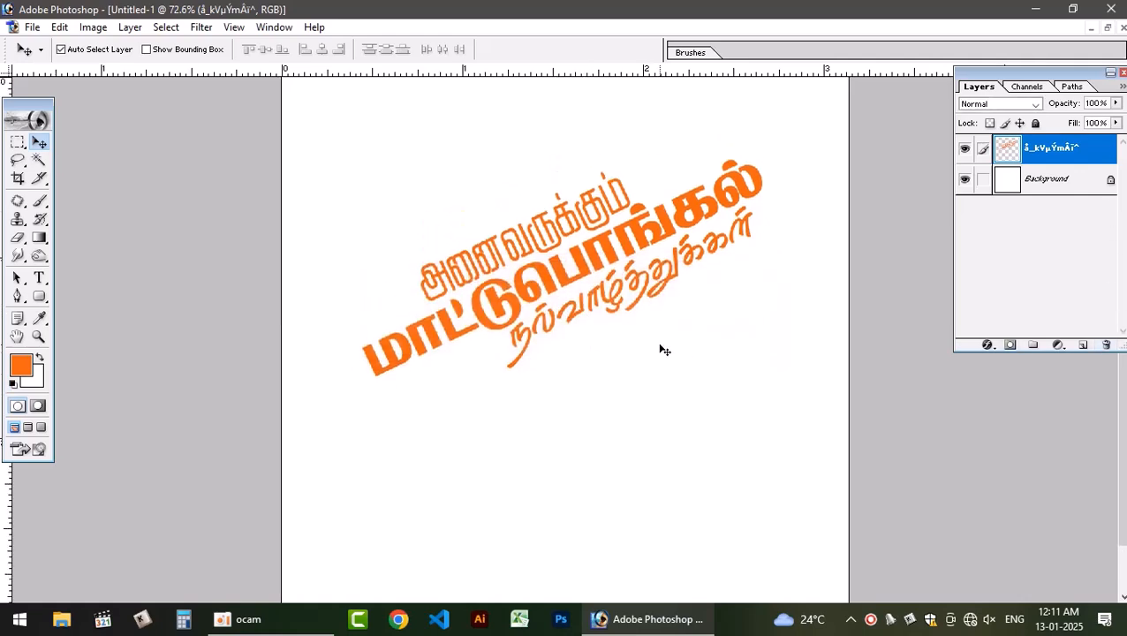
Add a new layer above the title and fill it with the orange foreground colour
{"action": "key", "text": "ctrl+shift+n"}
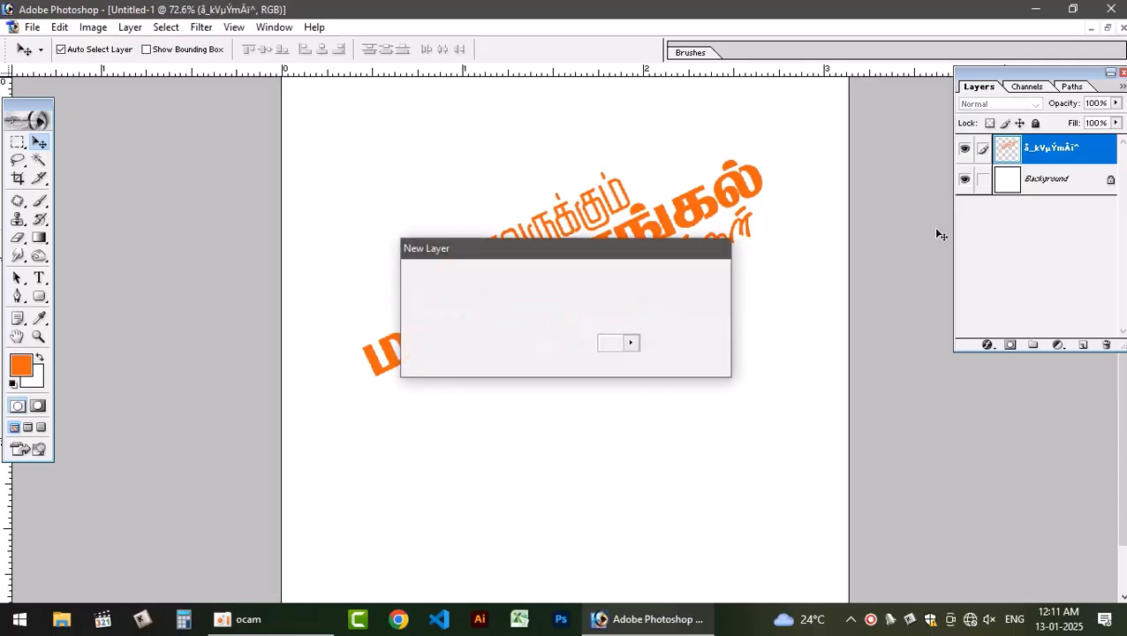
{"action": "key", "text": "Return"}
{"action": "key", "text": "alt+BackSpace"}
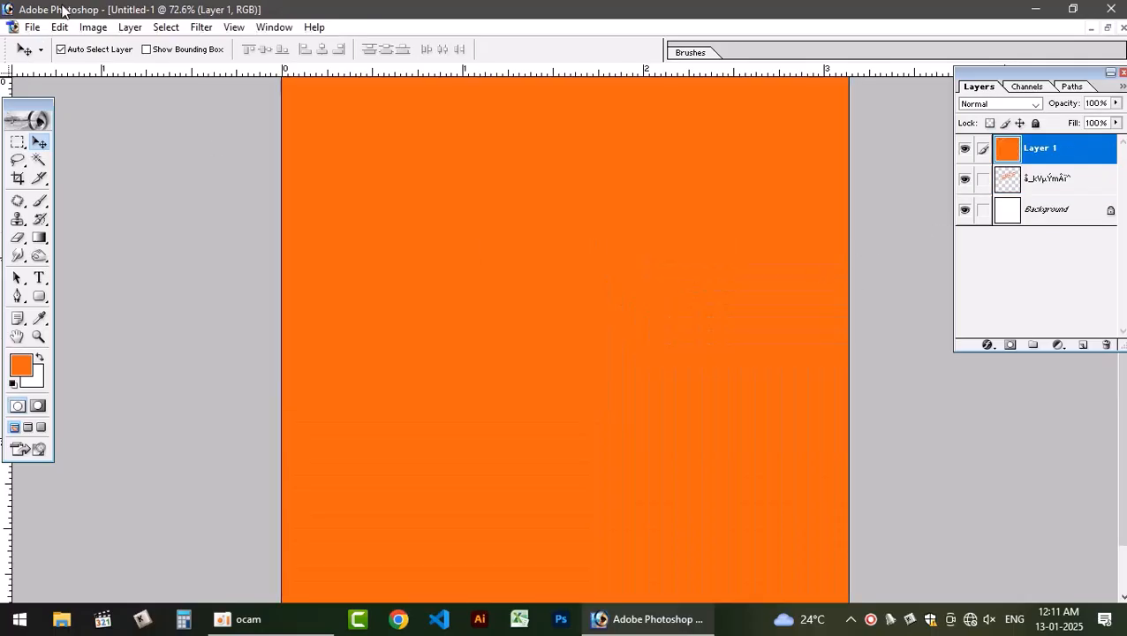
Set the foreground colour to yellow-green and add another empty layer above the orange one
{"action": "left_click", "coordinate": [20, 363]}
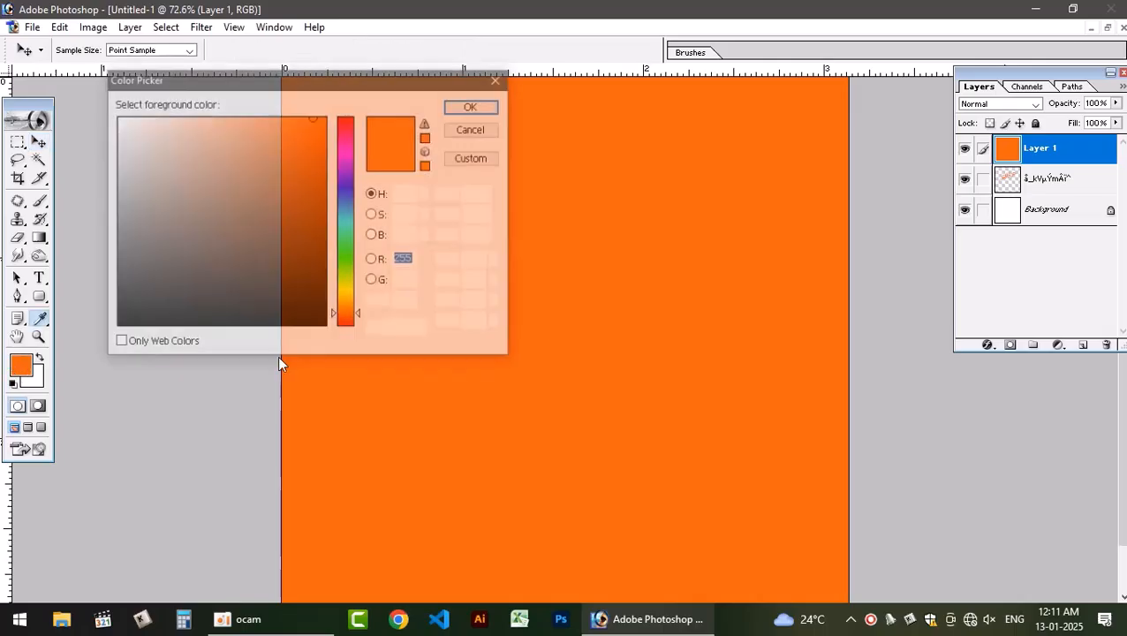
{"action": "left_click", "coordinate": [351, 291]}
{"action": "left_click", "coordinate": [474, 105]}
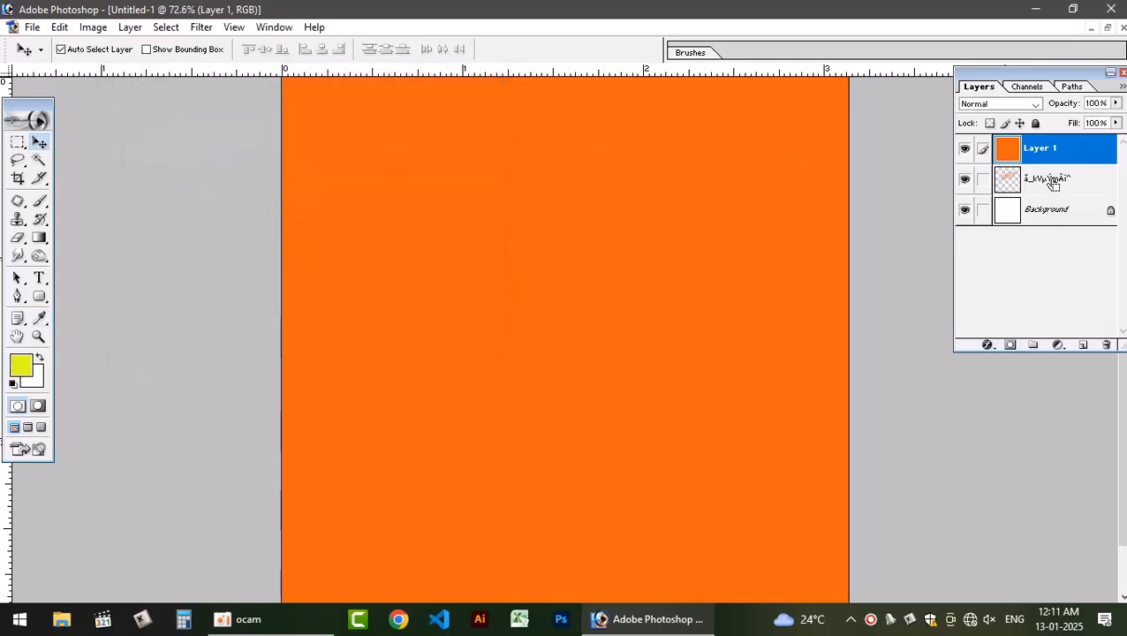
{"action": "key", "text": "ctrl+shift+n"}
{"action": "key", "text": "Return"}
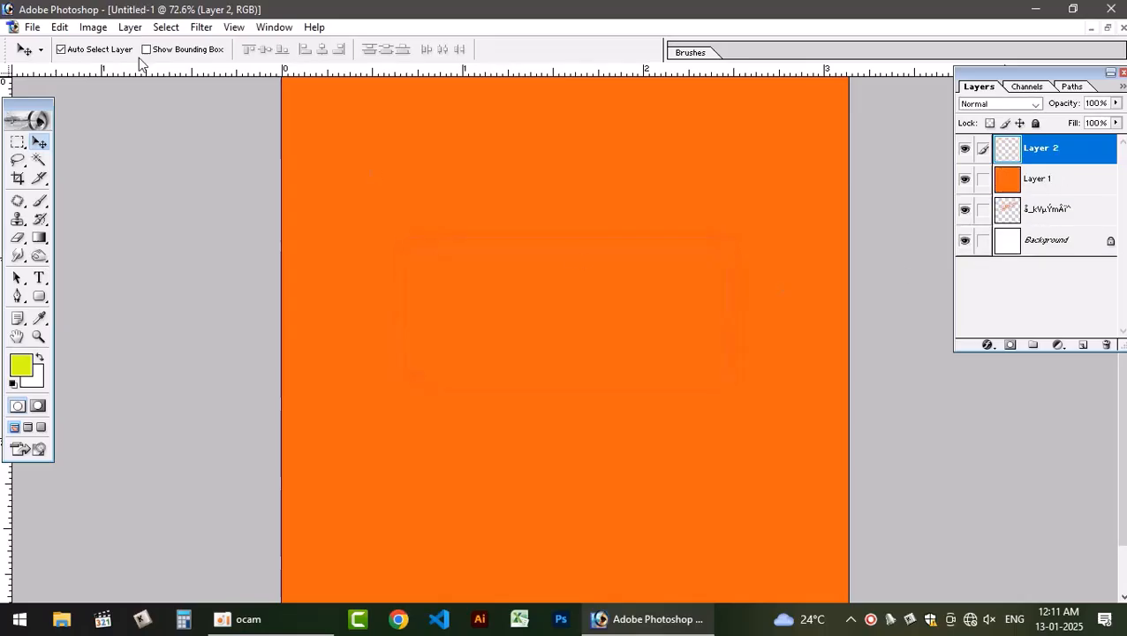
Choose the custom 666 px Pongal title brush for the Brush tool
{"action": "left_click", "coordinate": [39, 202]}
{"action": "left_click", "coordinate": [112, 55]}
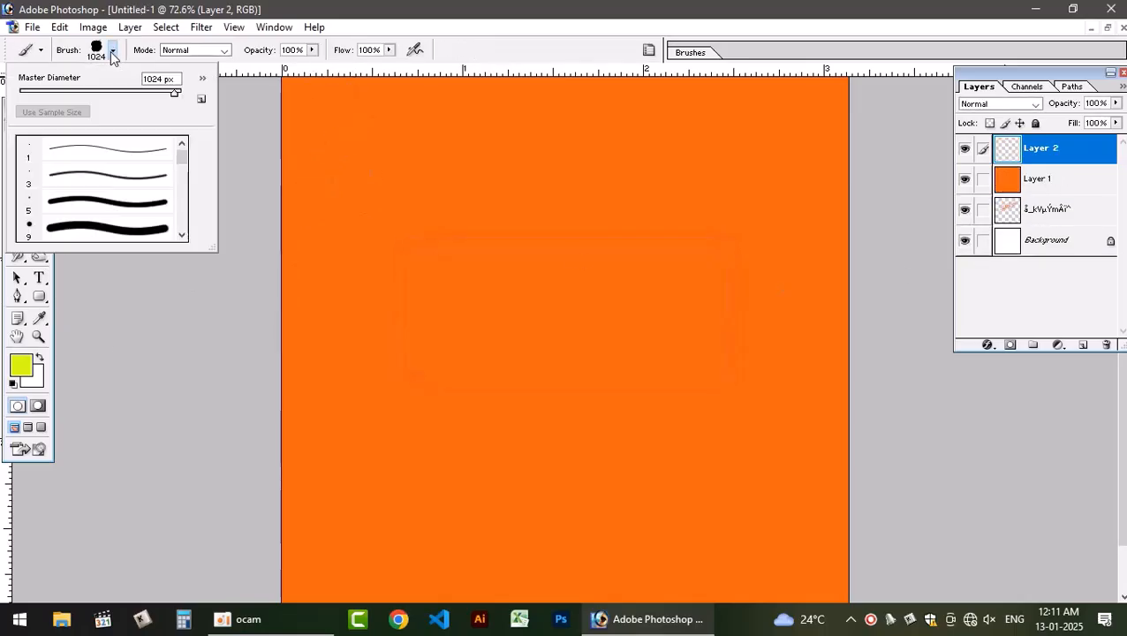
{"action": "left_click_drag", "start_coordinate": [183, 159], "coordinate": [191, 245]}
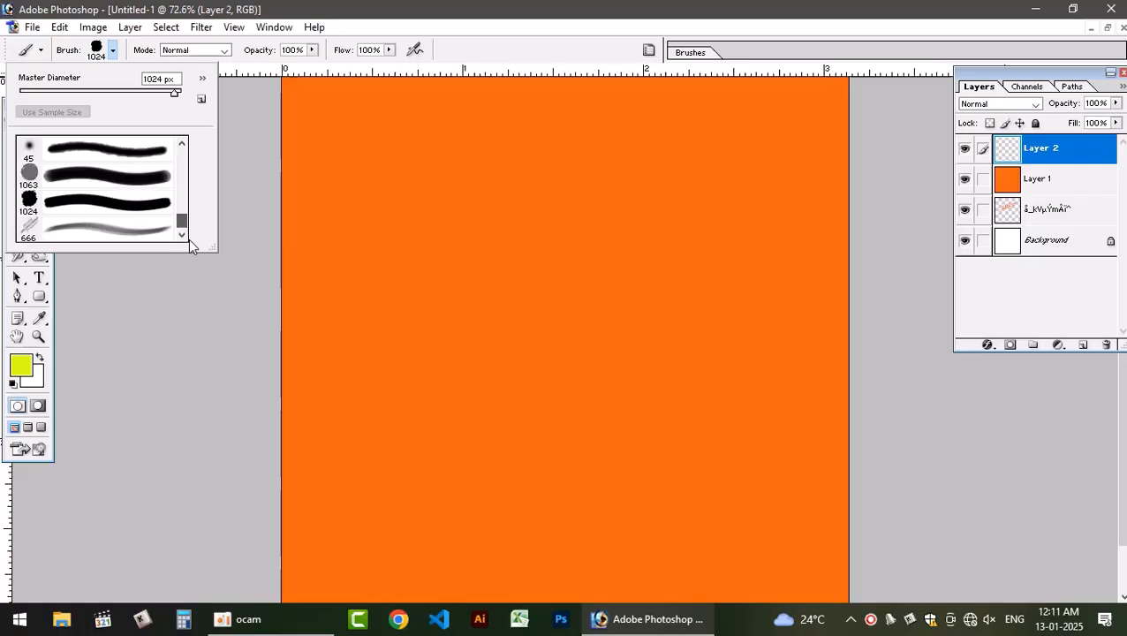
{"action": "left_click", "coordinate": [120, 232]}
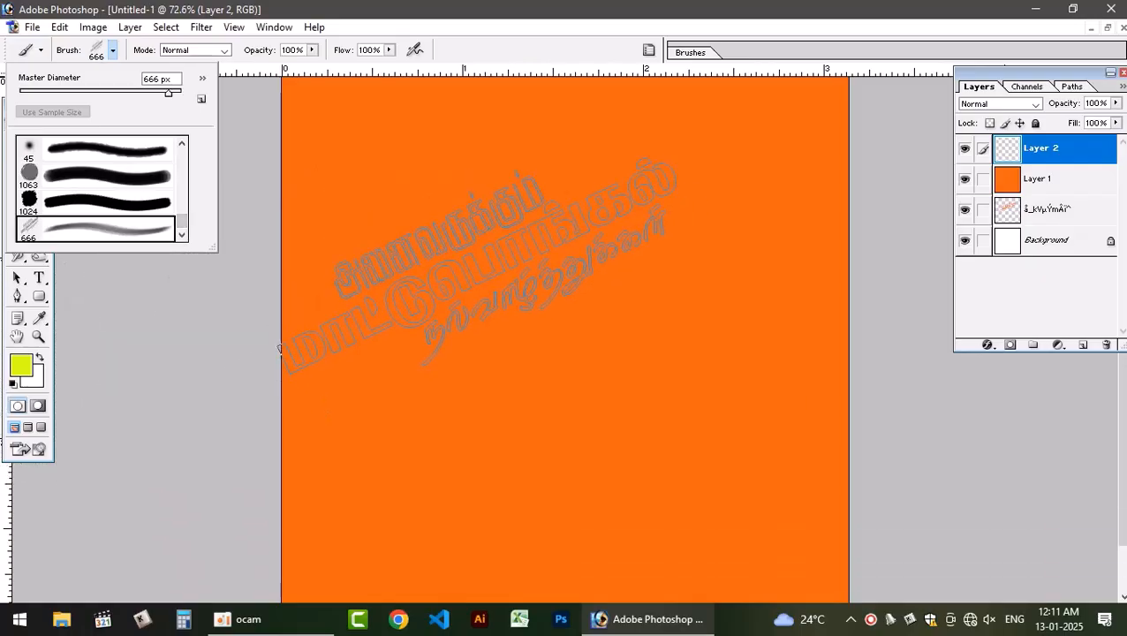
Stamp the Pongal title brush in staggered positions across the middle and lower part of the orange canvas, including at its side edges
{"action": "left_click", "coordinate": [480, 265]}
{"action": "left_click", "coordinate": [632, 344]}
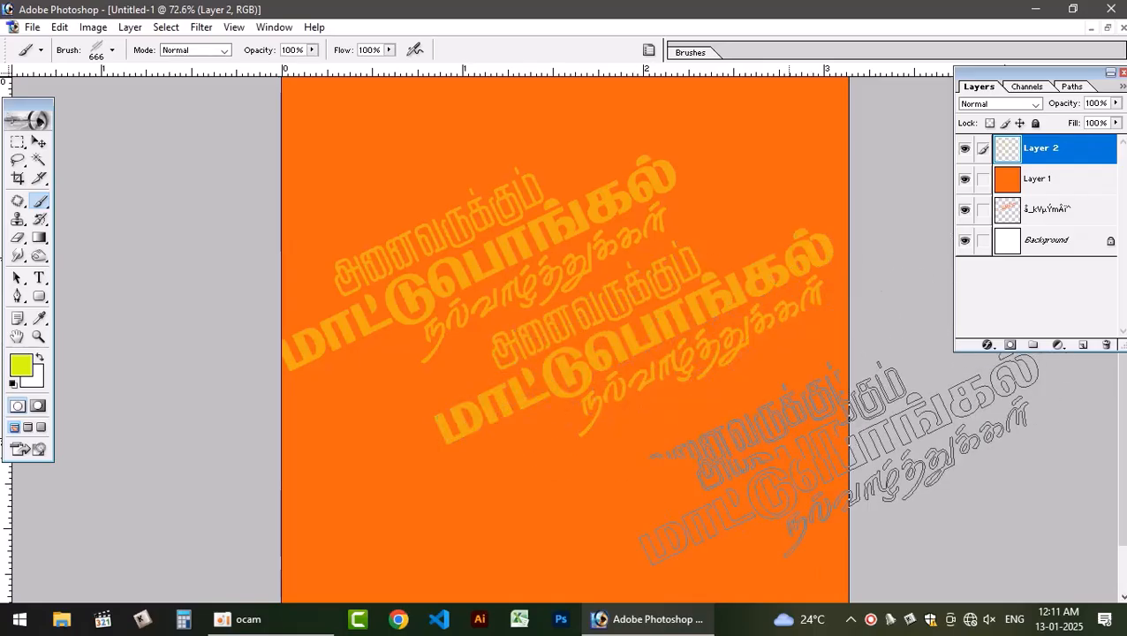
{"action": "key", "text": "ctrl+minus"}
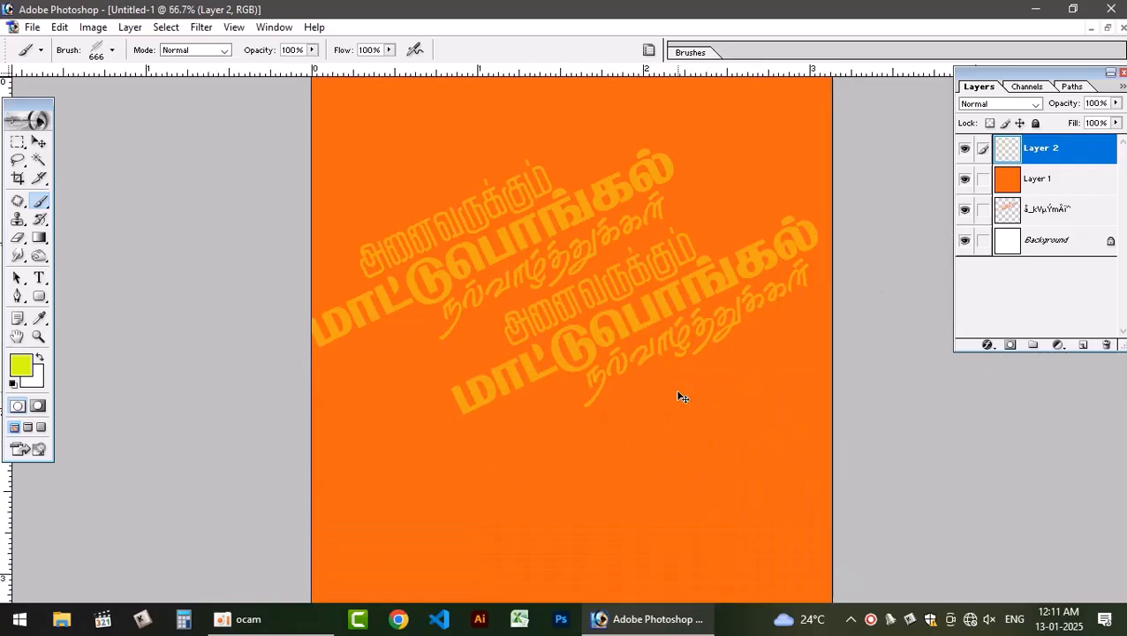
{"action": "key", "text": "ctrl+minus"}
{"action": "key", "text": "ctrl+minus"}
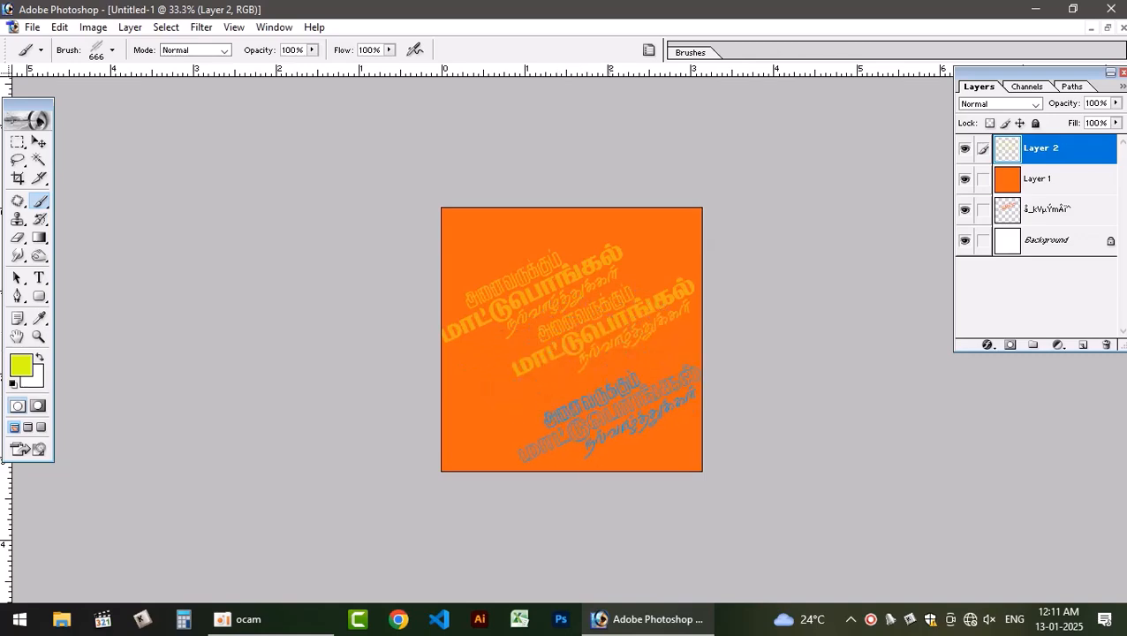
{"action": "key", "text": "ctrl+plus"}
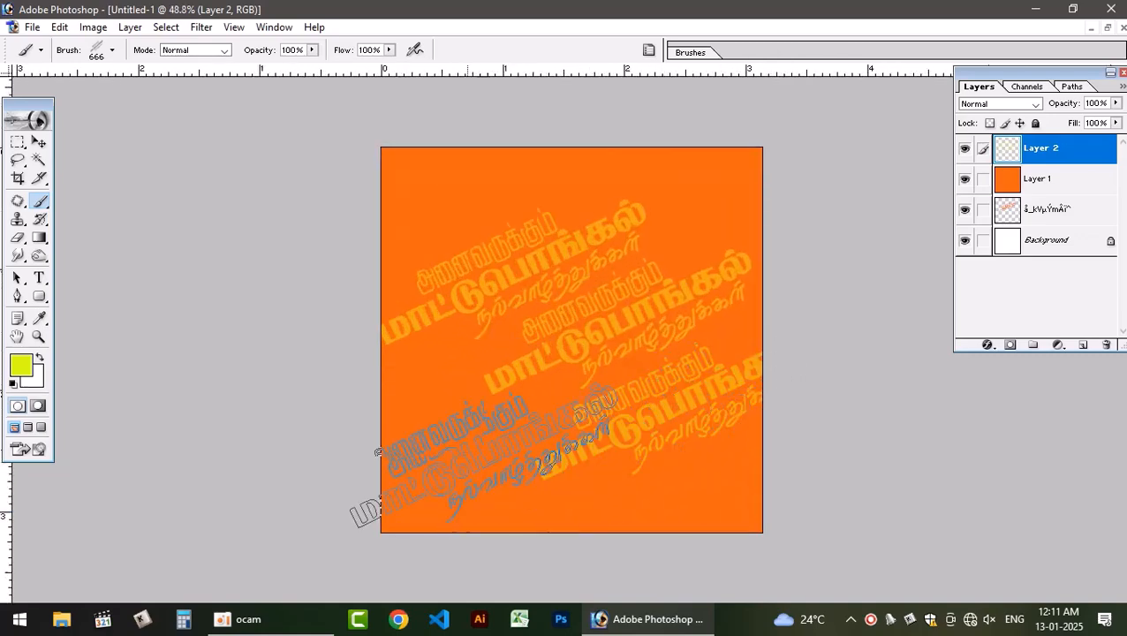
{"action": "left_click", "coordinate": [484, 457]}
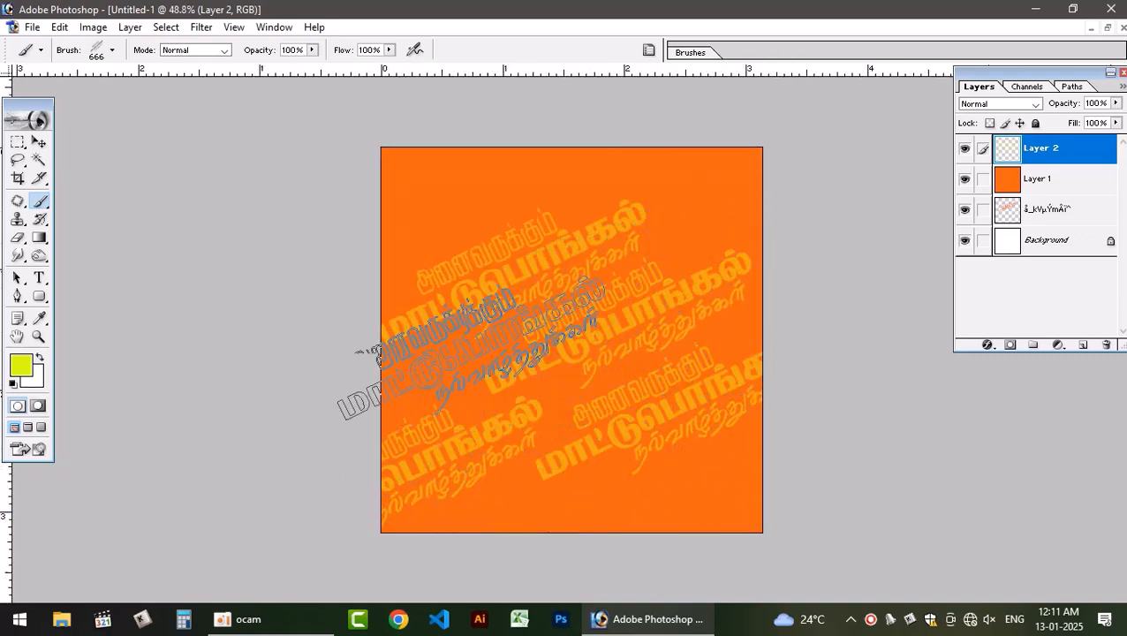
{"action": "left_click", "coordinate": [329, 406]}
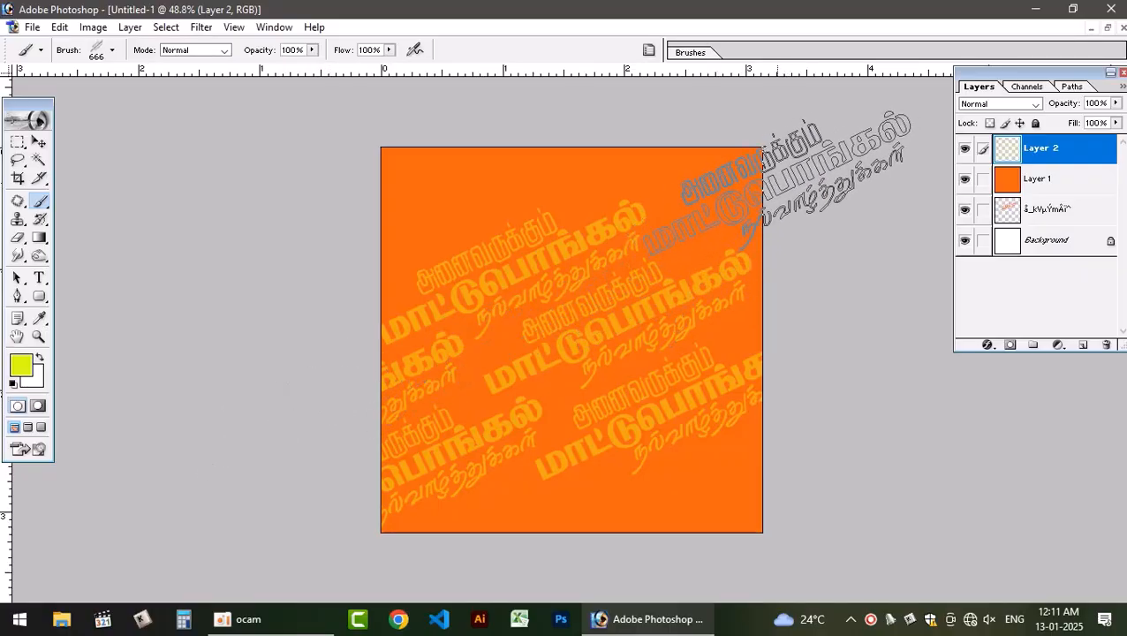
Undo the smeared brush stroke in the upper area and stamp more titles along the canvas edges to complete the repeating pattern
{"action": "left_click", "coordinate": [512, 194]}
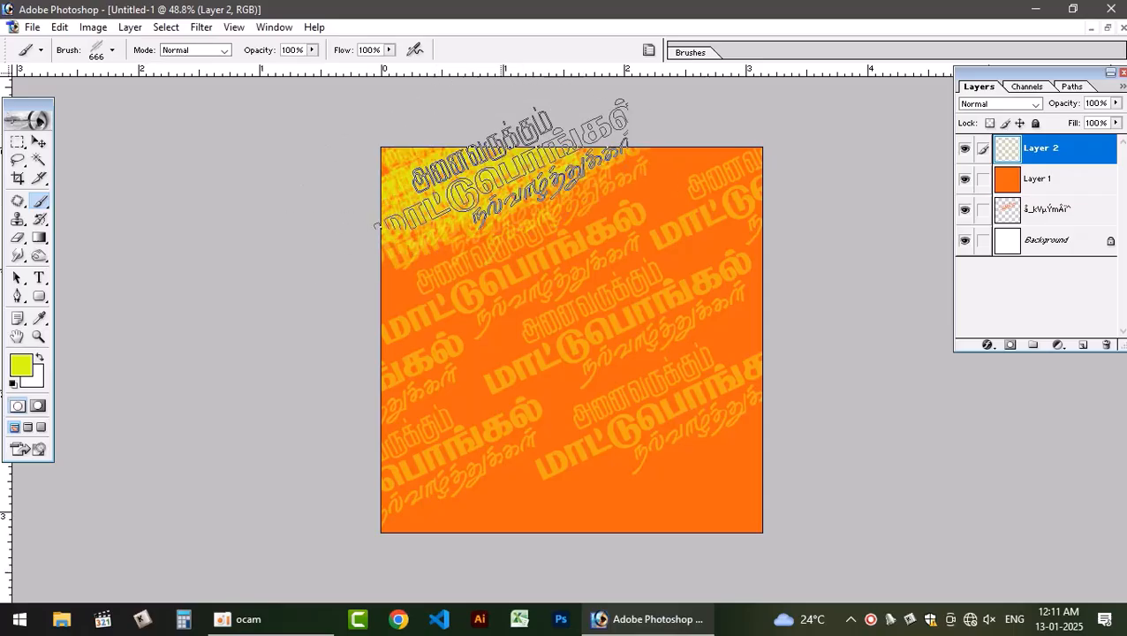
{"action": "key", "text": "ctrl+z"}
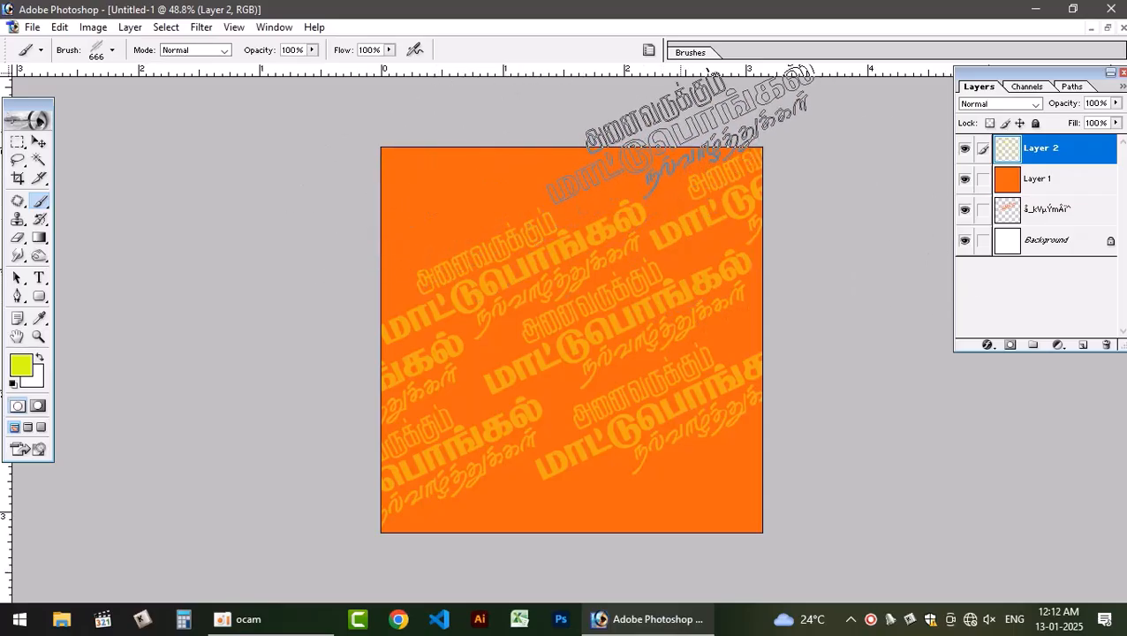
{"action": "left_click", "coordinate": [678, 134]}
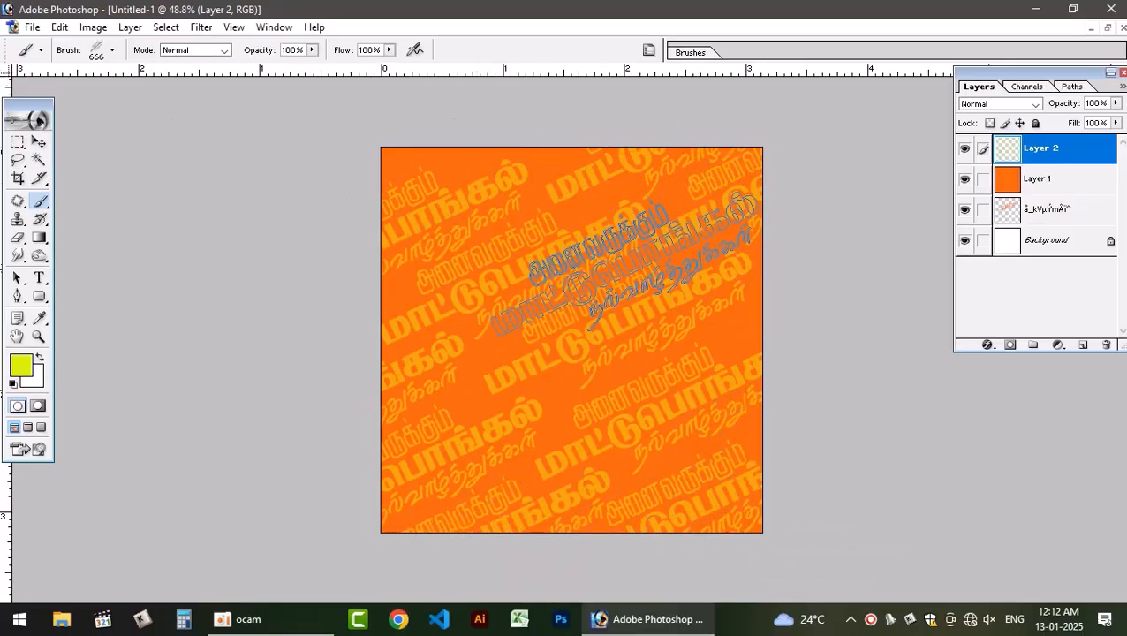
{"action": "scroll", "coordinate": [656, 313], "scroll_direction": "up", "scroll_amount": 3}
{"action": "scroll", "coordinate": [547, 340], "scroll_direction": "down", "scroll_amount": 2}
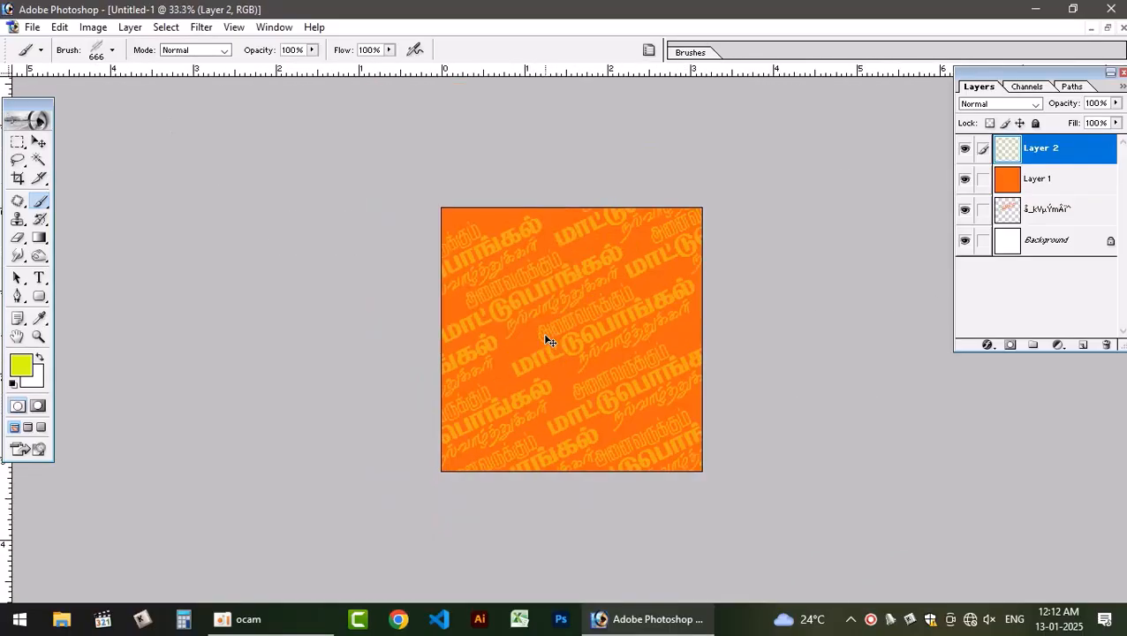
{"action": "scroll", "coordinate": [546, 340], "scroll_direction": "up", "scroll_amount": 2}
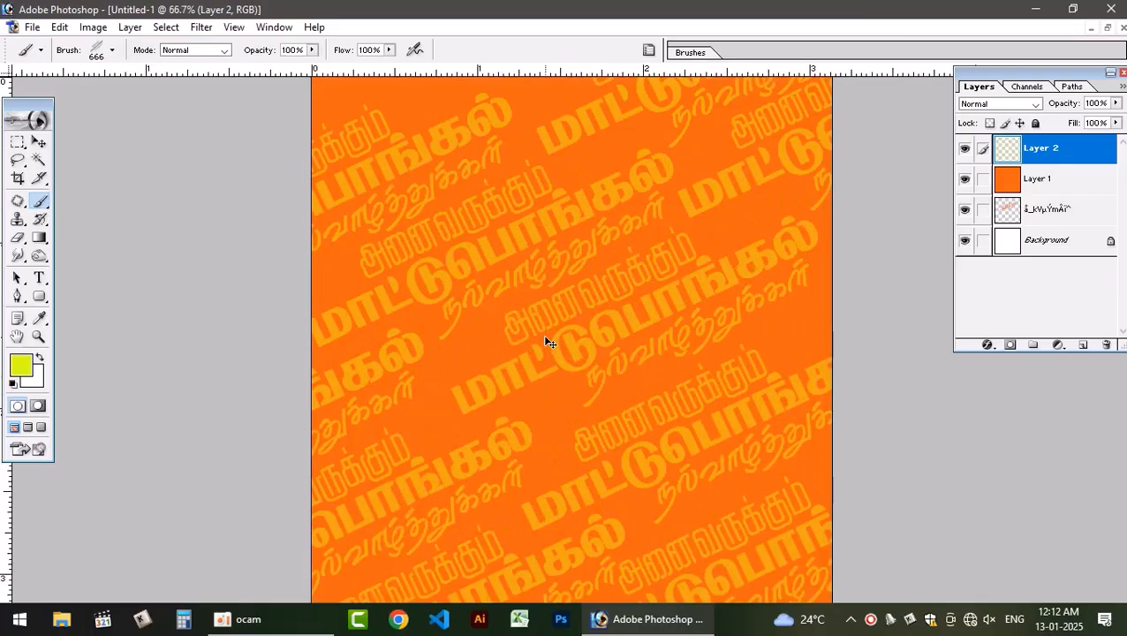
{"action": "scroll", "coordinate": [547, 341], "scroll_direction": "down", "scroll_amount": 1}
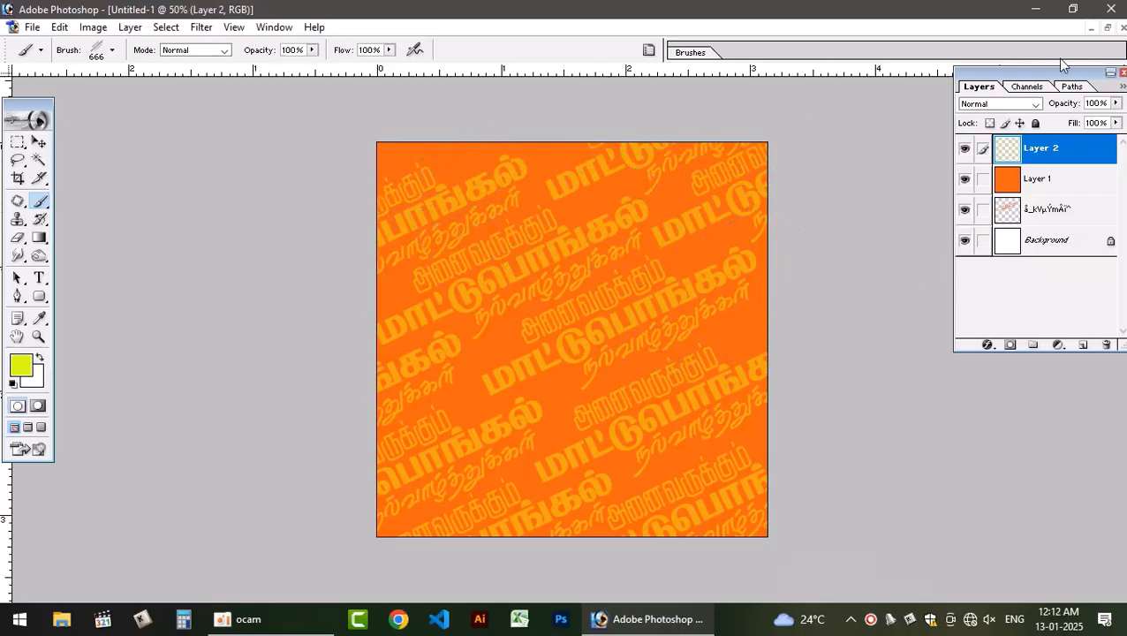
Try successive blend modes on the stamped pattern layer and leave it set to Luminosity
{"action": "left_click", "coordinate": [1007, 104]}
{"action": "left_click", "coordinate": [1024, 106]}
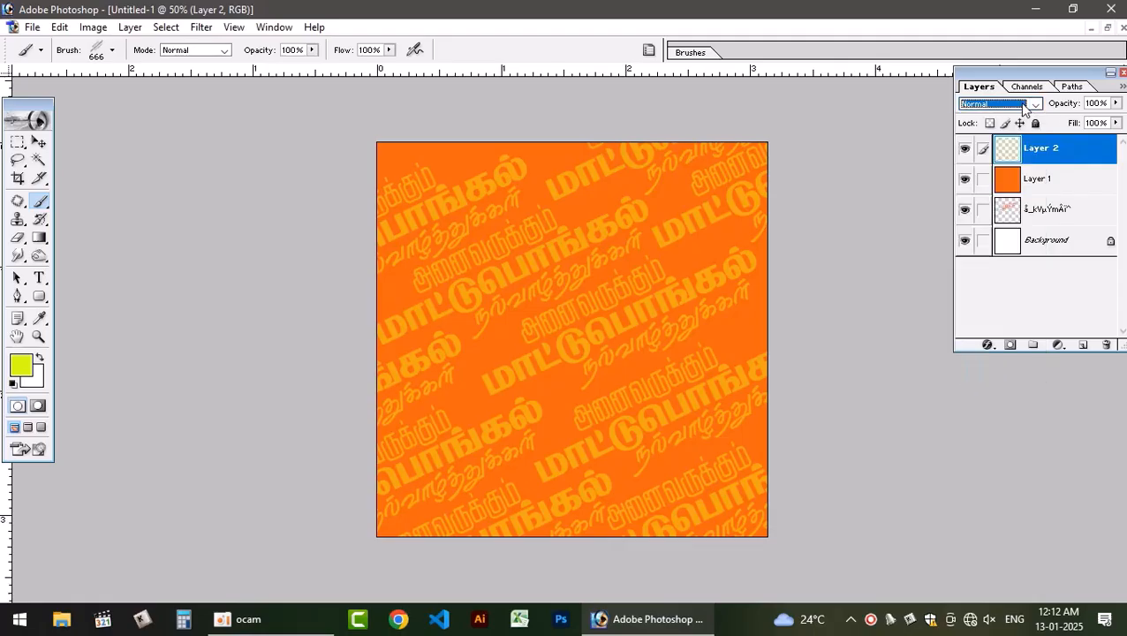
{"action": "scroll", "coordinate": [1022, 106], "scroll_direction": "down", "scroll_amount": 2}
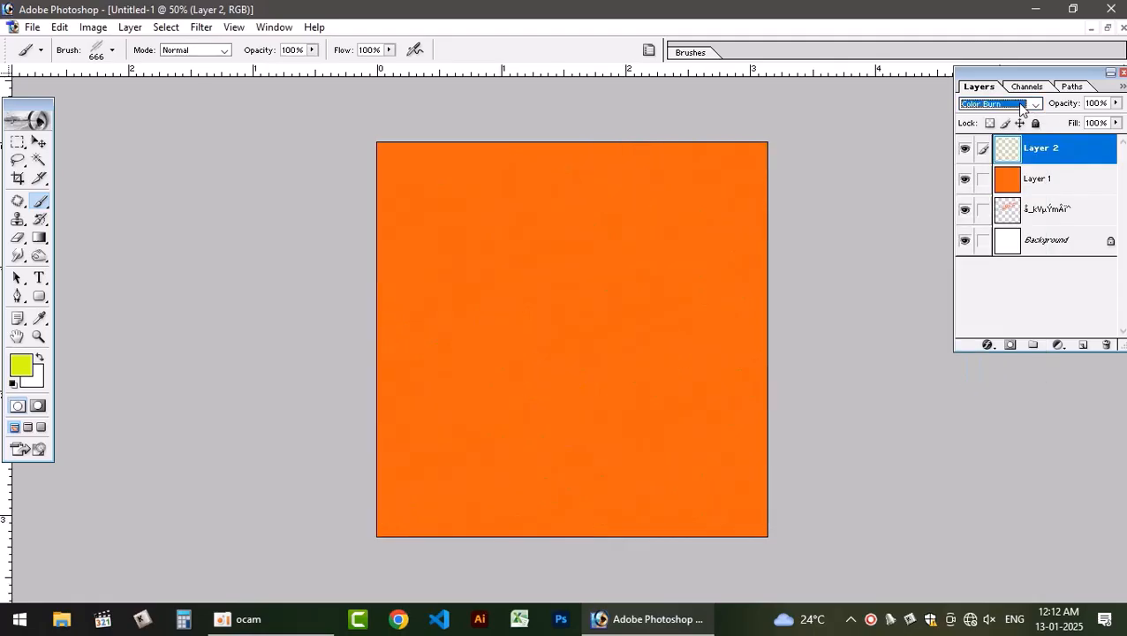
{"action": "scroll", "coordinate": [1022, 105], "scroll_direction": "down", "scroll_amount": 2}
{"action": "scroll", "coordinate": [1022, 106], "scroll_direction": "down", "scroll_amount": 4}
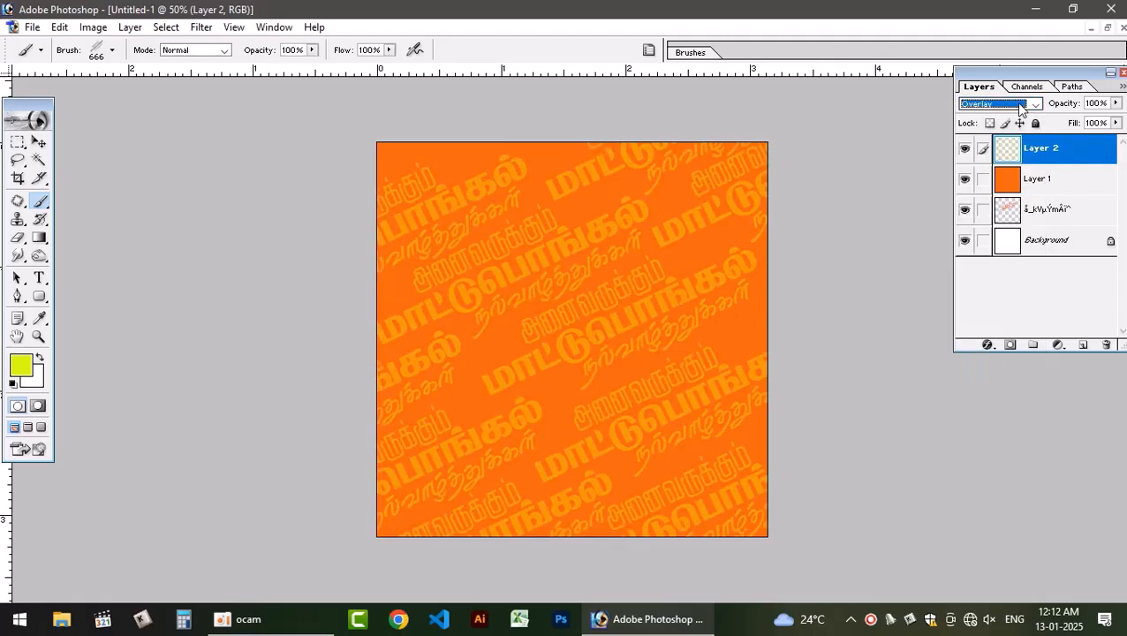
{"action": "scroll", "coordinate": [1022, 106], "scroll_direction": "down", "scroll_amount": 1}
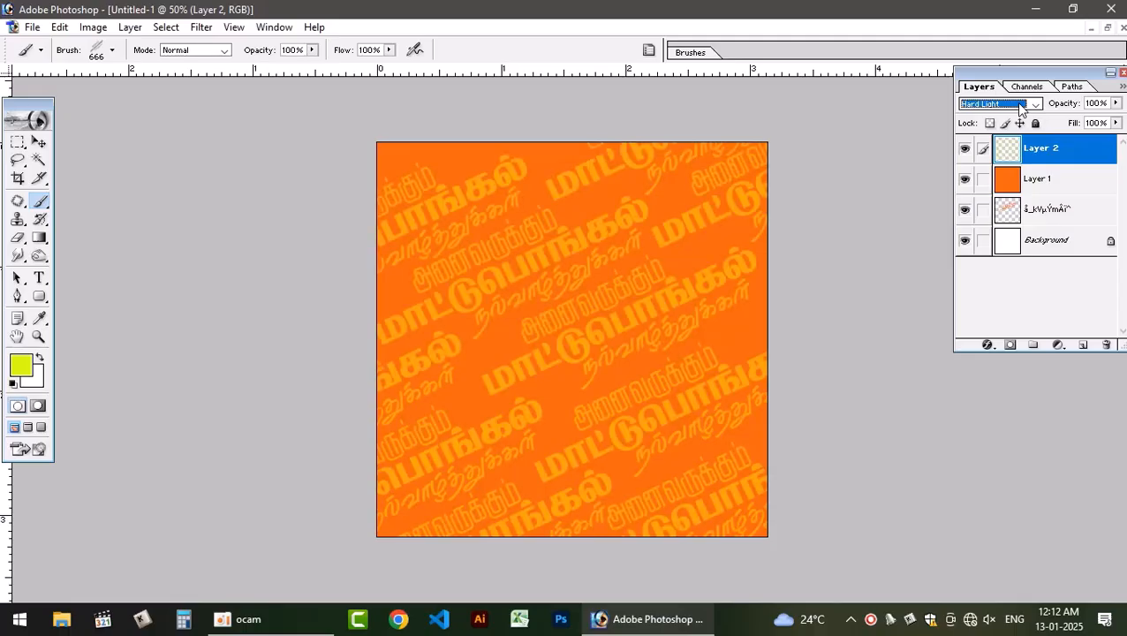
{"action": "scroll", "coordinate": [1017, 106], "scroll_direction": "down", "scroll_amount": 6}
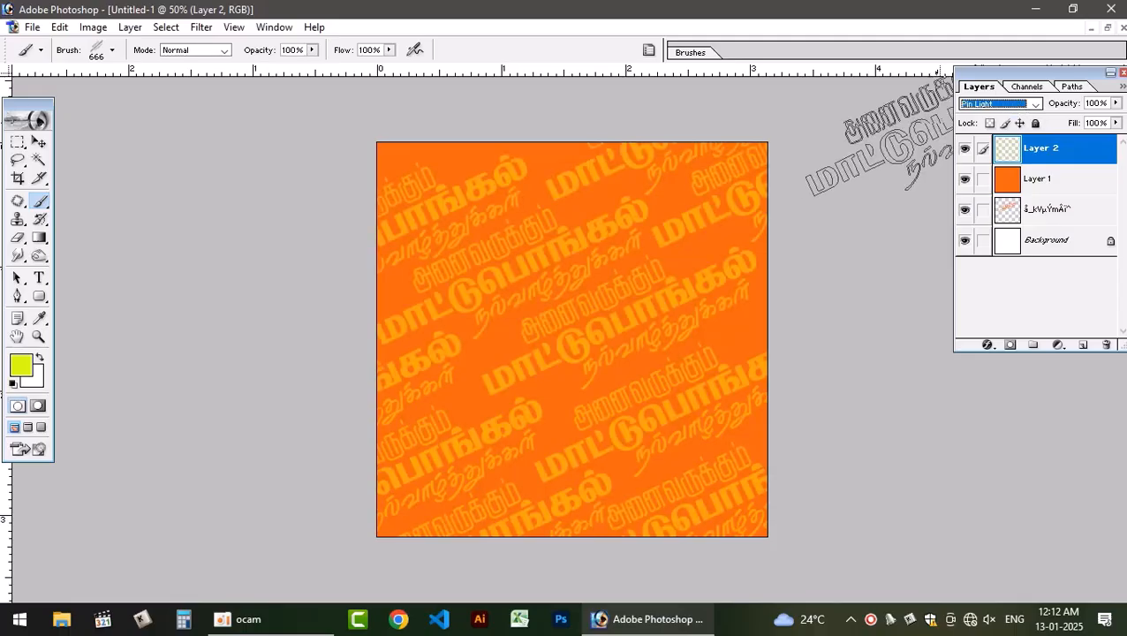
{"action": "scroll", "coordinate": [1017, 106], "scroll_direction": "down", "scroll_amount": 1}
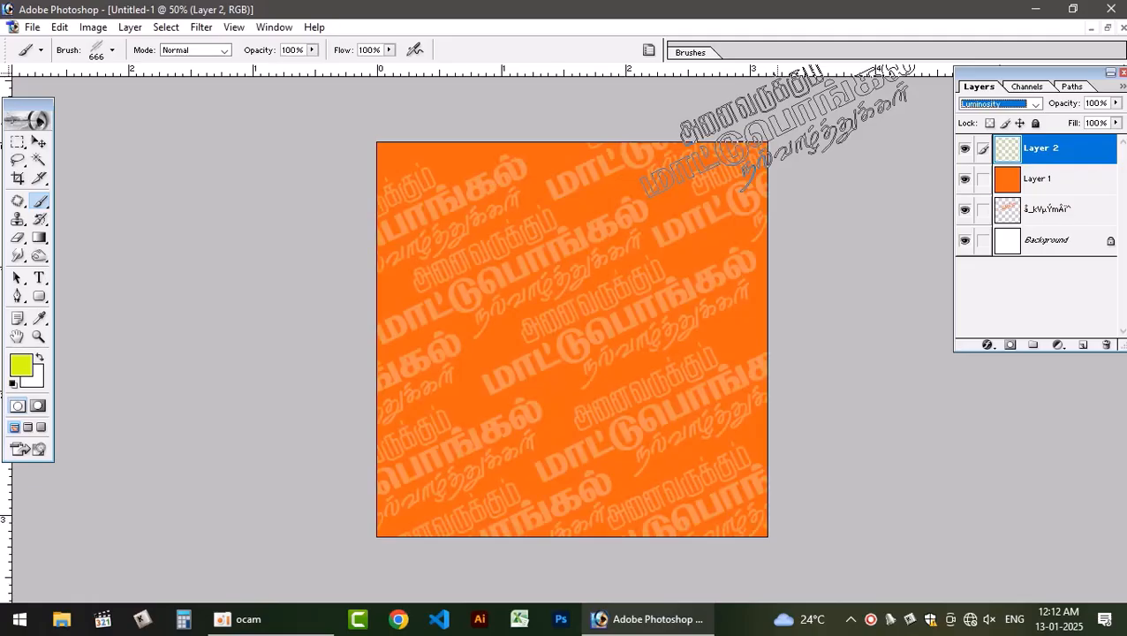
Close the untitled pattern document without saving and minimise Photoshop to the desktop
{"action": "left_click", "coordinate": [1121, 28]}
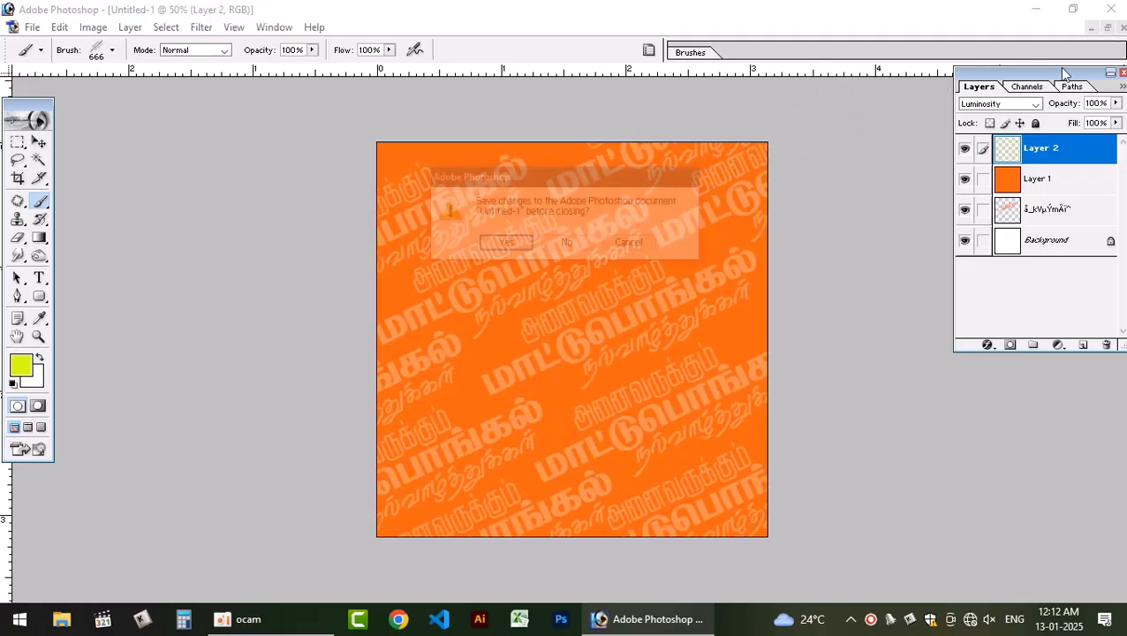
{"action": "left_click", "coordinate": [576, 245]}
{"action": "left_click", "coordinate": [1035, 8]}
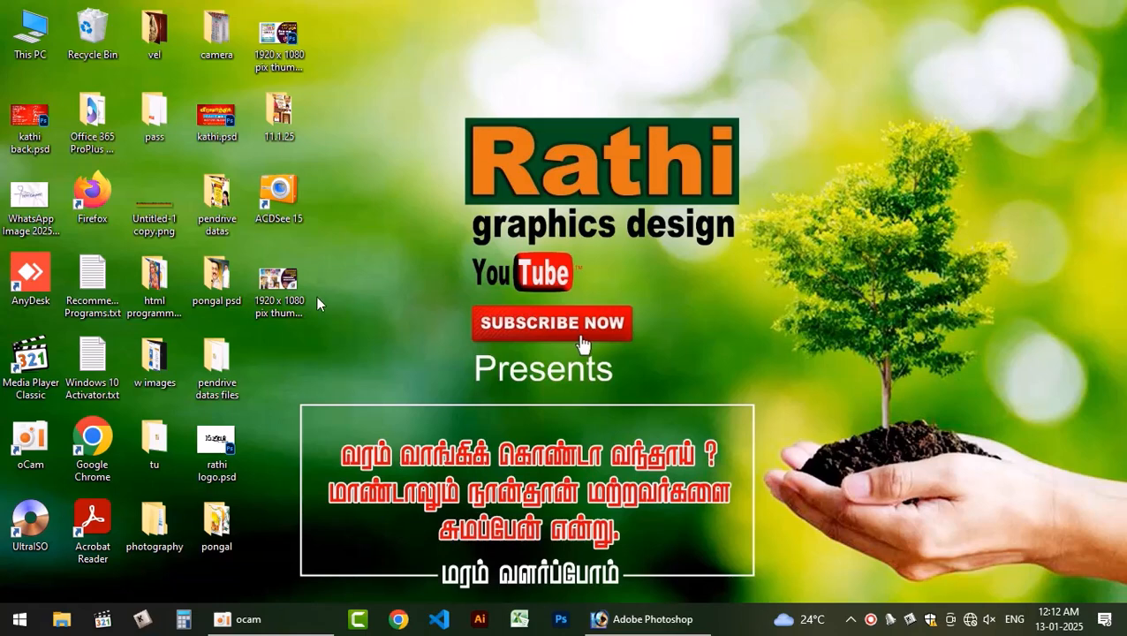
Open 1.psd from the desktop folder "pongal psd" in the image viewer and examine the repeated Tamil text in its background
{"action": "double_click", "coordinate": [215, 270]}
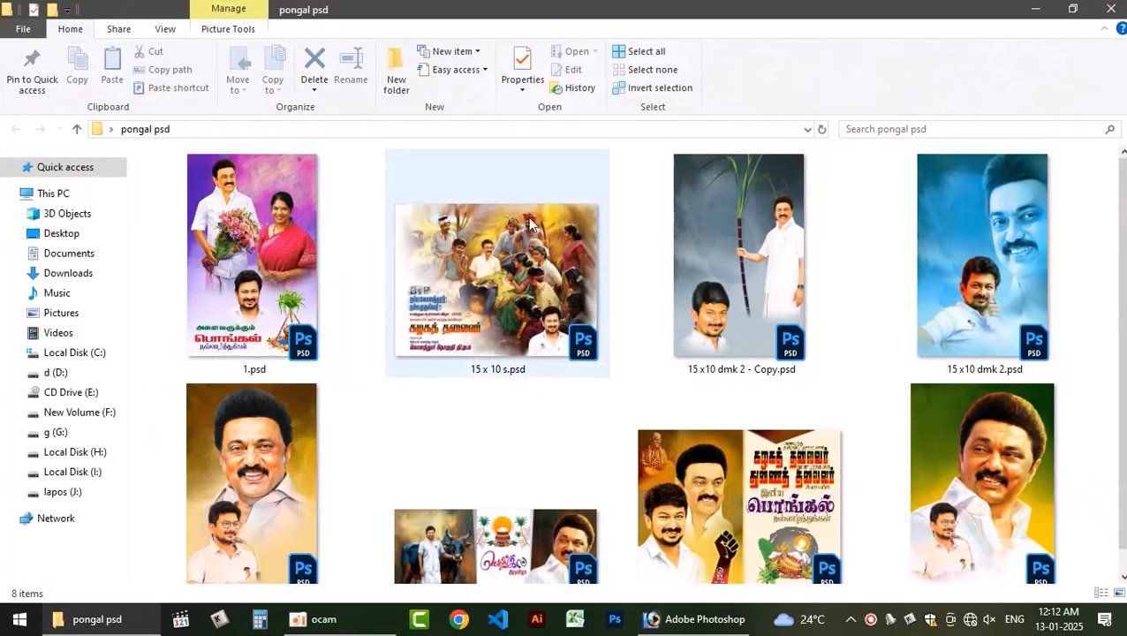
{"action": "scroll", "coordinate": [653, 362], "scroll_direction": "down", "scroll_amount": 1}
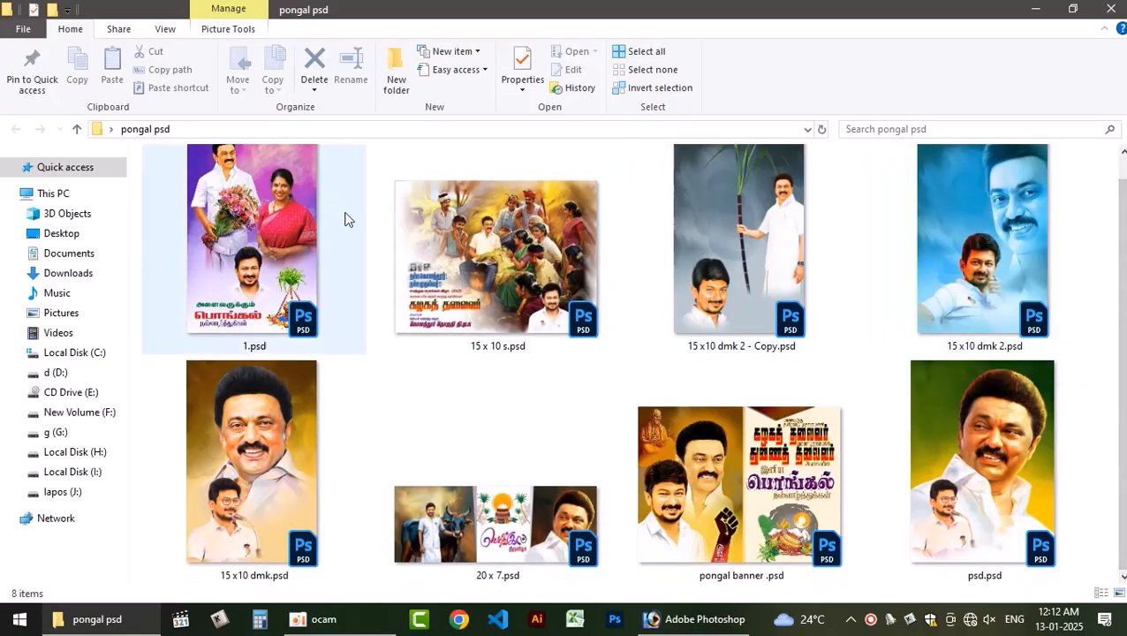
{"action": "double_click", "coordinate": [298, 179]}
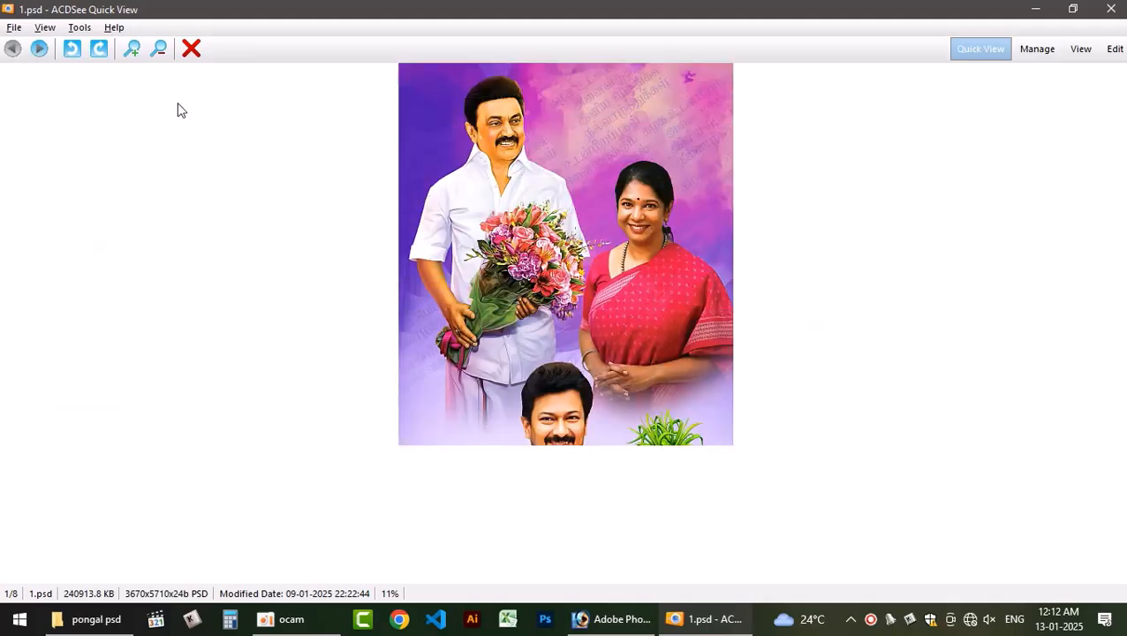
{"action": "left_click", "coordinate": [140, 46]}
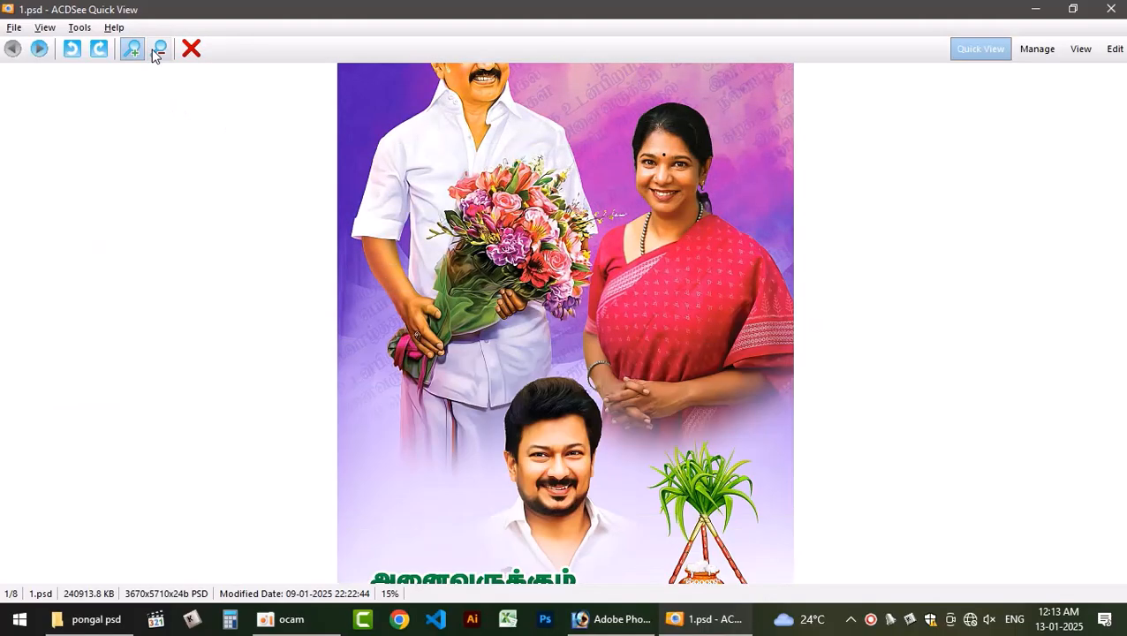
{"action": "left_click", "coordinate": [141, 45]}
{"action": "scroll", "coordinate": [618, 264], "scroll_direction": "up", "scroll_amount": 3}
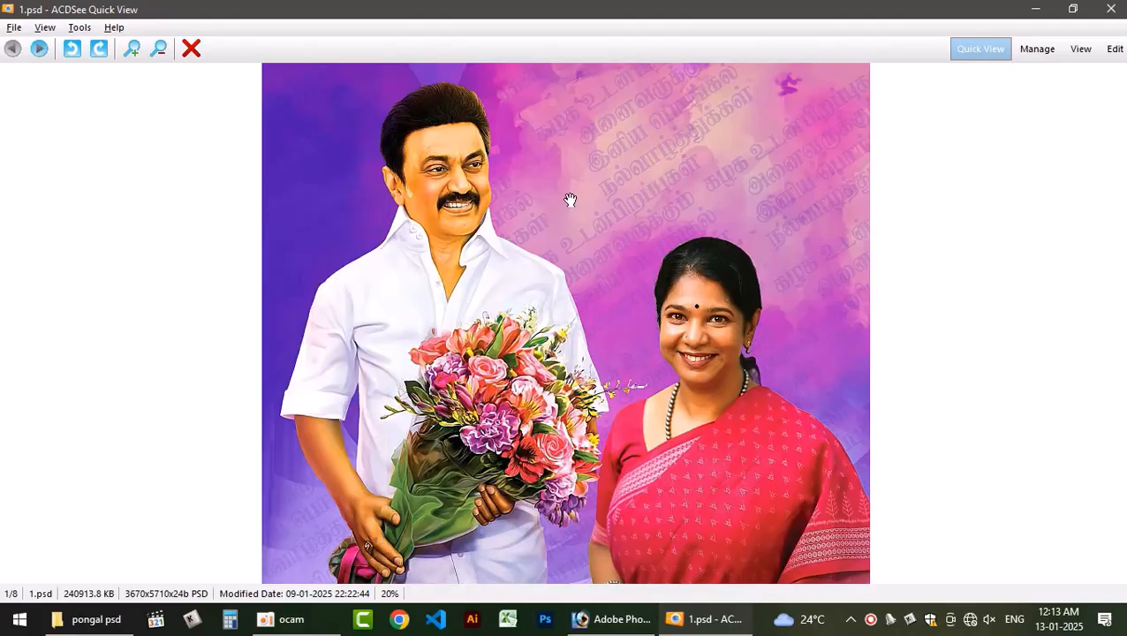
Close the image viewer and the "pongal psd" folder, and switch back to Photoshop
{"action": "left_click", "coordinate": [1111, 9]}
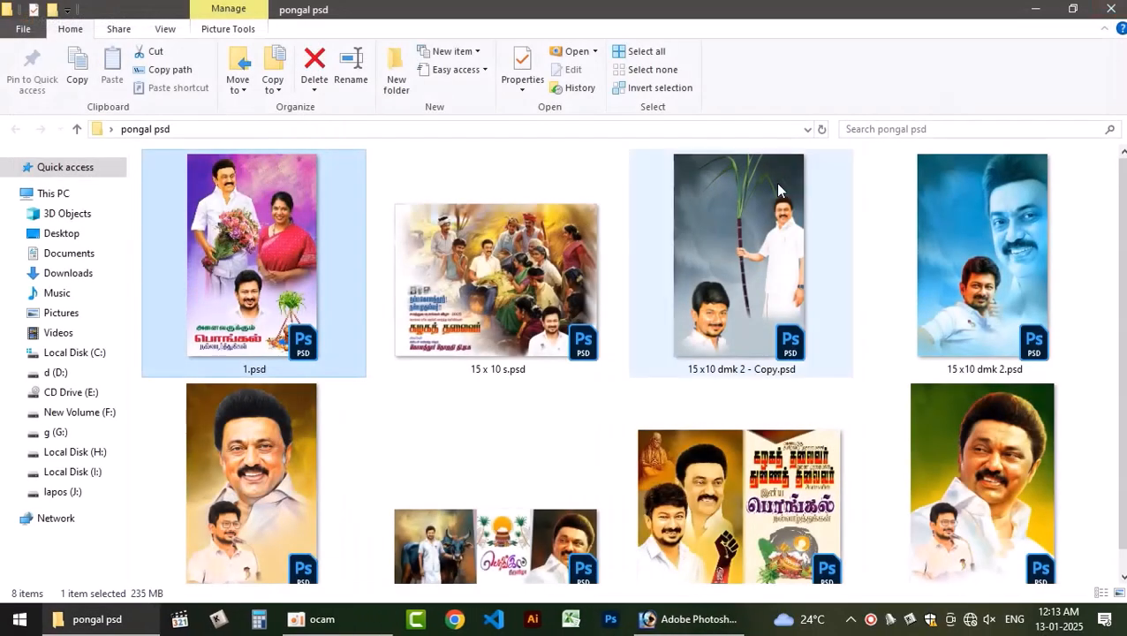
{"action": "left_click", "coordinate": [1111, 9]}
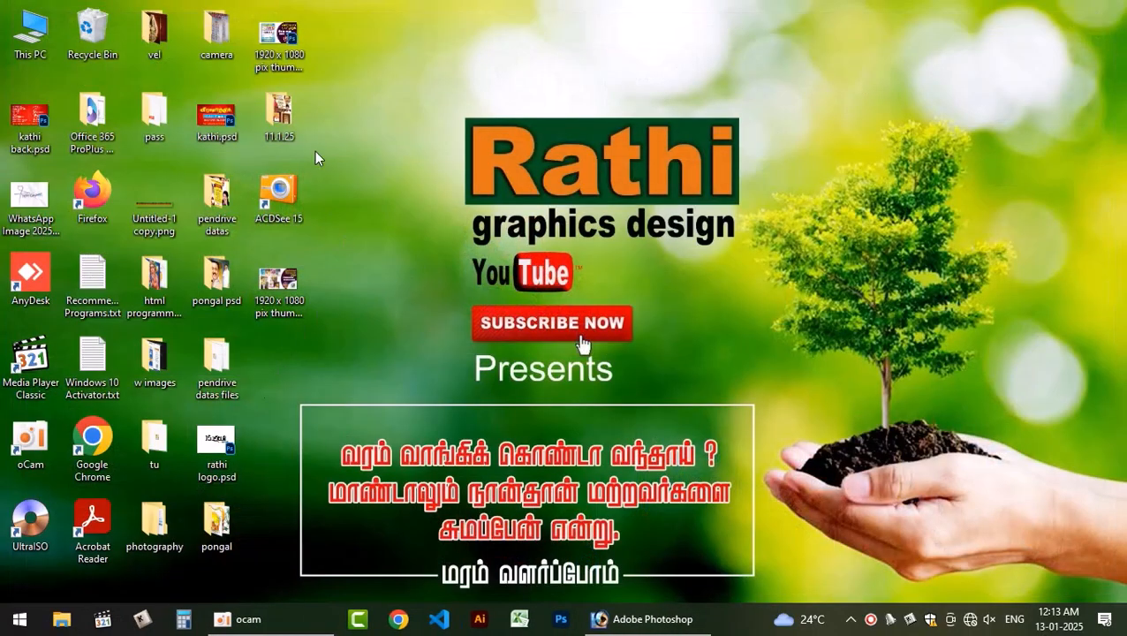
{"action": "left_click", "coordinate": [618, 619]}
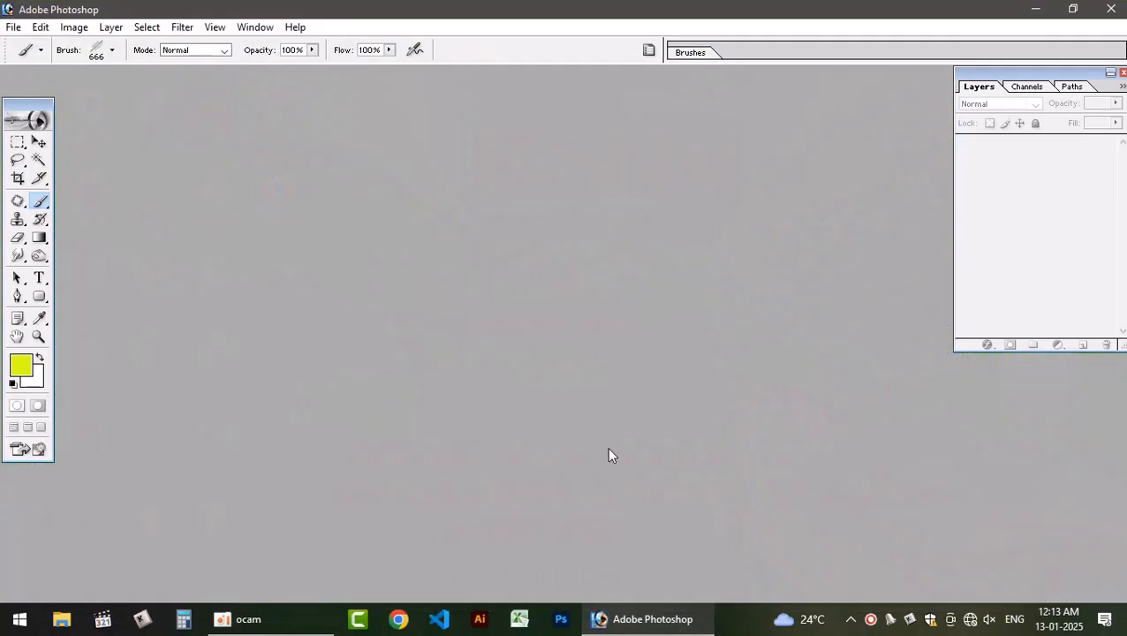